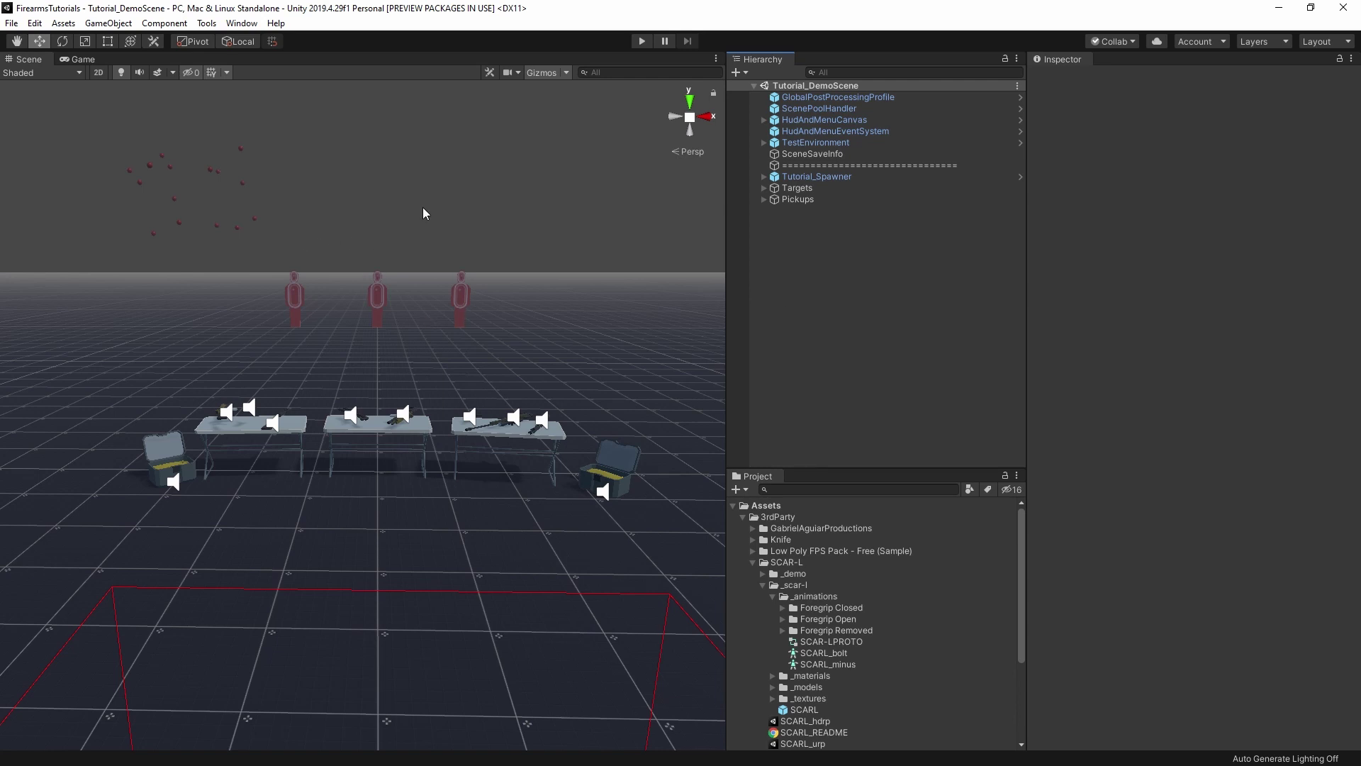
Open the NeoFPS Hub.
click(207, 24)
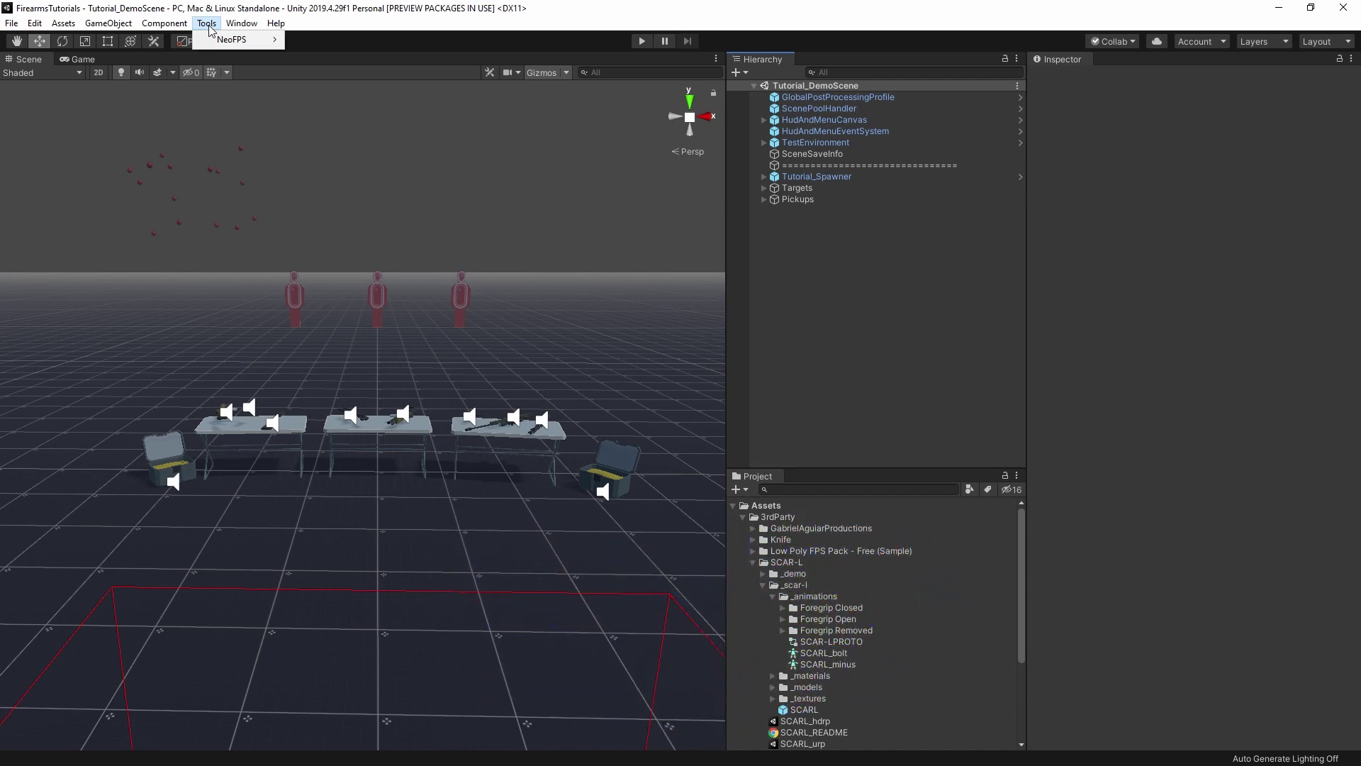
mouse_move(226, 40)
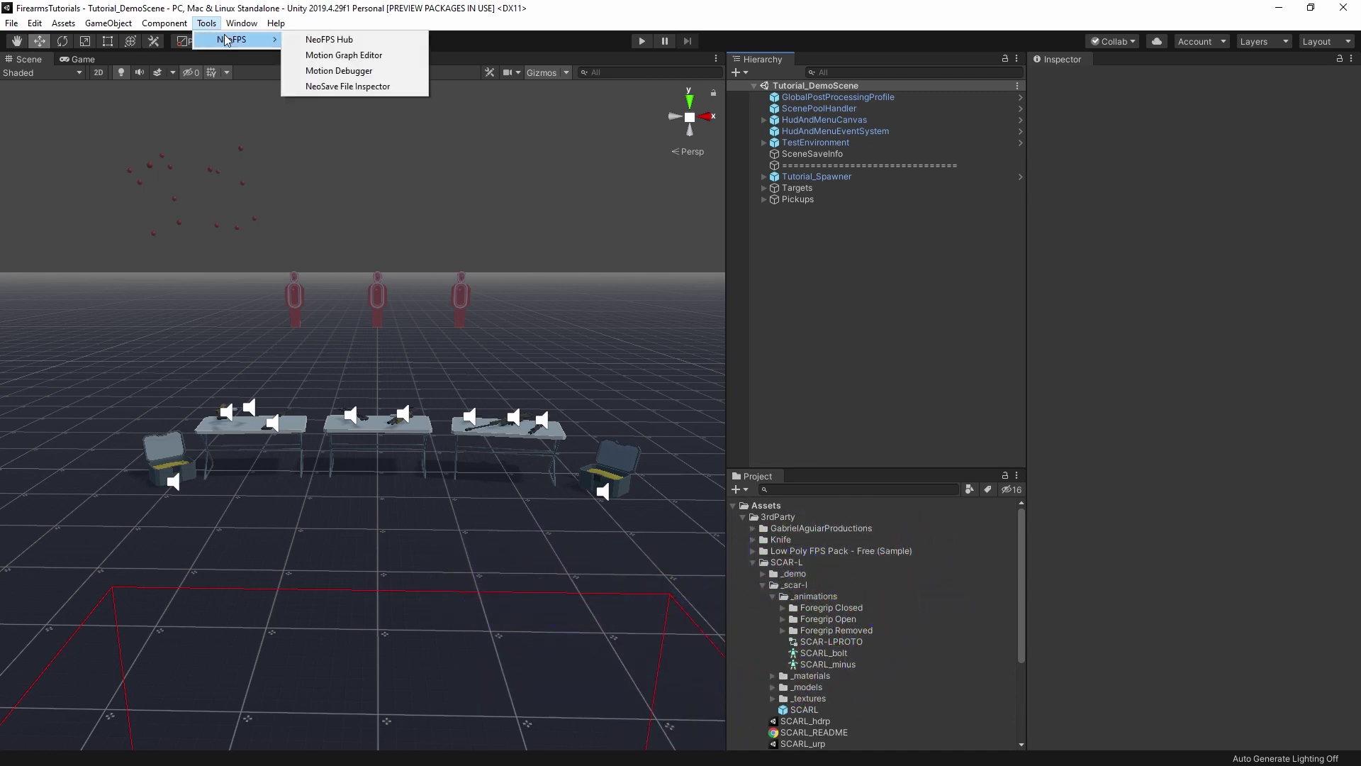
click(324, 40)
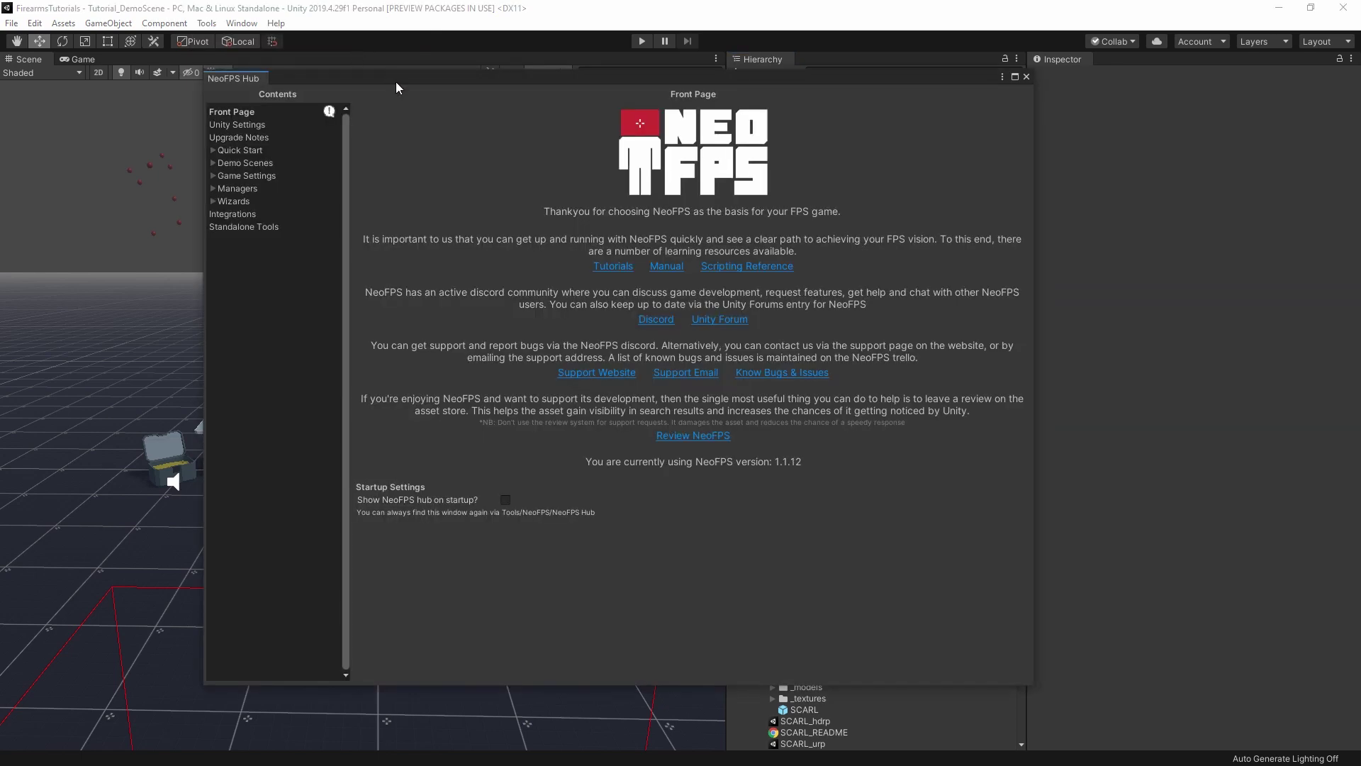
drag(396, 83, 388, 81)
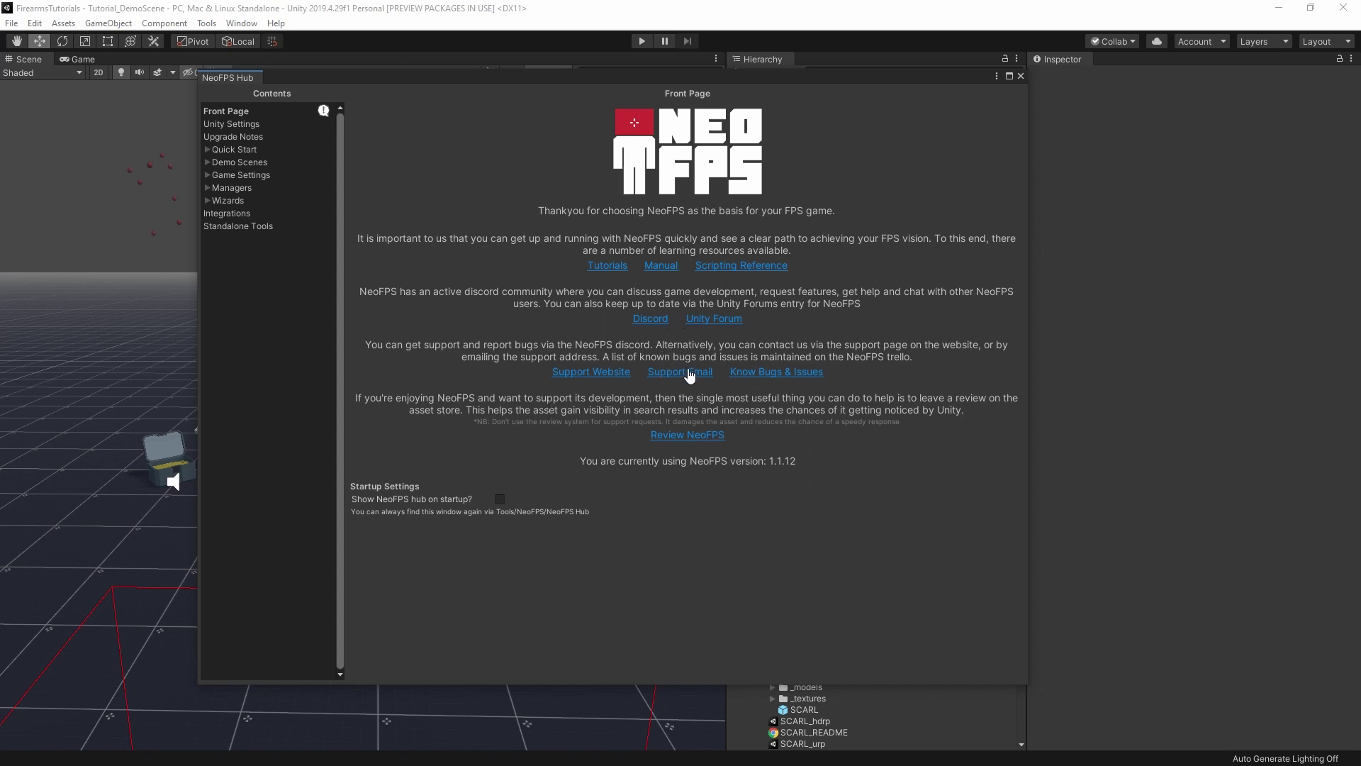
Browse the hub's Quick Start pages on characters and firearms, including Health, Shields & Armour and Weapon Overheat.
click(233, 150)
click(244, 162)
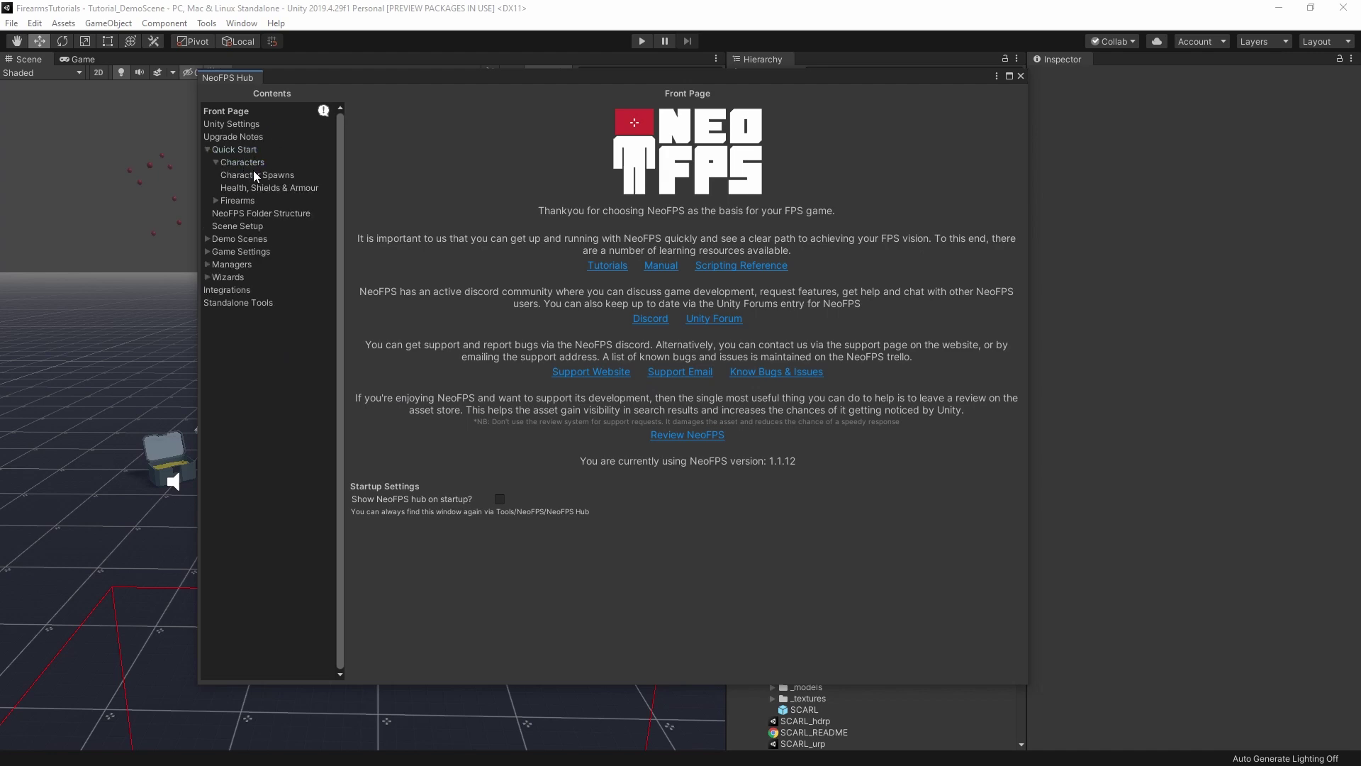
click(253, 174)
click(245, 187)
scroll(684, 298, down, 10)
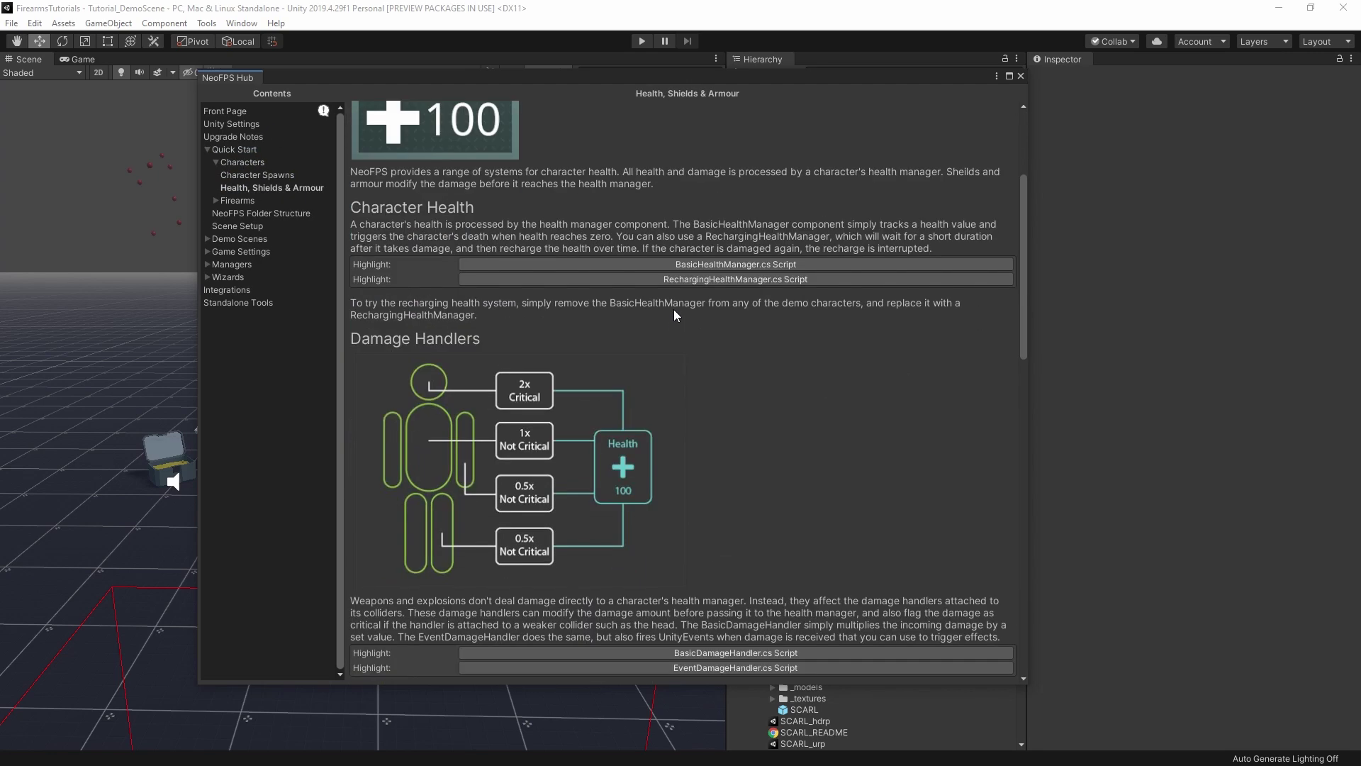
click(241, 202)
click(248, 224)
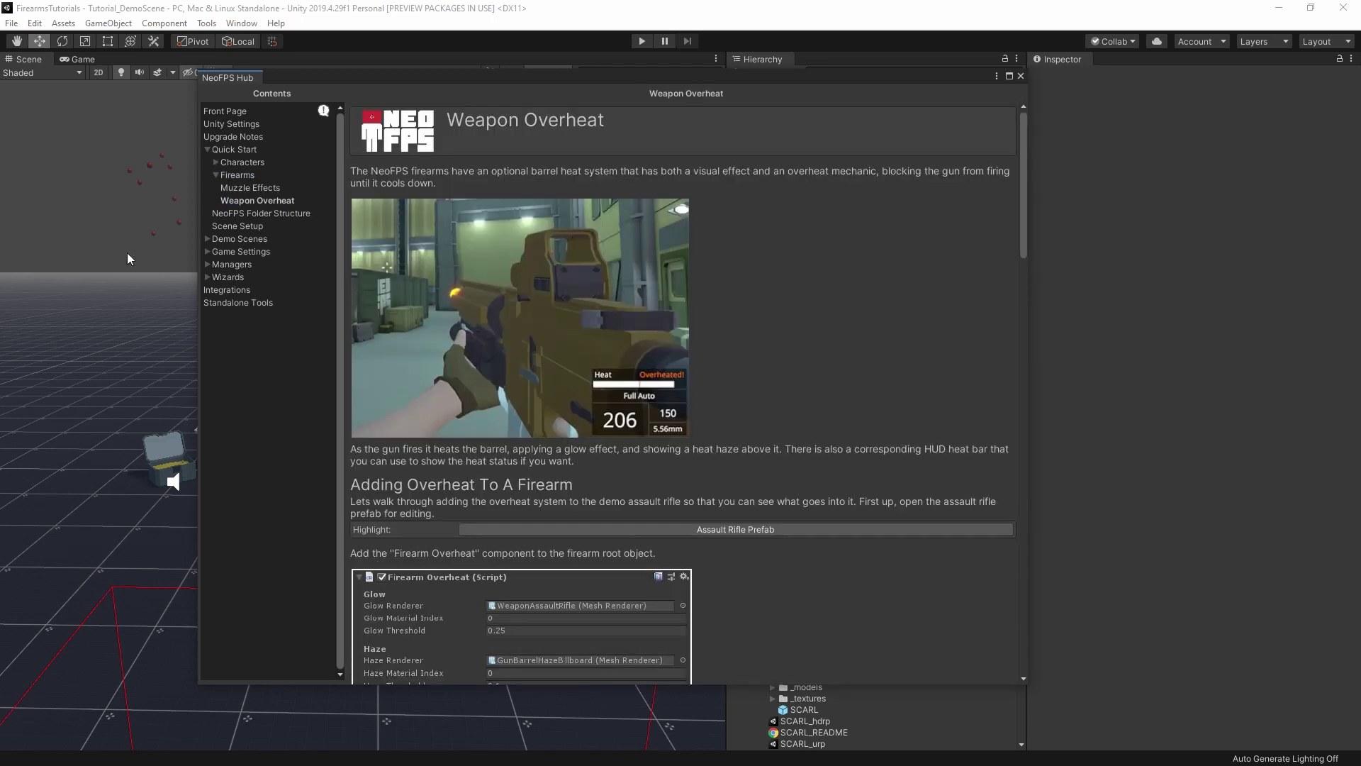
Open the hub's Modular Firearm wizard, review the available templates, and start creating a firearm from scratch.
click(228, 277)
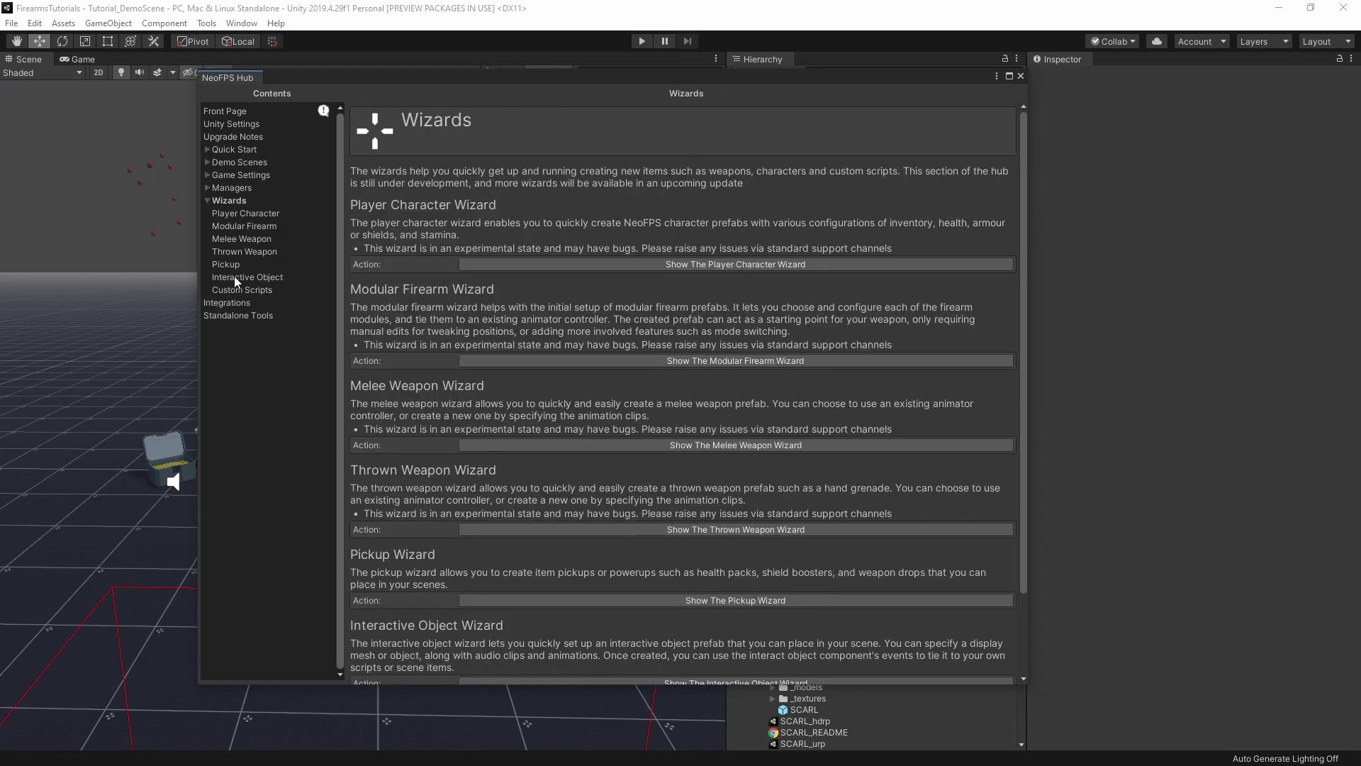
click(241, 226)
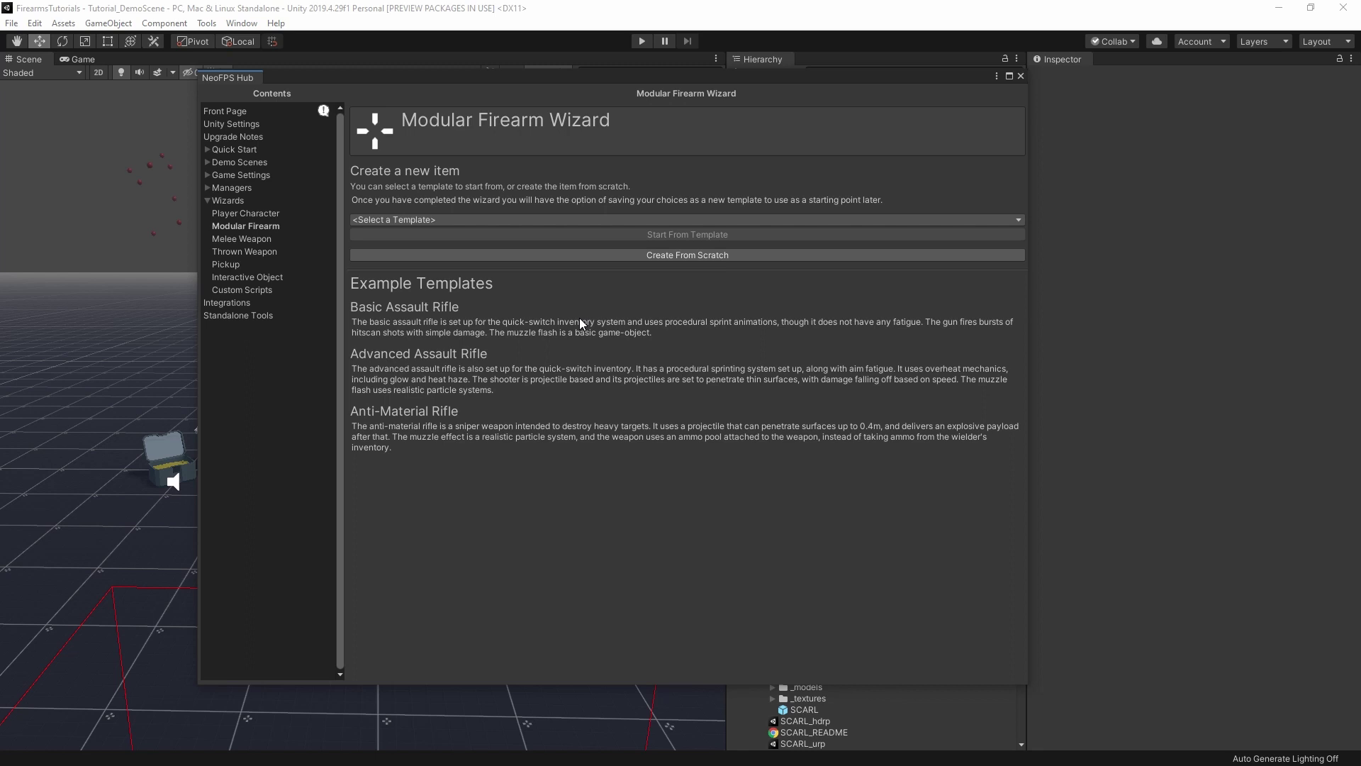
click(603, 220)
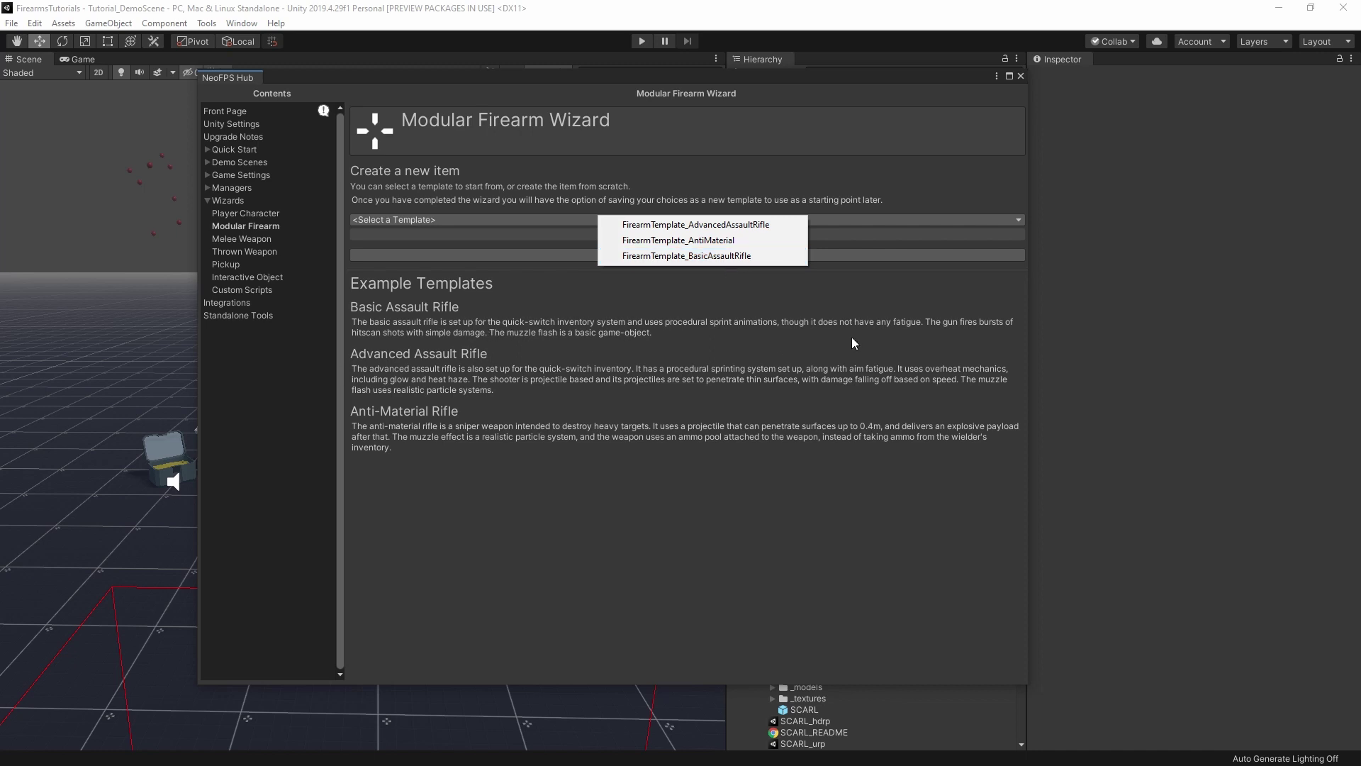
click(670, 339)
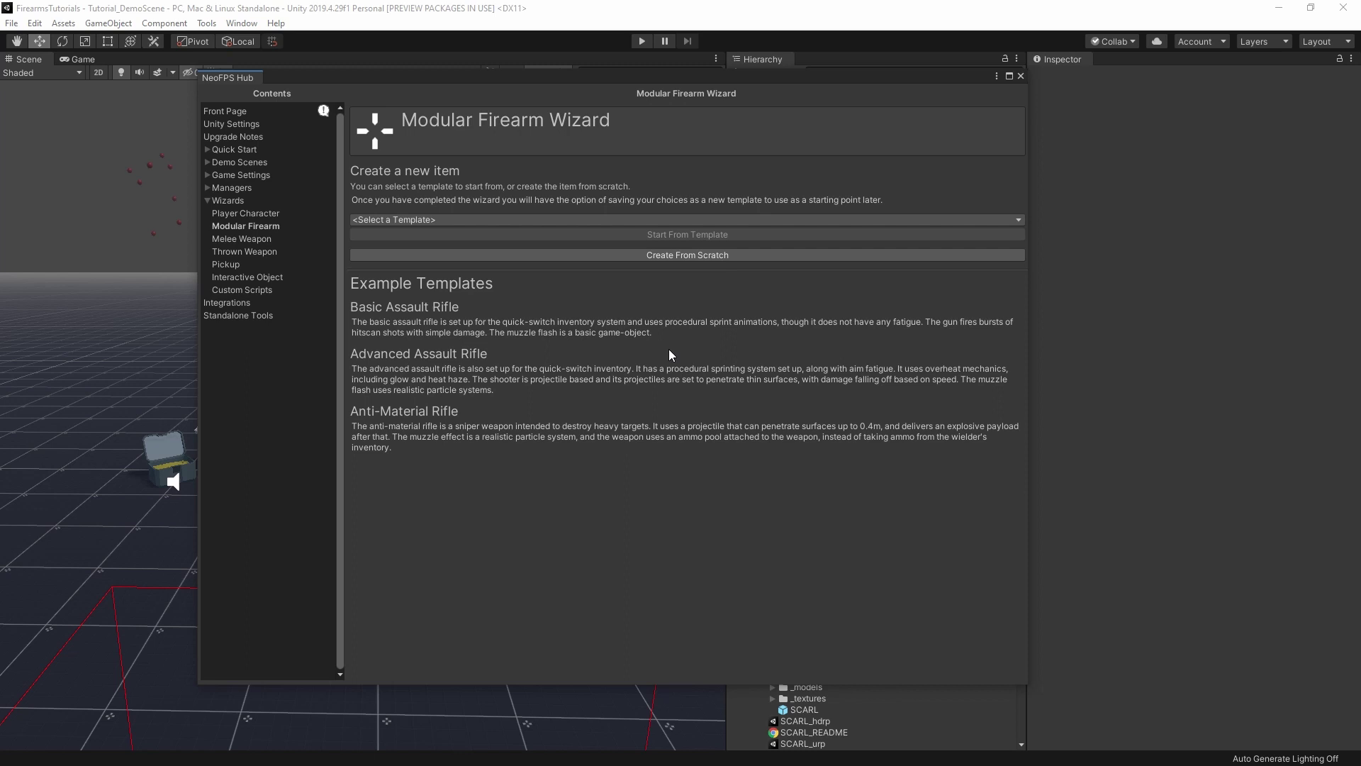
click(678, 255)
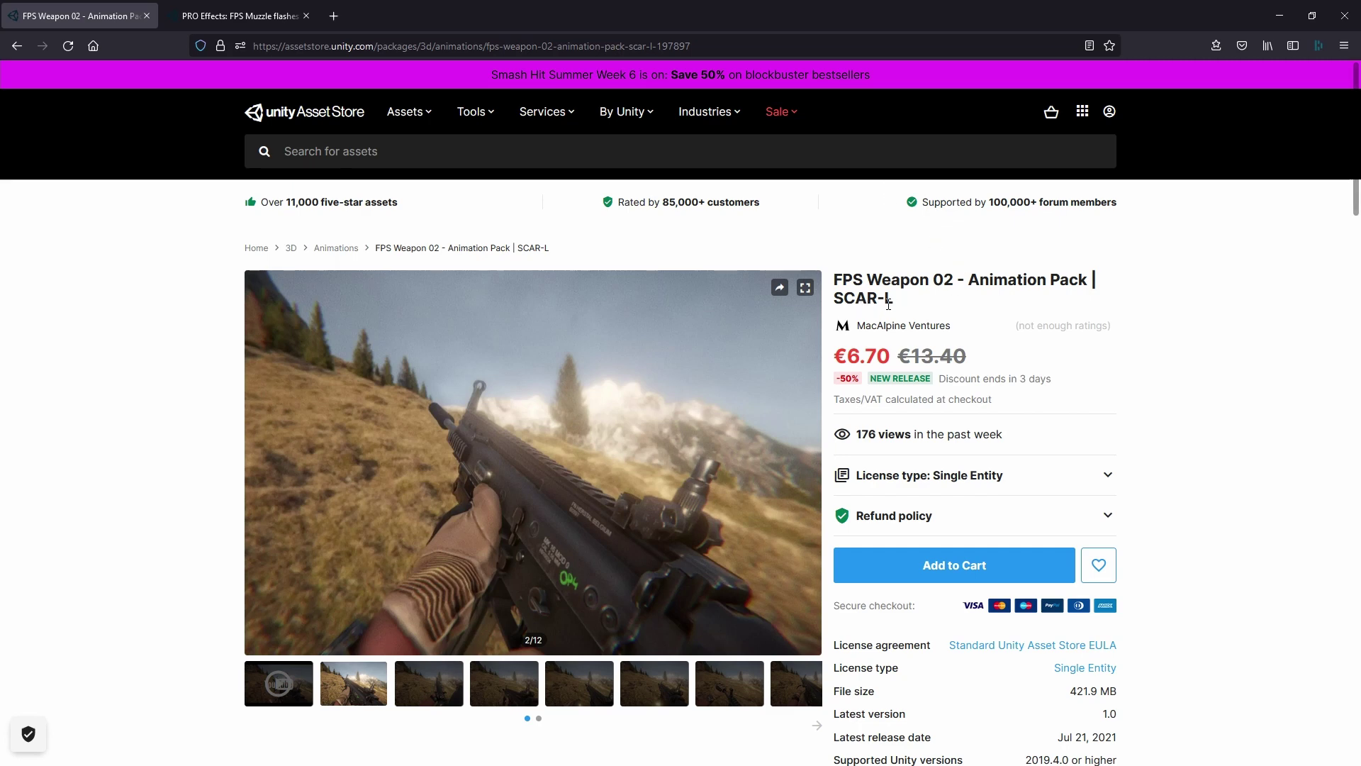
Look through the preview images of the FPS Weapon 02 - Animation Pack | SCAR-L on the Unity Asset Store in the browser.
drag(837, 299, 899, 300)
click(442, 690)
click(516, 690)
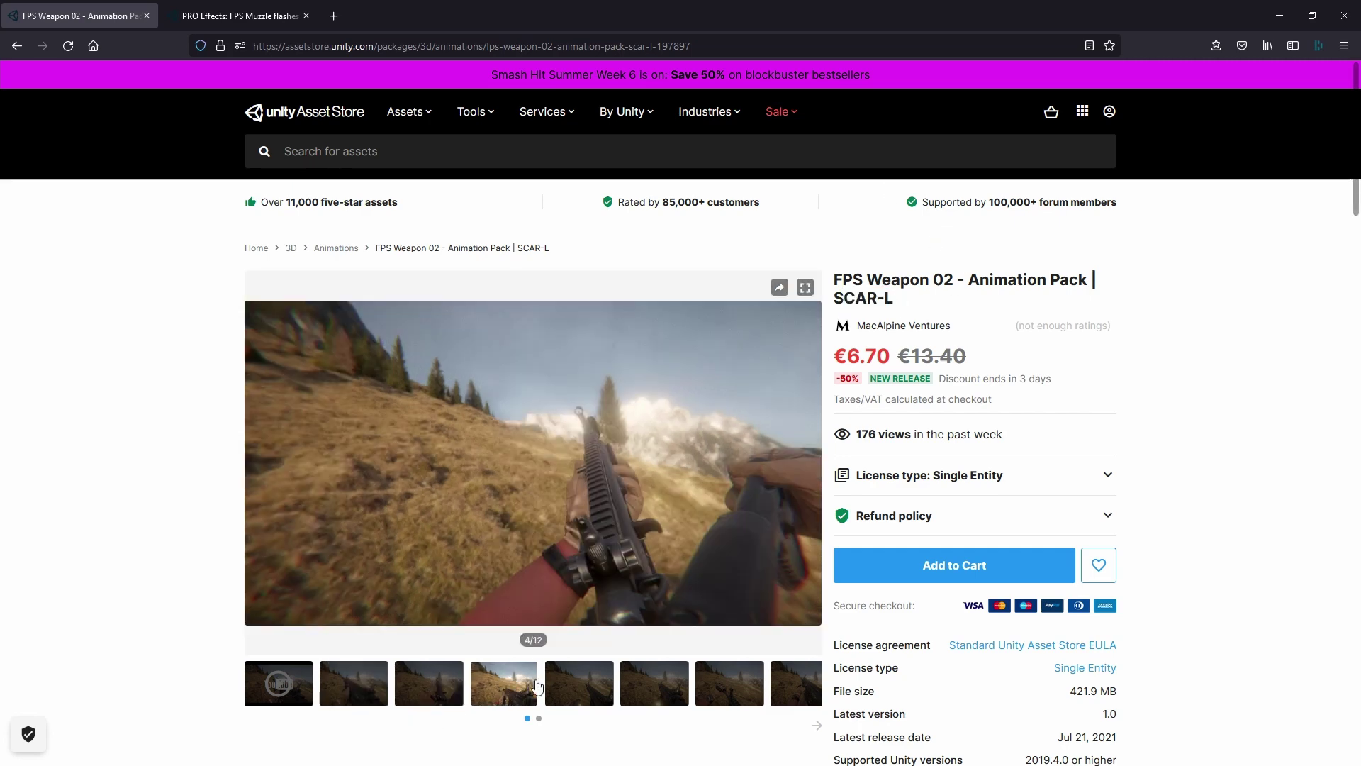
click(589, 683)
click(665, 682)
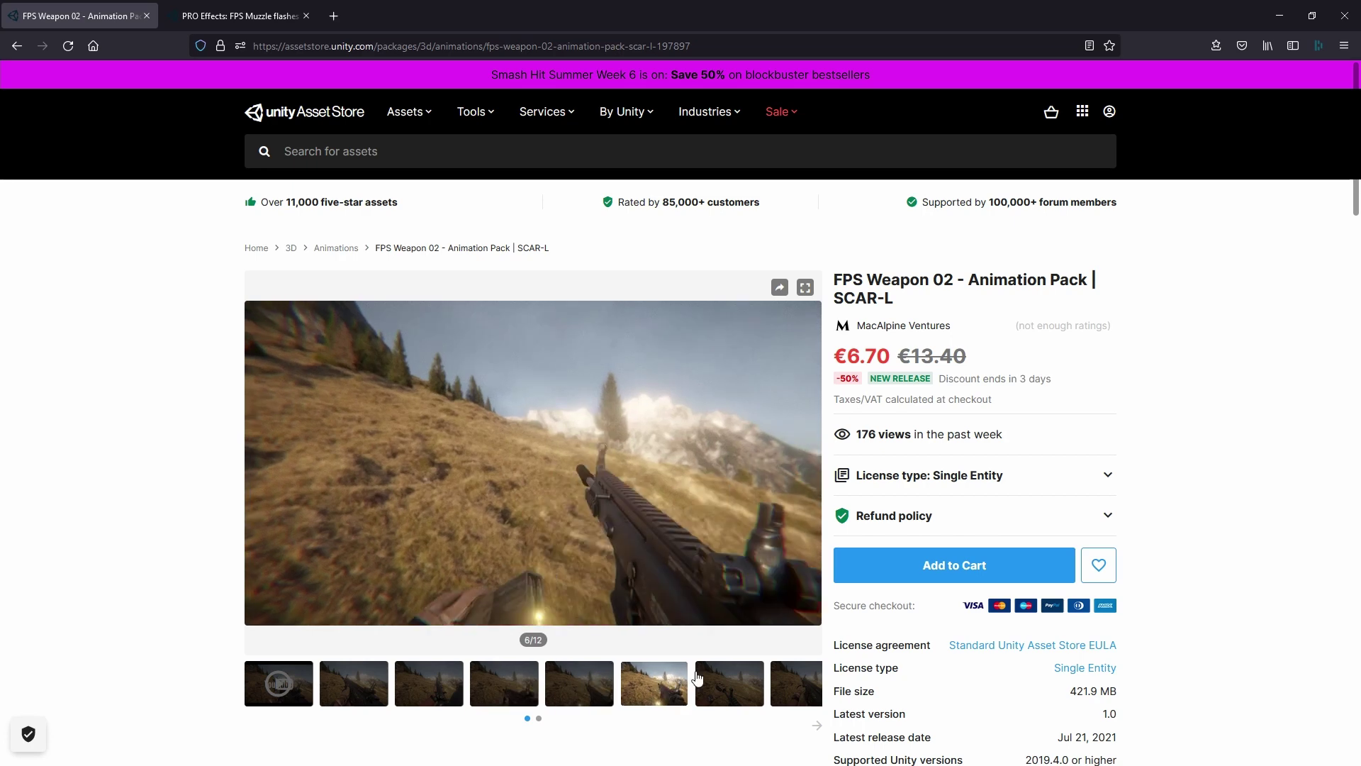
click(723, 684)
click(801, 682)
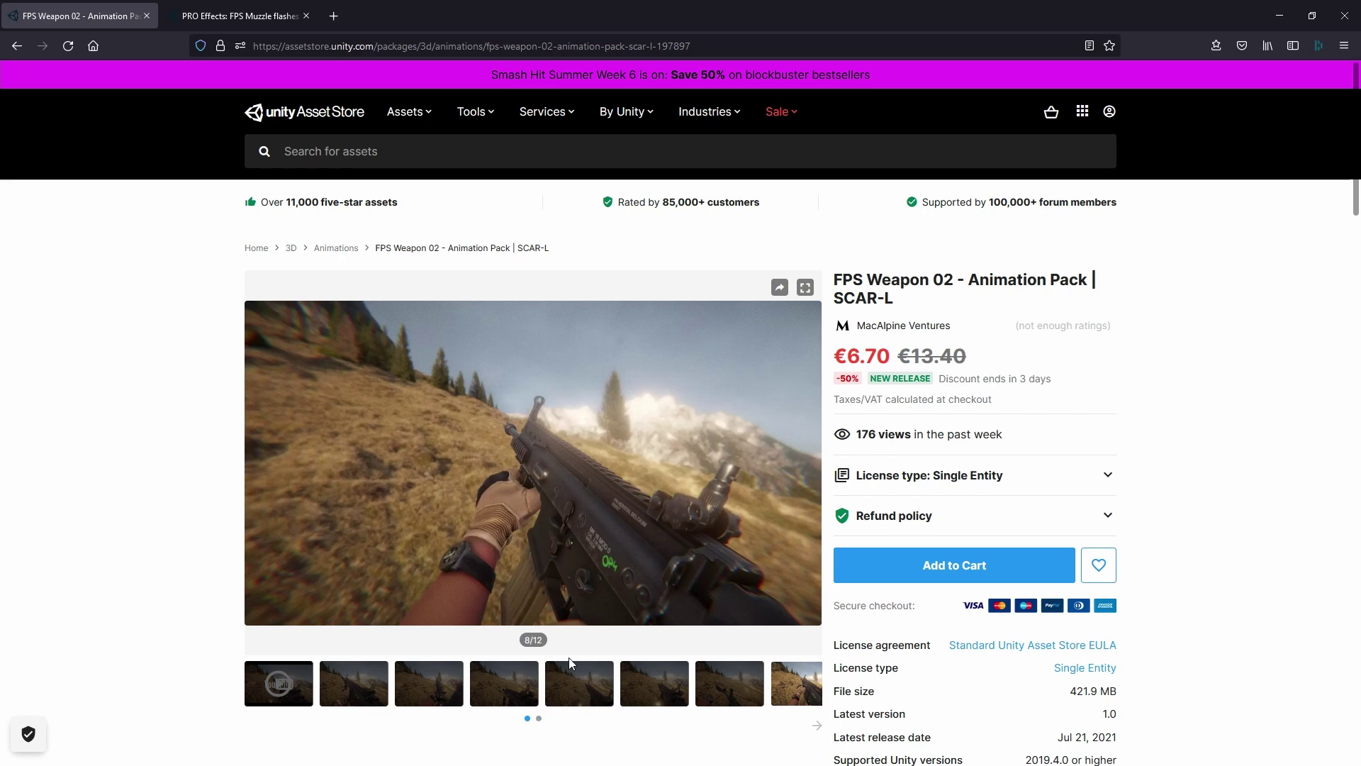
click(539, 719)
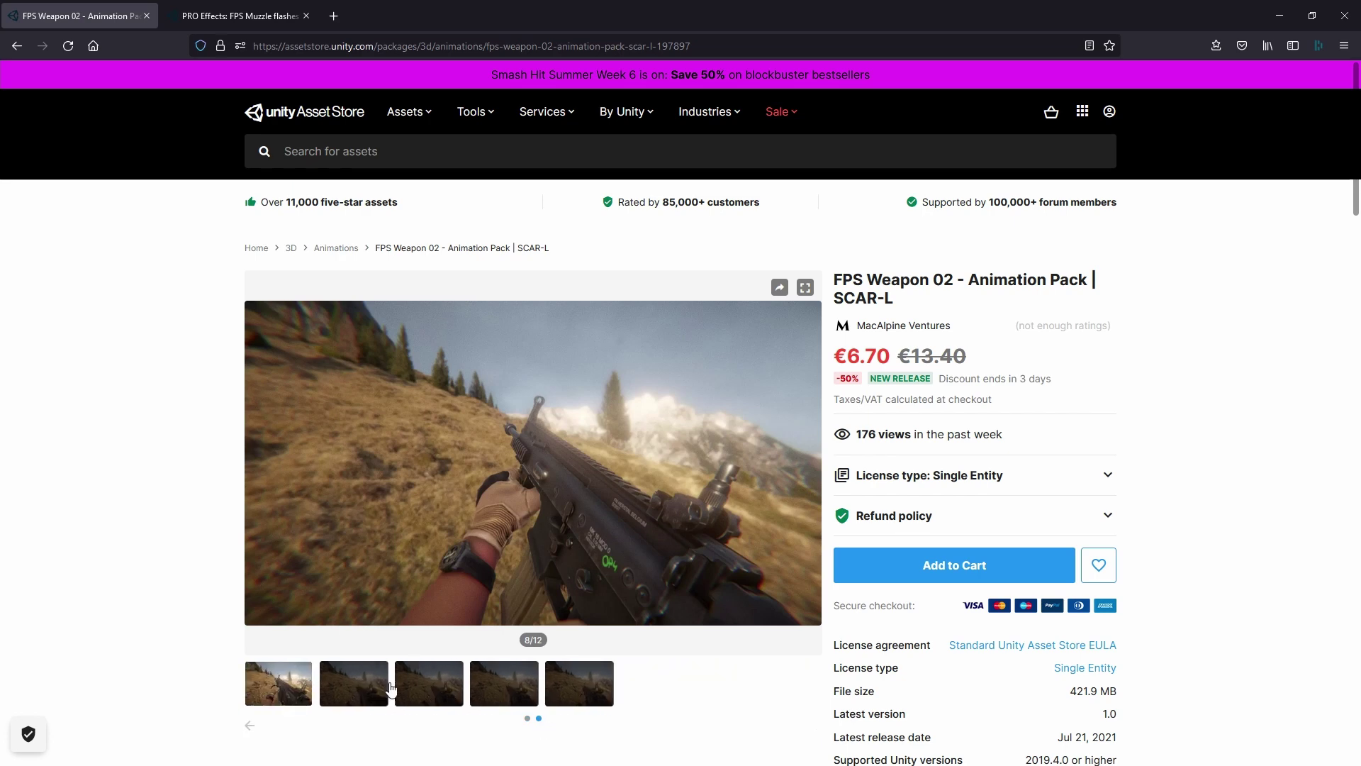
click(389, 684)
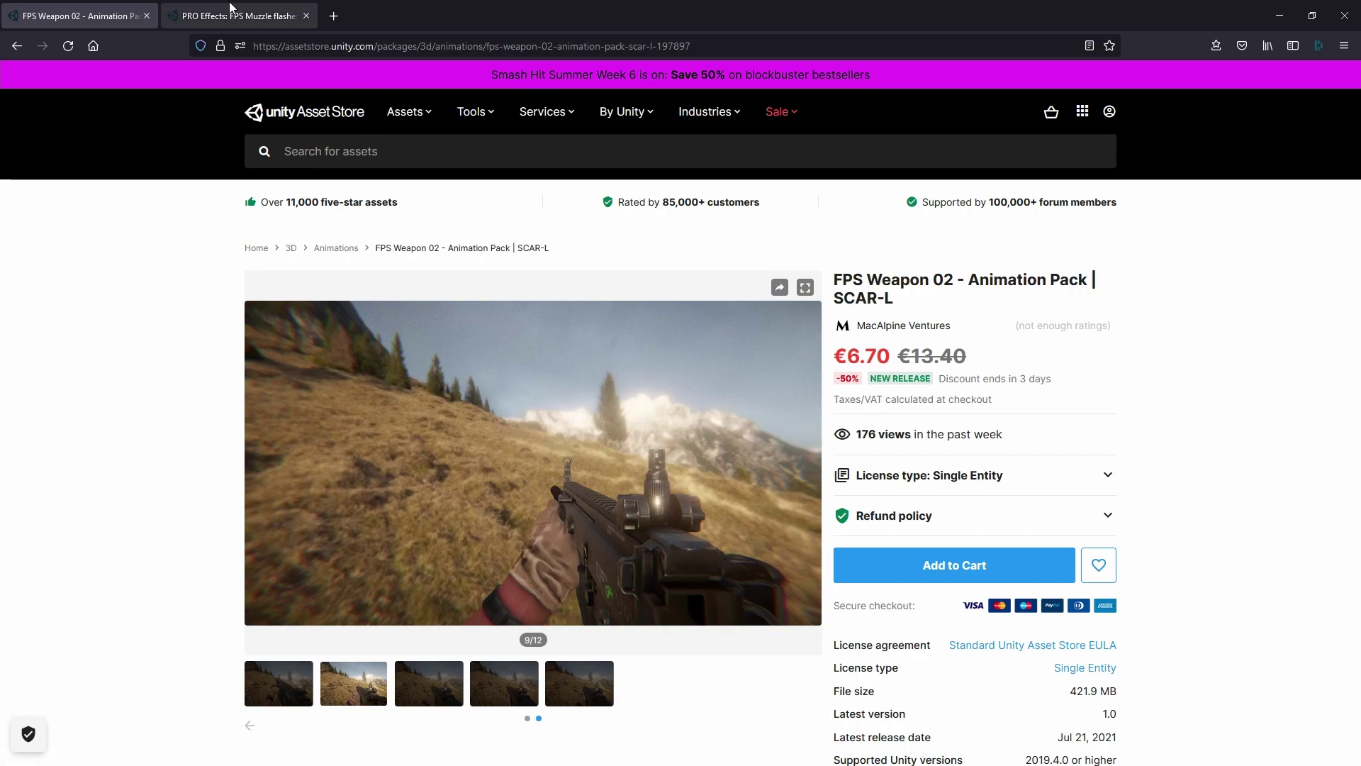
View the PRO Effects: FPS Muzzle flashes & Impacts asset page and look through its impact and muzzle flash preview images.
click(230, 10)
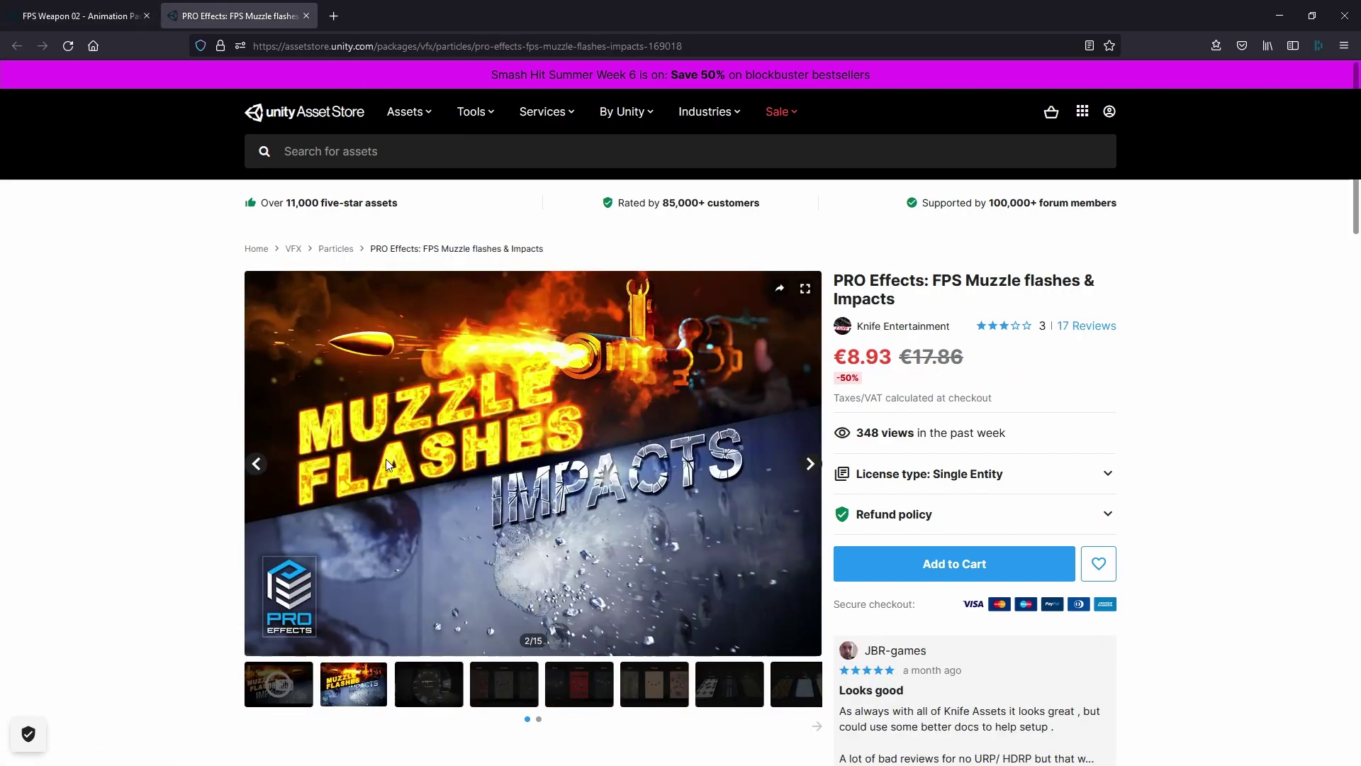
scroll(533, 449, down, 1)
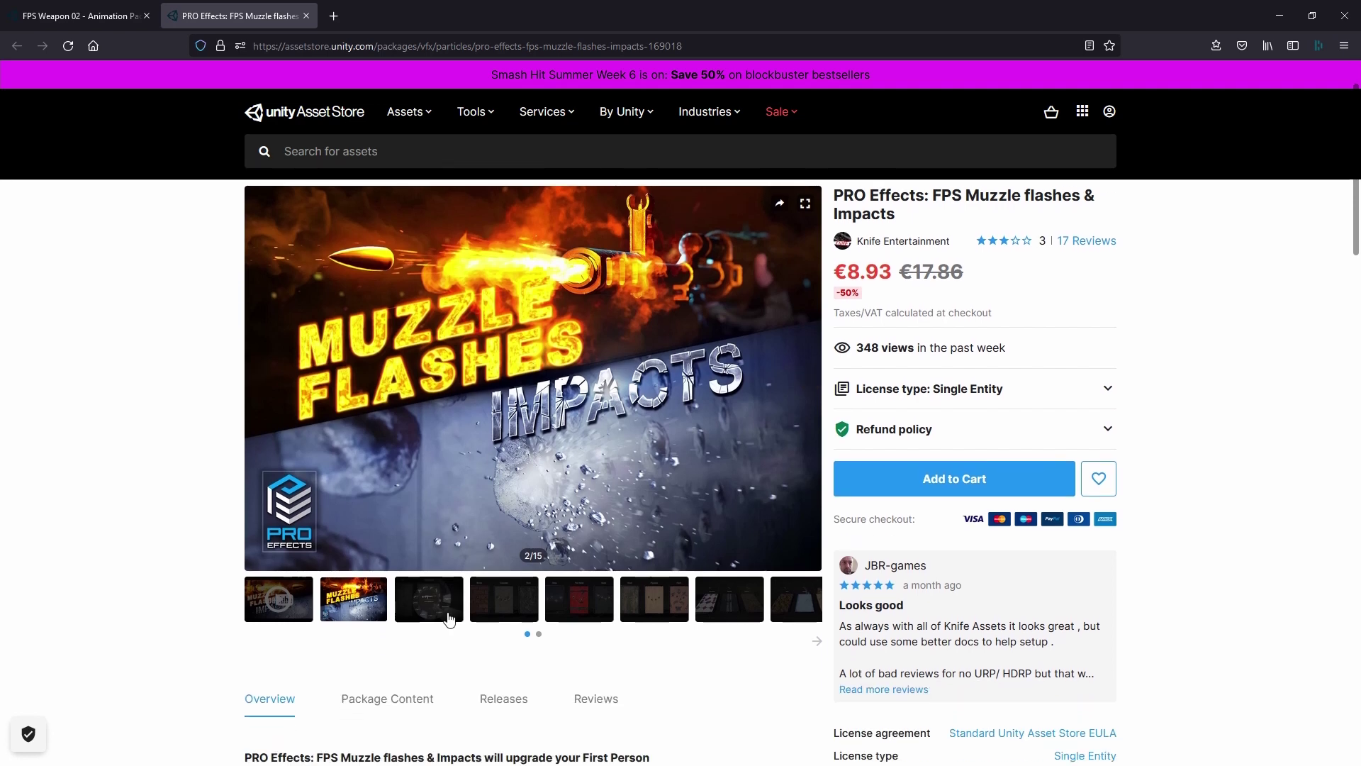
click(533, 619)
click(581, 600)
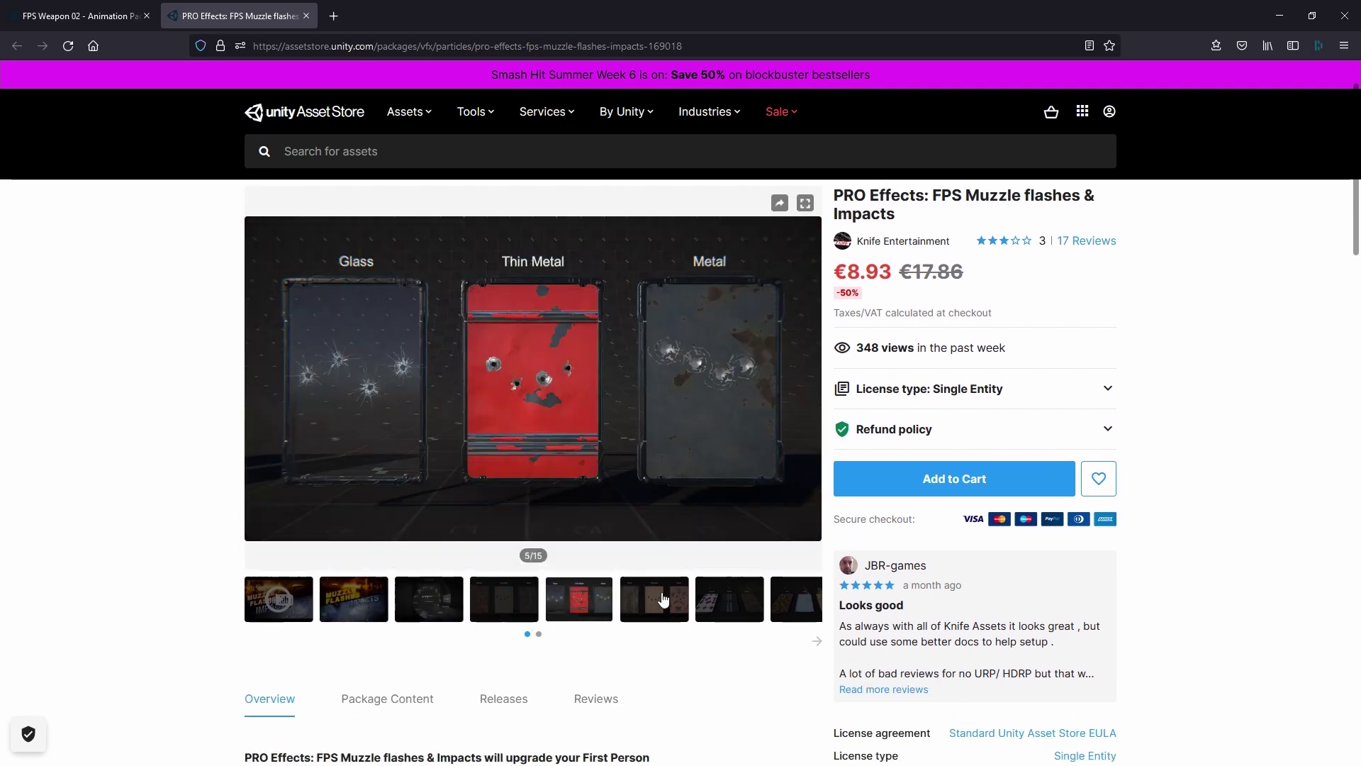
click(664, 599)
click(711, 600)
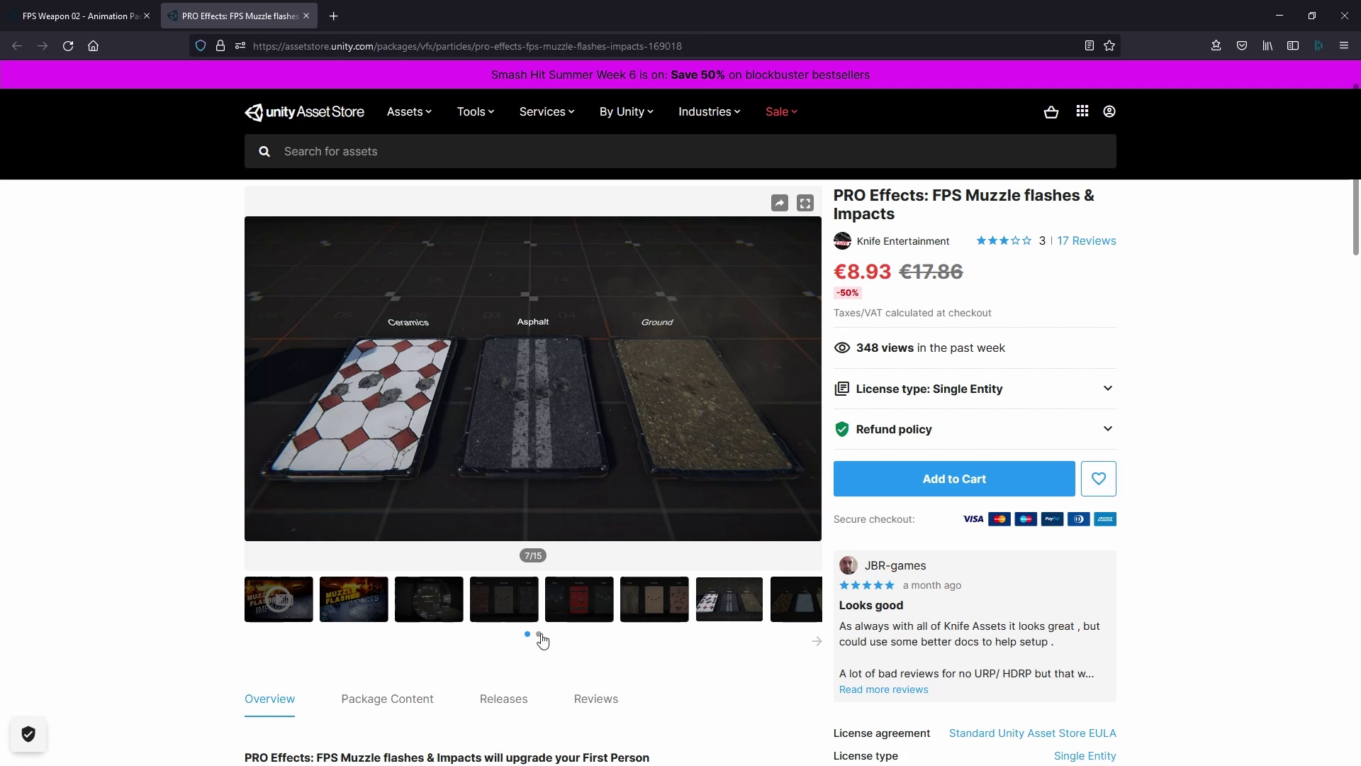
click(539, 634)
click(376, 604)
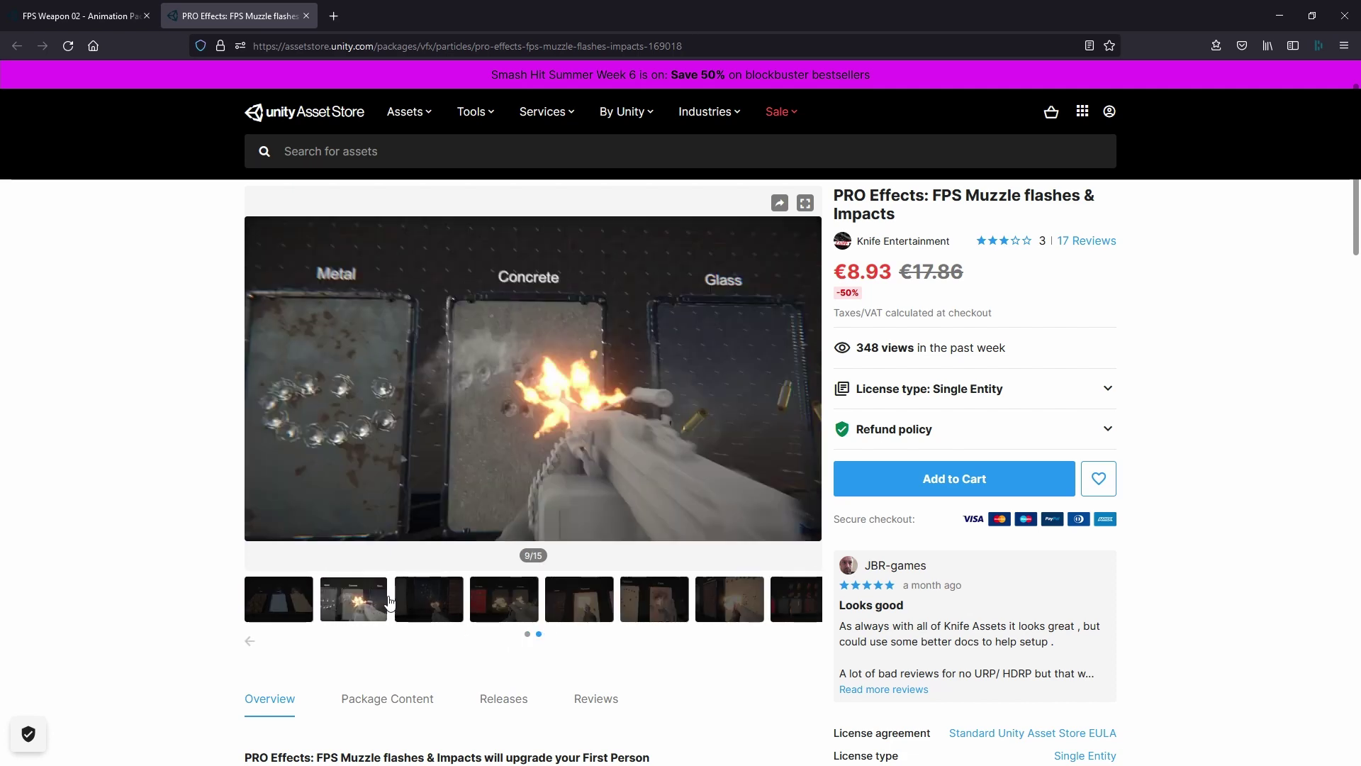
click(457, 600)
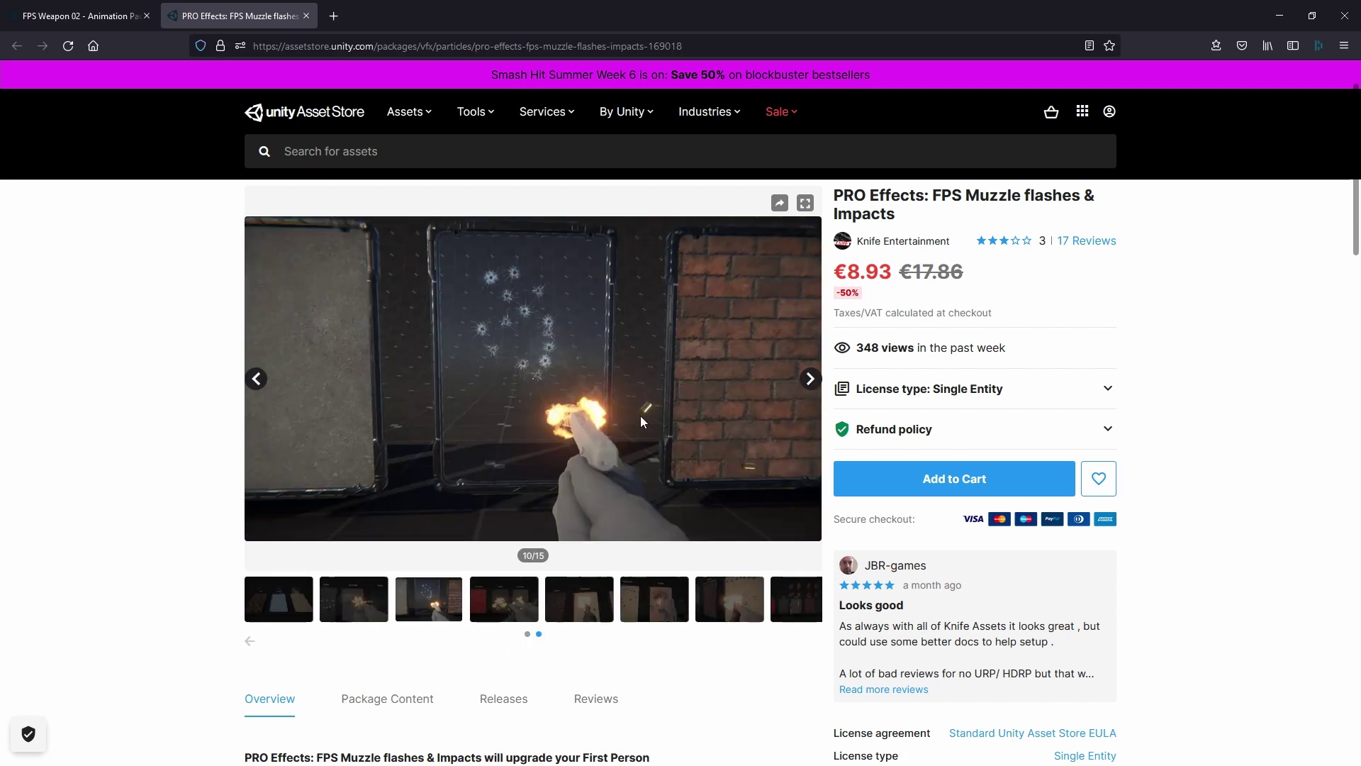
click(505, 609)
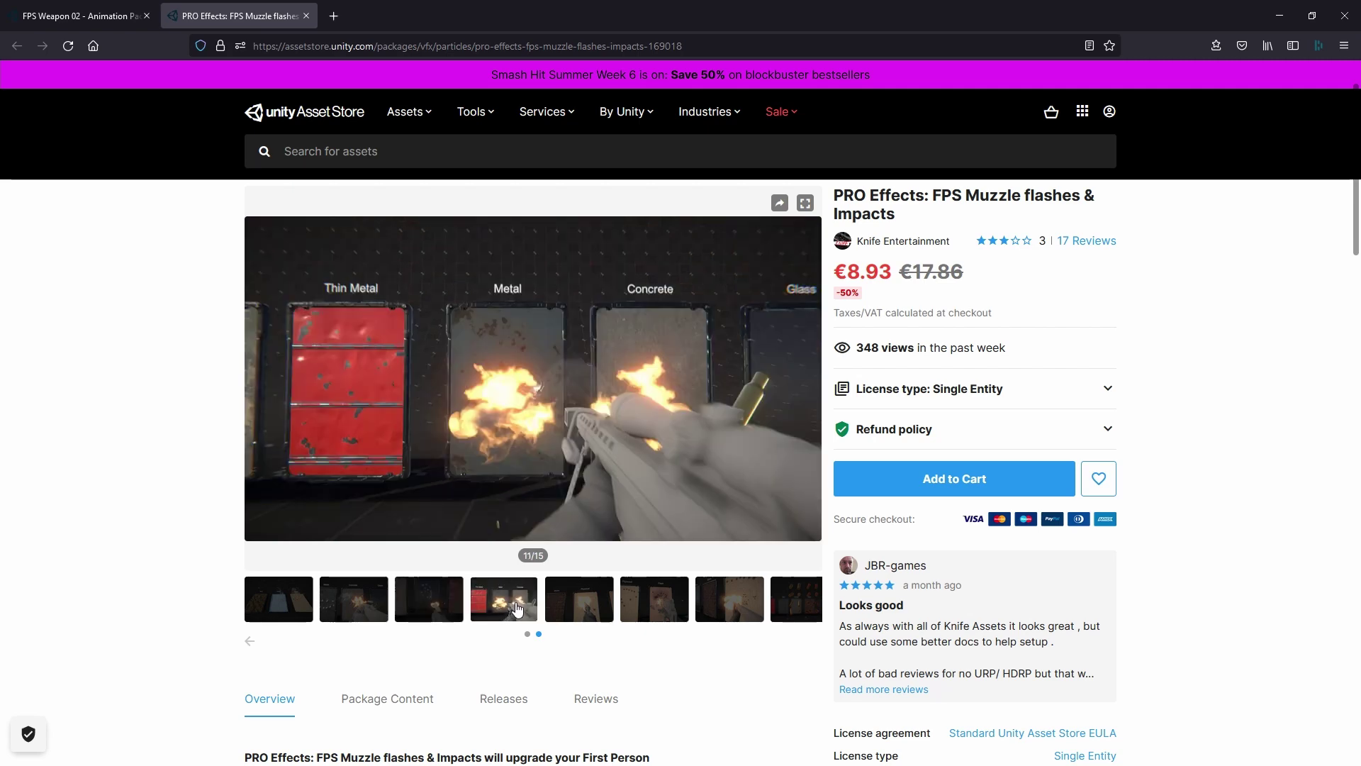
click(597, 601)
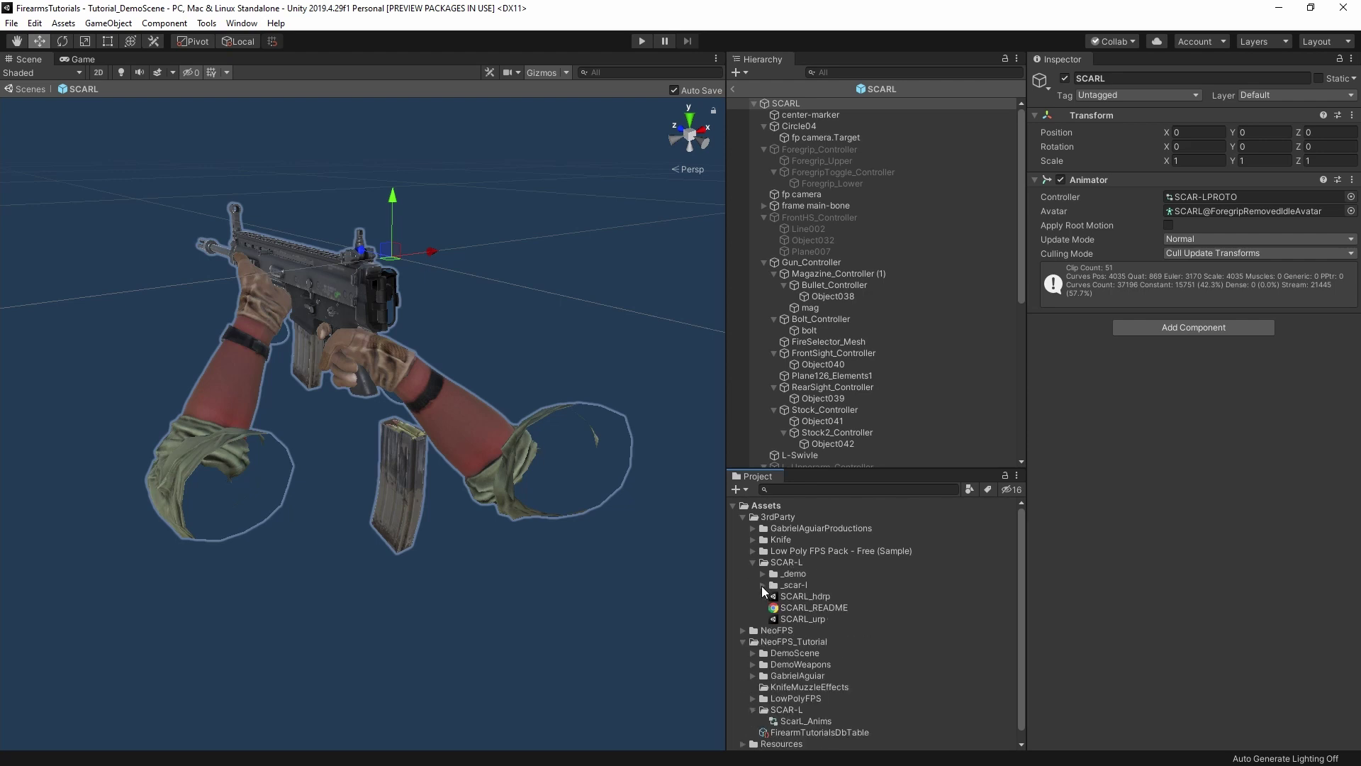
Switch back to Unity and locate the SCARL prefab in the project's _scar-l folder.
click(773, 596)
scroll(787, 608, down, 2)
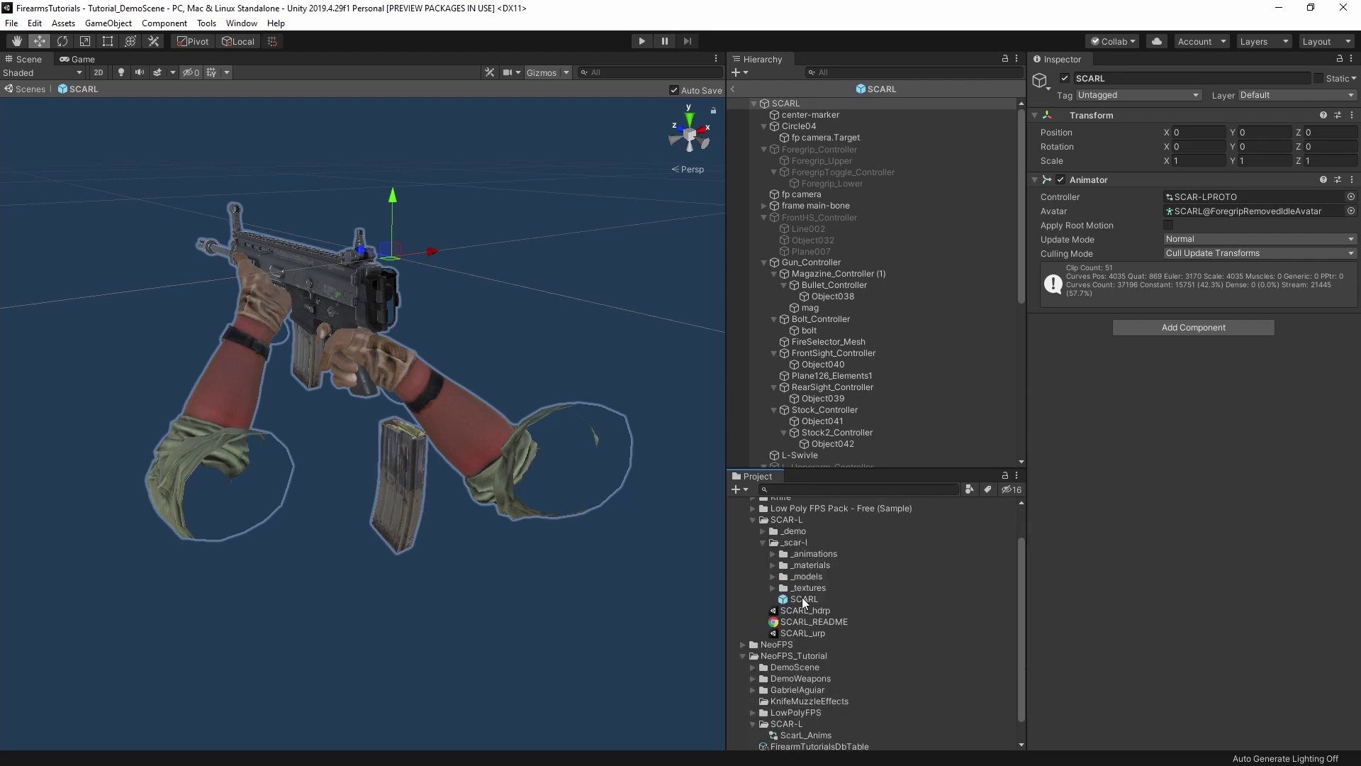
click(803, 600)
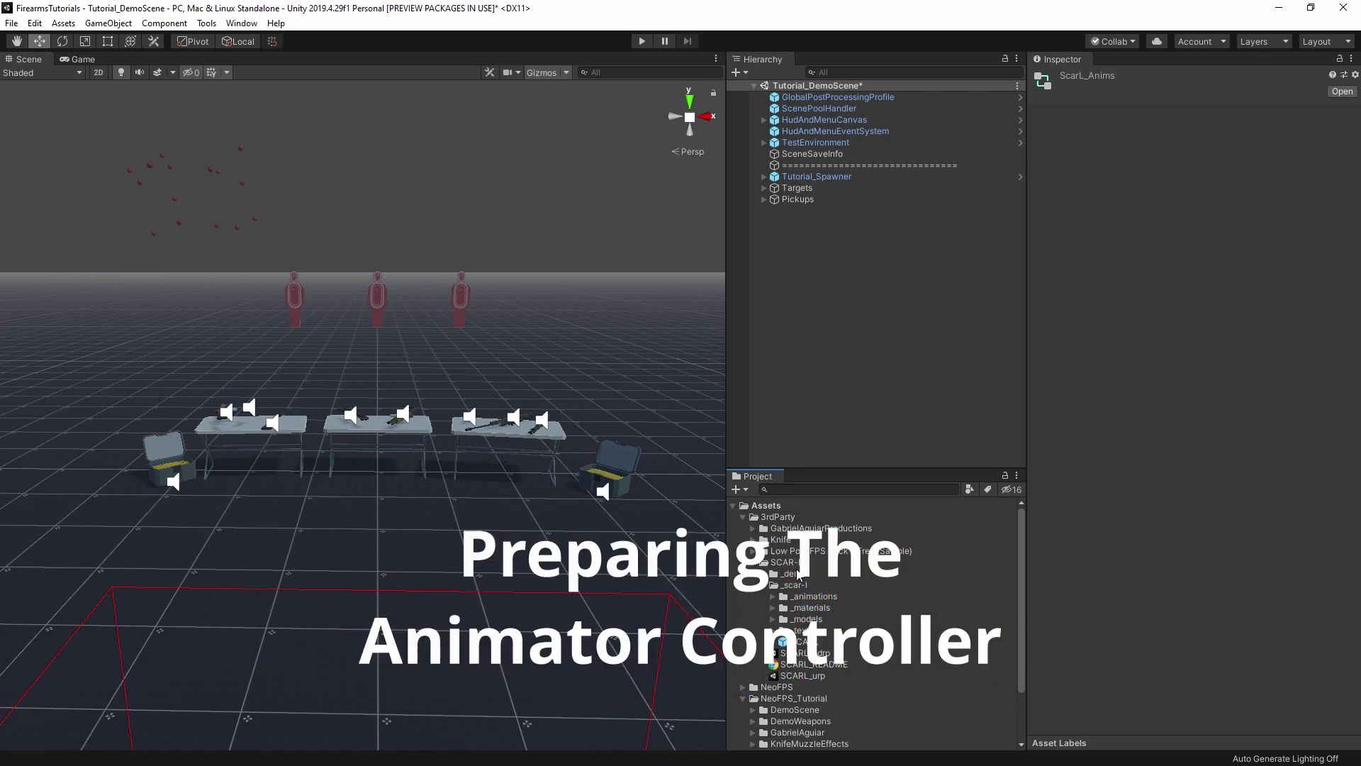
Open the SCAR-LPROTO animator controller from the _scar-l _animations folder.
scroll(831, 640, down, 3)
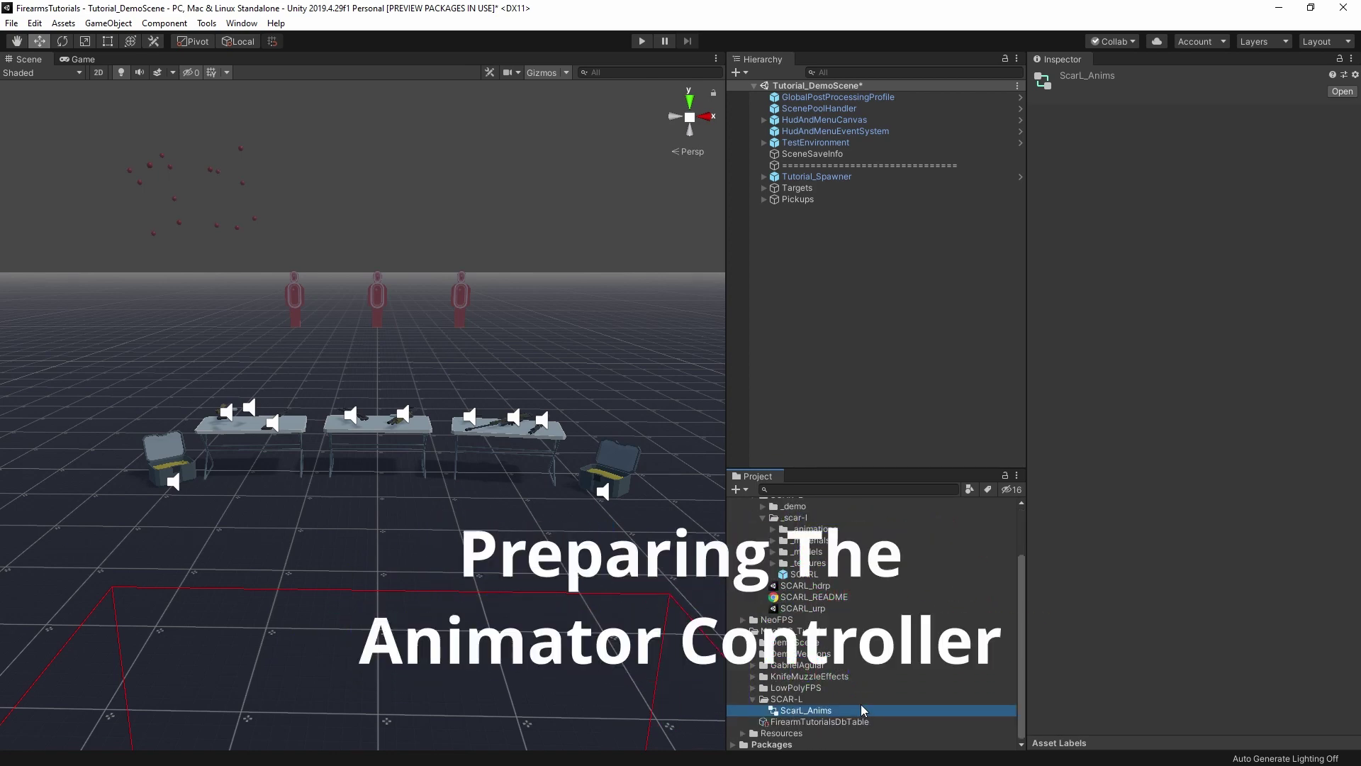
scroll(835, 684, up, 3)
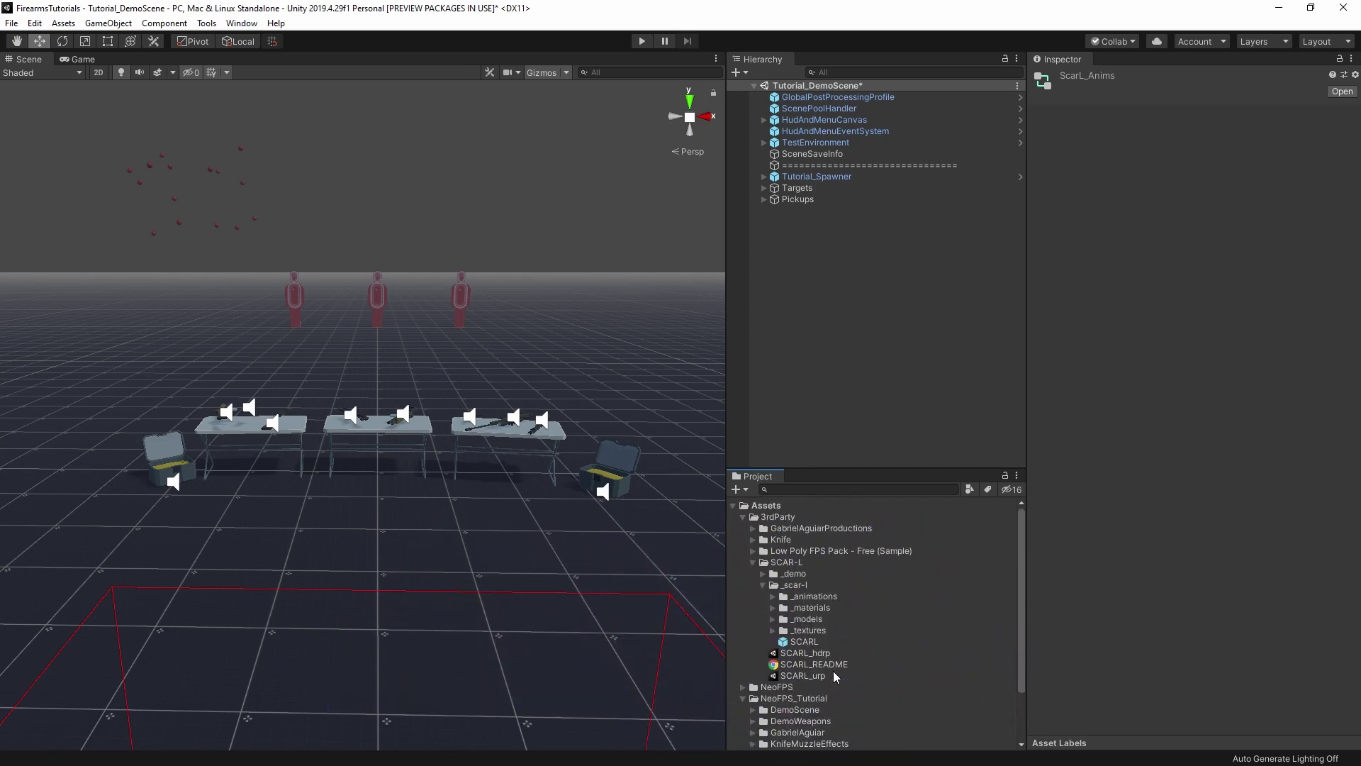
click(770, 597)
click(832, 642)
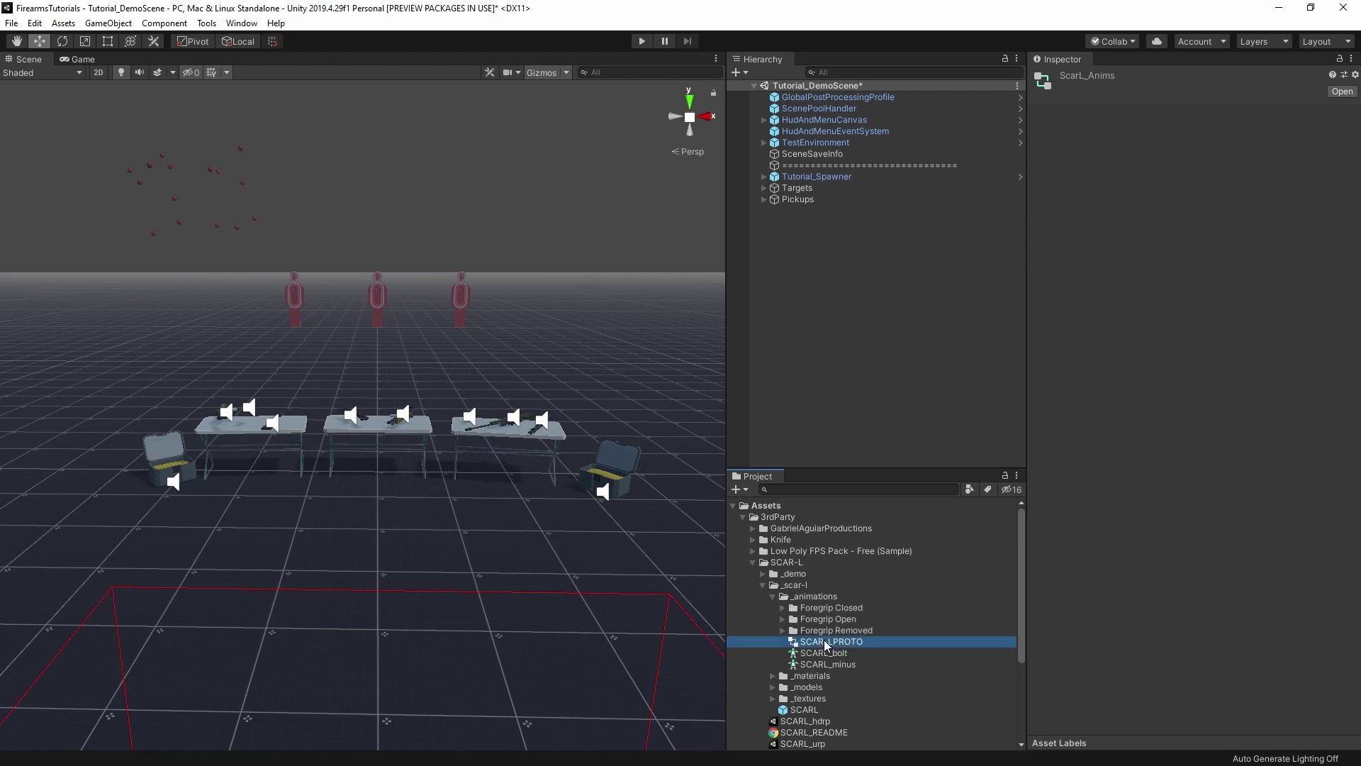
double_click(850, 645)
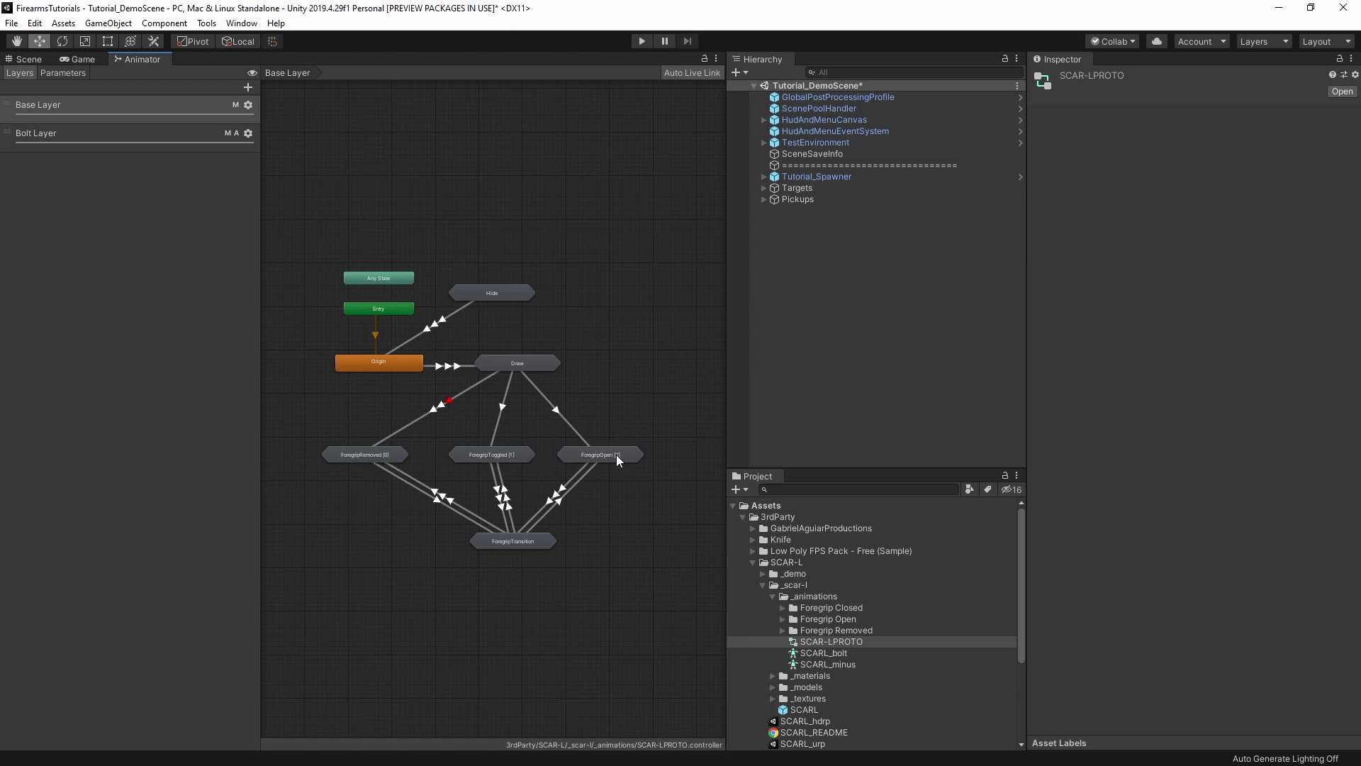
Examine the states inside the controller's Draw sub-state machine, and return to the Base Layer.
double_click(516, 356)
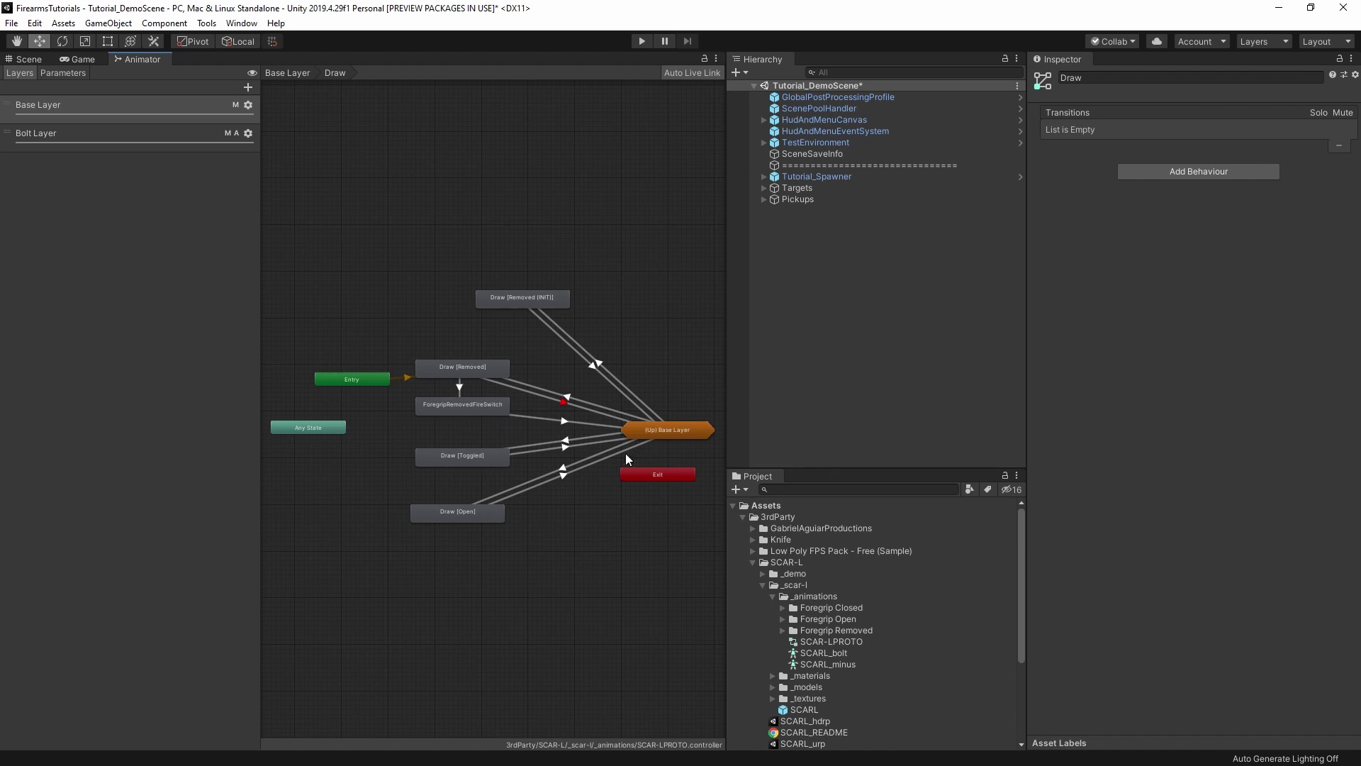
double_click(668, 430)
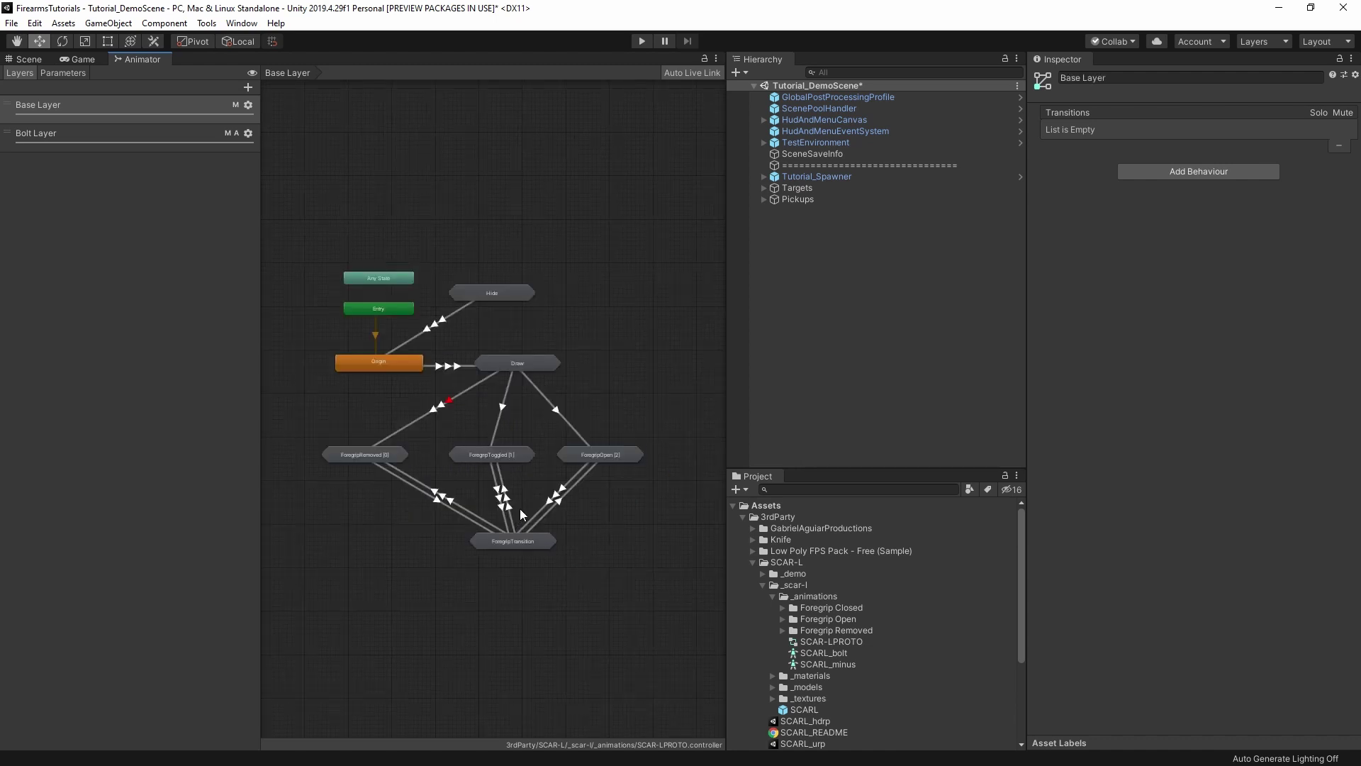
middle_drag(605, 370, 604, 336)
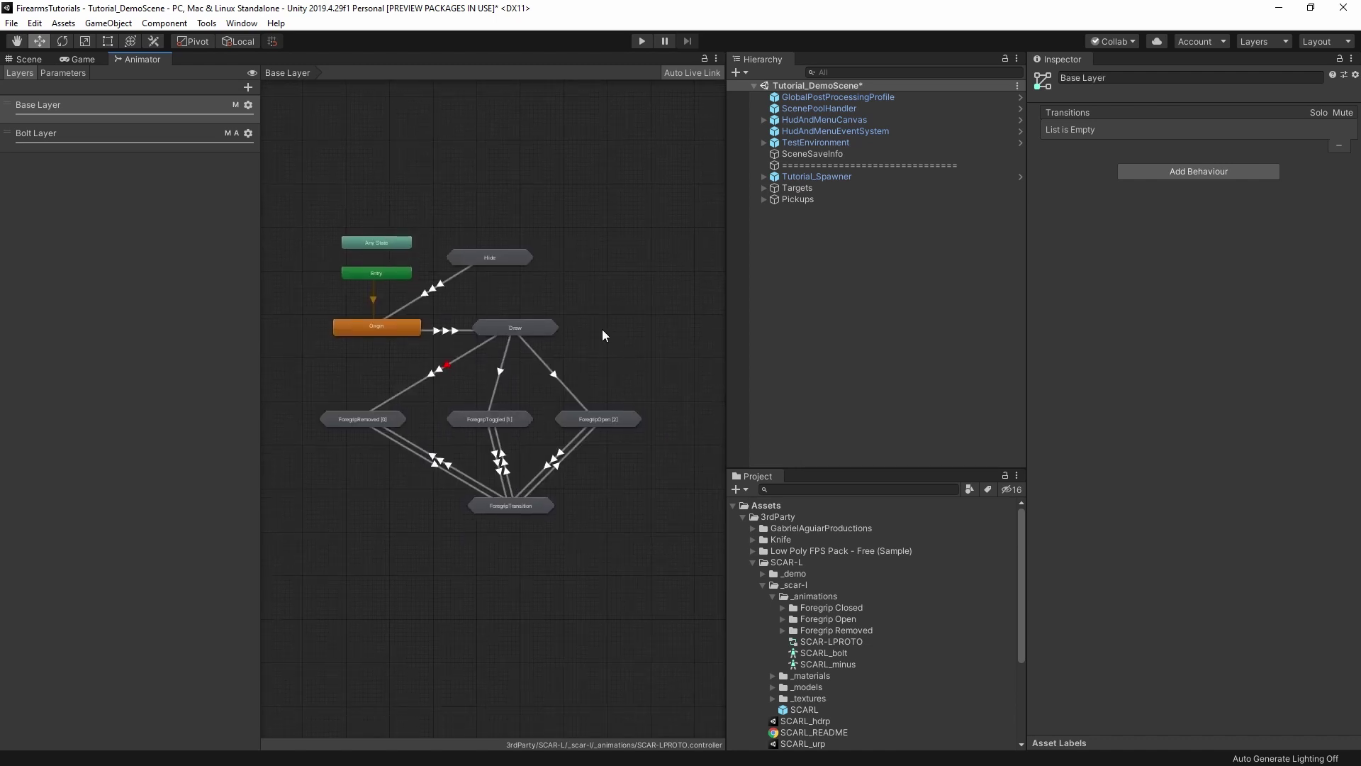
Open the ScarL_Anims animator controller from the NeoFPS_Tutorial project's SCAR-L folder.
right_click(144, 59)
click(415, 66)
scroll(825, 662, down, 5)
click(791, 710)
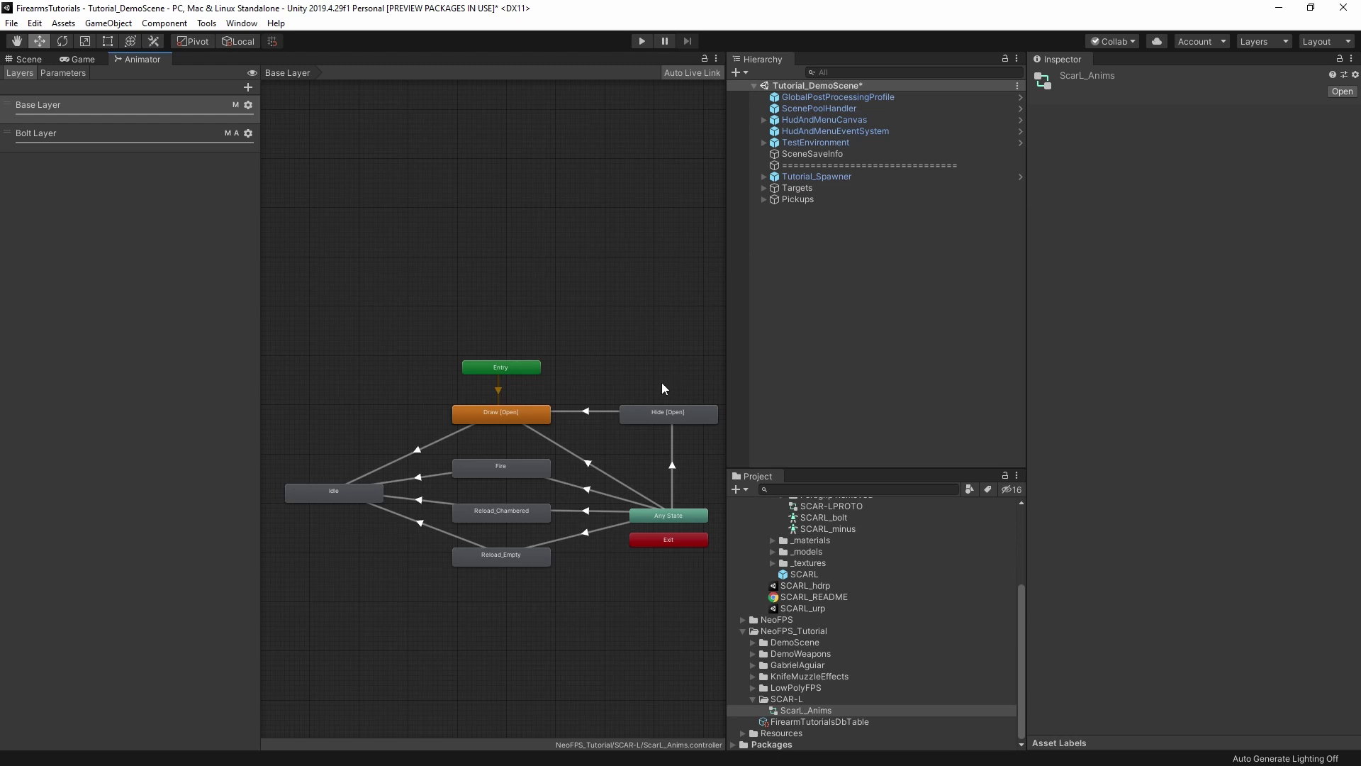
Examine the controller's parameters and the conditions on the Any State transitions to Hide [Open], Reload_Chambered and Reload_Empty.
drag(665, 513, 670, 509)
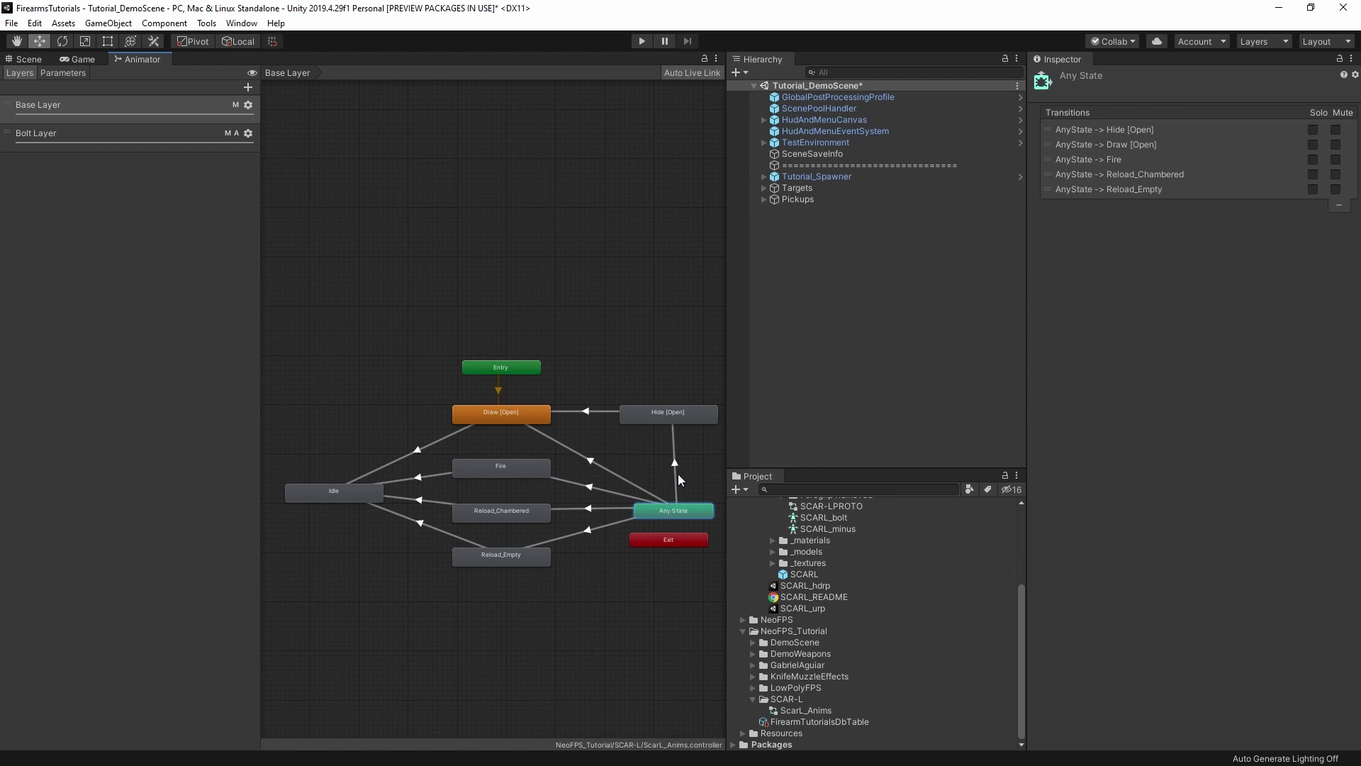
click(675, 469)
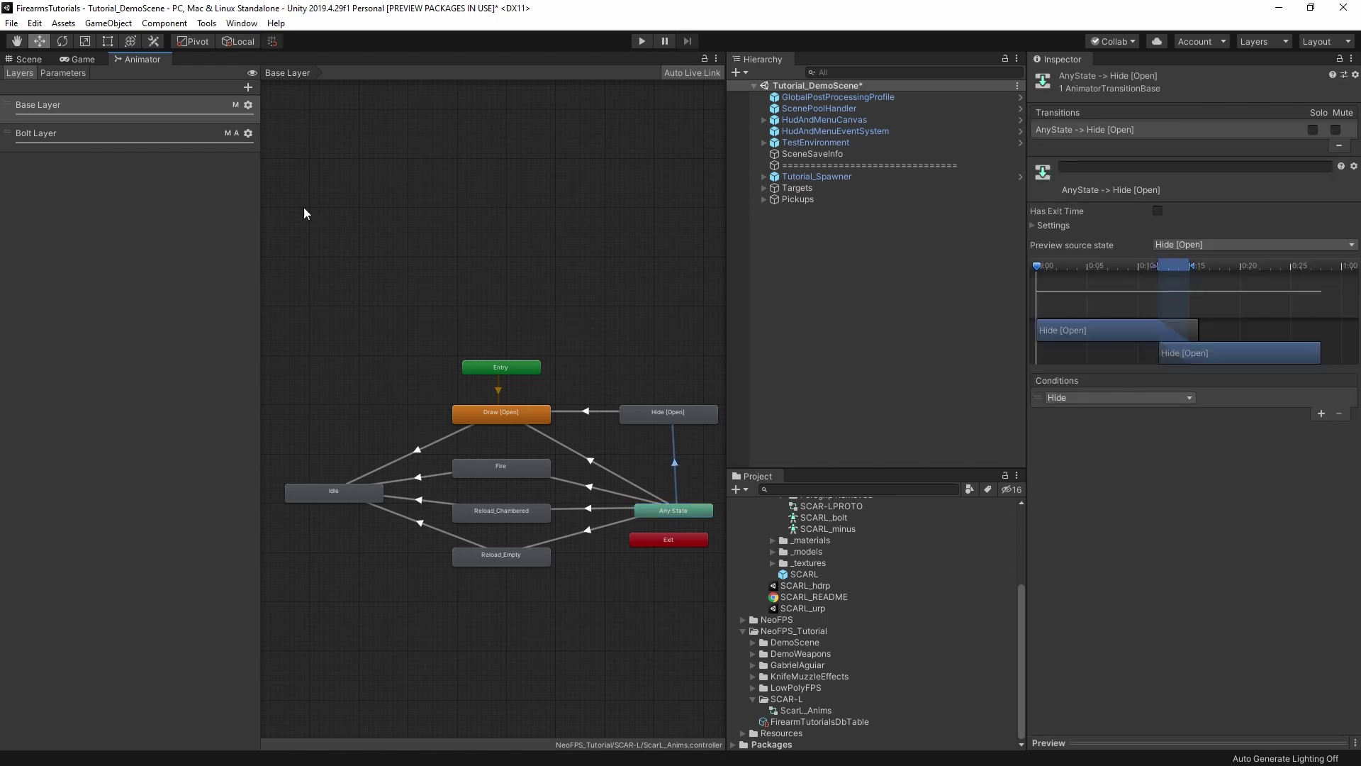
click(65, 74)
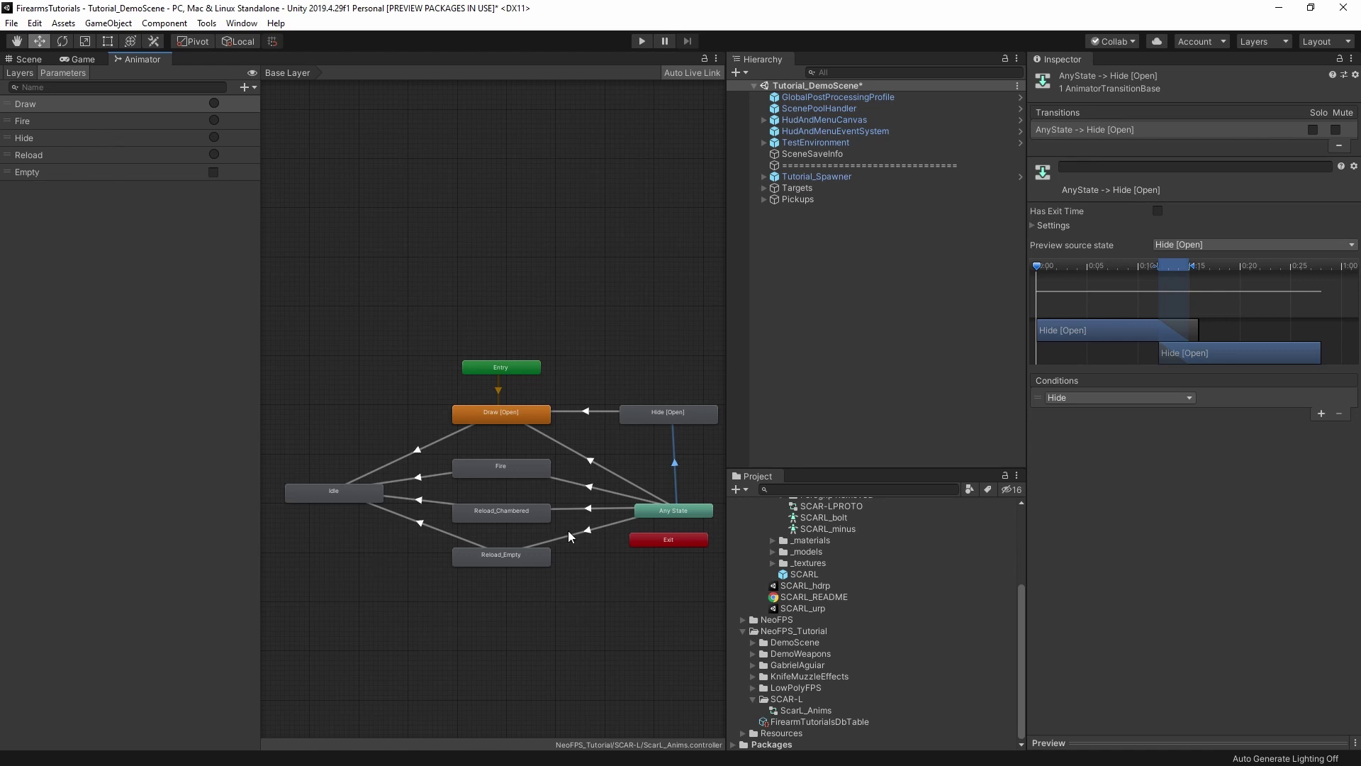
click(586, 510)
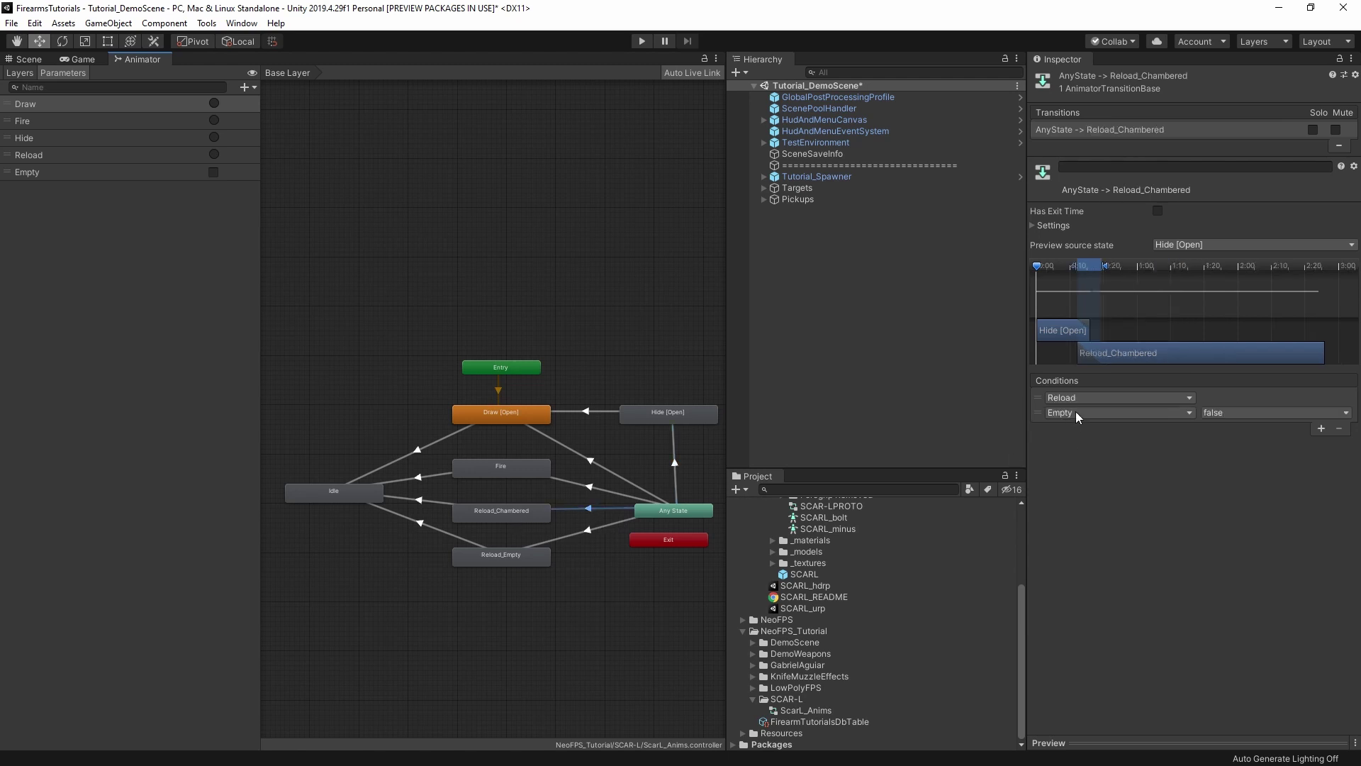
click(589, 531)
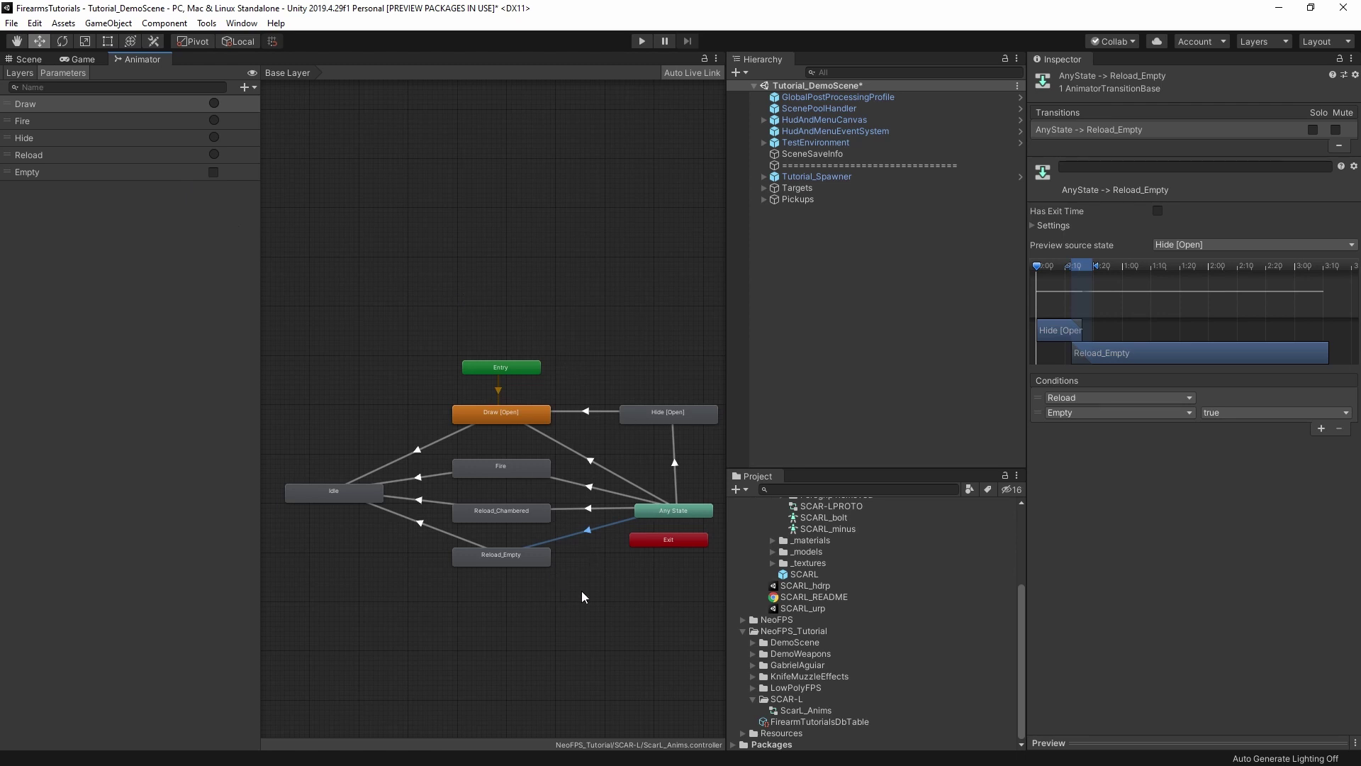
click(595, 631)
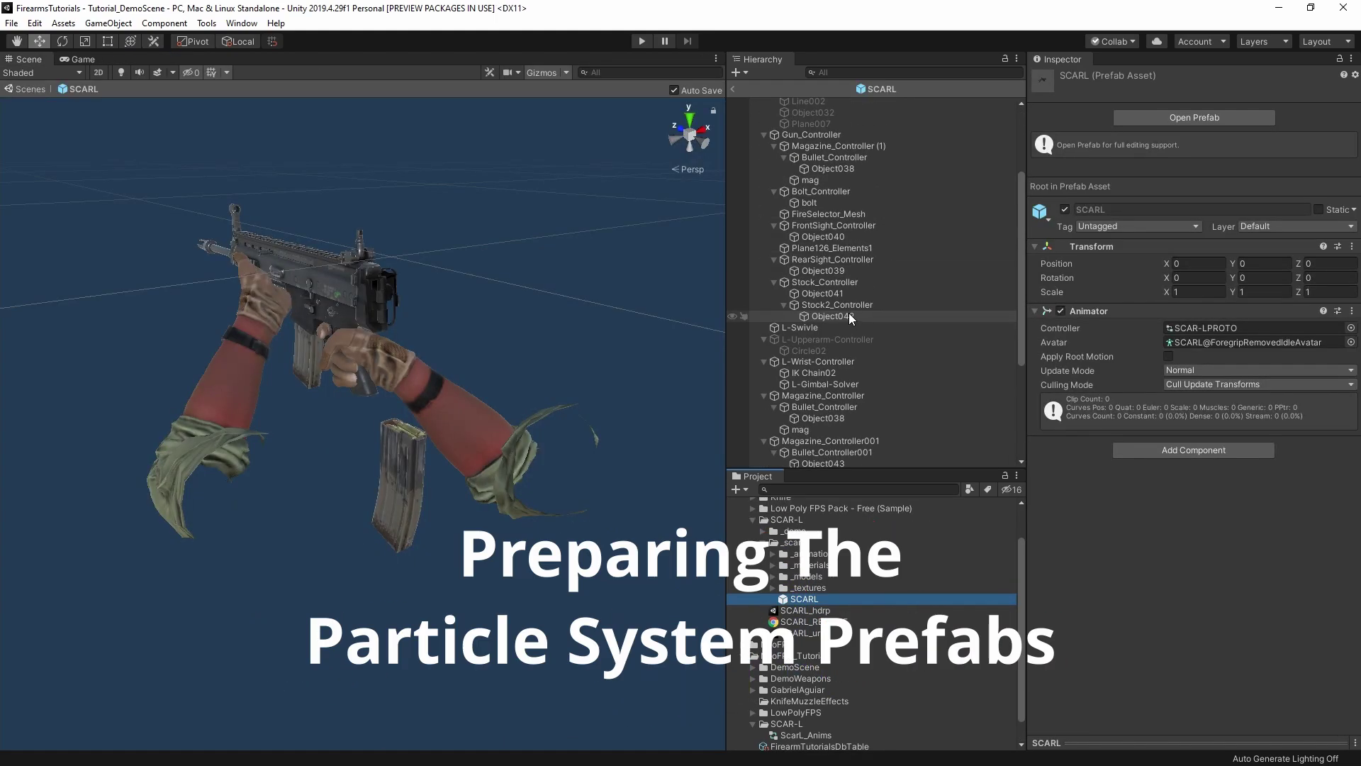
Open the Assault Rifle MuzzleflashEmitter prefab from the Knife package's Shoot FX prefabs and inspect its Muzzleflash particle system.
scroll(837, 329, up, 4)
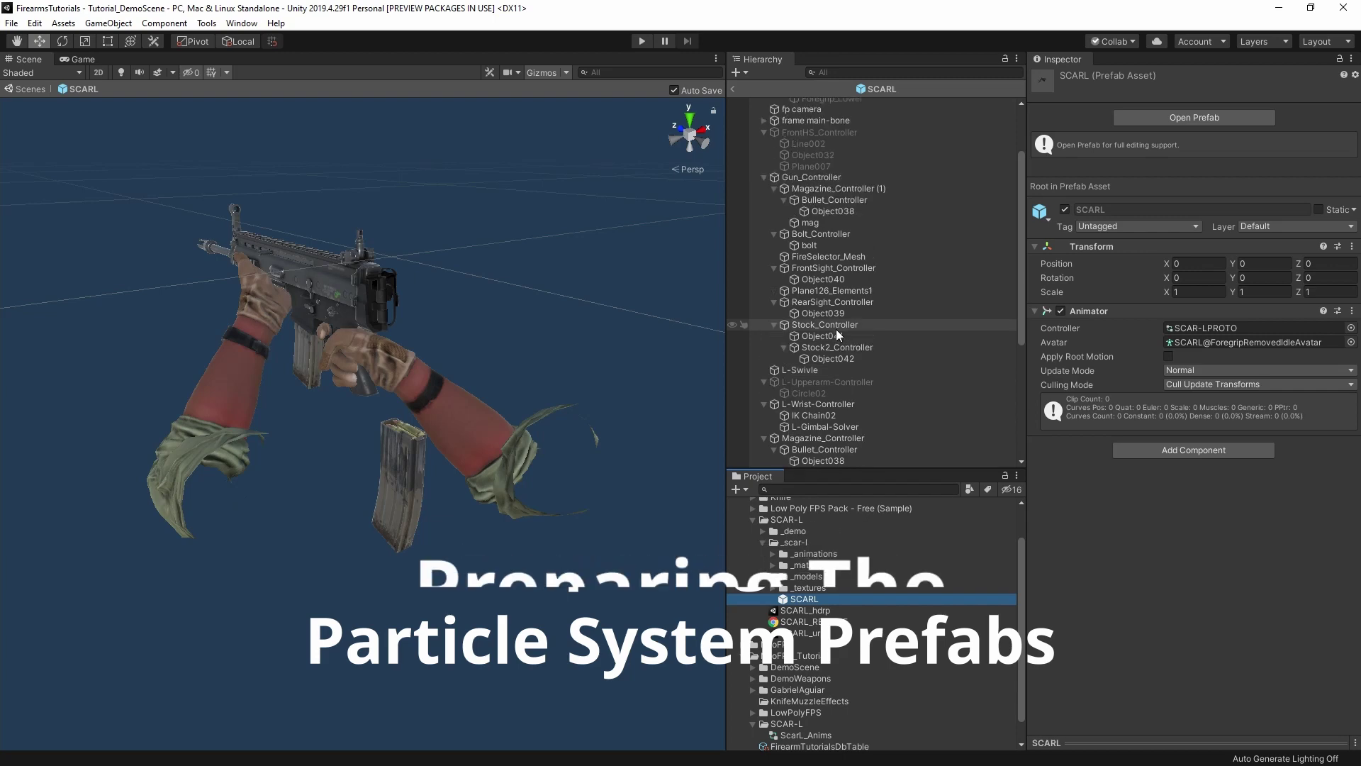
click(755, 519)
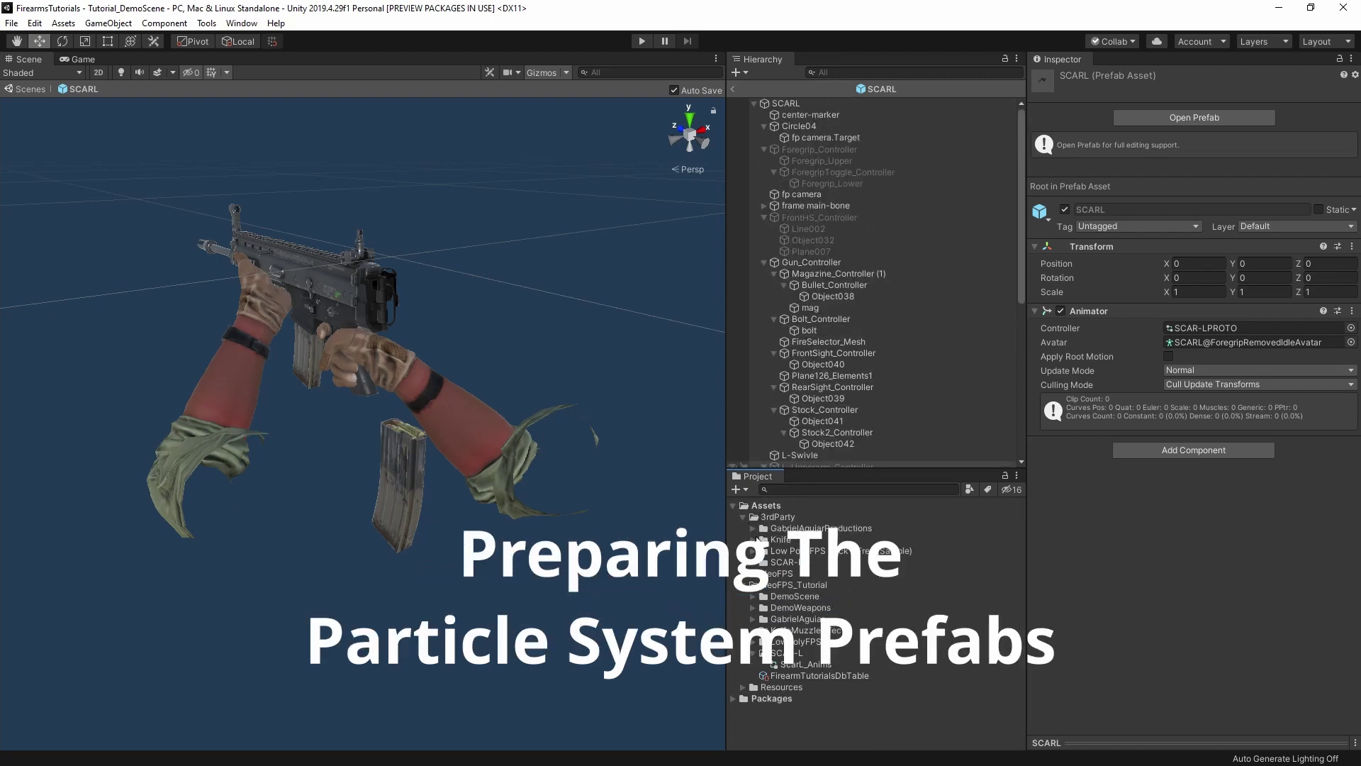
click(754, 539)
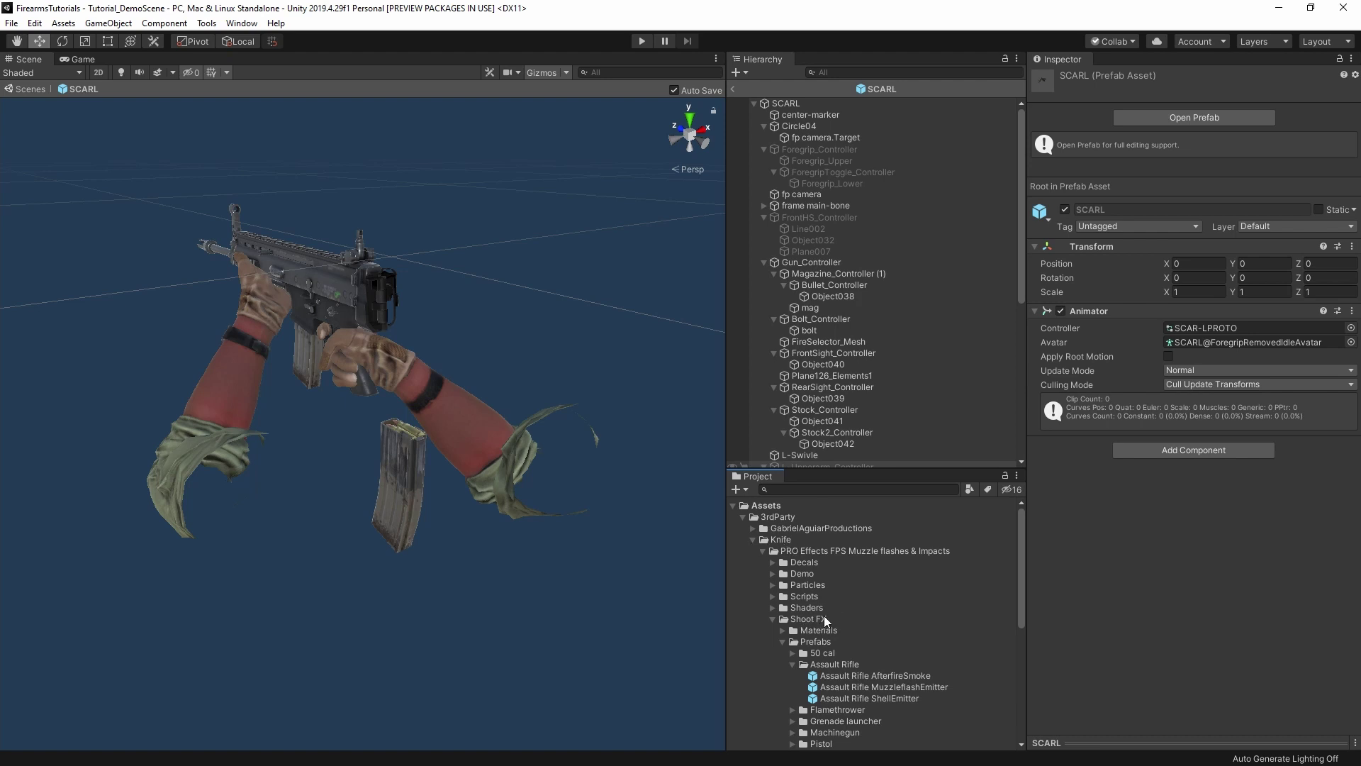
scroll(824, 615, down, 3)
scroll(837, 603, down, 3)
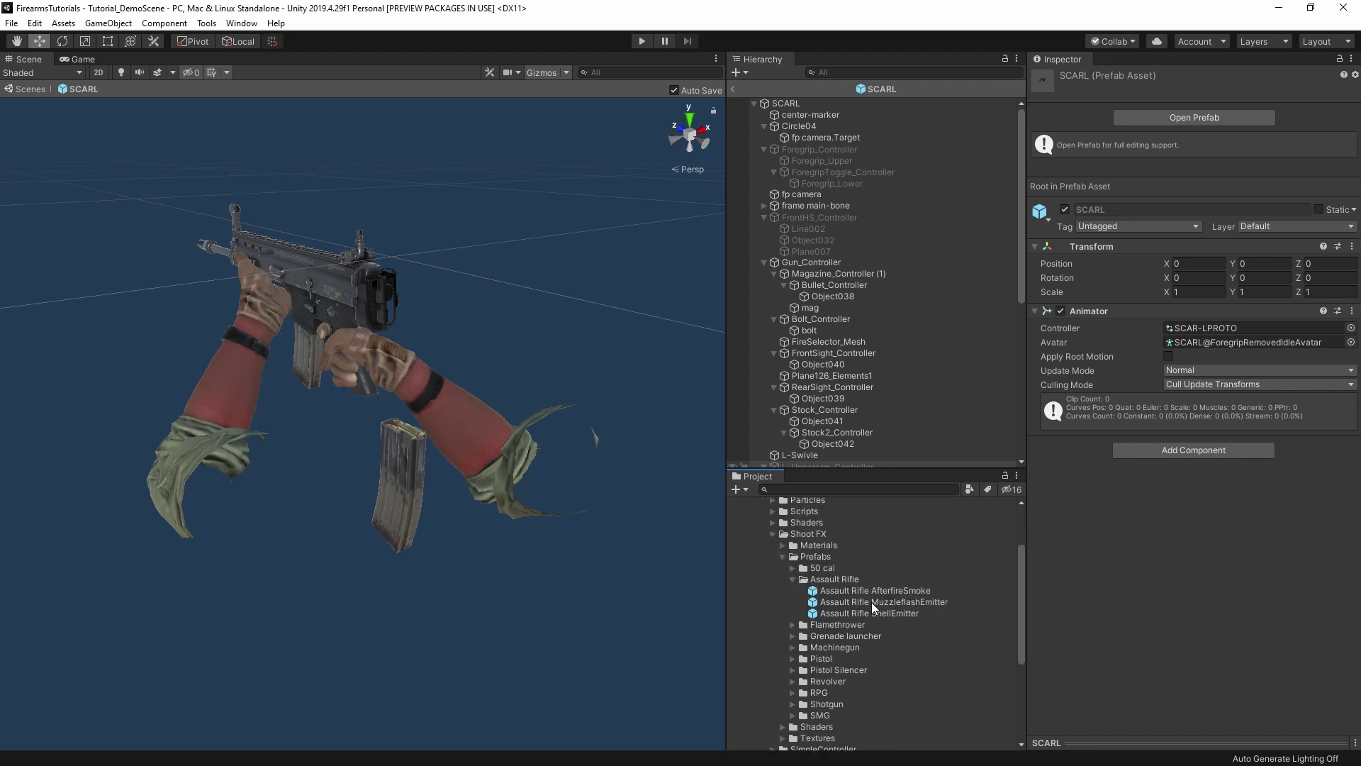
double_click(871, 602)
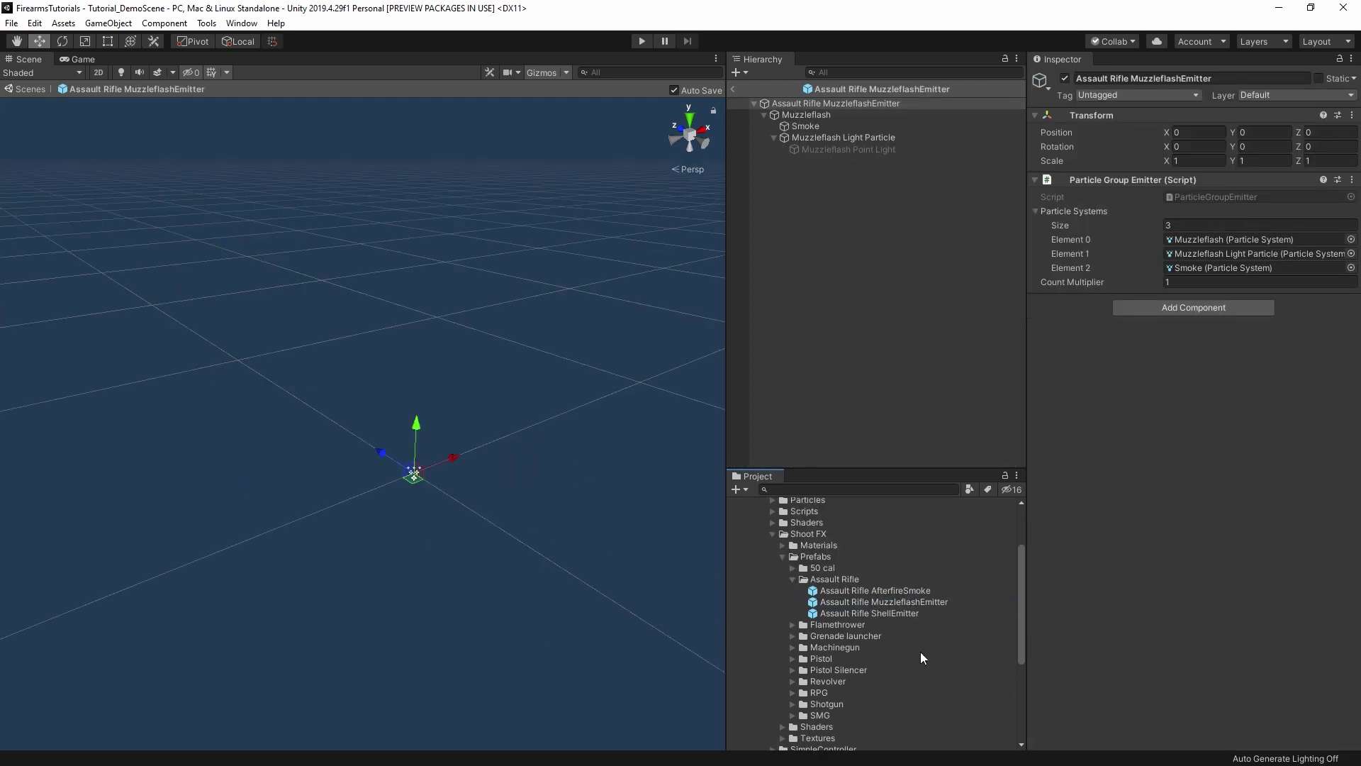
click(820, 115)
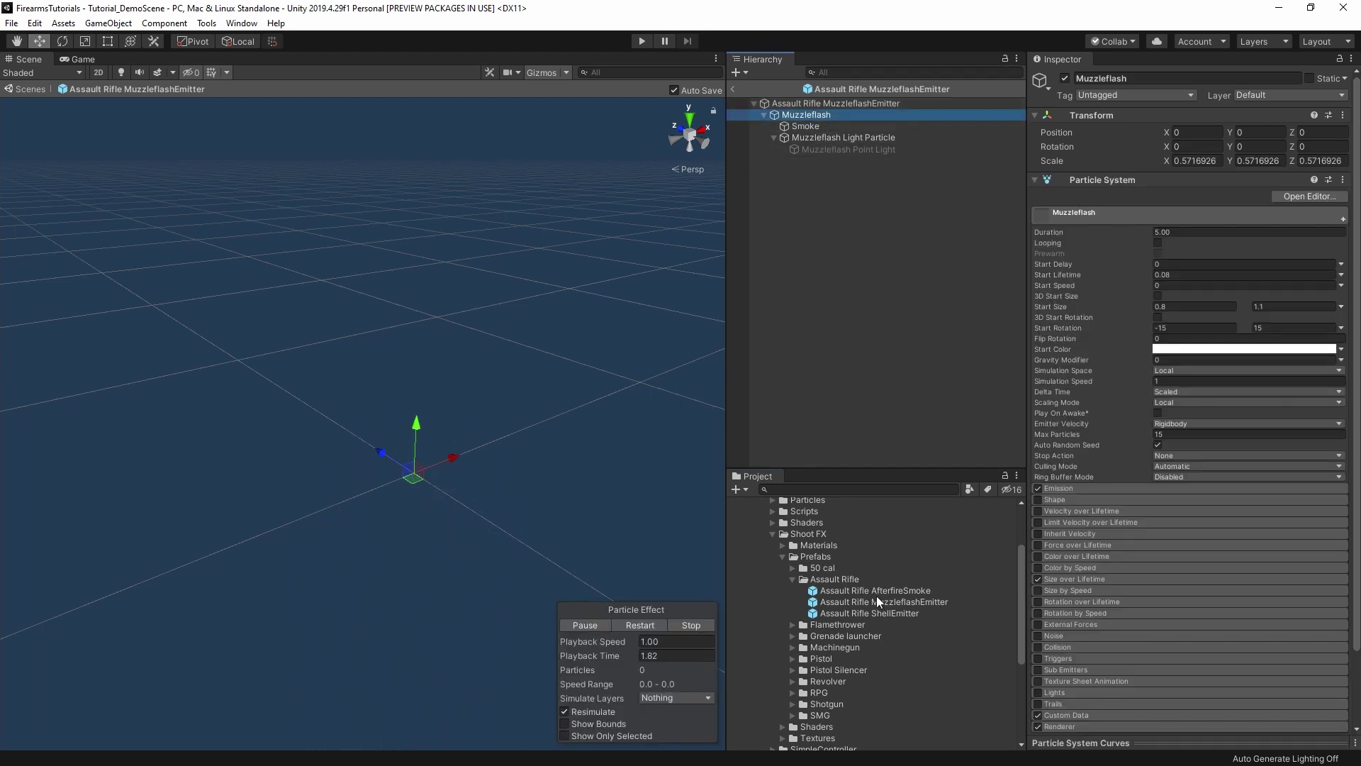
Open the Assault Rifle ShellEmitter prefab to inspect its structure, and return to the Tutorial_DemoScene.
click(862, 614)
double_click(861, 612)
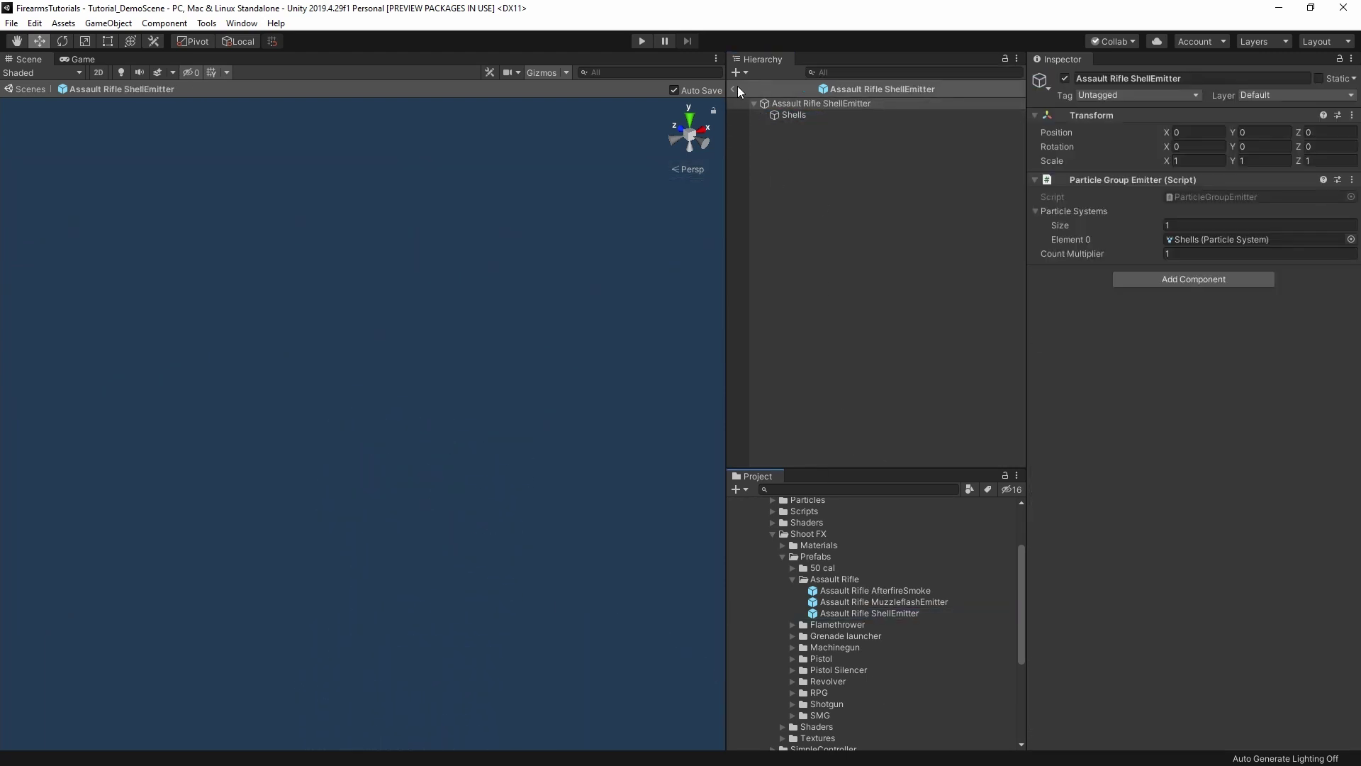
click(734, 89)
Duplicate the Assault Rifle MuzzleflashEmitter and ShellEmitter prefabs and move the copies into NeoFPS_Tutorial's KnifeMuzzleEffects folder.
click(868, 602)
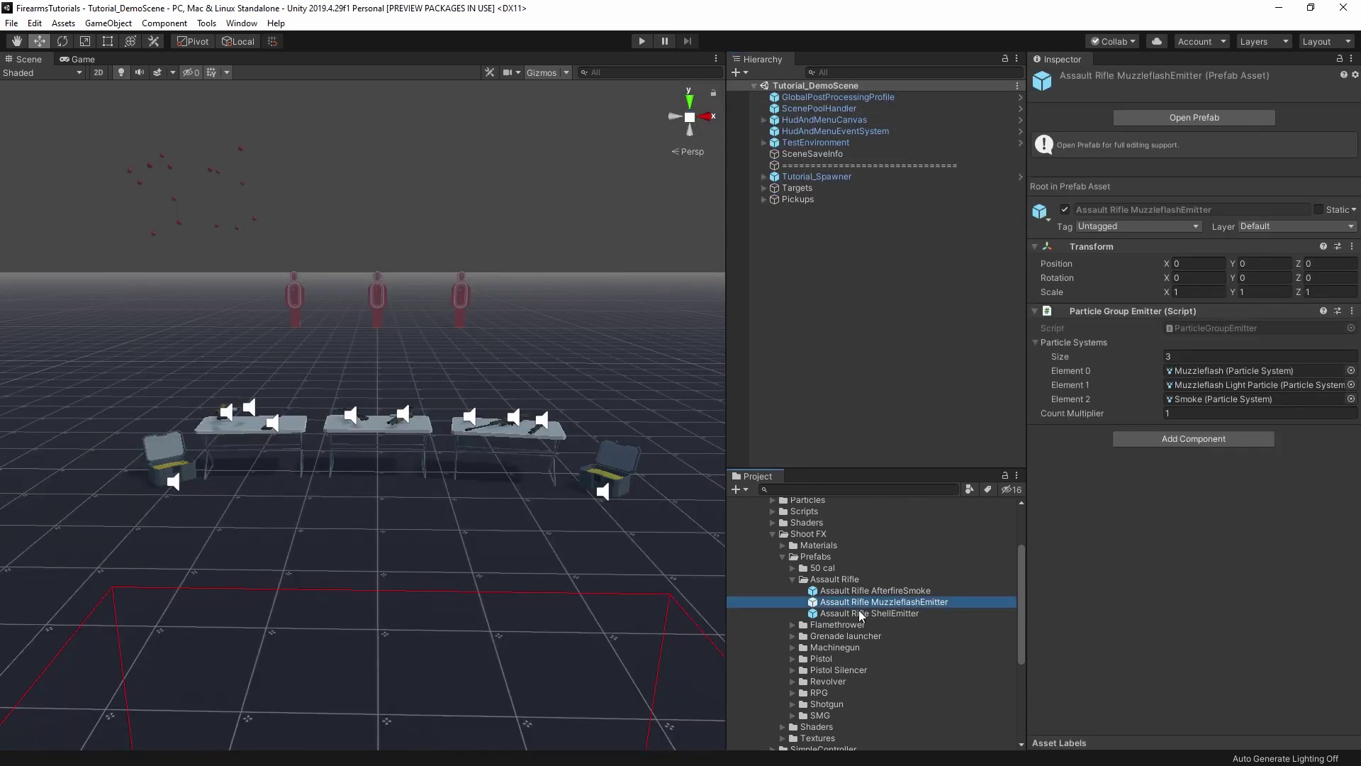
ctrl+click(861, 614)
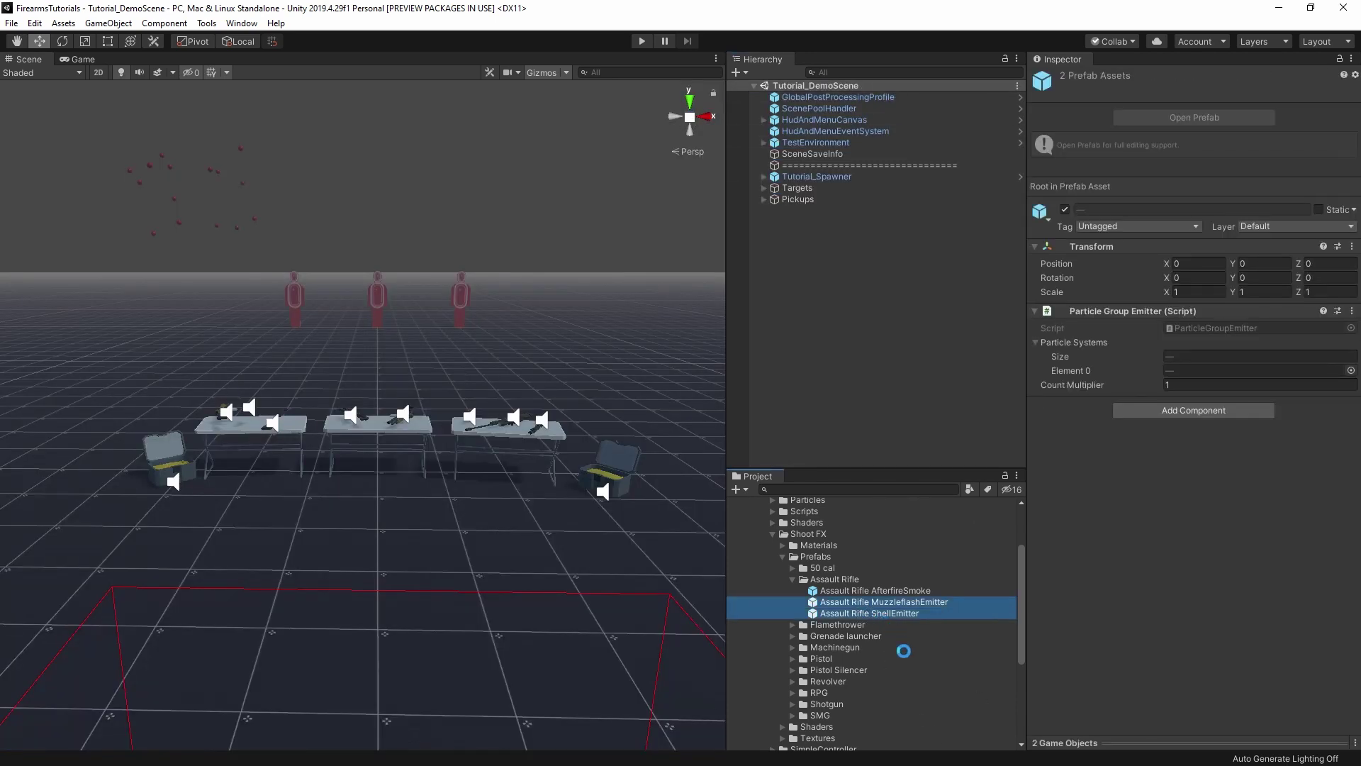
key(ctrl+d)
scroll(896, 644, down, 3)
drag(908, 537, 791, 679)
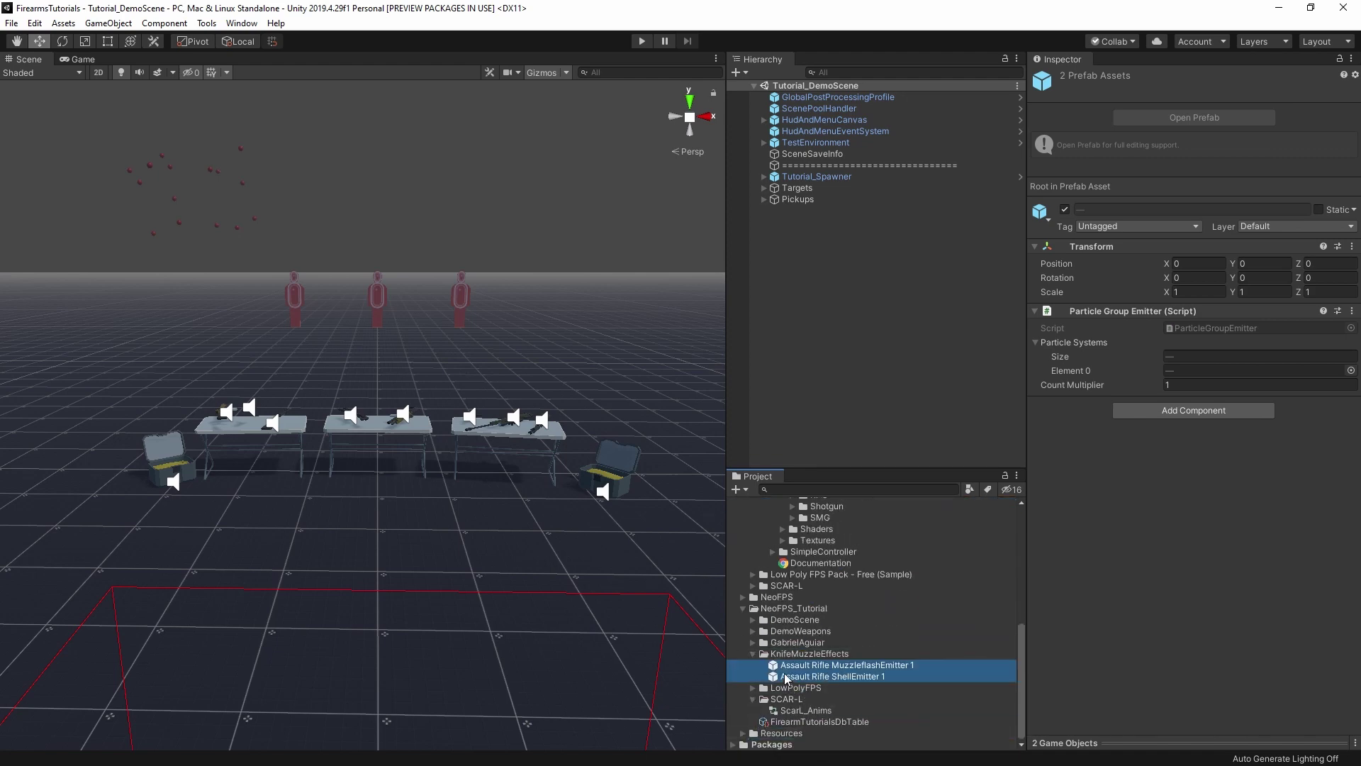
Save the Muzzleflash and Shells child objects of the duplicated emitters as separate prefabs in the KnifeMuzzleEffects folder.
click(827, 667)
double_click(831, 665)
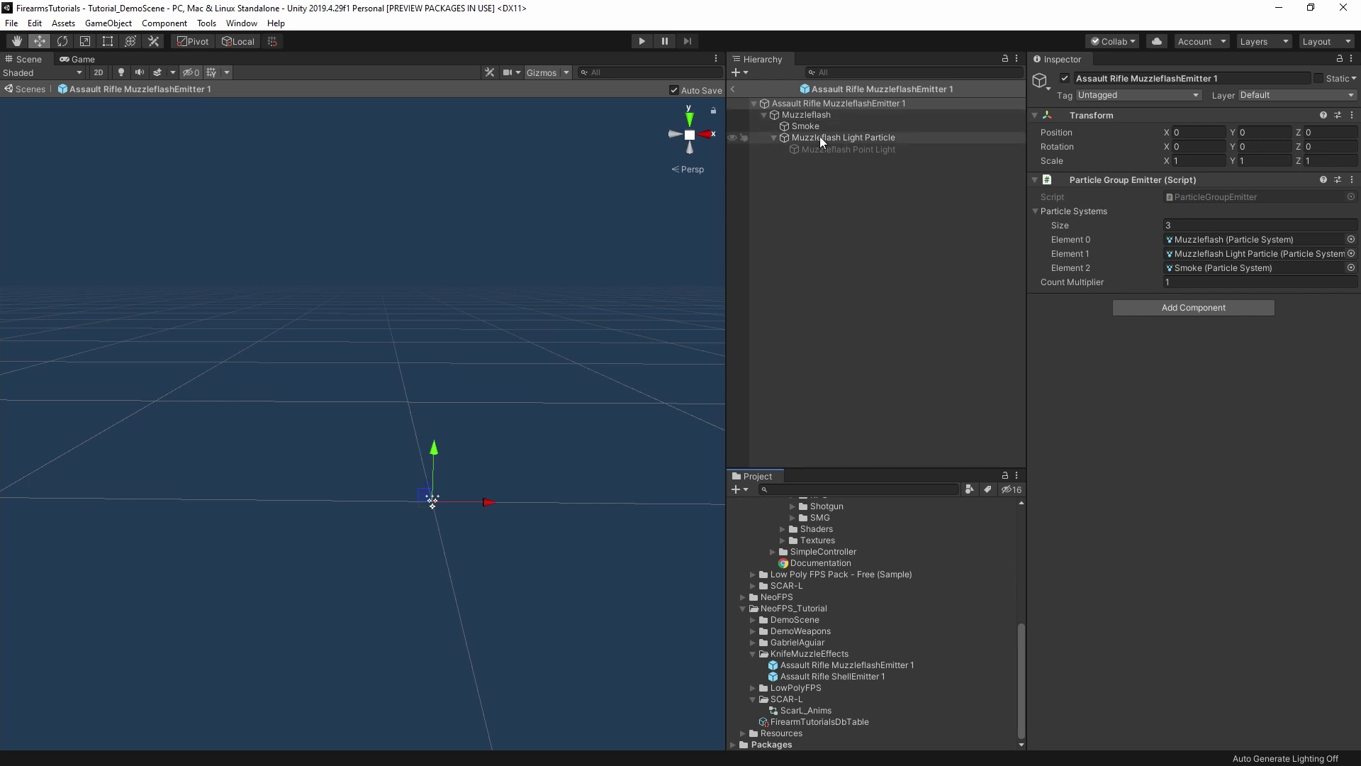
click(808, 115)
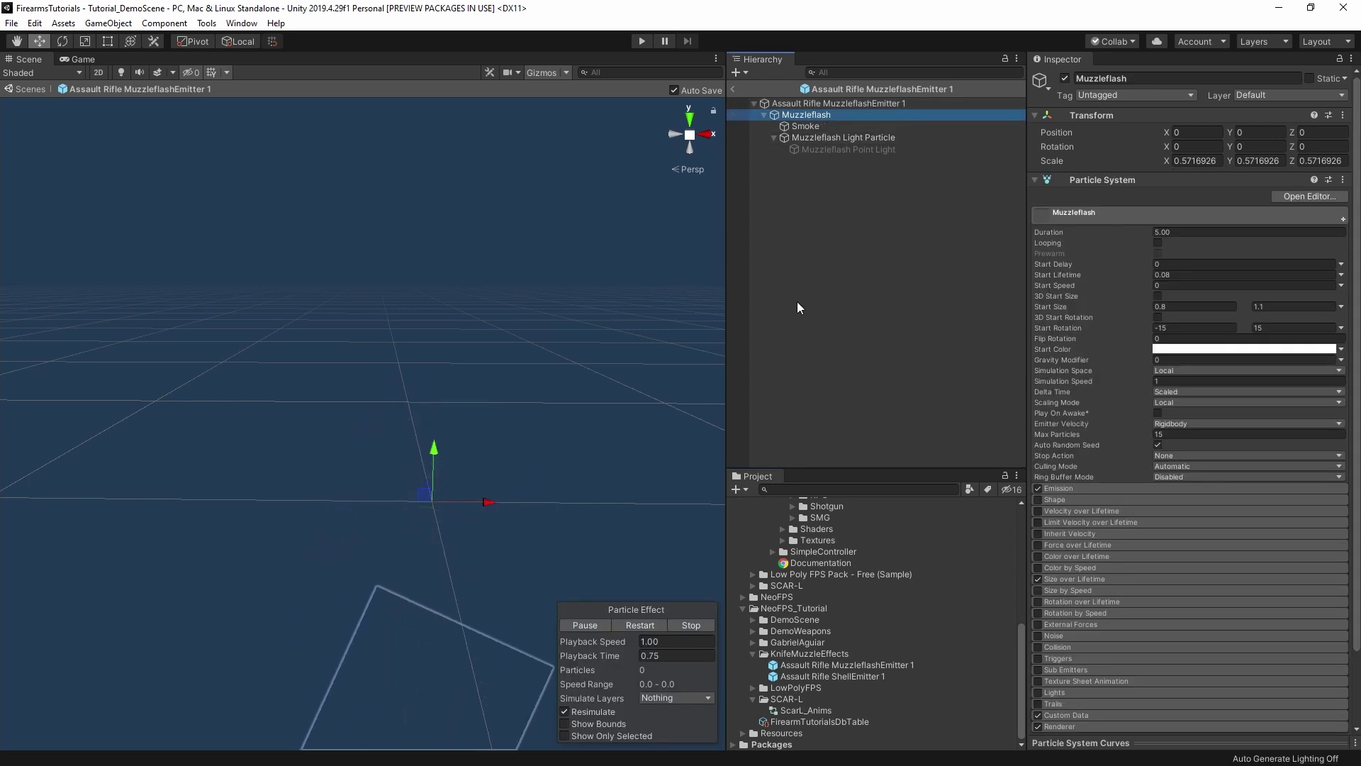
drag(807, 115, 794, 658)
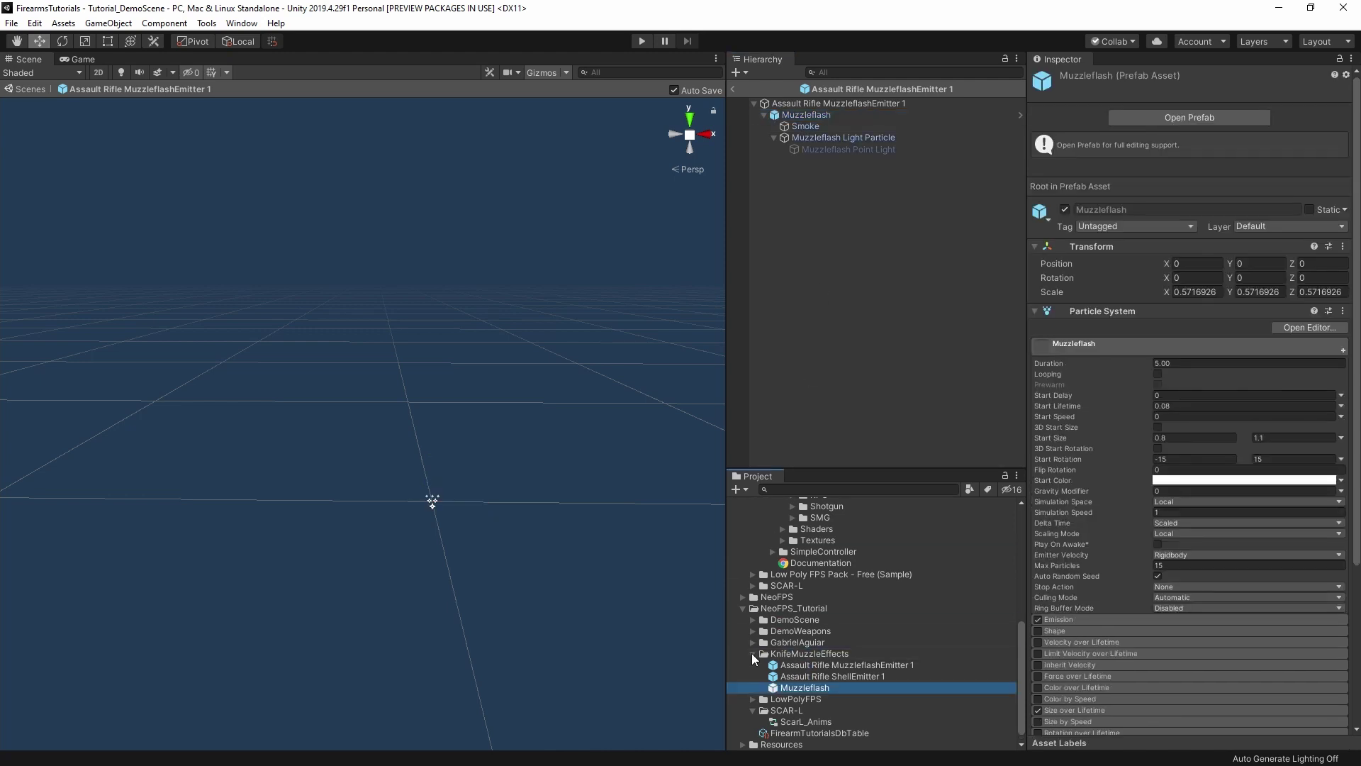
double_click(818, 674)
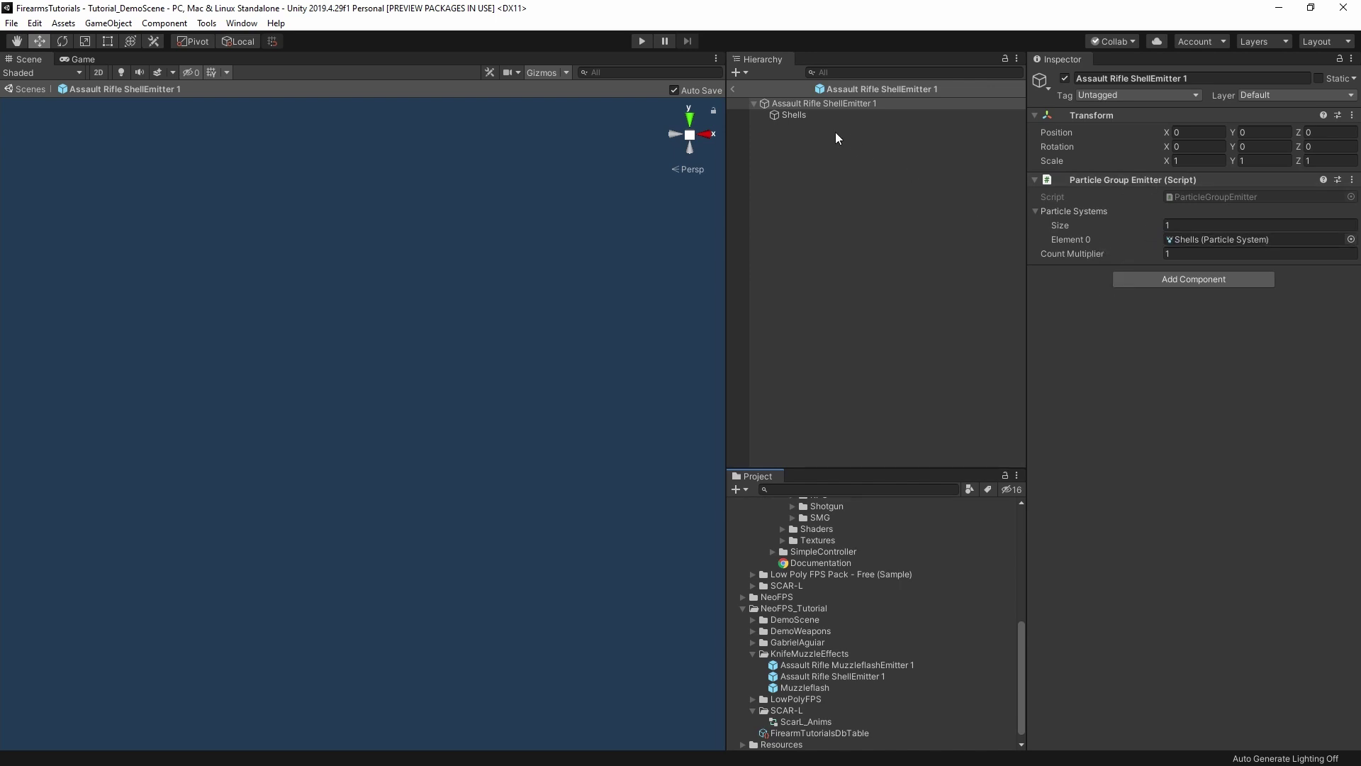
drag(794, 115, 808, 666)
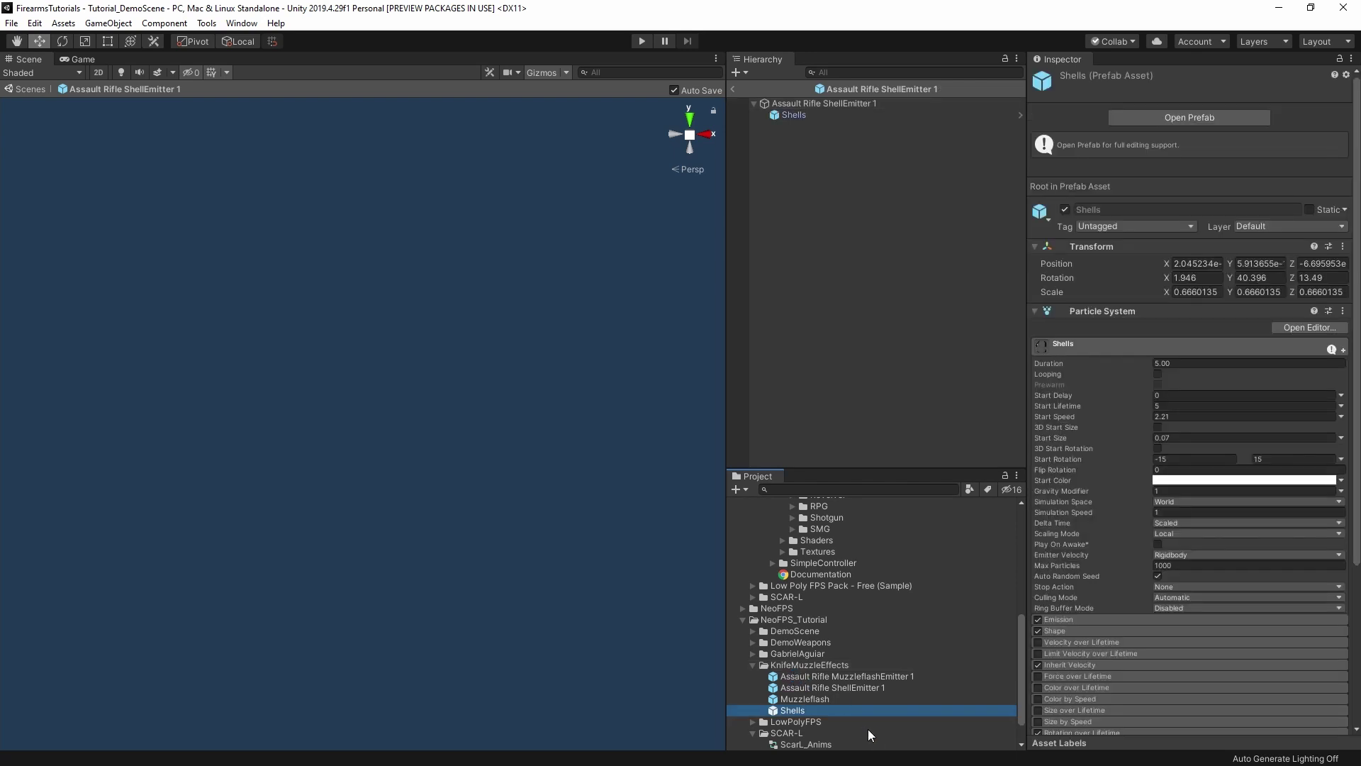
Delete the duplicated Assault Rifle MuzzleflashEmitter 1 and ShellEmitter 1 prefabs from the KnifeMuzzleEffects folder.
click(816, 687)
shift+click(816, 676)
key(Delete)
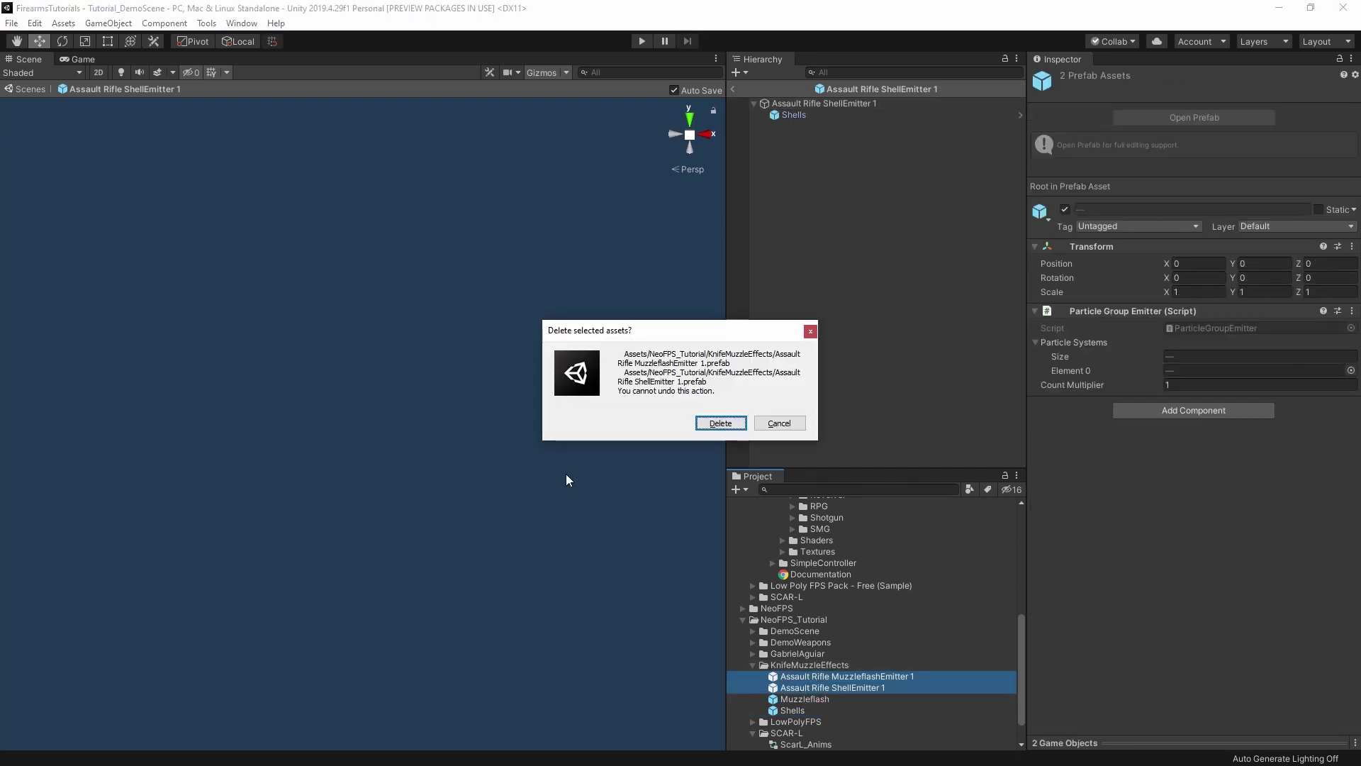
click(721, 423)
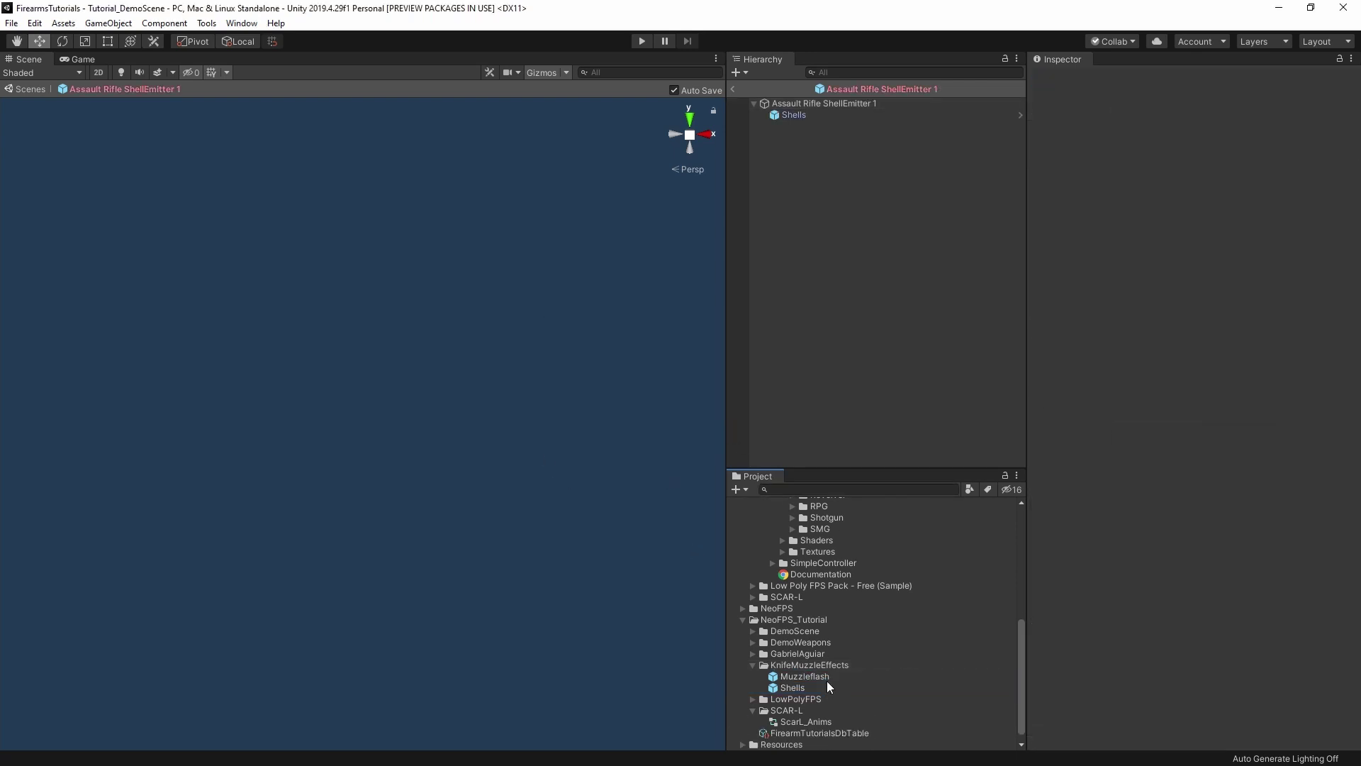
Open the new Muzzleflash prefab, review its Emission settings, and enable Sub Emitters with Smoke as the Birth sub emitter.
double_click(802, 676)
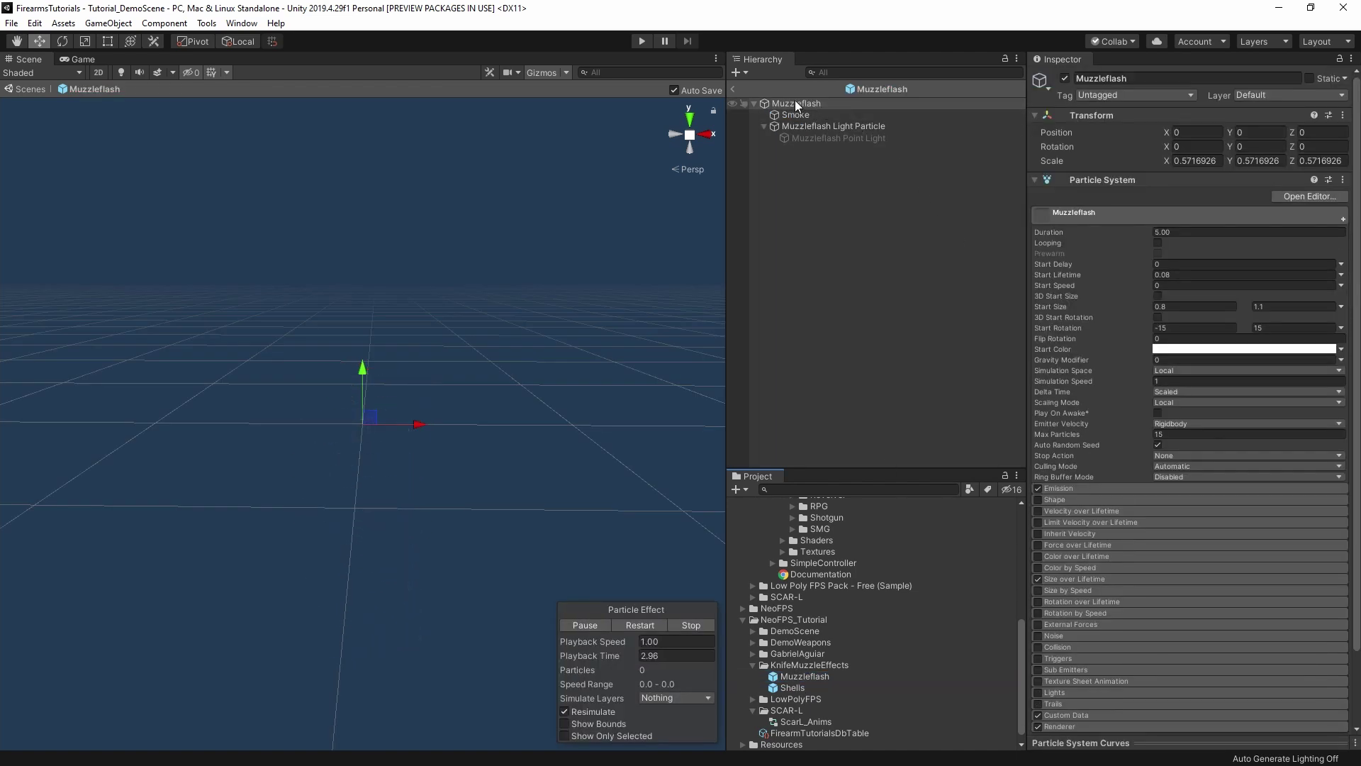
key(.)
click(1105, 488)
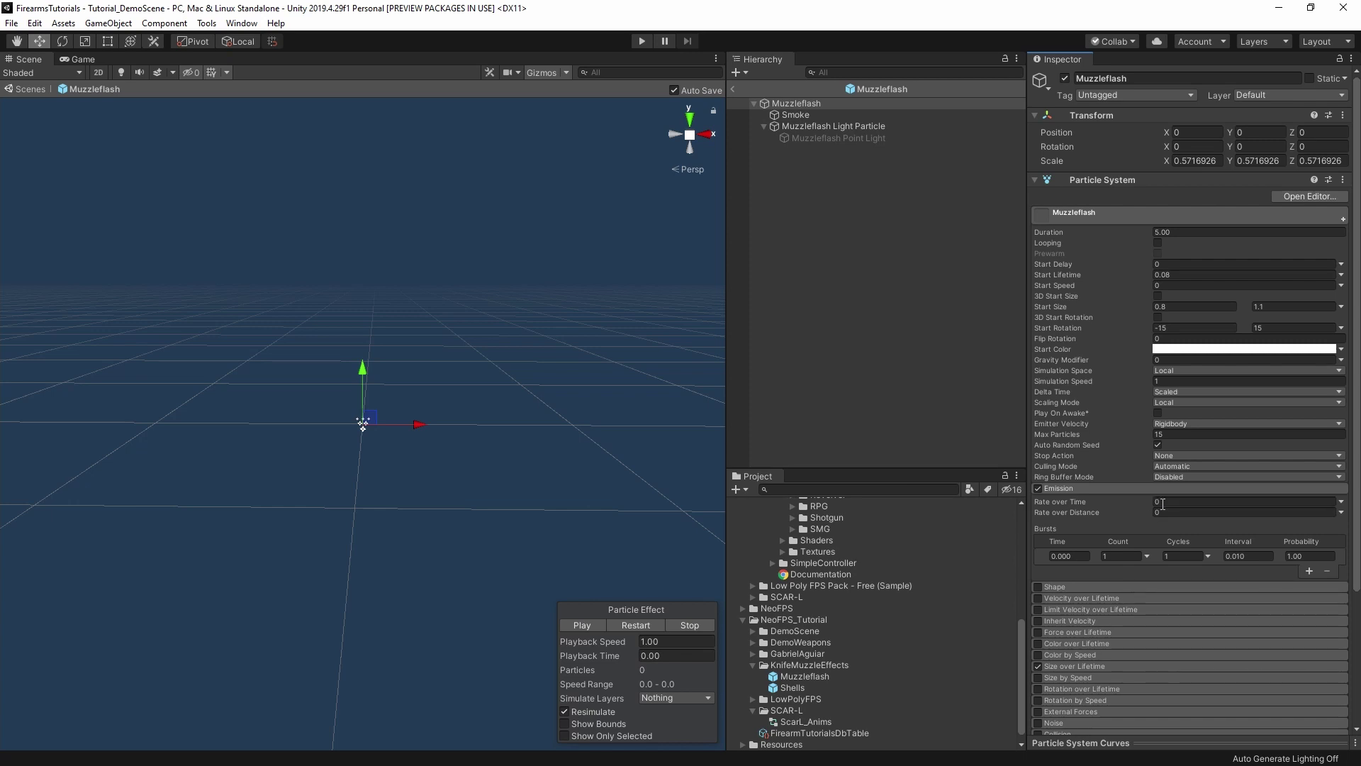
scroll(1153, 515, down, 3)
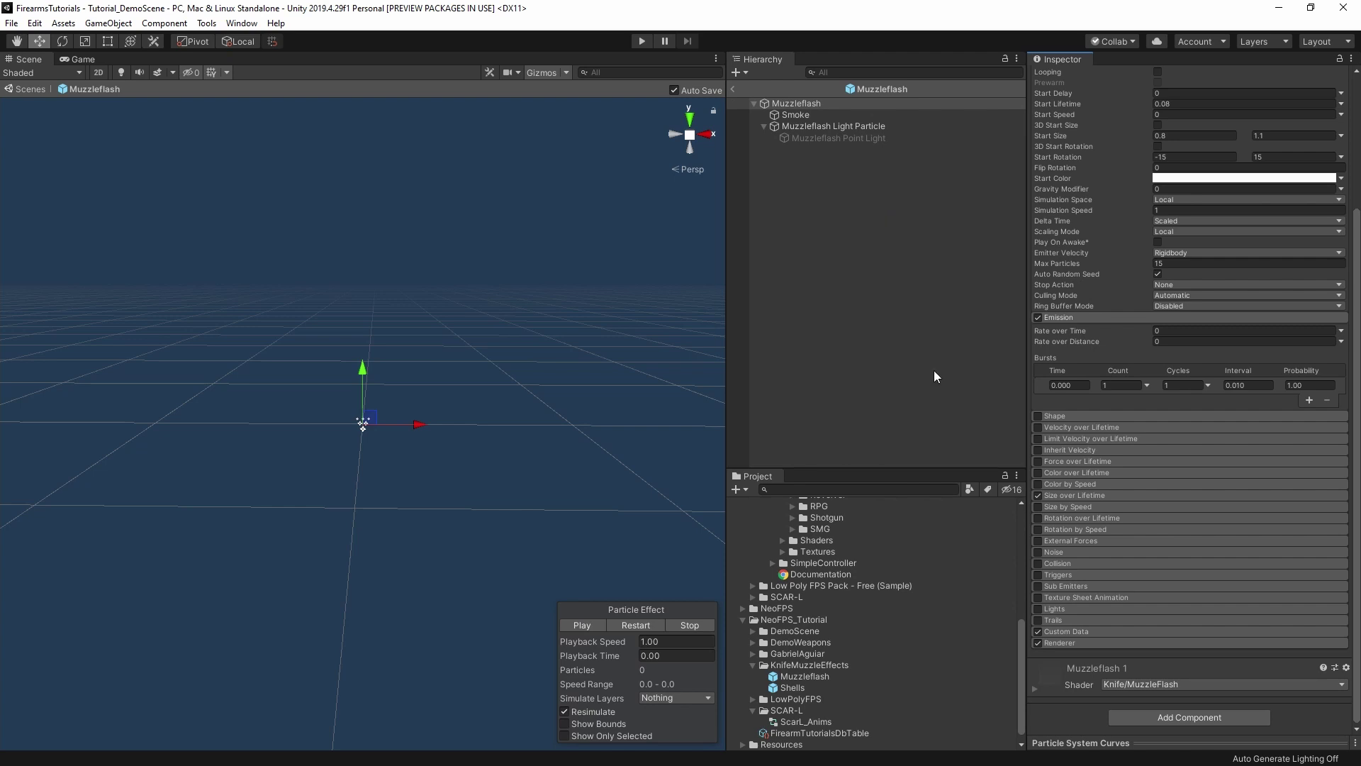
click(1086, 583)
scroll(1087, 578, down, 2)
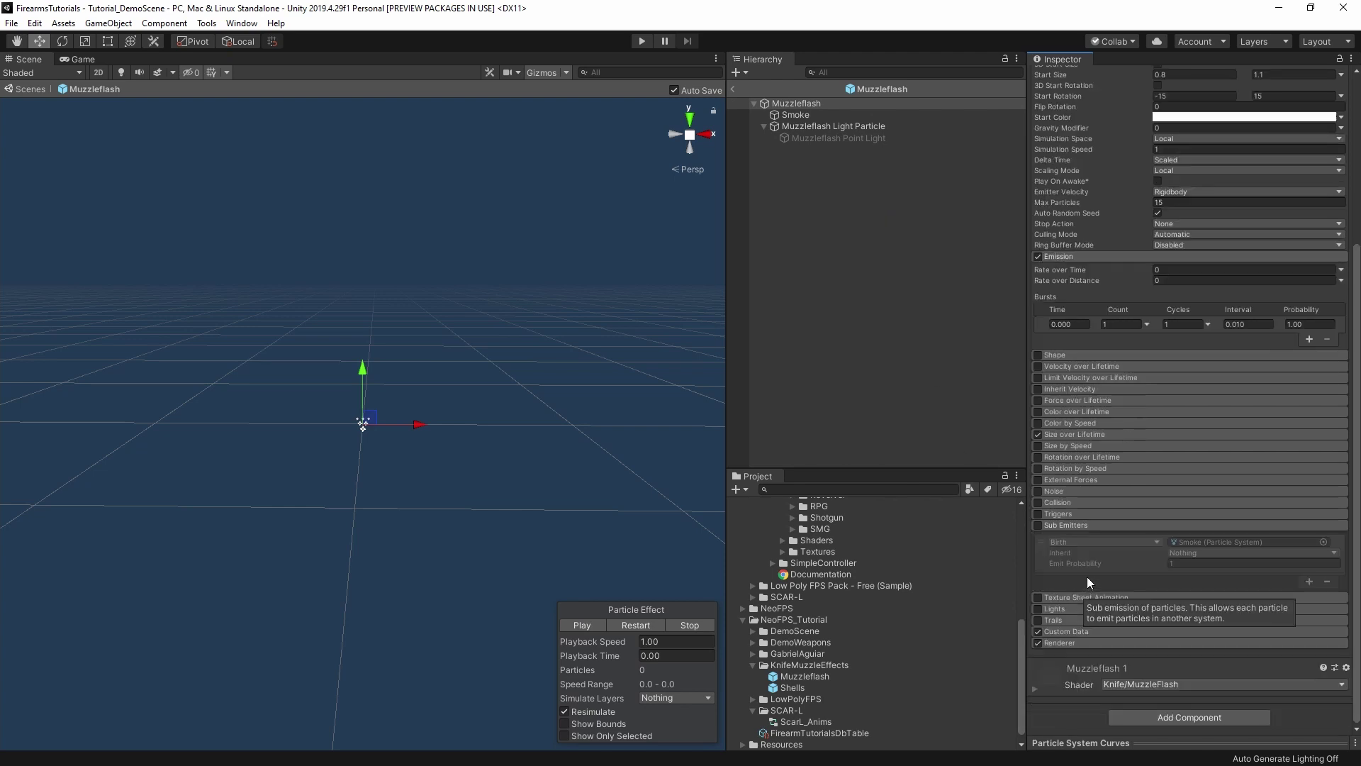
click(1038, 527)
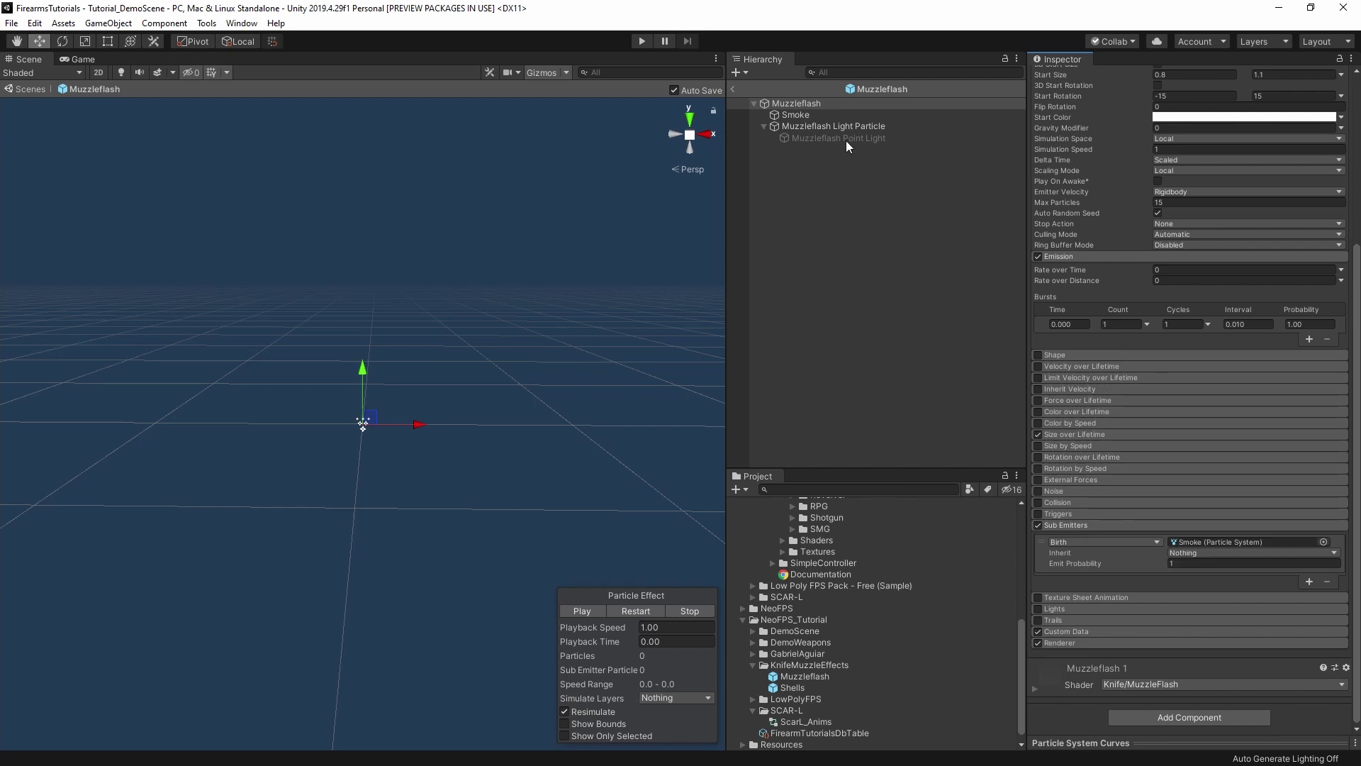
drag(807, 114, 1248, 542)
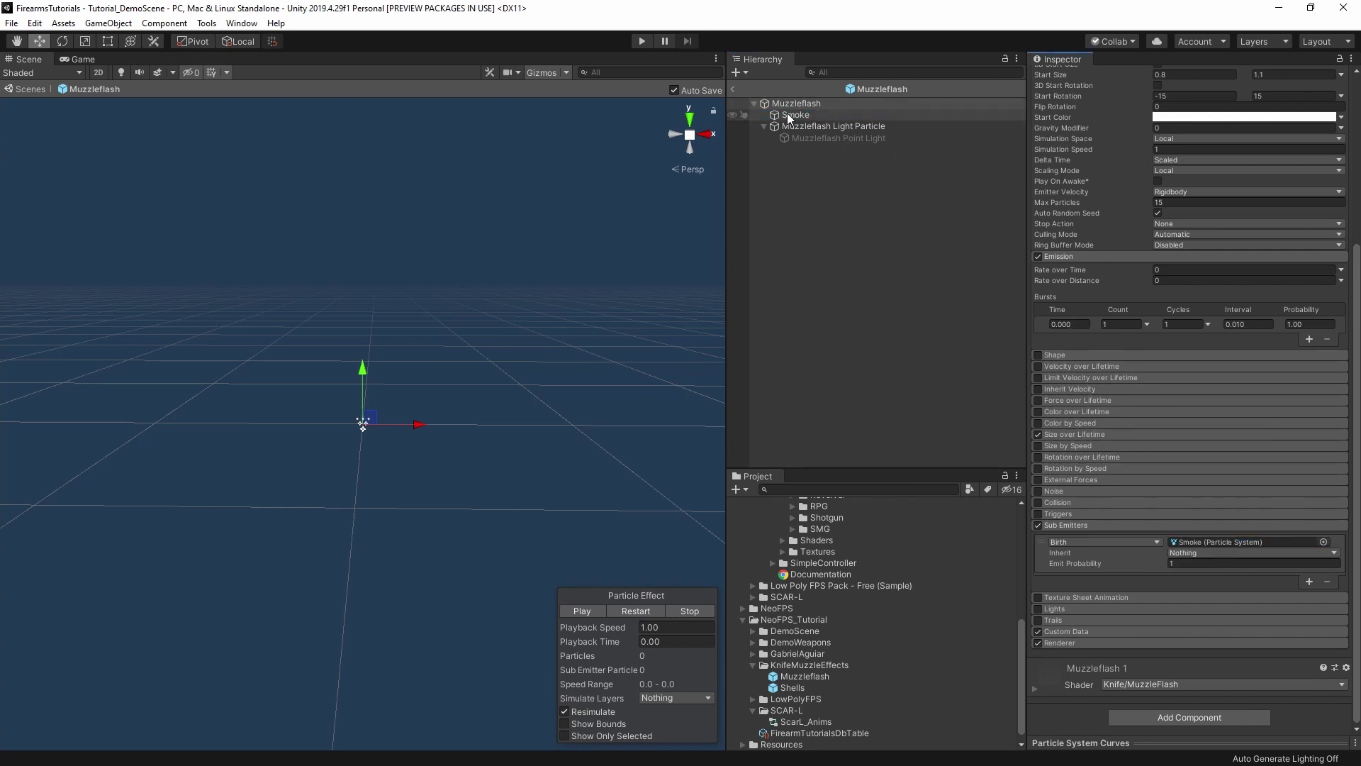
Add a second Birth sub emitter to the Muzzleflash particle system and assign Muzzleflash Light Particle to it.
click(822, 126)
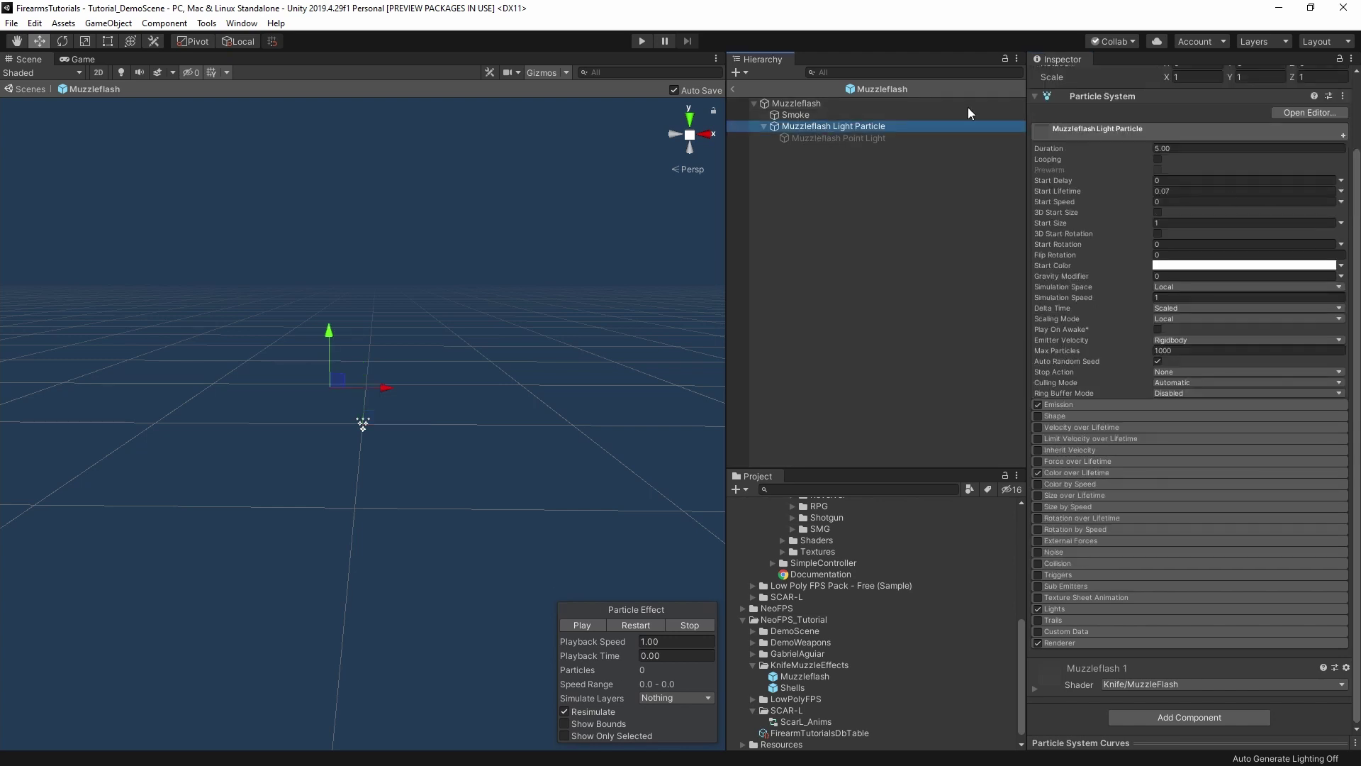
click(796, 104)
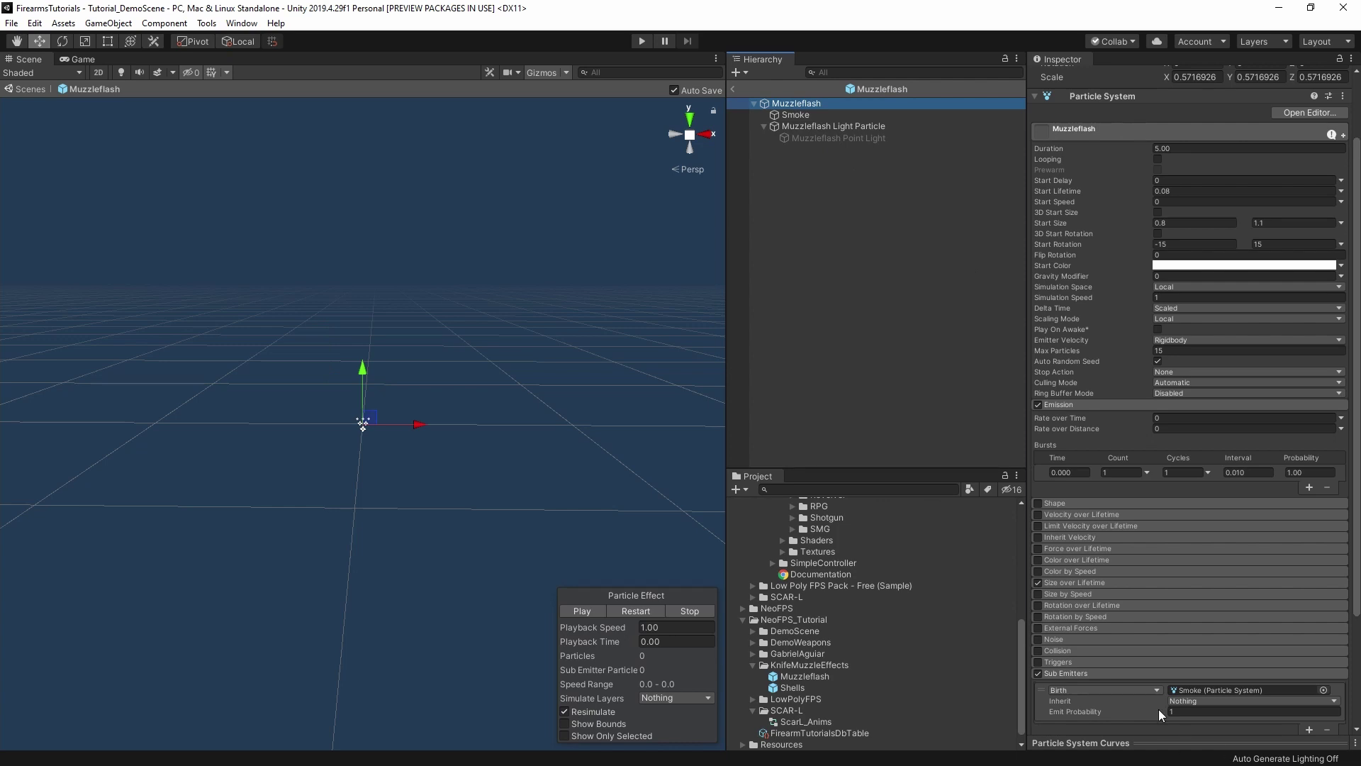
scroll(1262, 590, down, 3)
click(1309, 582)
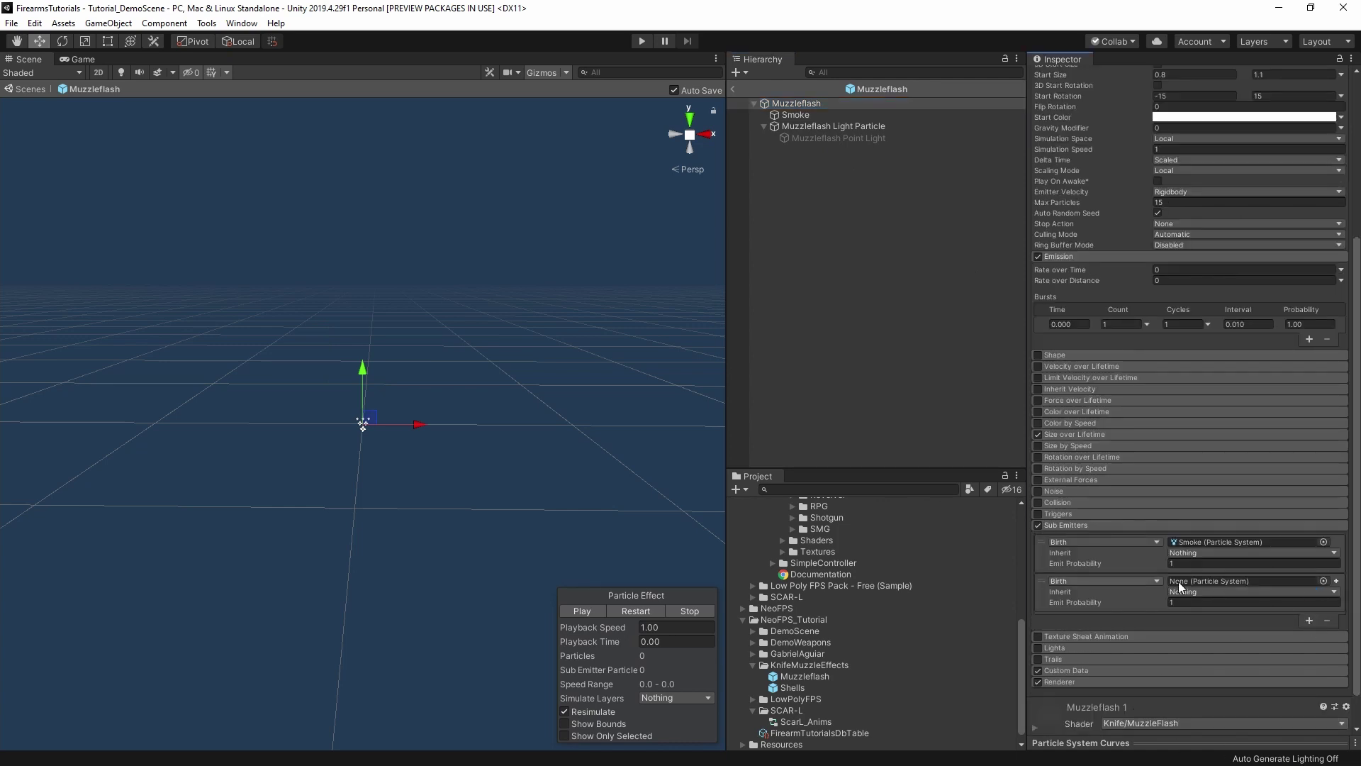
drag(826, 128, 1210, 580)
Examine the Smoke particle system's Emission settings, and open the Shells prefab from the KnifeMuzzleEffects folder.
click(809, 115)
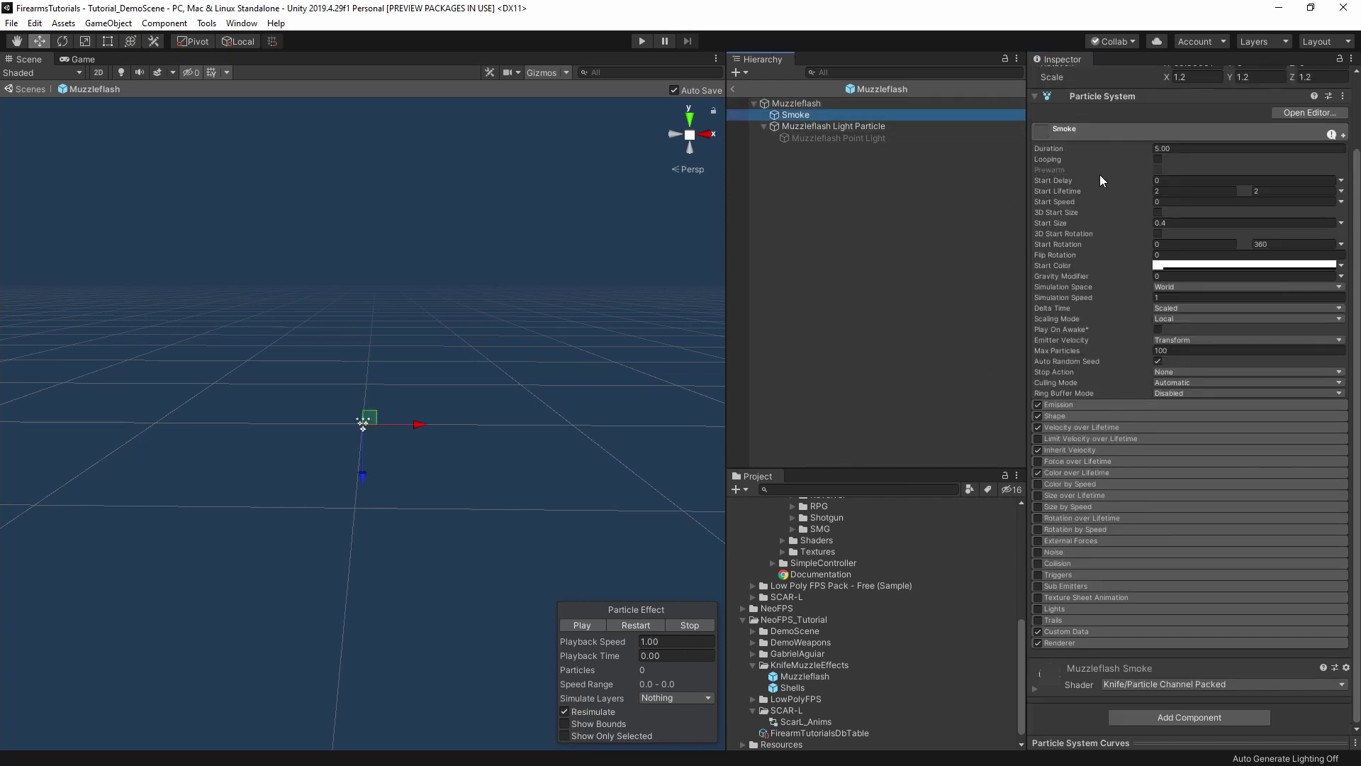
click(1058, 403)
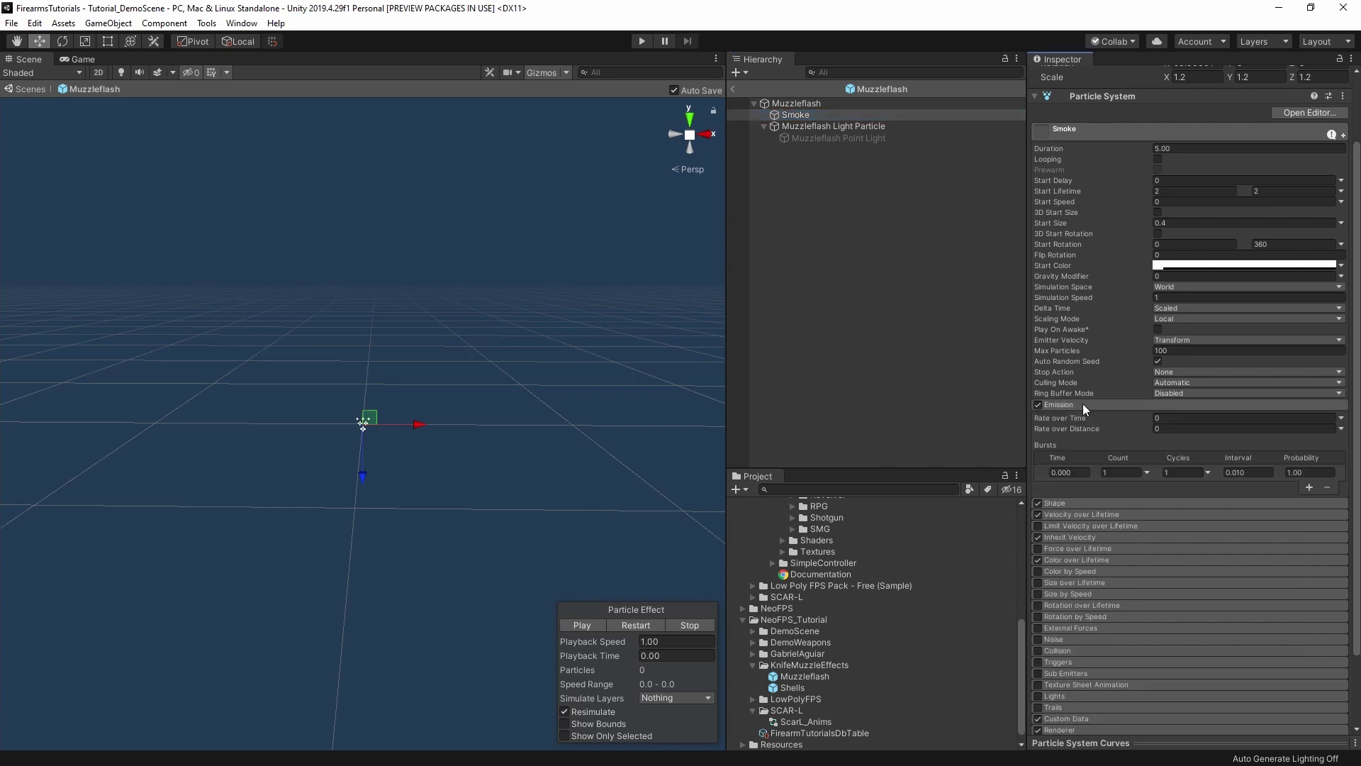
double_click(793, 688)
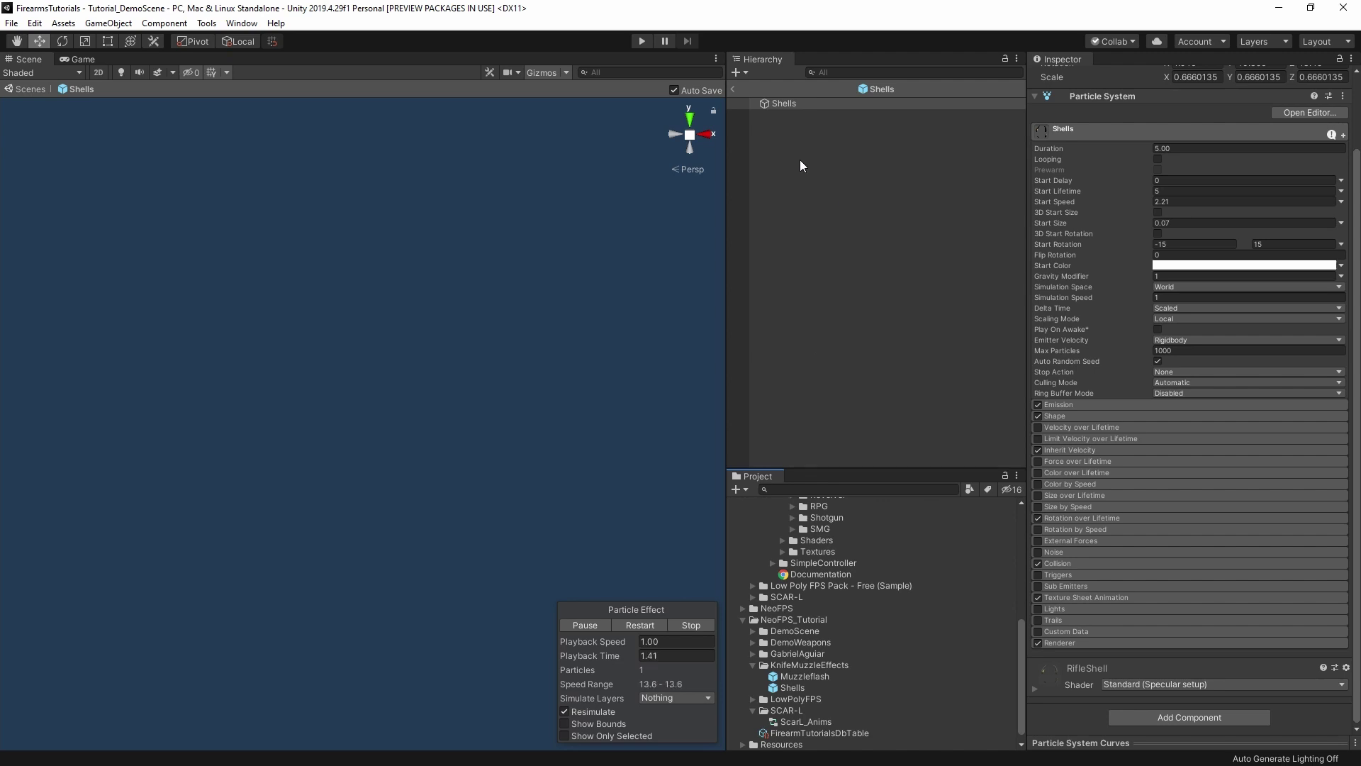
click(803, 104)
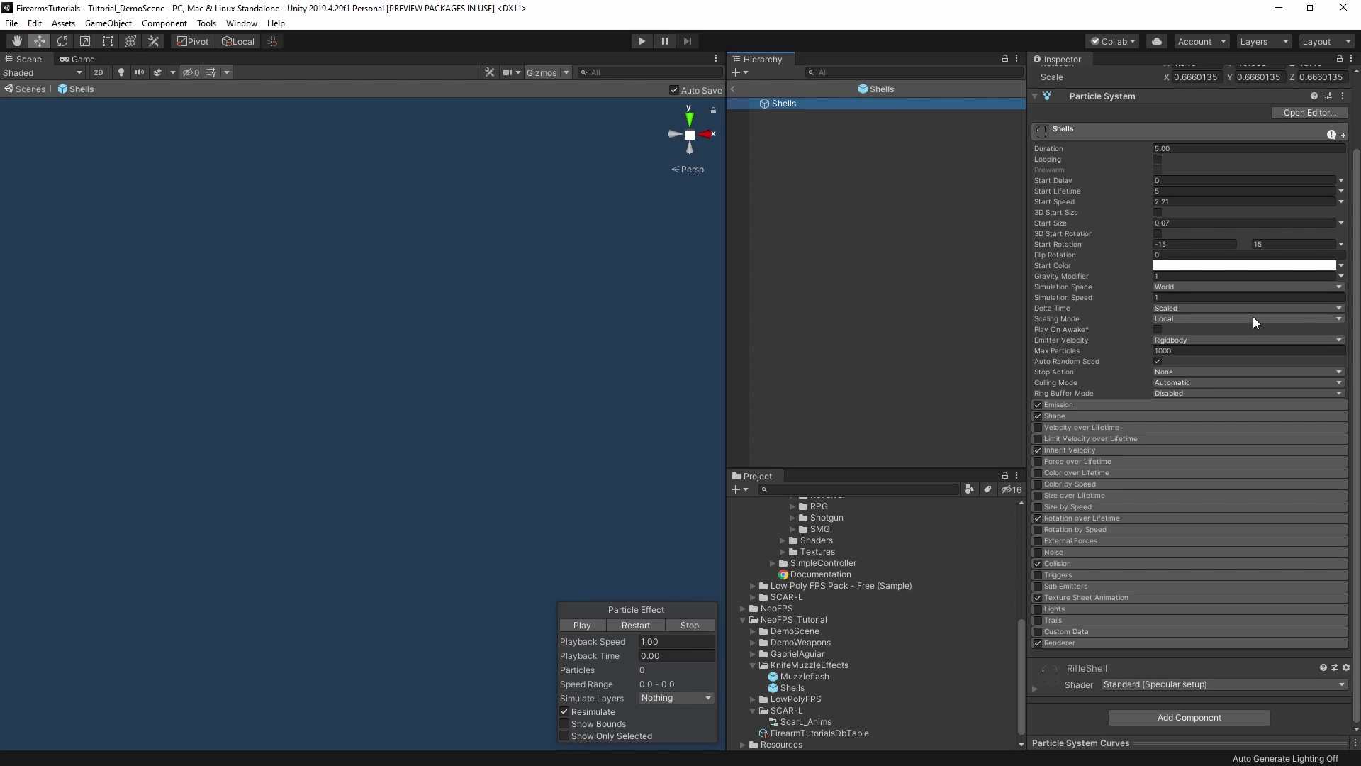
click(926, 349)
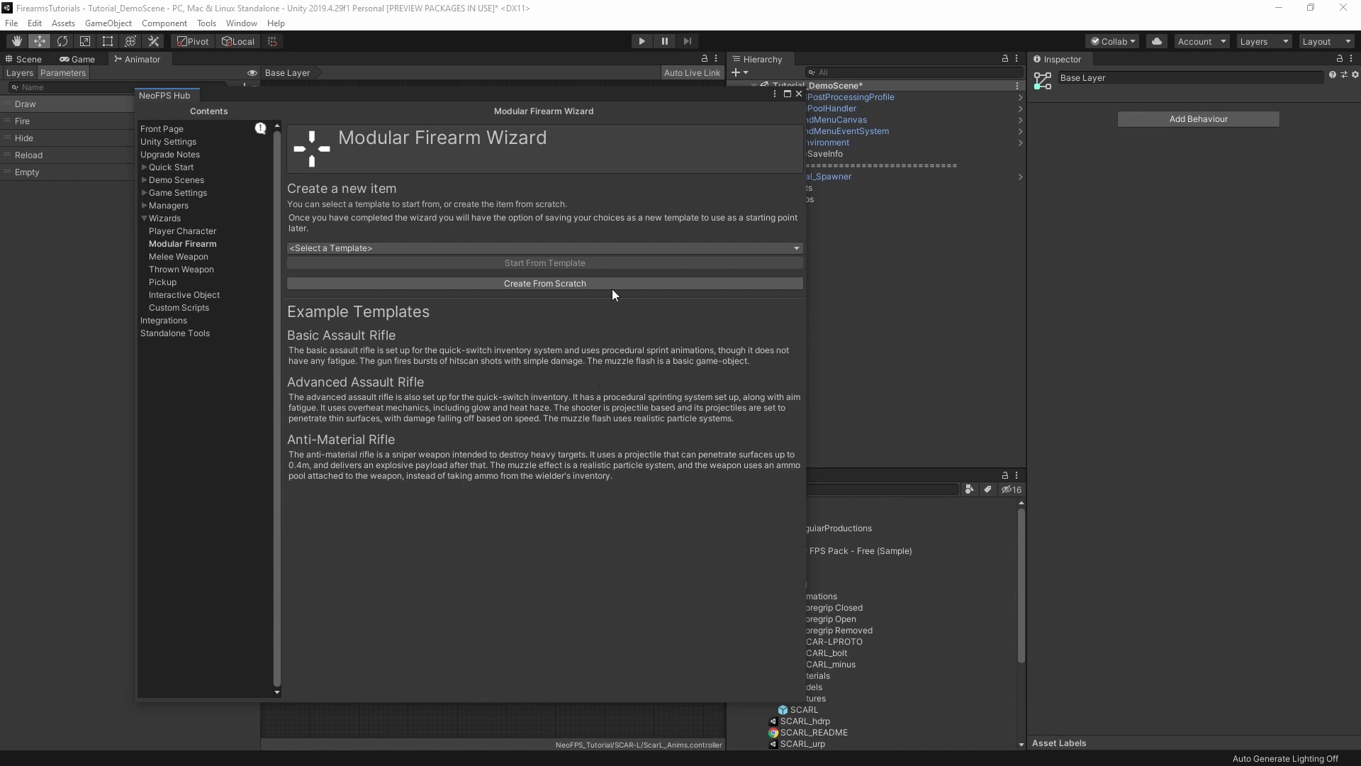
Start a new modular firearm from scratch in the wizard and name the prefab ScarL.
click(512, 287)
drag(589, 93, 524, 94)
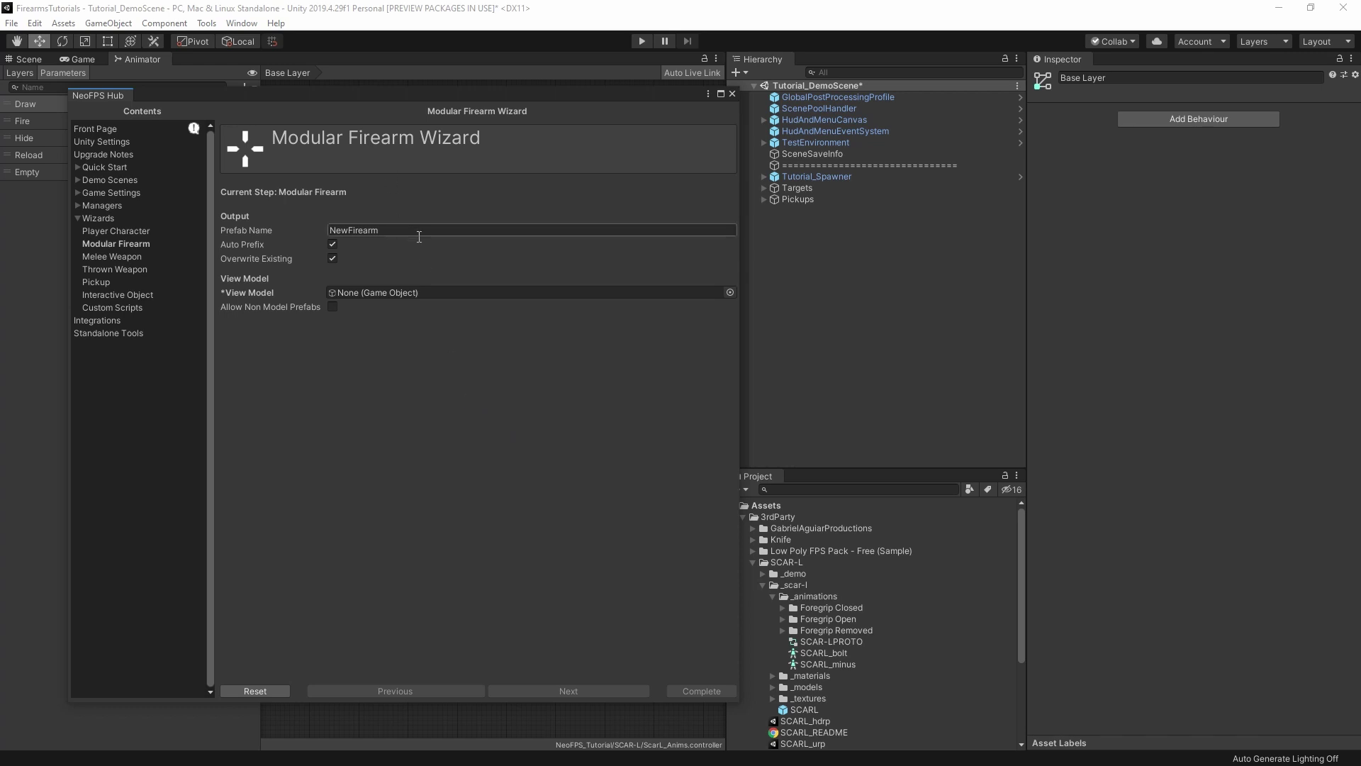
click(419, 236)
text(ScarL)
mouse_move(270, 249)
Allow non-model prefabs and assign the SCARL prefab as the firearm's view model.
scroll(809, 702, down, 3)
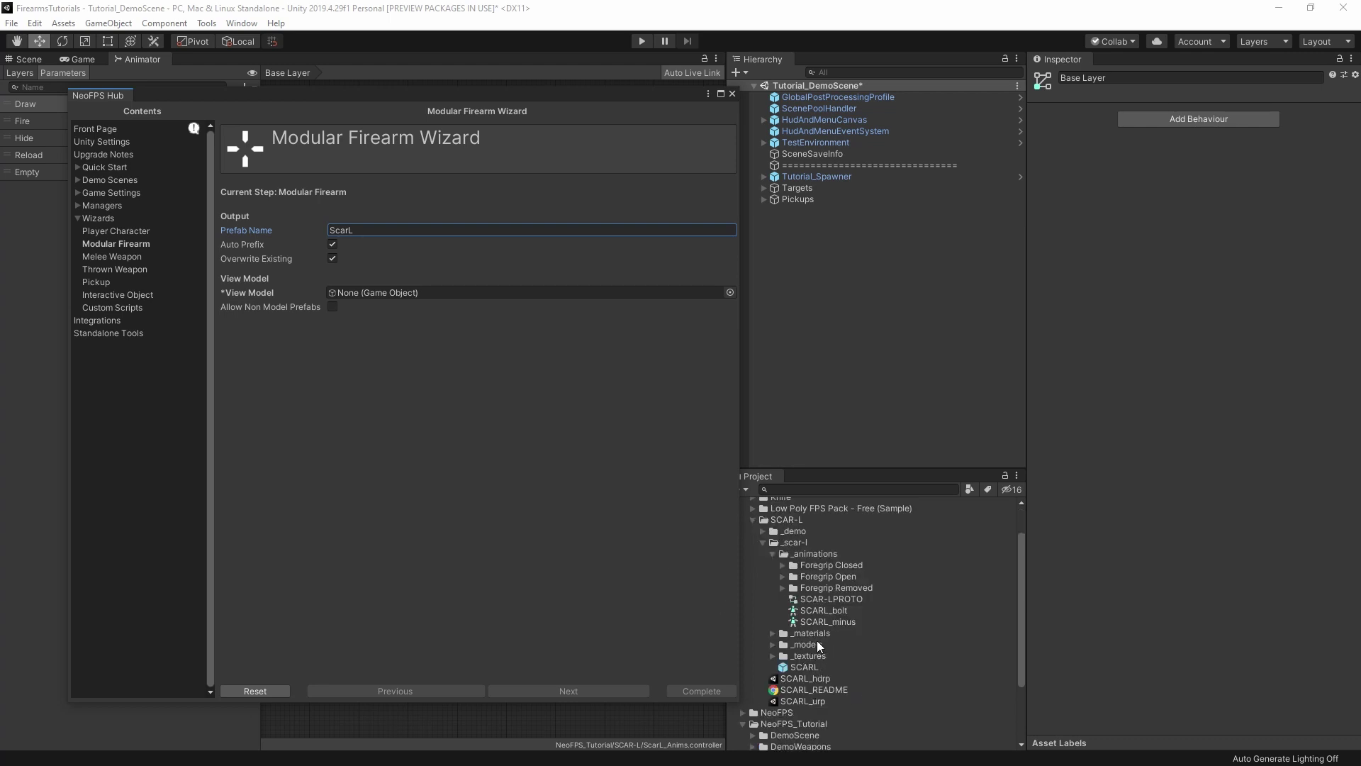
drag(811, 665, 389, 291)
click(330, 307)
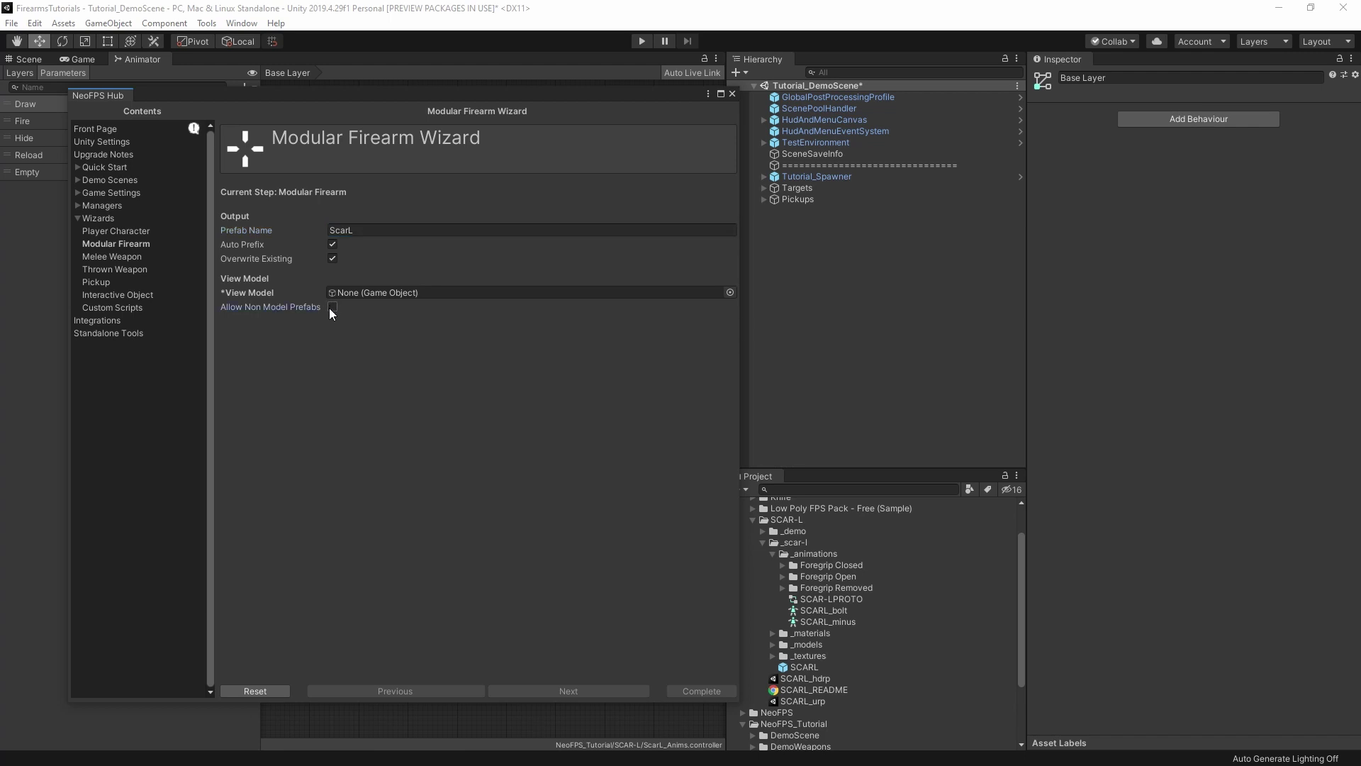
drag(808, 667, 426, 292)
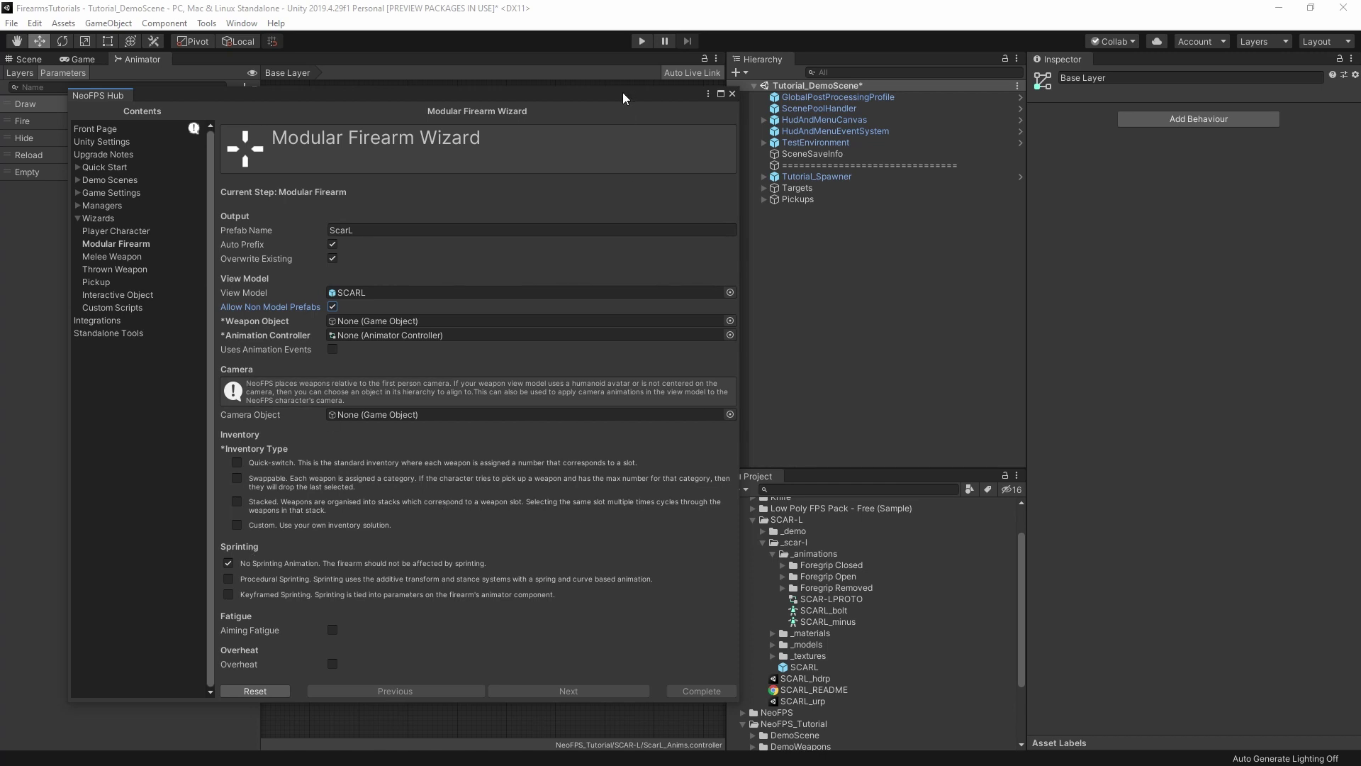
Set Gun_Controller as the weapon object and ScarL_Anims as the animation controller.
drag(623, 93, 649, 62)
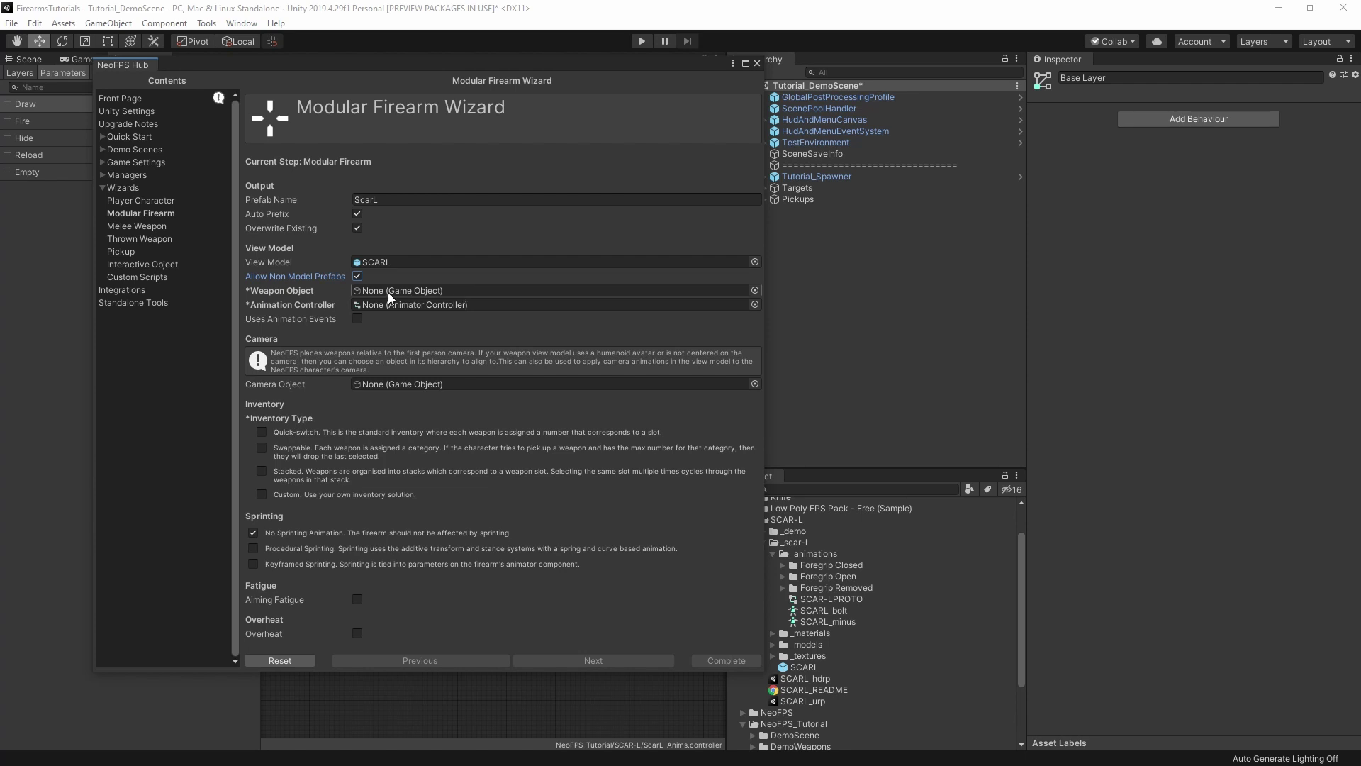
click(755, 290)
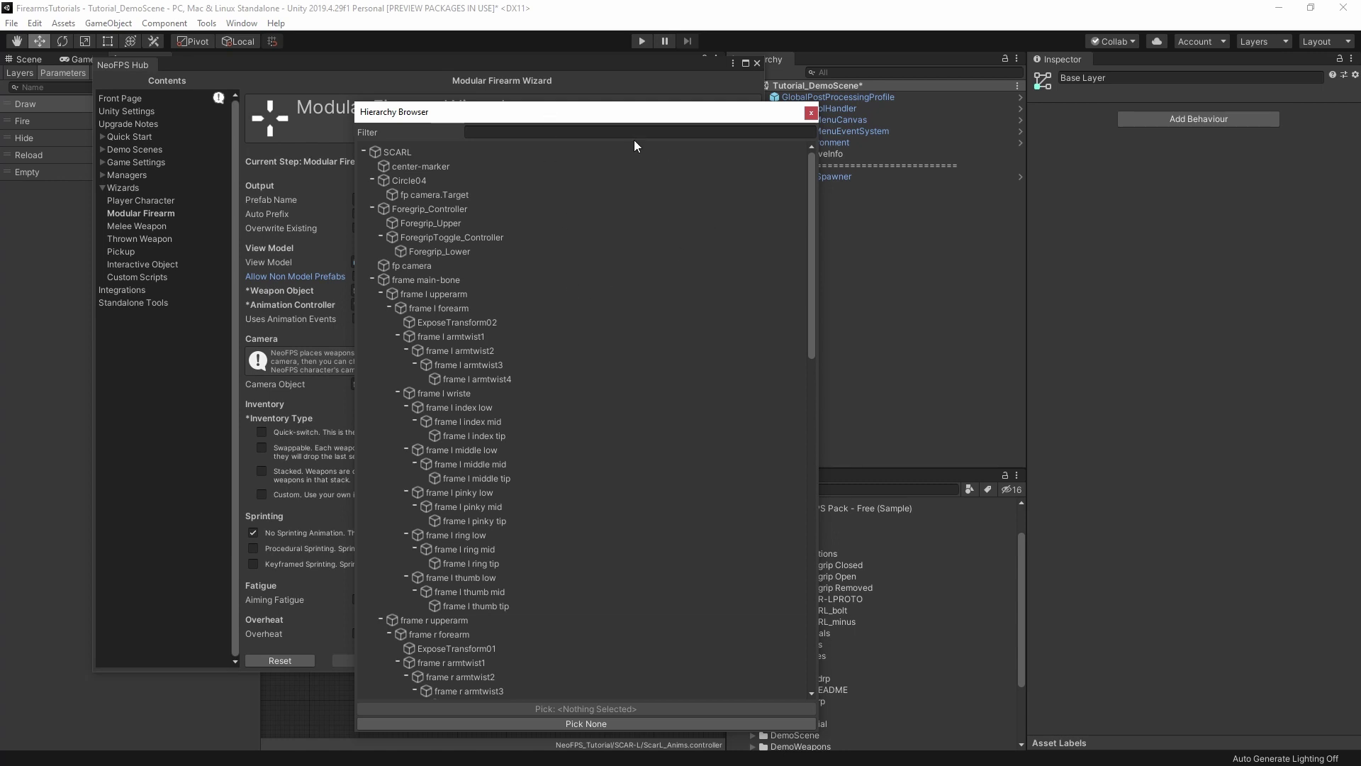
drag(811, 206, 799, 468)
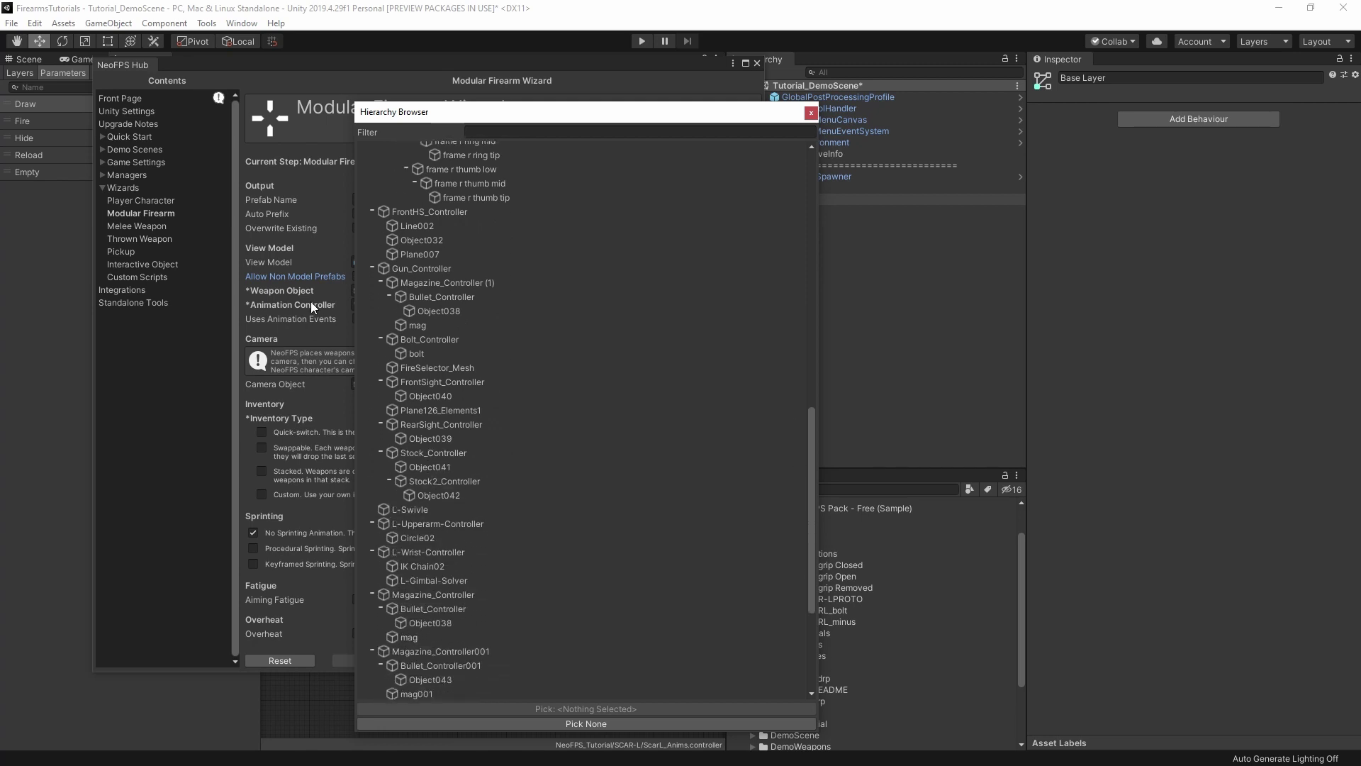
click(432, 272)
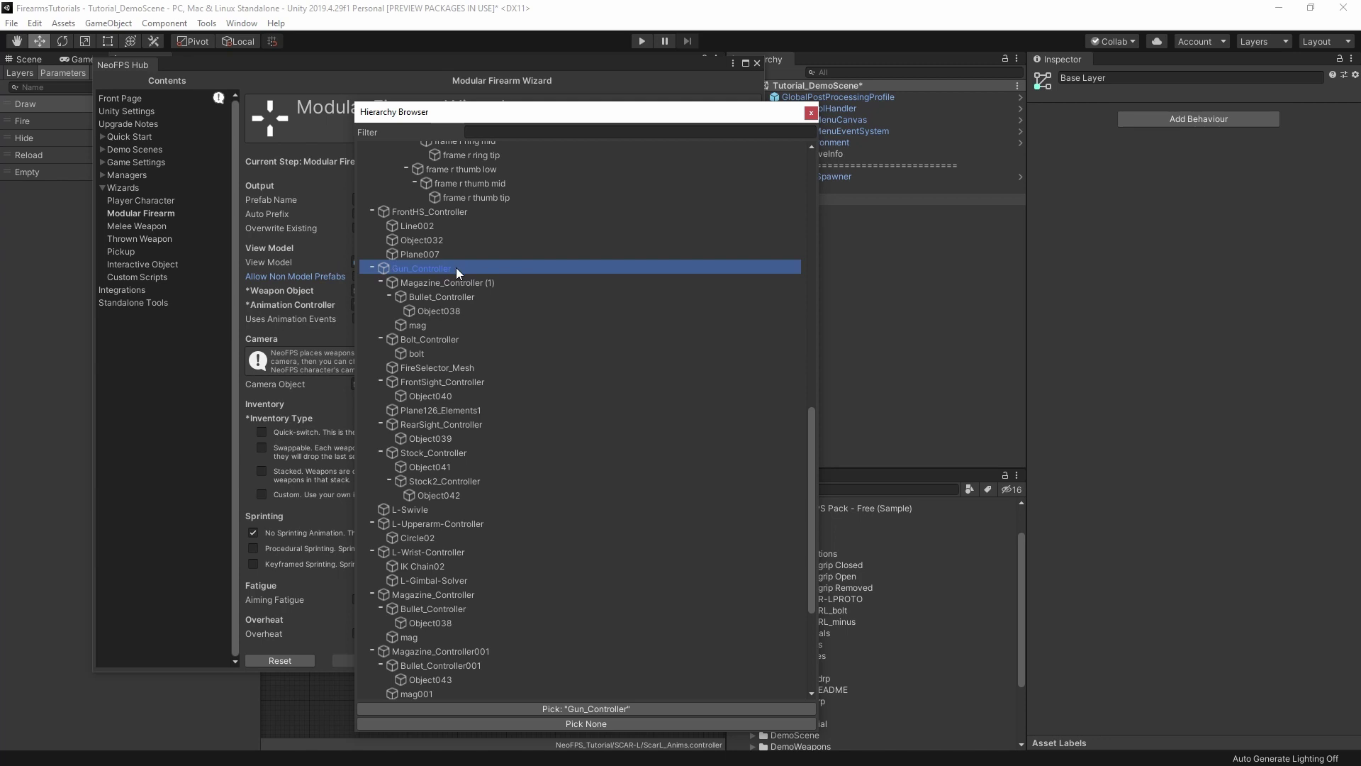
double_click(457, 266)
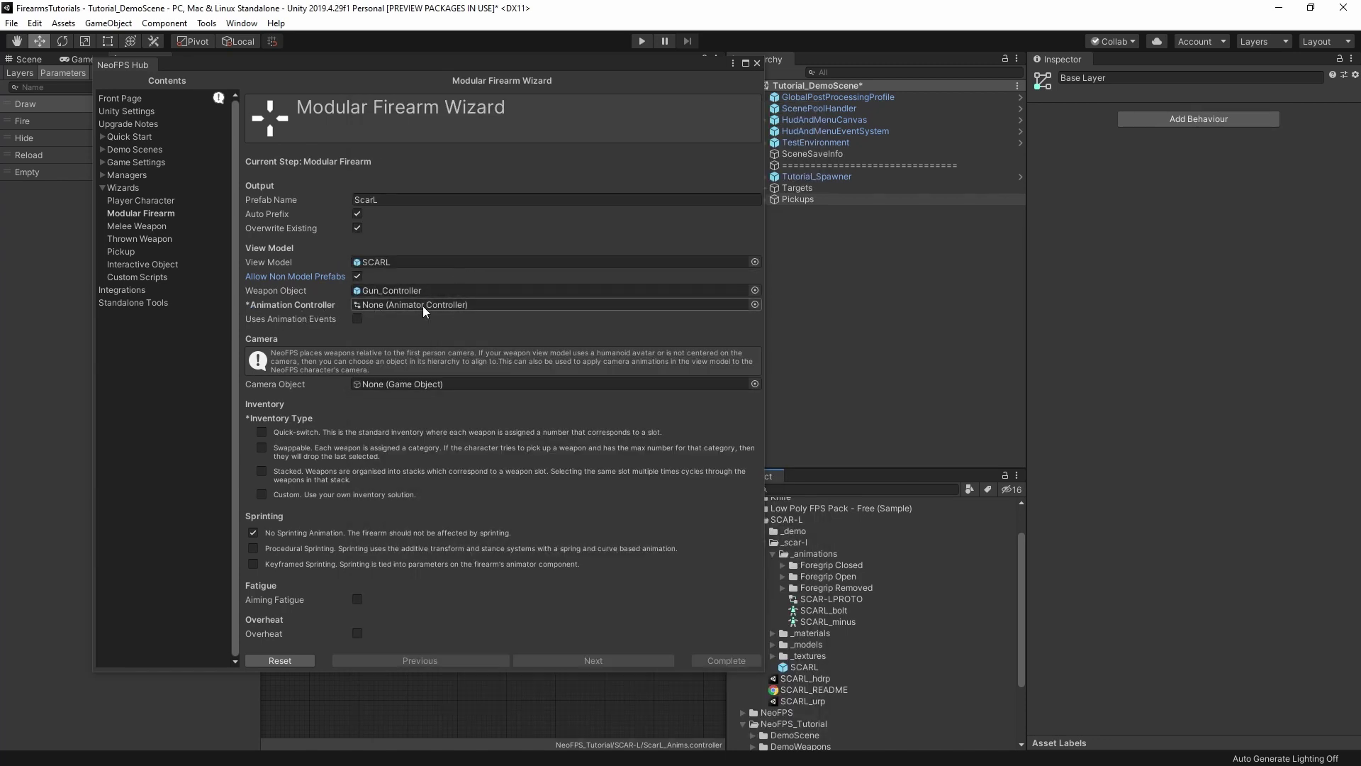
scroll(893, 666, down, 3)
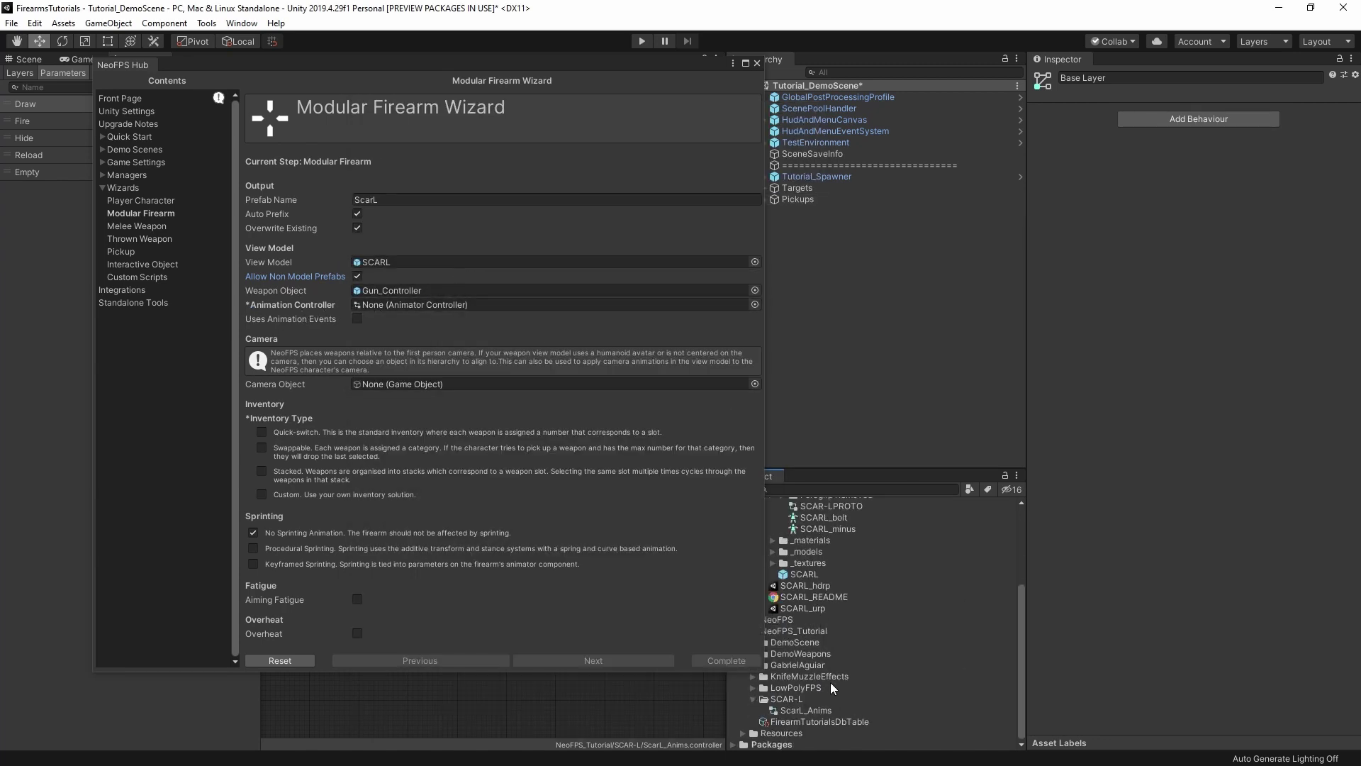
drag(816, 710, 415, 308)
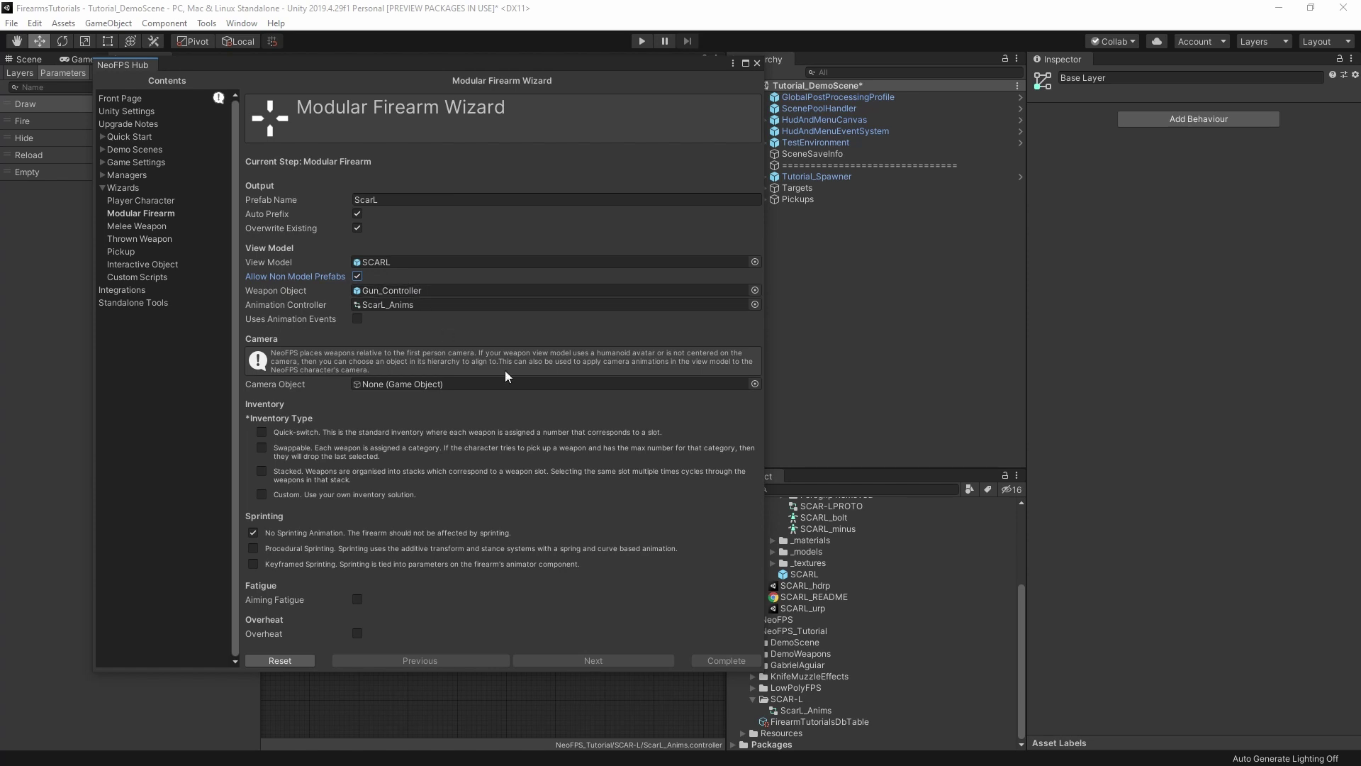
Assign fp camera from the view model hierarchy as the camera object and mark the camera as animated.
click(755, 384)
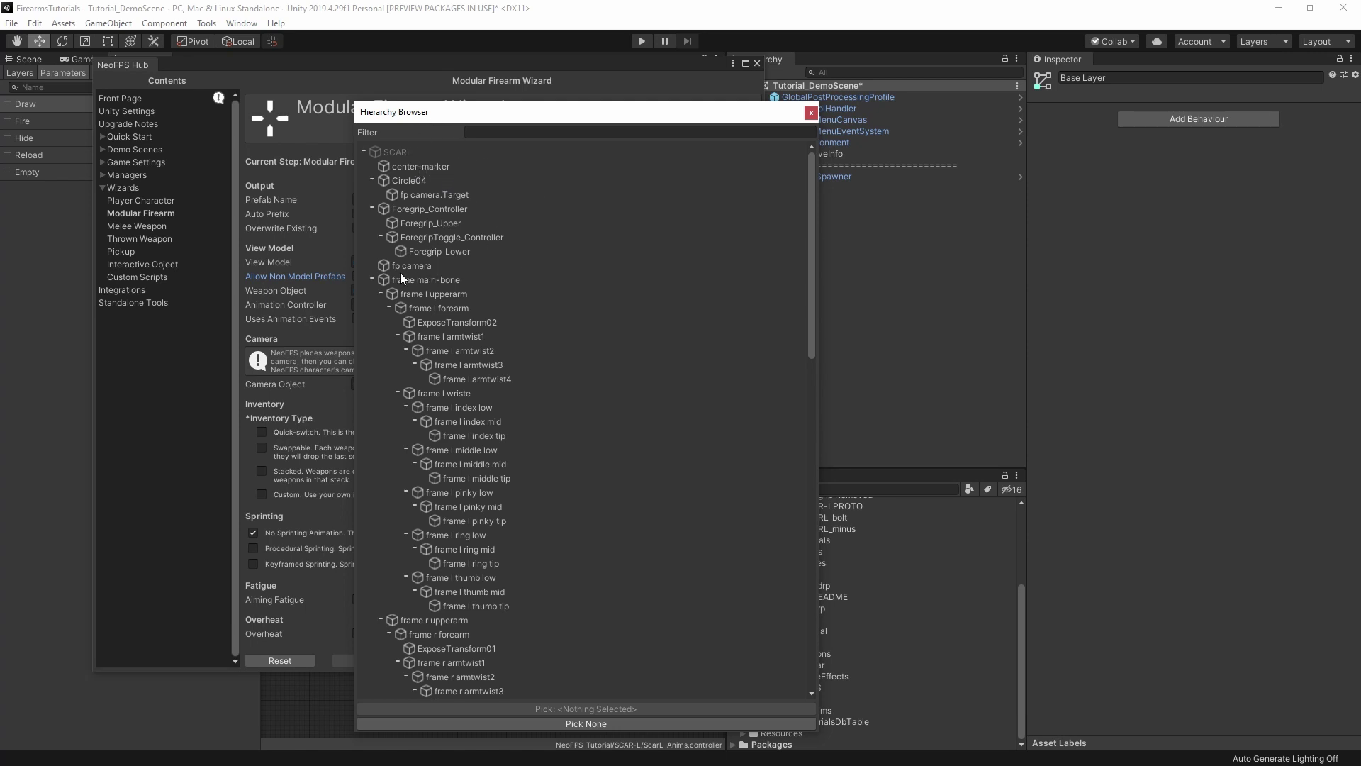
click(423, 266)
double_click(465, 267)
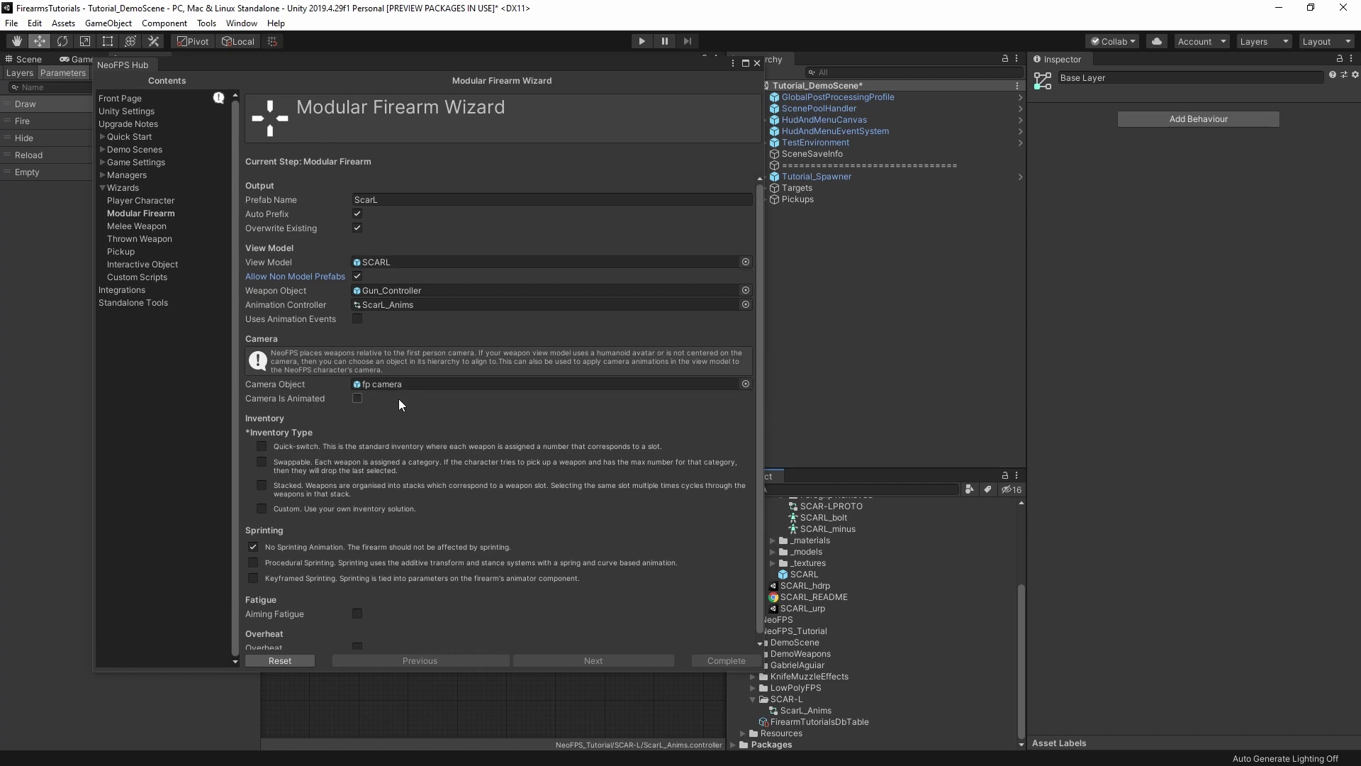
mouse_move(322, 400)
click(356, 398)
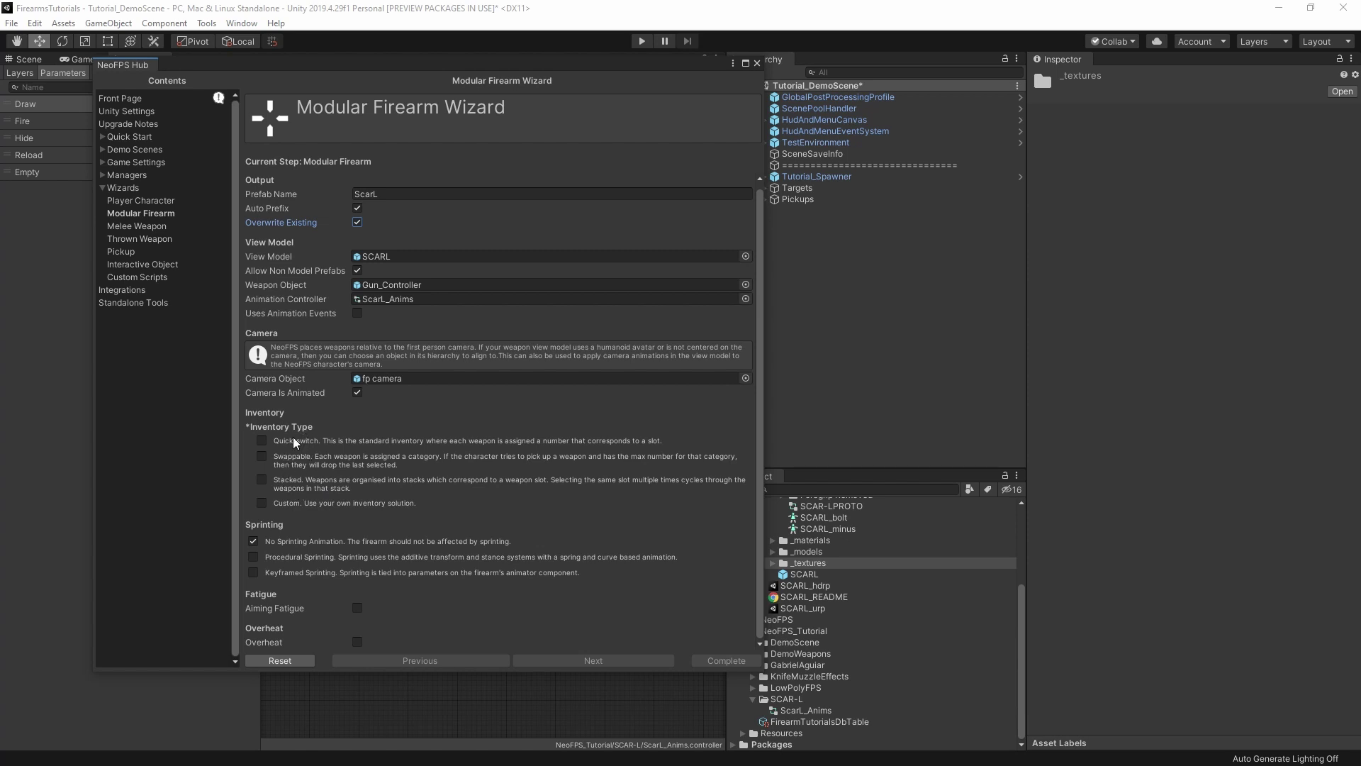
Try the Quick-switch, Swappable and Stacked inventory types to compare the slot, category and stack settings each one offers.
click(262, 442)
scroll(421, 445, down, 1)
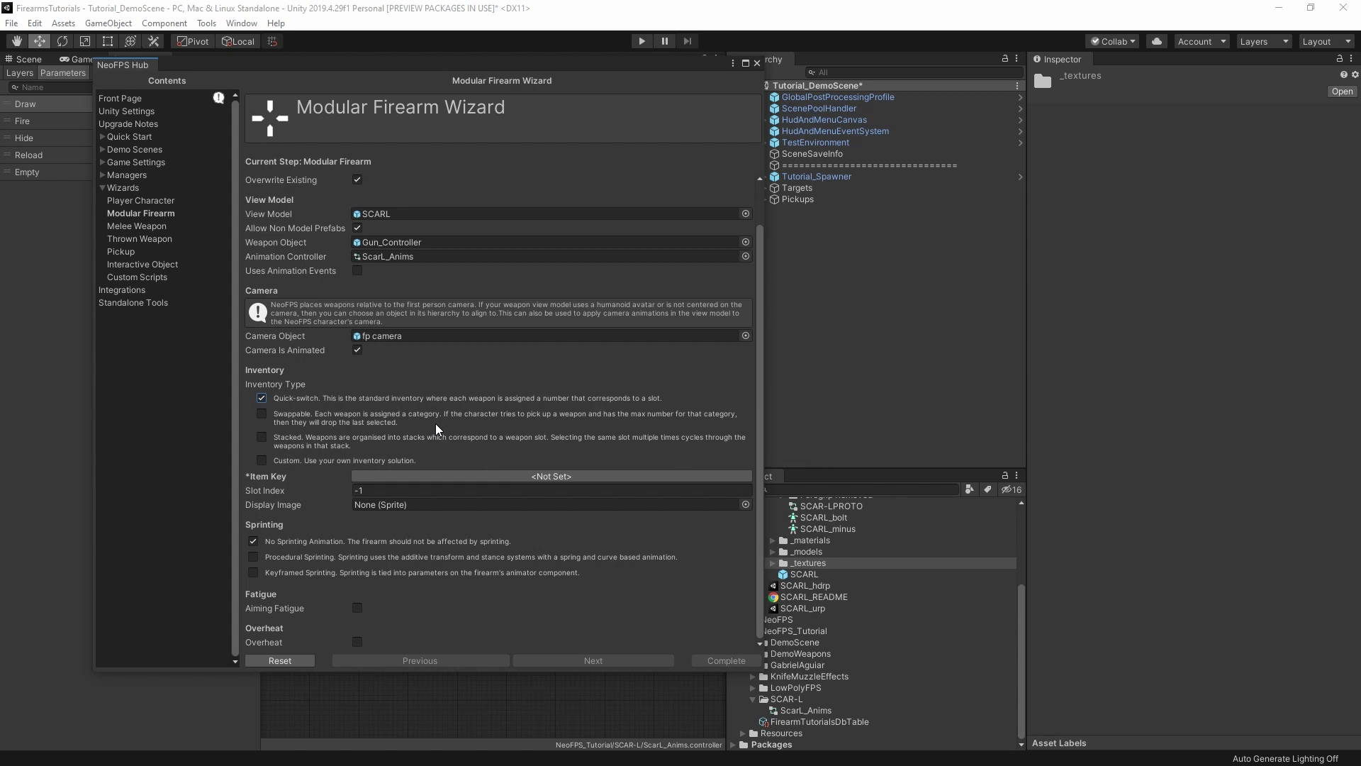
click(374, 489)
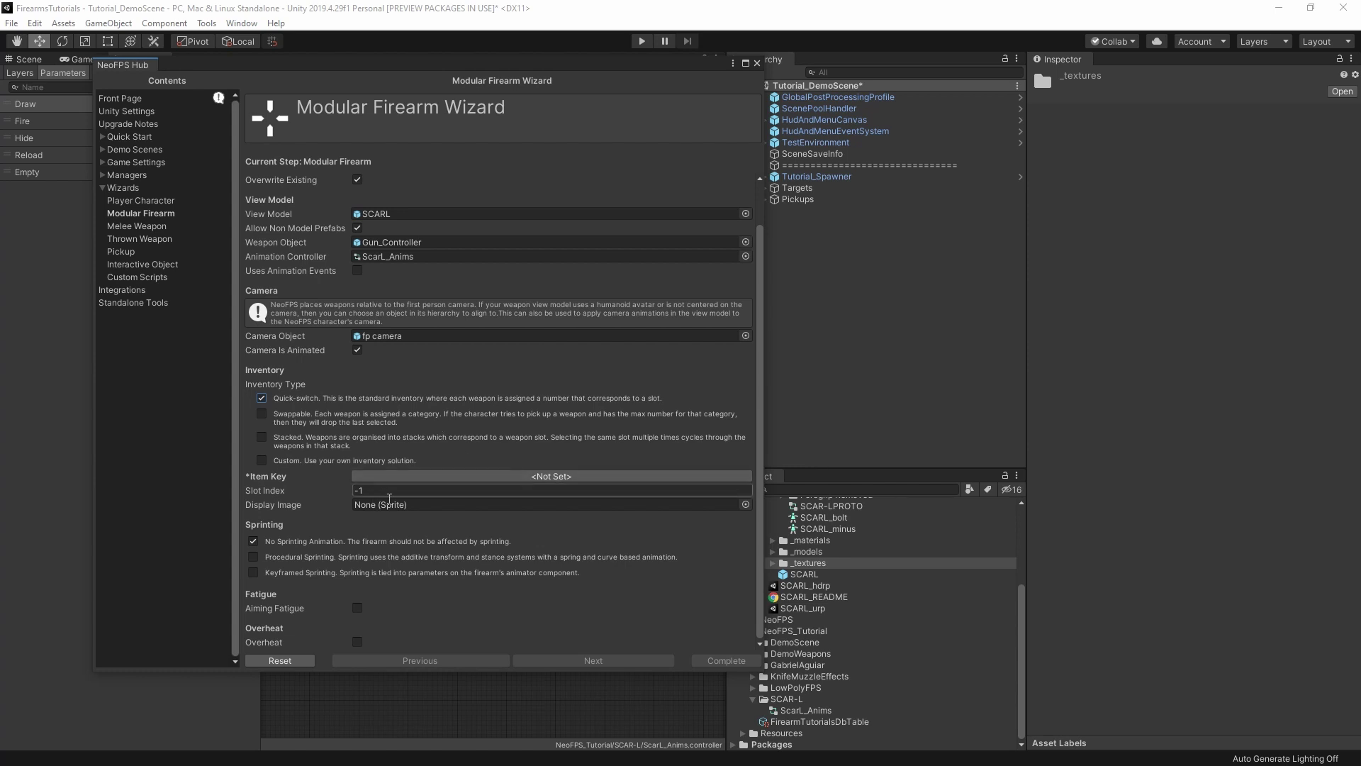
text(1)
text(4)
click(262, 414)
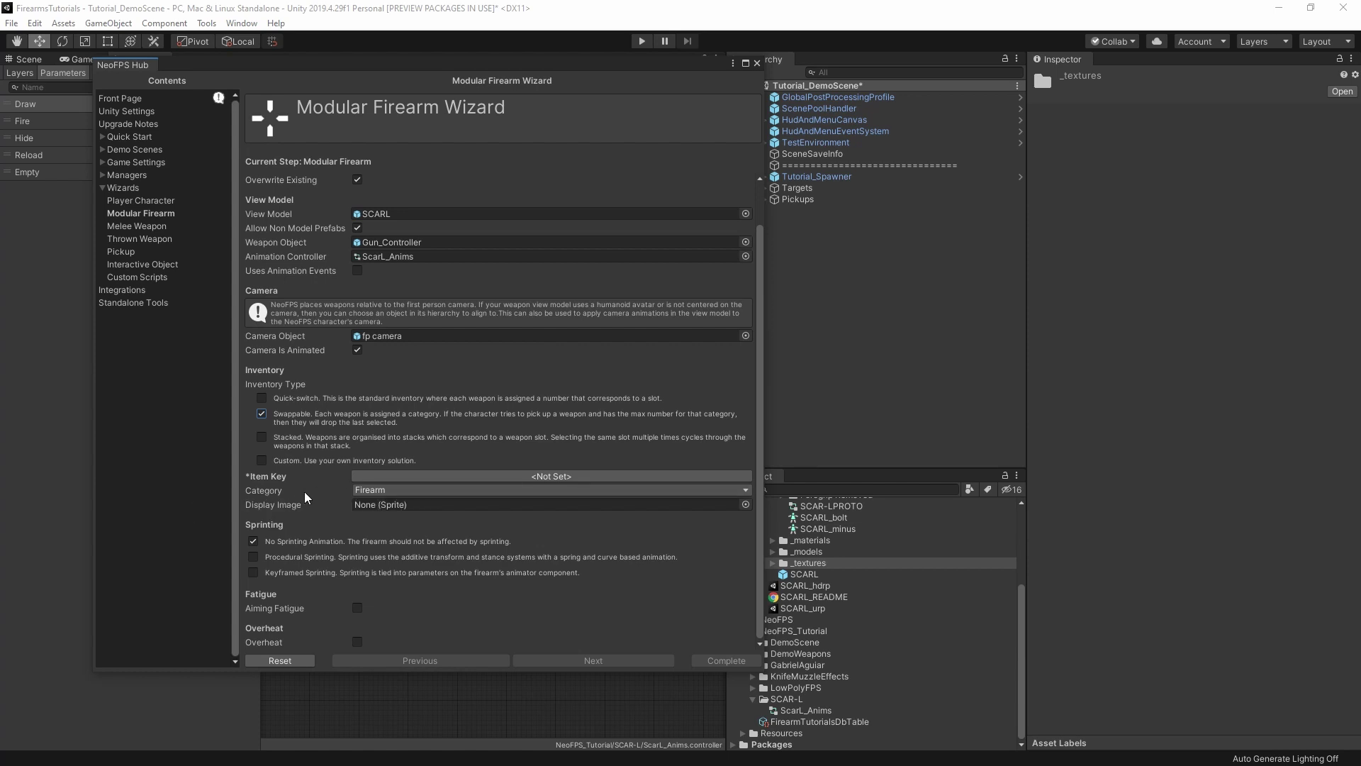
click(401, 491)
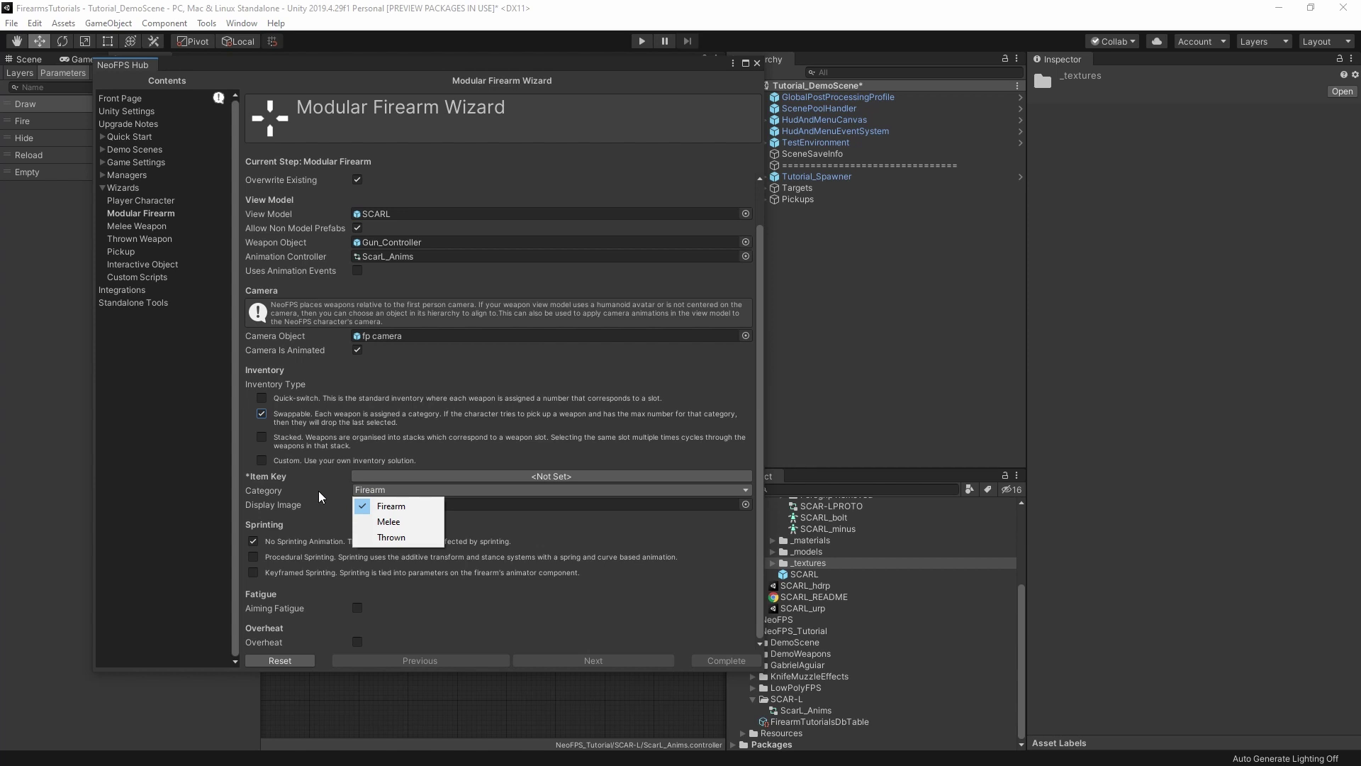
click(282, 442)
click(263, 438)
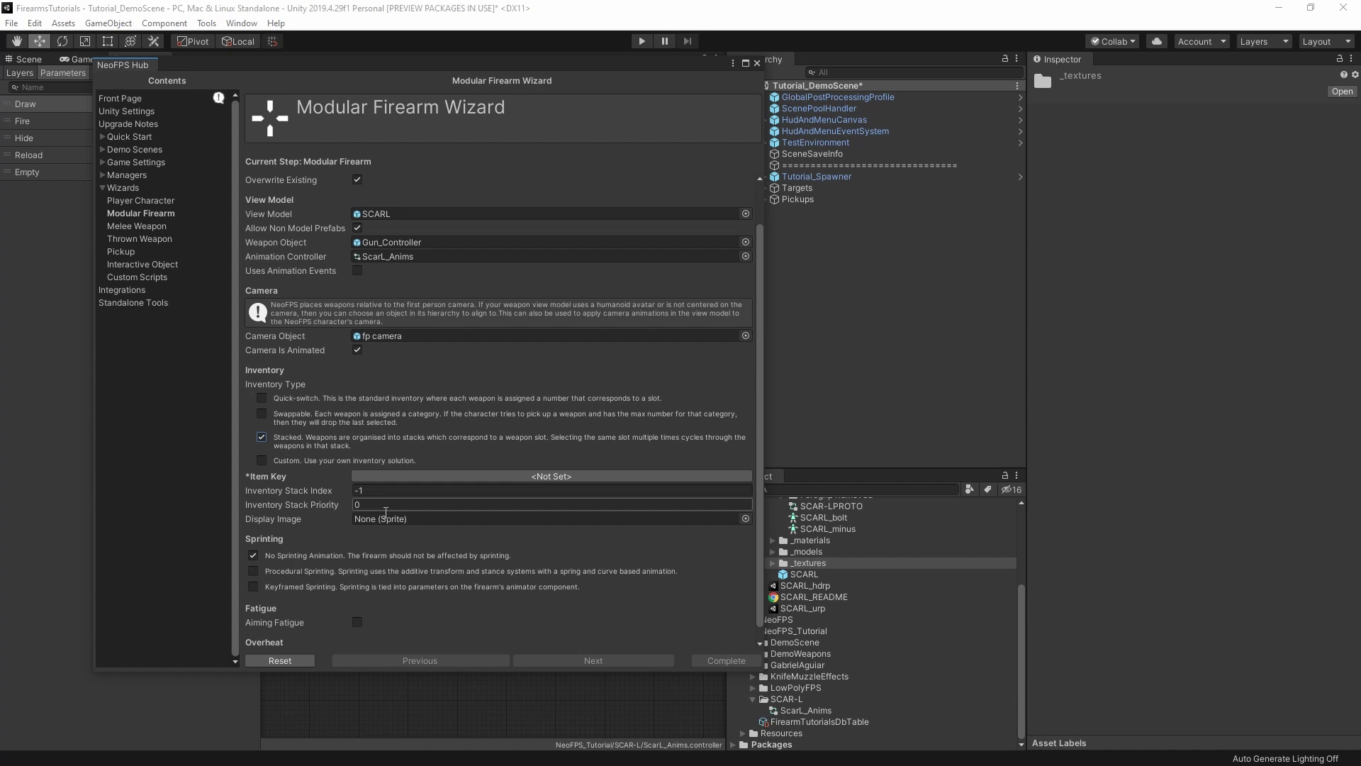
Make the firearm's inventory type Swappable and pick FirearmAssaultRifle as its item key.
click(262, 414)
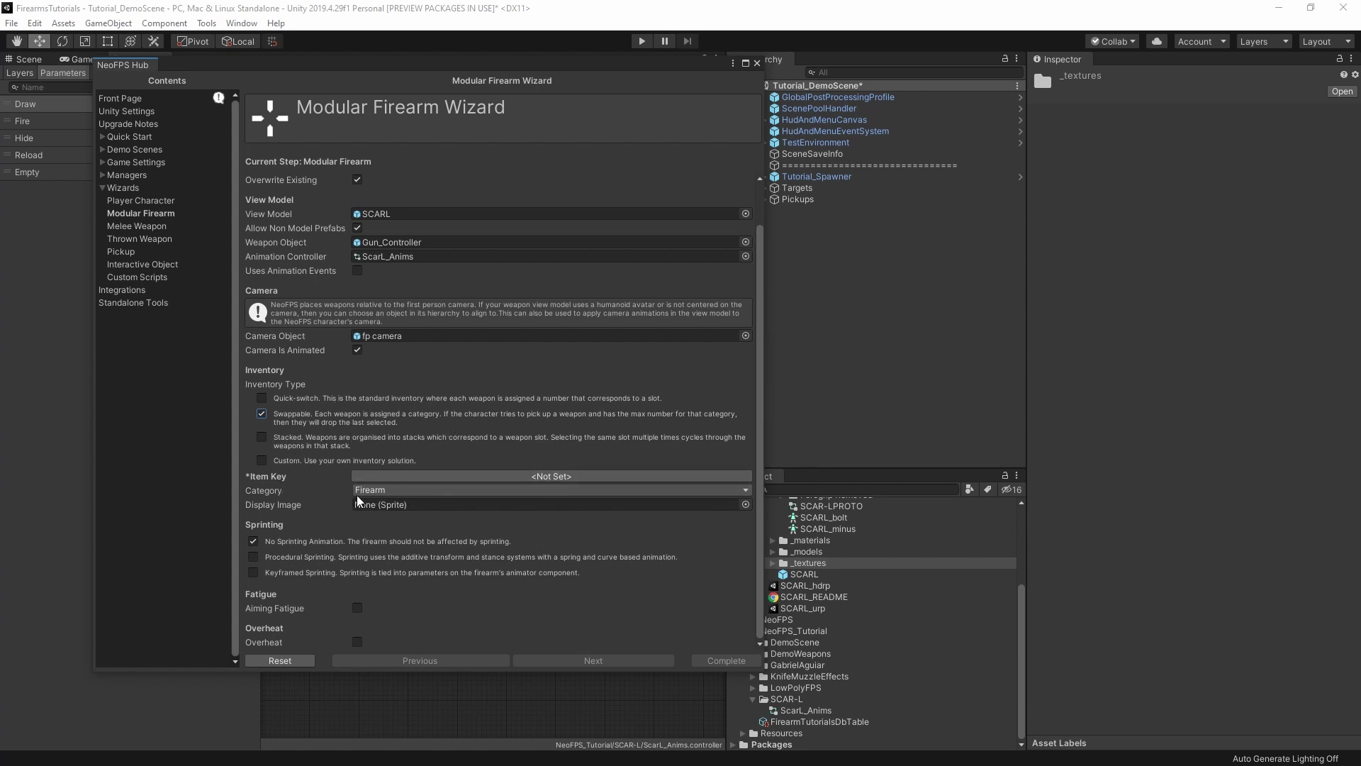
click(448, 478)
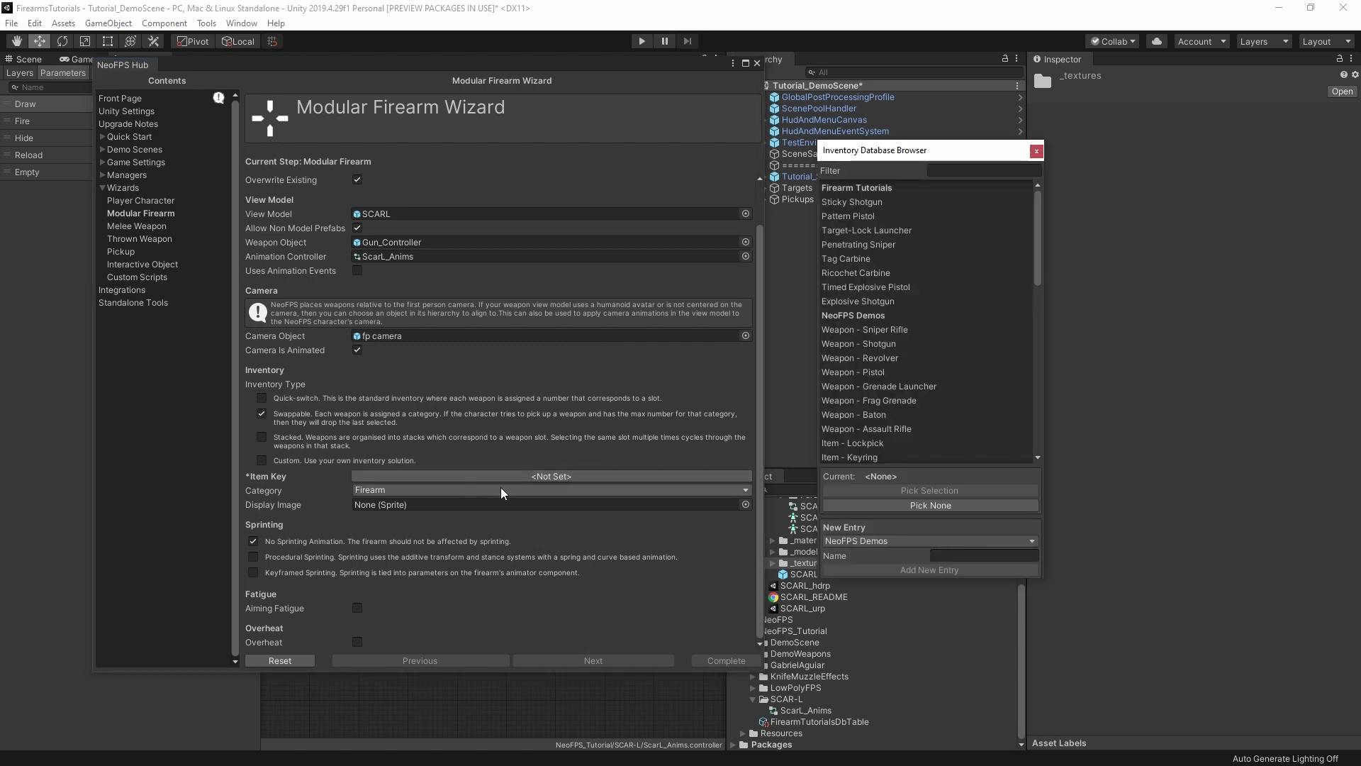
drag(911, 153, 833, 180)
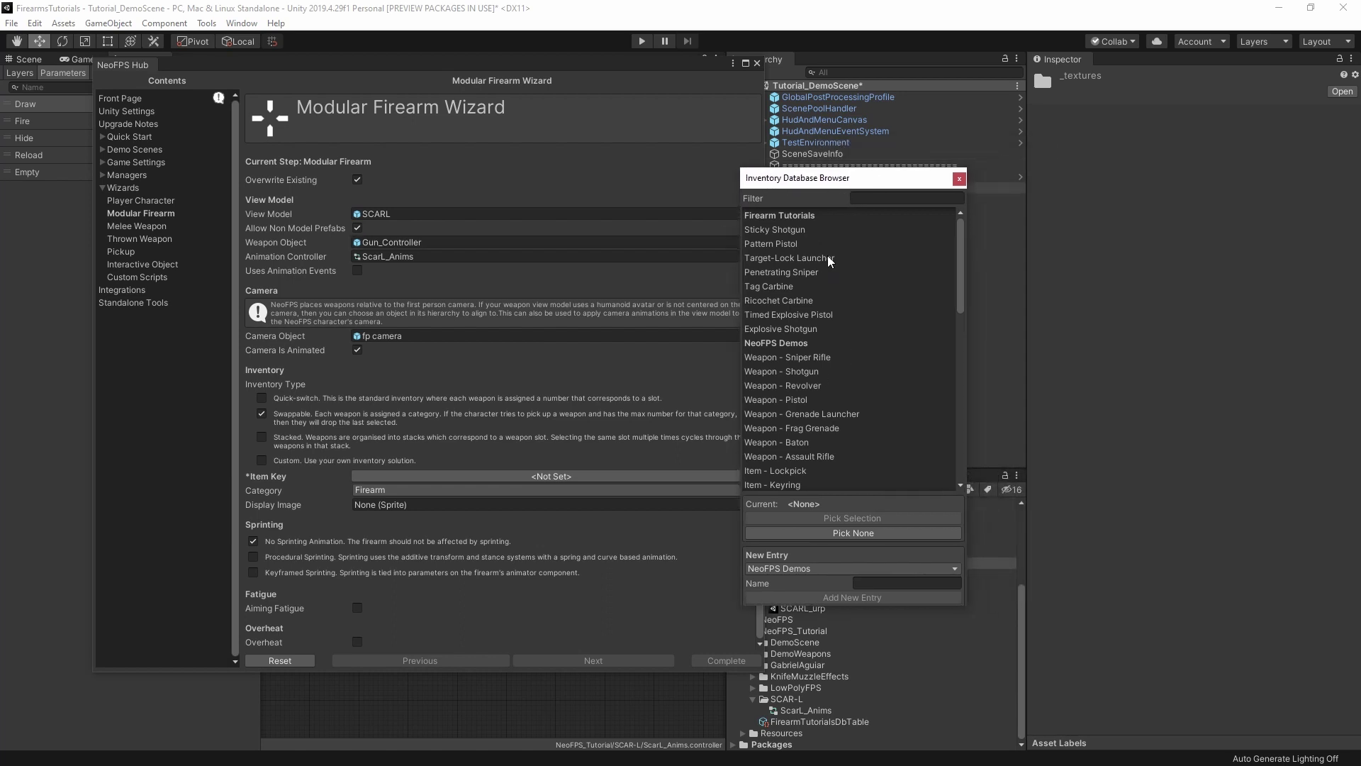
scroll(873, 334, down, 4)
scroll(866, 329, down, 2)
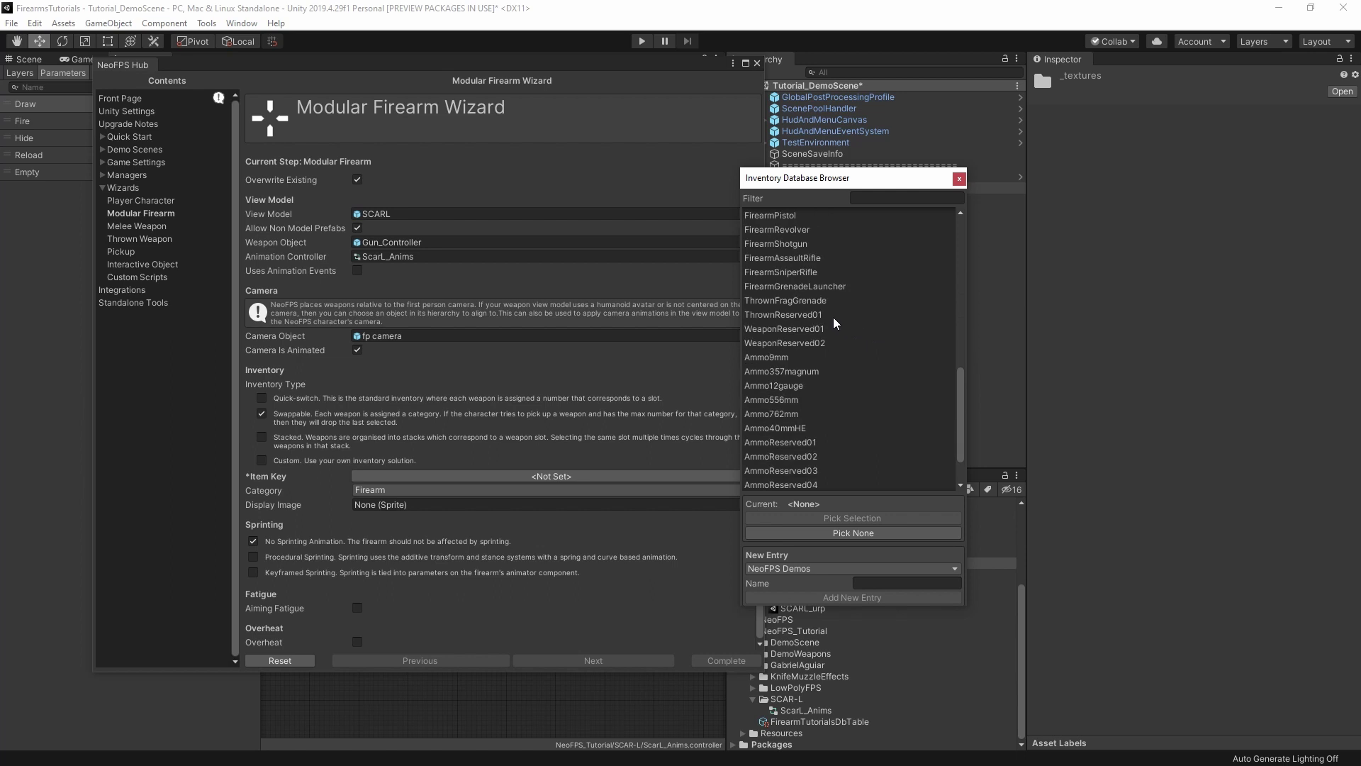
click(794, 343)
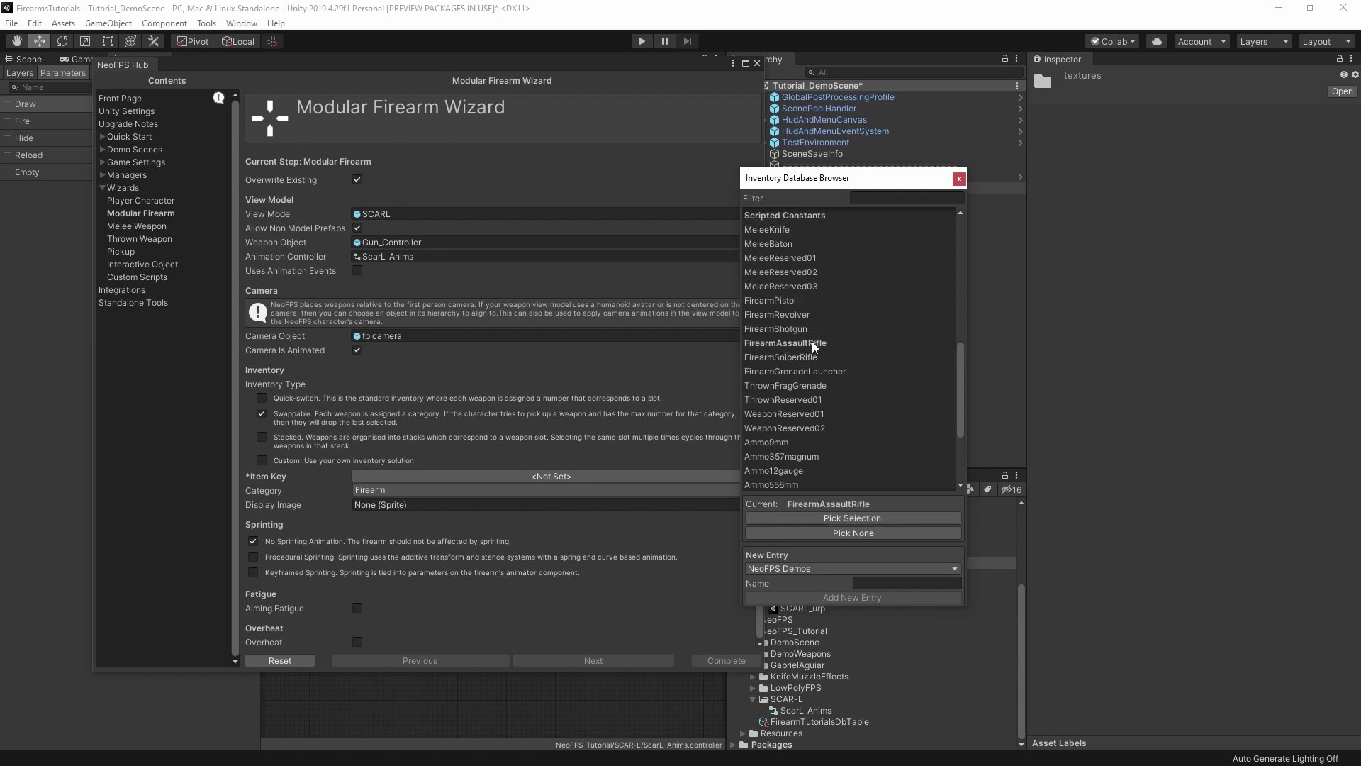
double_click(811, 342)
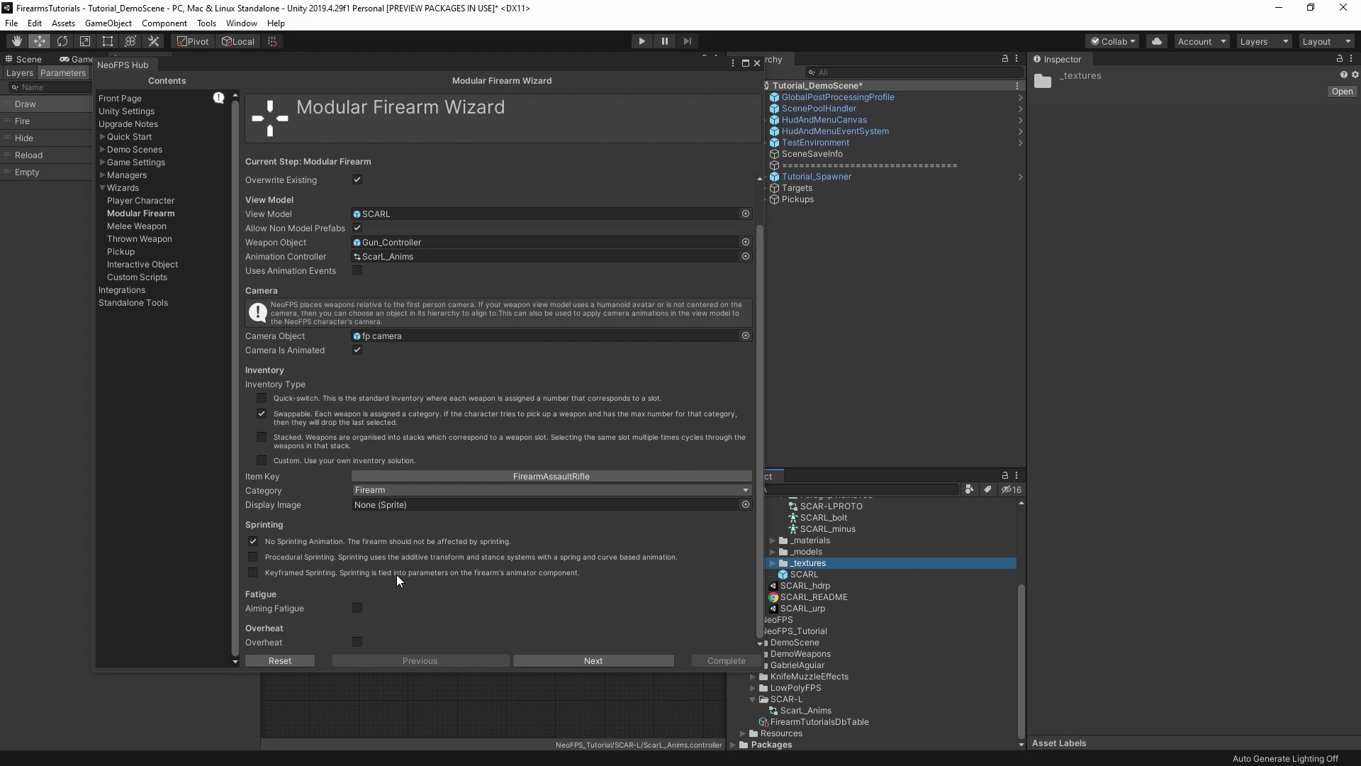
Choose Procedural Sprinting for the firearm and continue to the Shooter Setup step.
click(253, 557)
scroll(478, 531, down, 2)
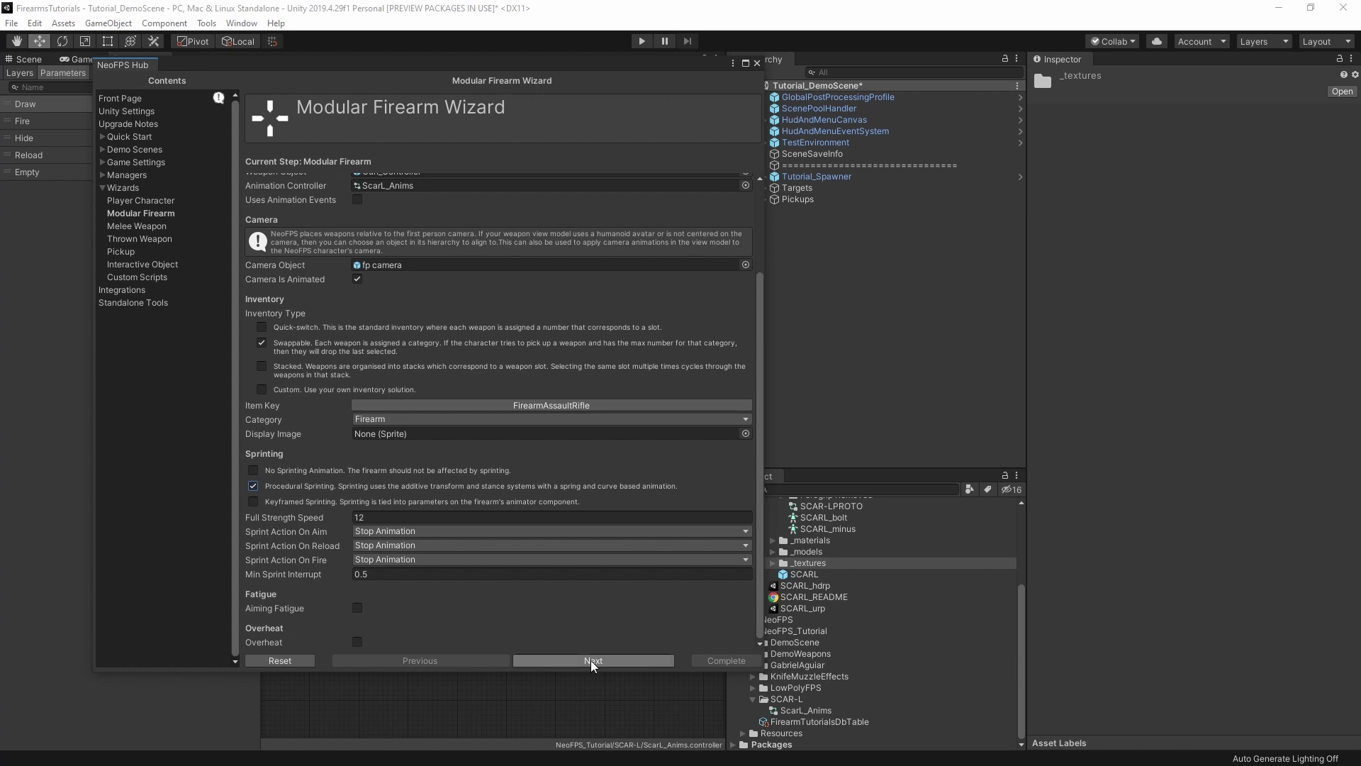
click(610, 661)
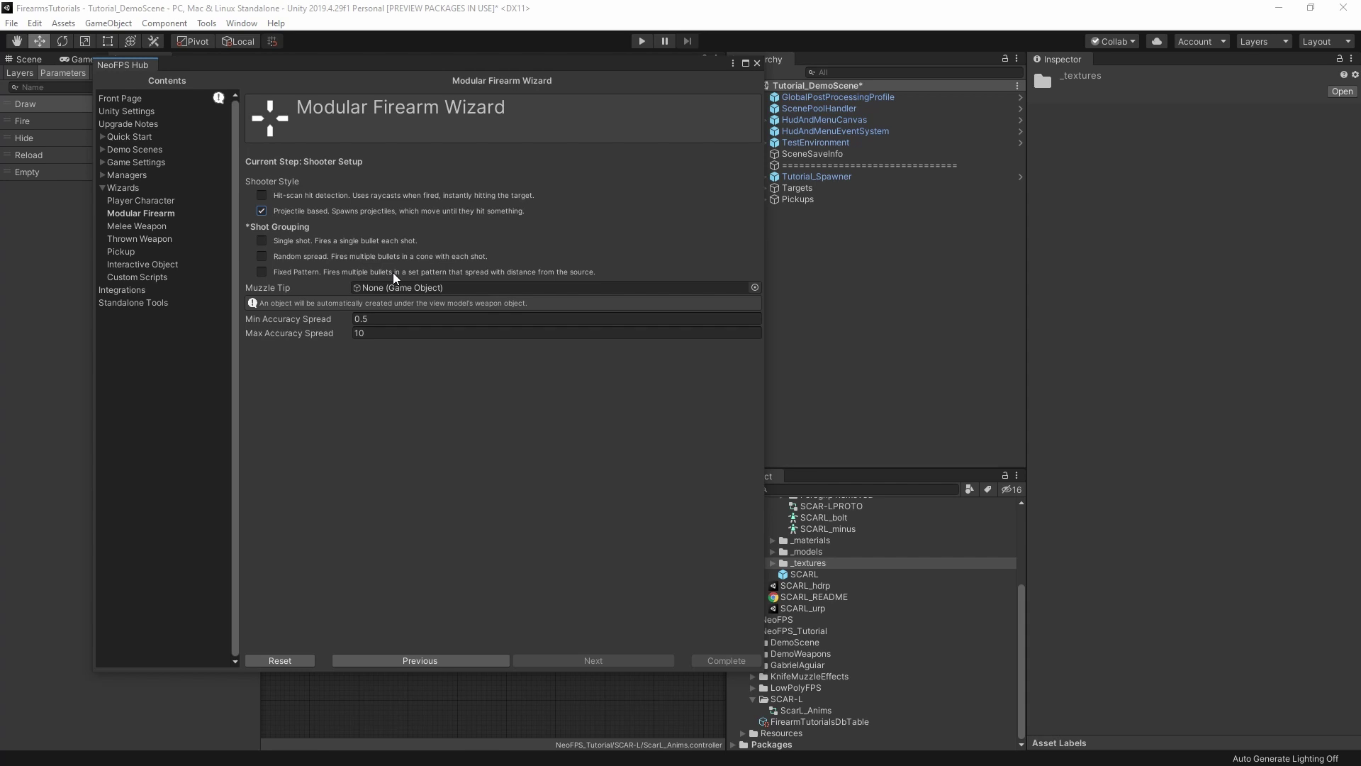
Configure the projectile-based shooter with Single shot grouping and Projectile_556mm as the projectile prefab.
click(261, 241)
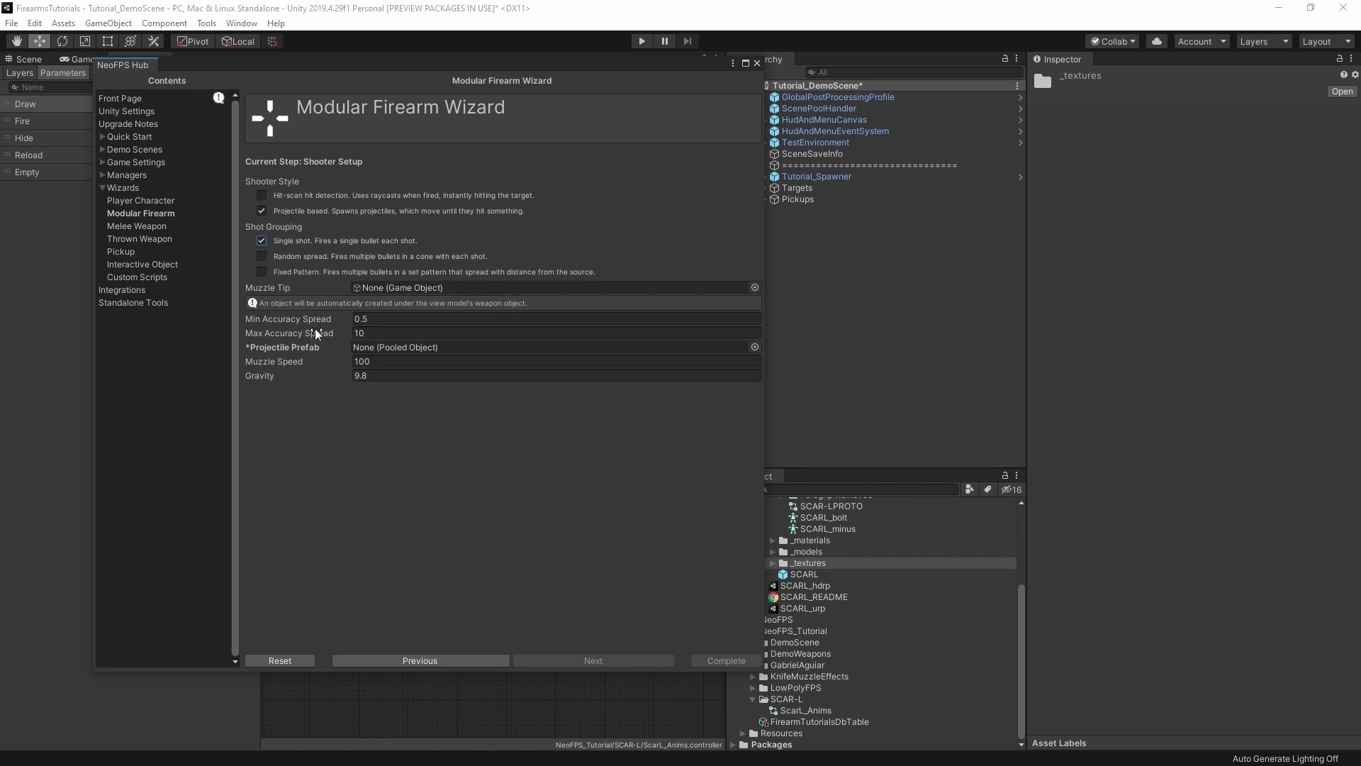
mouse_move(318, 317)
click(755, 346)
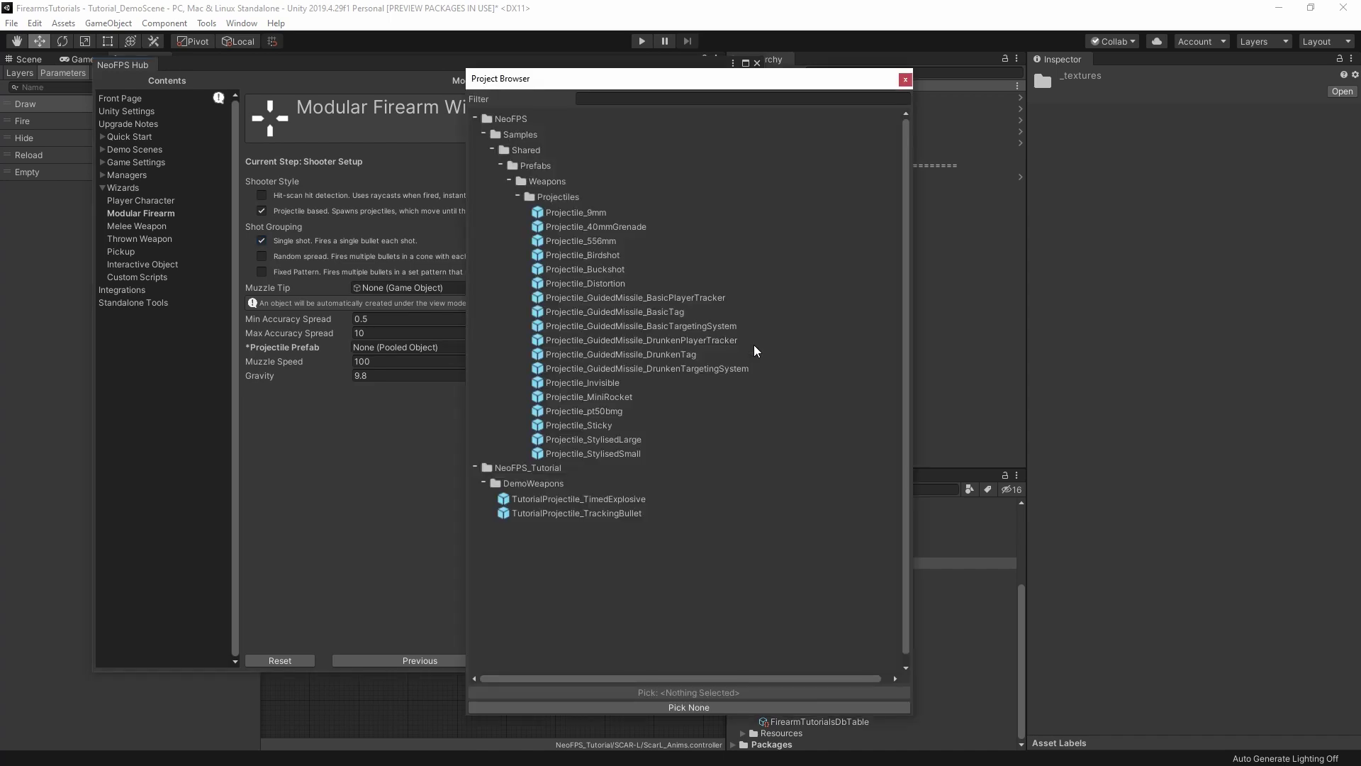
double_click(580, 241)
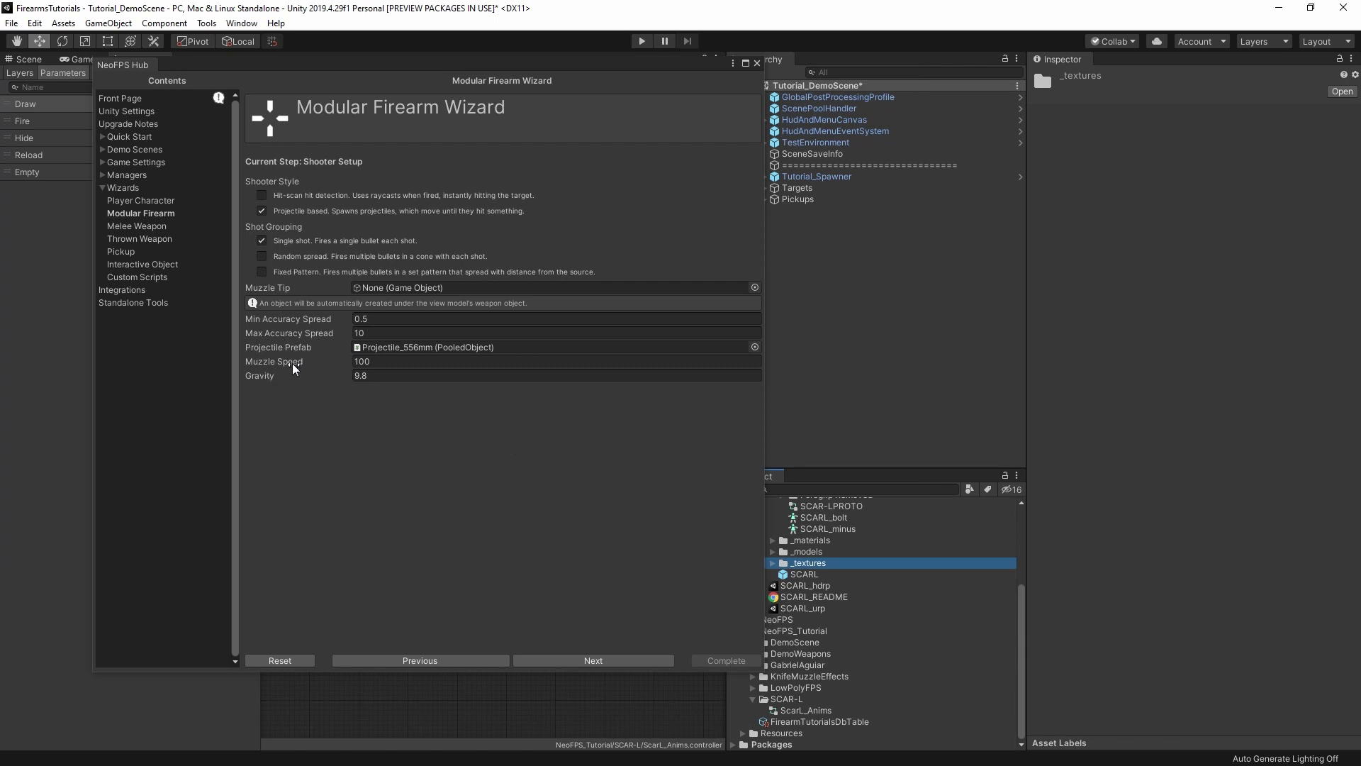
Set the projectile's muzzle speed to 750 and continue to the Trigger Setup step.
click(387, 364)
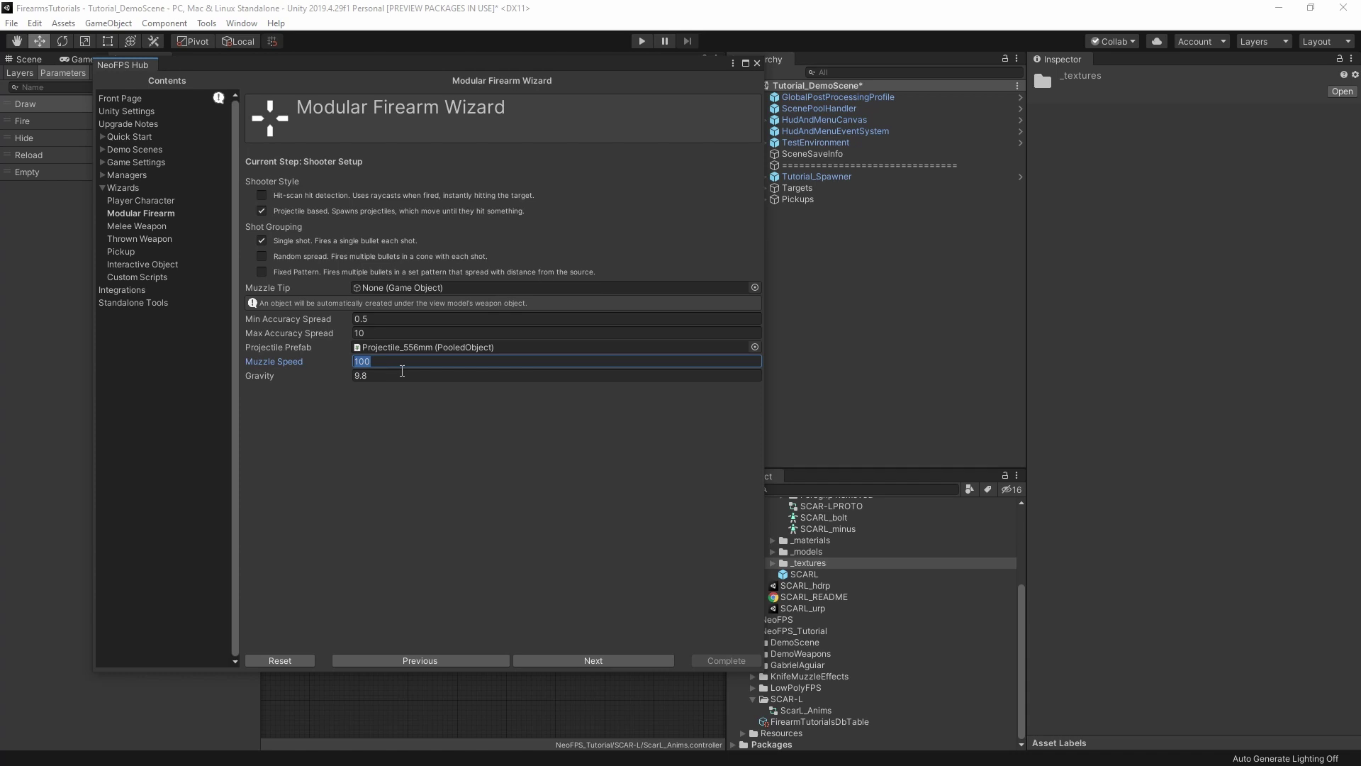
text(750)
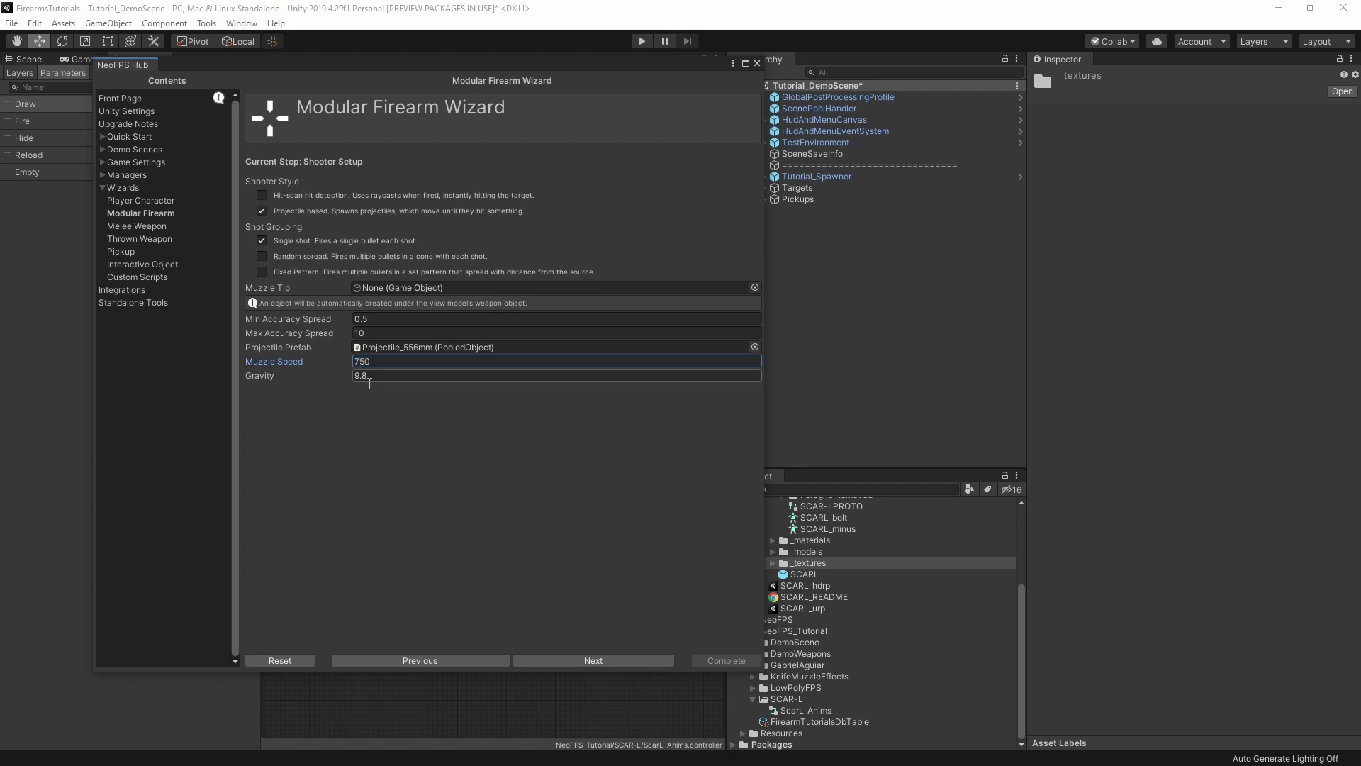
click(604, 661)
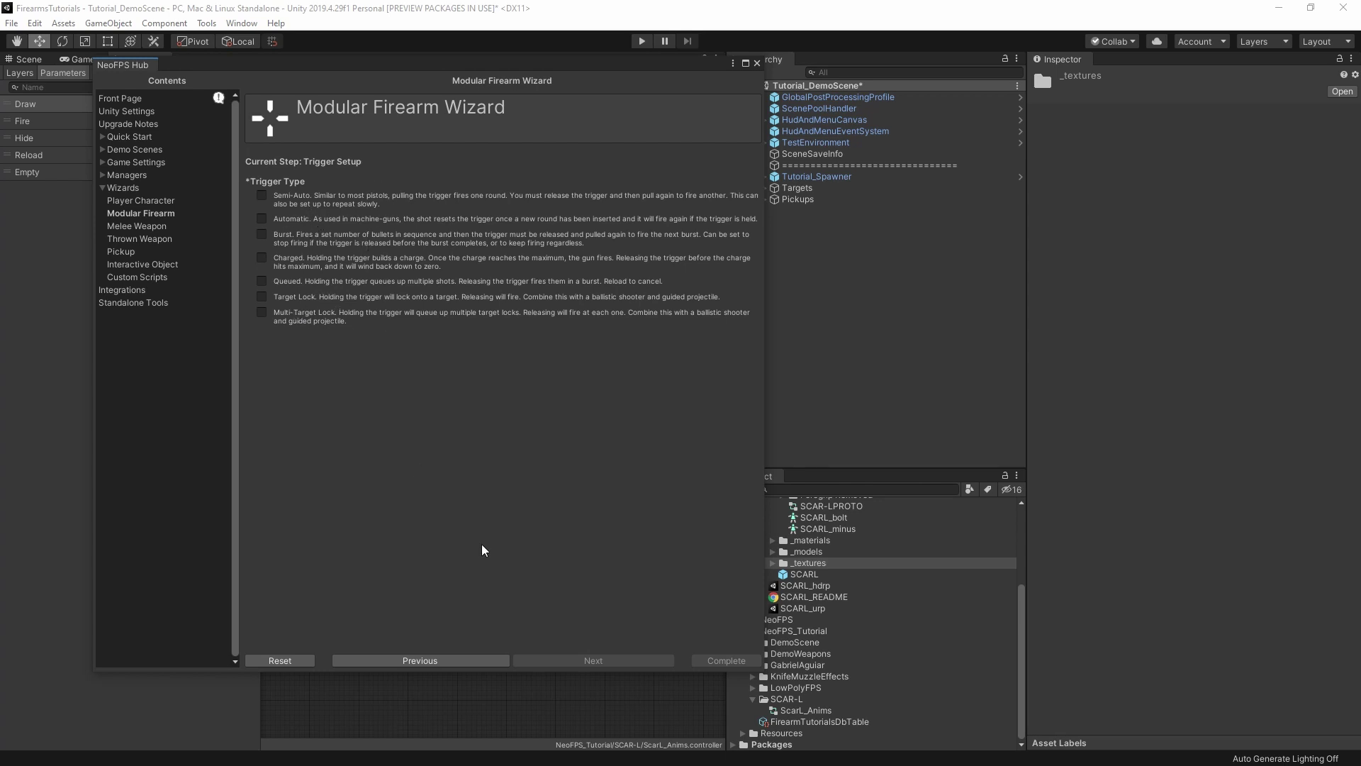
Set the firearm's trigger type to Automatic and continue to the Ammo Hit Effect Setup step.
click(259, 215)
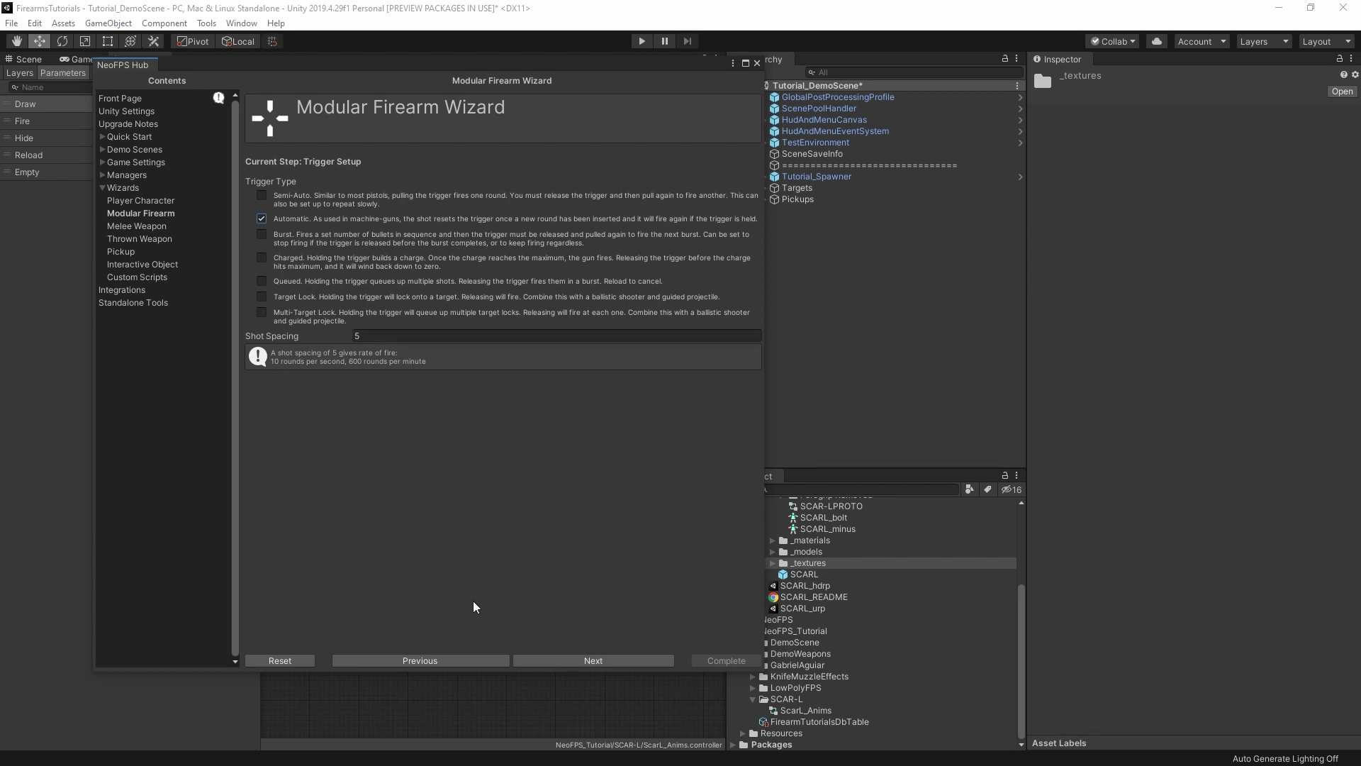
click(614, 658)
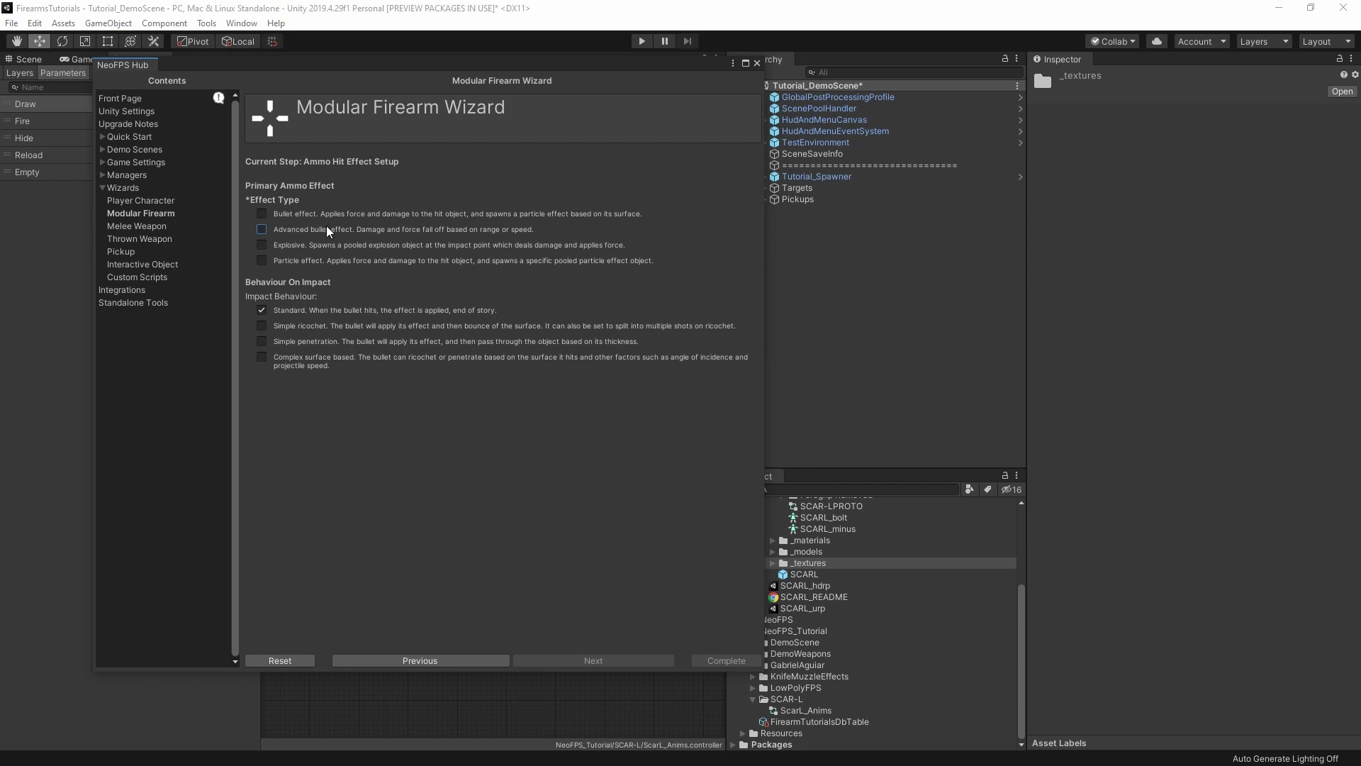
Choose the Bullet effect as primary ammo effect with a damage of 25 and continue to Recoil Setup.
click(261, 213)
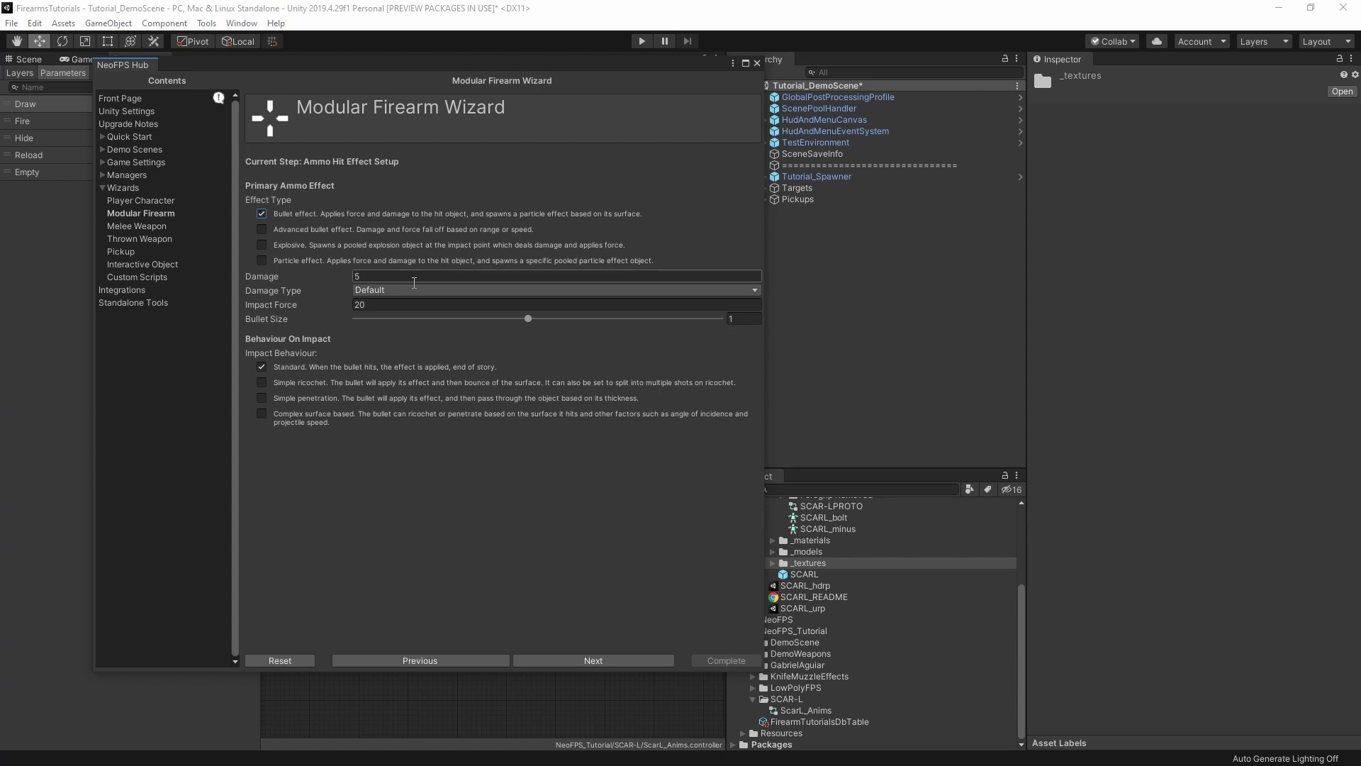
click(390, 278)
text(25)
click(597, 658)
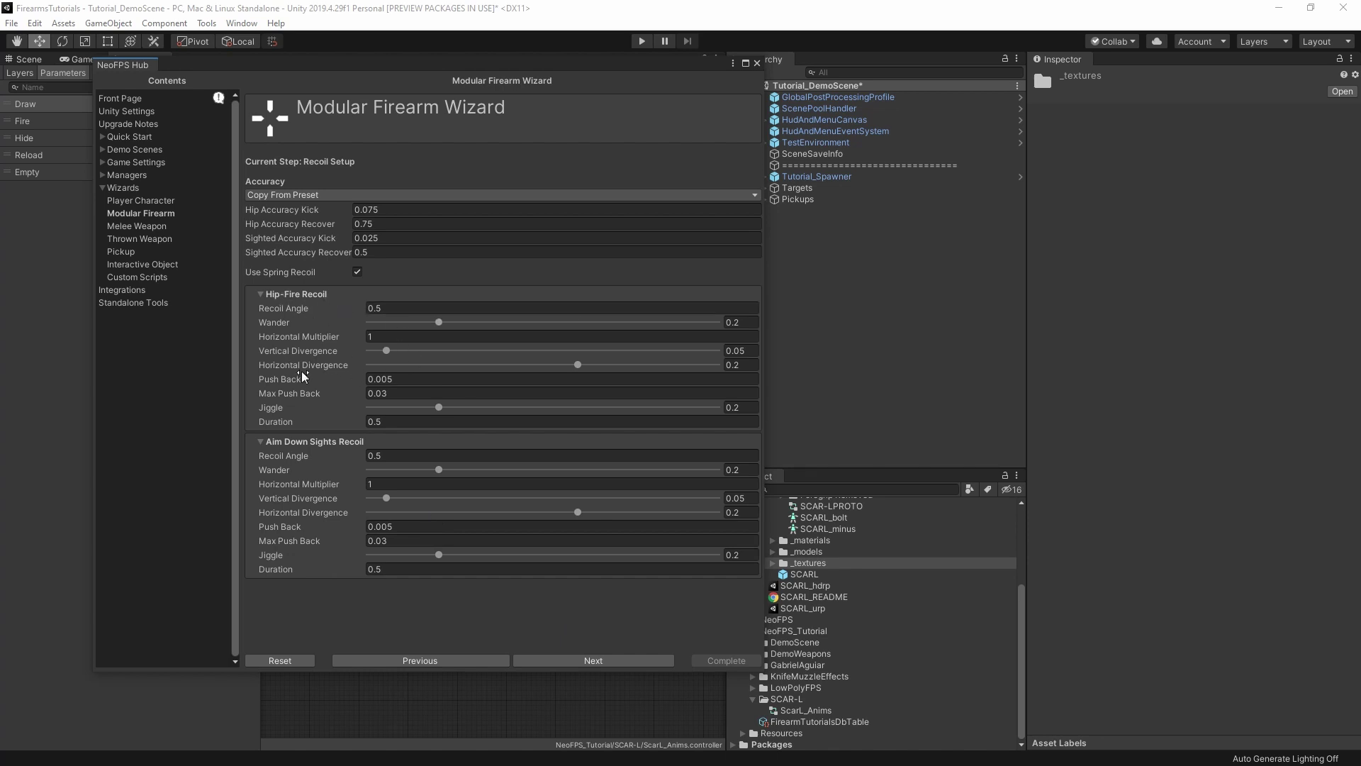
Apply the Full-Auto Heavy accuracy preset to the recoil settings and continue to Muzzle Effects Setup.
click(312, 194)
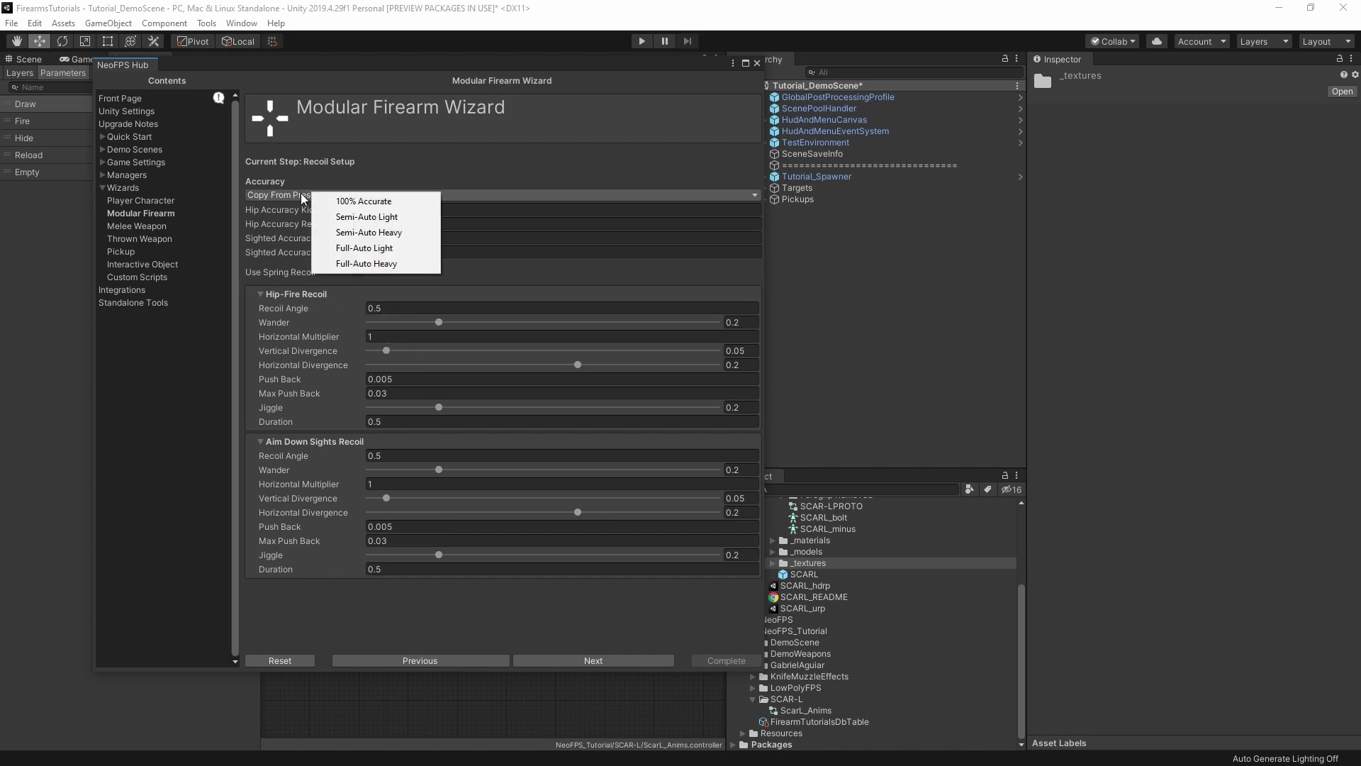
click(363, 264)
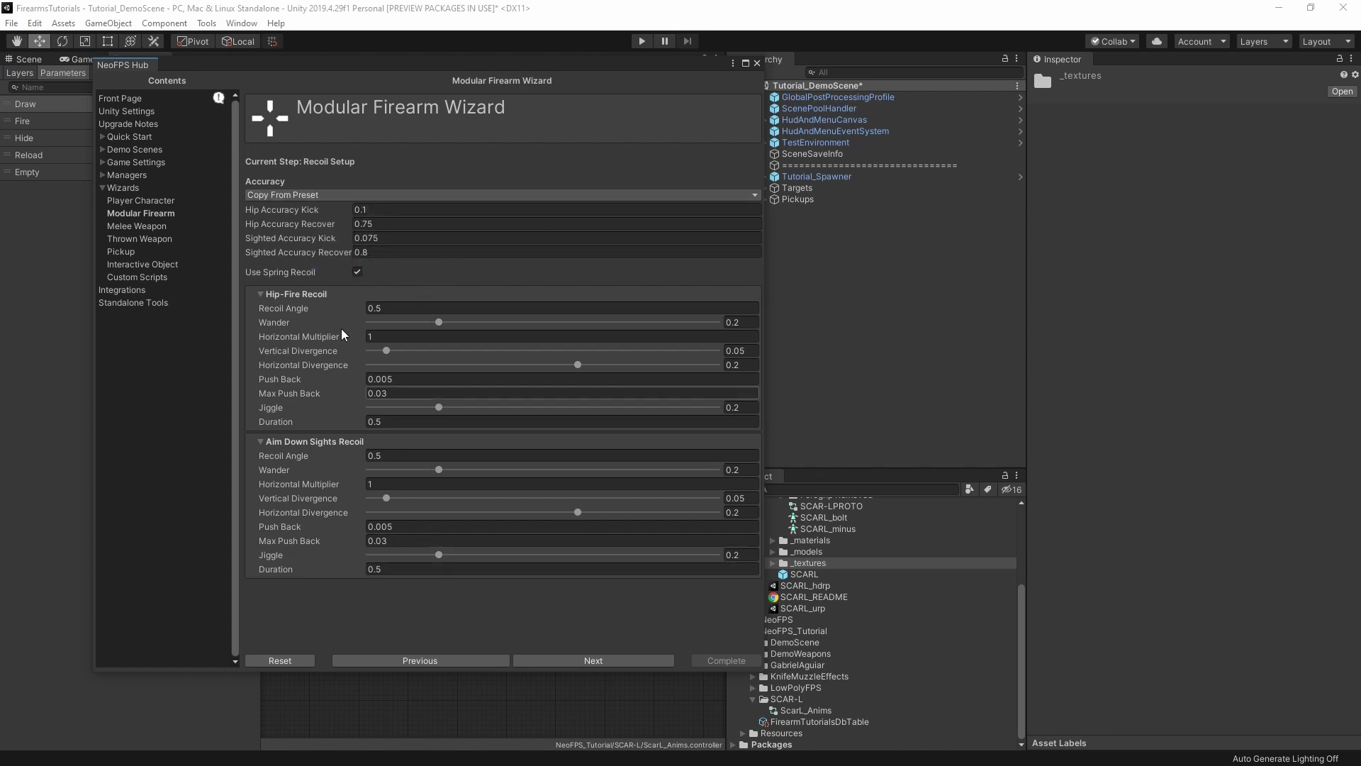
click(598, 660)
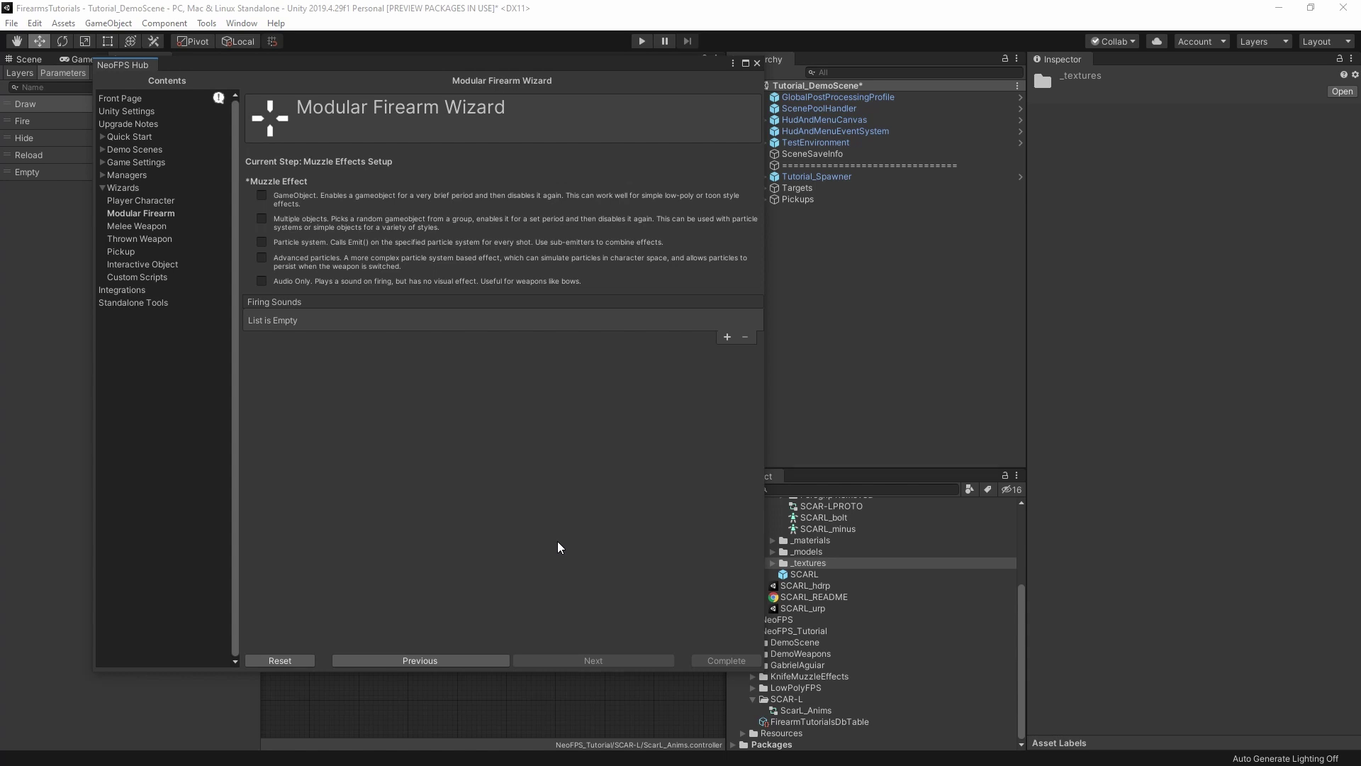
Choose a prefab-based particle system muzzle effect and assign Muzzleflash from the KnifeMuzzleEffects folder.
mouse_move(574, 76)
mouse_down()
mouse_move(604, 117)
mouse_move(573, 90)
mouse_up()
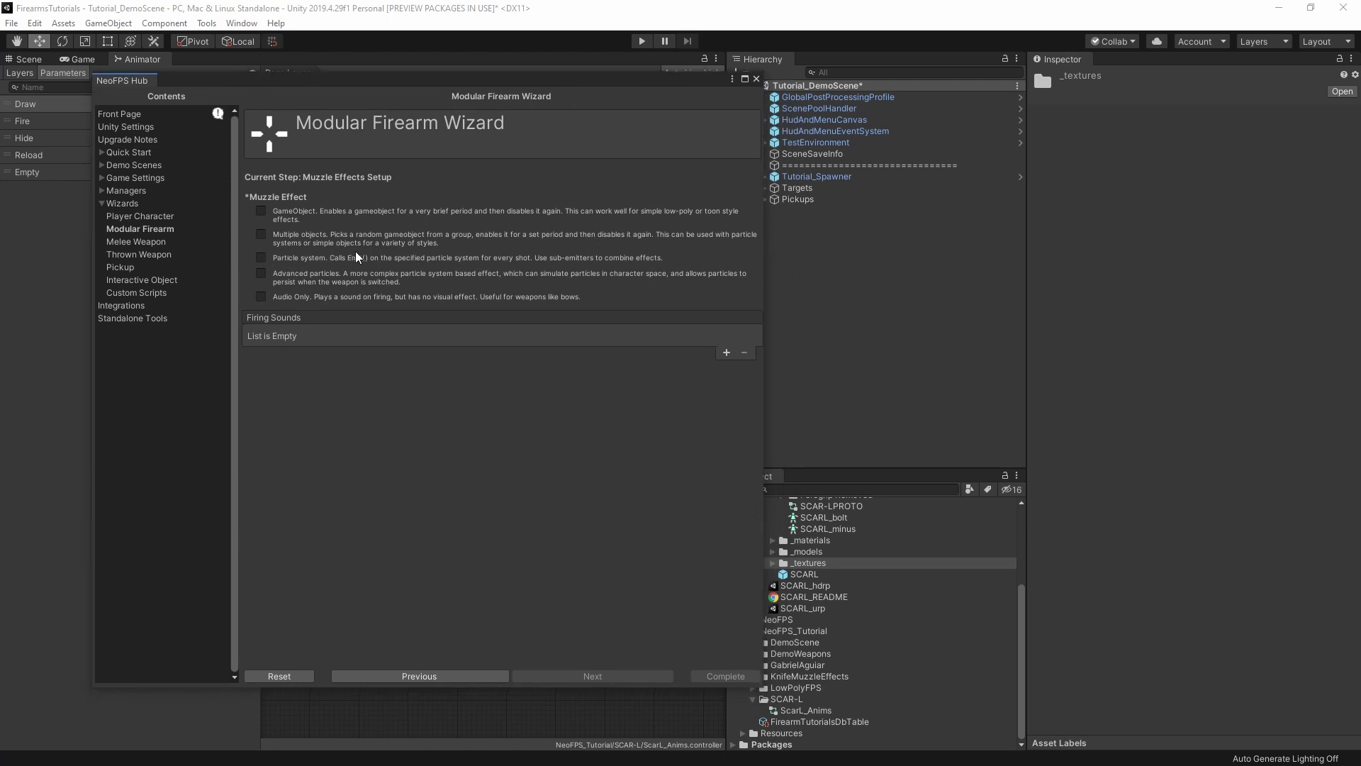
click(261, 258)
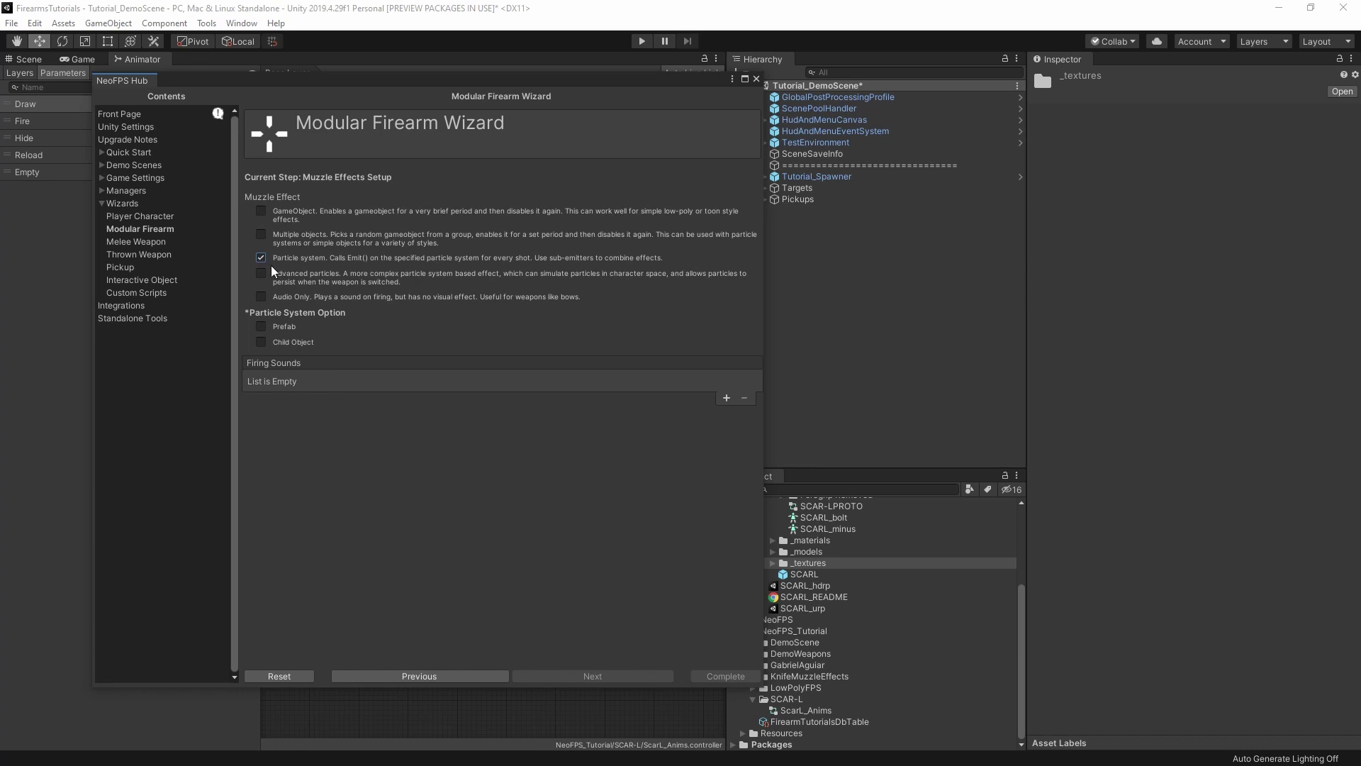
click(261, 327)
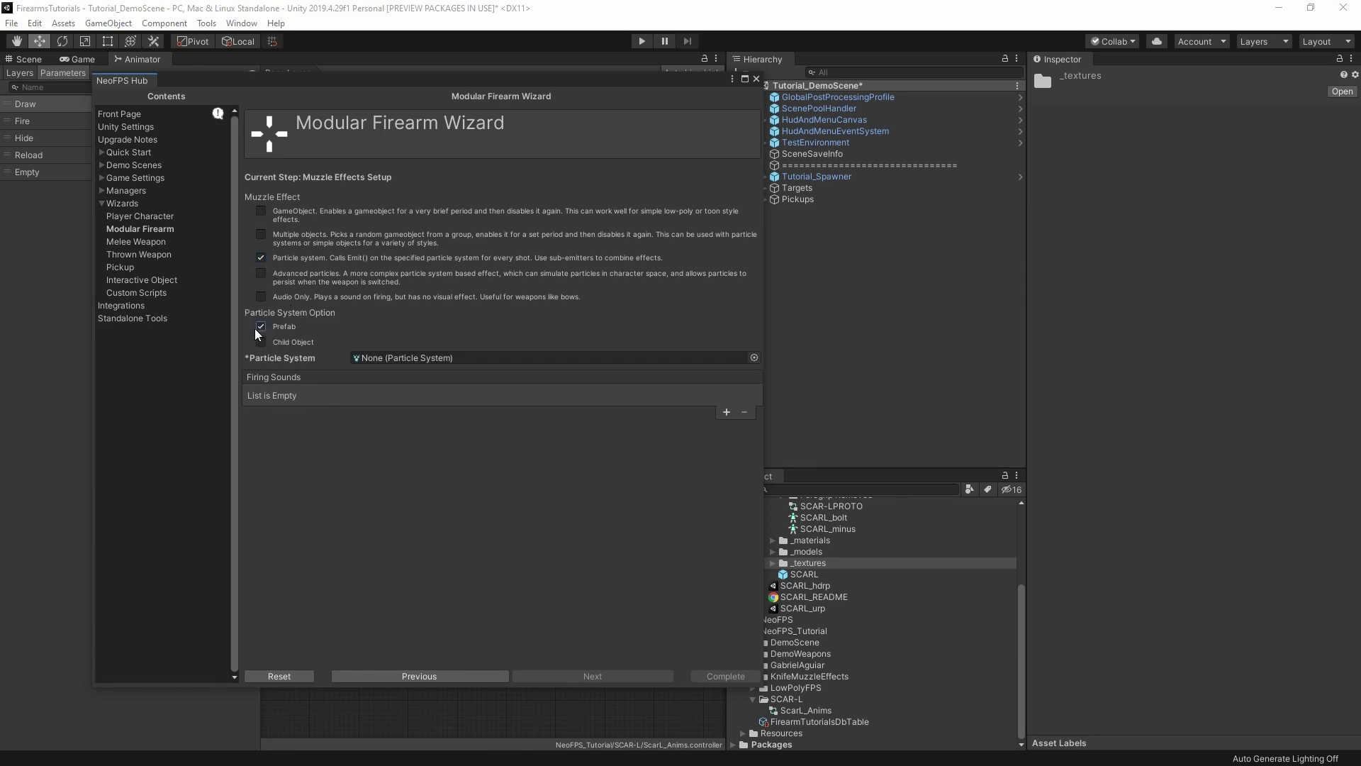
click(793, 677)
drag(629, 80, 603, 79)
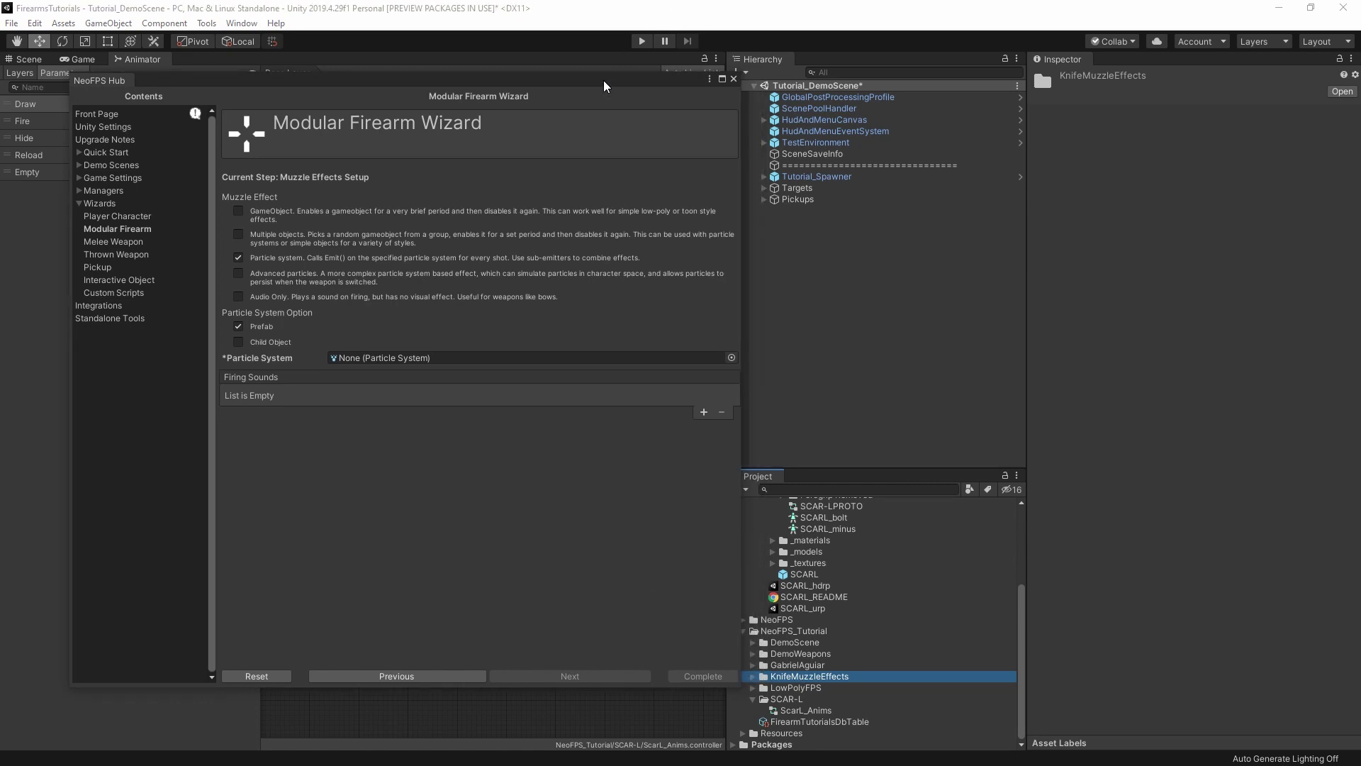
click(752, 680)
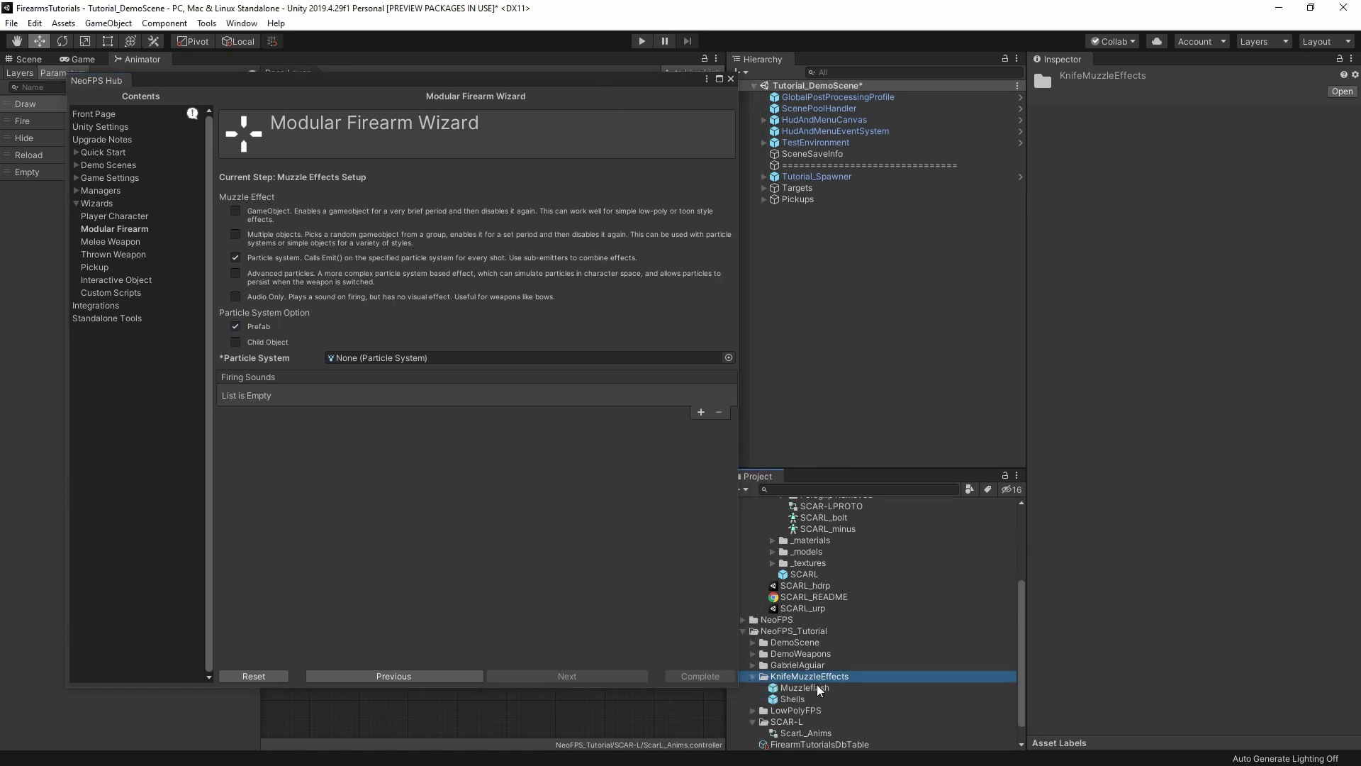
drag(811, 687, 417, 365)
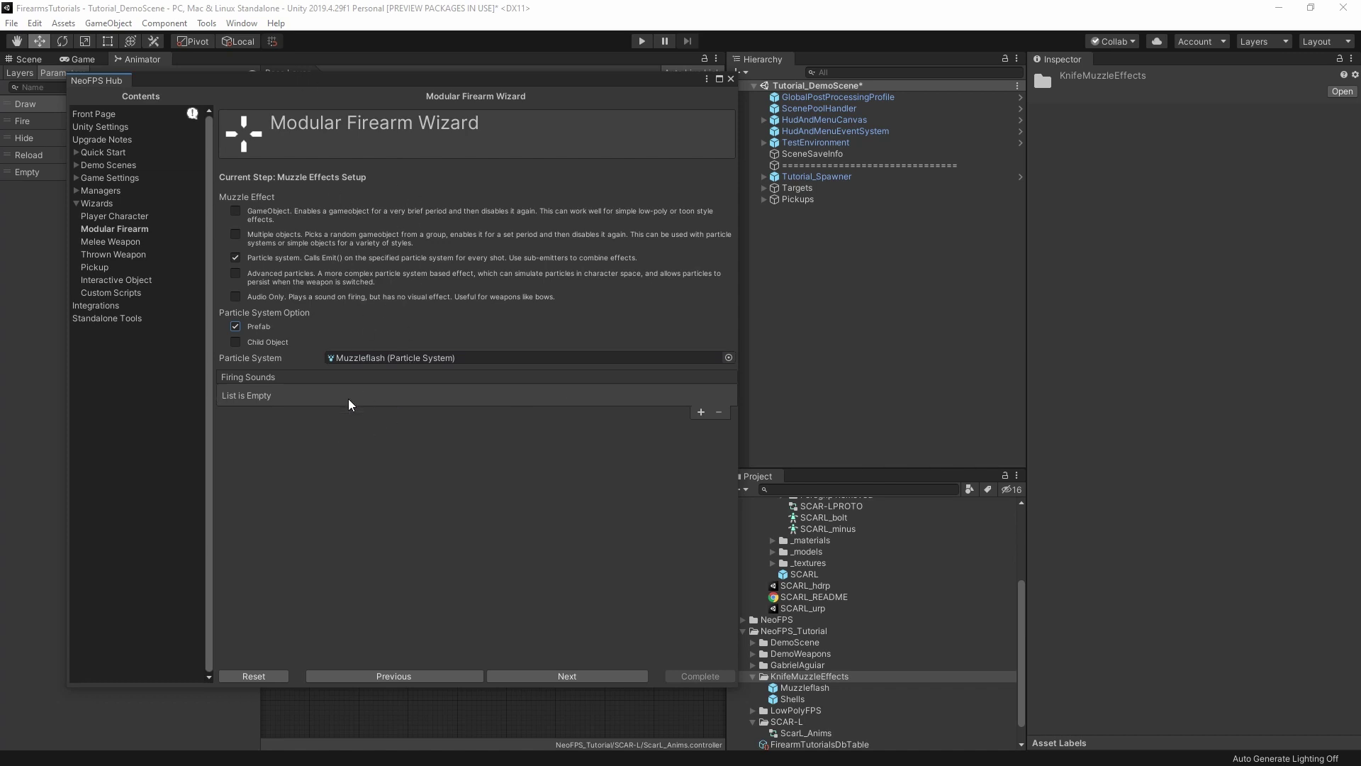
Add a firing sound entry and assign the Audio_Weapon_AssaultRifle_Gunshot01 clip to it.
click(700, 412)
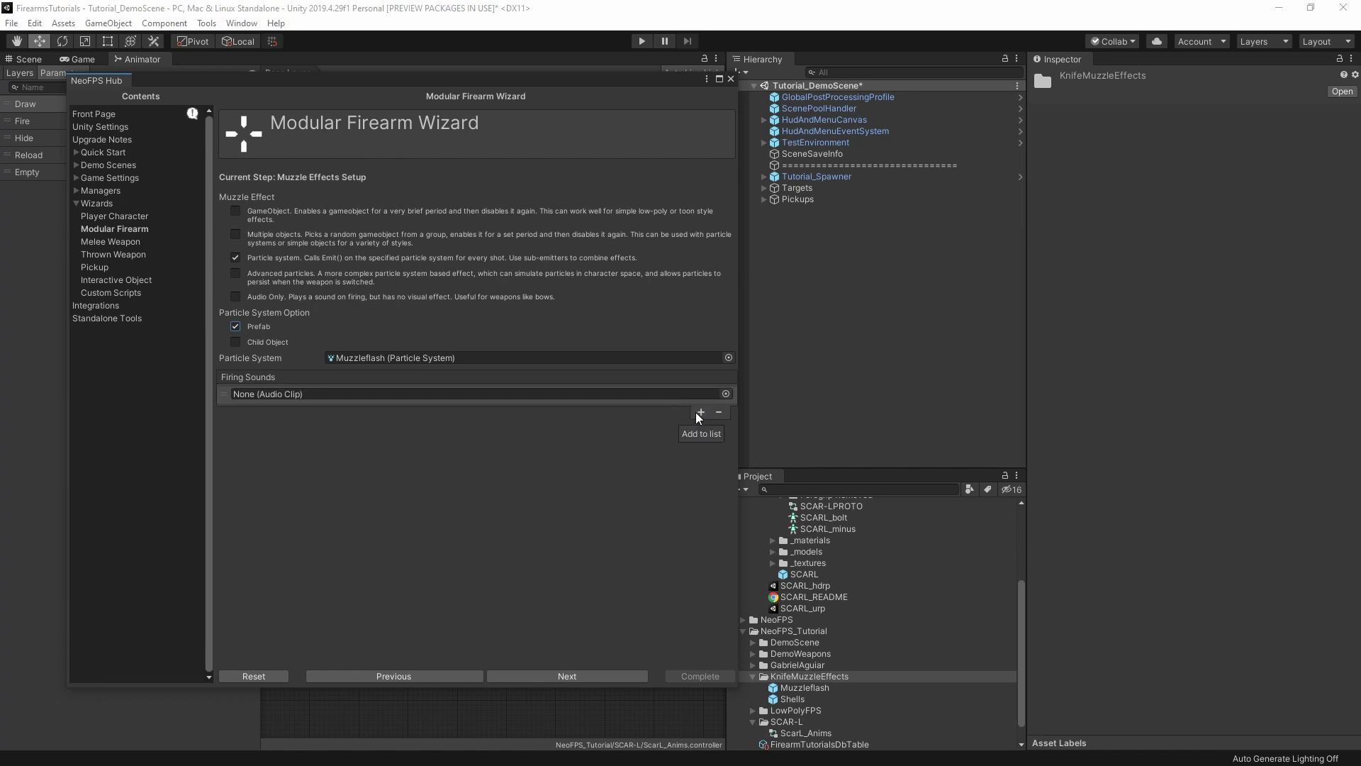
click(726, 393)
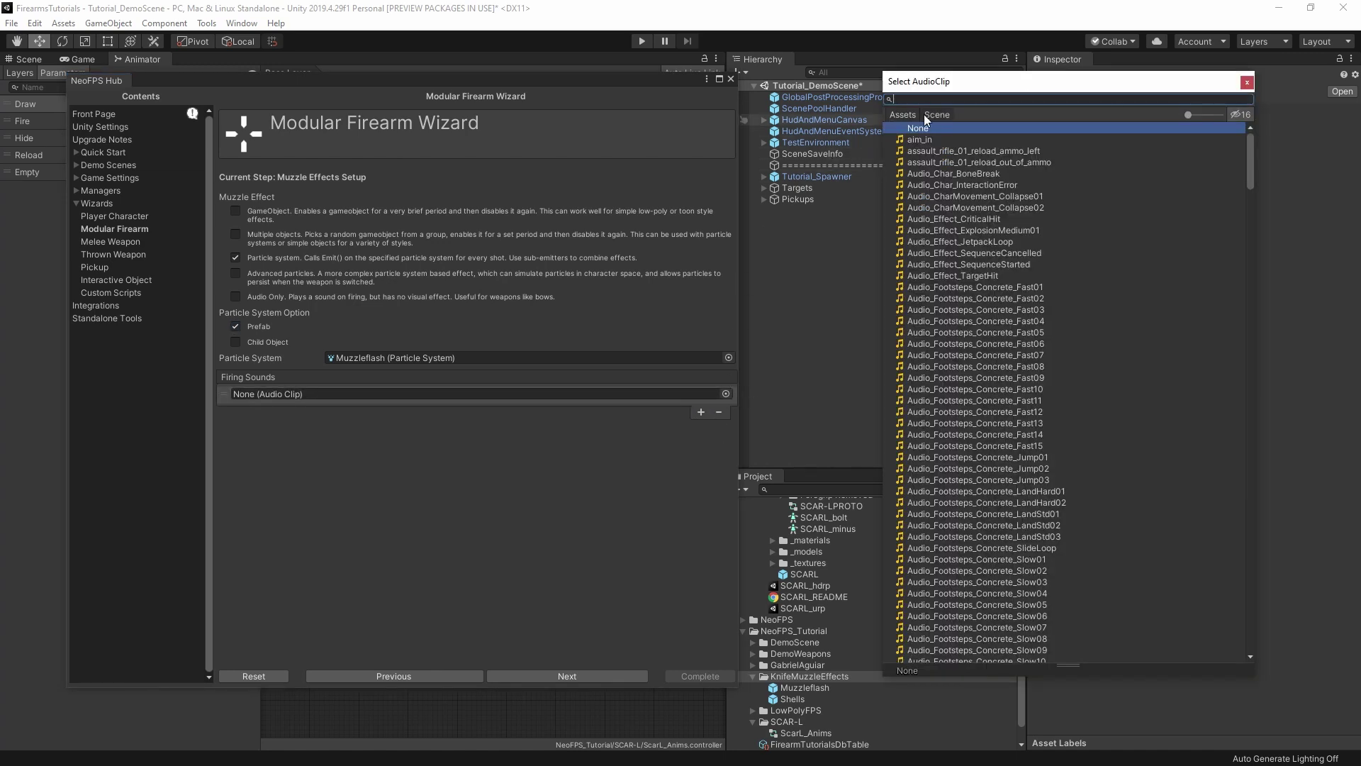
text(assau)
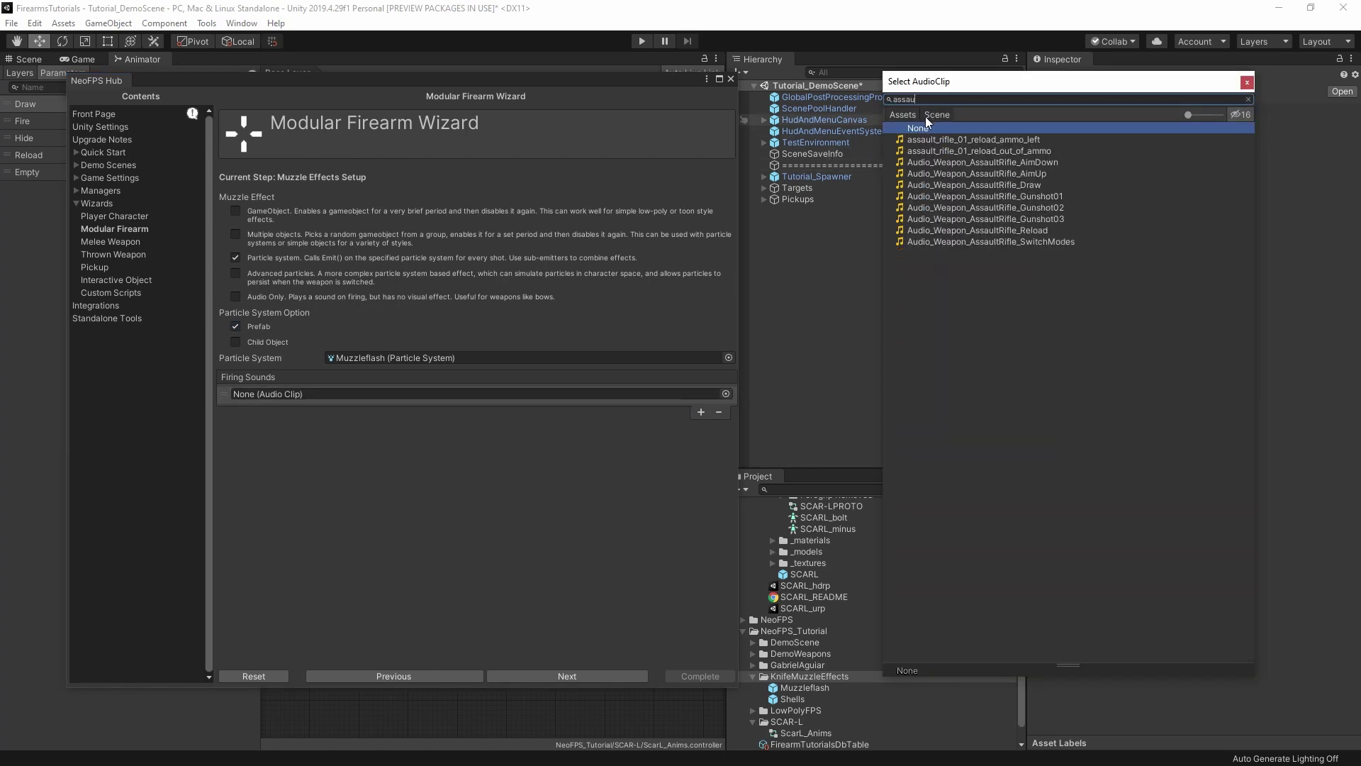
double_click(1057, 198)
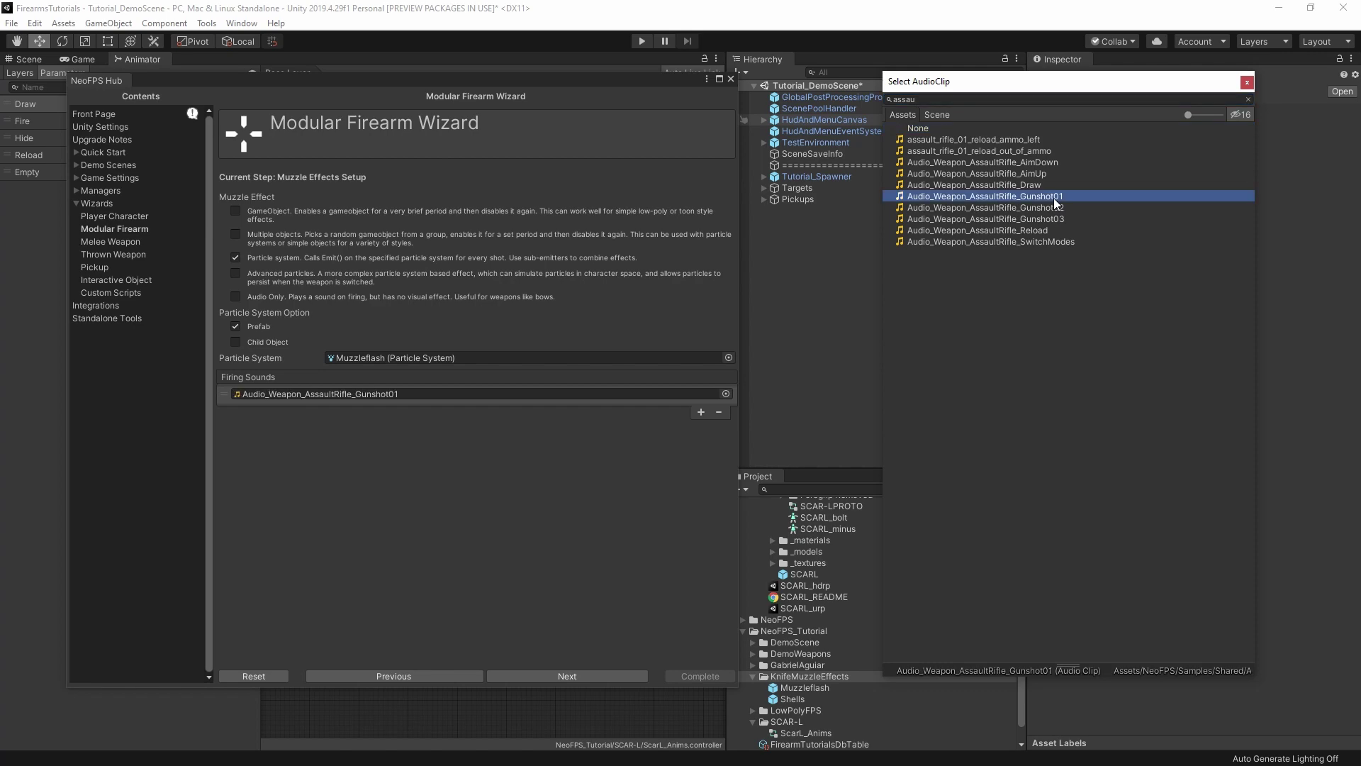
Add two more firing sounds, Audio_Weapon_AssaultRifle_Gunshot02 and Gunshot03, and continue to Ammo Type & Reload Setup.
click(700, 411)
click(701, 429)
click(725, 411)
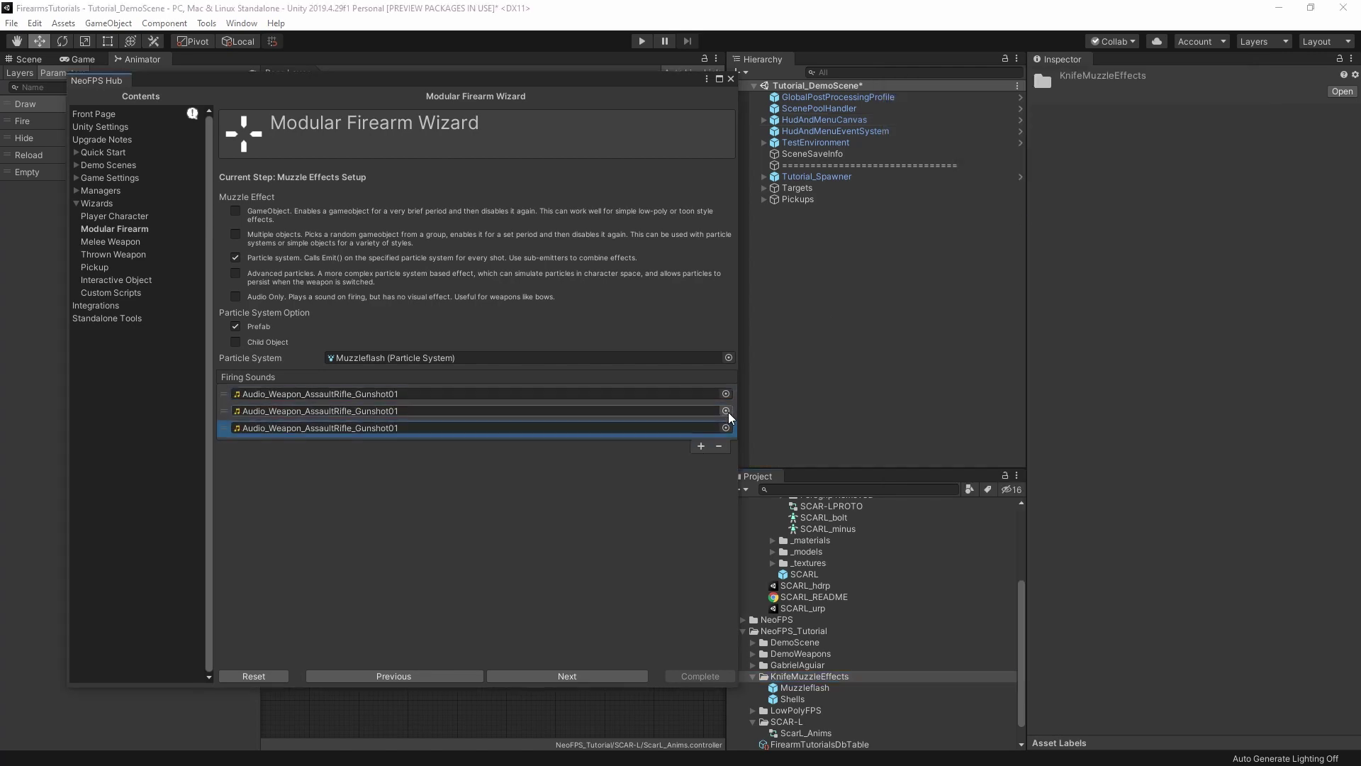
click(1026, 395)
key(Return)
click(725, 428)
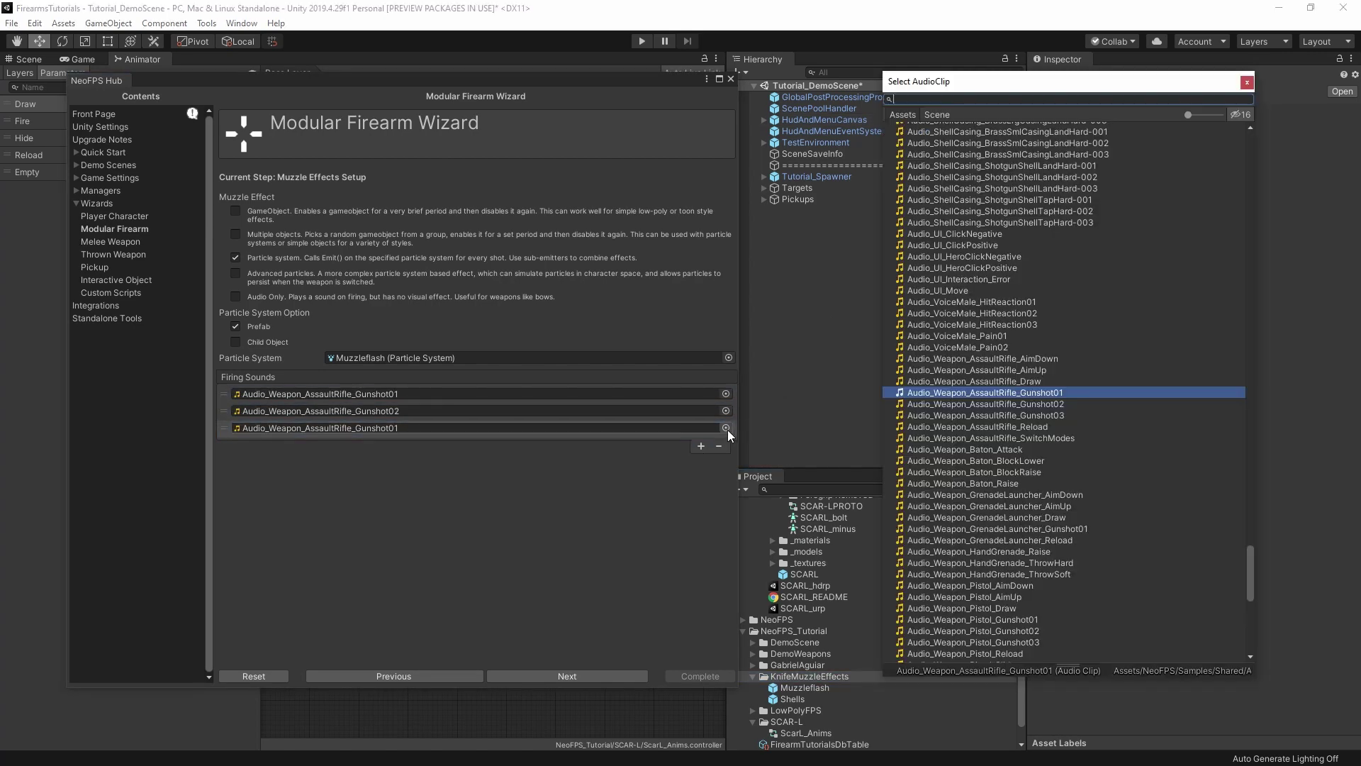
click(1030, 421)
key(Return)
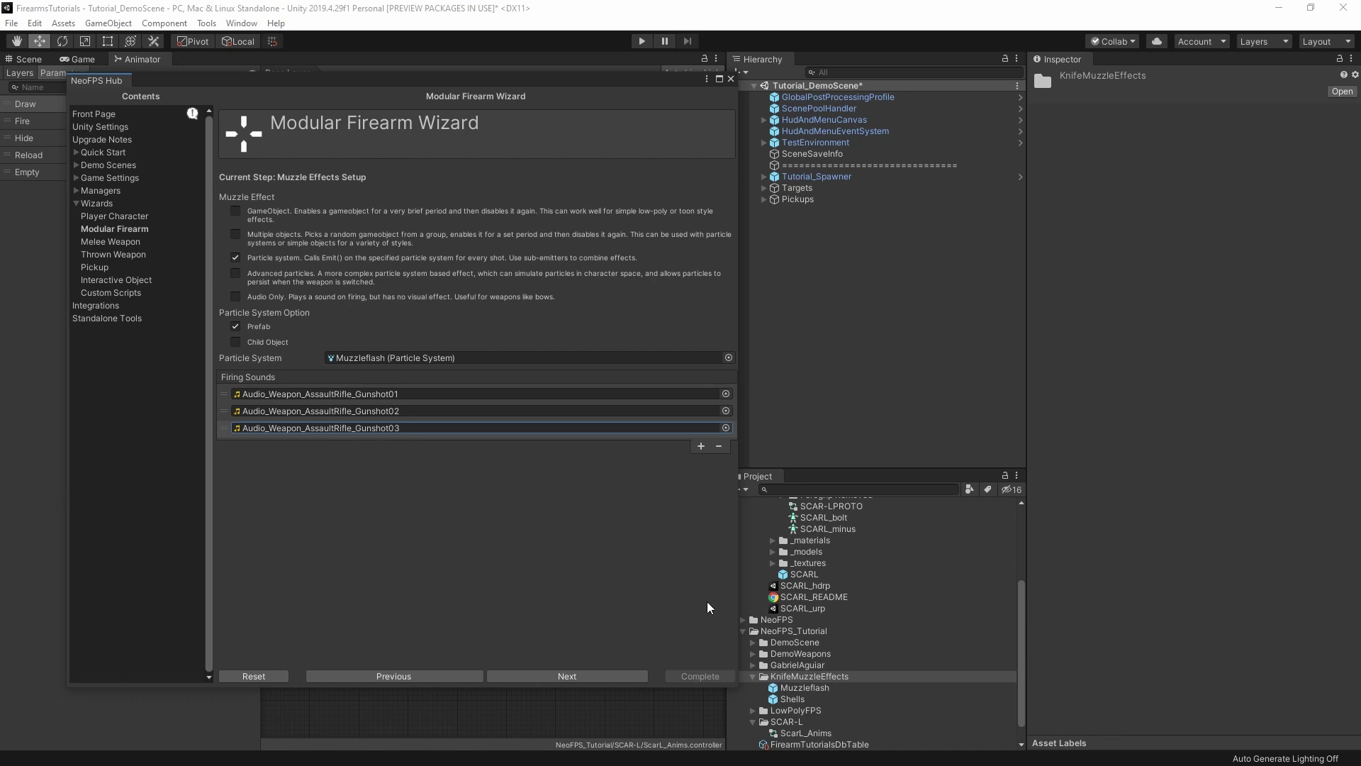
click(599, 678)
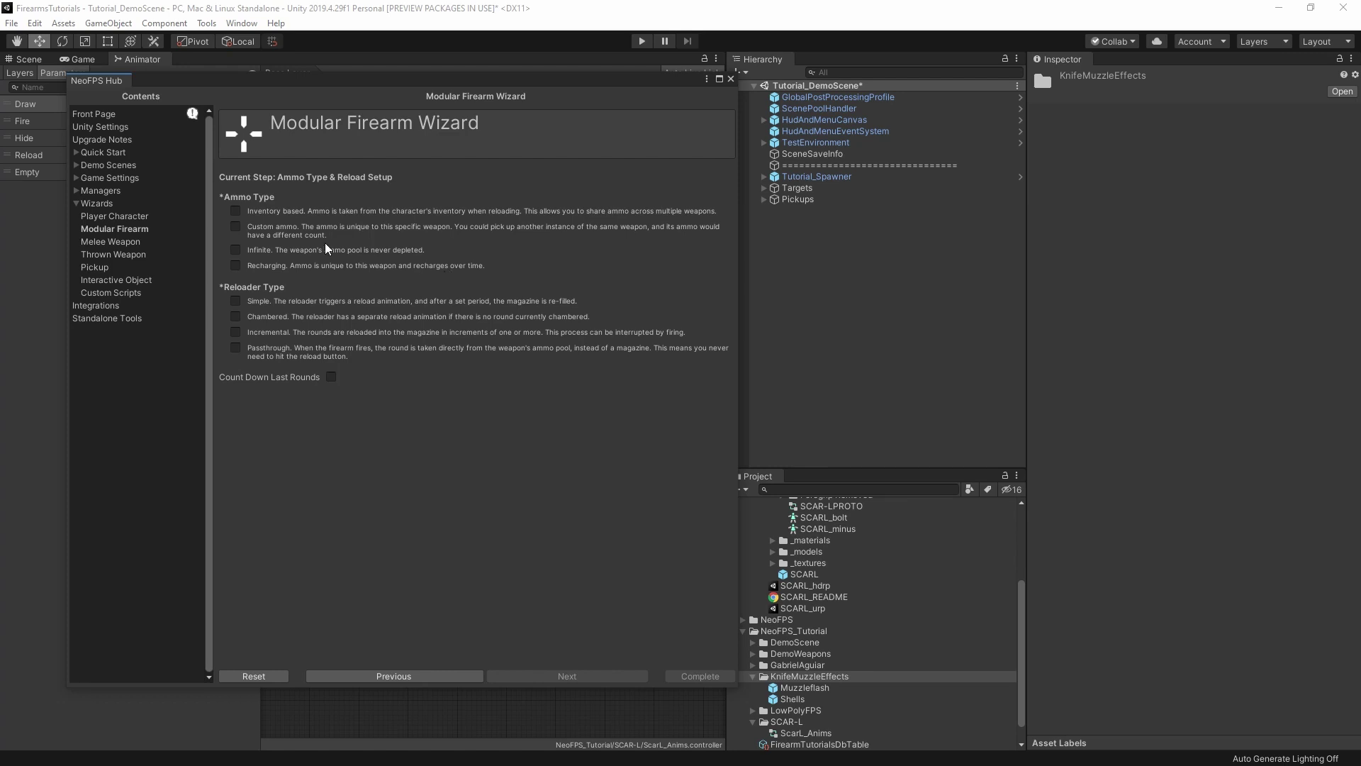
Make the ammo inventory based and pick AmmoType_556mm as the shared ammo type.
click(236, 212)
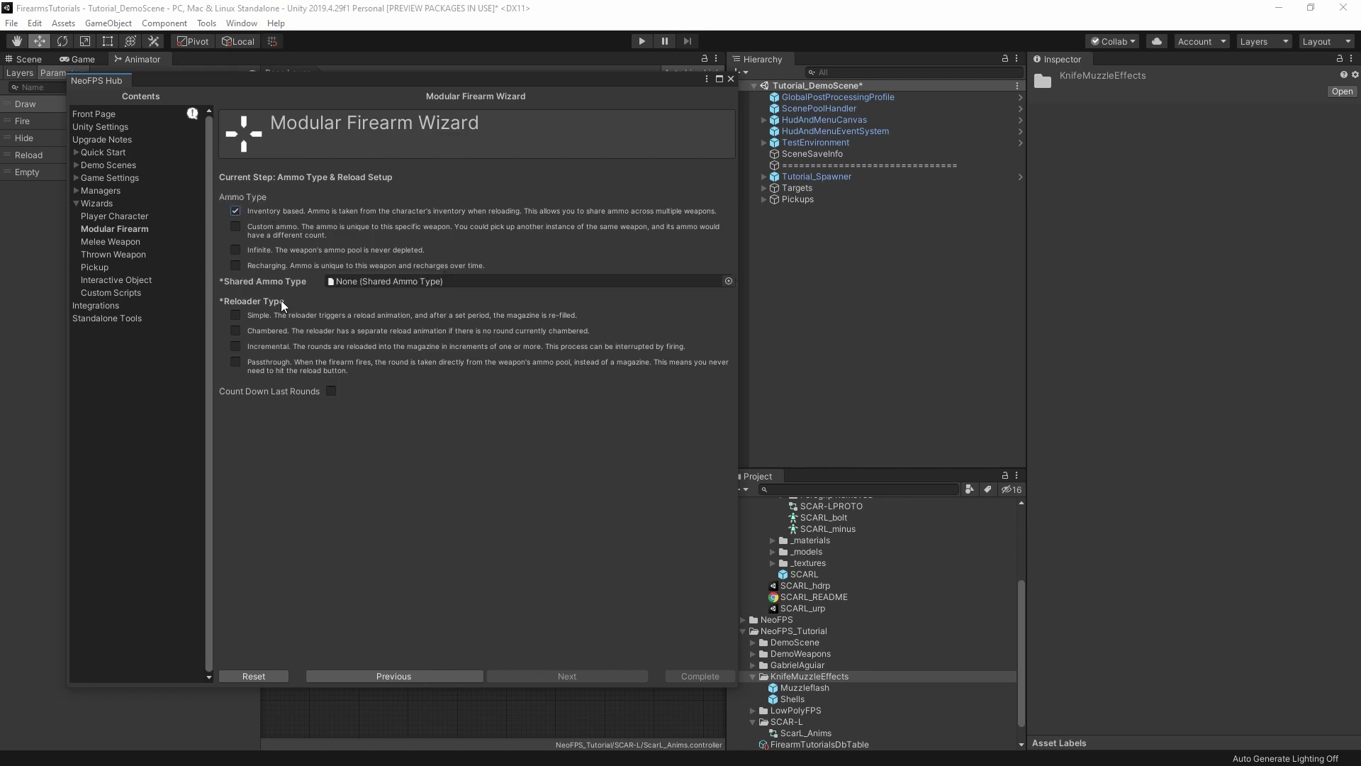
click(731, 284)
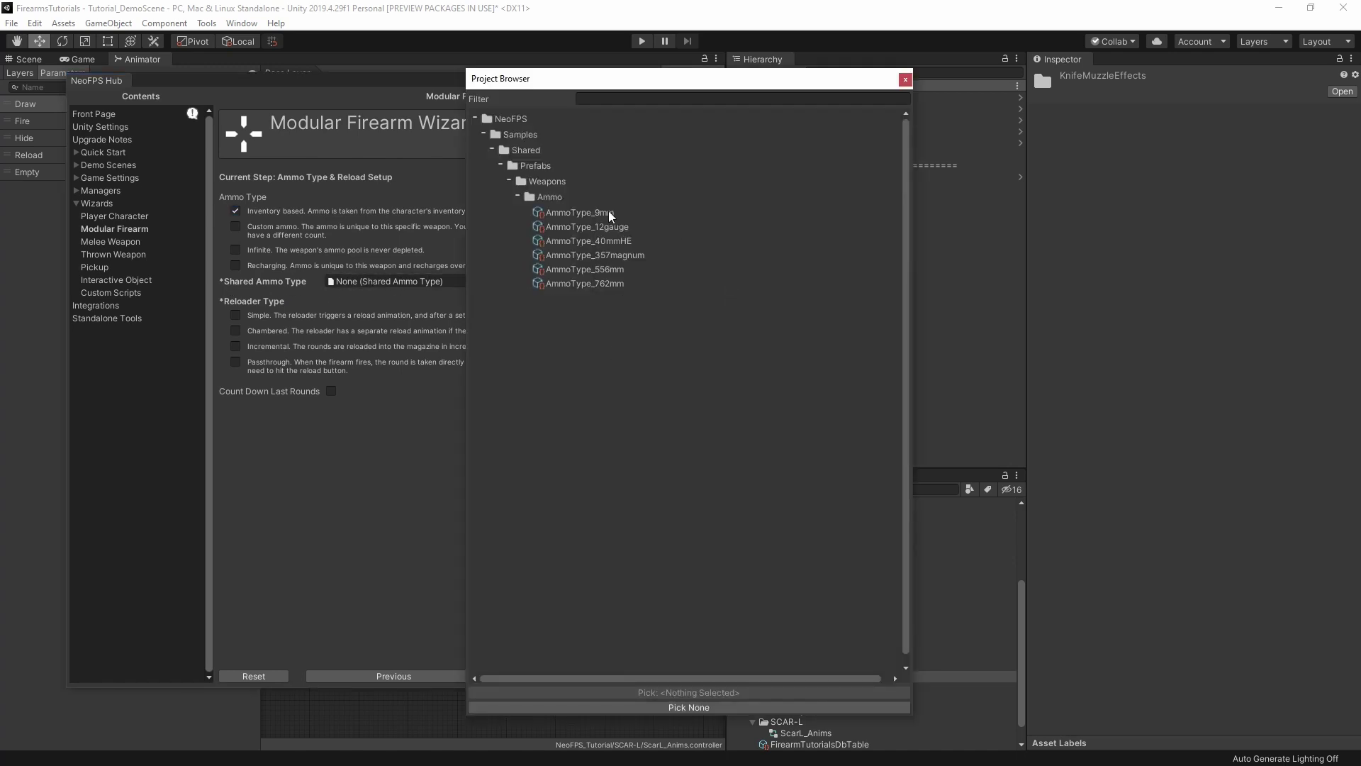
double_click(589, 268)
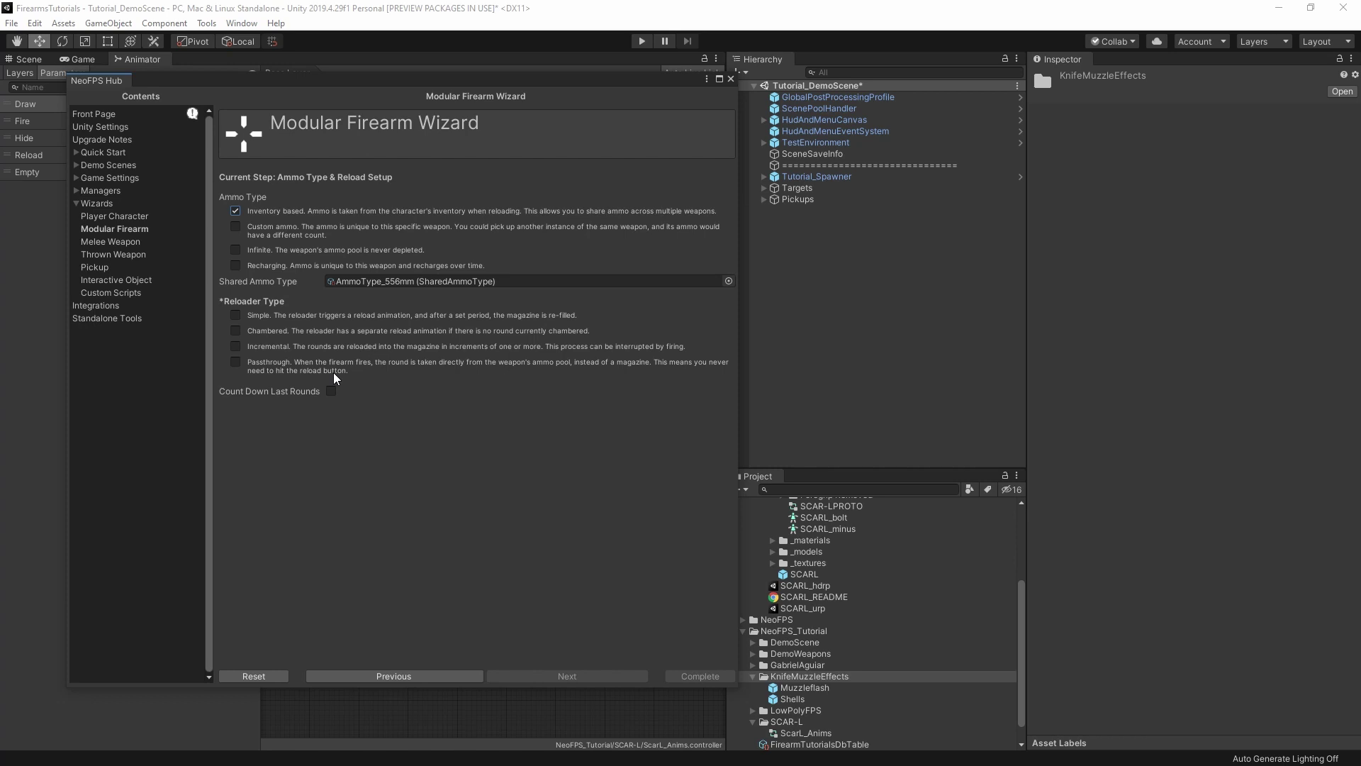
Choose the Chambered reloader and assign Audio_Weapon_AssaultRifle_Reload as its reload audio.
click(234, 331)
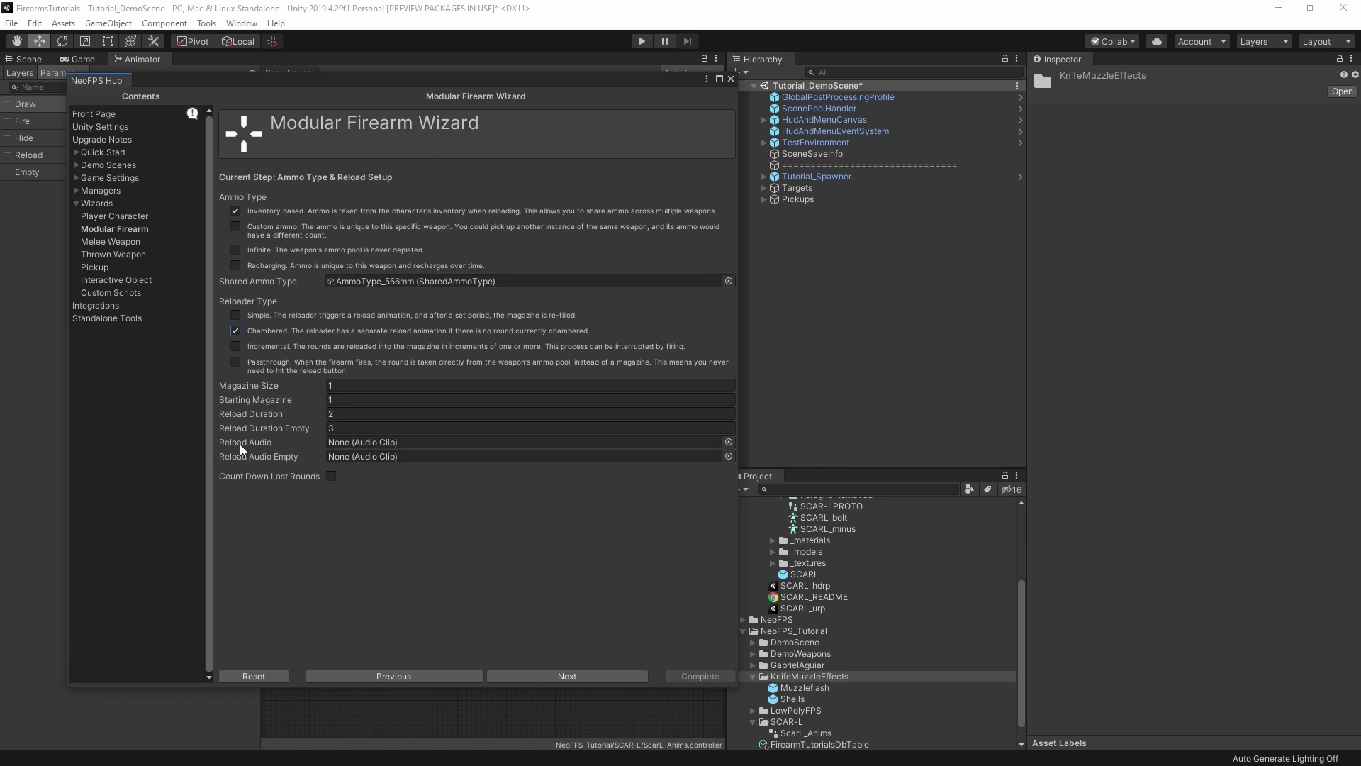
click(729, 442)
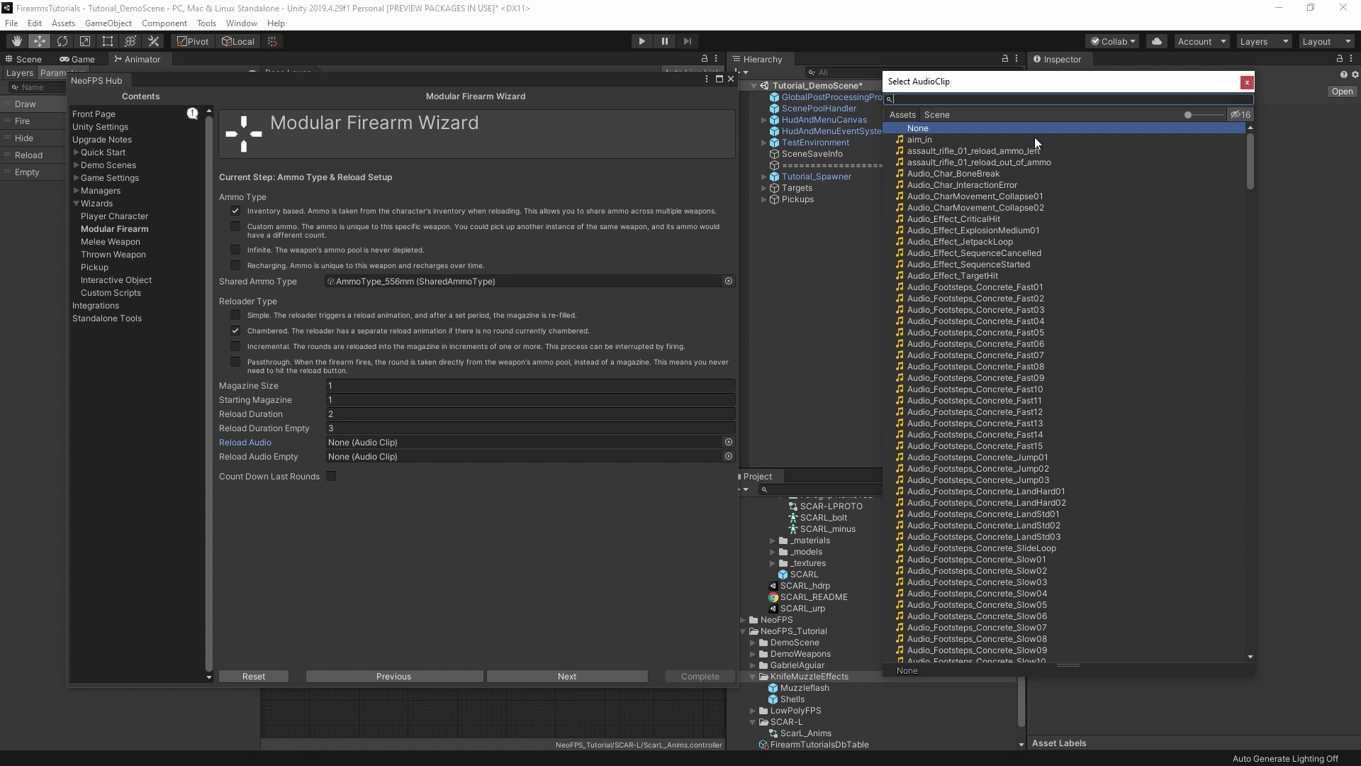
text(assau)
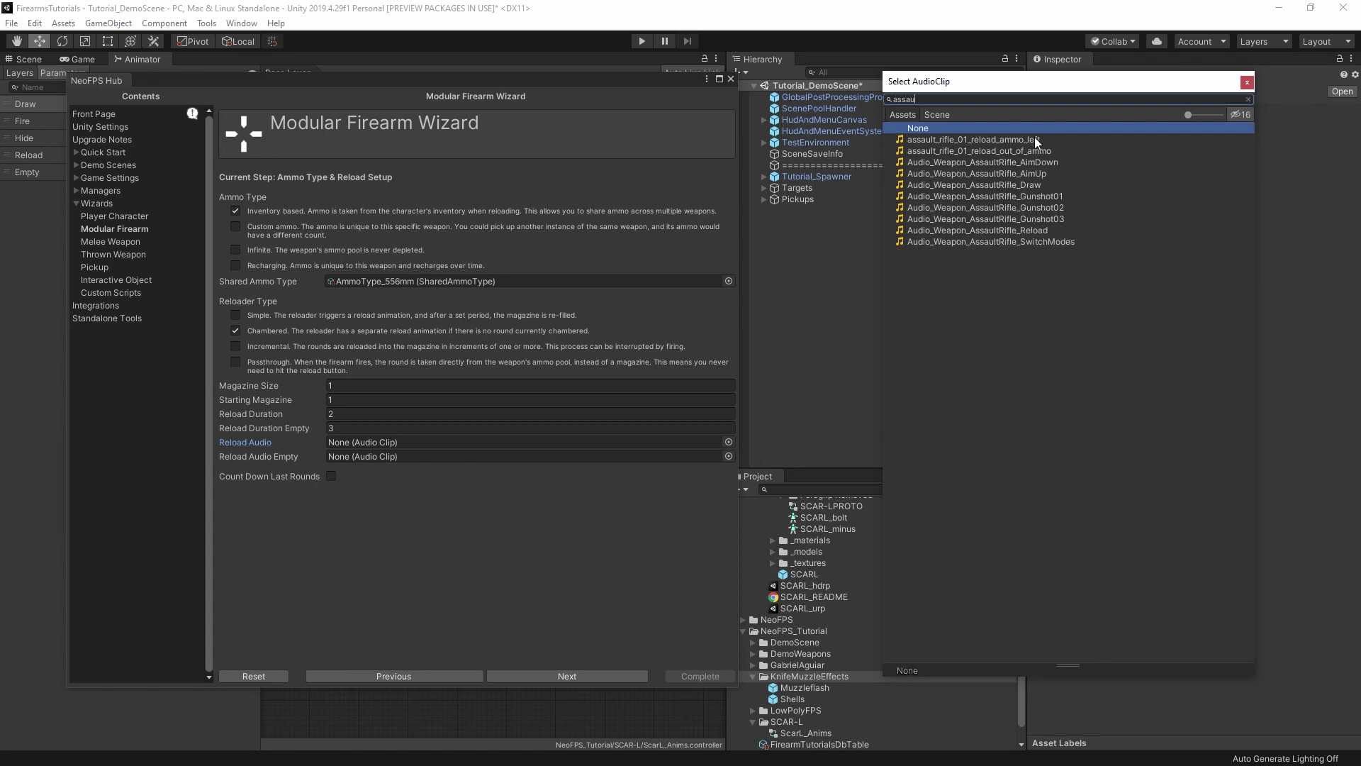
click(1066, 230)
double_click(922, 229)
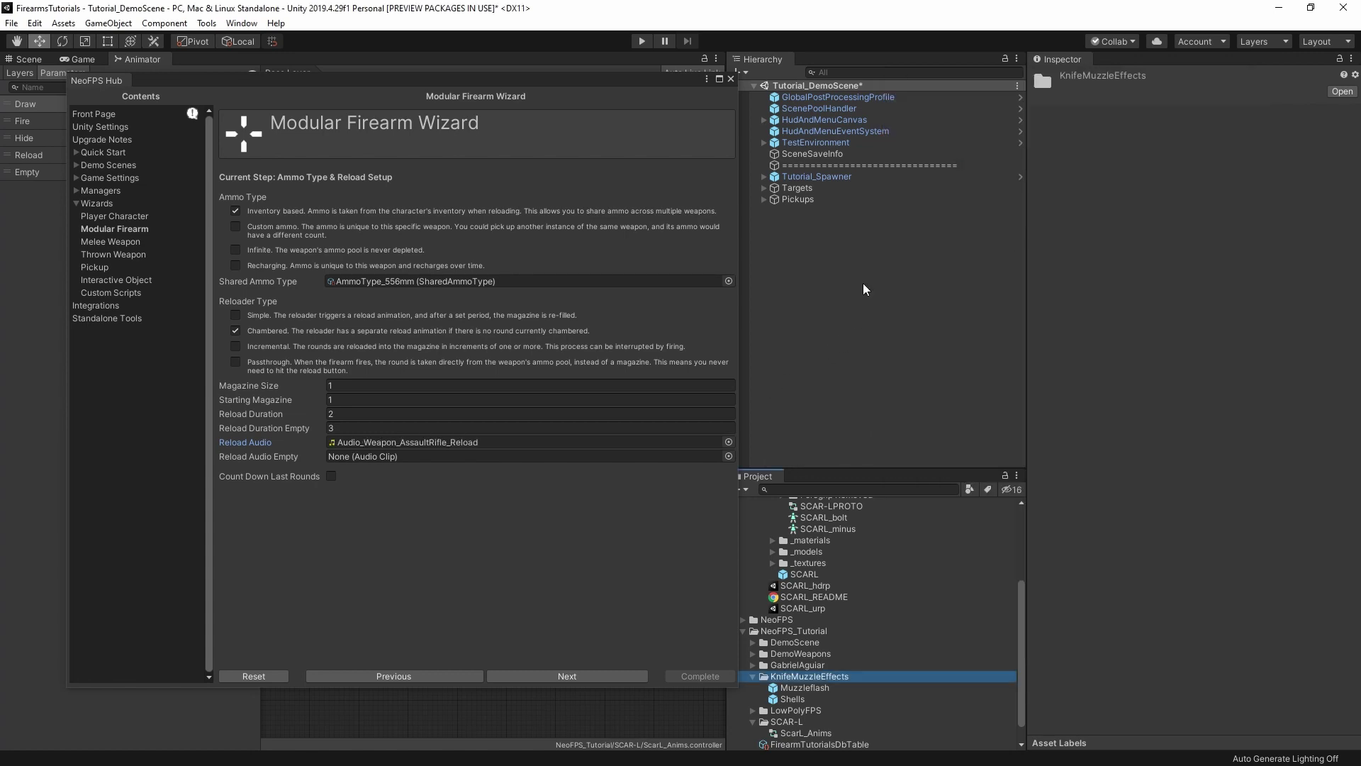
Assign Audio_Weapon_AssaultRifle_Reload as the empty reload audio and continue to Shell Ejector Setup.
click(729, 456)
text(assau)
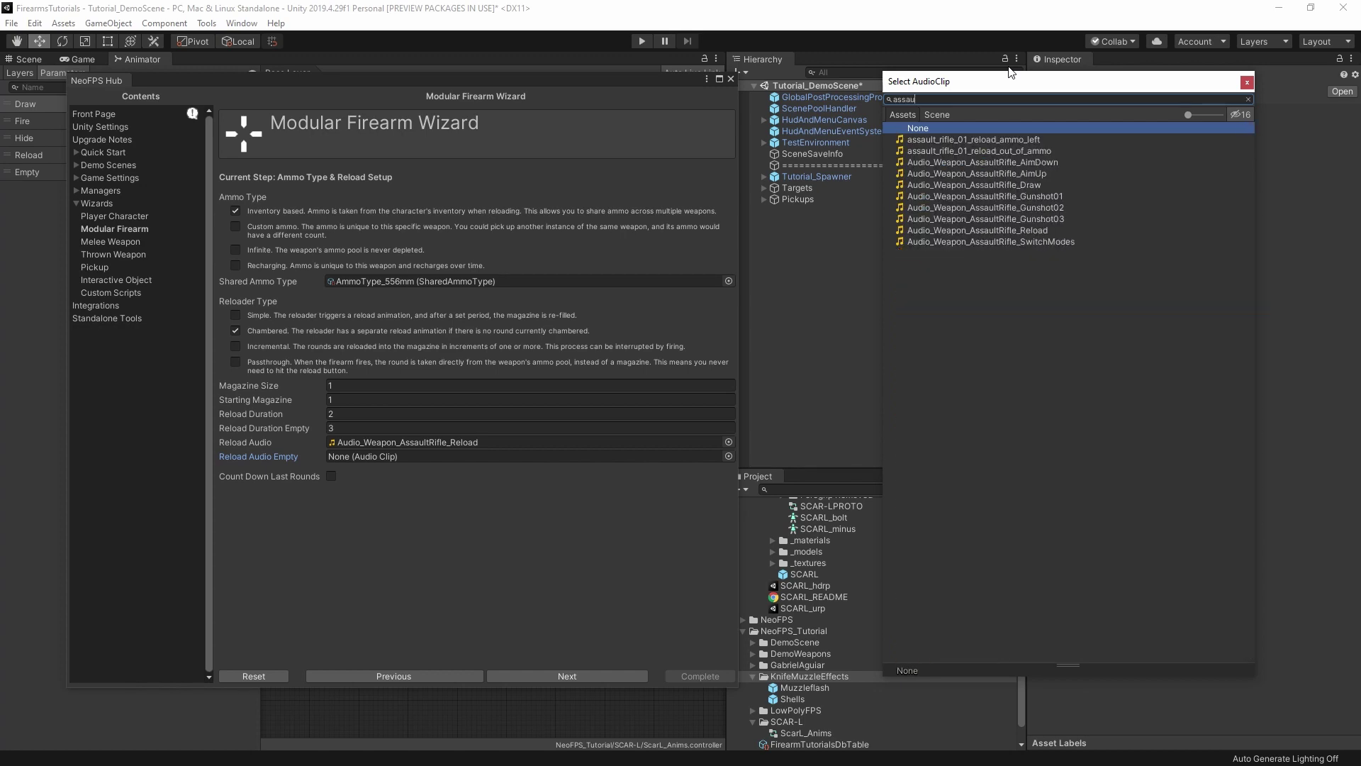
double_click(1032, 230)
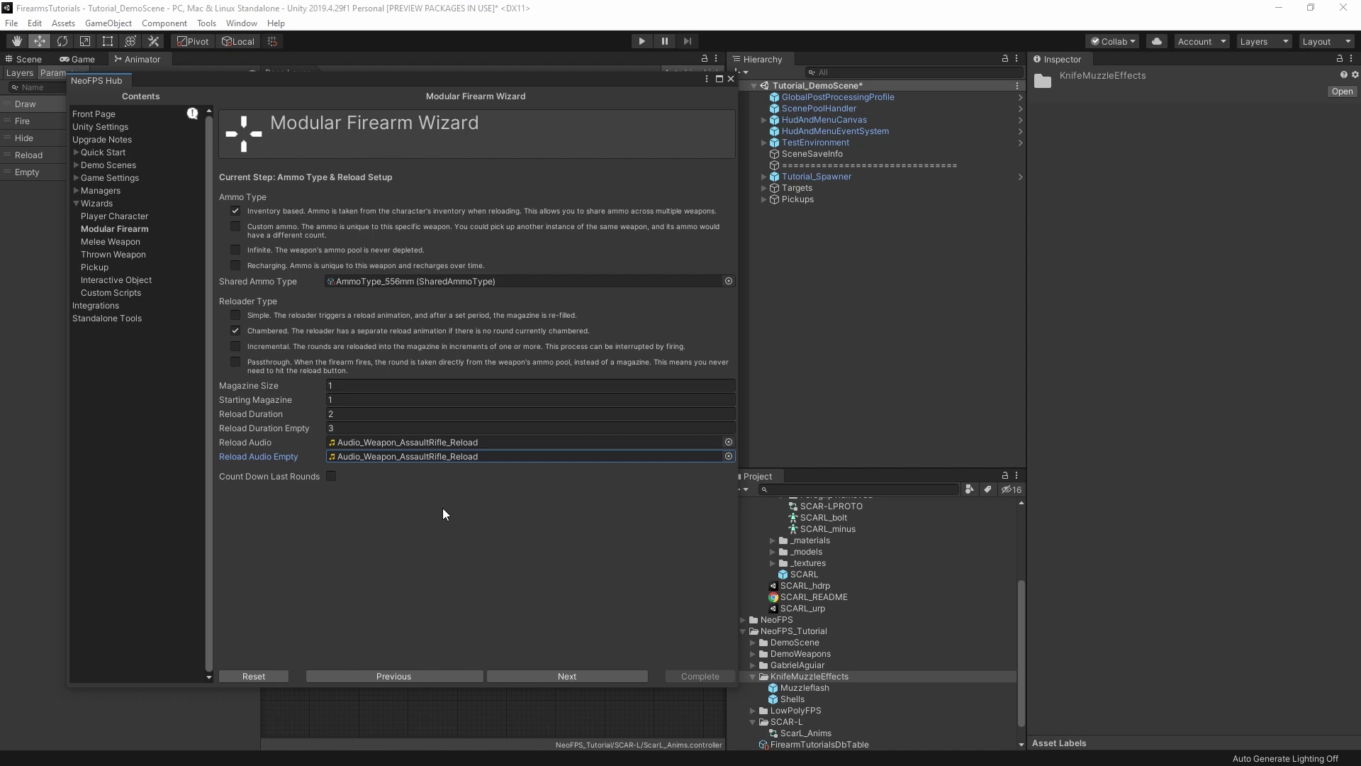
click(565, 677)
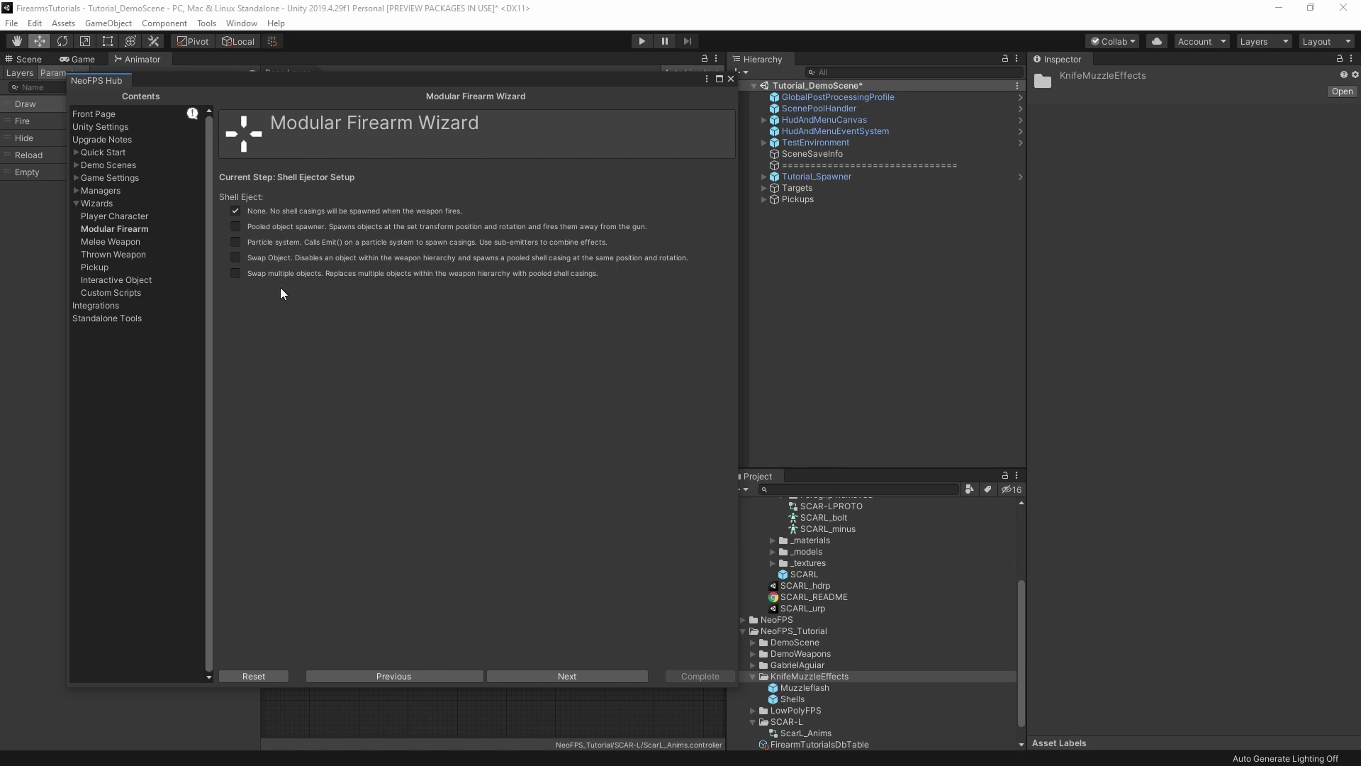
Set shell ejection to Particle system with the Shells prefab and continue to the Aiming Setup step.
click(235, 243)
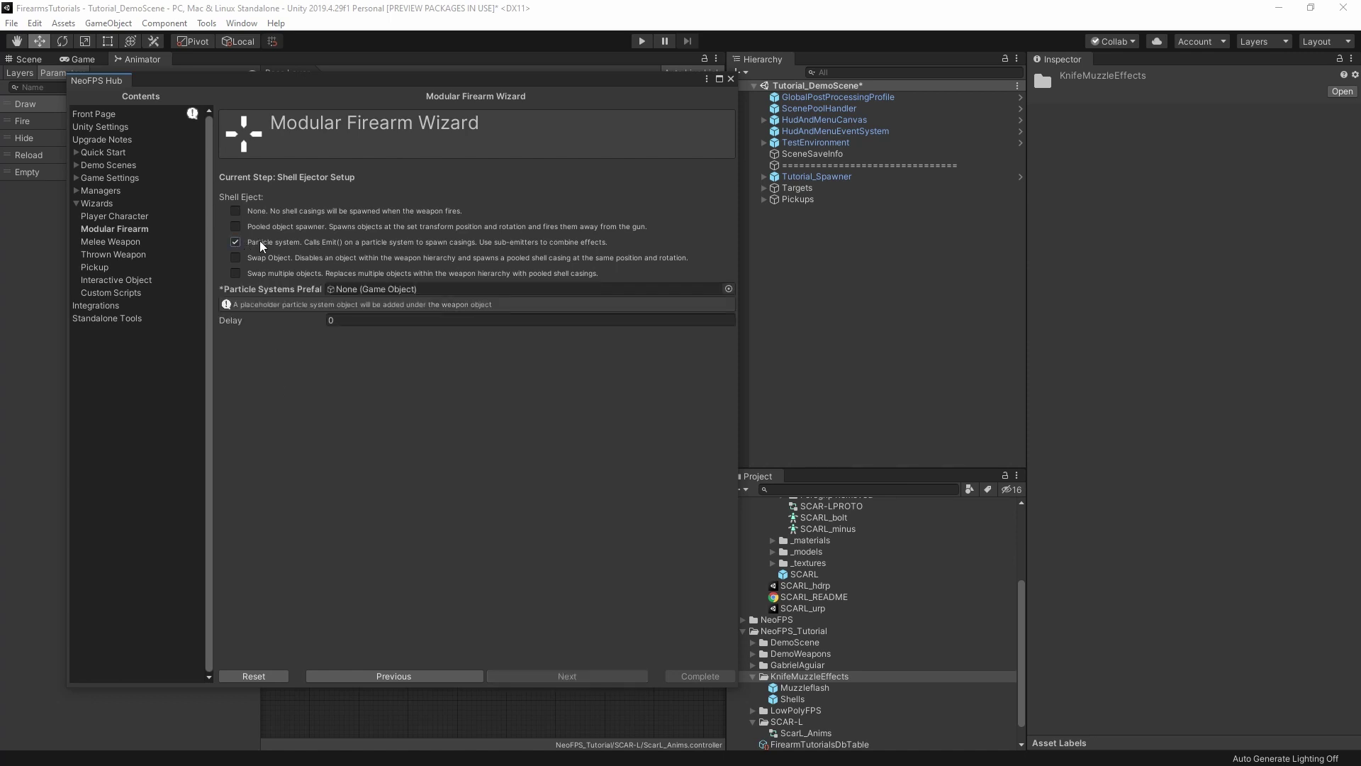
drag(793, 699, 347, 287)
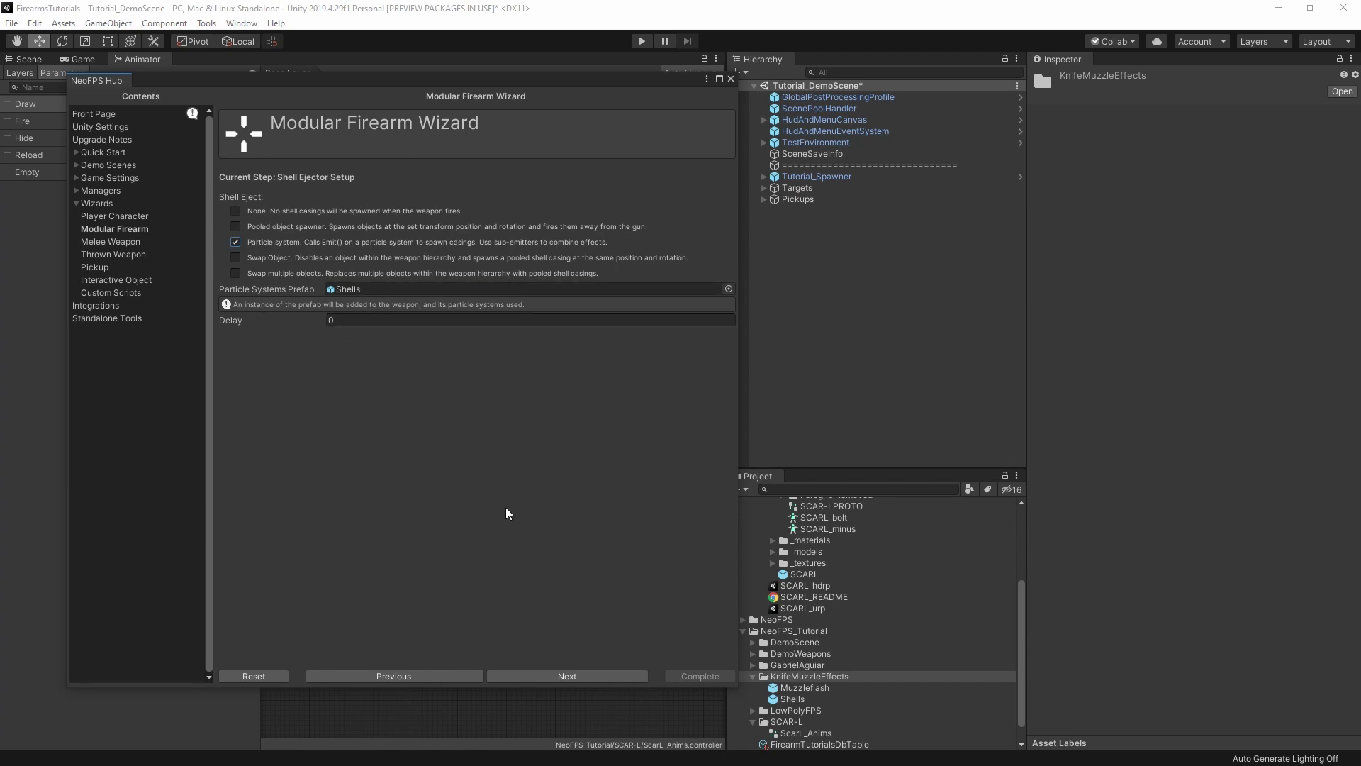
click(564, 677)
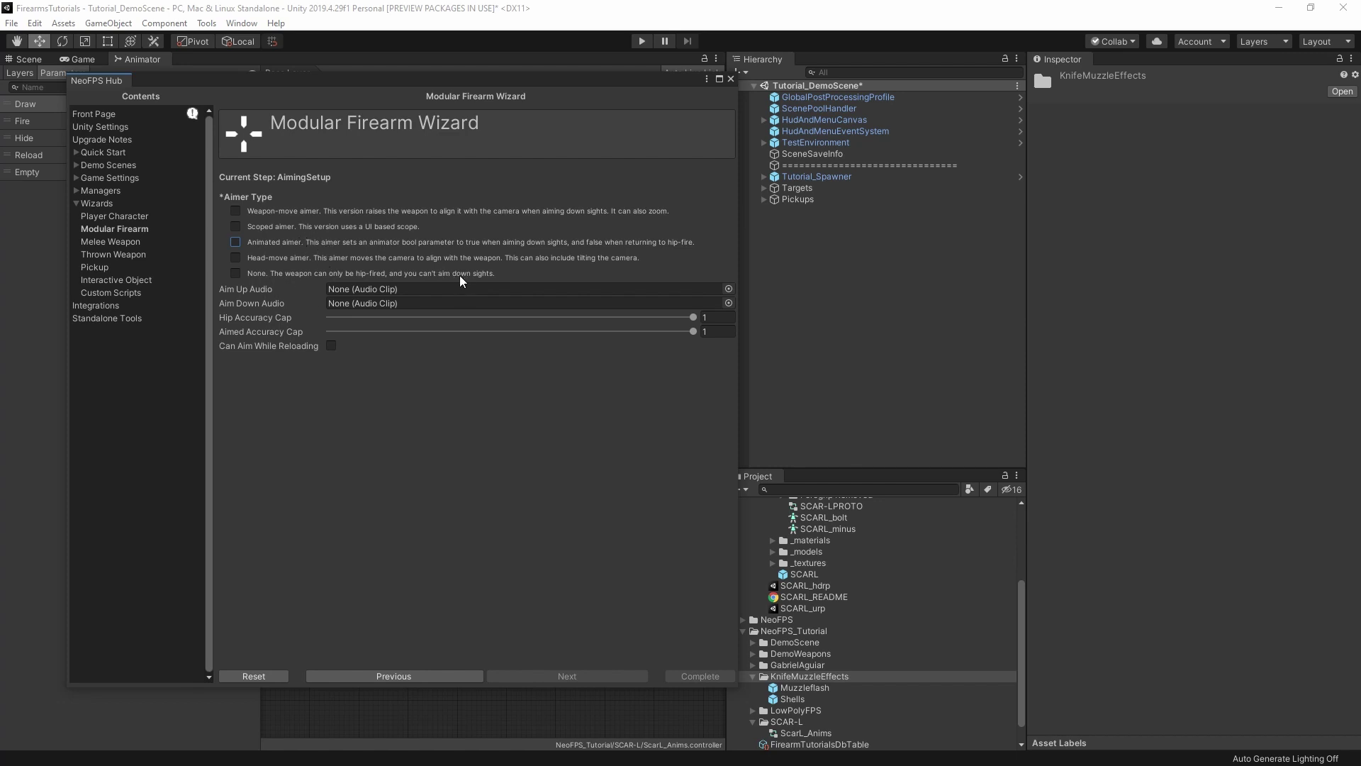
Choose the Weapon-move aimer, disable Block Trigger and continue to the Animations step.
click(235, 212)
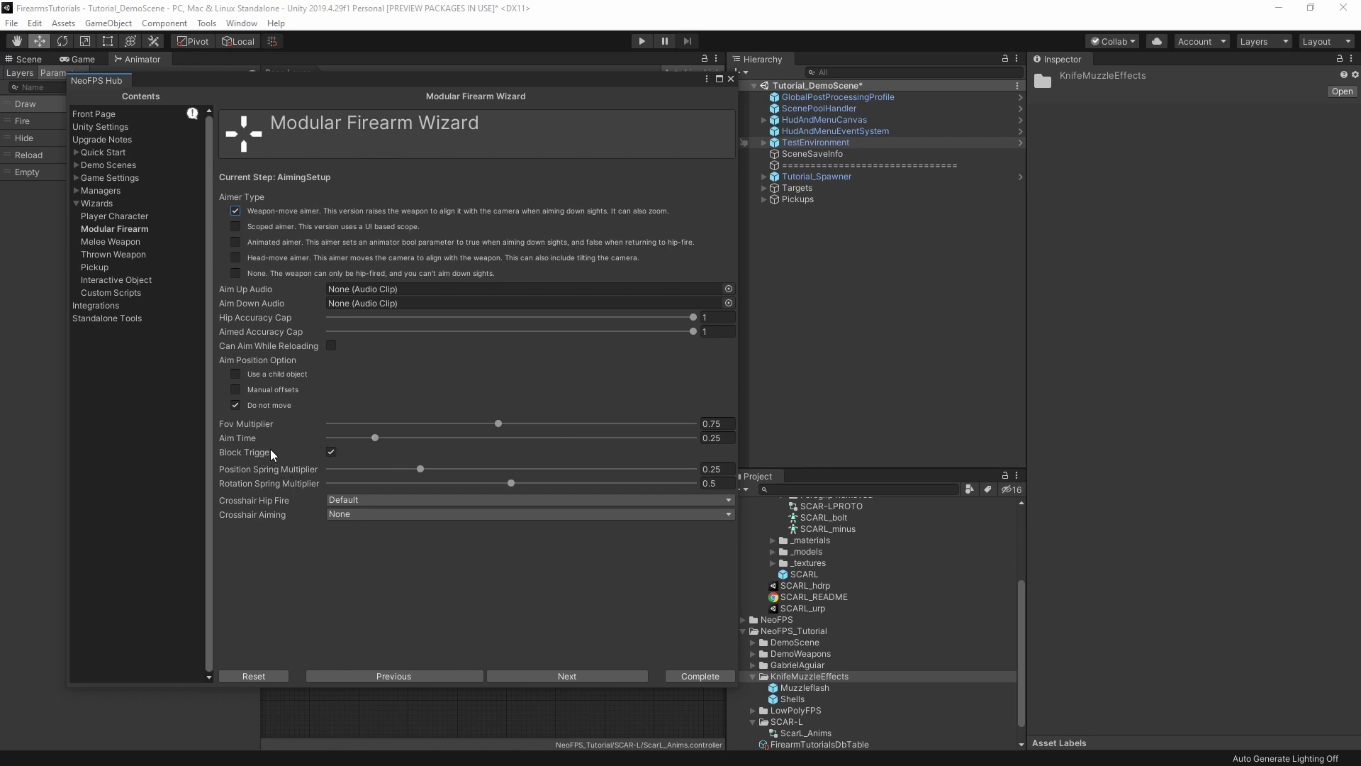
click(331, 453)
mouse_move(316, 453)
click(586, 677)
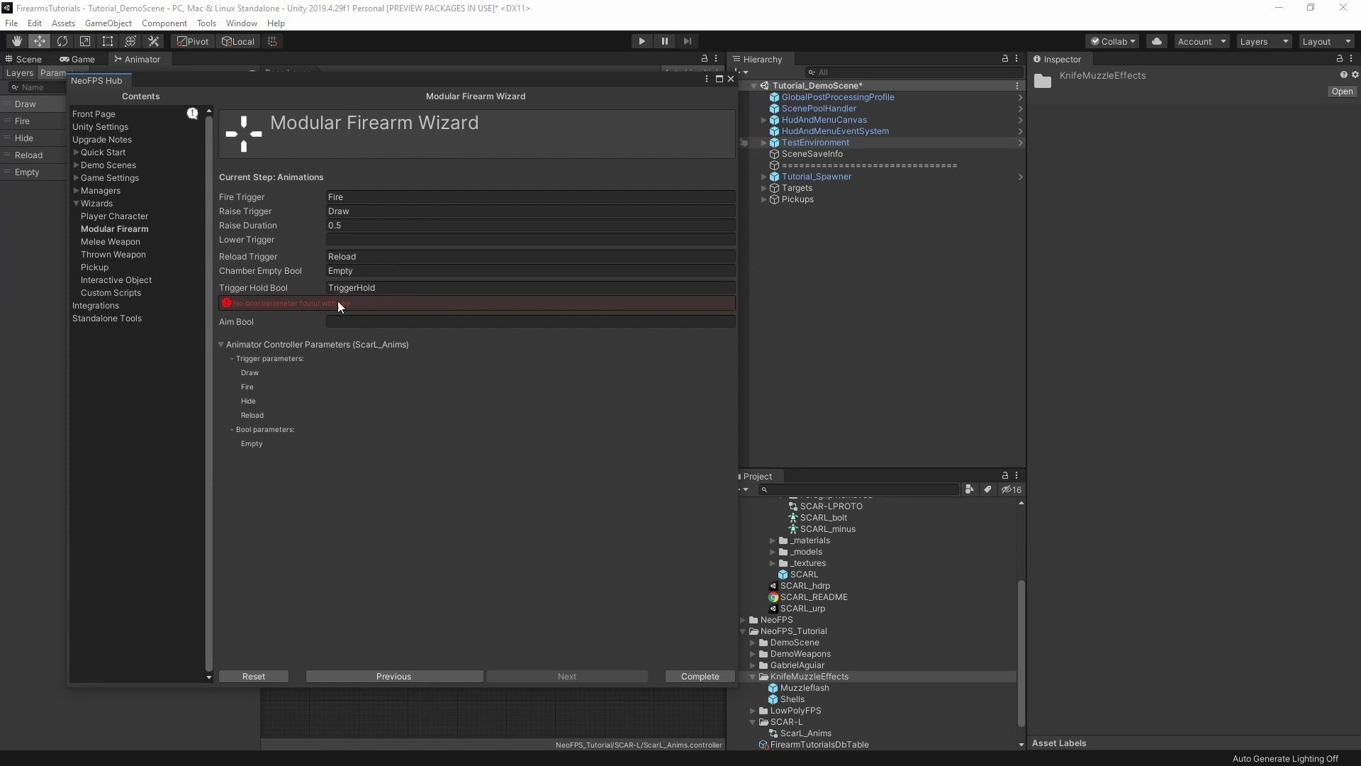
Clear the Trigger Hold Bool parameter, leave Aim Bool empty and complete the wizard setup.
click(405, 296)
key(BackSpace)
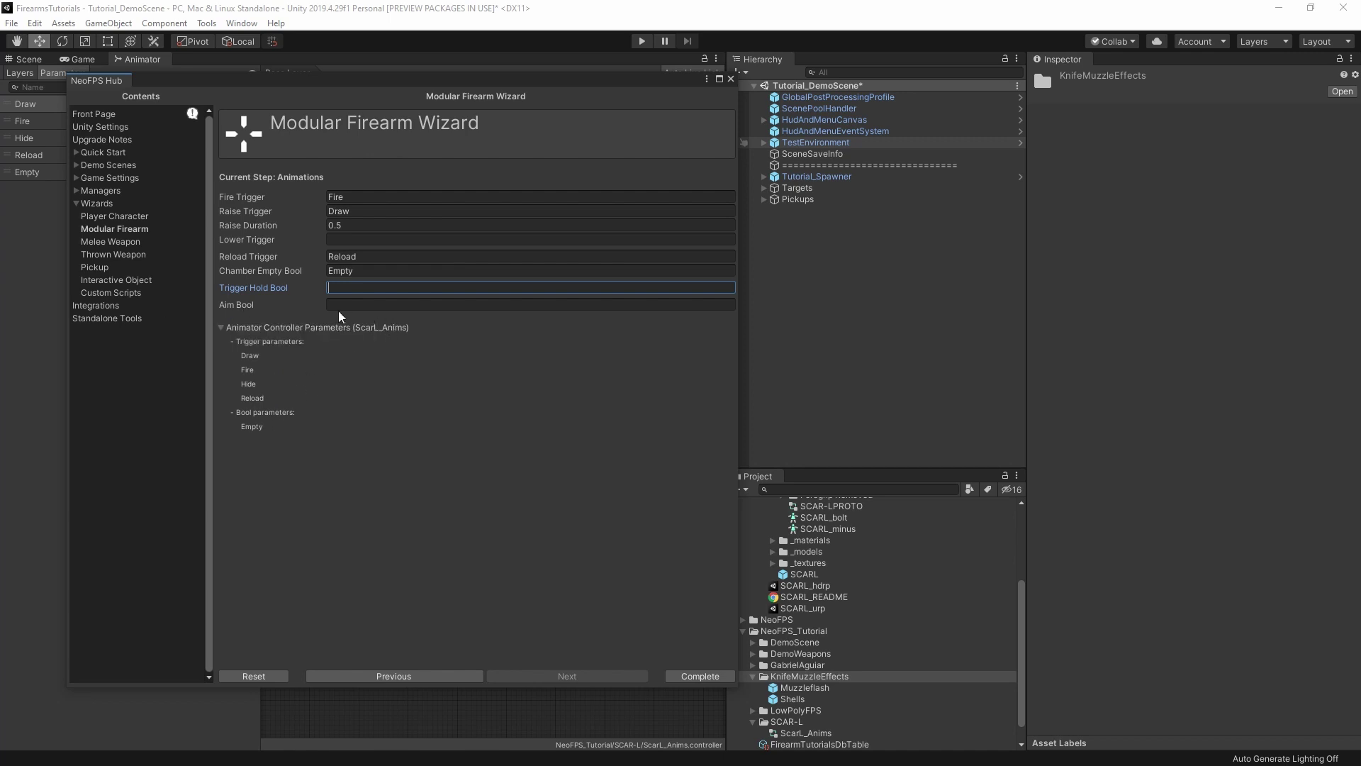
click(381, 305)
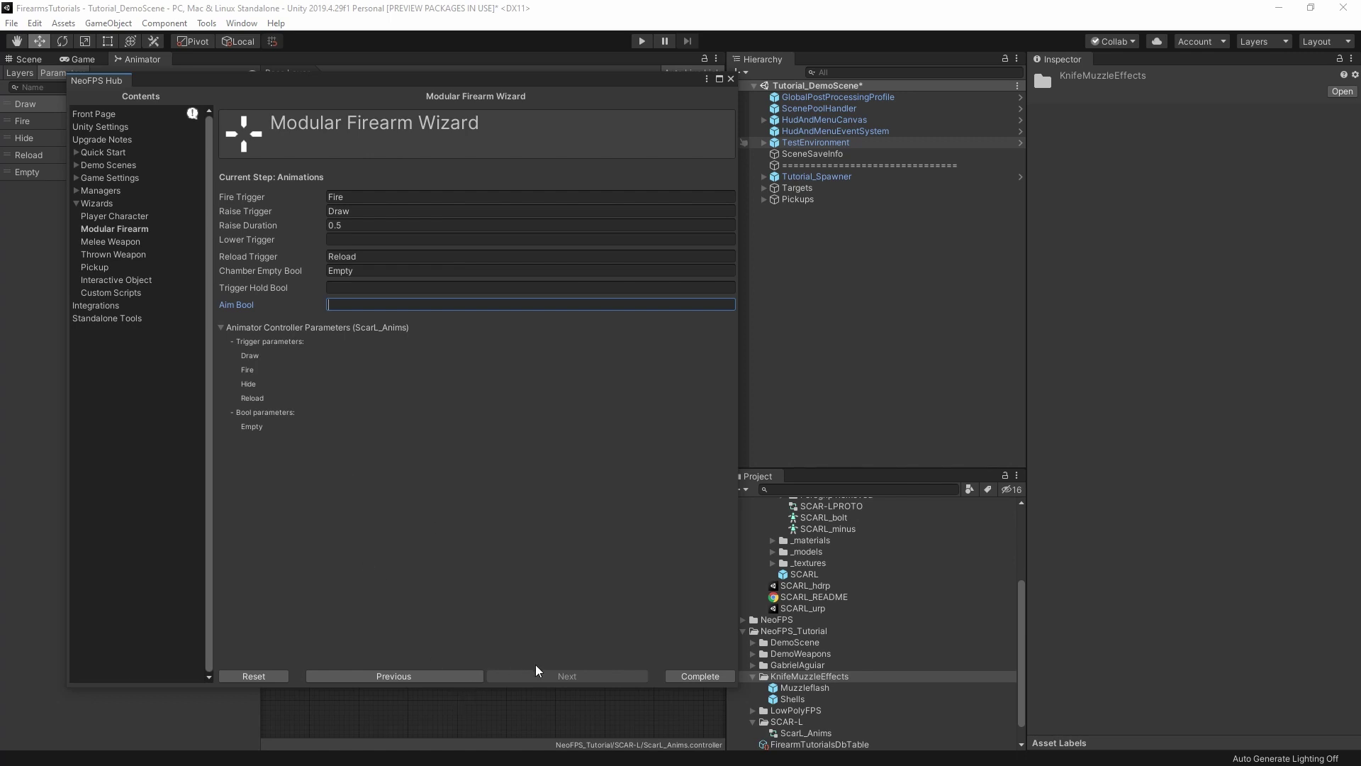
click(690, 677)
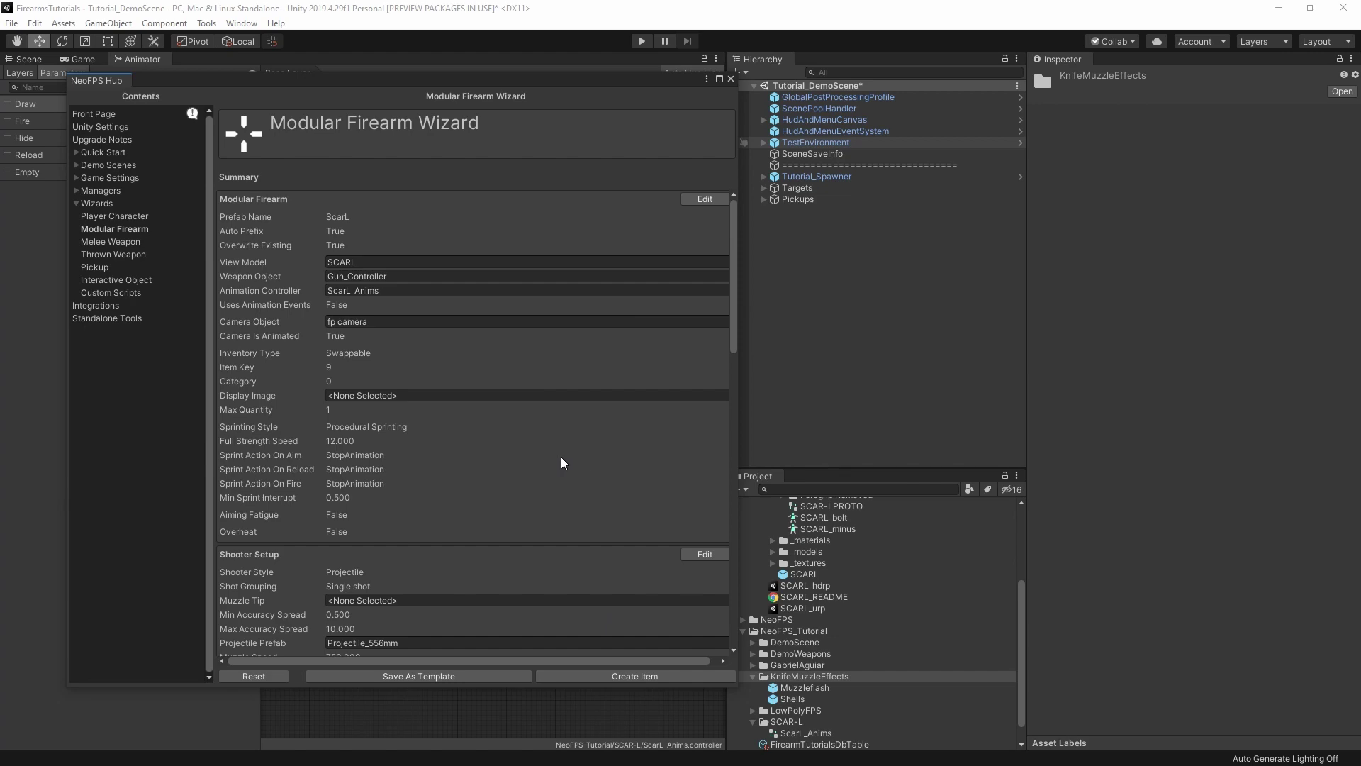
Review the firearm summary and create the item in the NeoFPS_Tutorial/SCAR-L folder.
scroll(584, 355, down, 4)
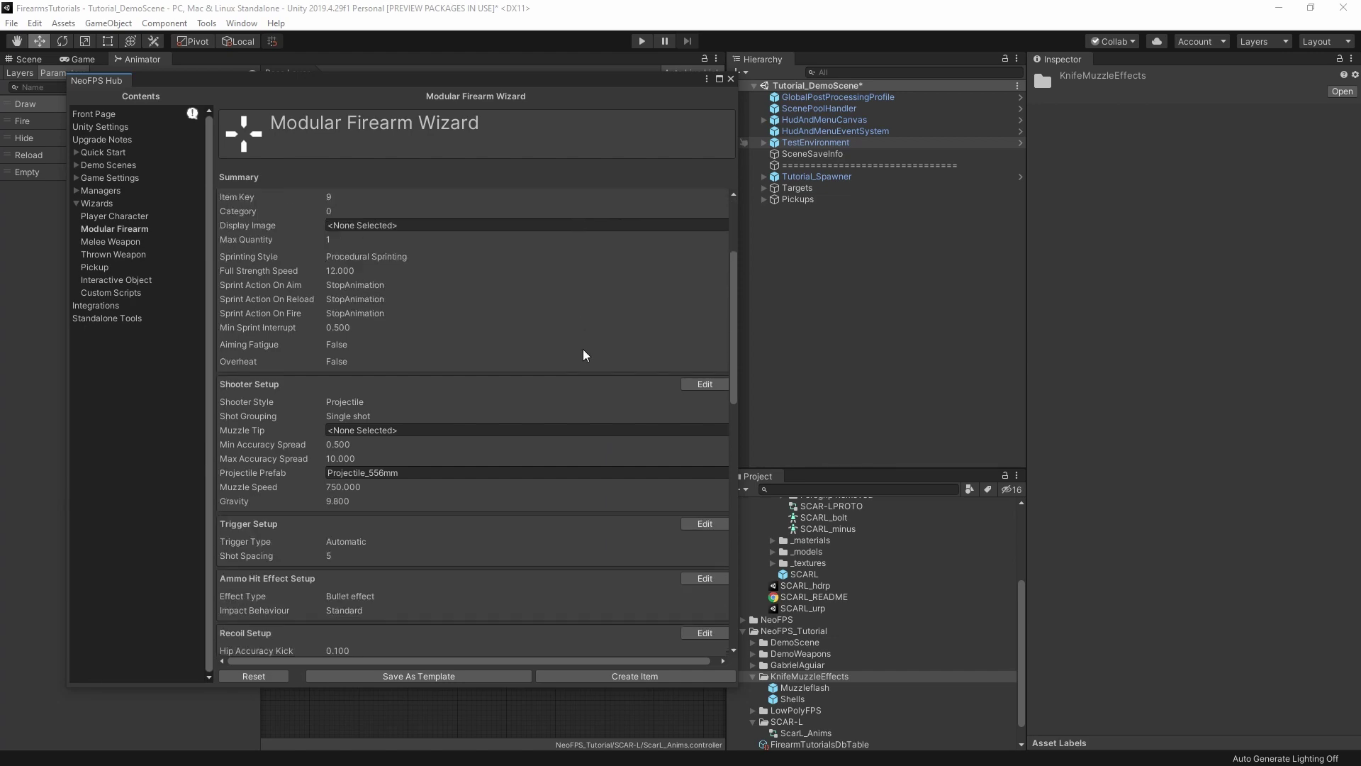
scroll(585, 356, down, 10)
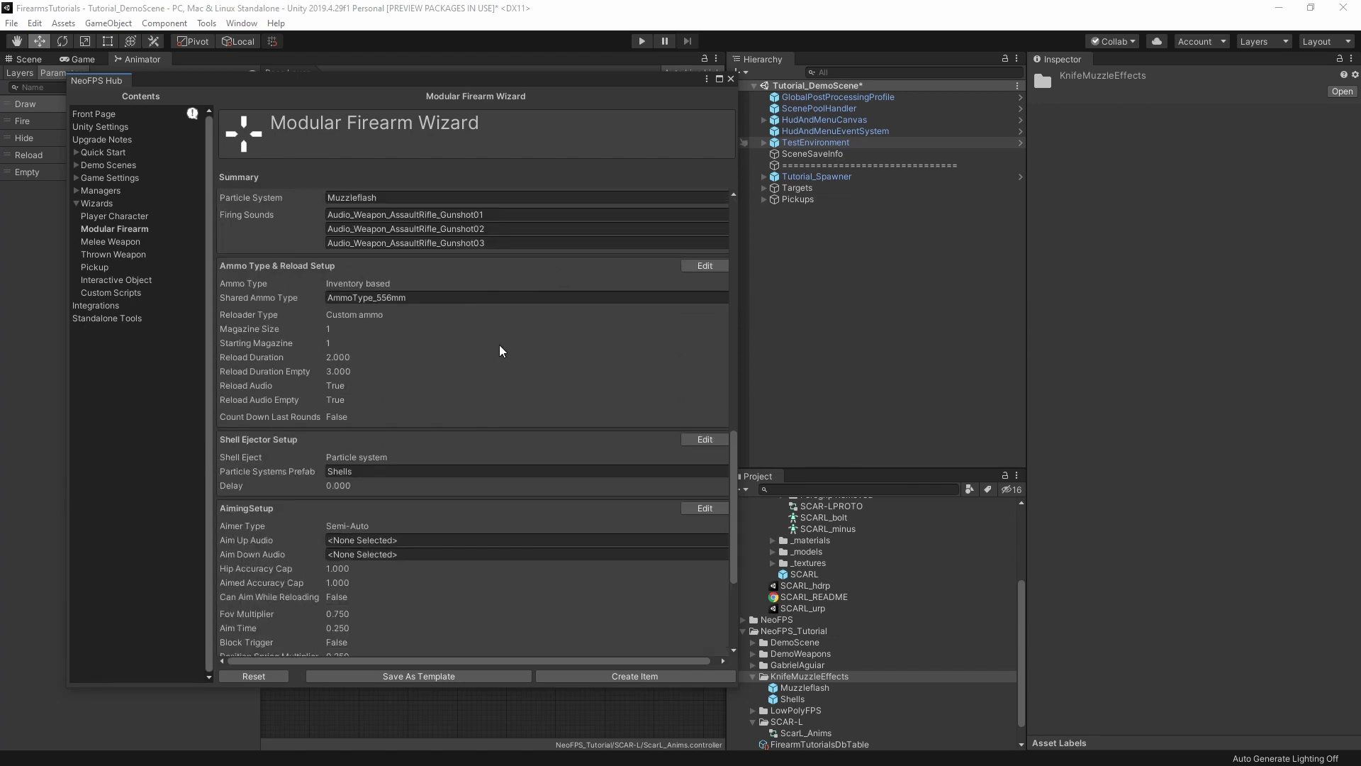
scroll(500, 351, down, 5)
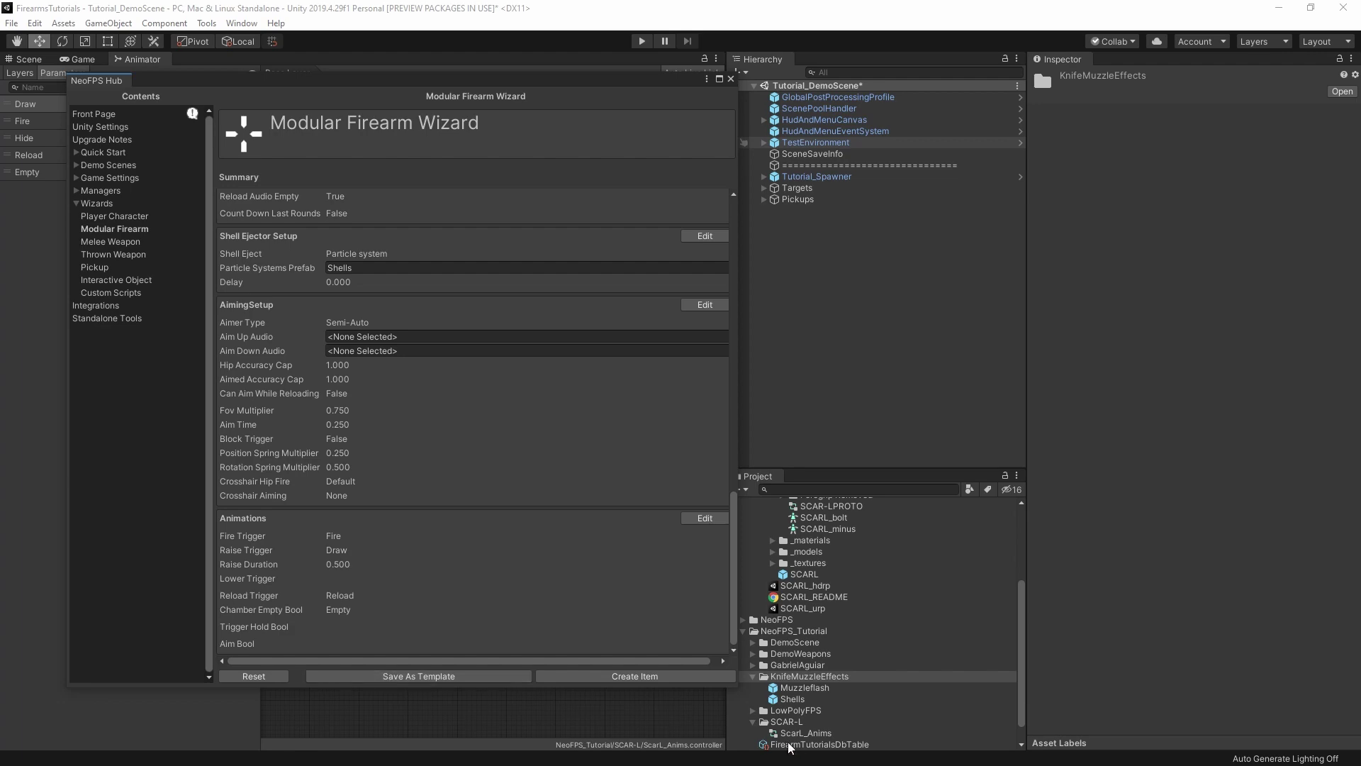
click(644, 677)
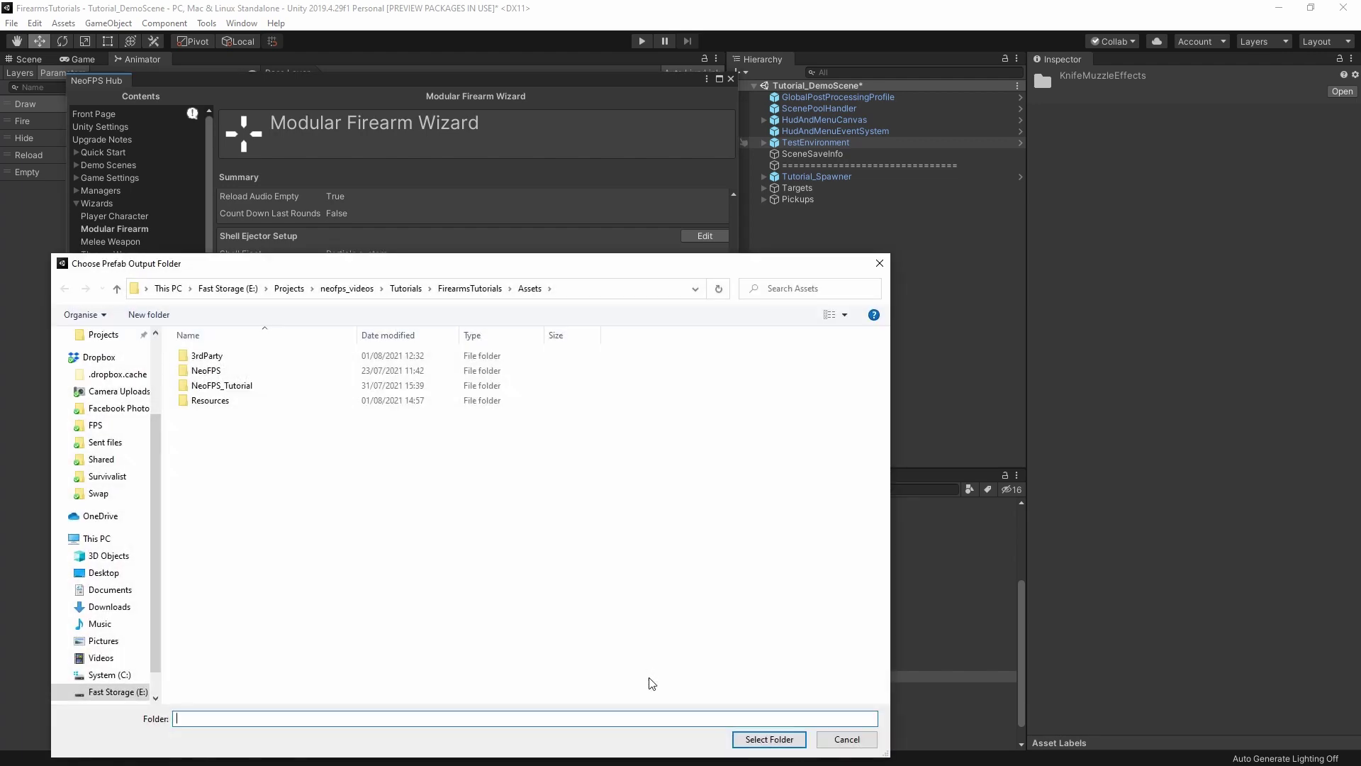
double_click(224, 387)
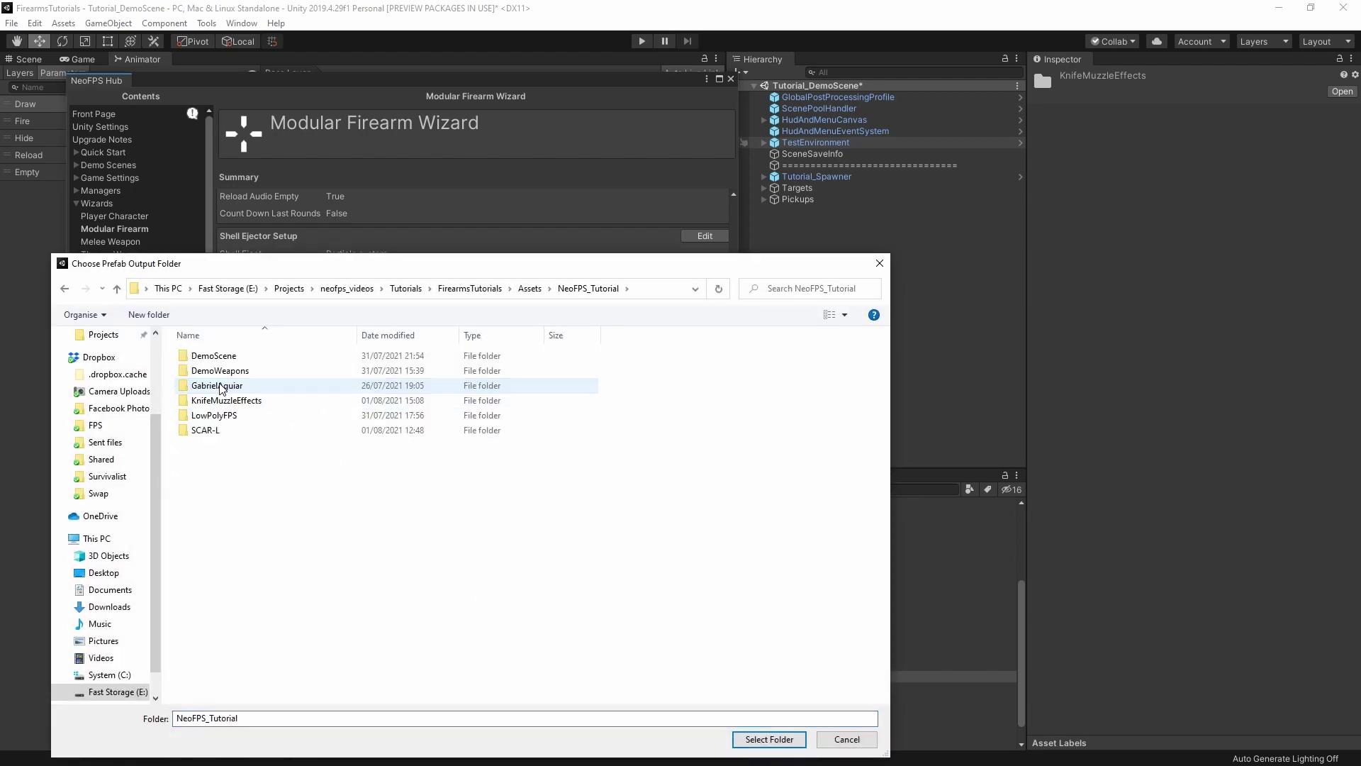
double_click(206, 429)
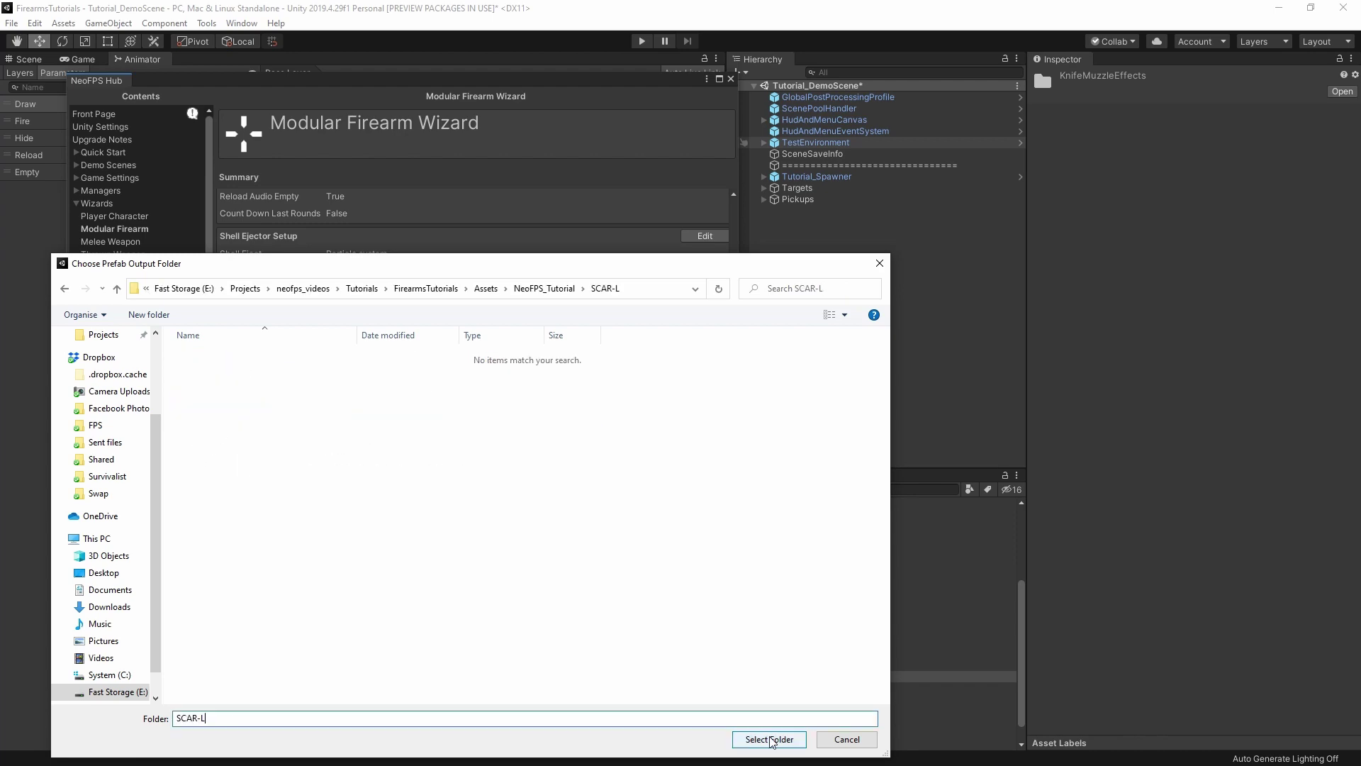
click(769, 740)
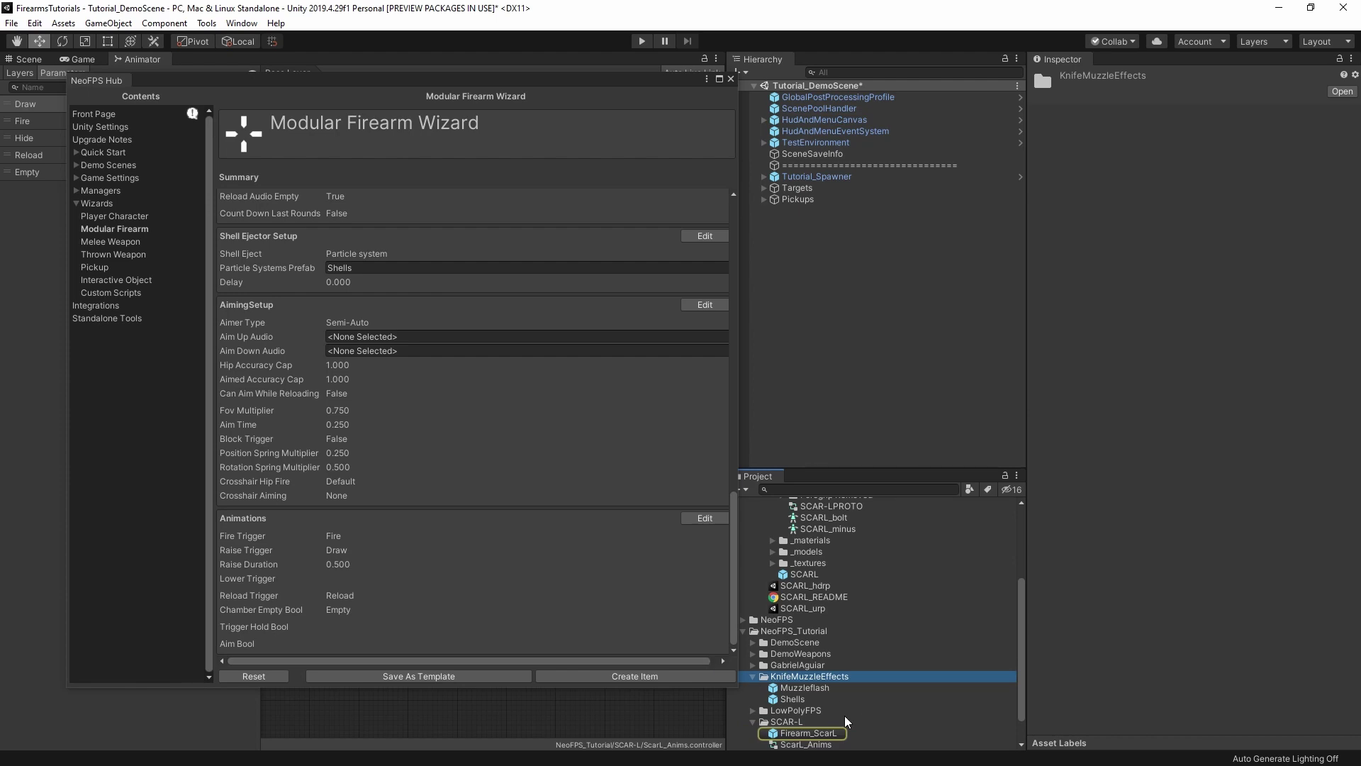
Close the NeoFPS Hub and open the new Firearm_ScarL prefab for editing.
scroll(846, 722, down, 1)
click(808, 699)
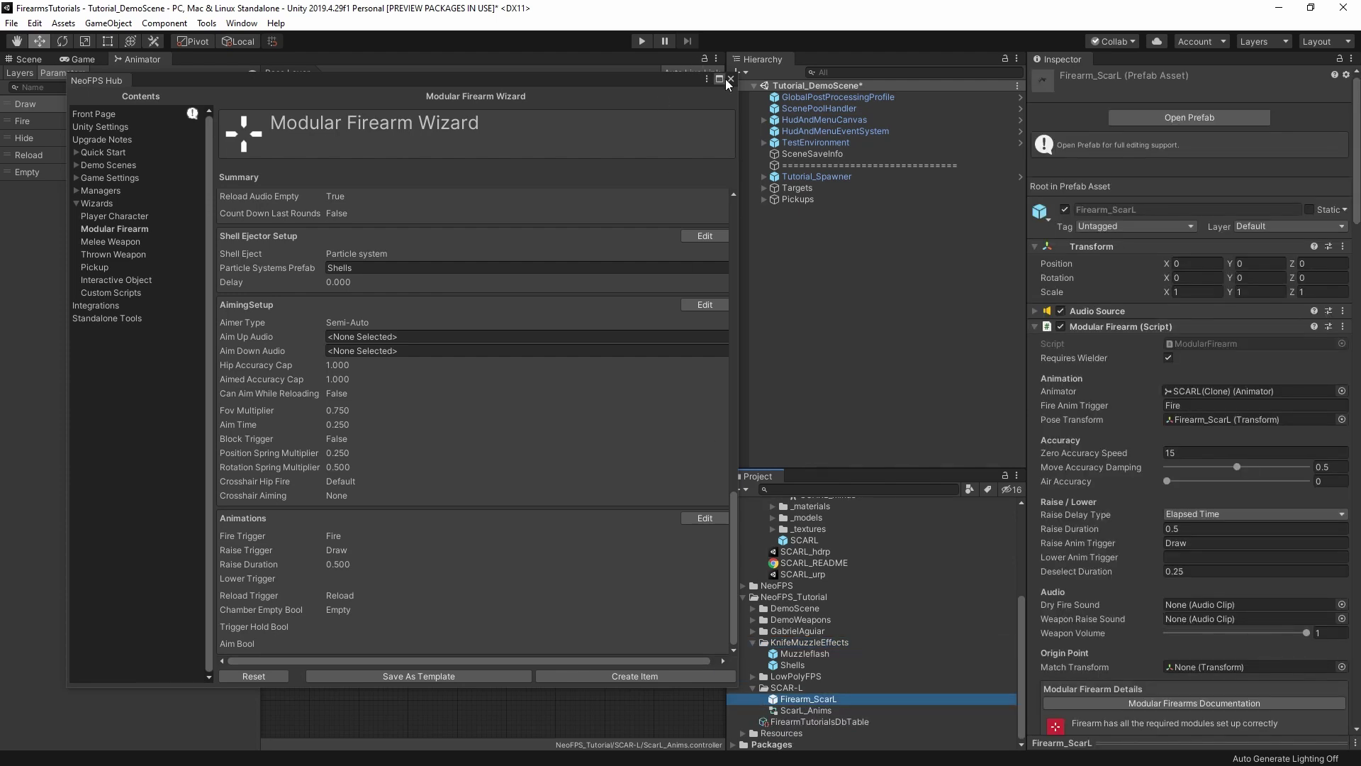
click(730, 79)
double_click(826, 700)
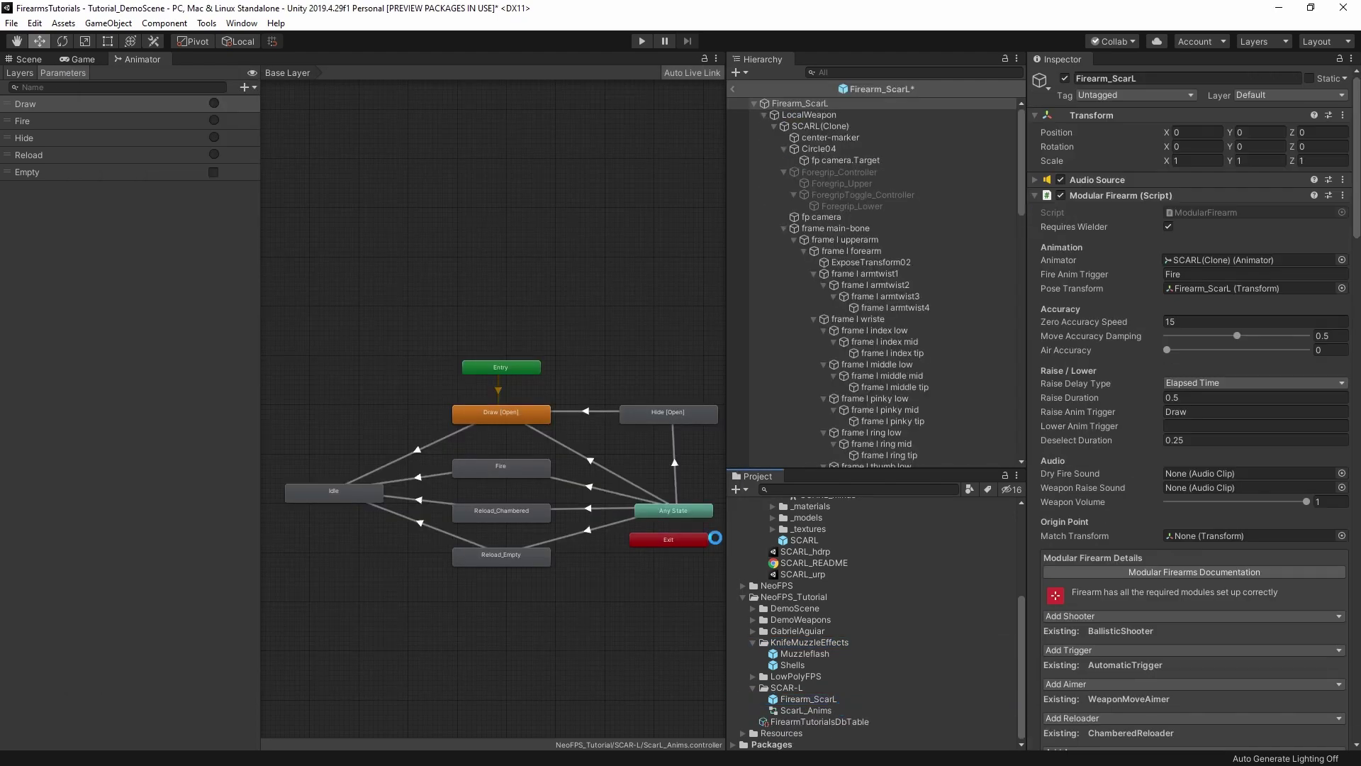
Close the Animator view and view the Firearm_ScarL weapon from the side in the Scene view.
right_click(142, 59)
click(178, 108)
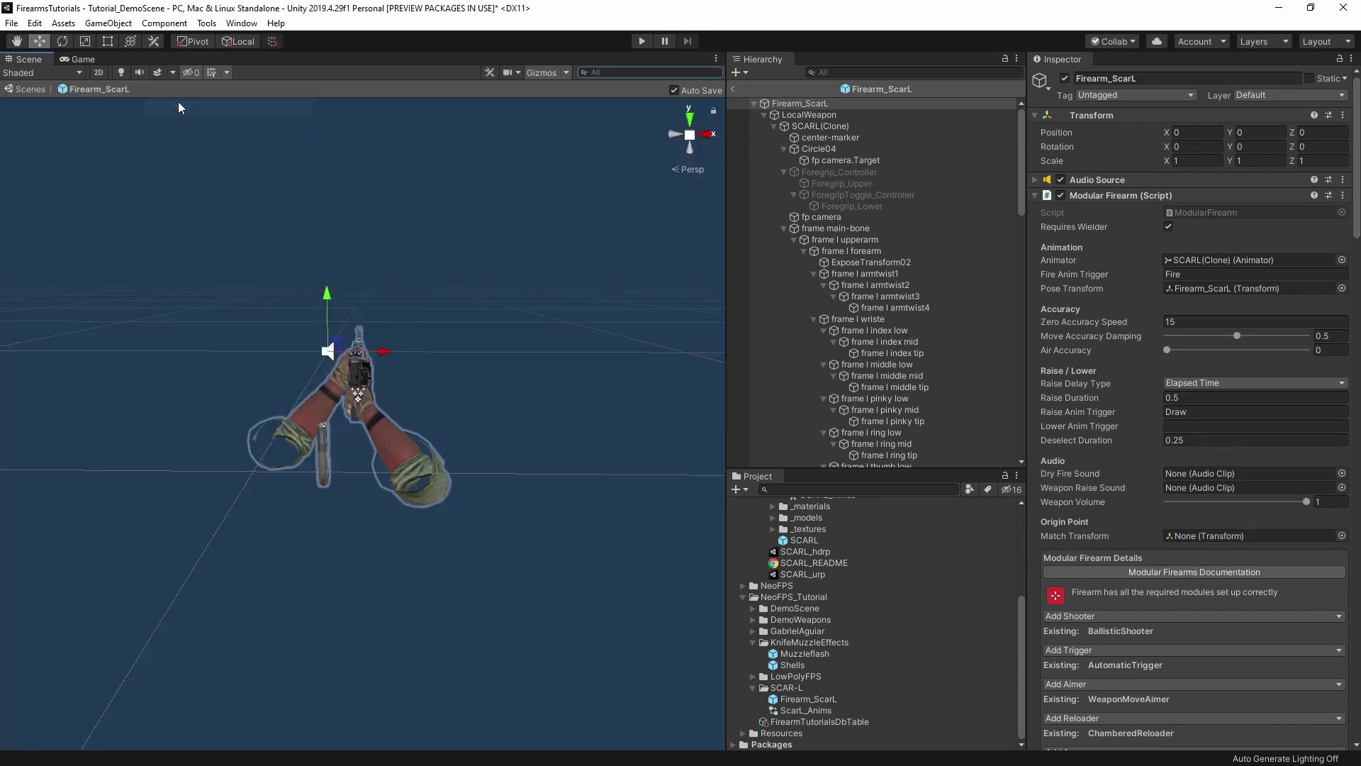
alt+drag(179, 107, 716, 368)
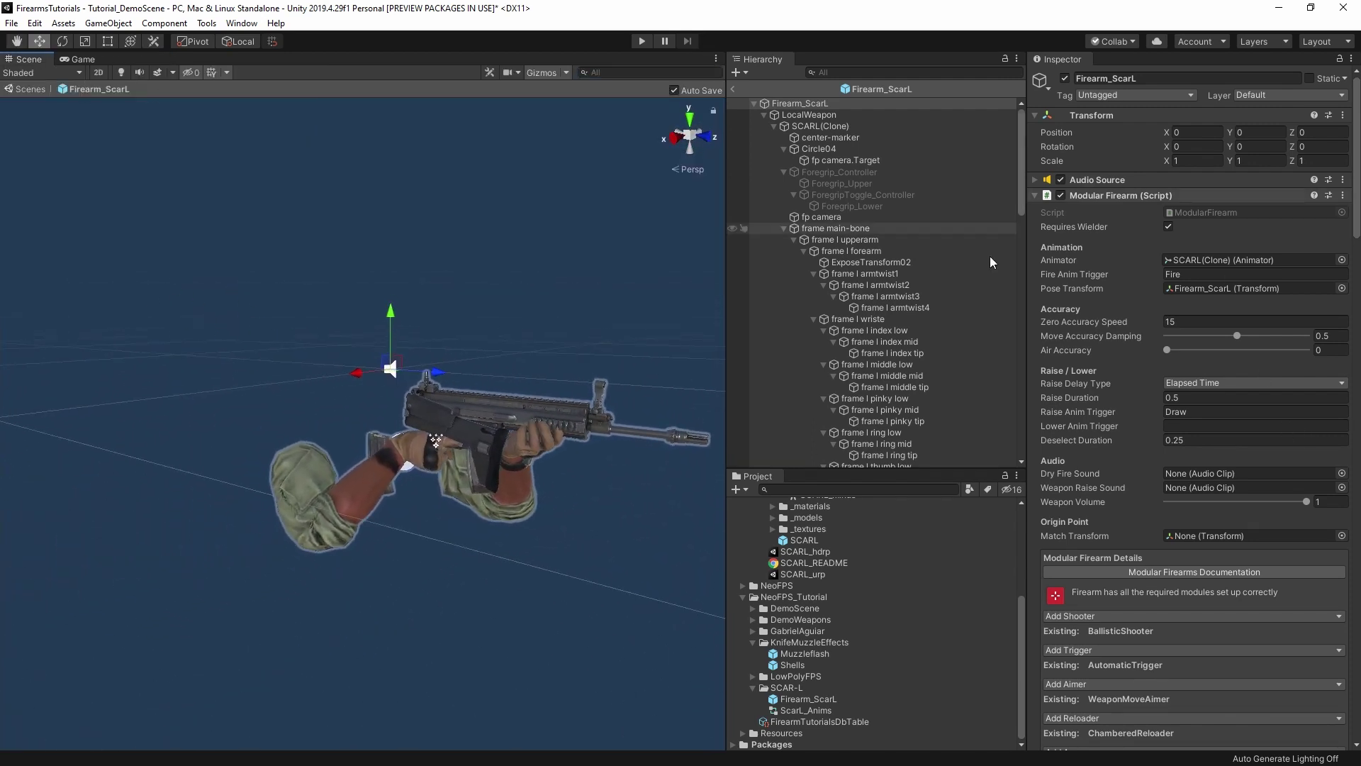
Examine the Firearm_ScarL components, from the Modular Firearm modules to the Procedural Firearm Sprint Handler and Neo Serialized Game Object.
scroll(1124, 290, down, 3)
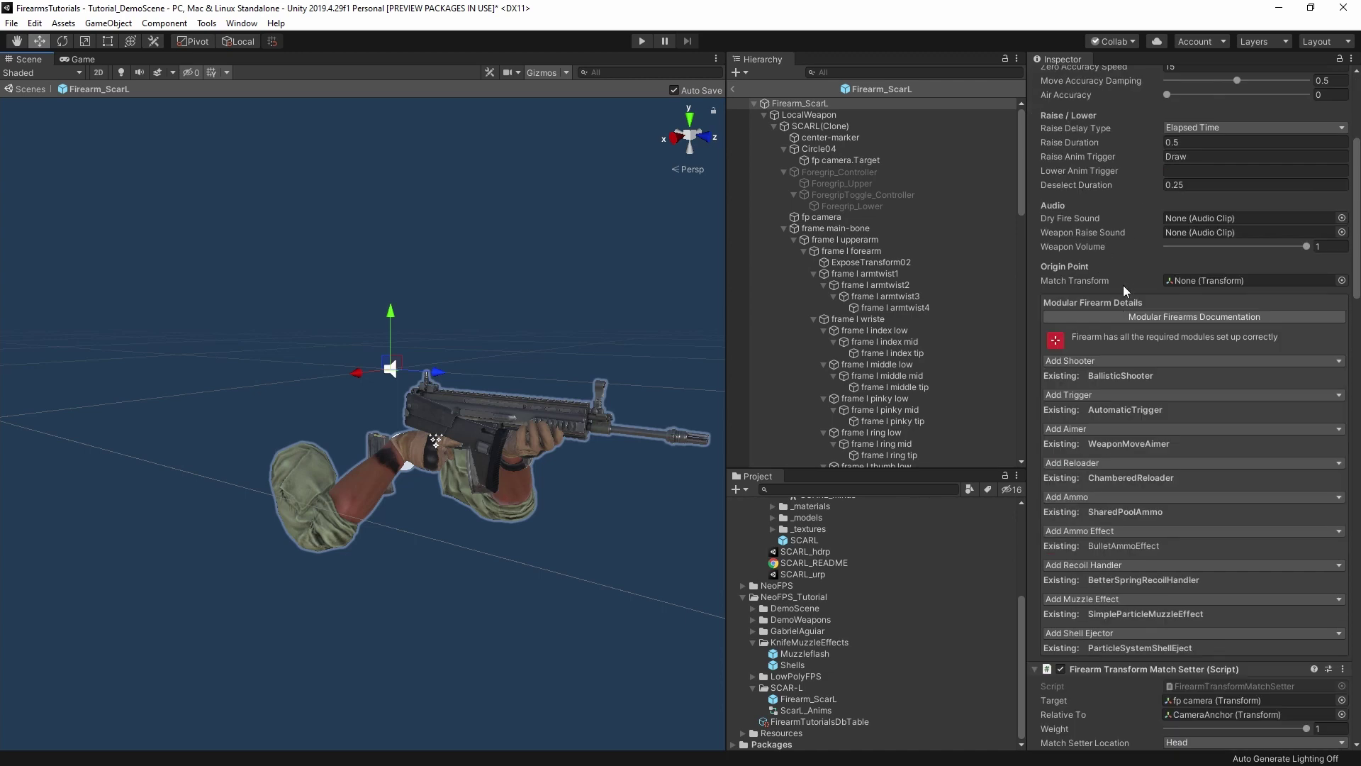
scroll(1125, 290, down, 2)
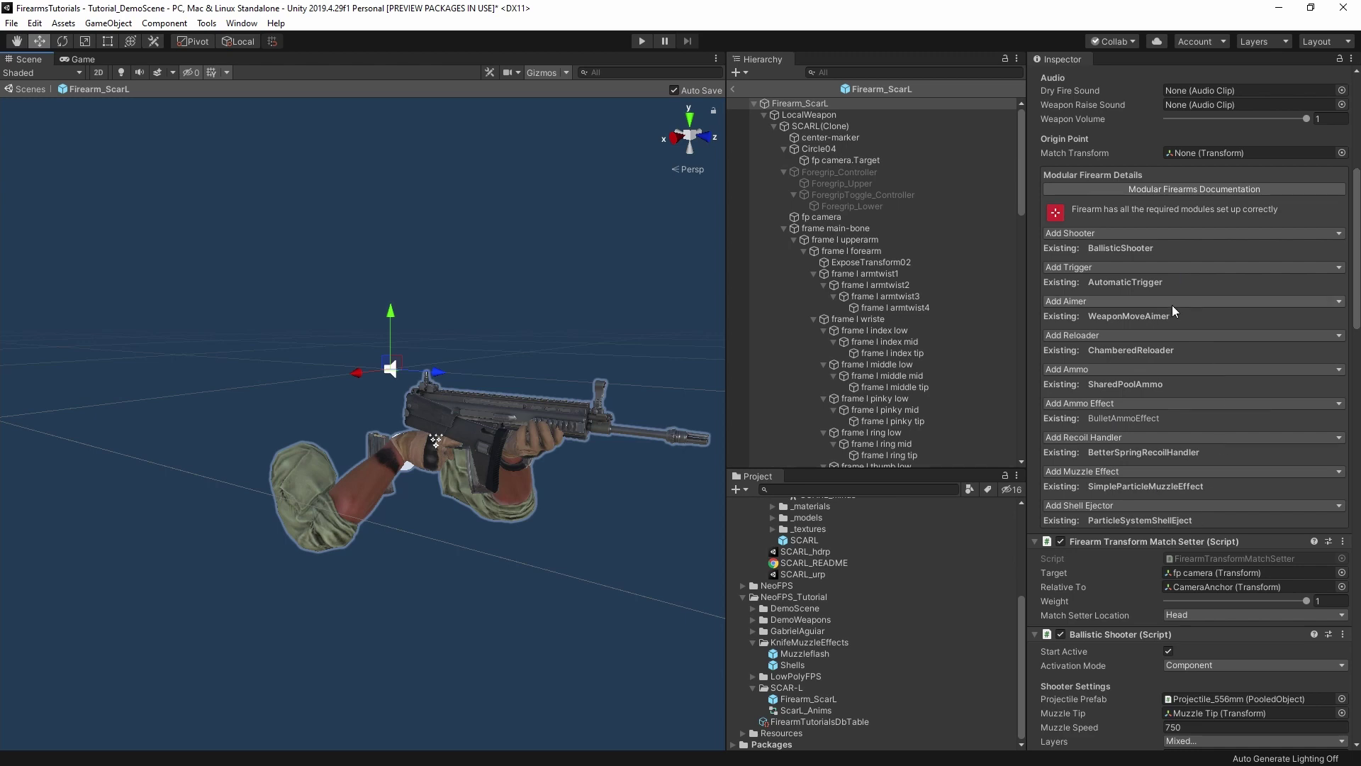
scroll(1181, 398, down, 4)
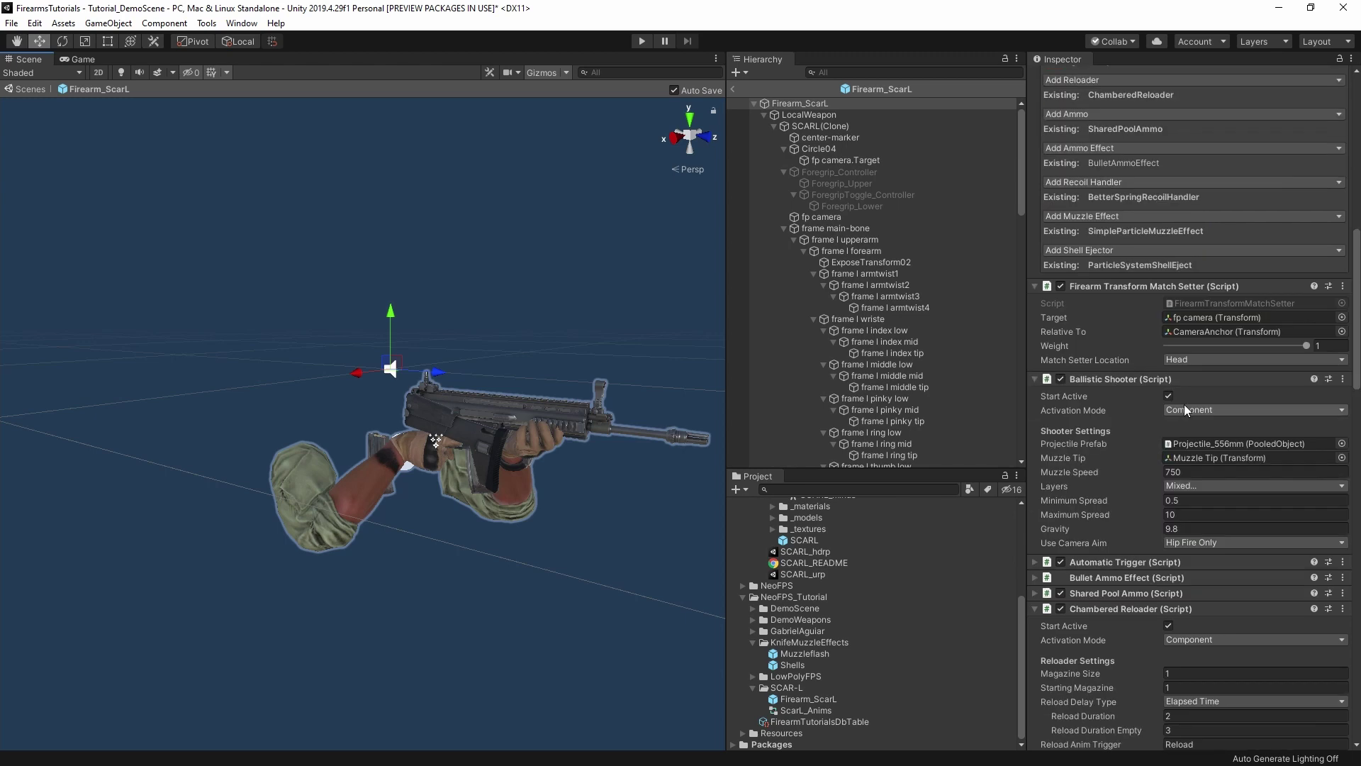
scroll(1184, 390, up, 1)
scroll(1128, 359, down, 12)
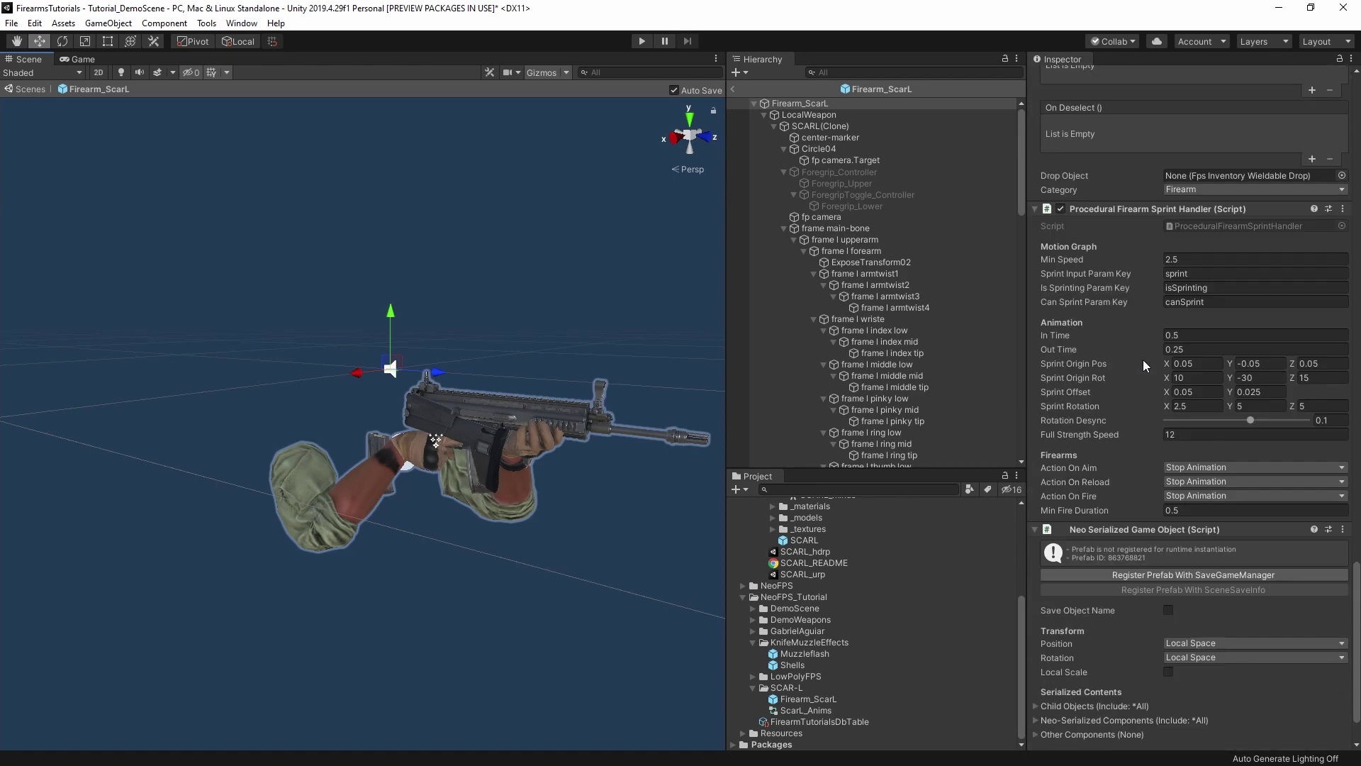
scroll(1147, 365, down, 3)
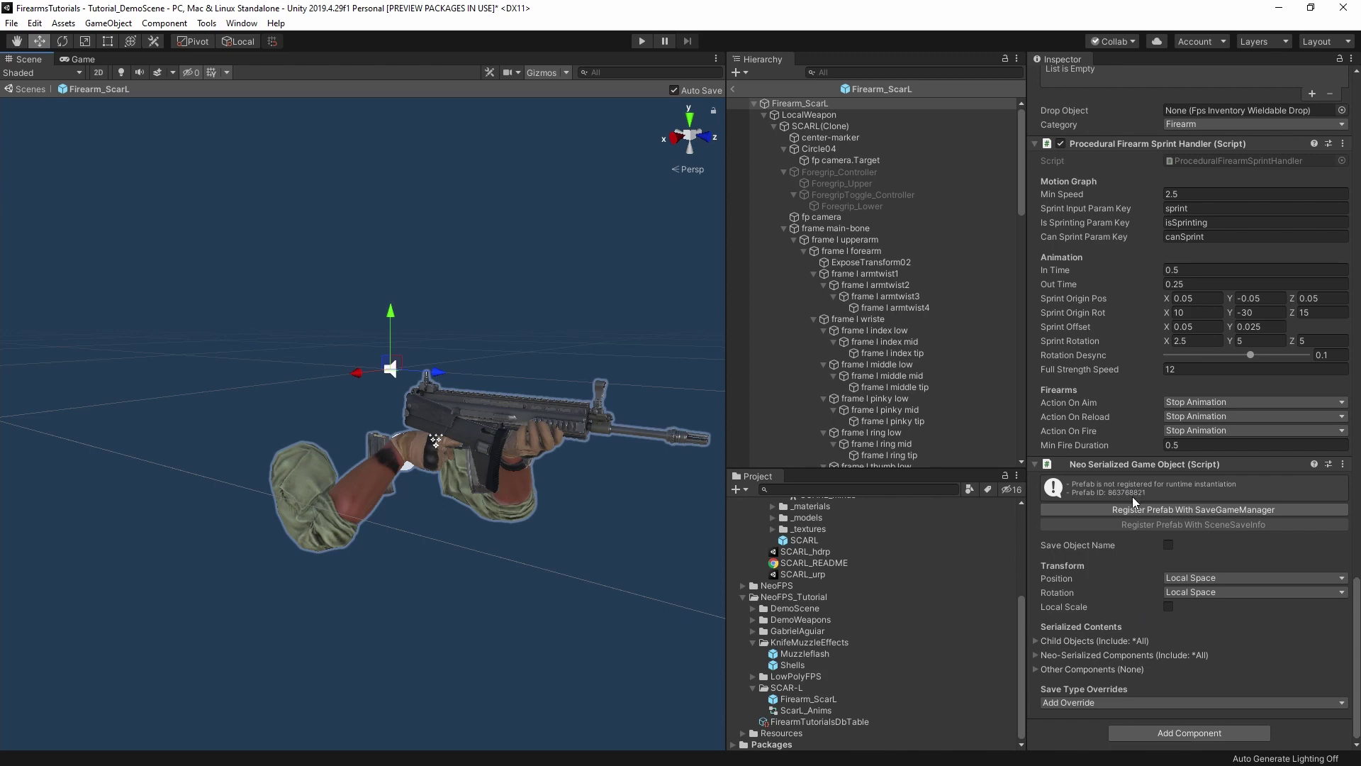
scroll(1128, 600, up, 15)
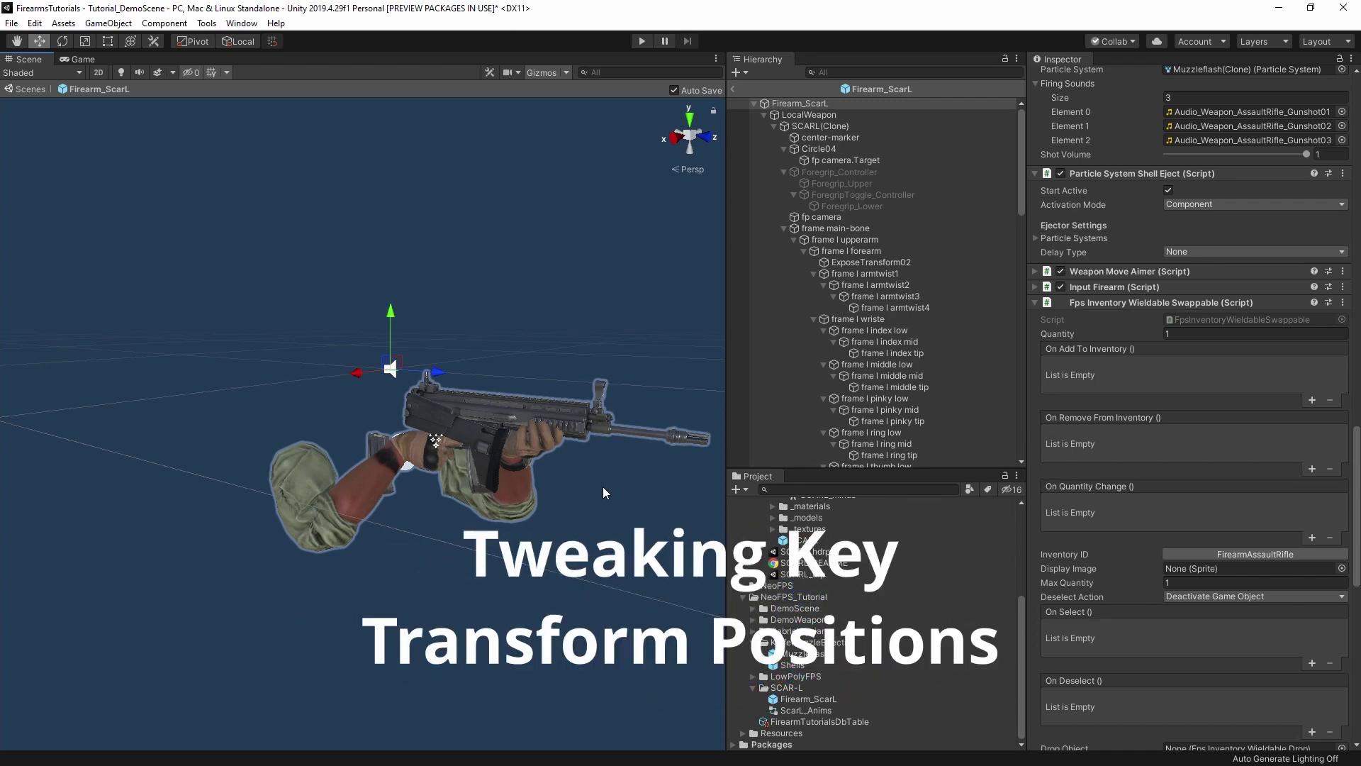
Move Muzzle Tip, under Gun_Controller's Components object, to the end of the barrel at about X -0.007, Y -0.5656, Z 0.0735.
click(783, 228)
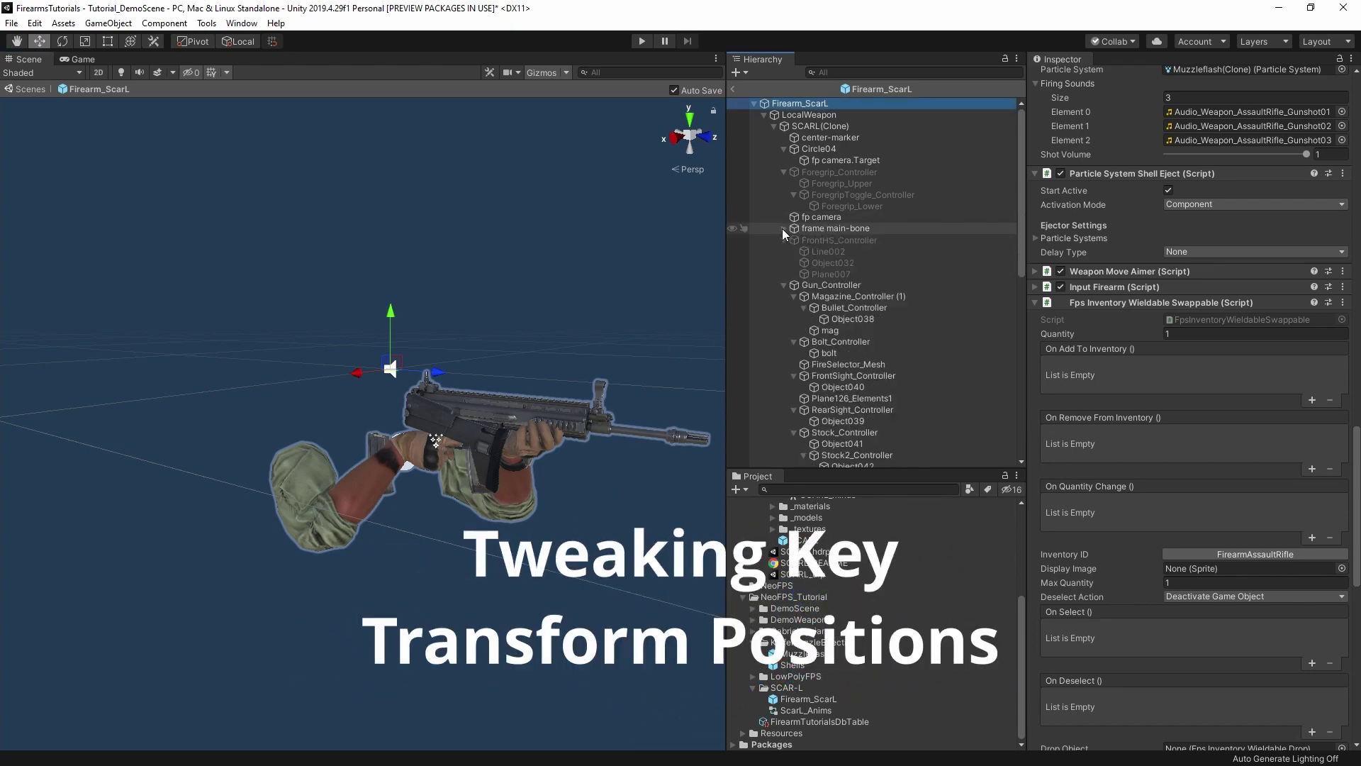
scroll(812, 252, down, 3)
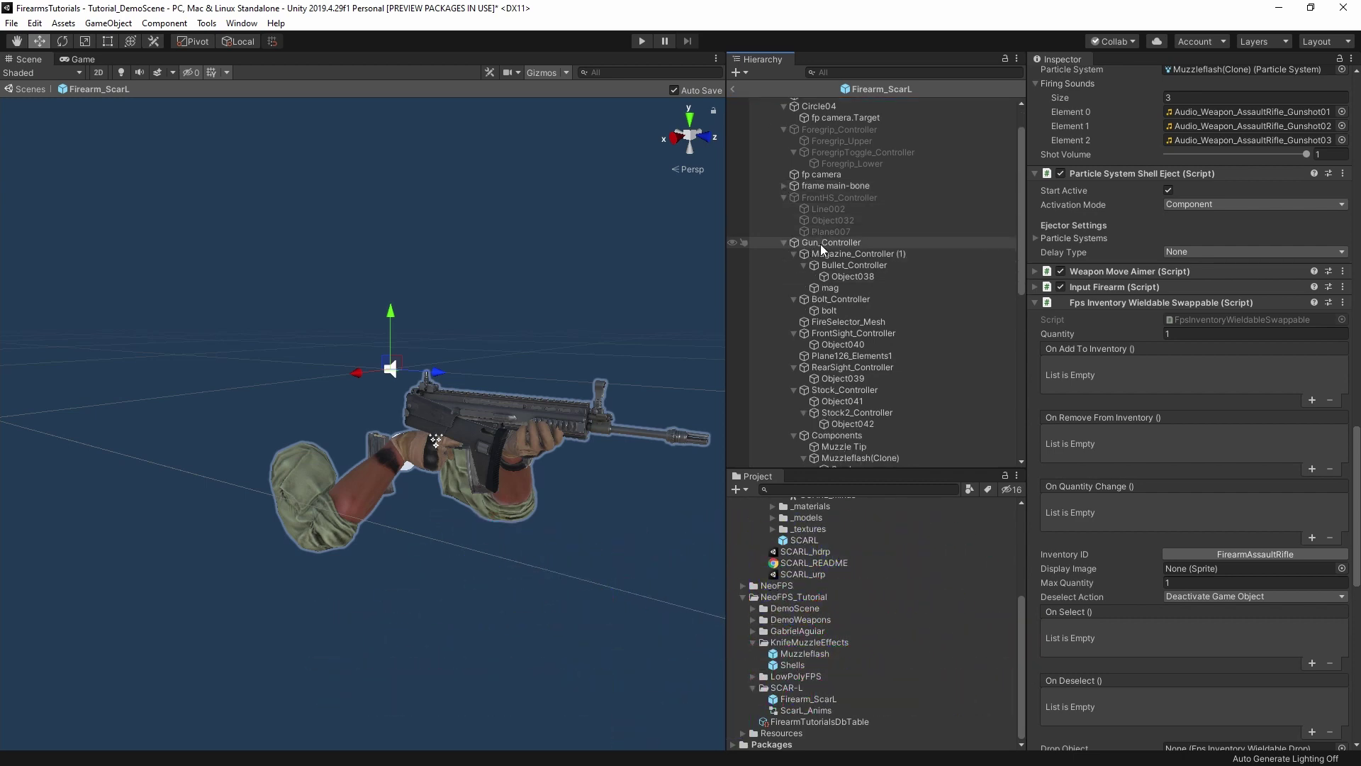
click(833, 242)
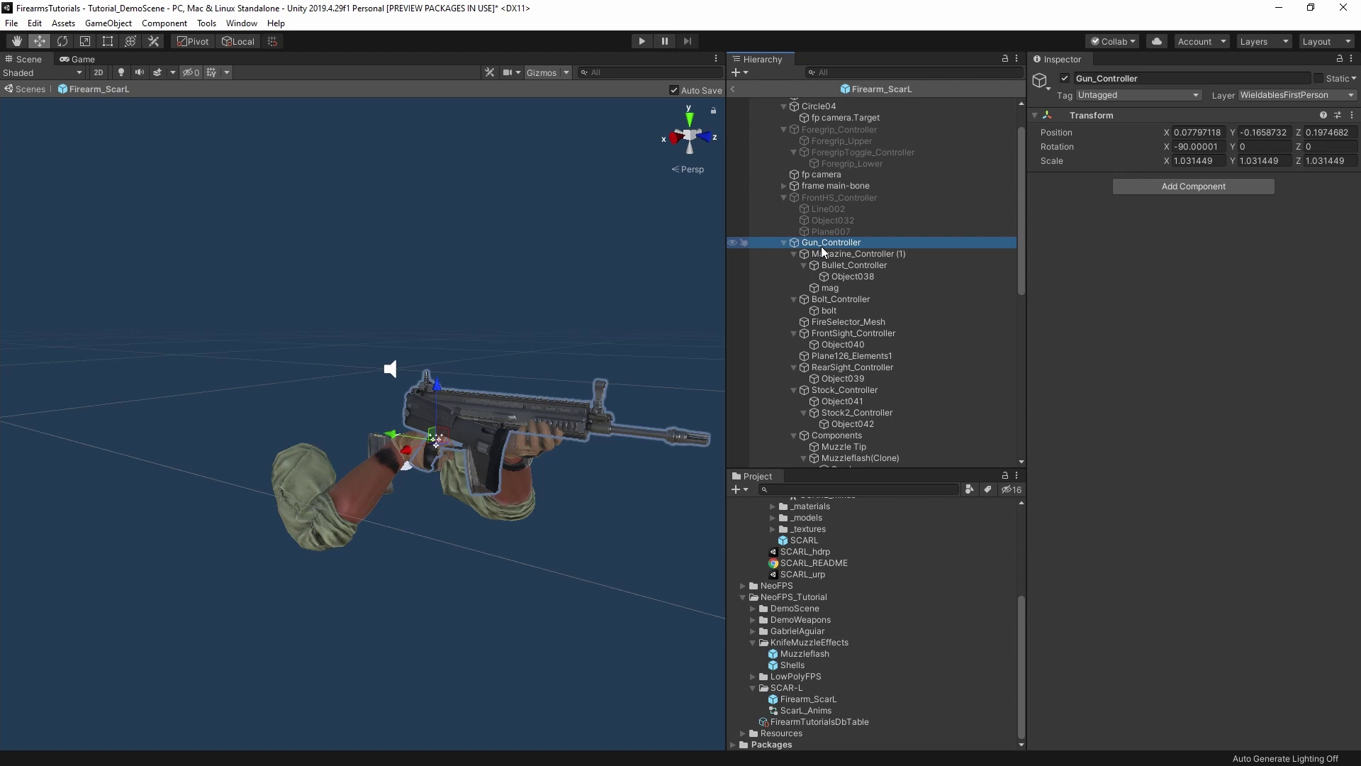
scroll(826, 259, down, 9)
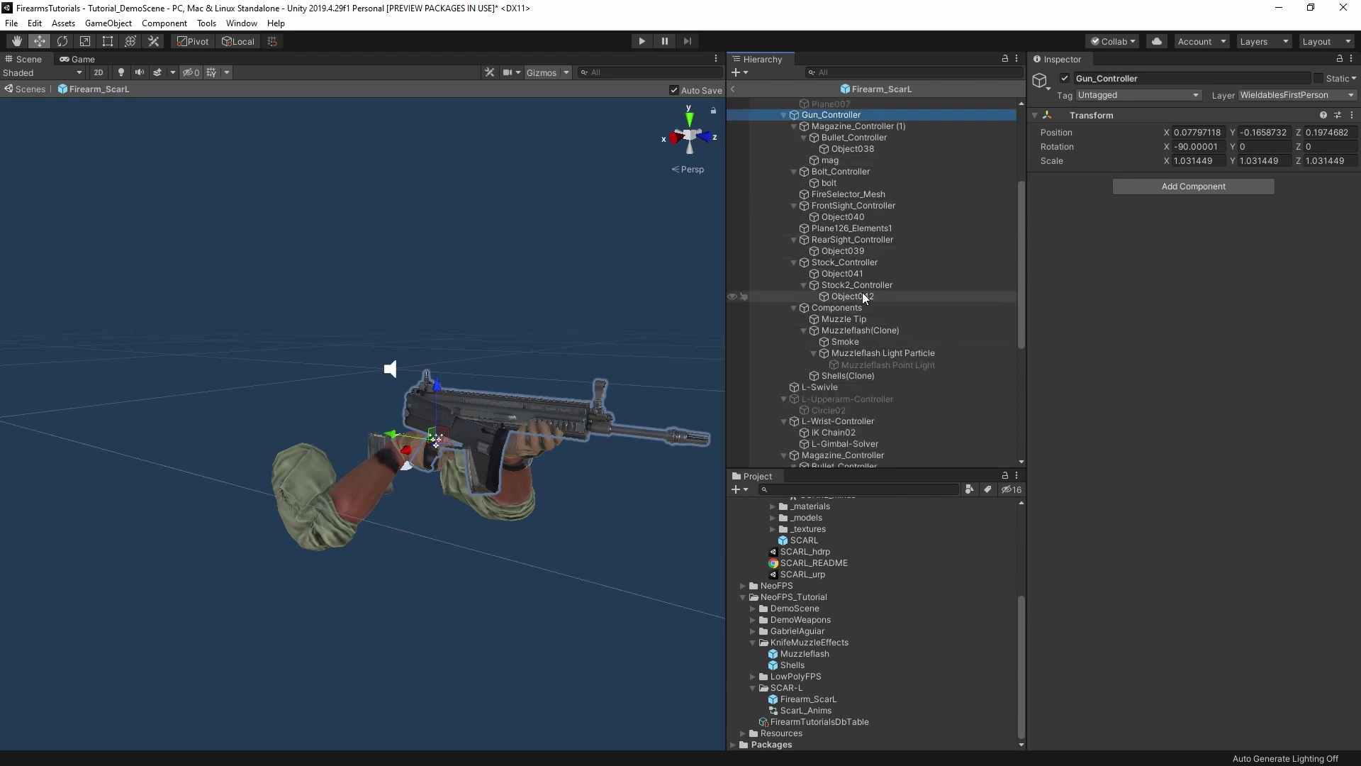
click(867, 307)
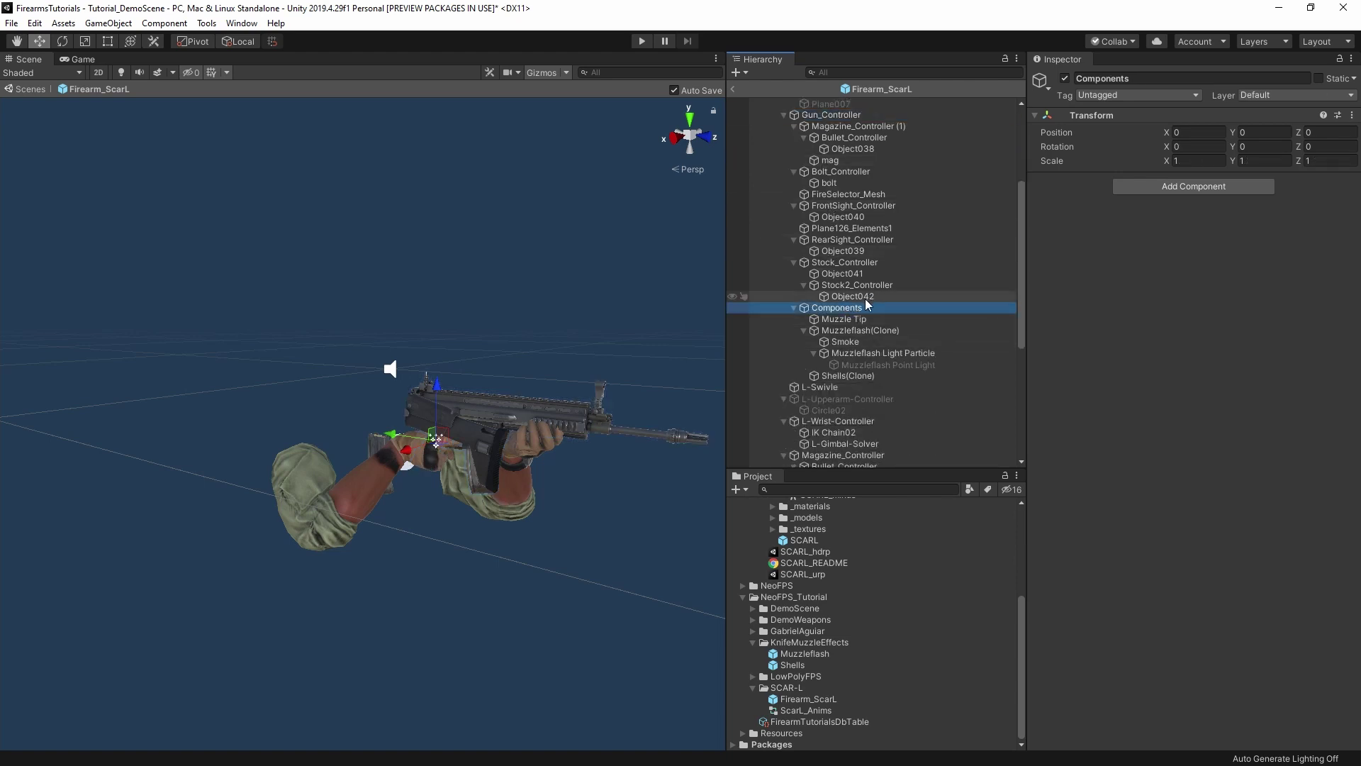
click(851, 320)
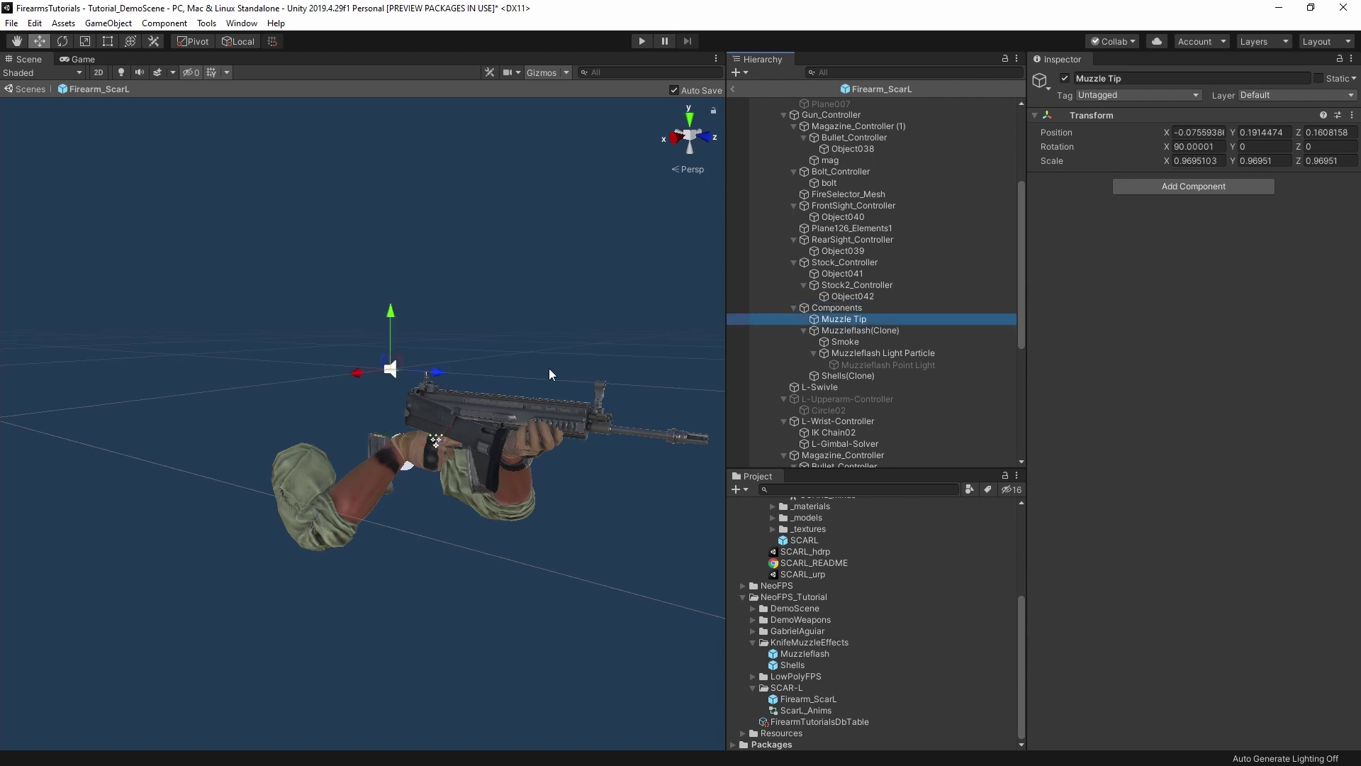
alt+drag(465, 450, 499, 452)
key(w)
drag(193, 362, 494, 411)
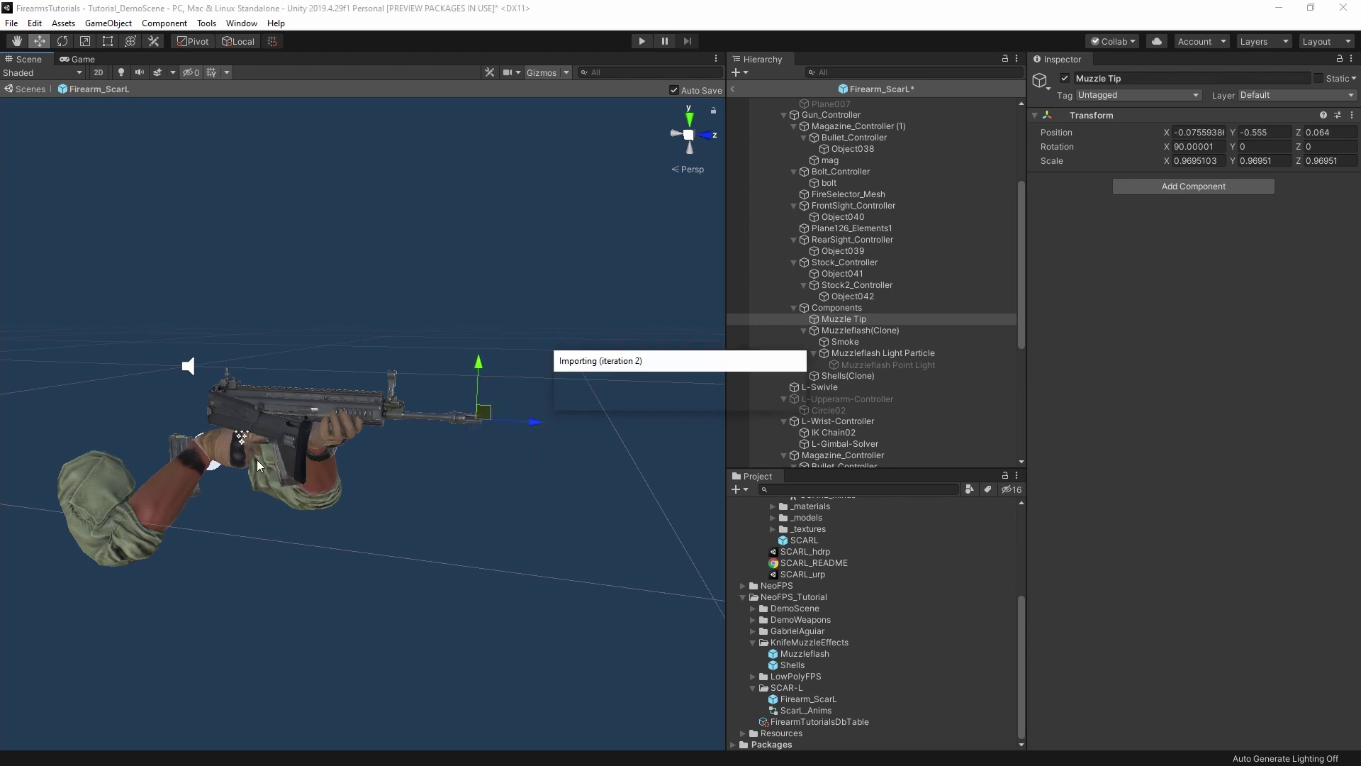
alt+drag(258, 466, 247, 374)
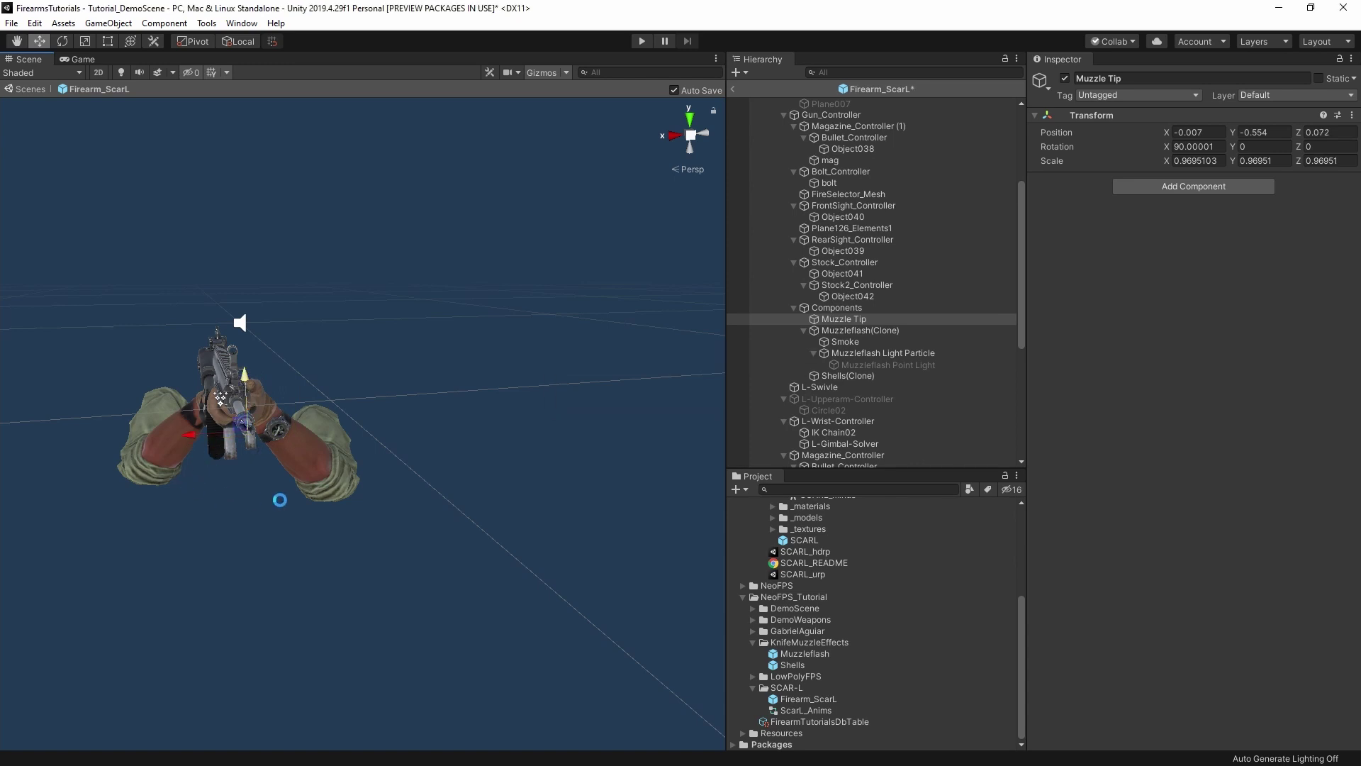
mouse_move(279, 500)
alt+mouse_down()
mouse_move(261, 507)
mouse_move(441, 517)
mouse_move(476, 477)
mouse_move(417, 418)
alt+mouse_up()
Move Muzzleflash(Clone) to the barrel's end at about X 0, Y -0.5502, Z 0.0785.
click(856, 331)
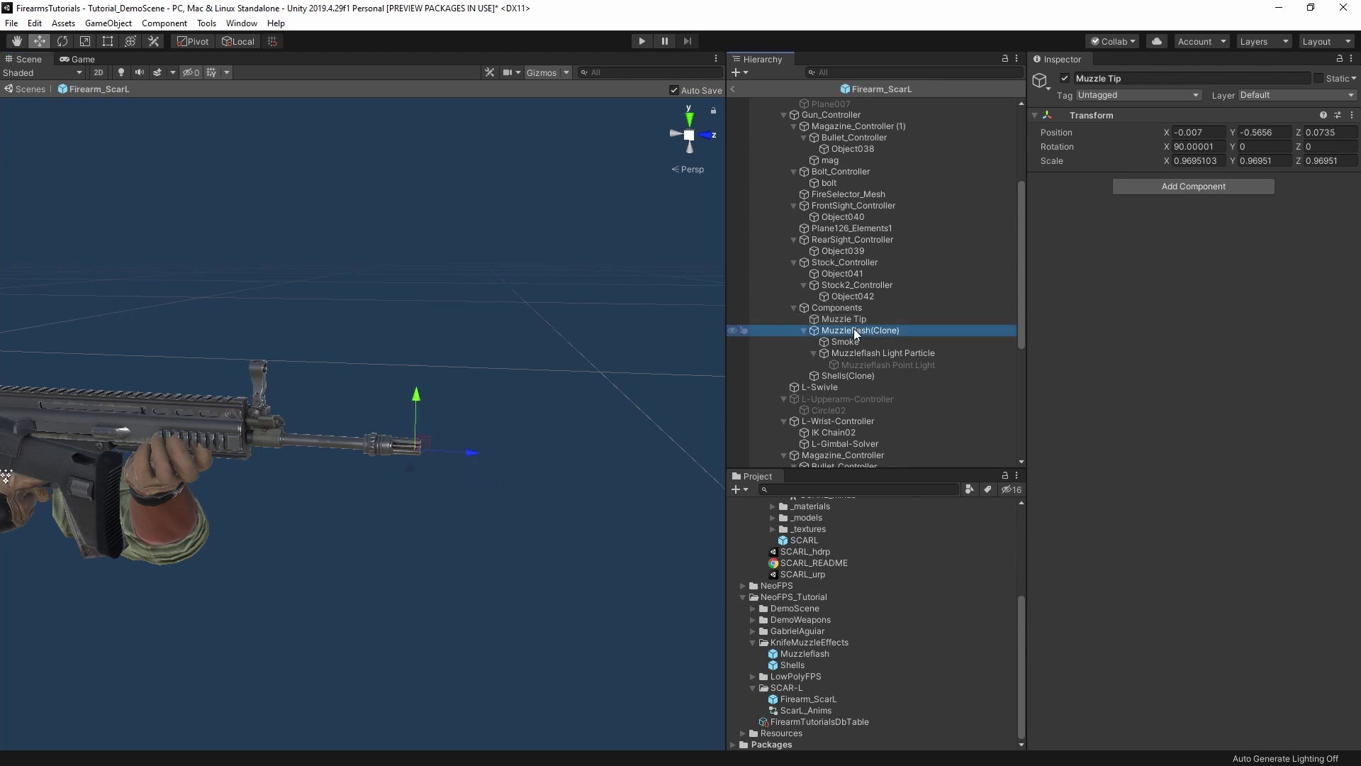
mouse_move(531, 495)
alt+mouse_down()
mouse_move(359, 517)
mouse_move(267, 441)
mouse_move(662, 478)
alt+mouse_up()
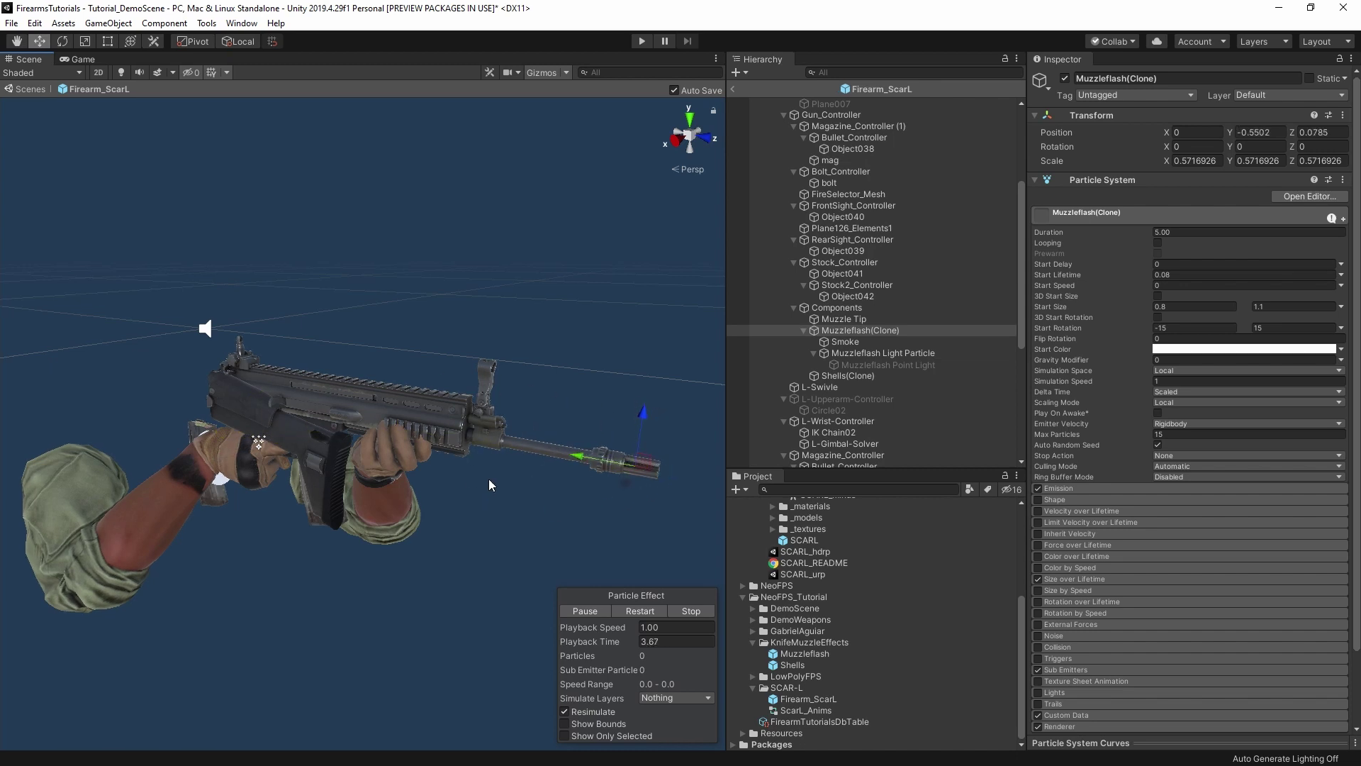
Reset the Shells(Clone) transform and move it to the ejection port at about X 0, Y -0.1034, Z 0.0781.
mouse_move(492, 485)
alt+mouse_down()
mouse_move(369, 521)
mouse_move(316, 516)
mouse_move(493, 525)
mouse_move(500, 549)
mouse_move(444, 569)
mouse_move(307, 555)
alt+mouse_up()
click(831, 377)
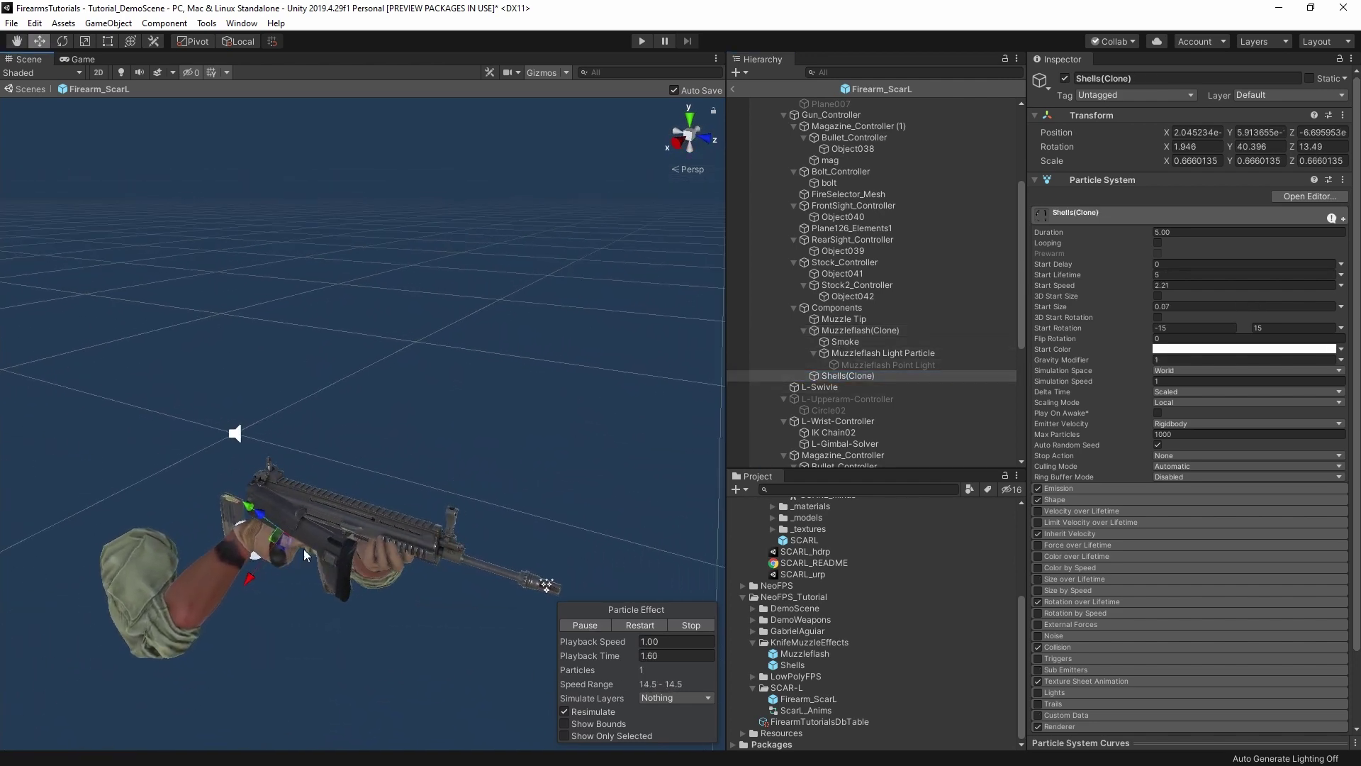
click(1343, 116)
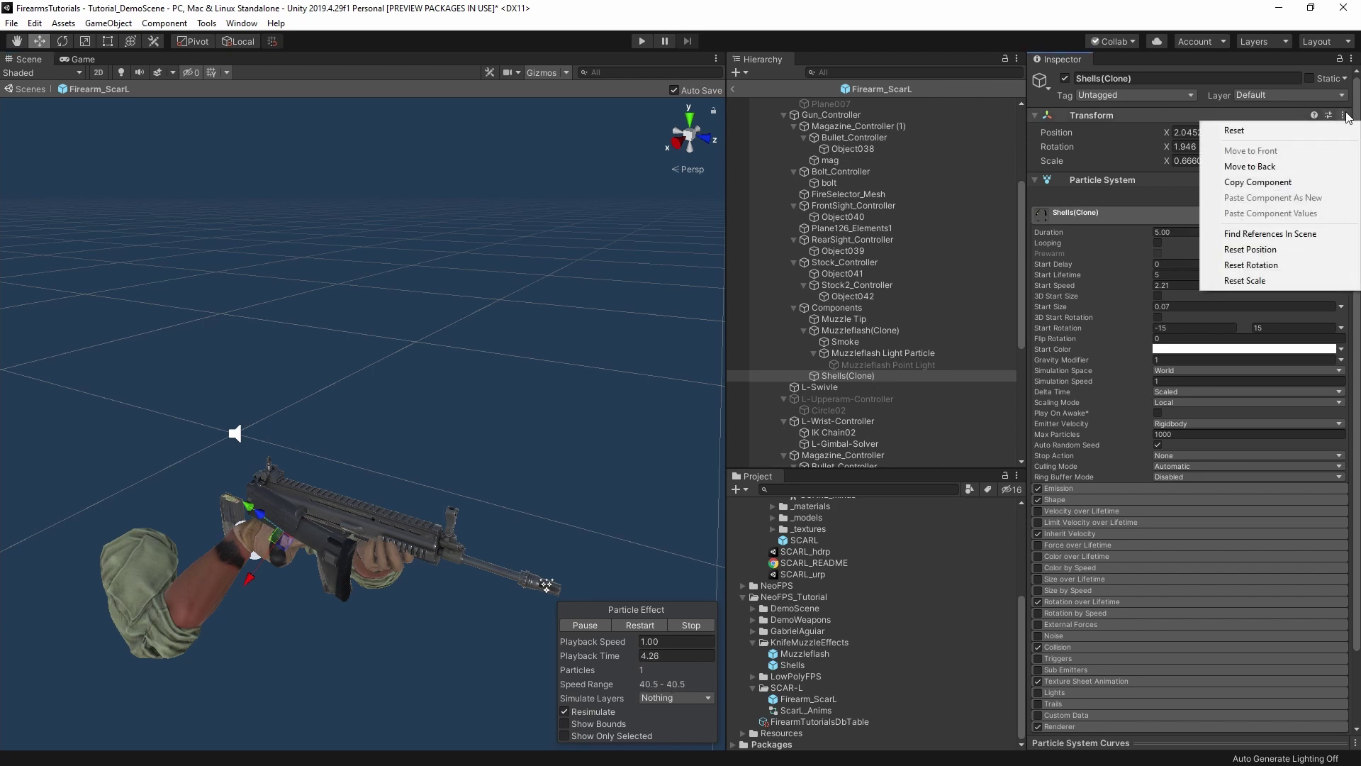
click(1234, 130)
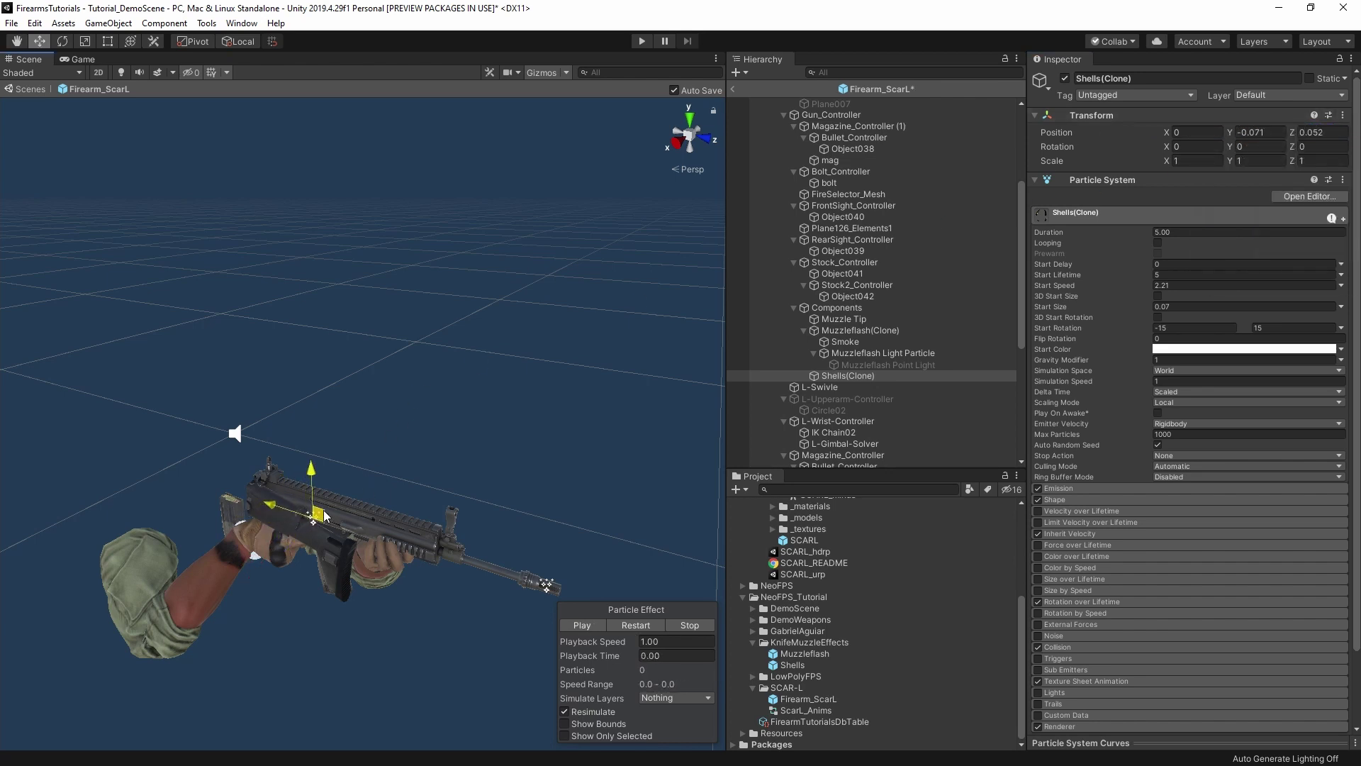
drag(325, 515, 365, 676)
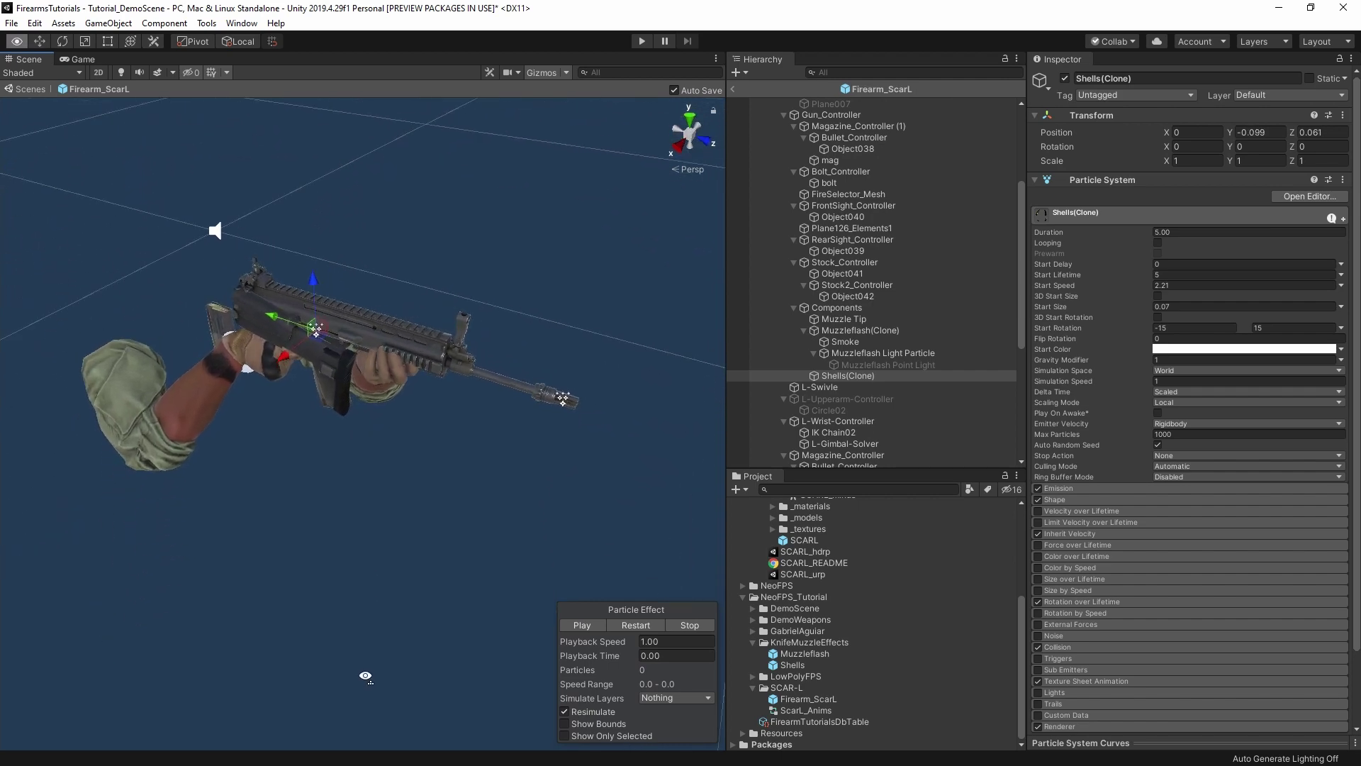
key(f)
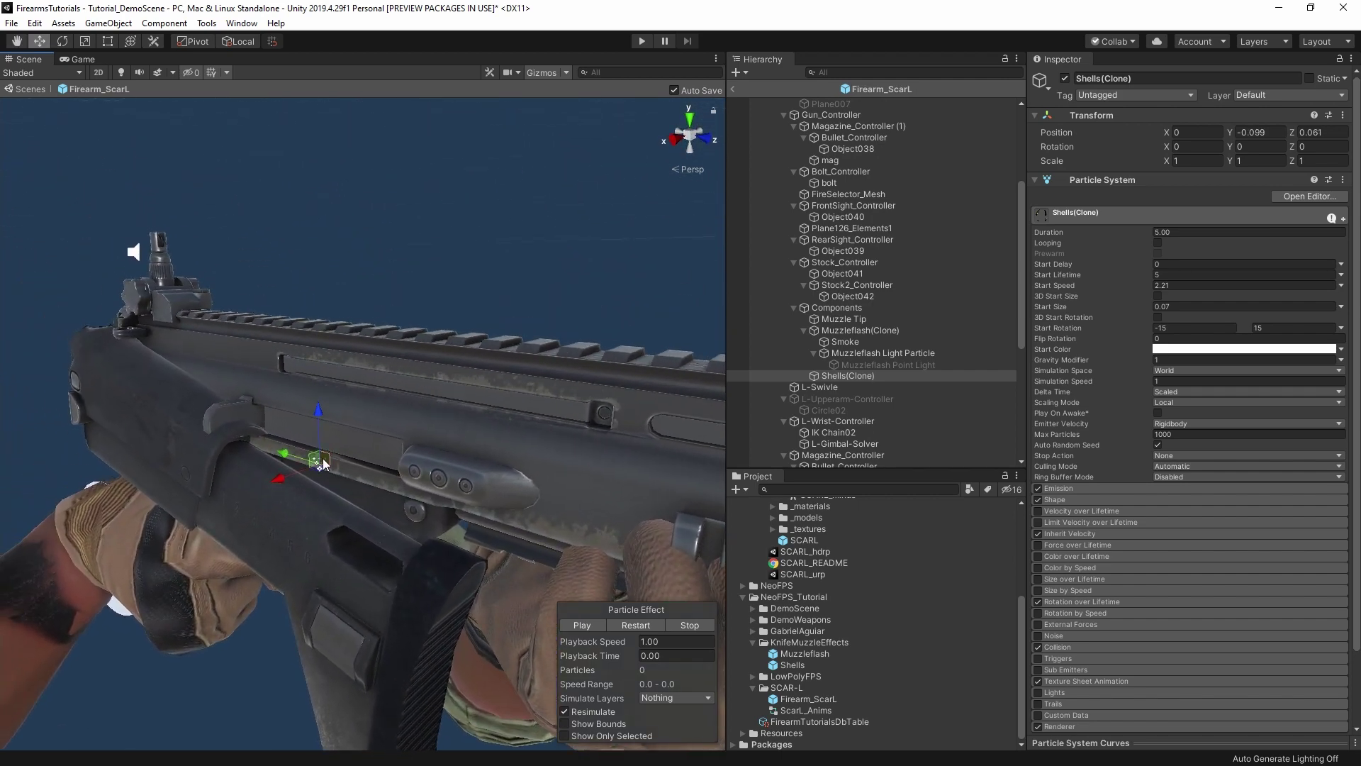
drag(323, 465, 330, 433)
alt+drag(380, 499, 482, 505)
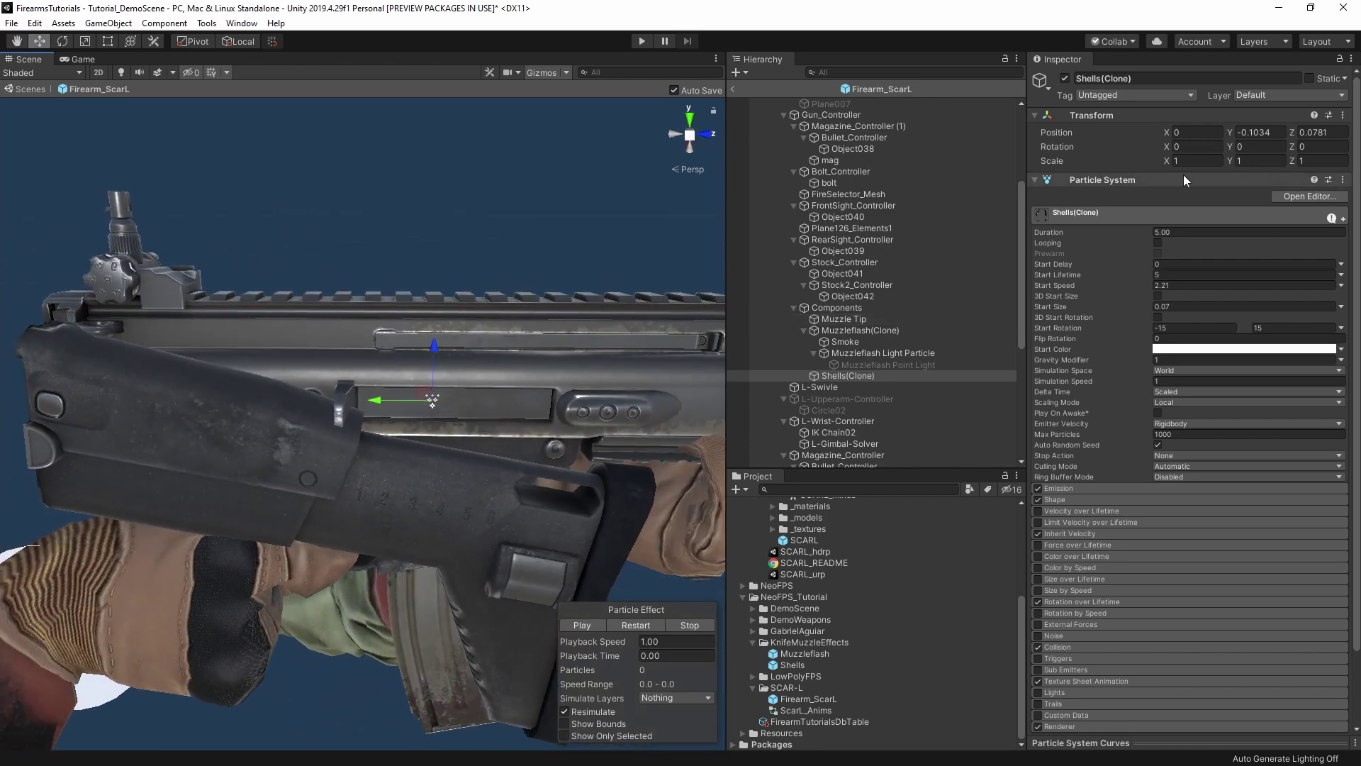
Rotate Shells(Clone) to X 90 and about Z -71.355 so the shells eject sideways, saving the prefab.
key(e)
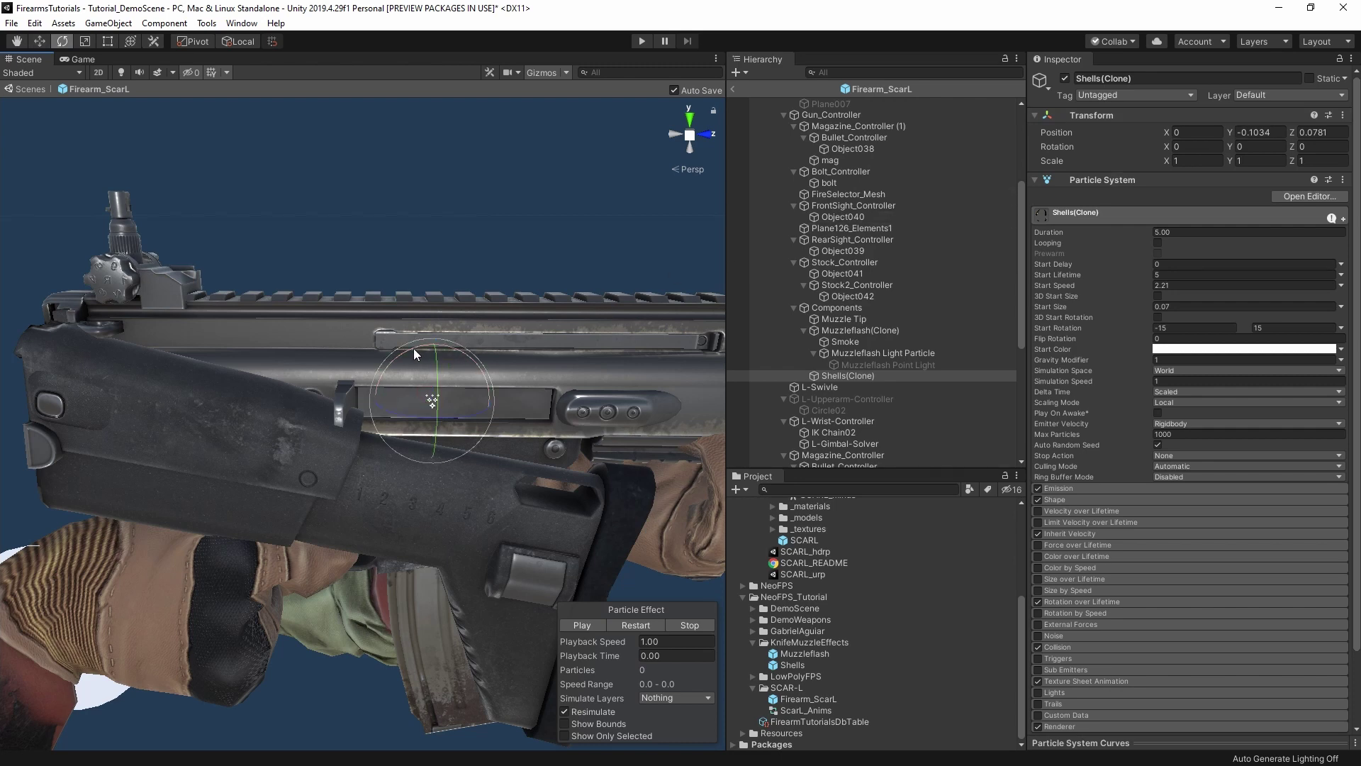
drag(415, 355, 419, 397)
click(1197, 145)
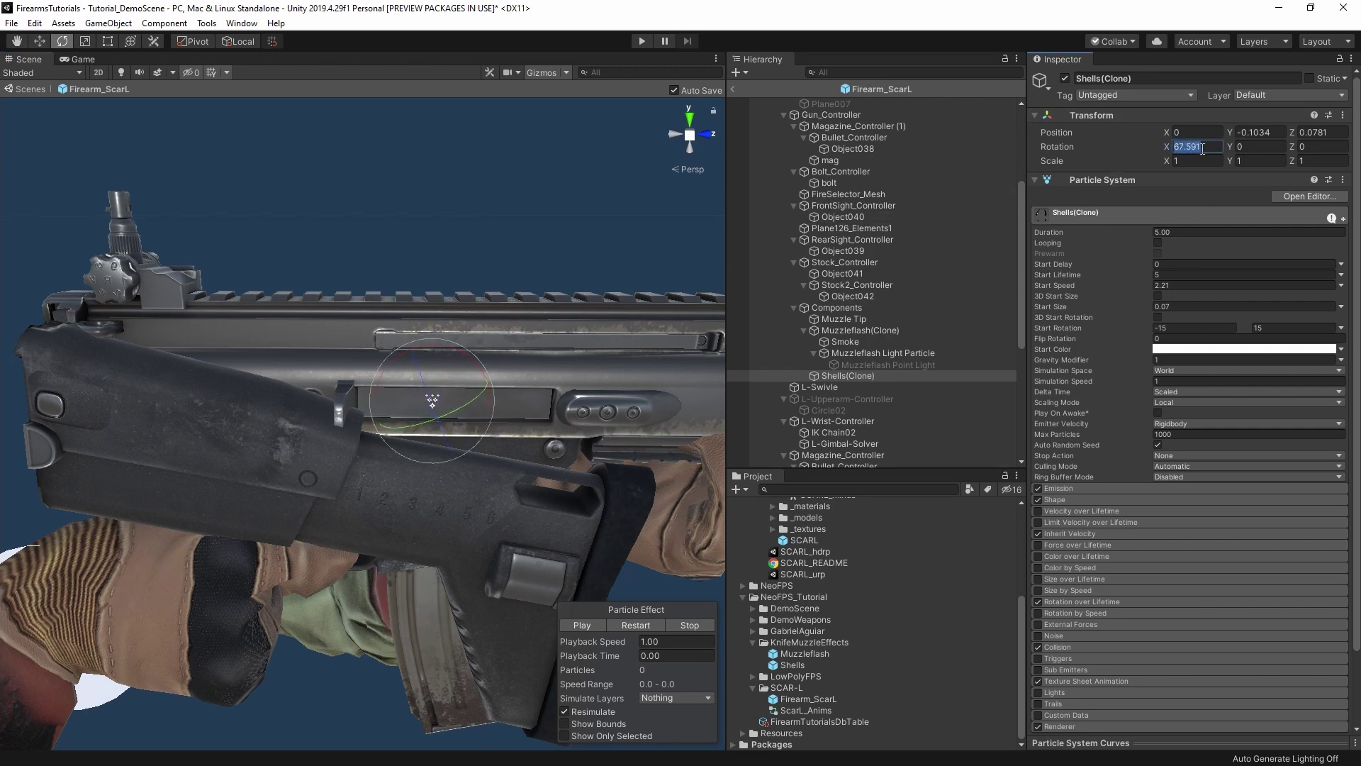
text(90)
key(ctrl+s)
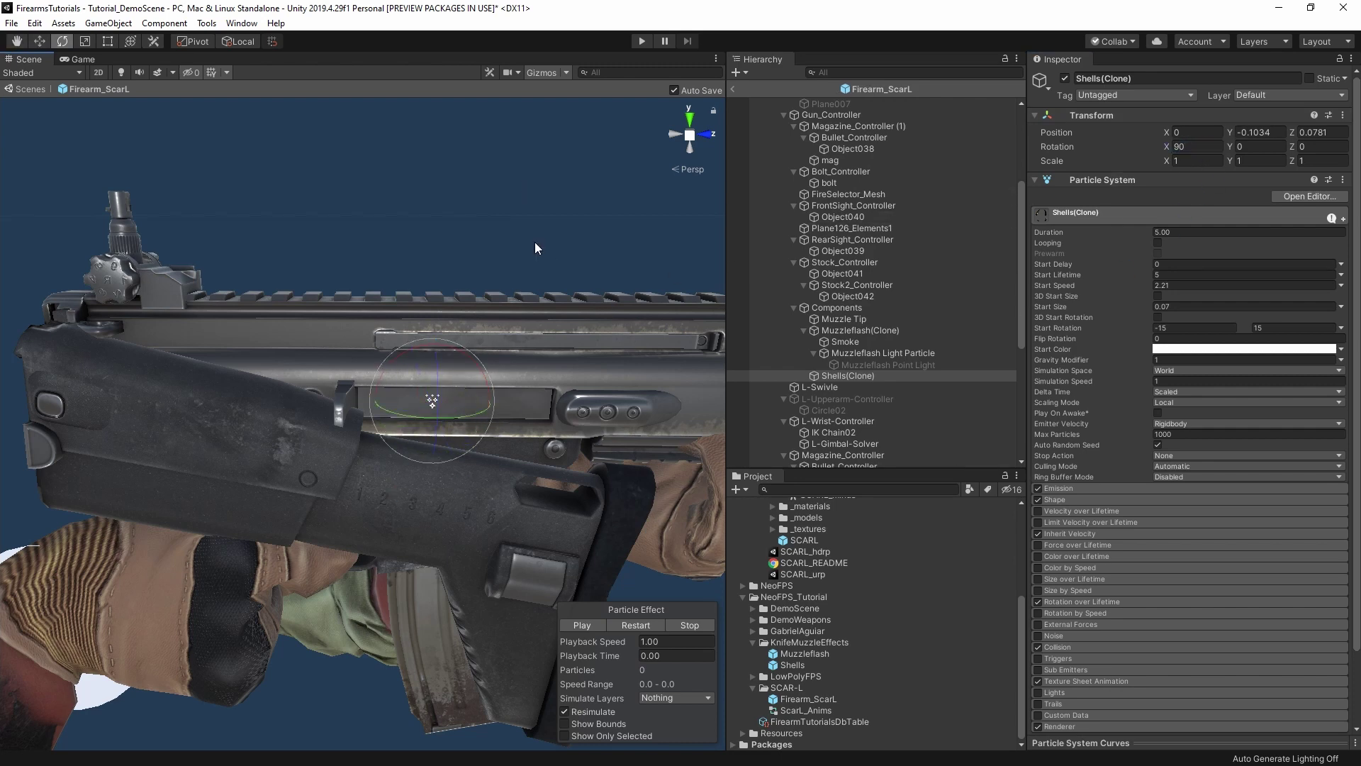
alt+drag(518, 259, 279, 317)
key(e)
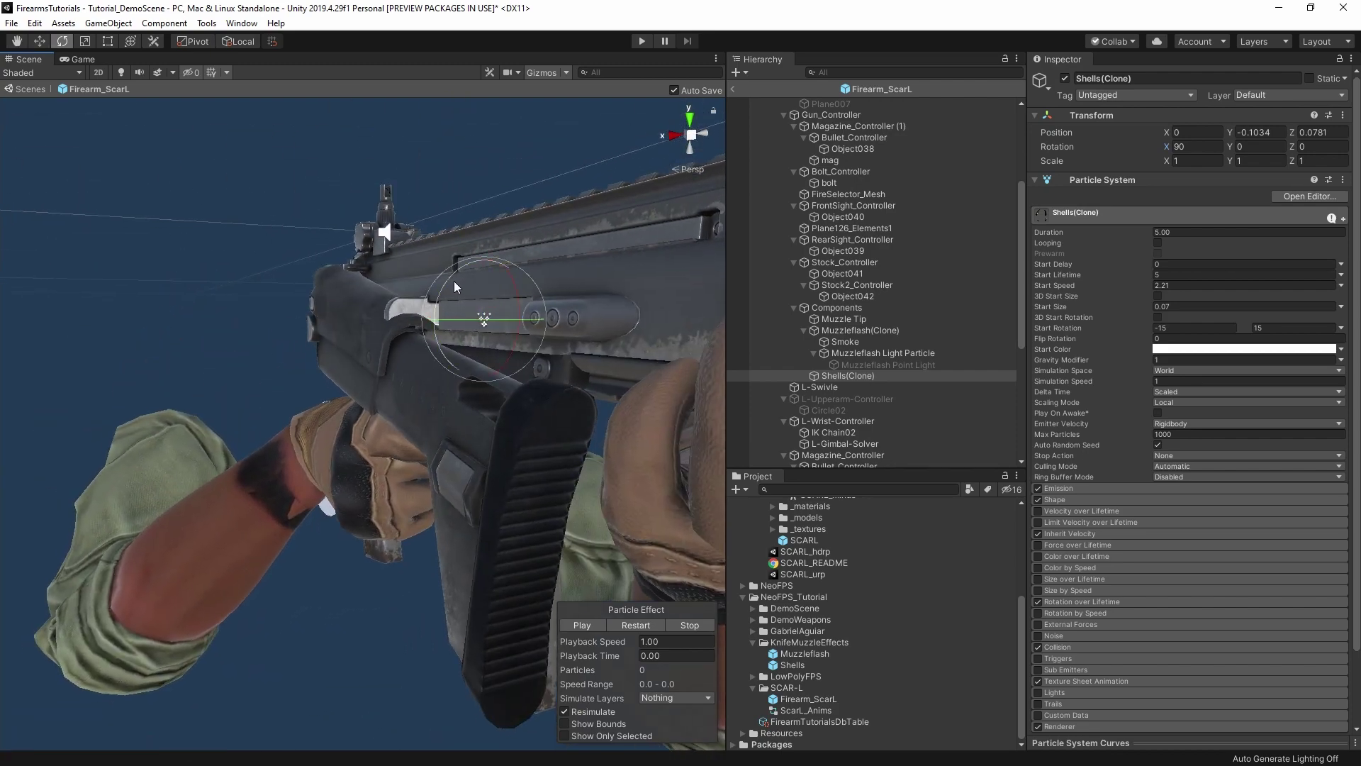
drag(455, 286, 409, 362)
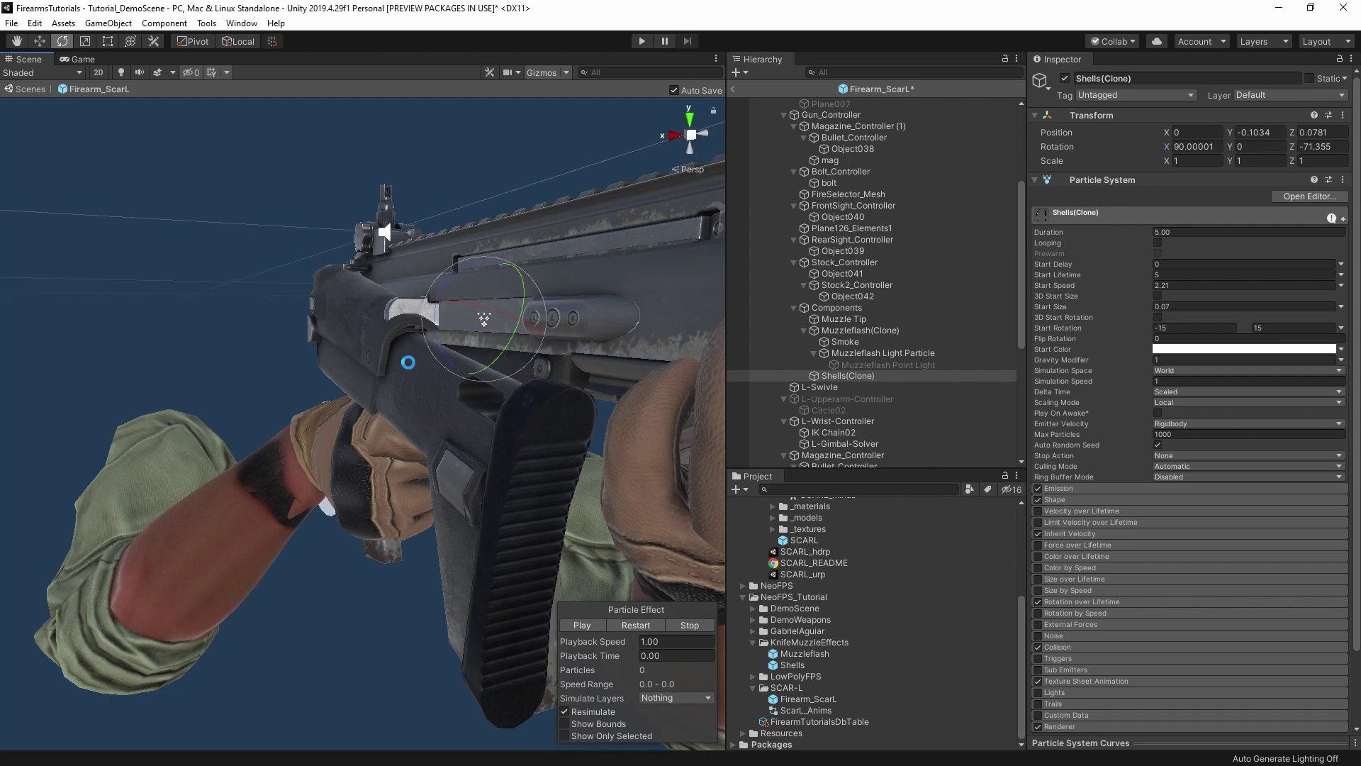
key(w)
Check the placement of Muzzleflash(Clone) and Muzzle Tip at the end of the barrel.
alt+drag(465, 325, 553, 433)
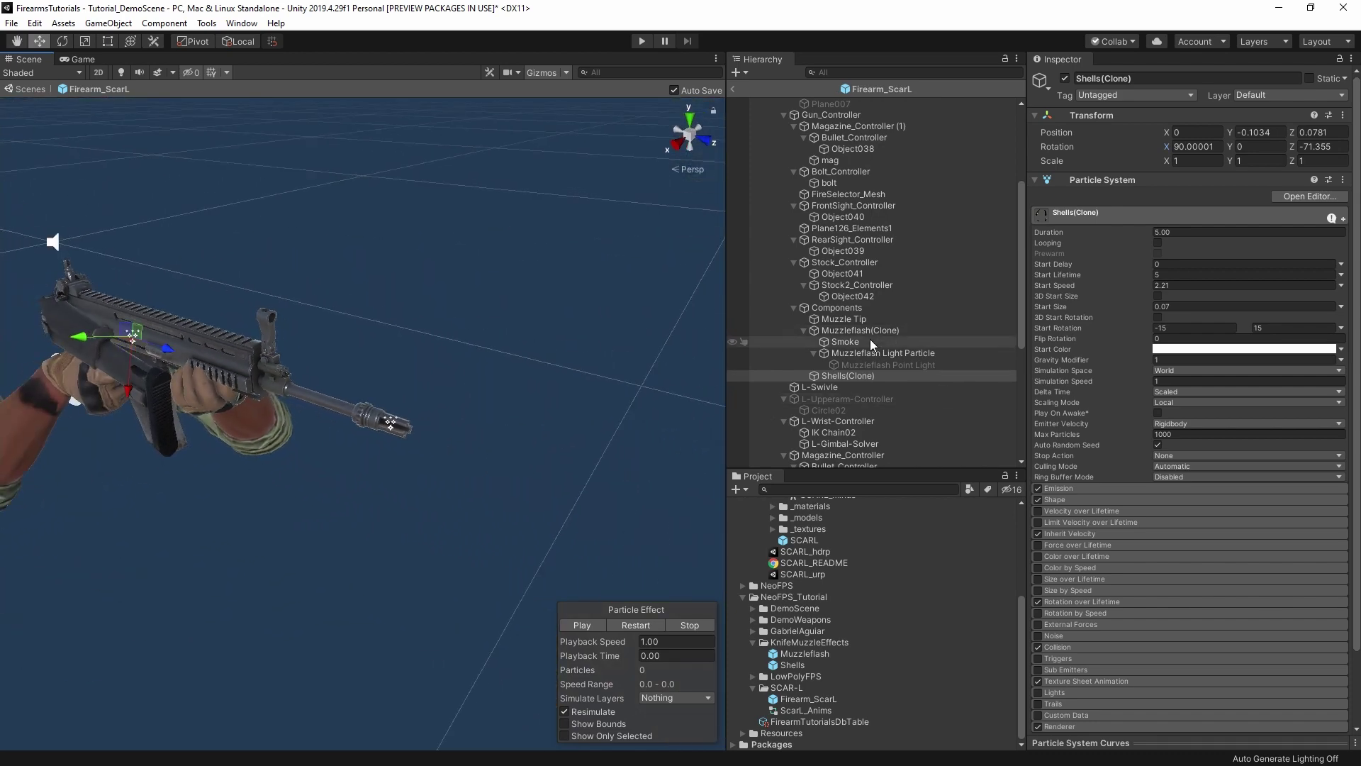
click(860, 331)
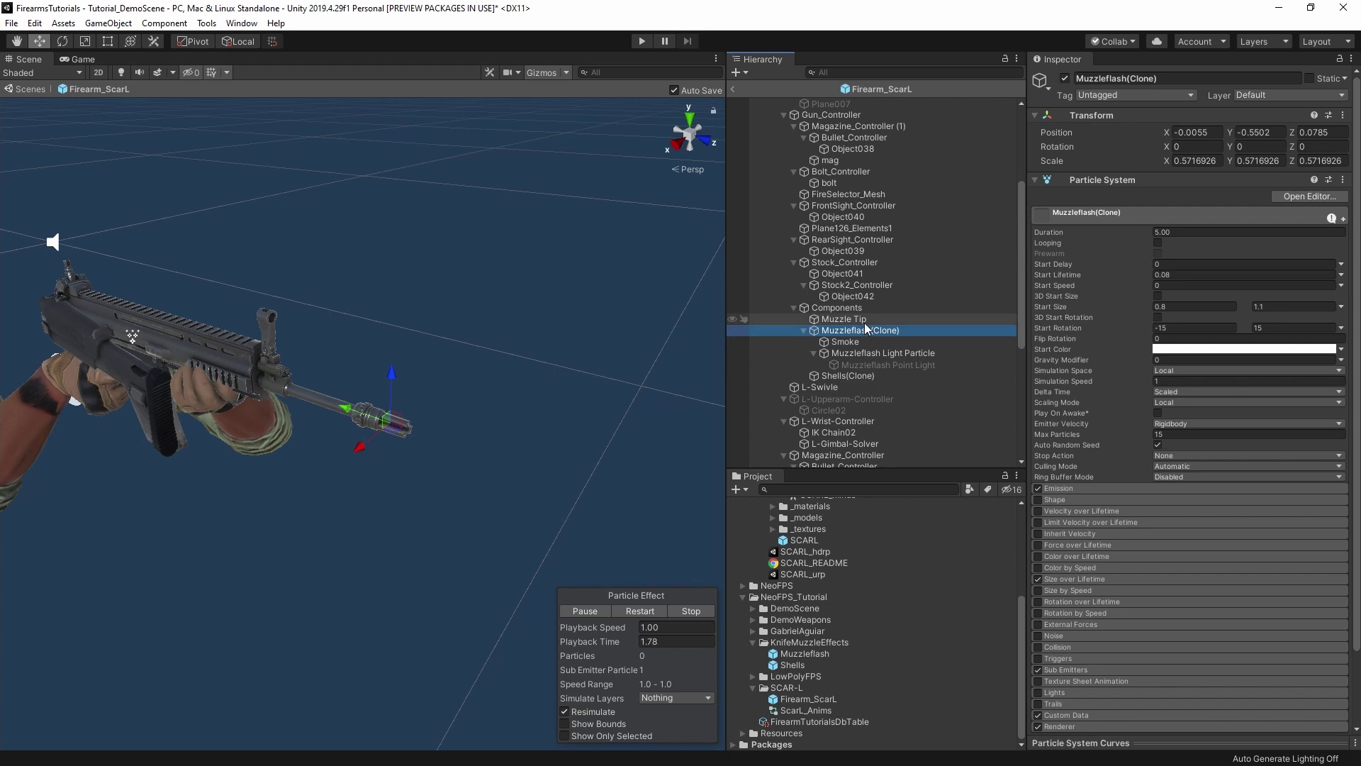
click(843, 319)
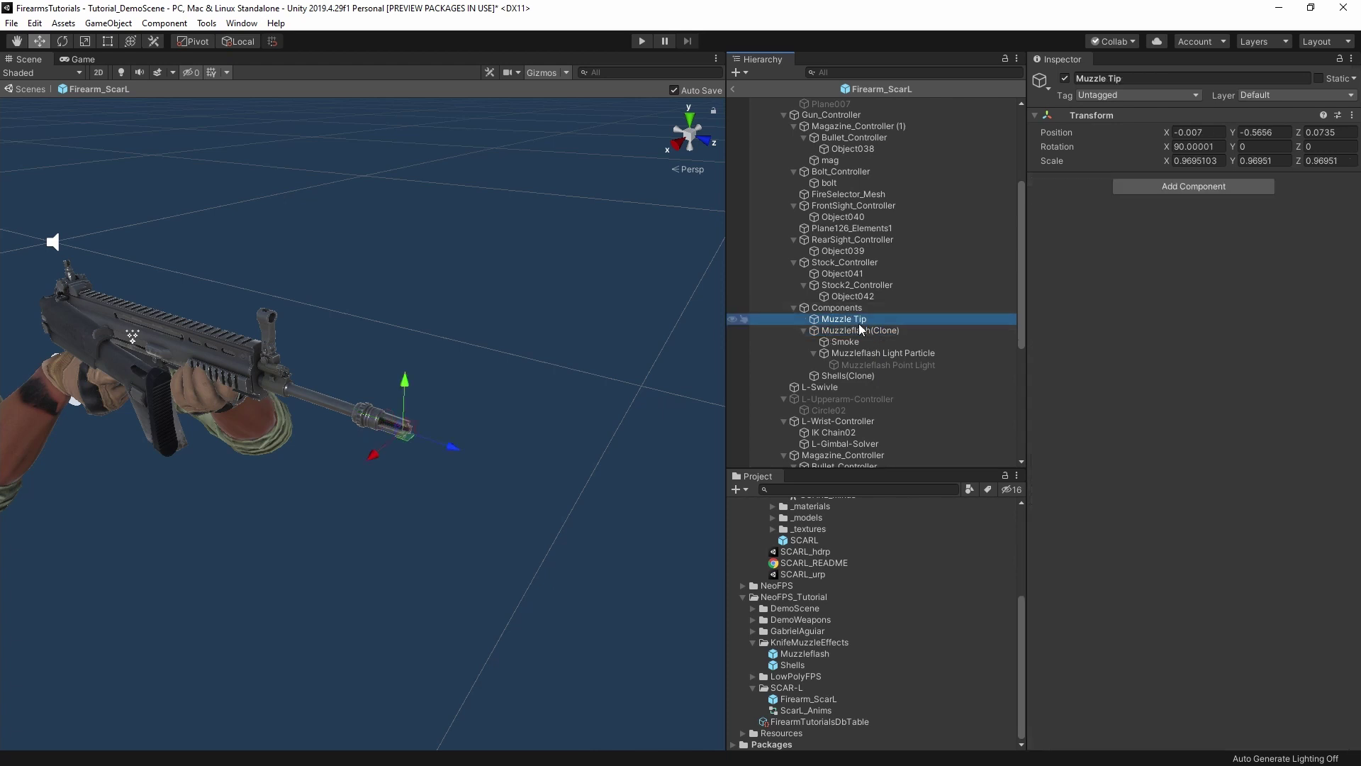
alt+drag(513, 489, 584, 478)
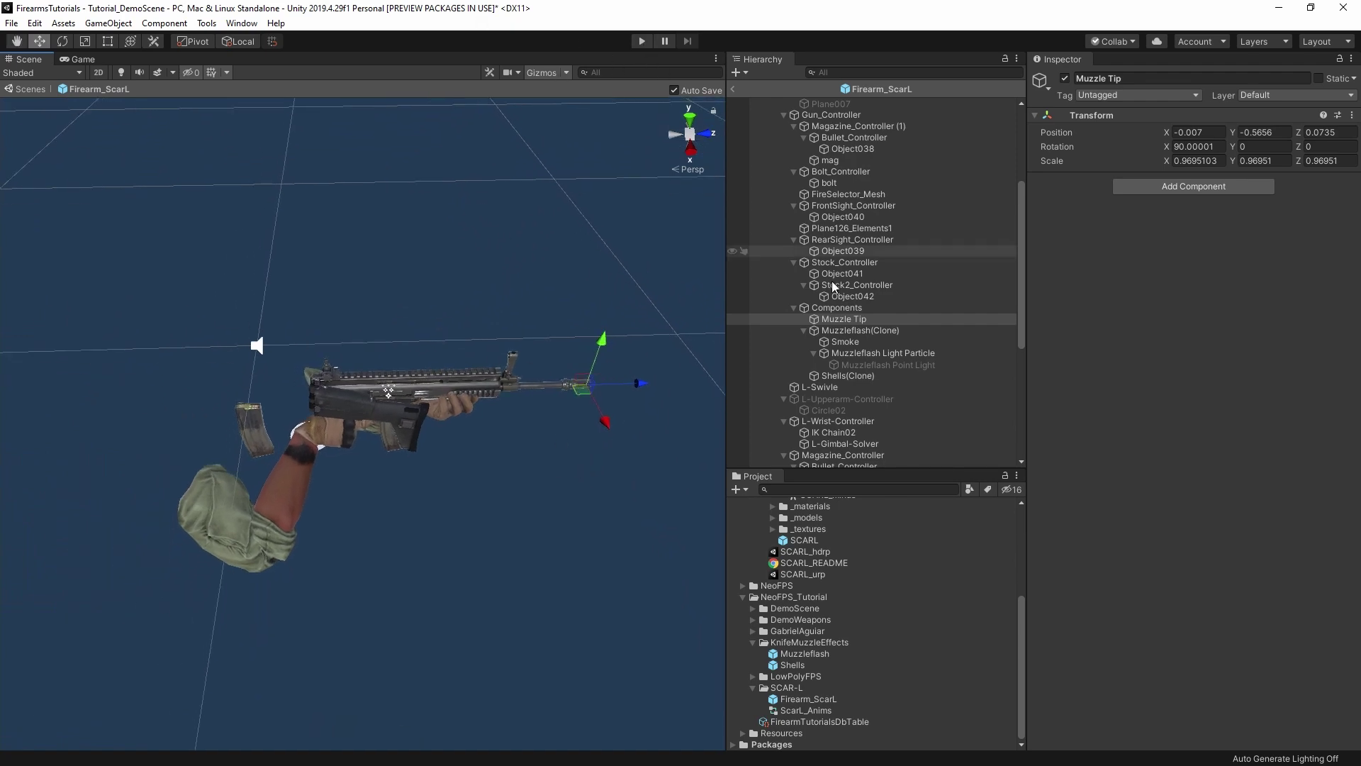
Leave the Firearm_ScarL prefab and select the Tutorial_Character prefab that Tutorial_Spawner uses as its Character Prefab.
scroll(818, 223, up, 5)
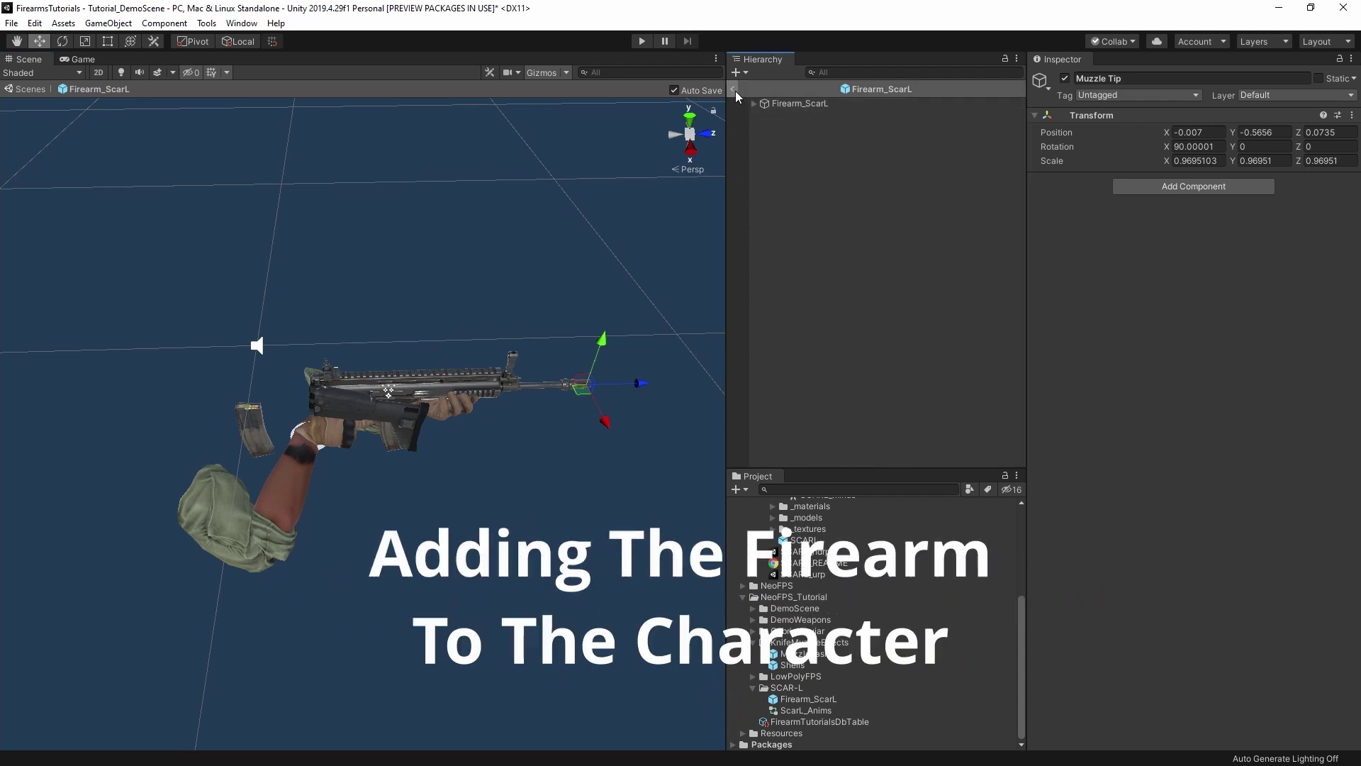
click(734, 89)
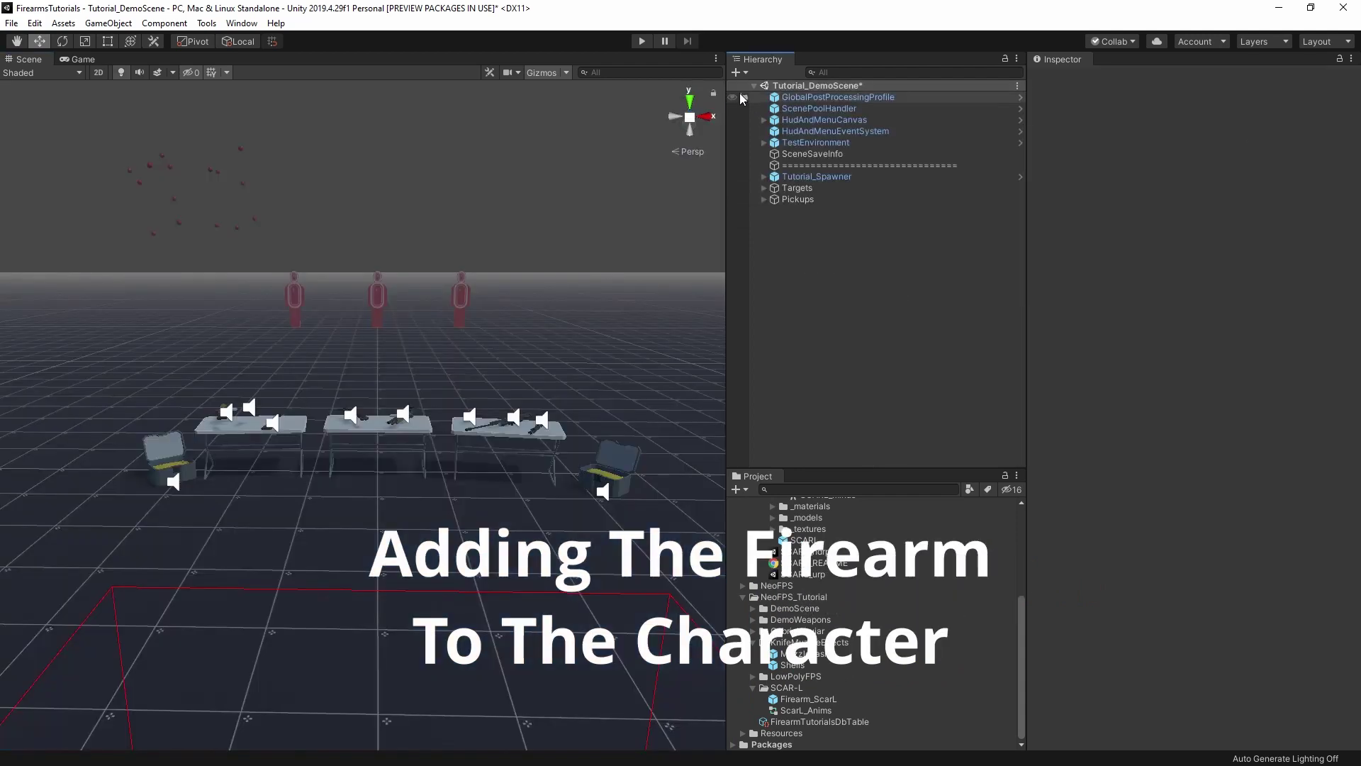
click(816, 177)
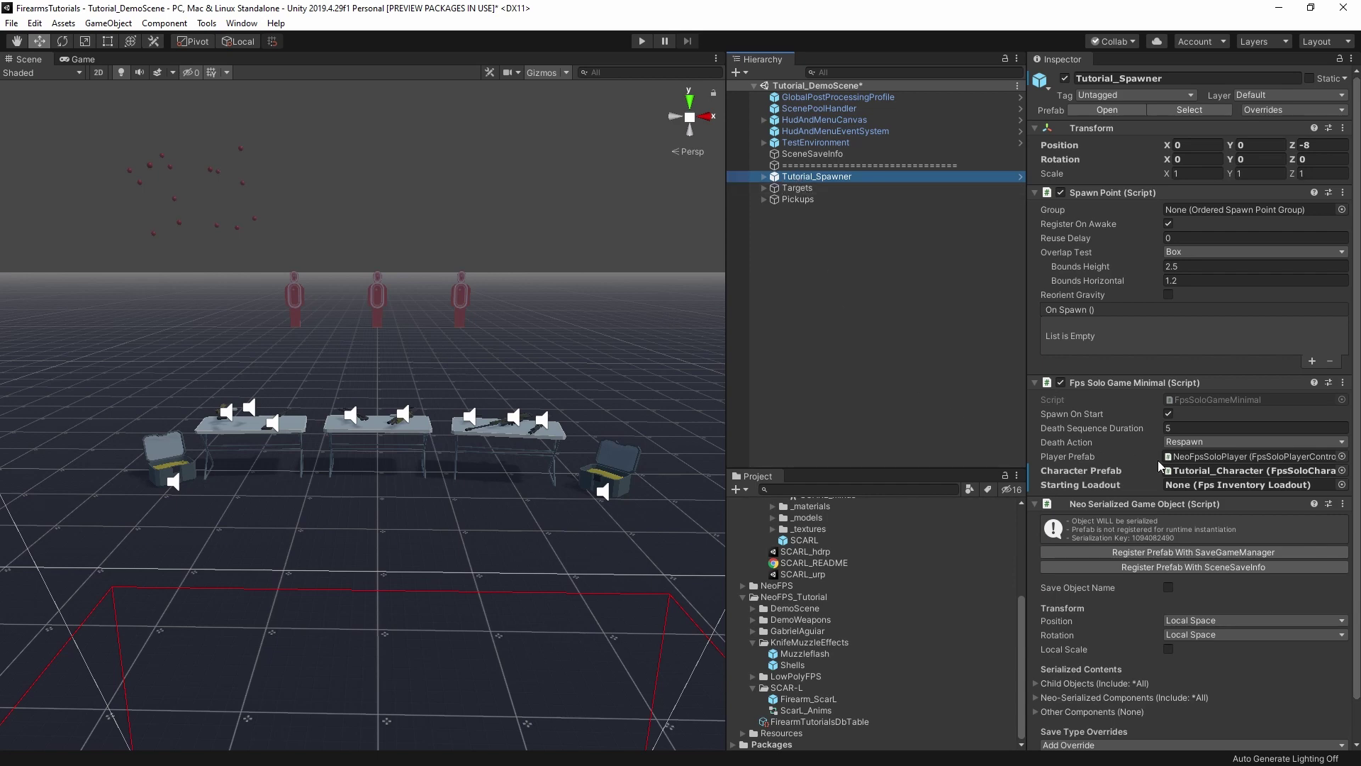
click(1197, 471)
click(821, 619)
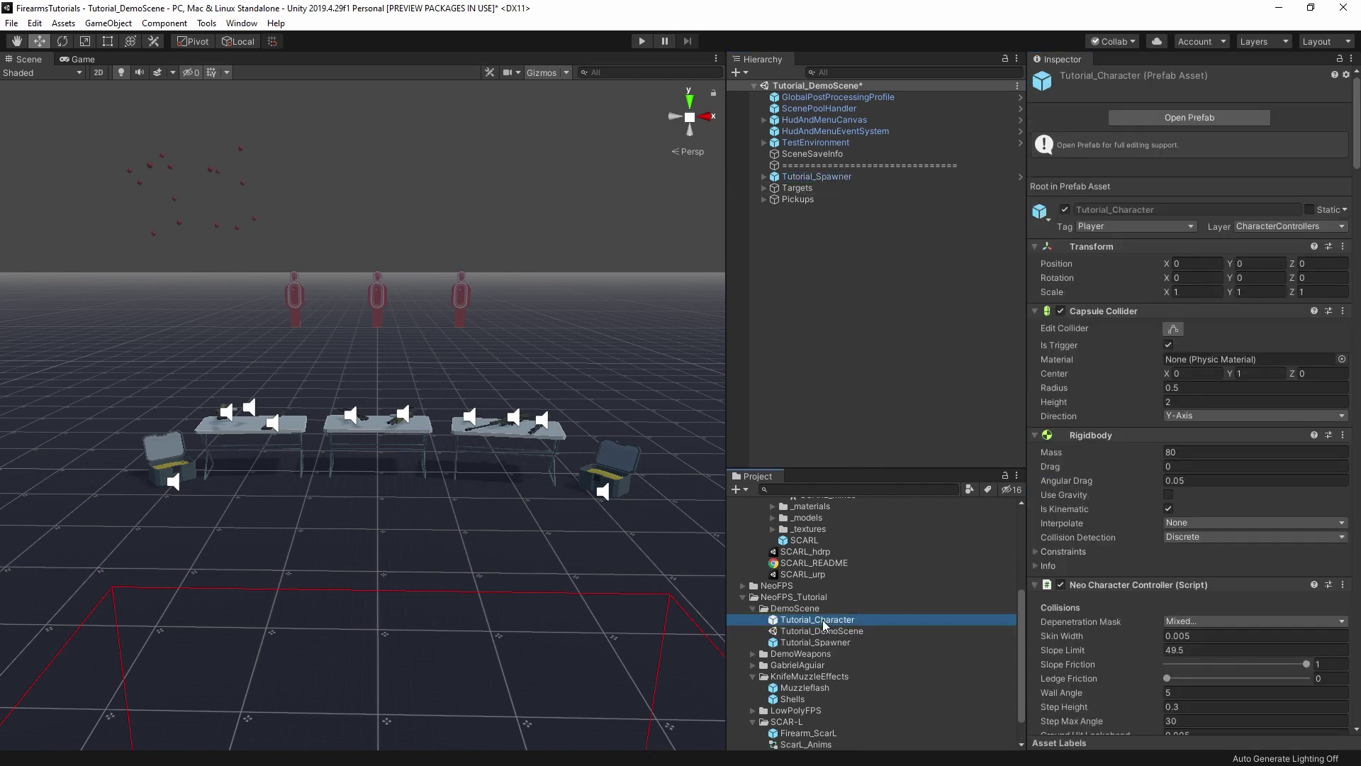
Add Firearm_ScarL as a new entry in the Starting Items of Tutorial_Character's Fps Inventory Swappable component.
scroll(1146, 497, down, 15)
scroll(1197, 408, down, 10)
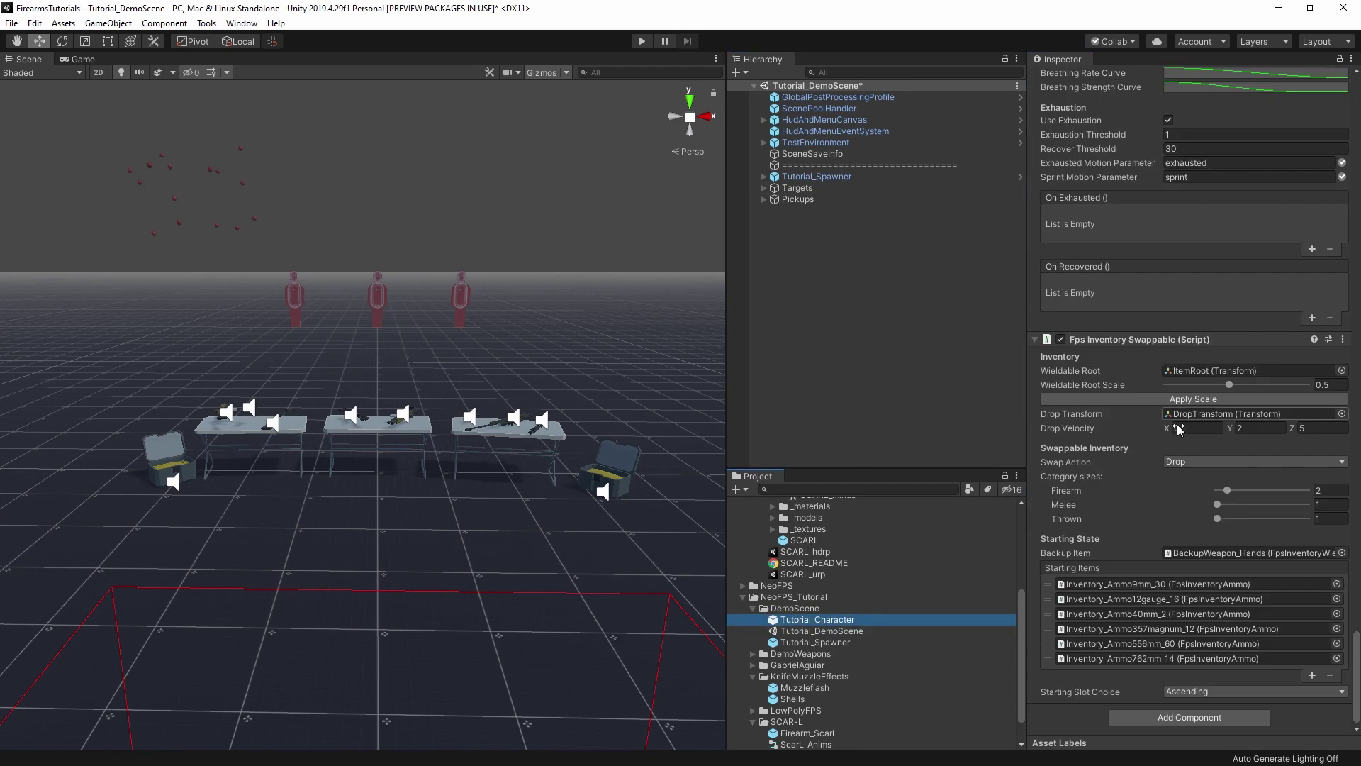
click(1312, 674)
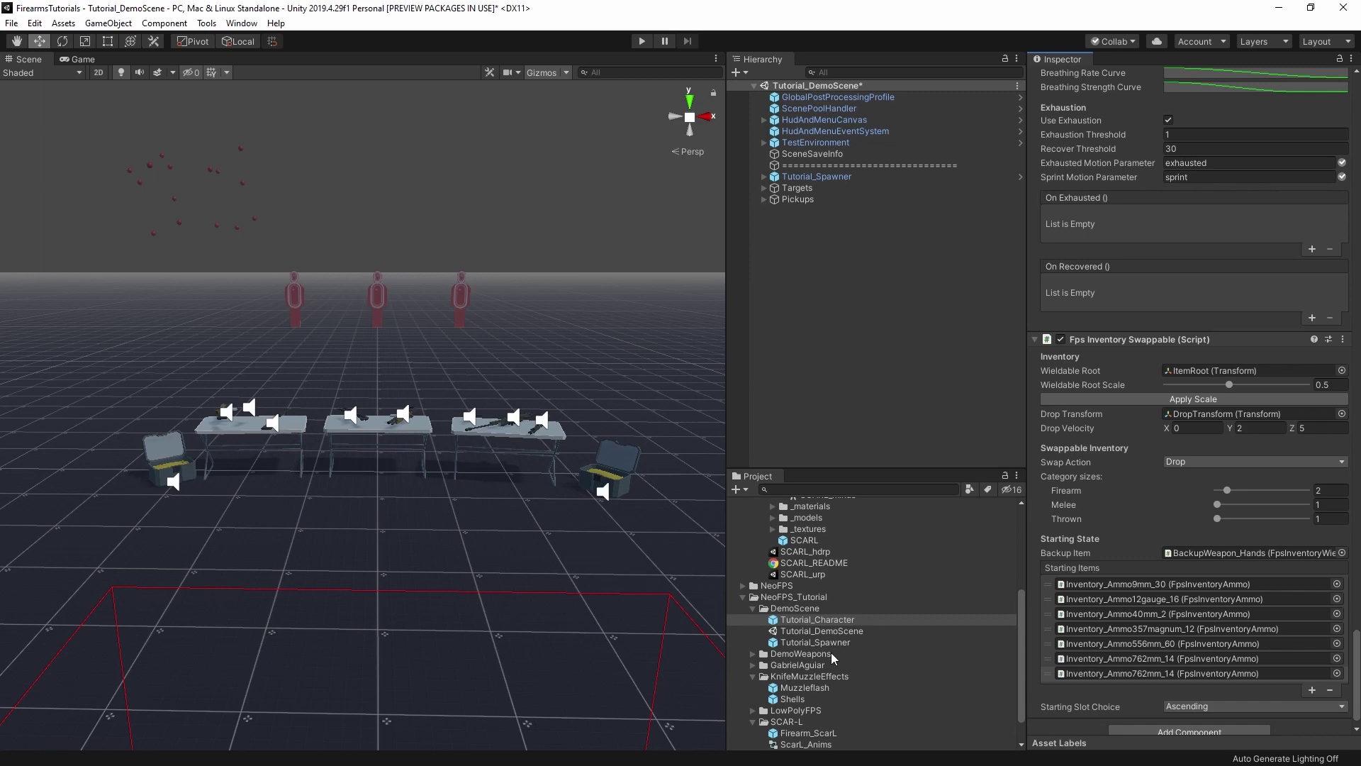
scroll(822, 691, down, 2)
drag(815, 702, 1187, 680)
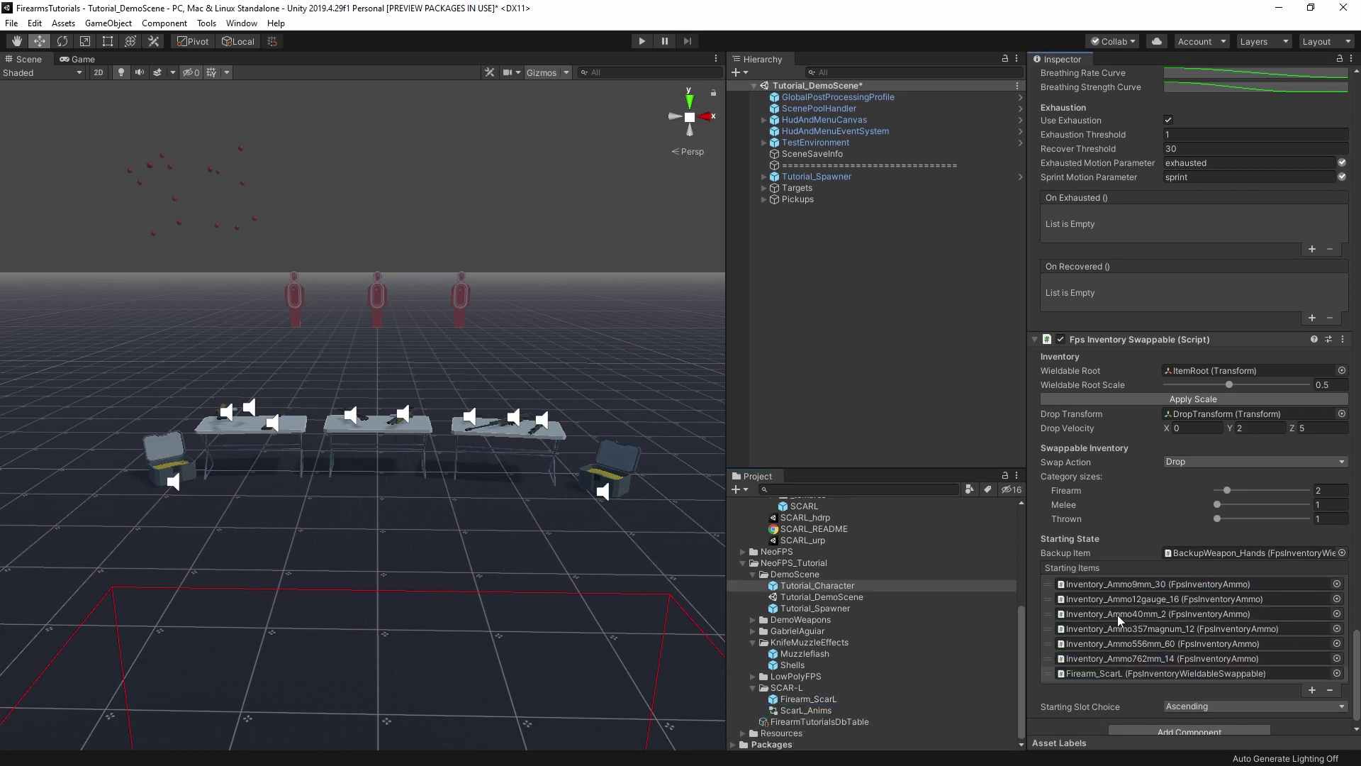
Play-test the scene by walking to the white wall and firing the SCAR-L at it, then stop play mode.
click(641, 42)
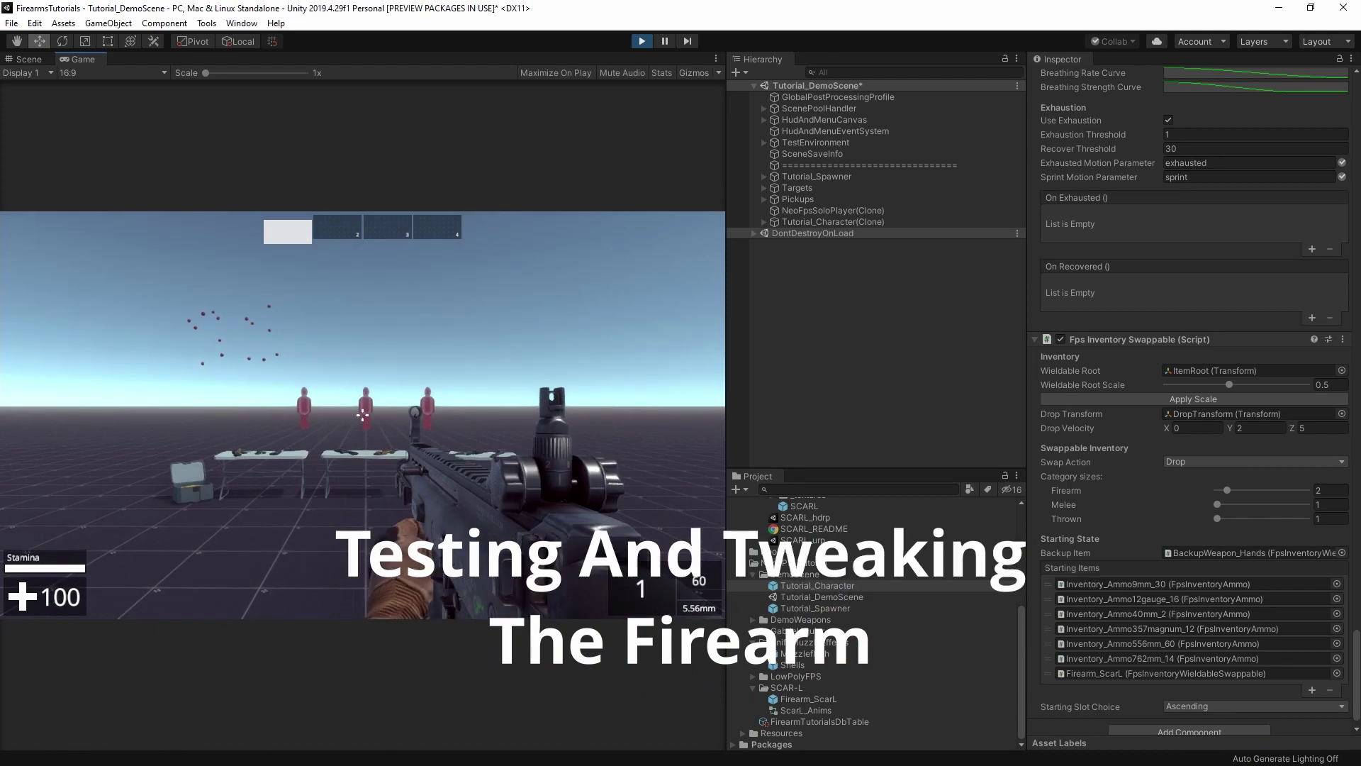
key(w)
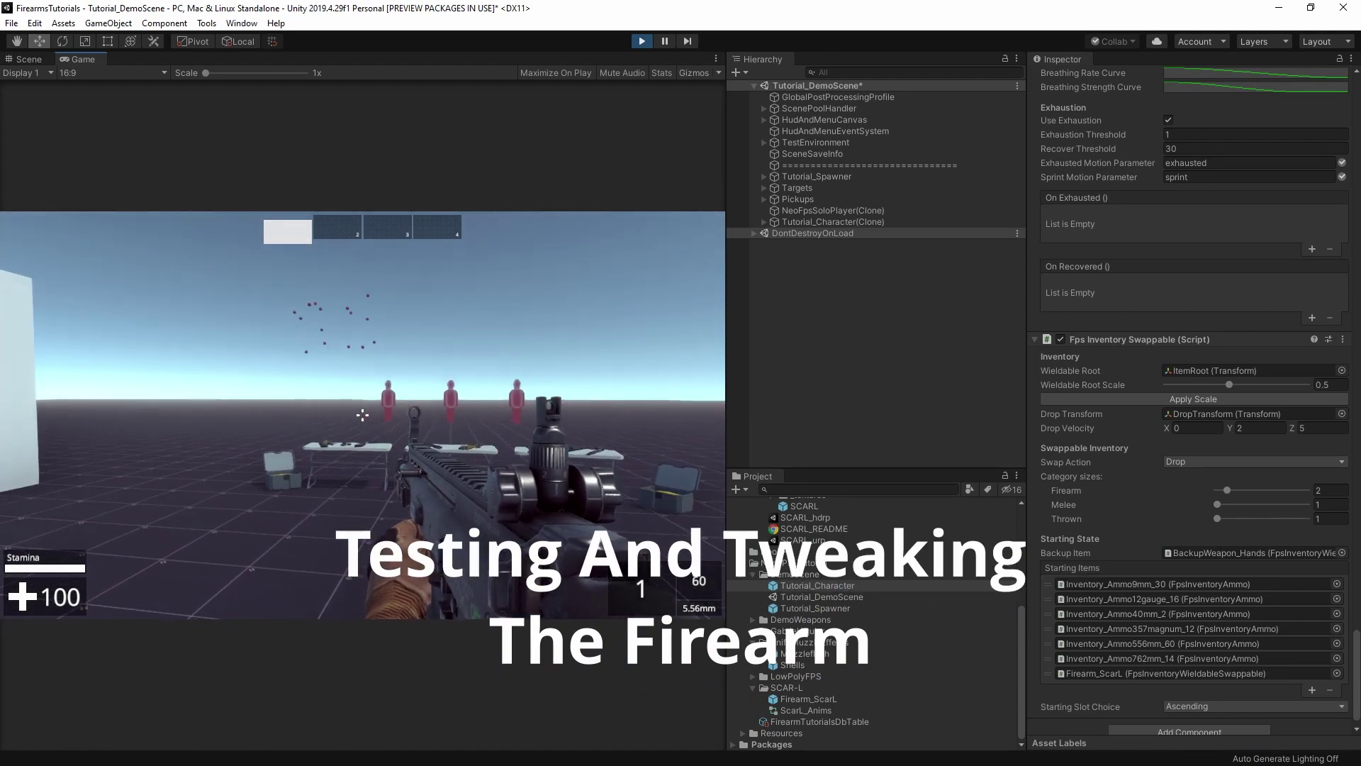
key(Escape)
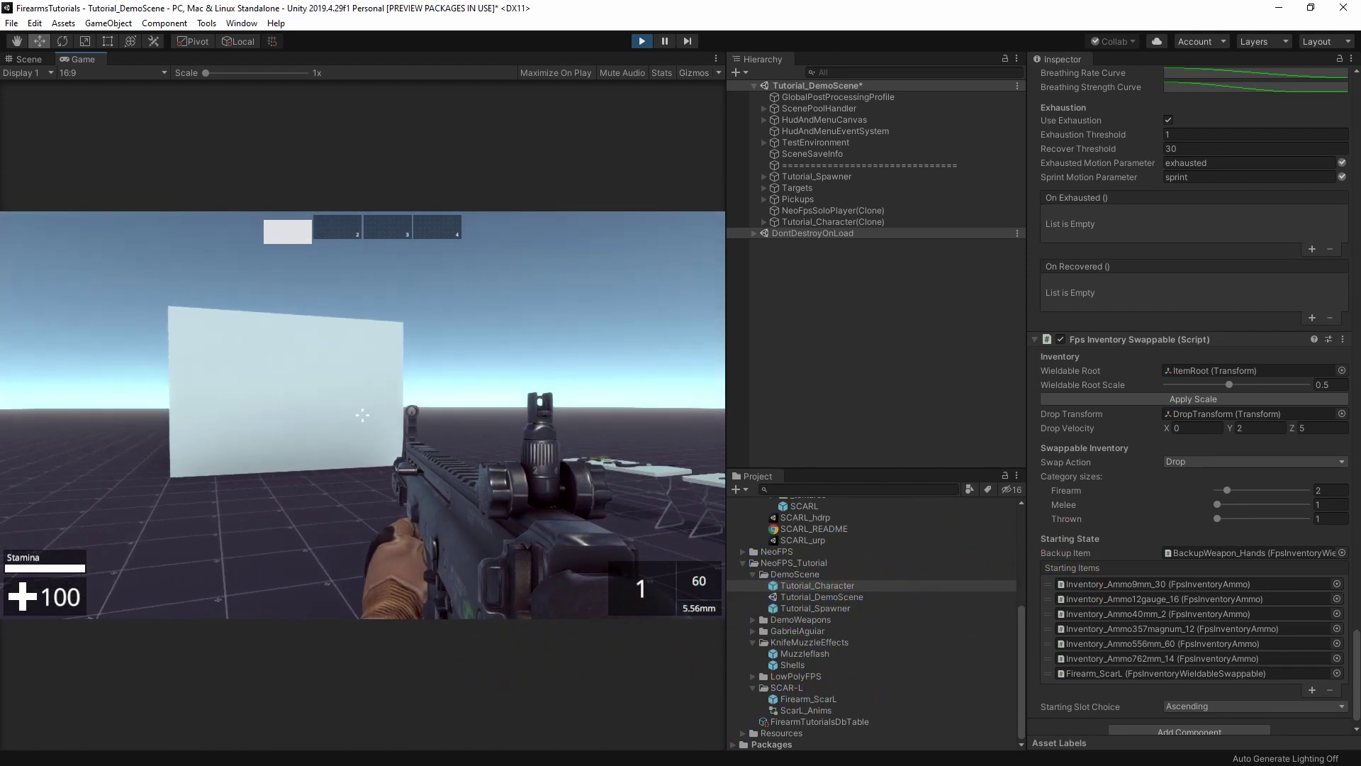
click(752, 543)
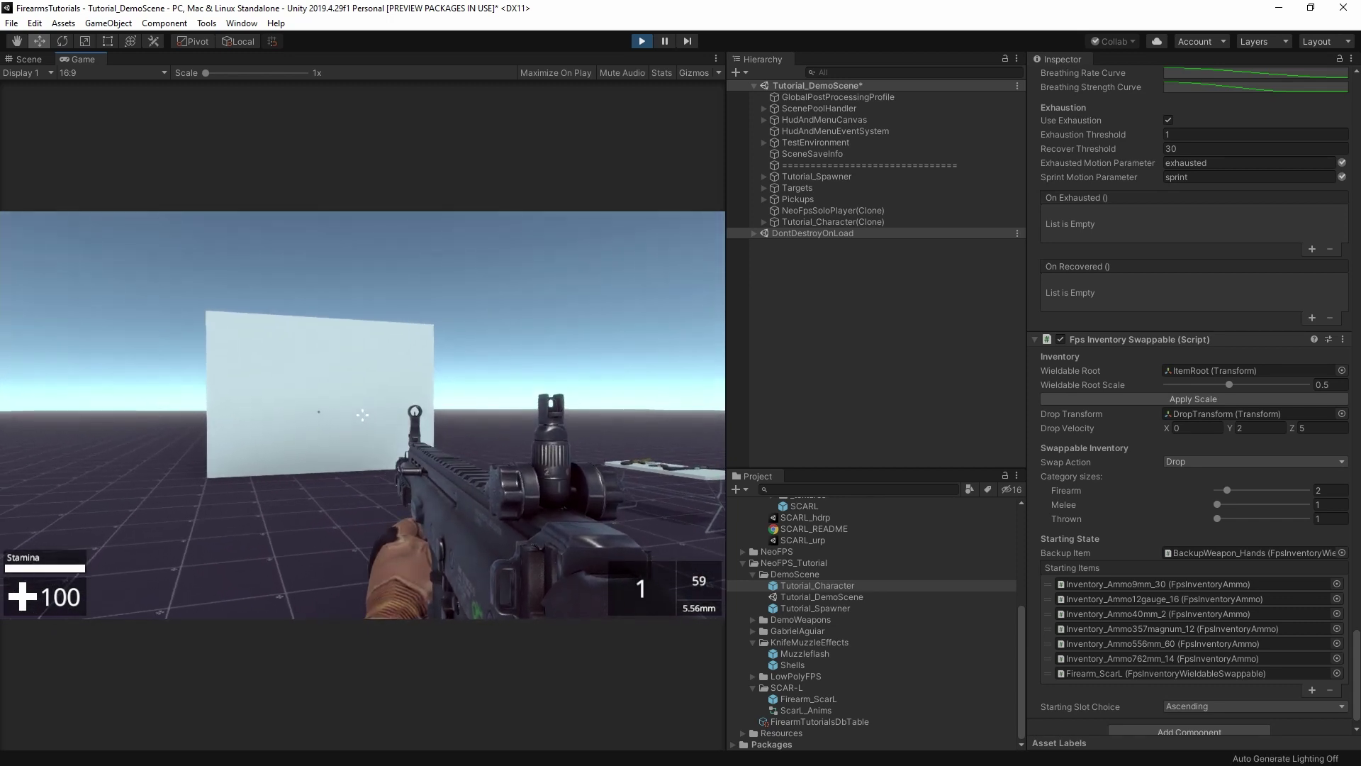
key(Escape)
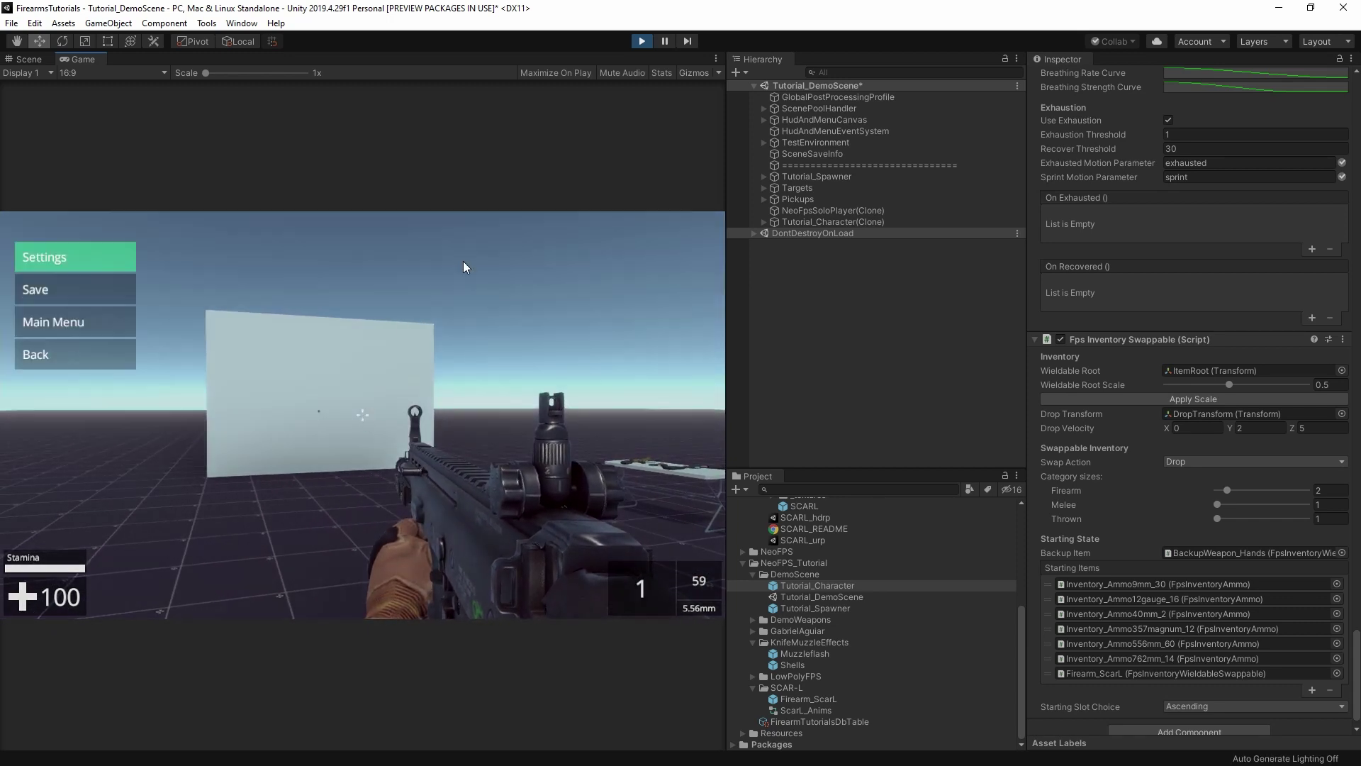
click(642, 41)
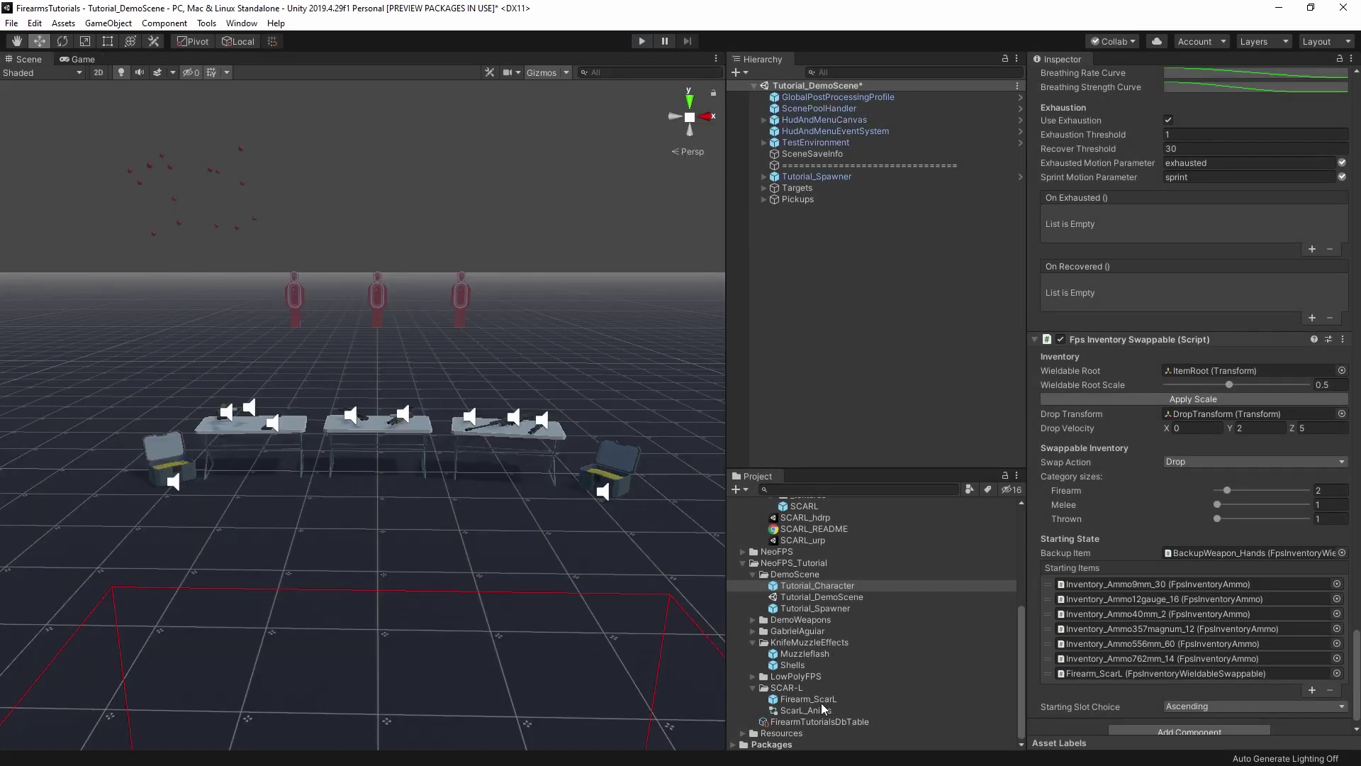
In the Firearm_ScarL prefab, set the Chambered Reloader's Magazine Size and Starting Magazine to 30.
double_click(819, 701)
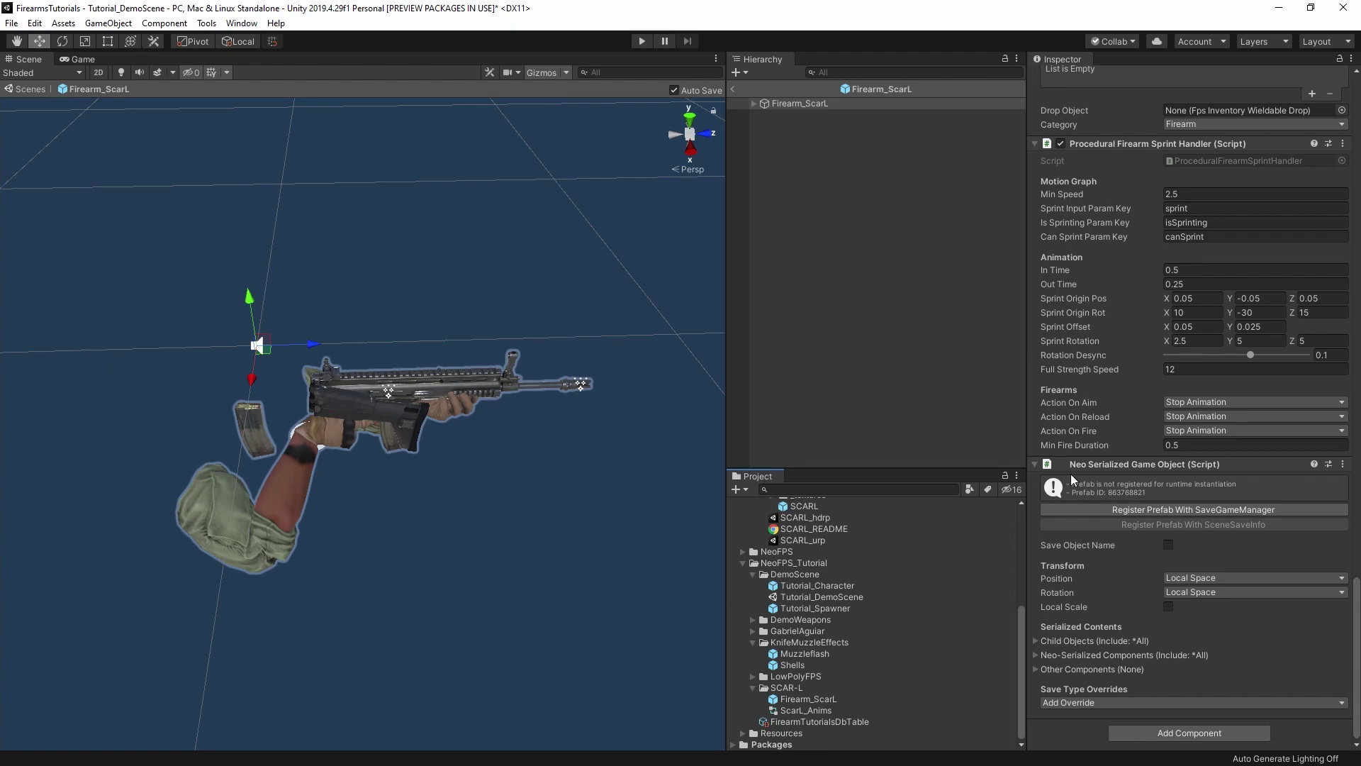
scroll(1149, 443, up, 15)
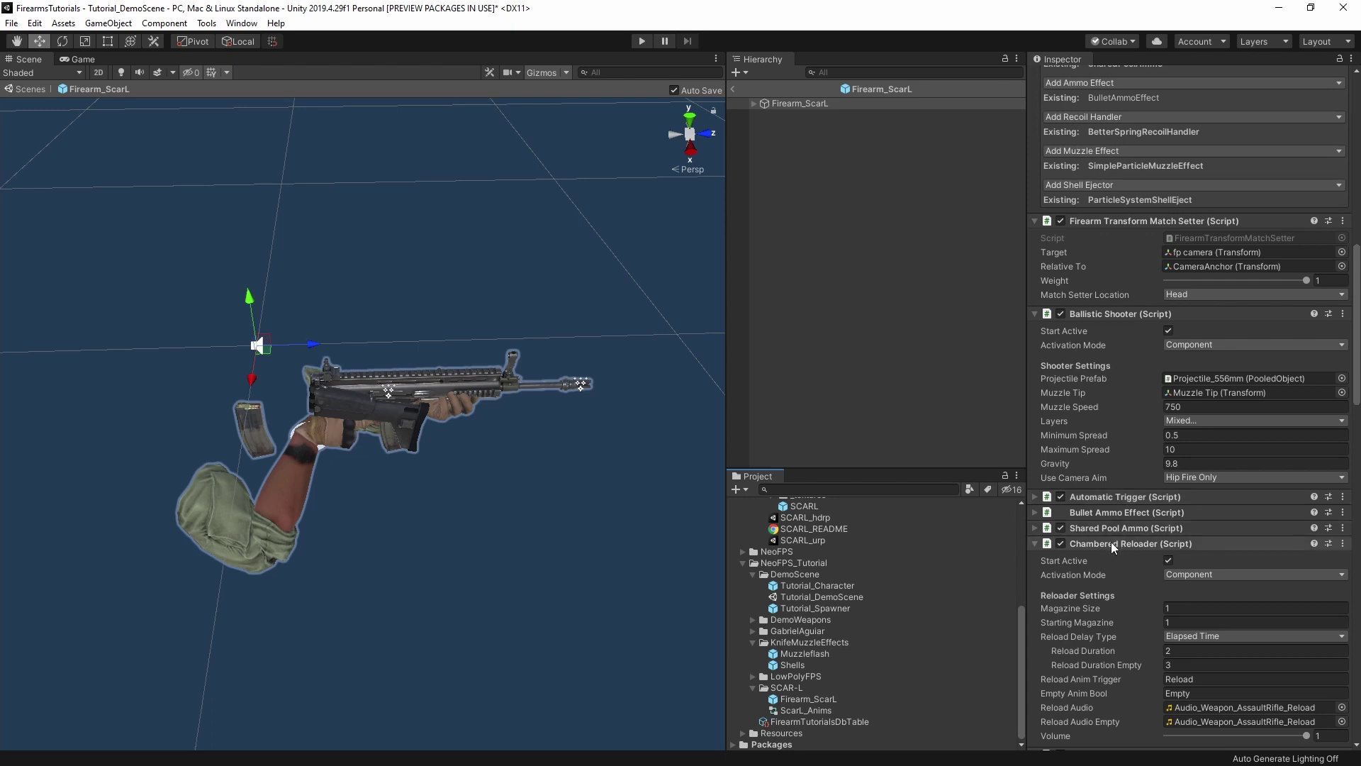
click(1188, 495)
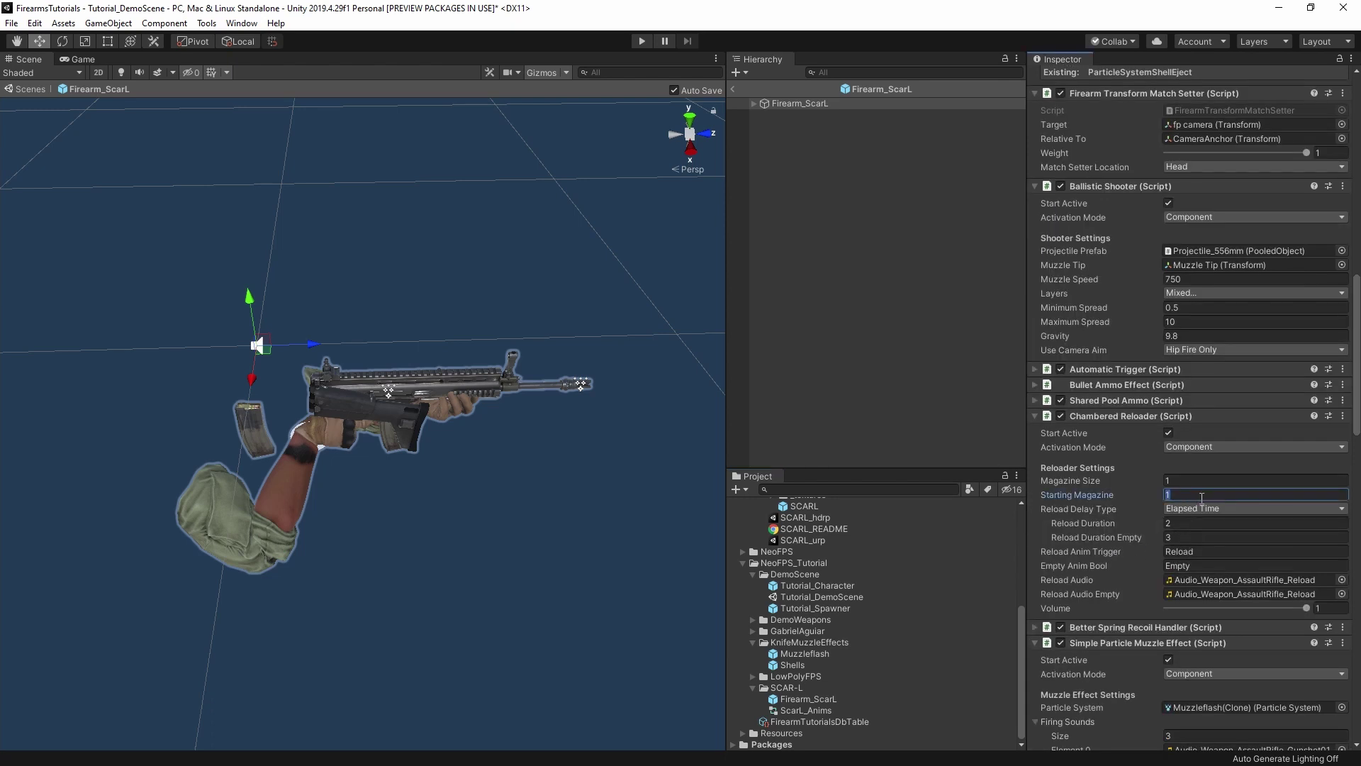
click(1194, 481)
text(309)
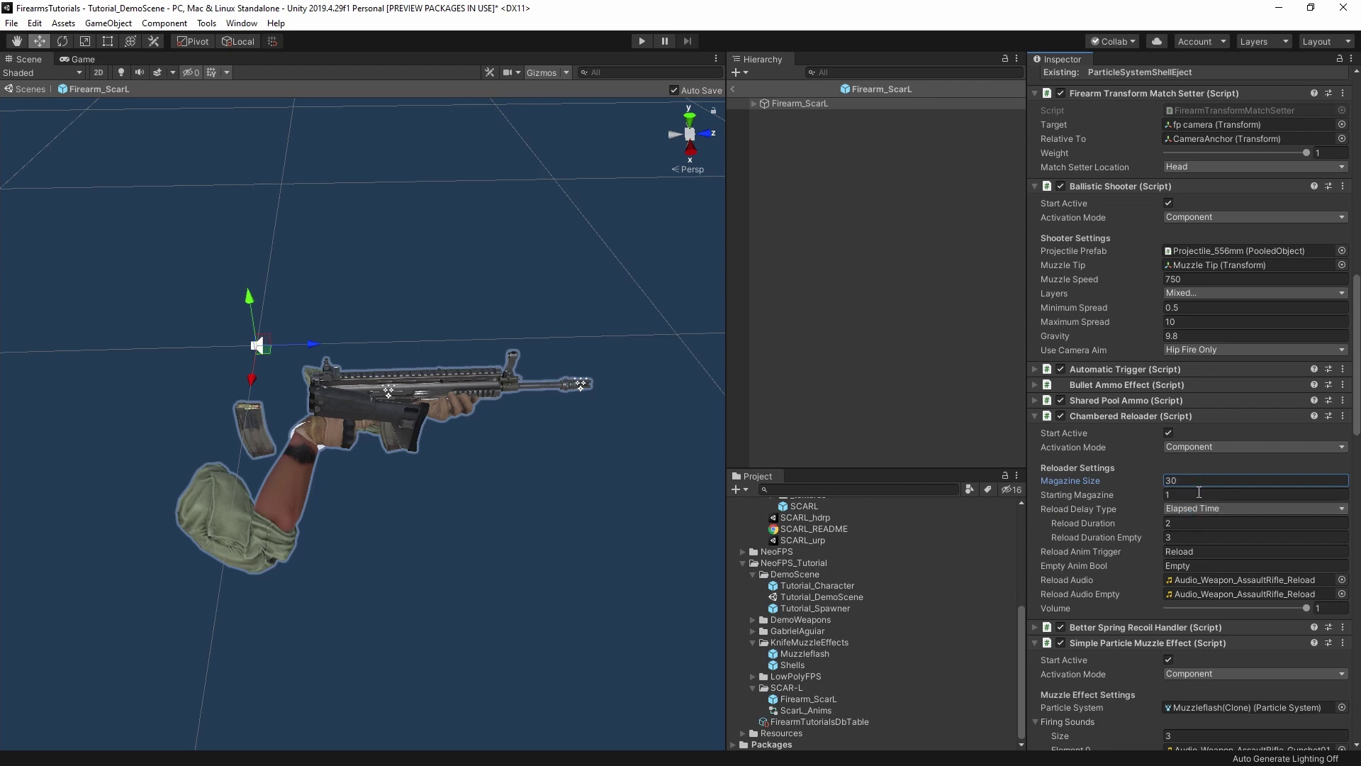
click(1196, 495)
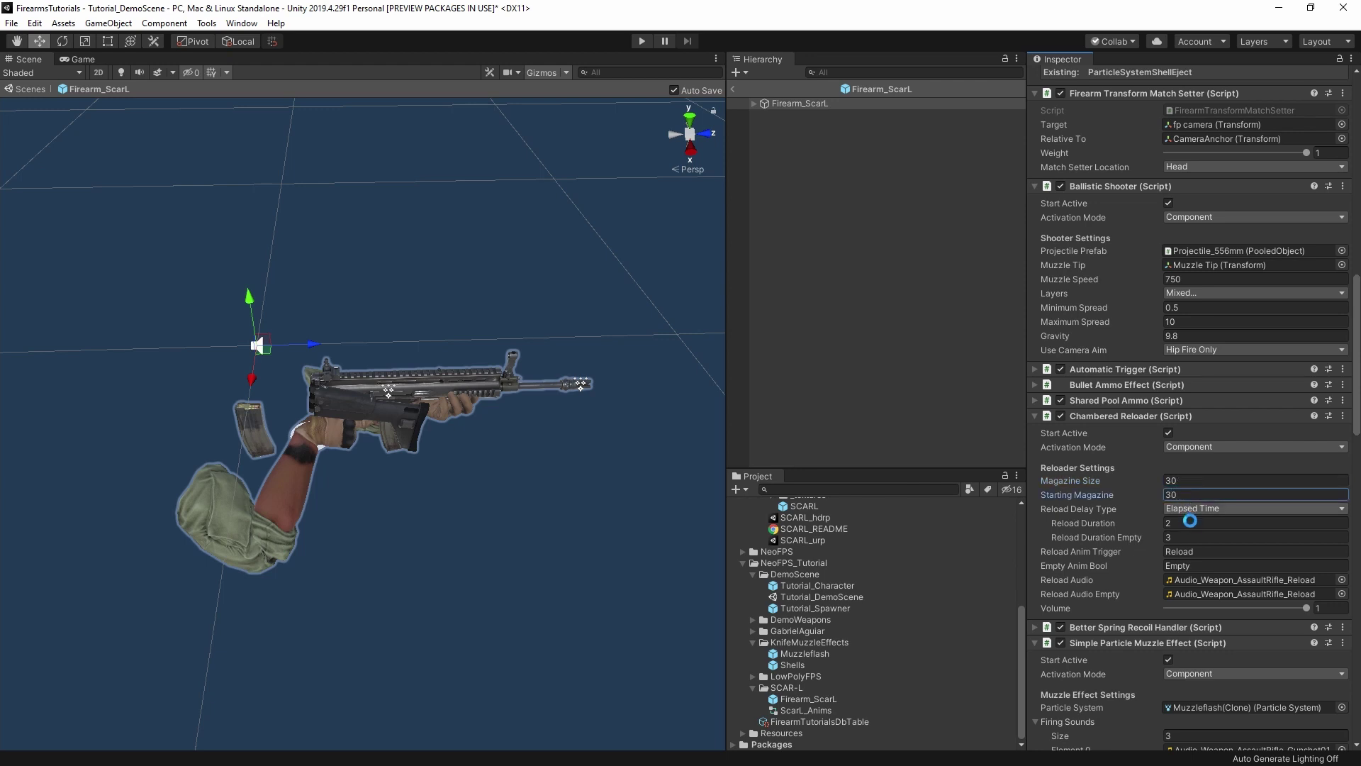
Play-test the scene by firing the SCAR-L at the white wall, toggling aim, and reloading.
click(642, 40)
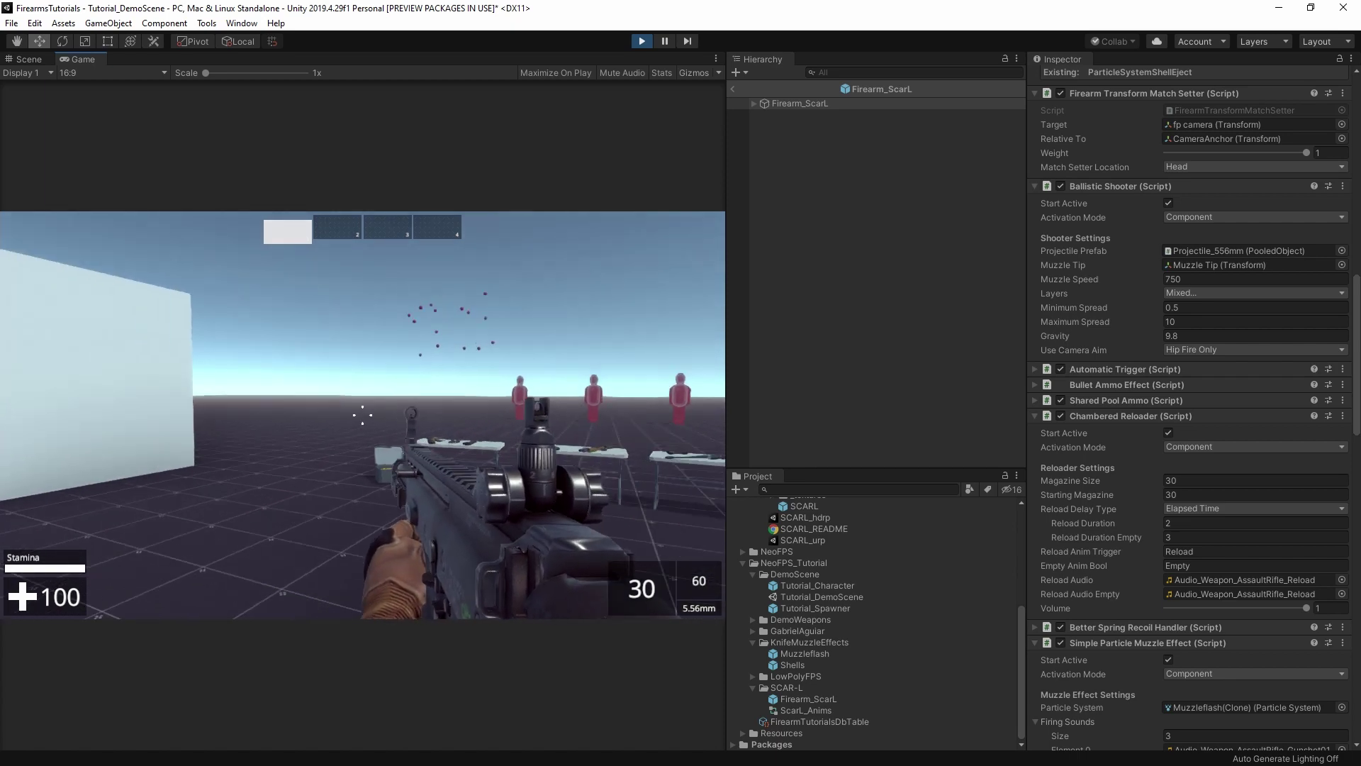
click(362, 415)
click(362, 415)
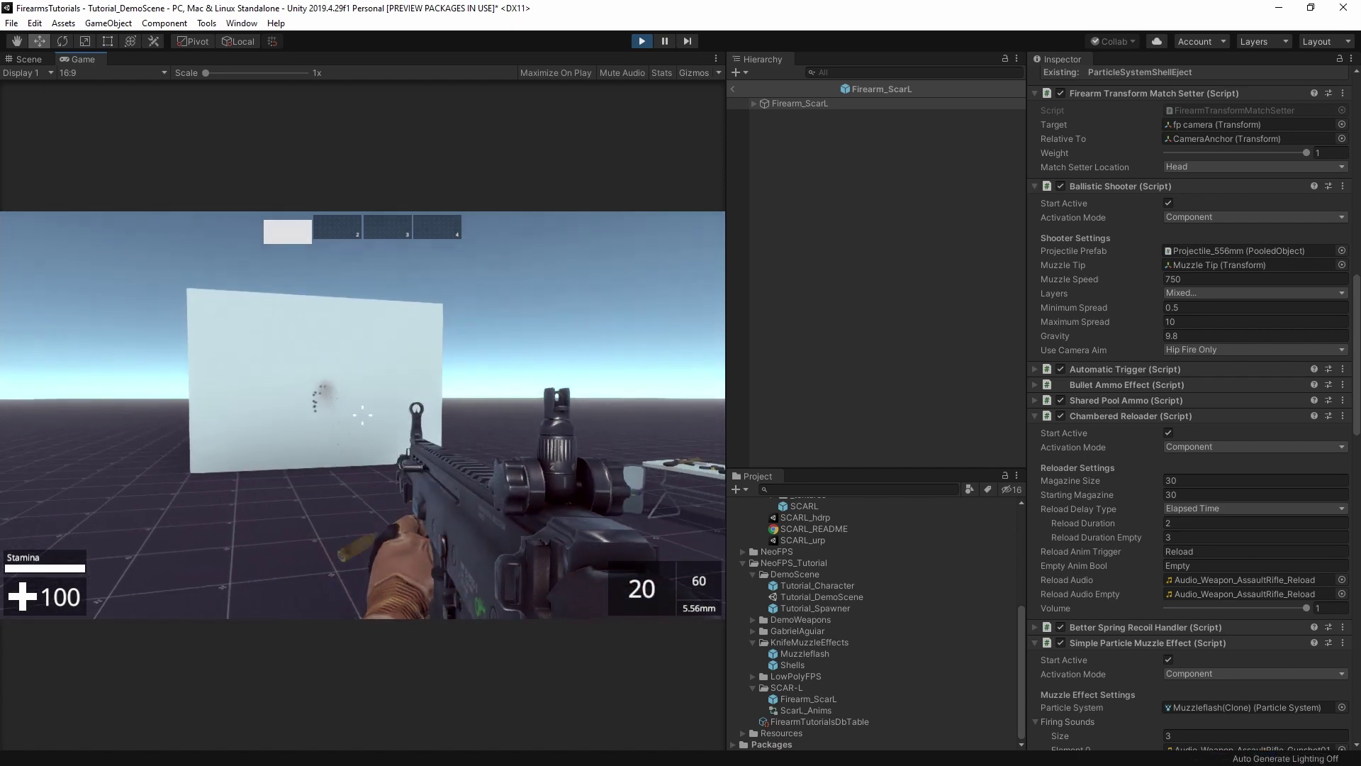
right_click(362, 415)
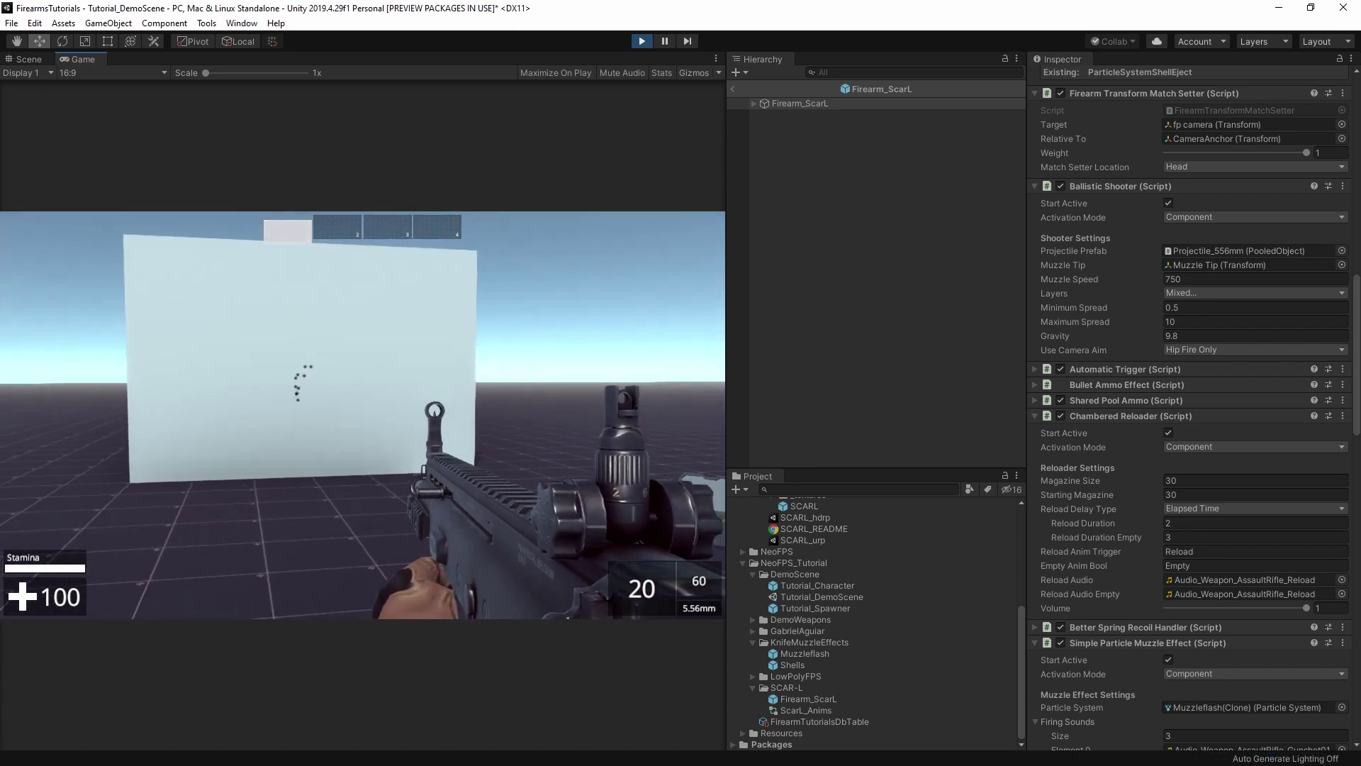
right_click(362, 415)
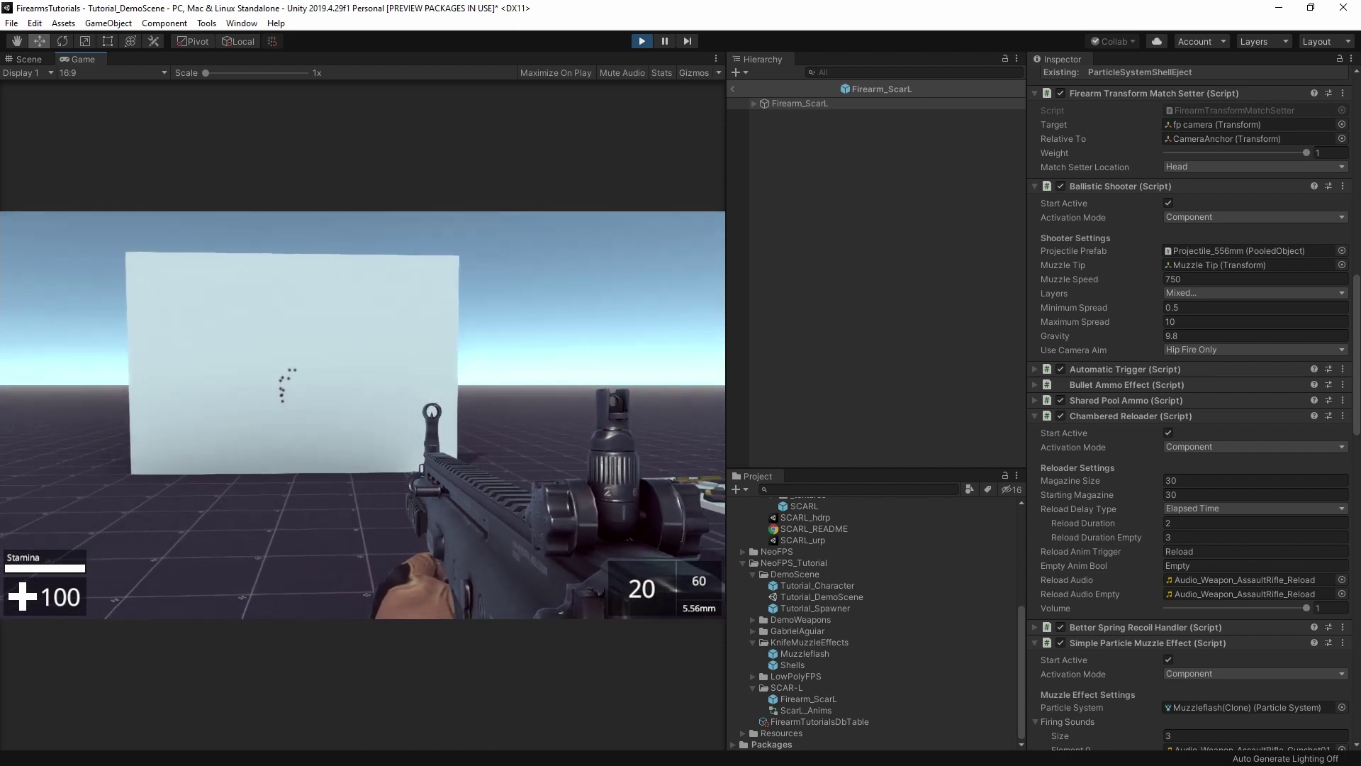
right_click(363, 415)
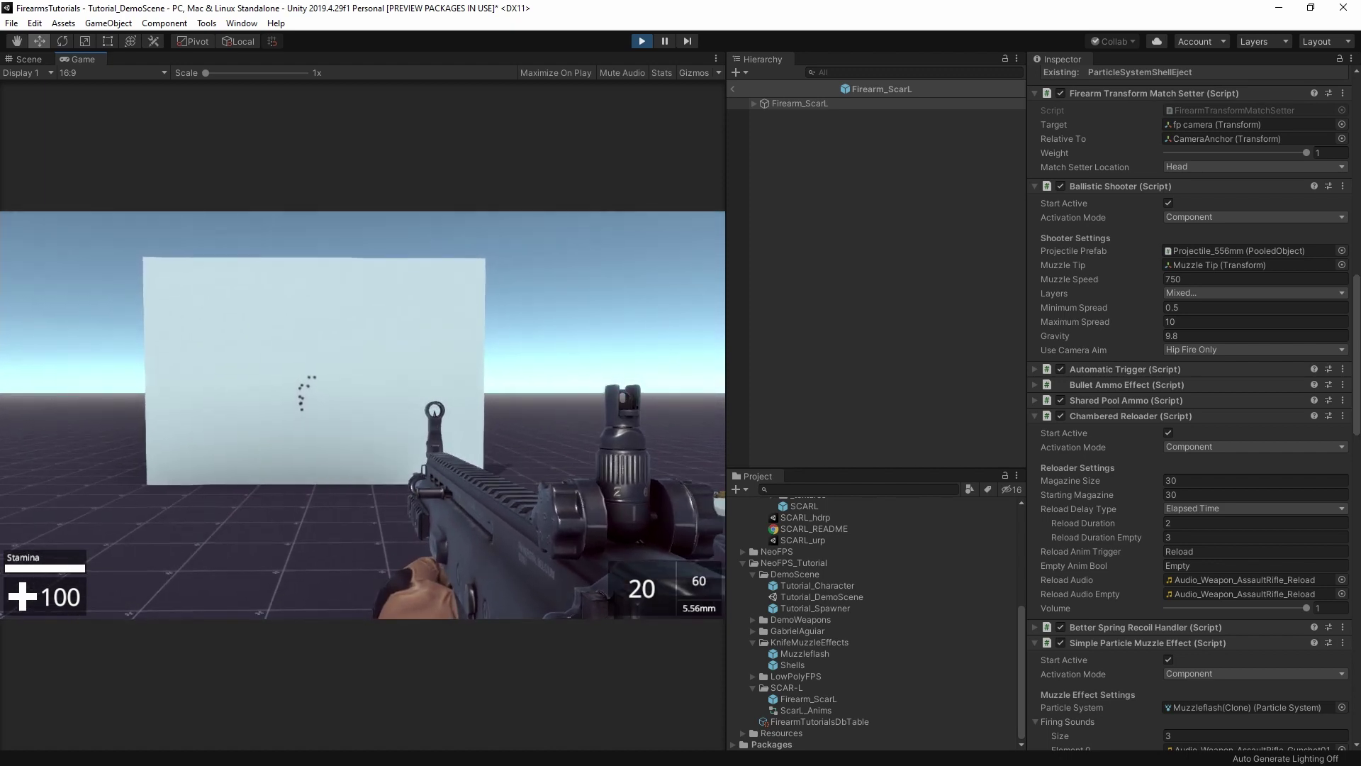
click(363, 415)
drag(363, 415, 362, 415)
key(r)
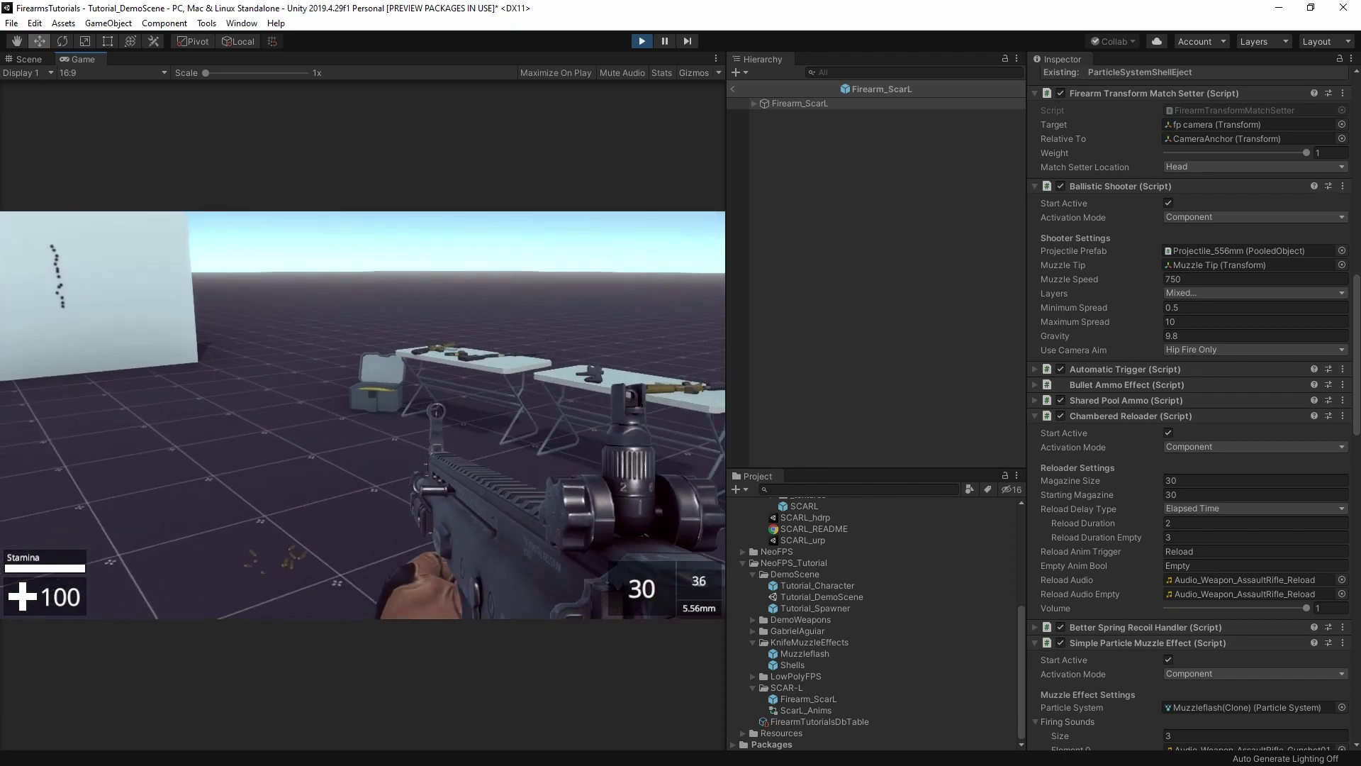
Restock the SCAR-L's ammo from the ammo crate, fire at the wall again, and stop play mode.
key(w)
key(f)
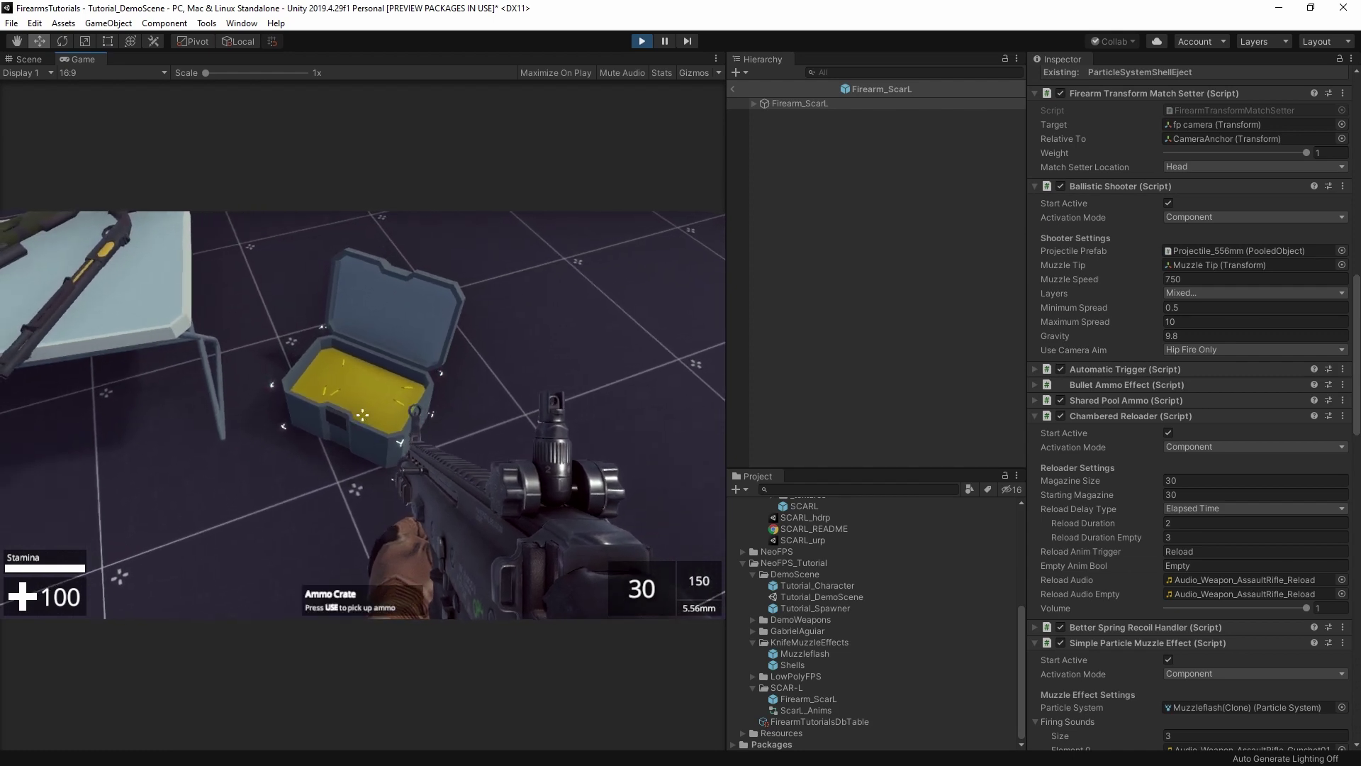
drag(751, 543, 752, 543)
key(Escape)
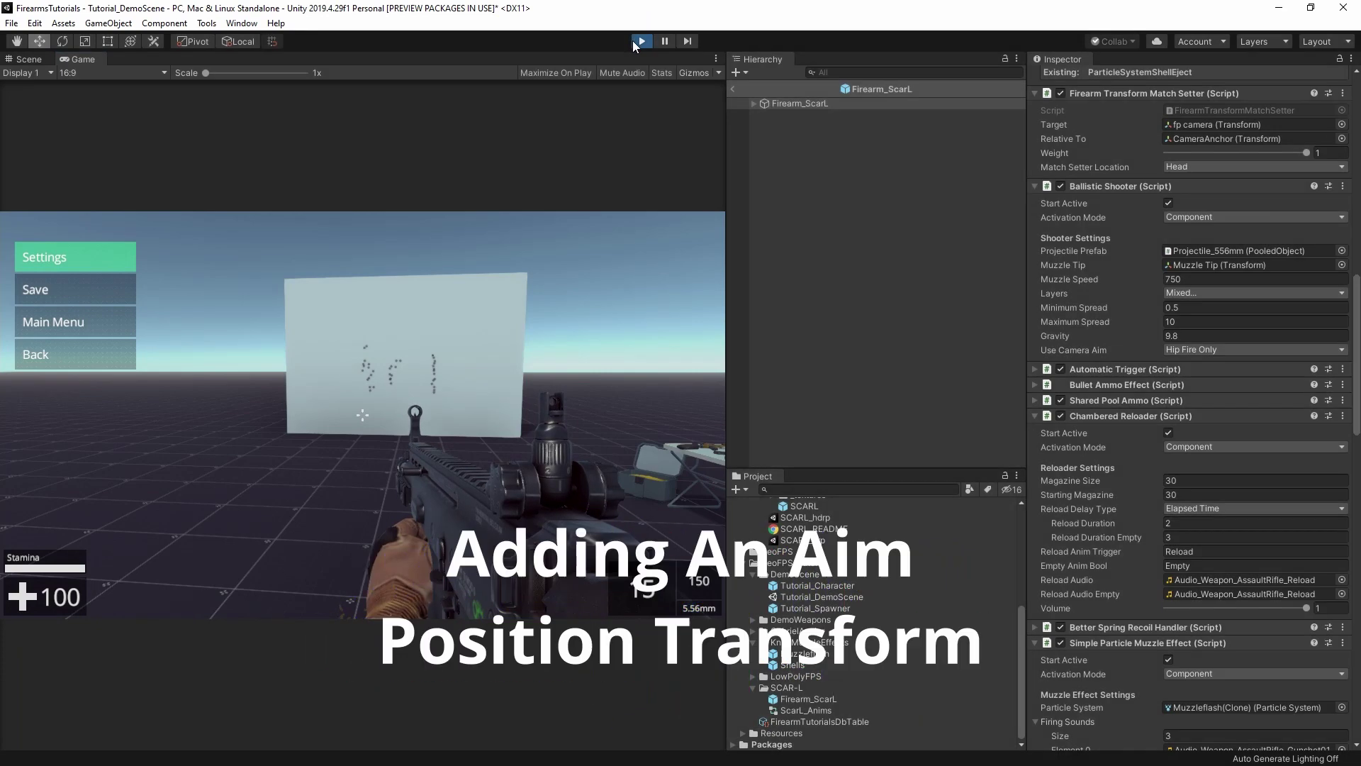
click(642, 40)
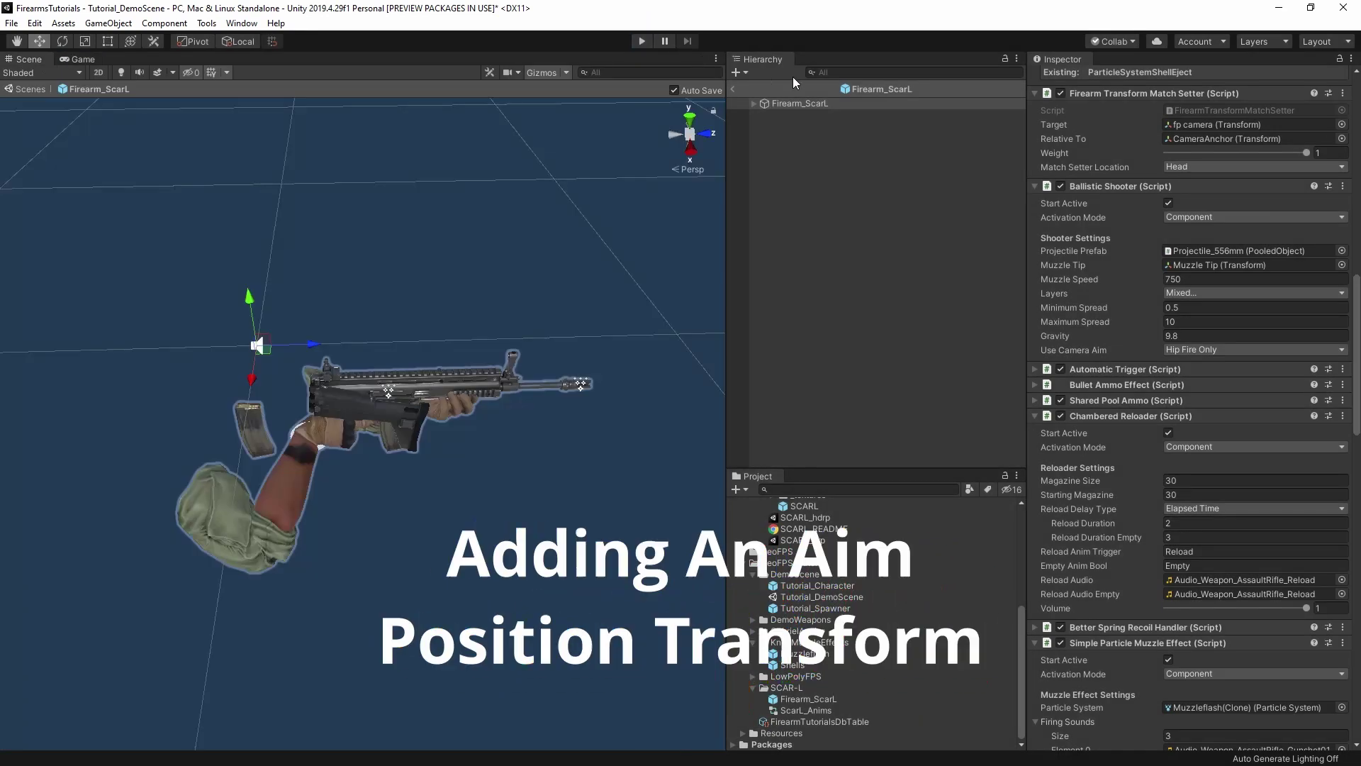
Duplicate the fp camera object inside SCARL(Clone) of the Firearm_ScarL prefab and rename the copy Aim.
click(753, 103)
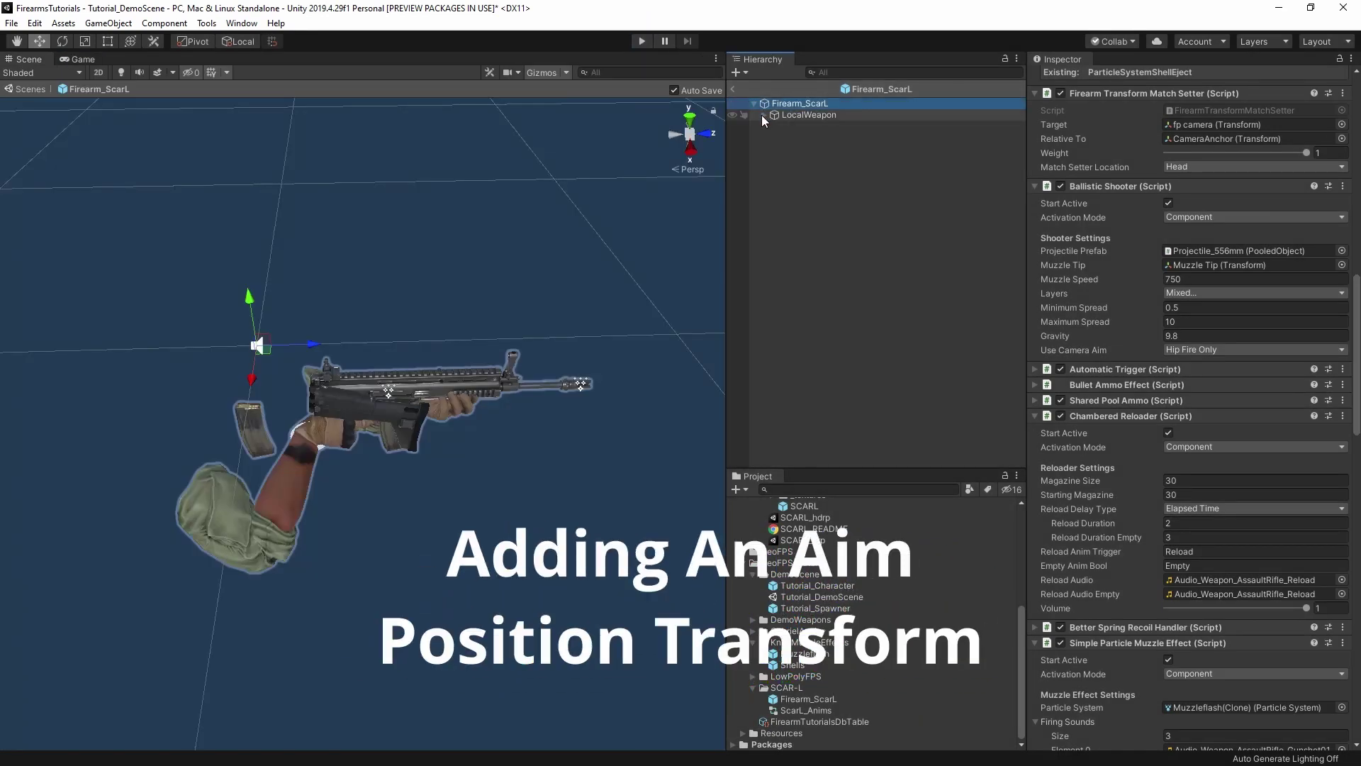
click(762, 115)
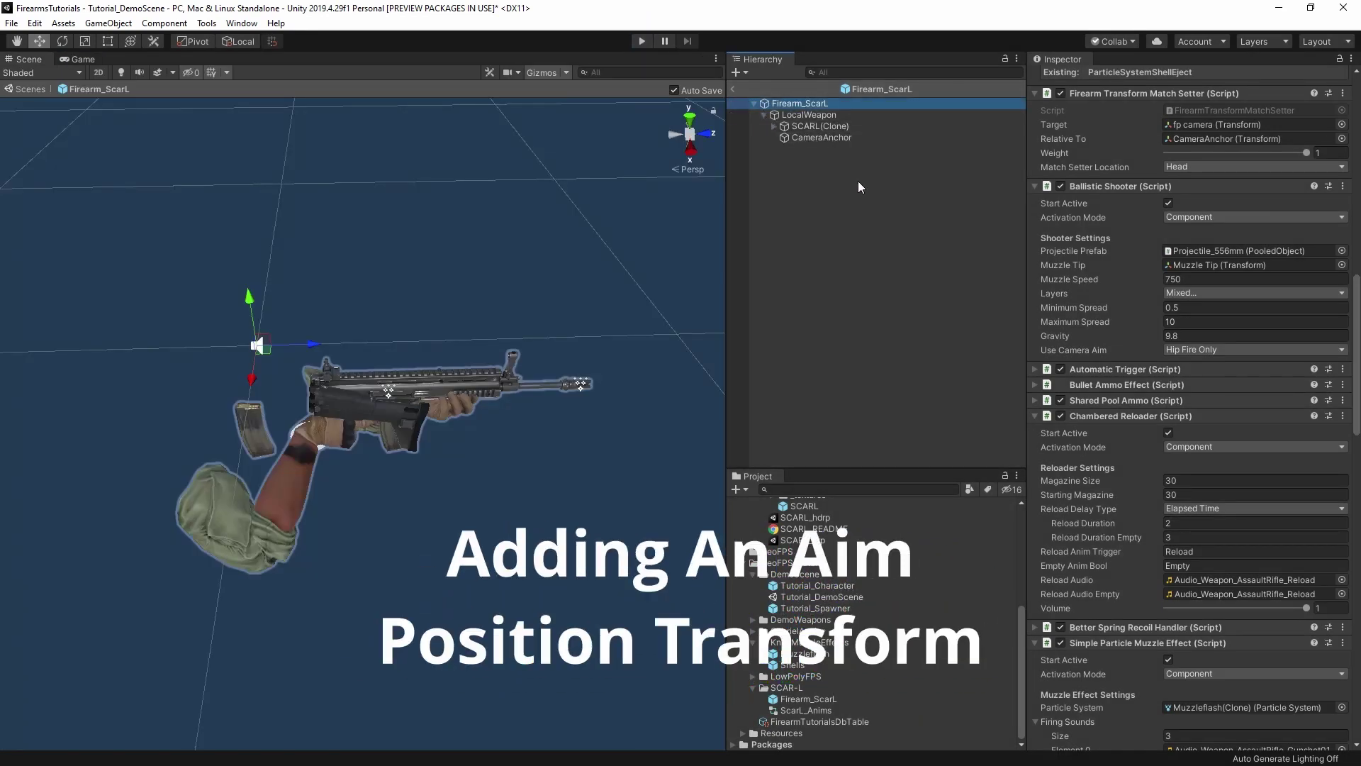
click(775, 126)
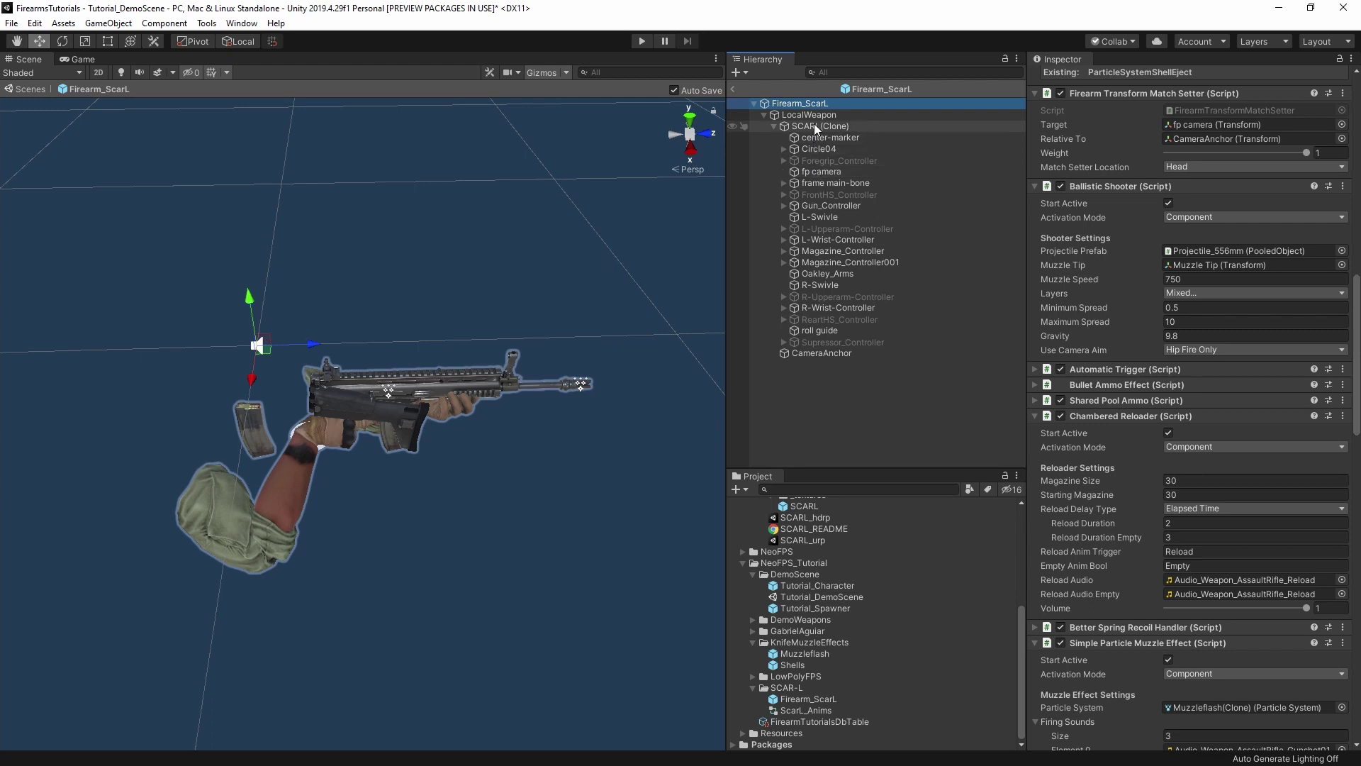
click(814, 172)
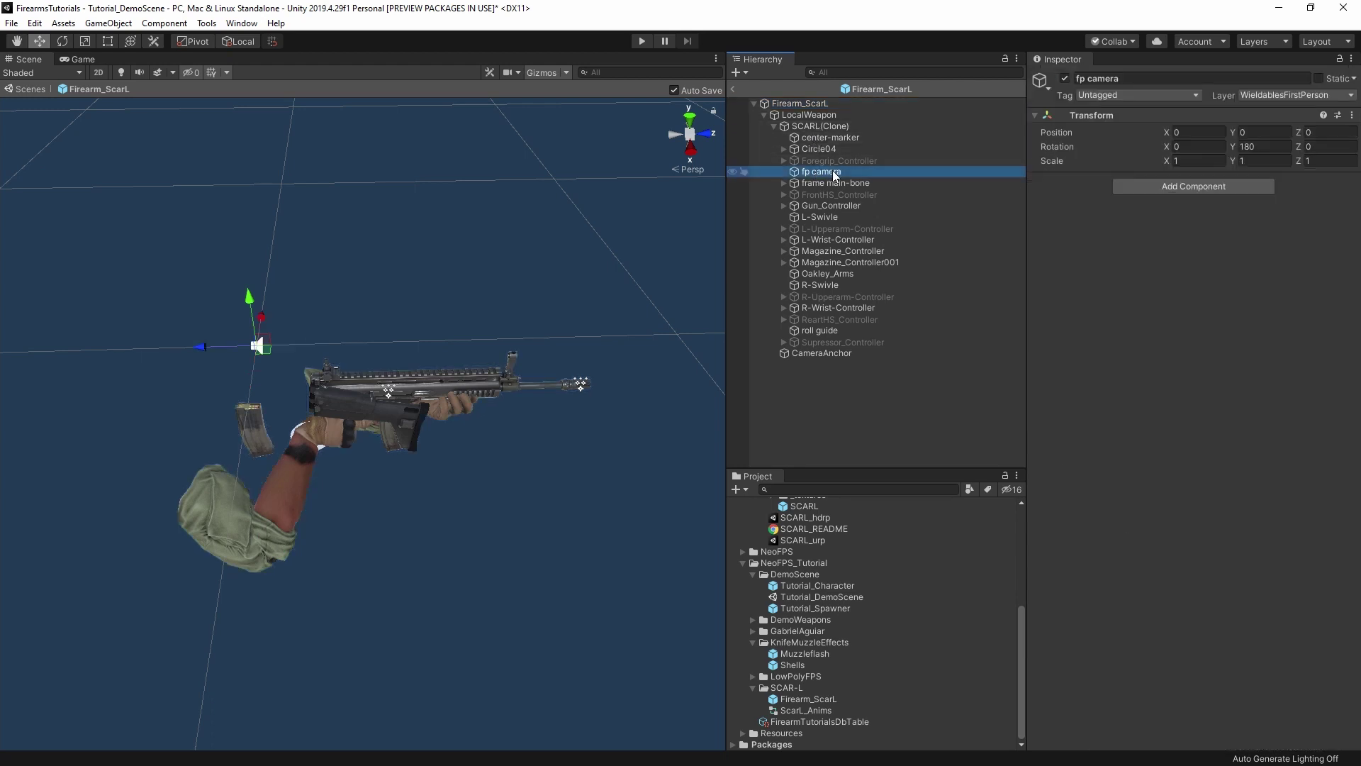
key(ctrl+d)
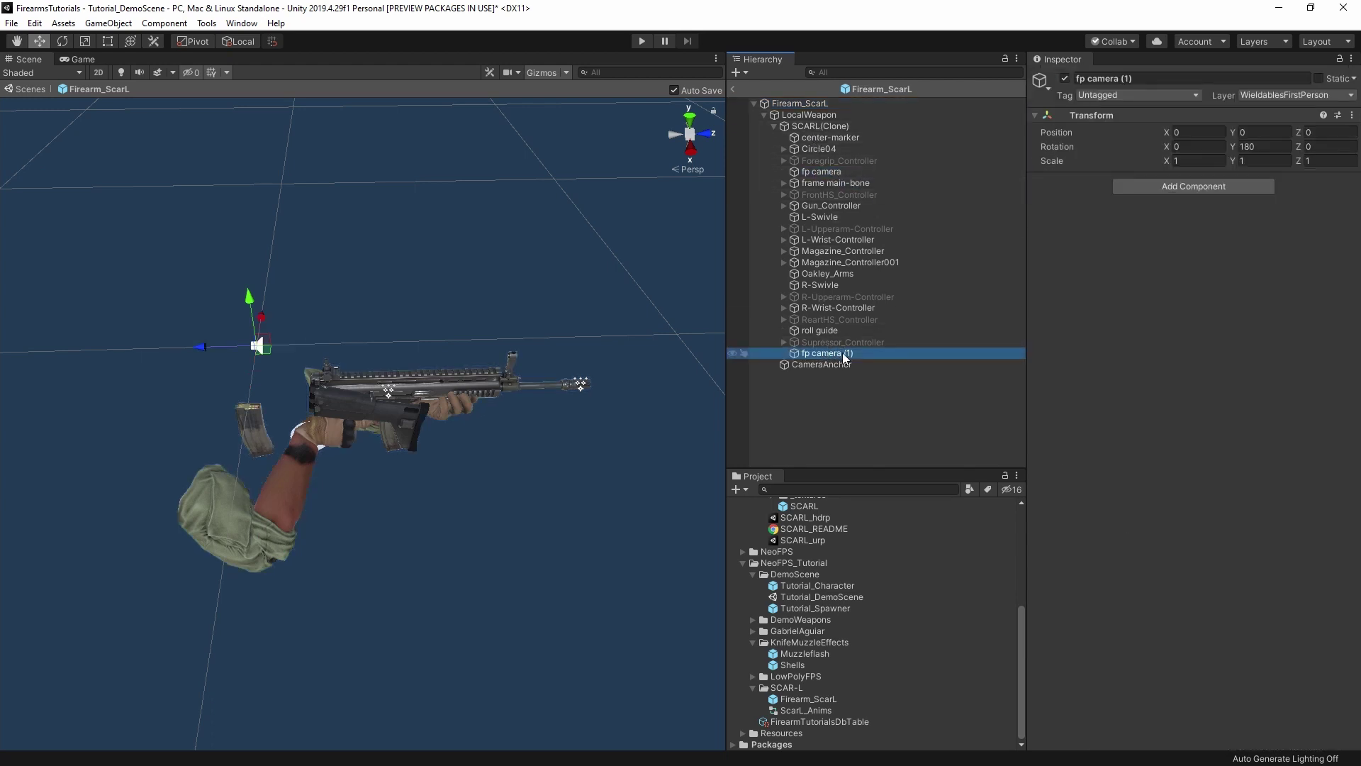
click(843, 353)
text(Aim)
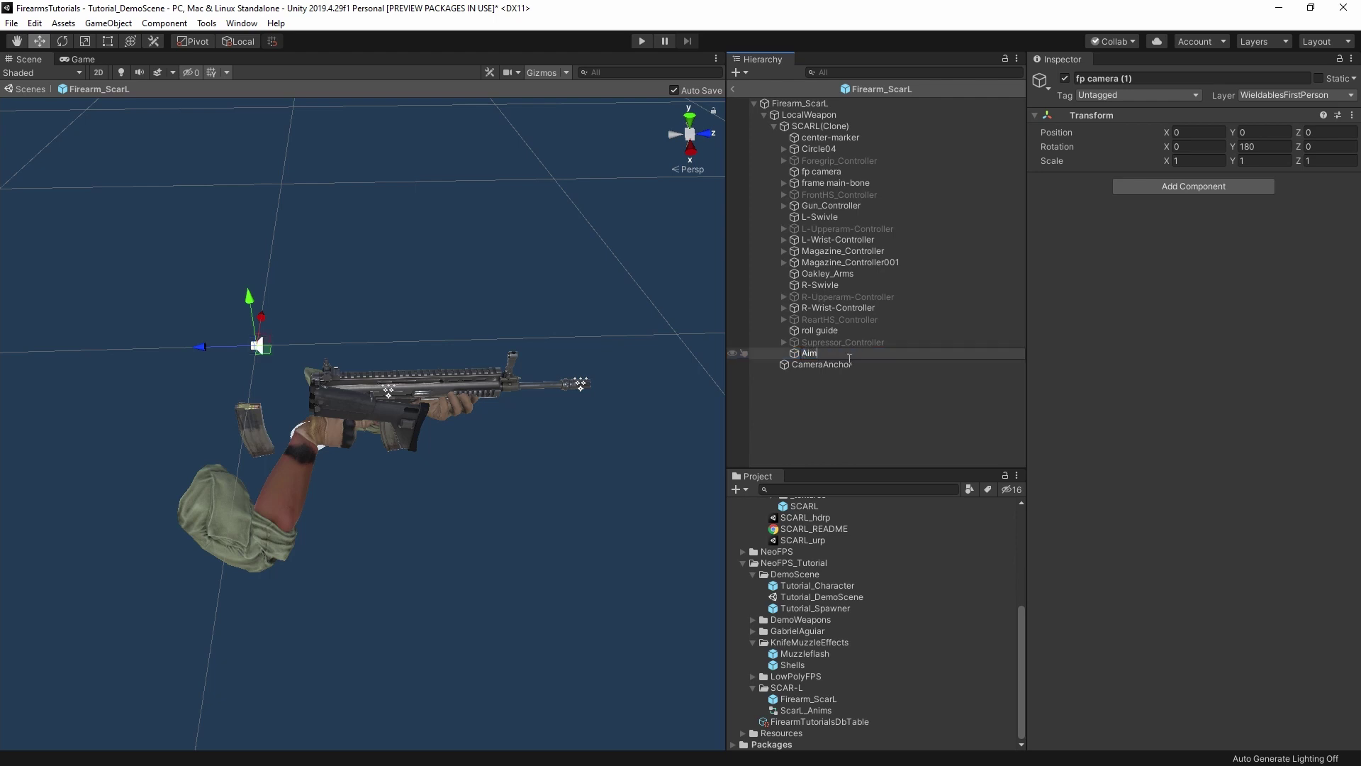
key(Return)
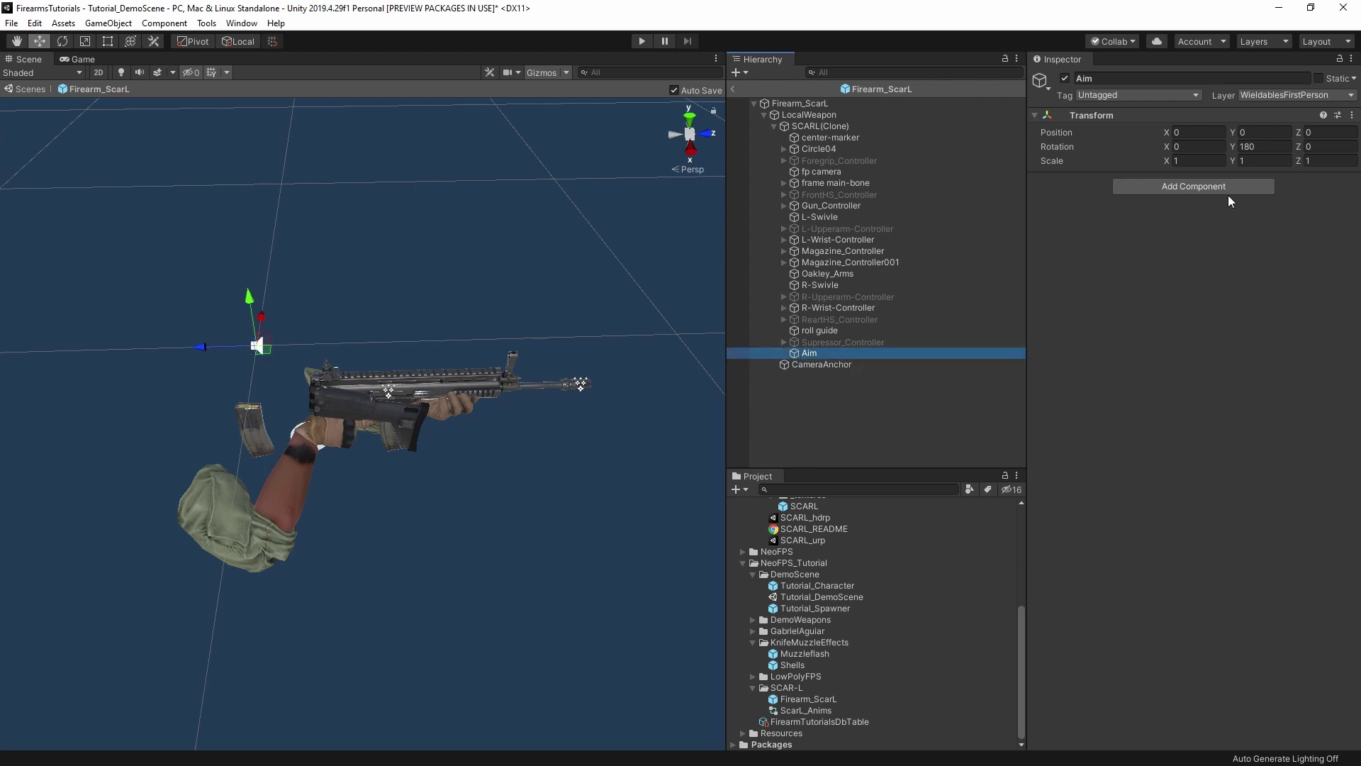
Add a Camera component to the Aim object.
click(1213, 186)
text(camera)
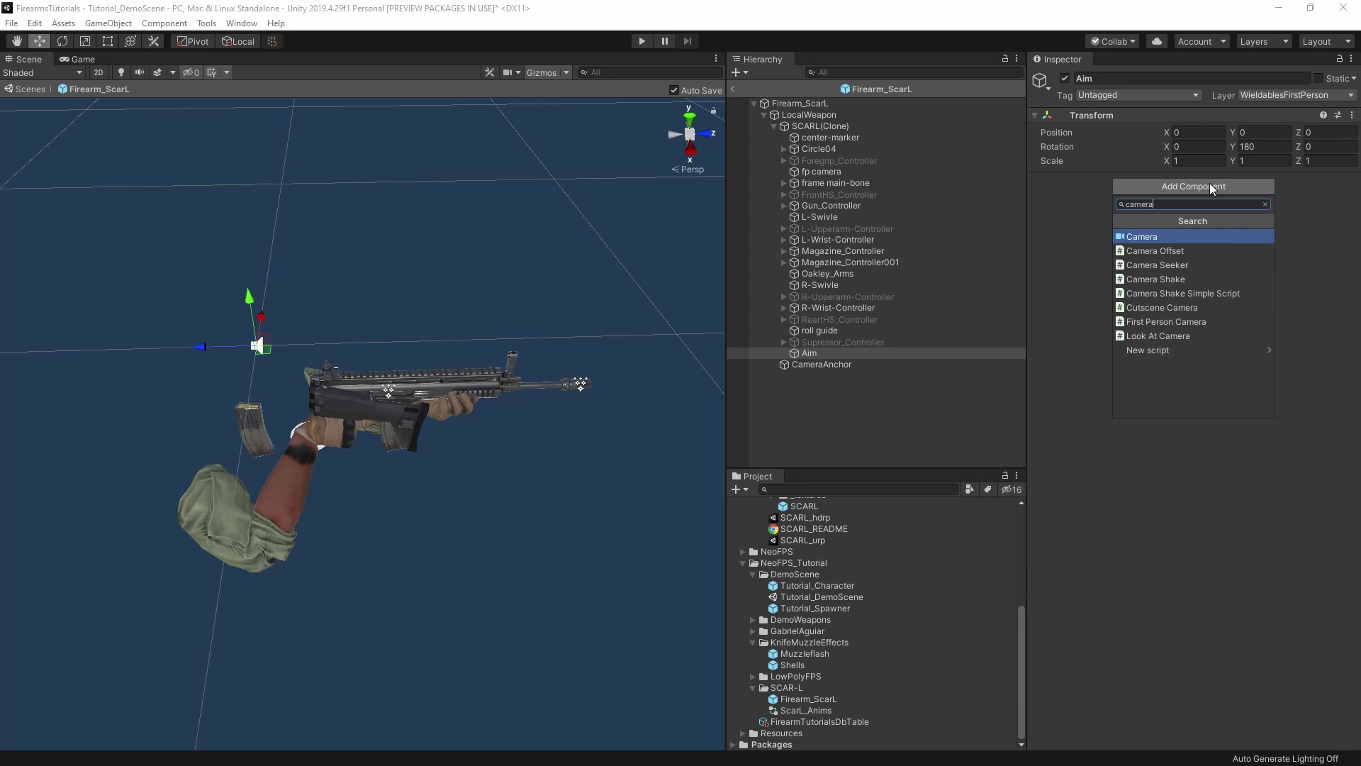
key(Return)
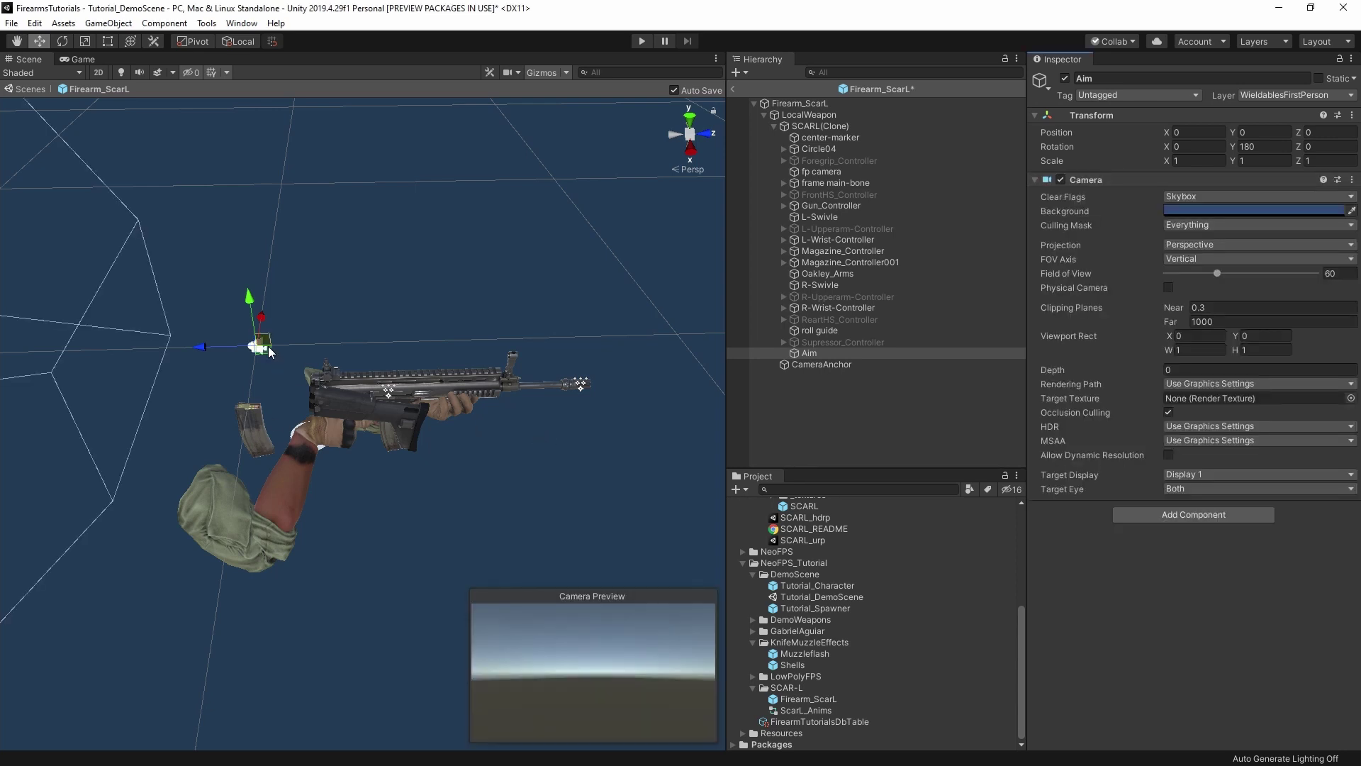
Move Aim to the rear of the rifle, set its Y rotation to 0 and its camera's near clipping plane to 0.01.
drag(269, 351, 307, 381)
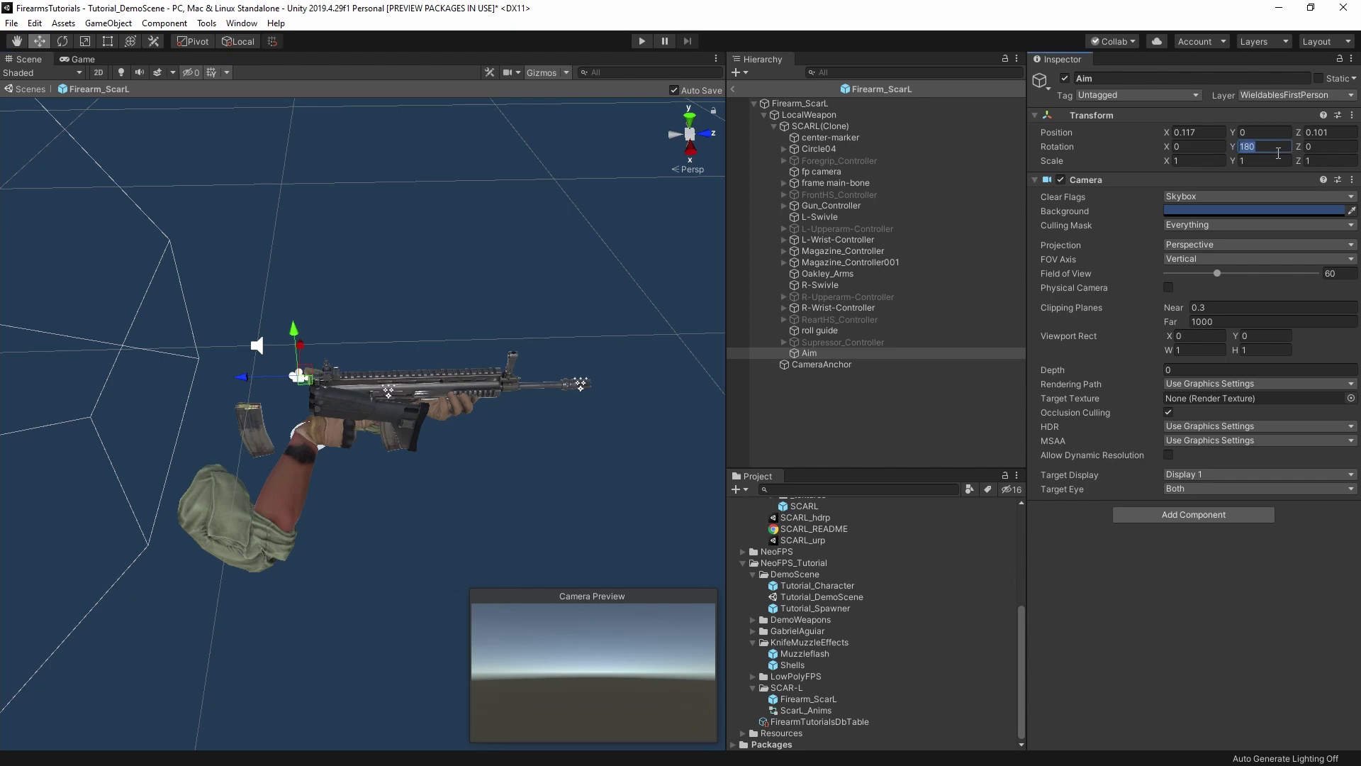
text(0)
alt+drag(397, 397, 482, 412)
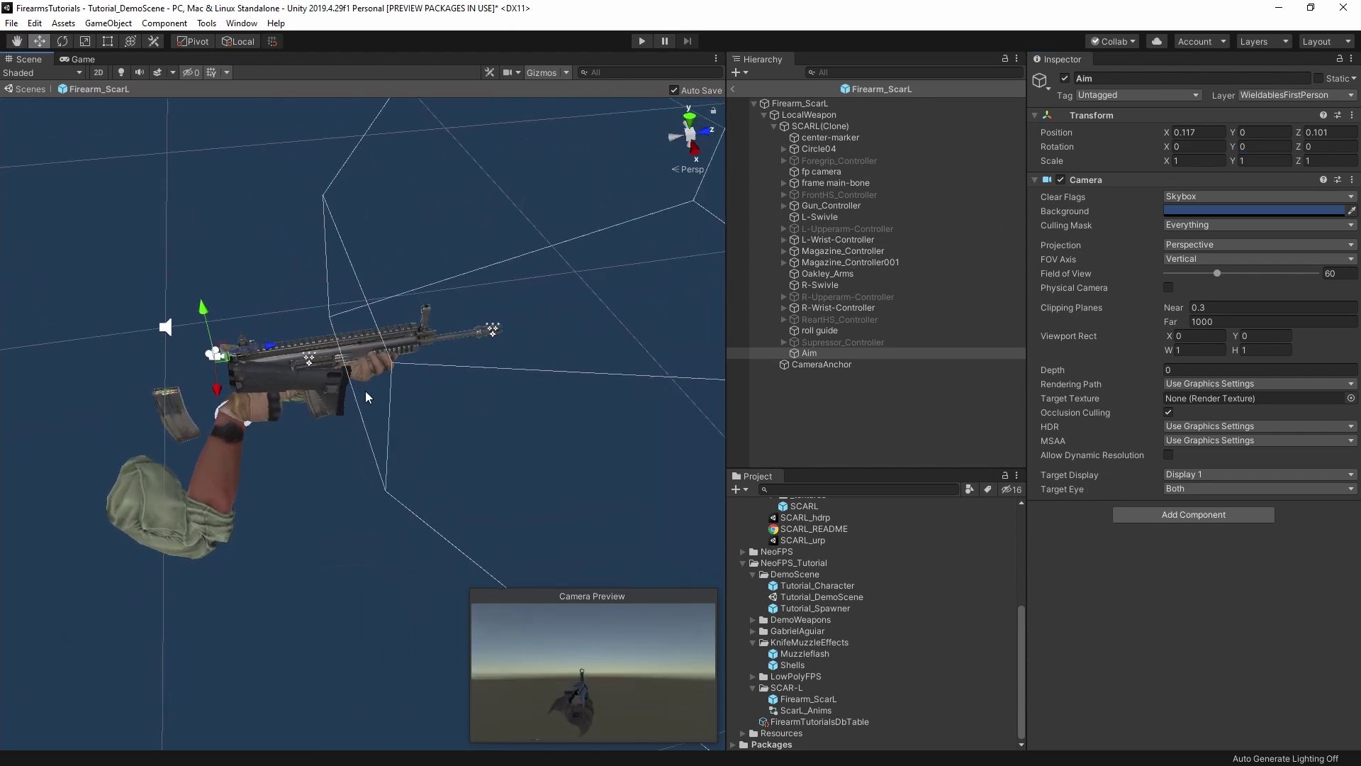
text(0.01)
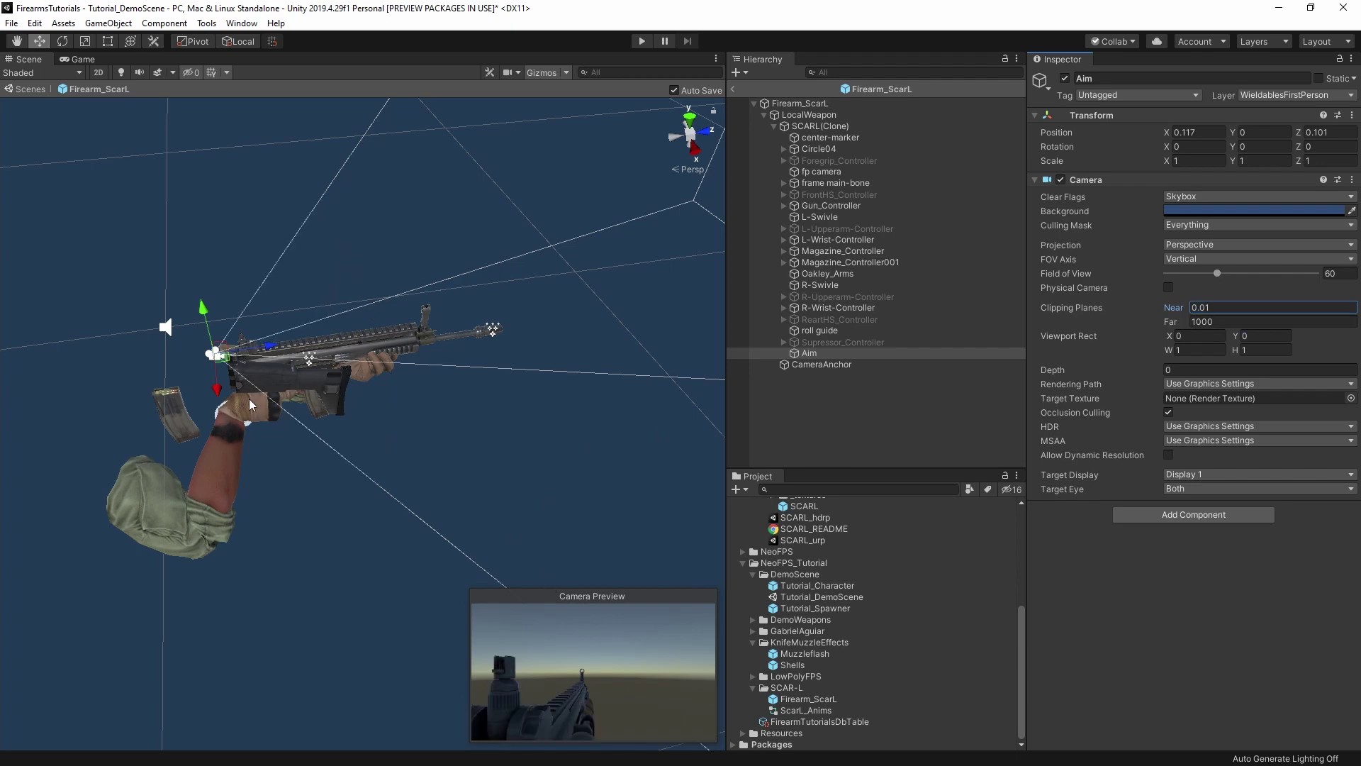
Line Aim up with the iron sights in the camera preview, setting its position to X 0.0712 and Y 0.0045.
alt+drag(249, 405, 199, 276)
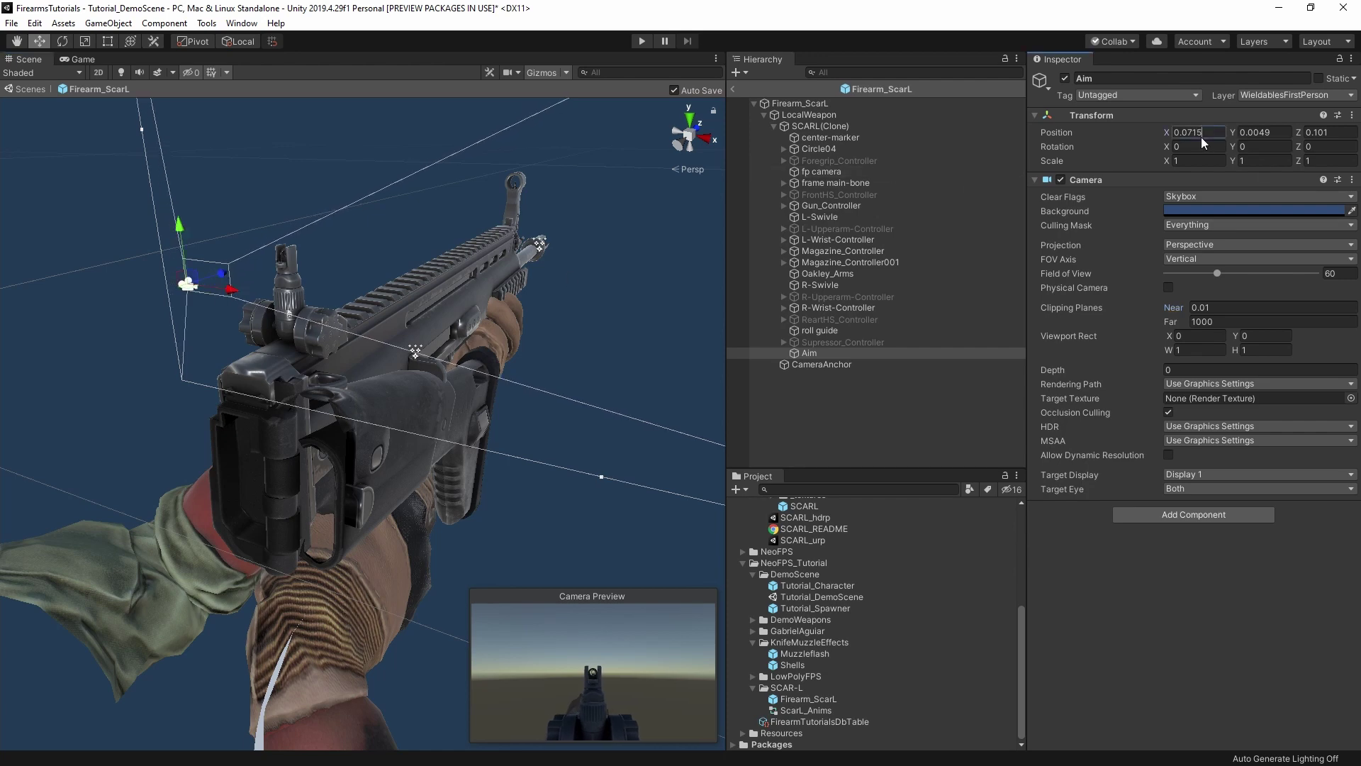
key(BackSpace)
text(2)
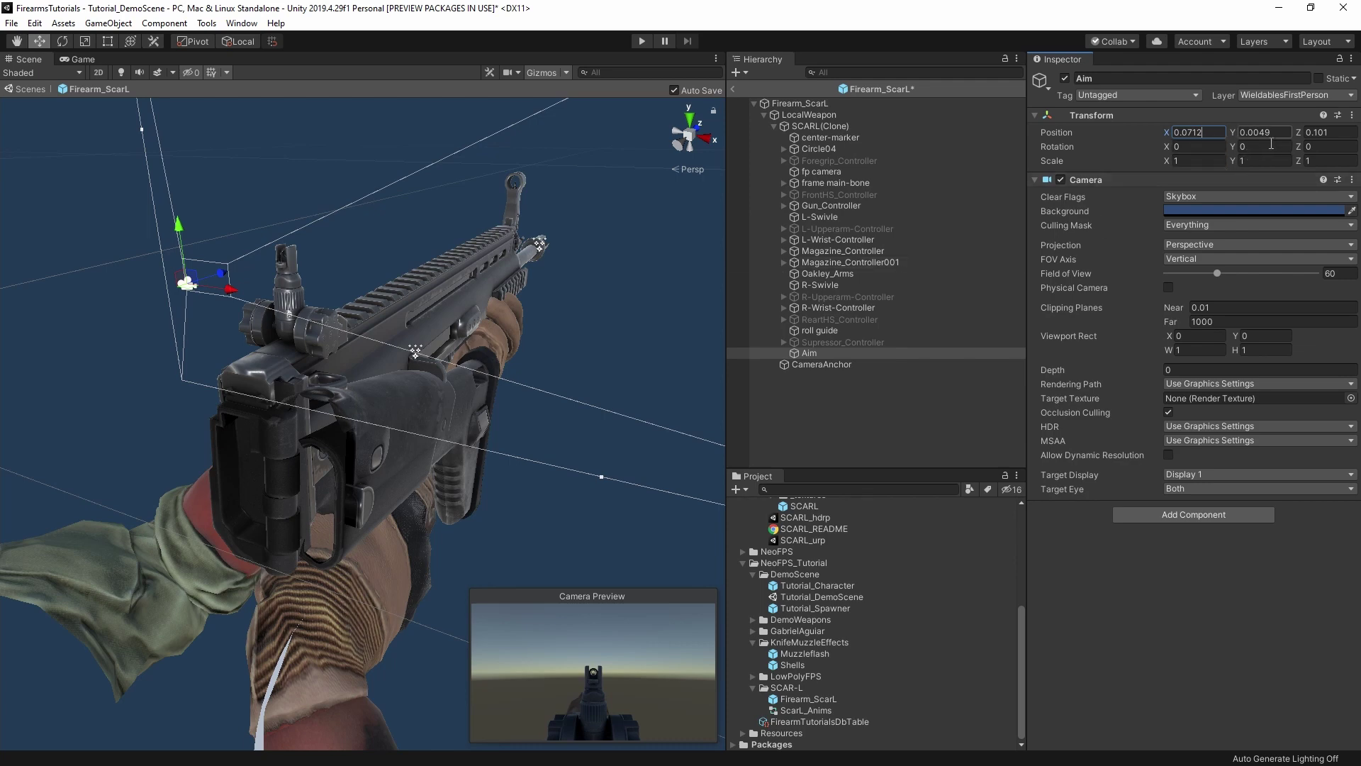
click(1270, 139)
text(0.0053)
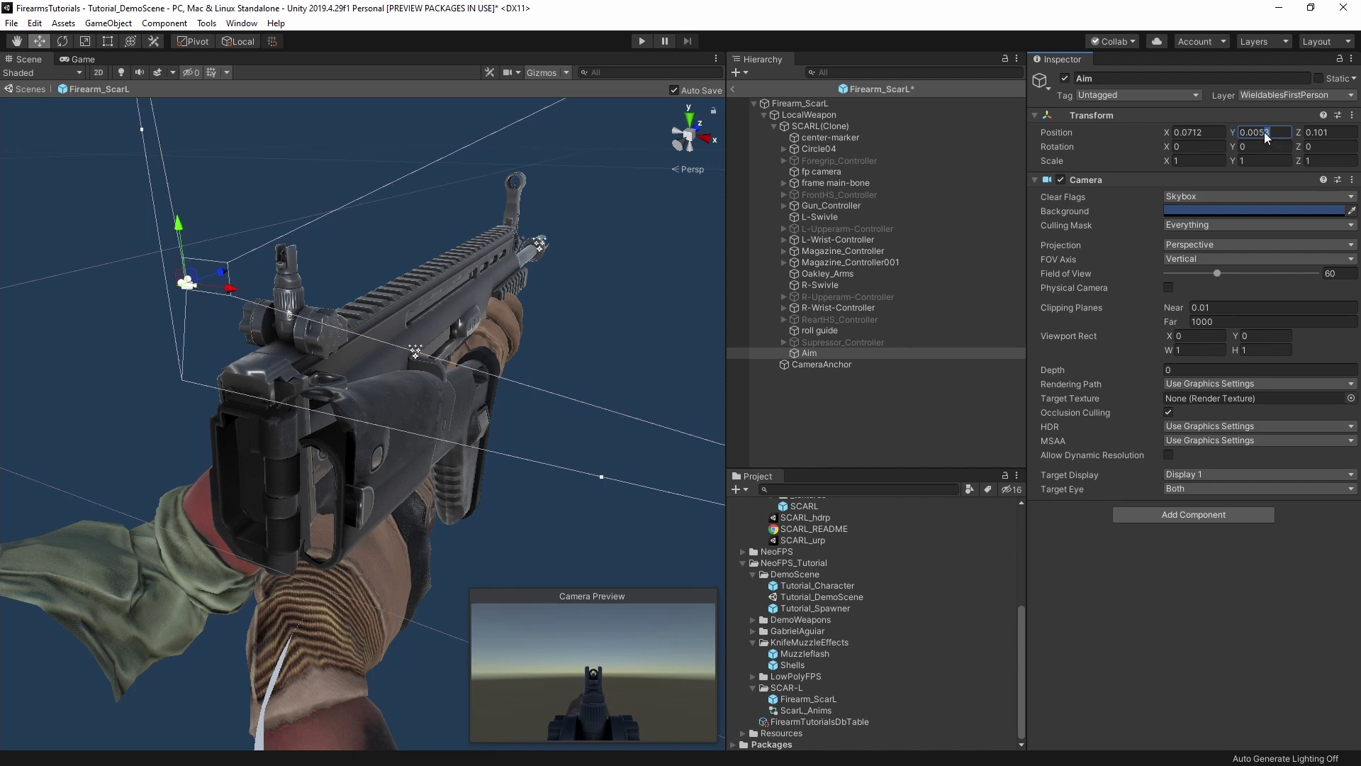
key(BackSpace)
text(7)
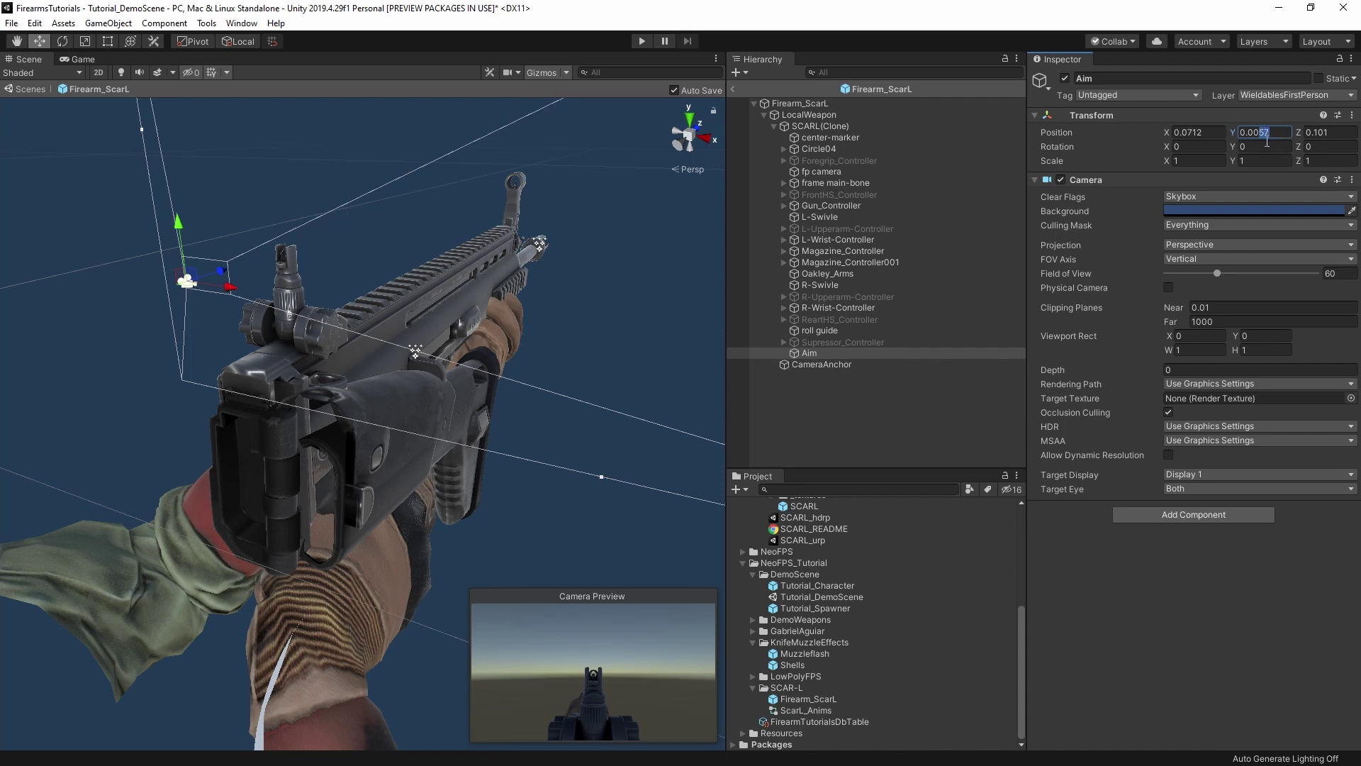
text(45)
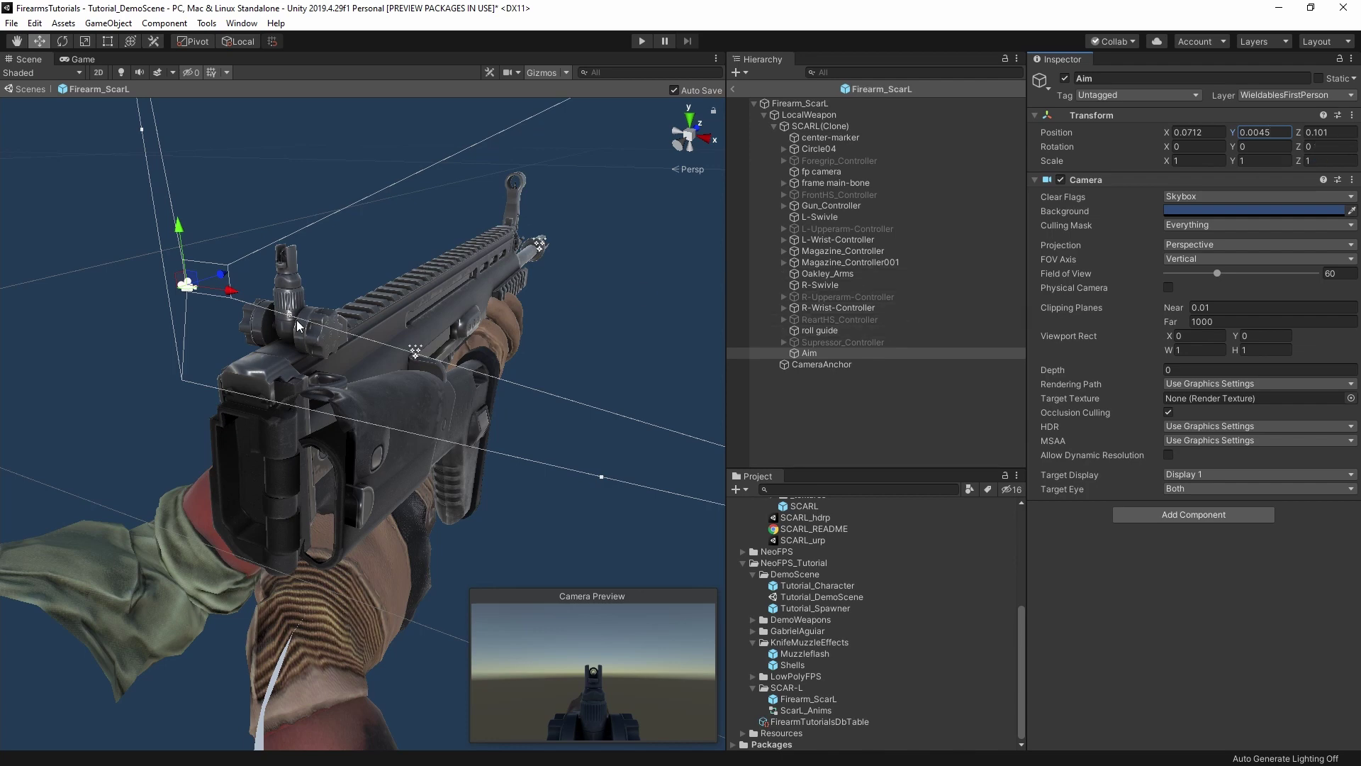
Move Aim back from the sights to a Z position of about 0.0244 and remove its Camera component.
drag(222, 285, 196, 301)
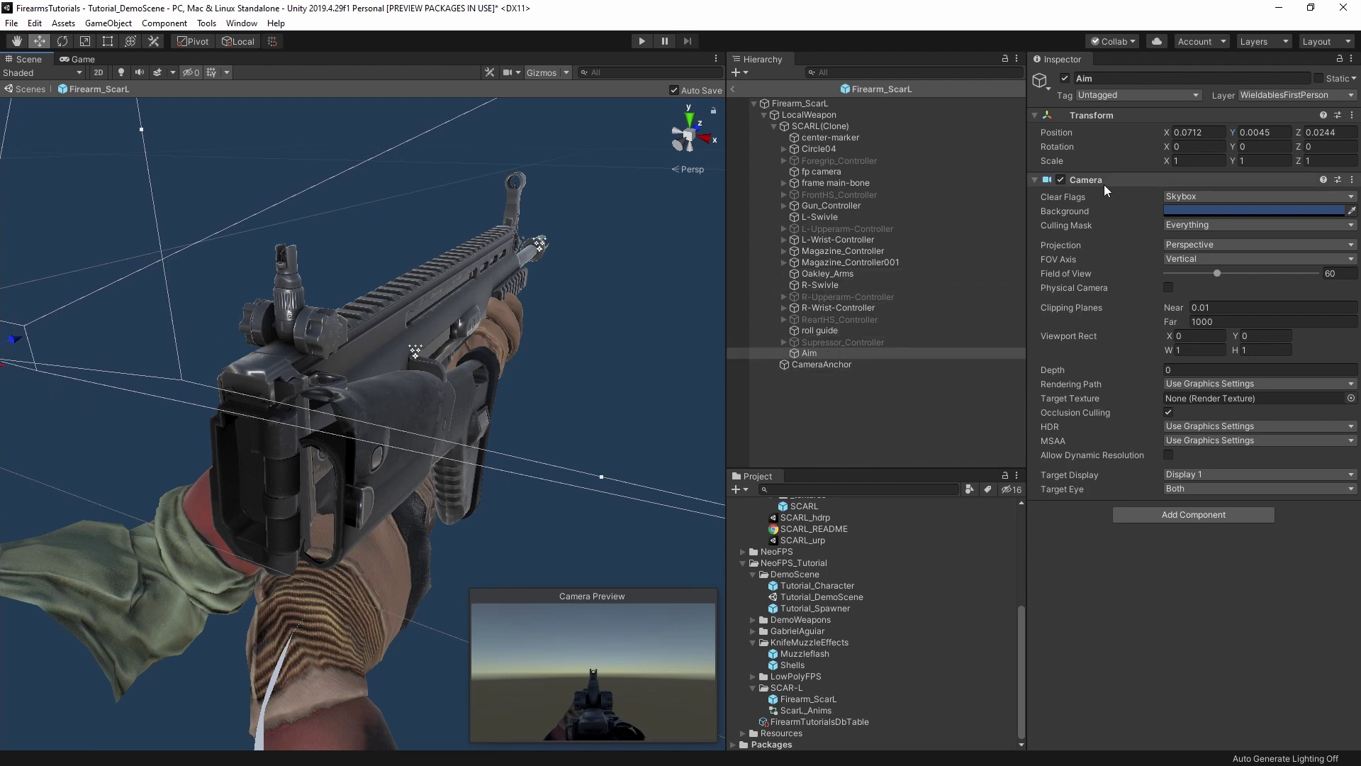
click(1354, 180)
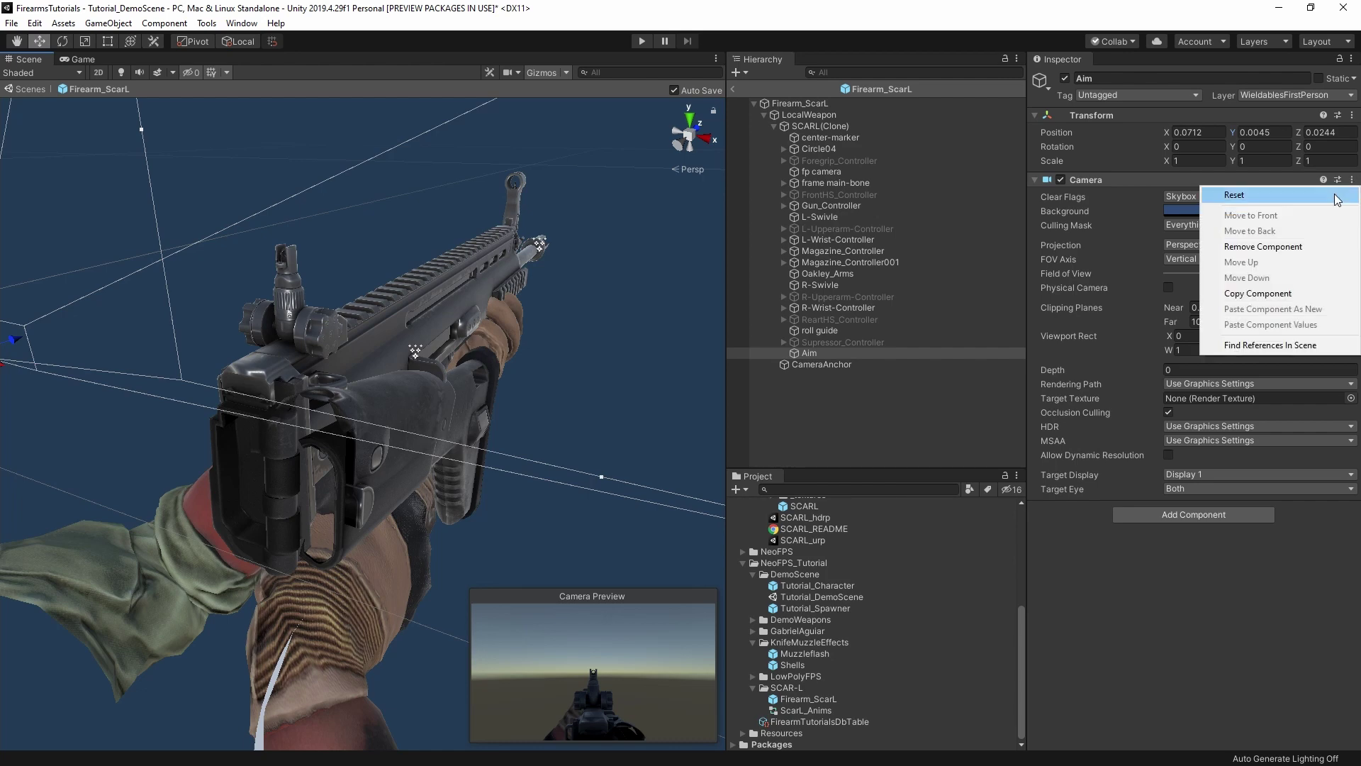
click(1273, 246)
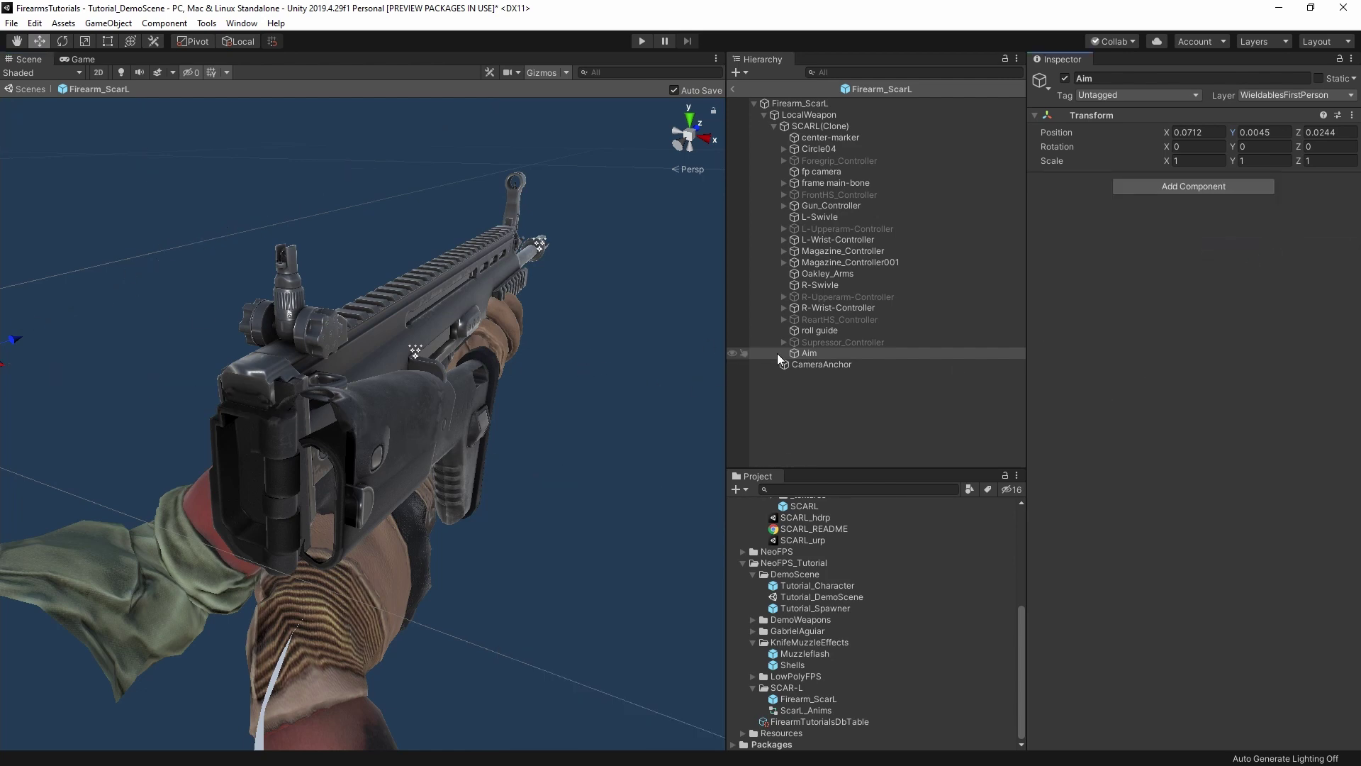
Reopen the Firearm_ScarL prefab and assign the Aim object as the Aim Offset of its Weapon Move Aimer.
click(733, 90)
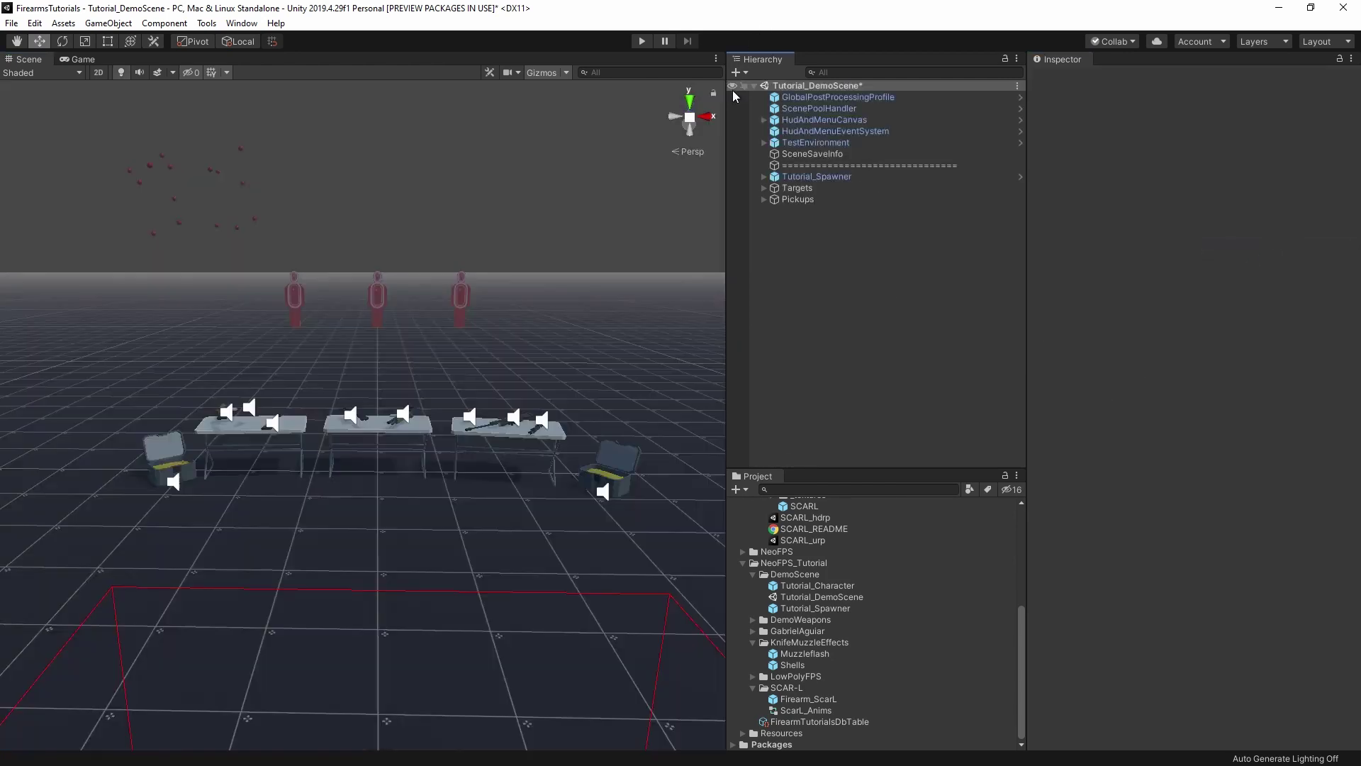
double_click(809, 699)
scroll(1134, 382, down, 10)
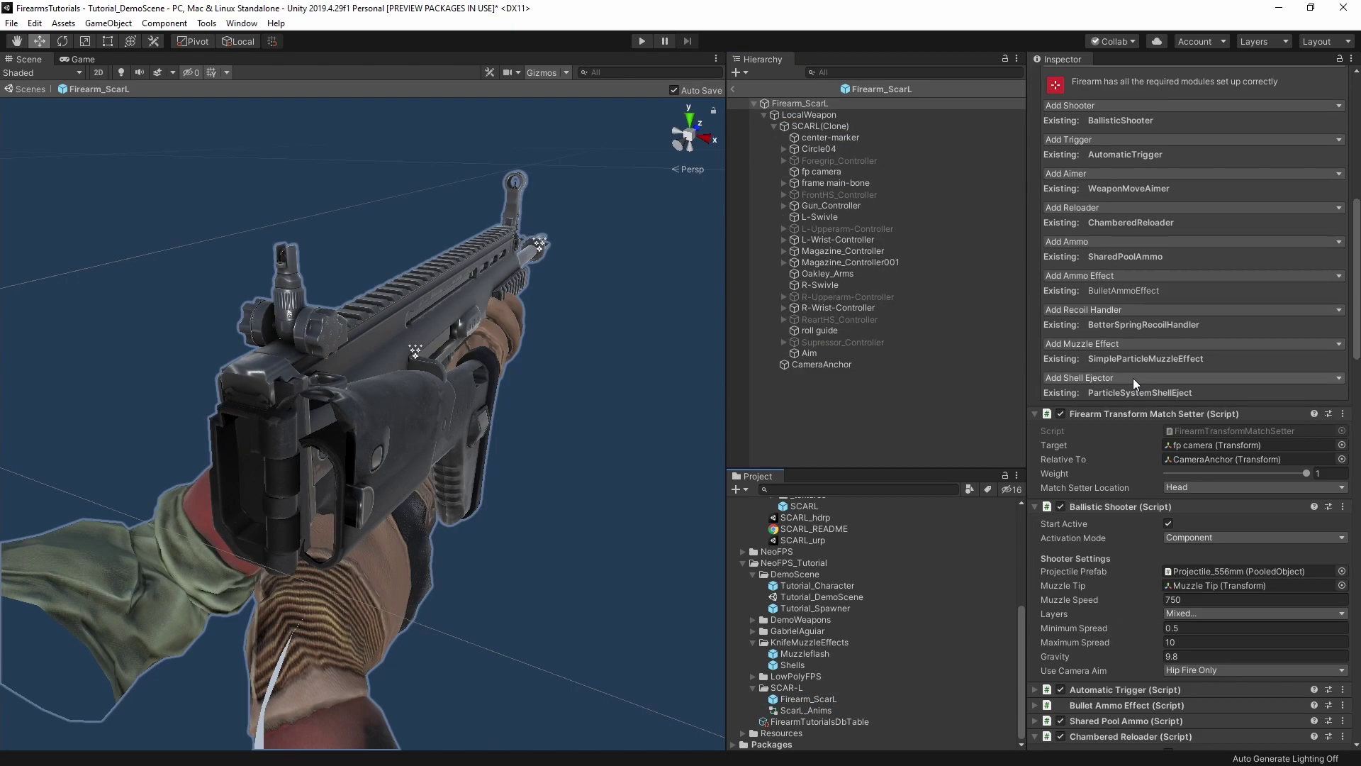
scroll(1146, 349, down, 5)
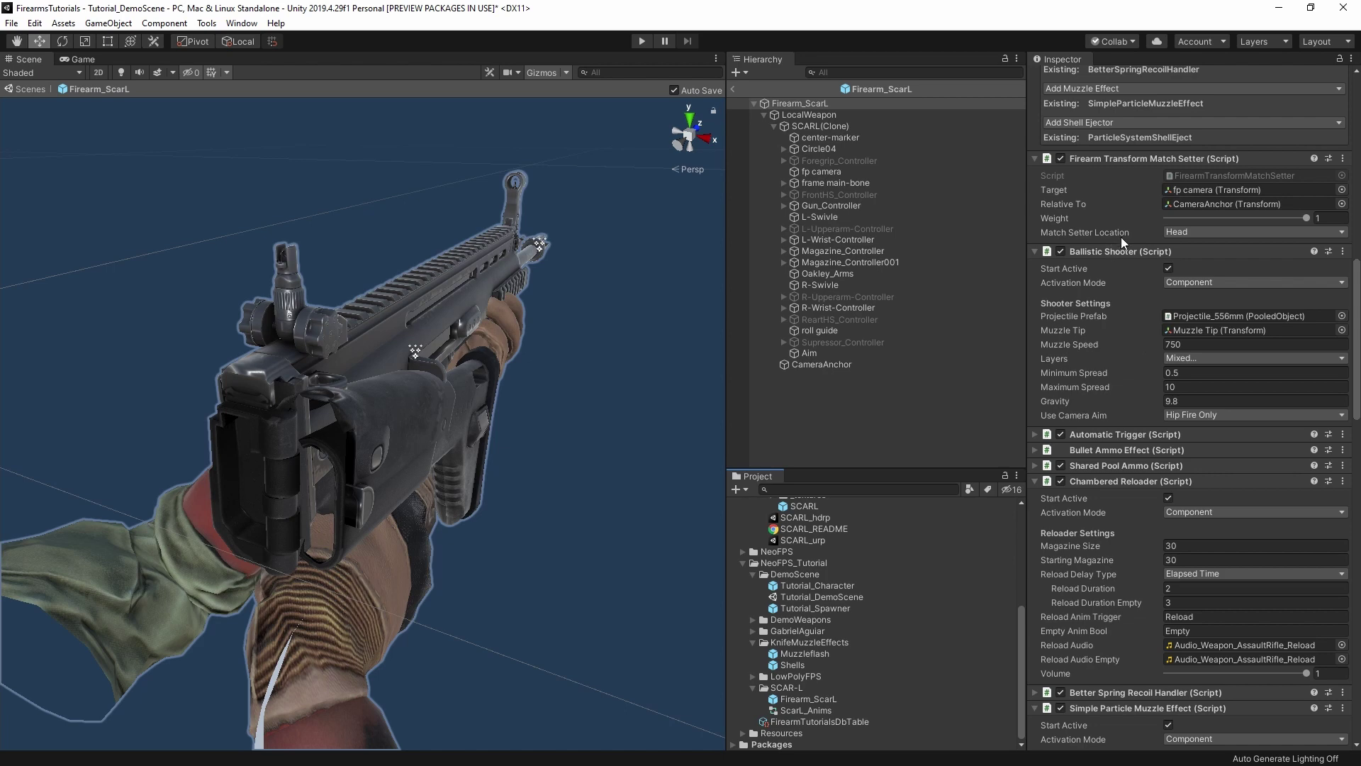
scroll(1123, 276, down, 3)
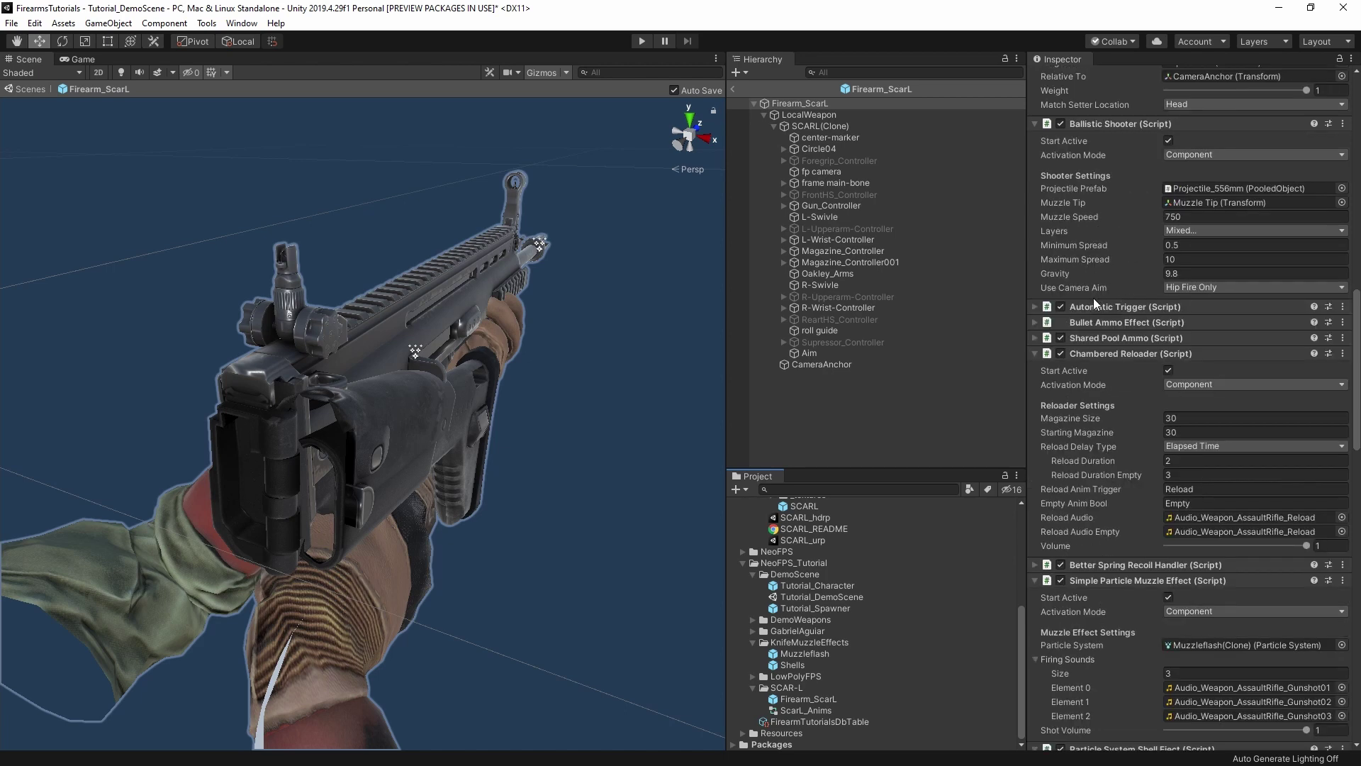
scroll(1097, 312, down, 5)
scroll(1103, 343, down, 3)
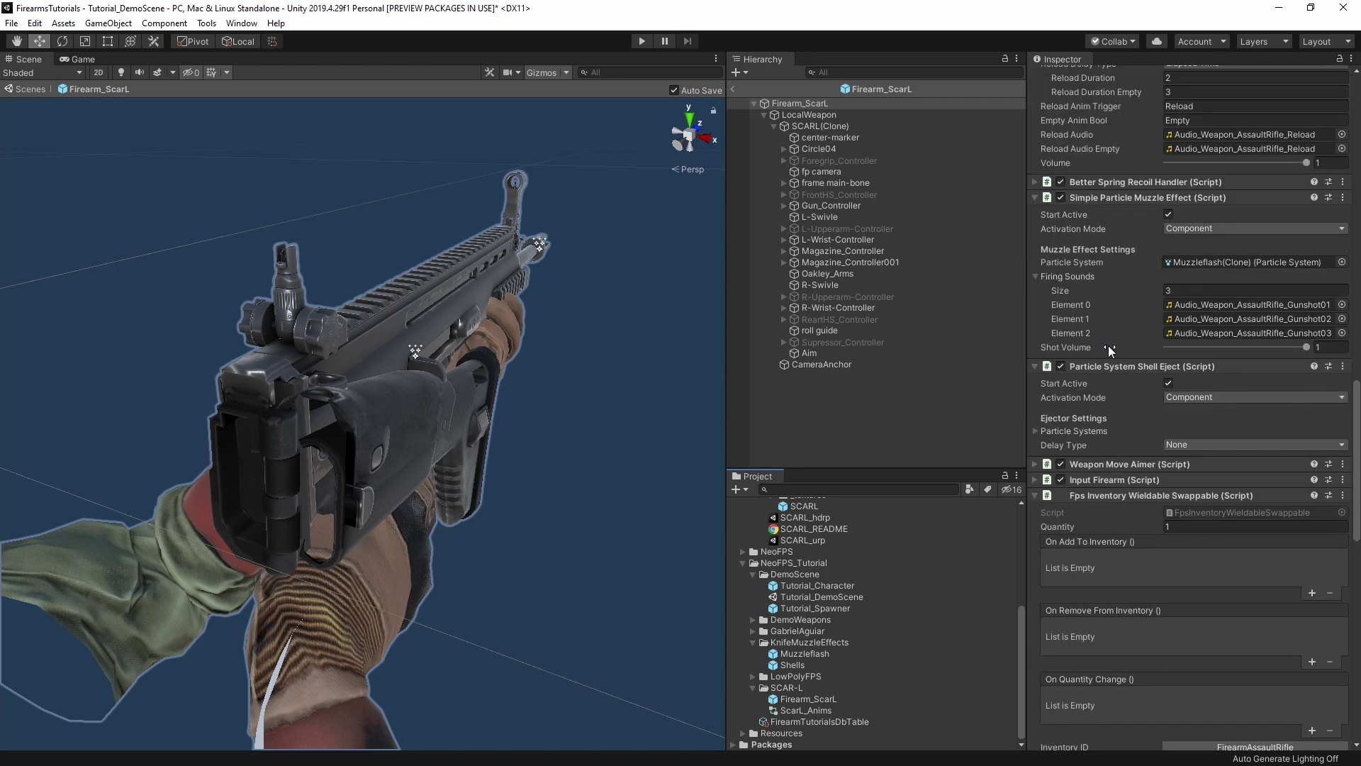
click(1036, 463)
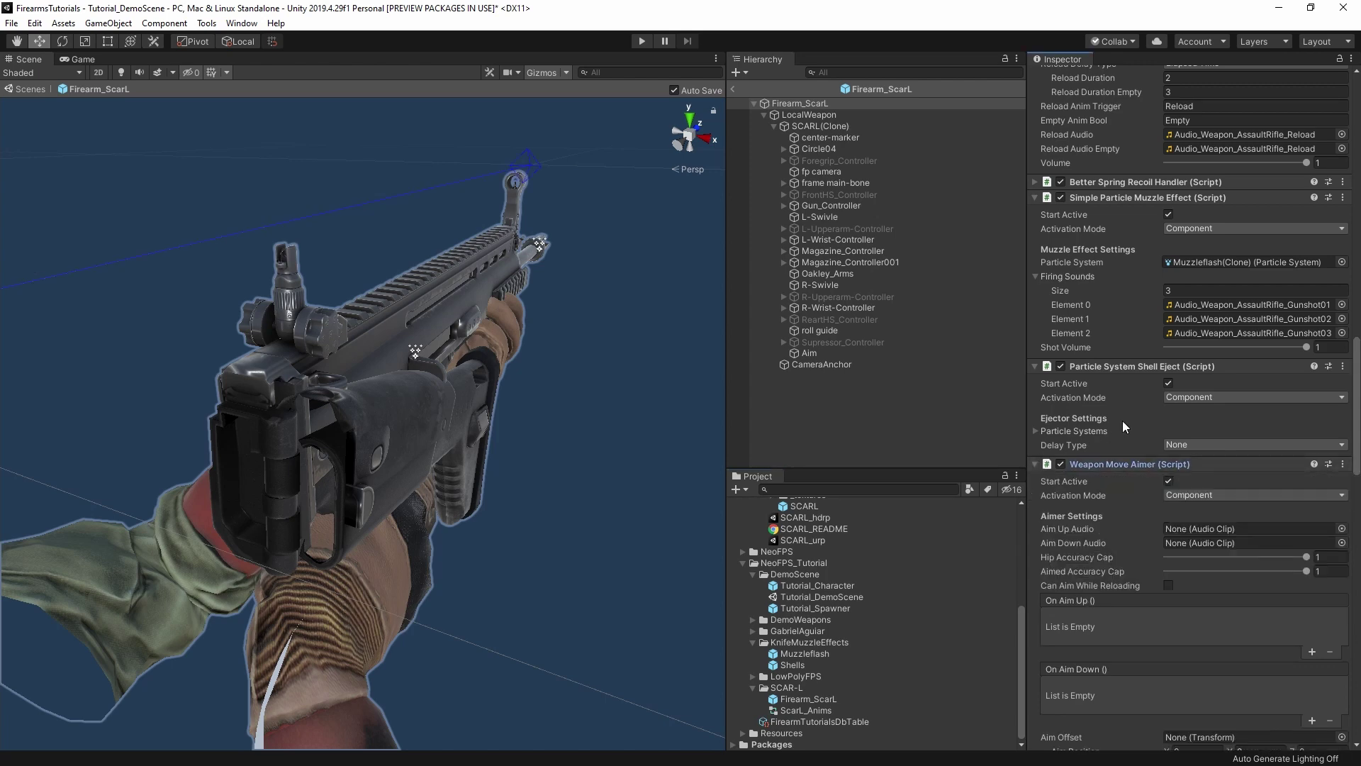
scroll(1132, 298, down, 9)
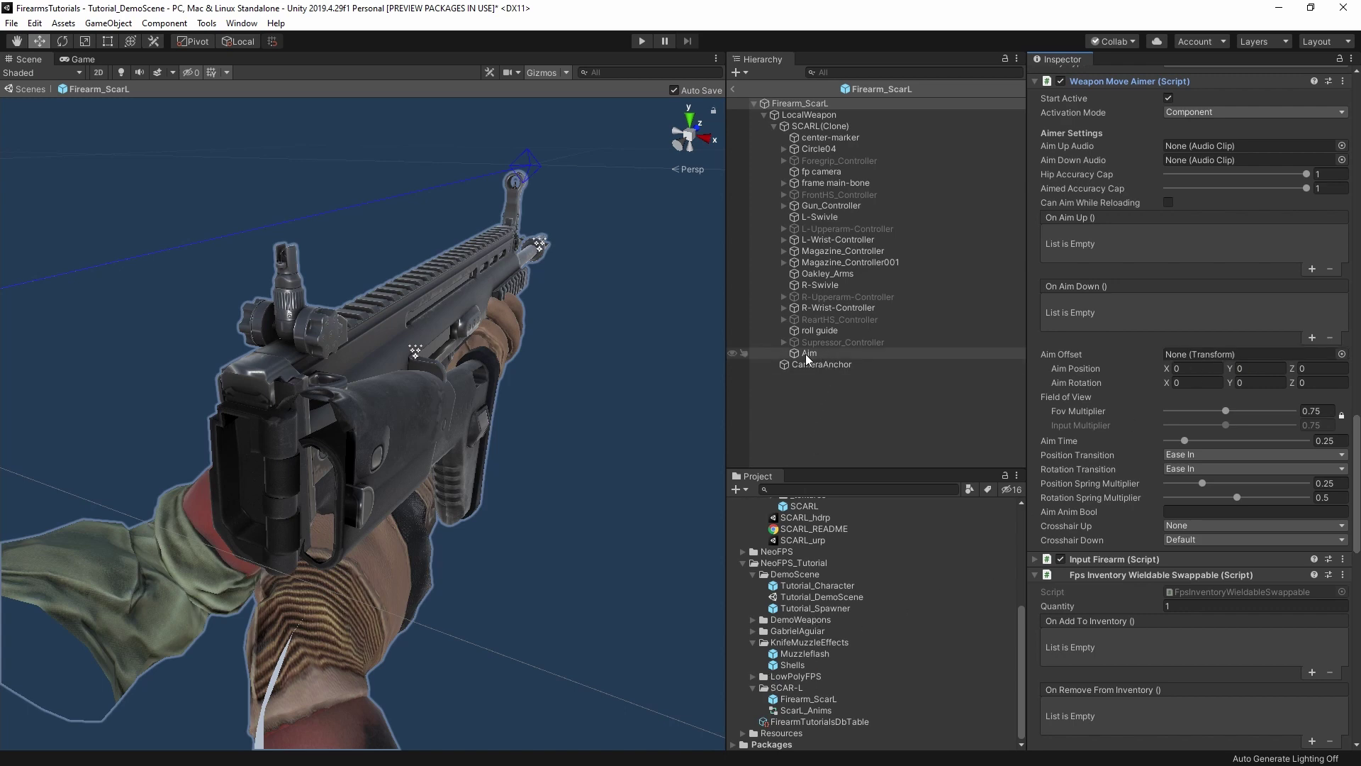
drag(816, 354, 1198, 352)
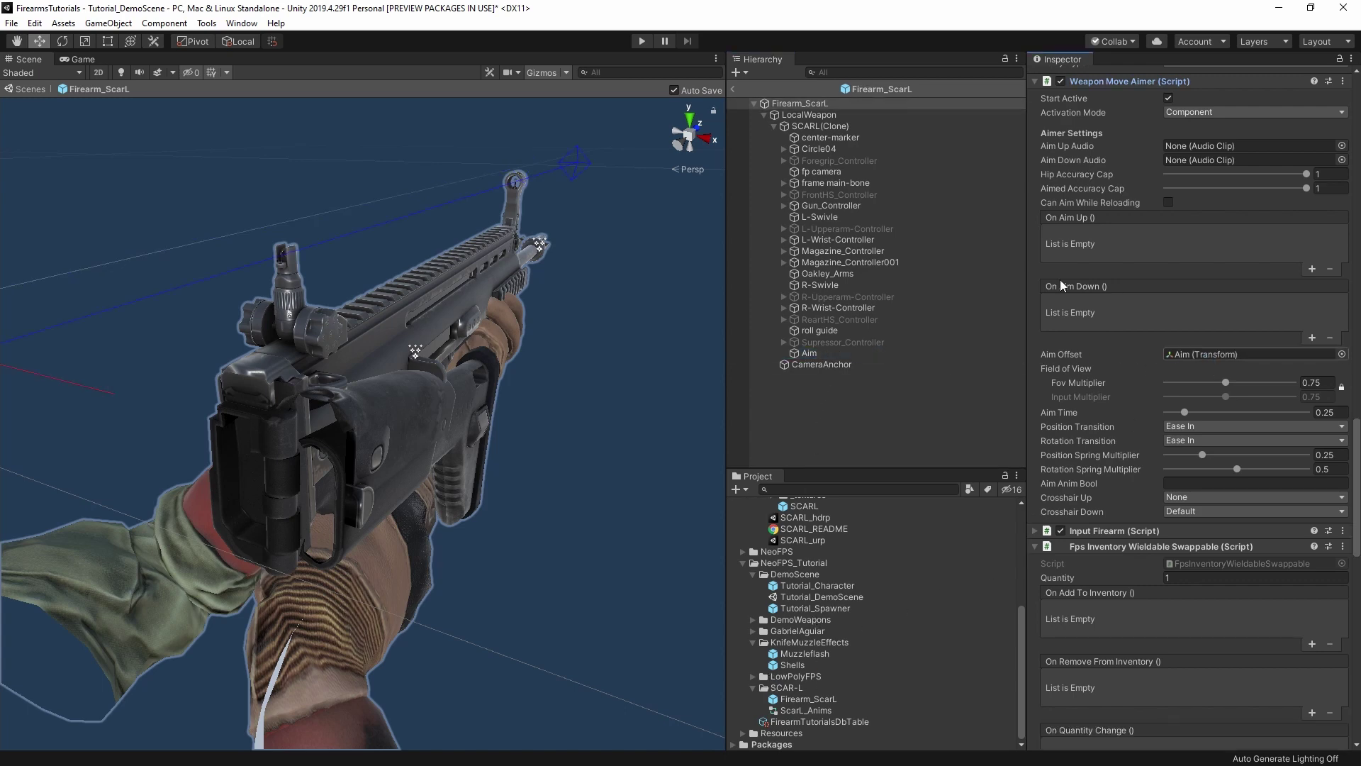
Play the scene and test firing at the wall, aiming down the sights and reloading the SCAR-L.
click(636, 42)
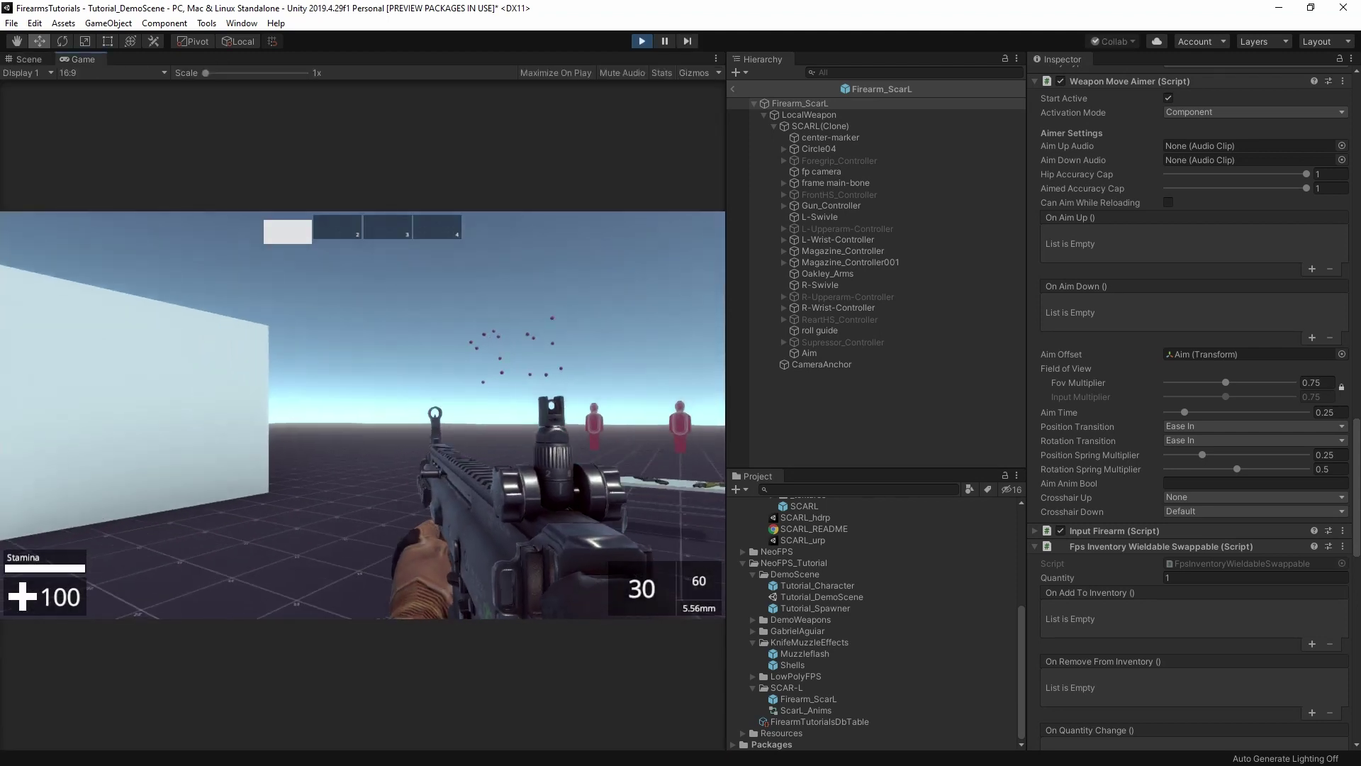
drag(362, 415, 362, 415)
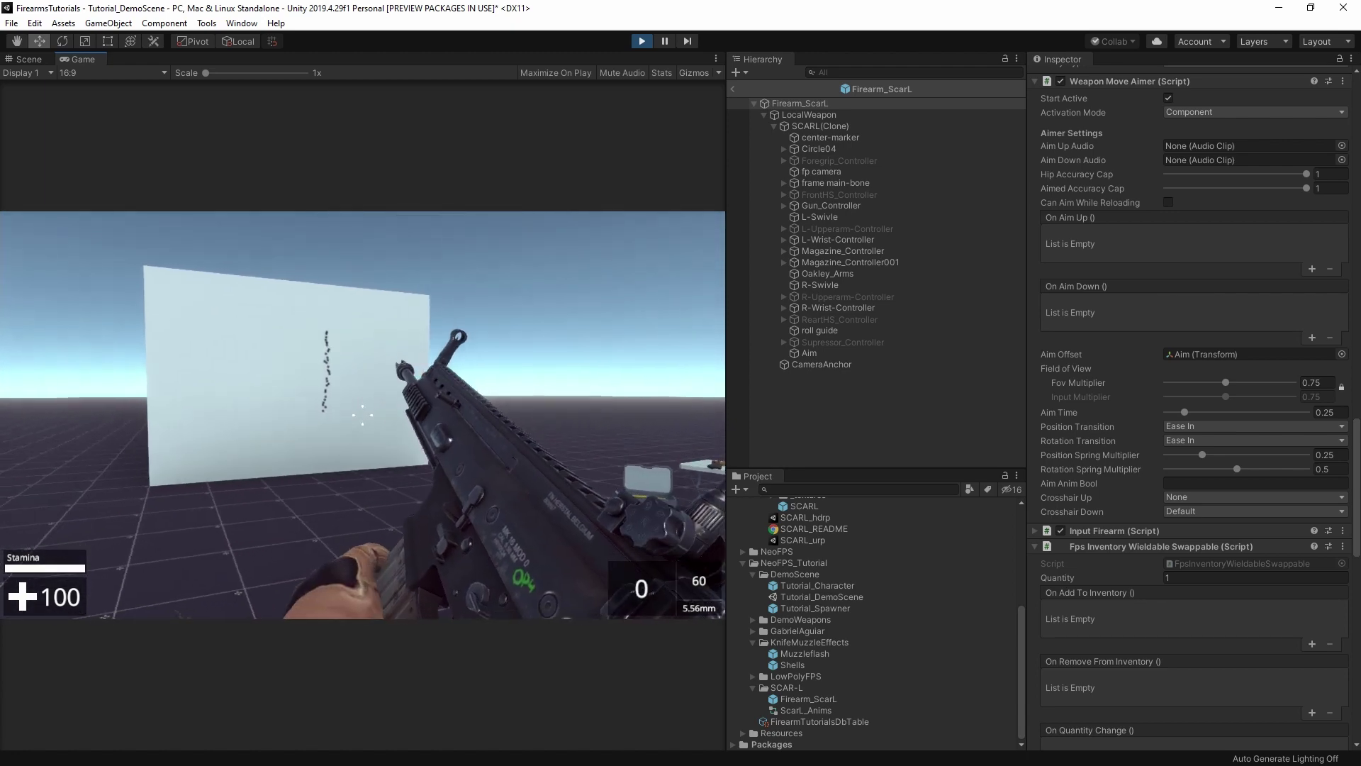
right_drag(362, 415, 363, 415)
drag(362, 415, 362, 415)
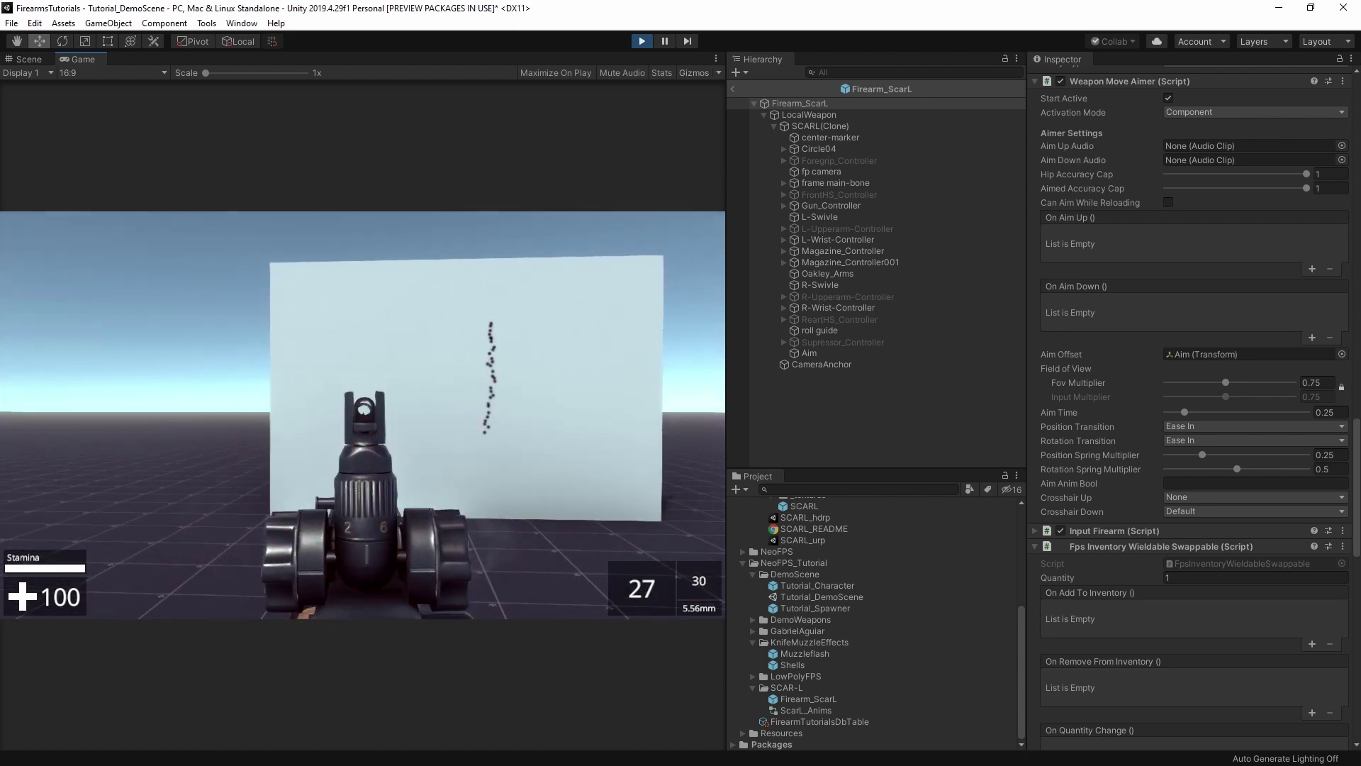
right_drag(362, 415, 362, 415)
drag(363, 415, 362, 415)
click(362, 415)
right_drag(362, 415, 362, 415)
click(362, 415)
drag(363, 415, 363, 415)
right_drag(362, 415, 363, 415)
drag(362, 415, 362, 415)
right_drag(362, 415, 363, 415)
drag(362, 414, 362, 414)
right_drag(362, 415, 363, 415)
drag(362, 415, 362, 415)
key(r)
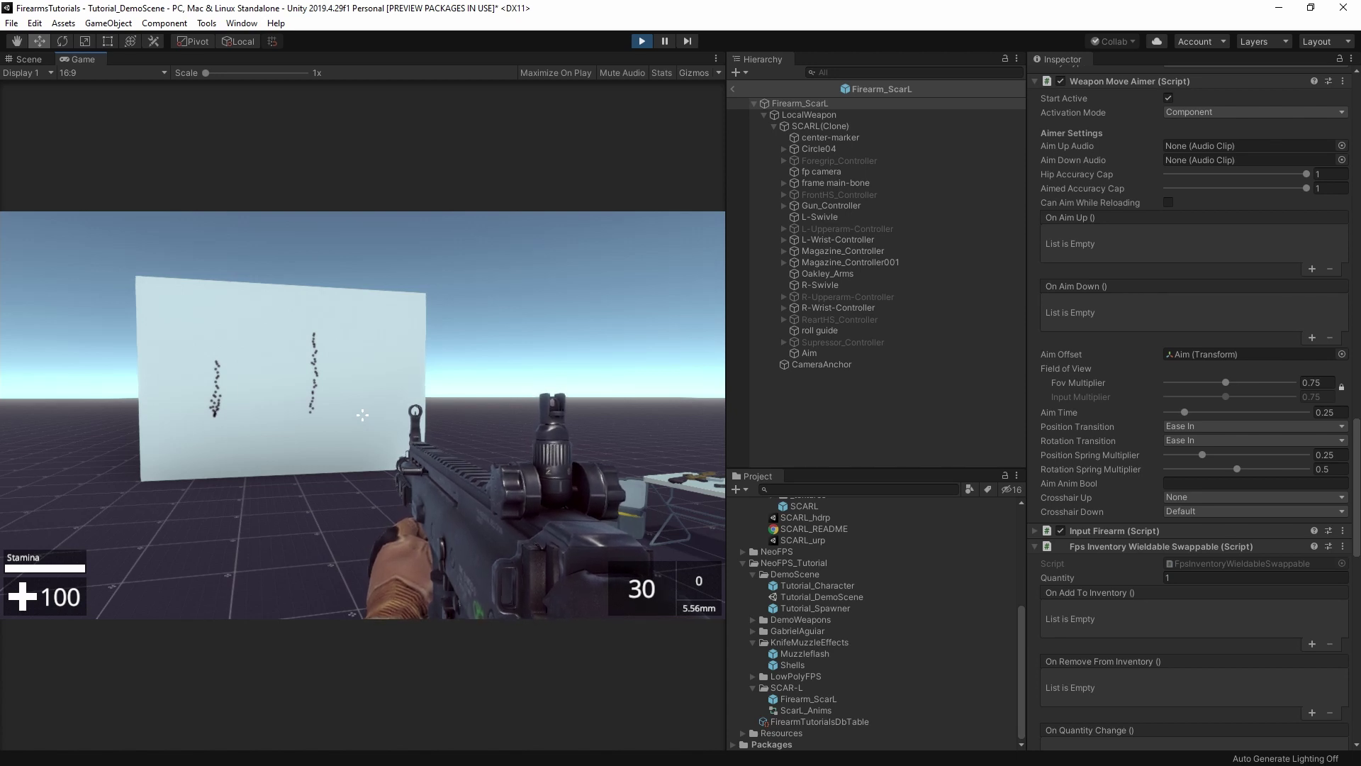
key(Escape)
Examine which shooter and trigger modules can be added to the firearm, and exit play mode.
scroll(1094, 492, up, 15)
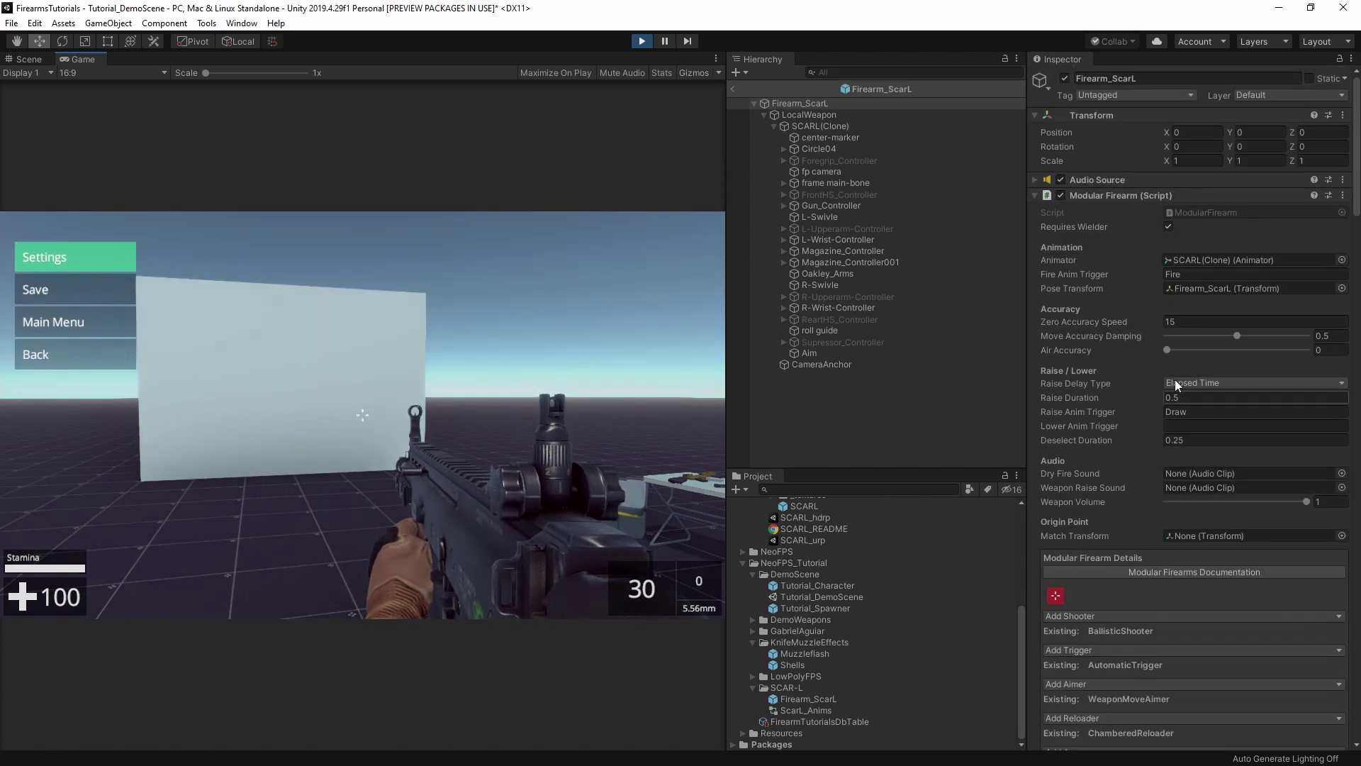
scroll(1176, 380, down, 14)
click(1174, 234)
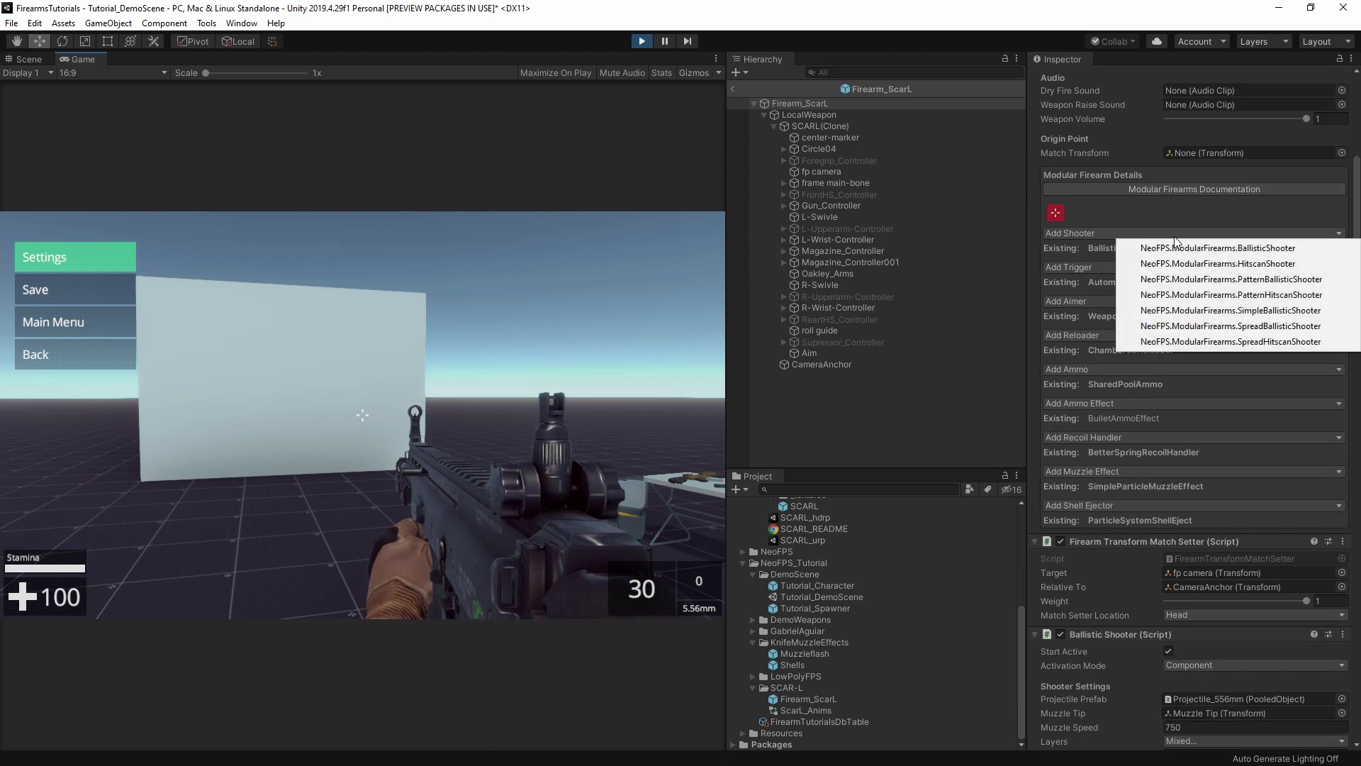
click(1093, 269)
click(1122, 266)
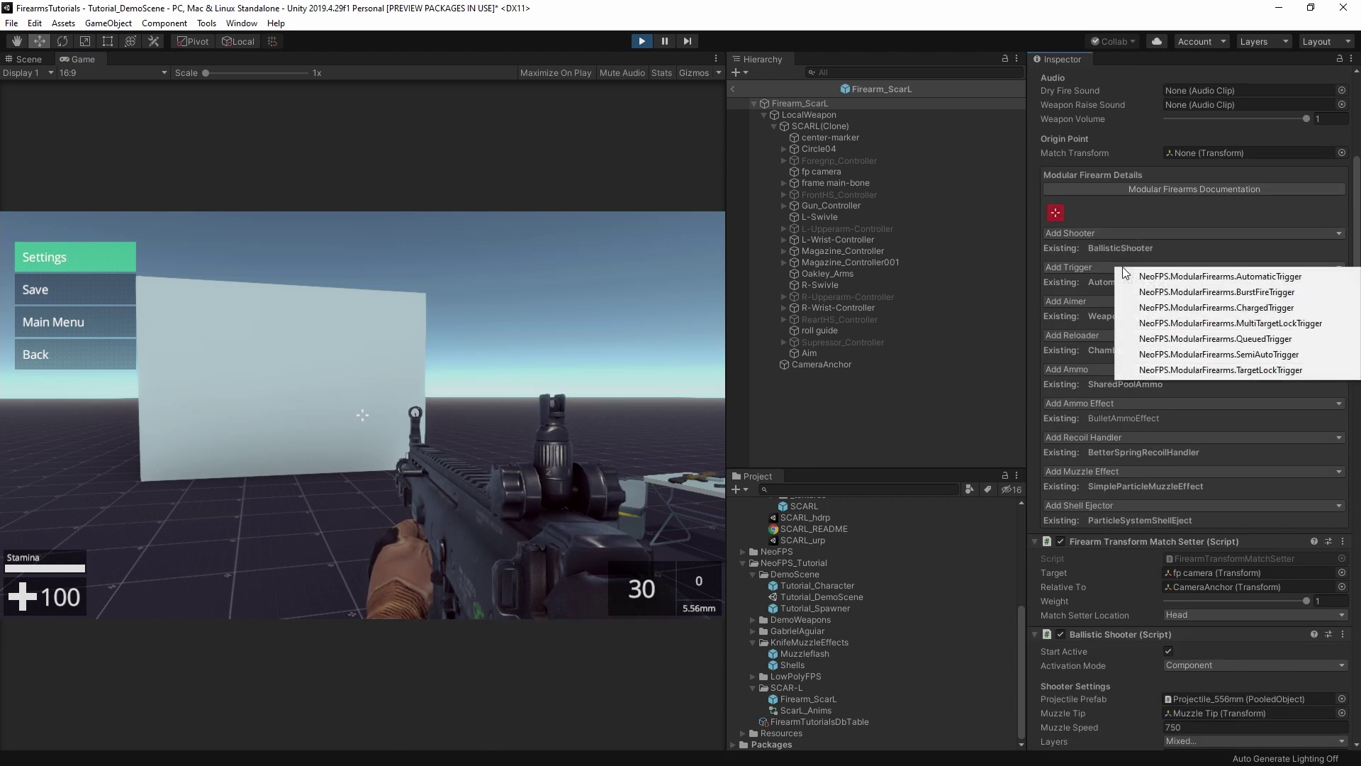
click(1182, 247)
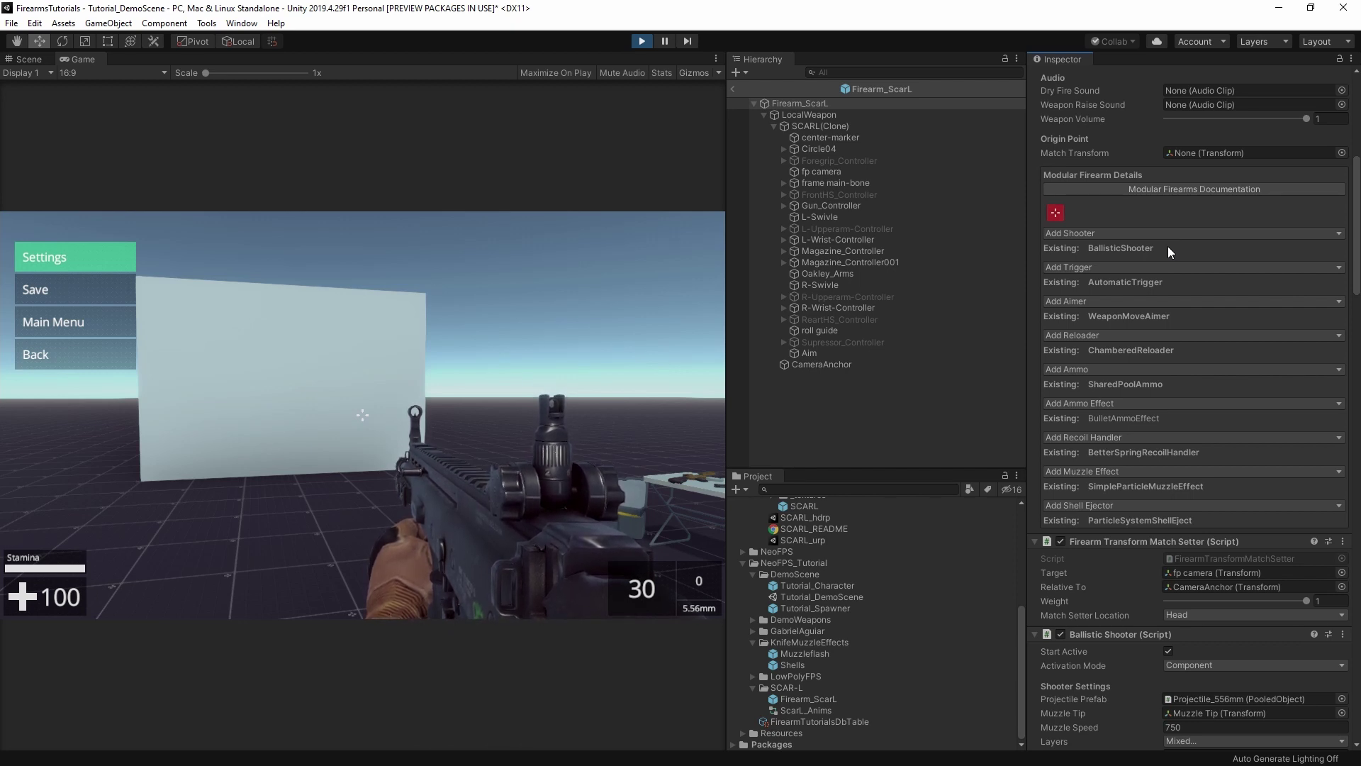
click(642, 41)
Start a new firearm in the NeoFPS Hub's Modular Firearm Wizard from the FirearmTemplate_AdvancedAssaultRifle template.
click(204, 25)
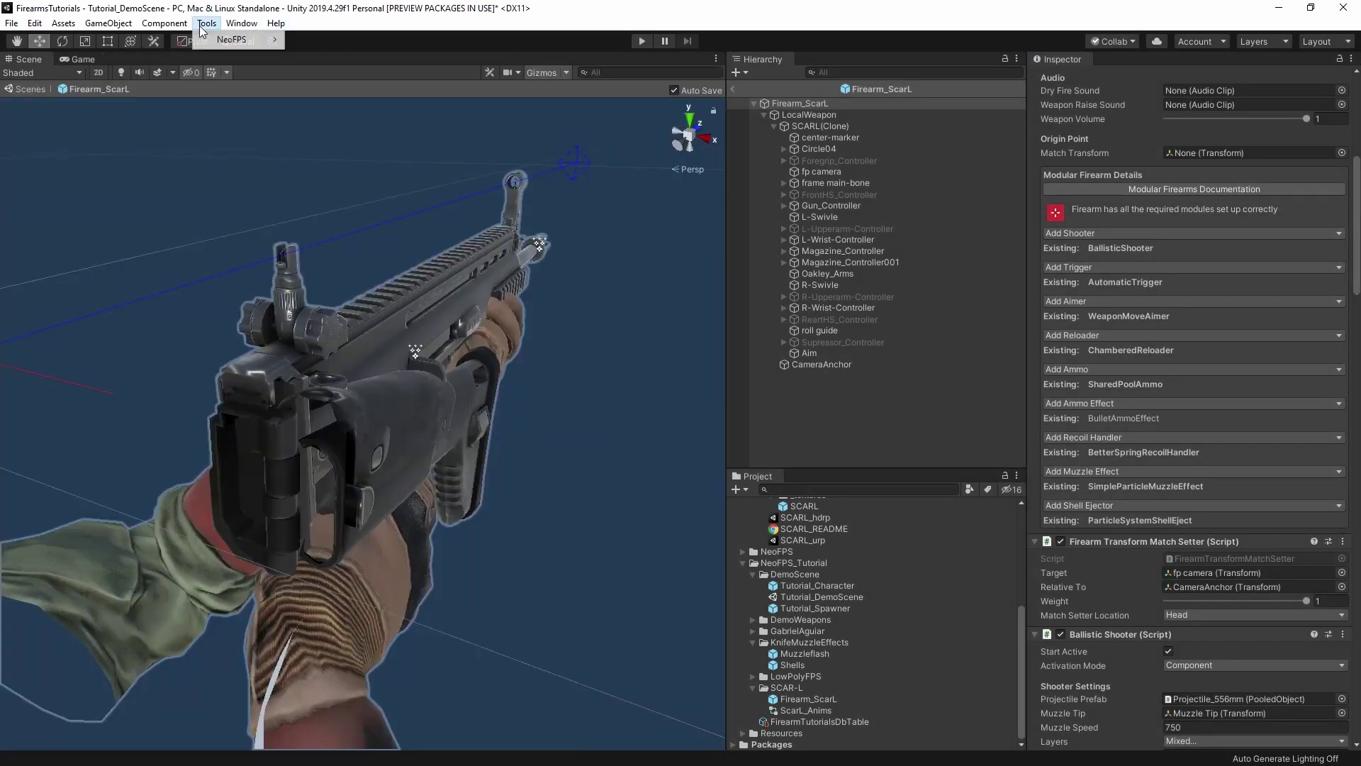
mouse_move(231, 39)
click(319, 39)
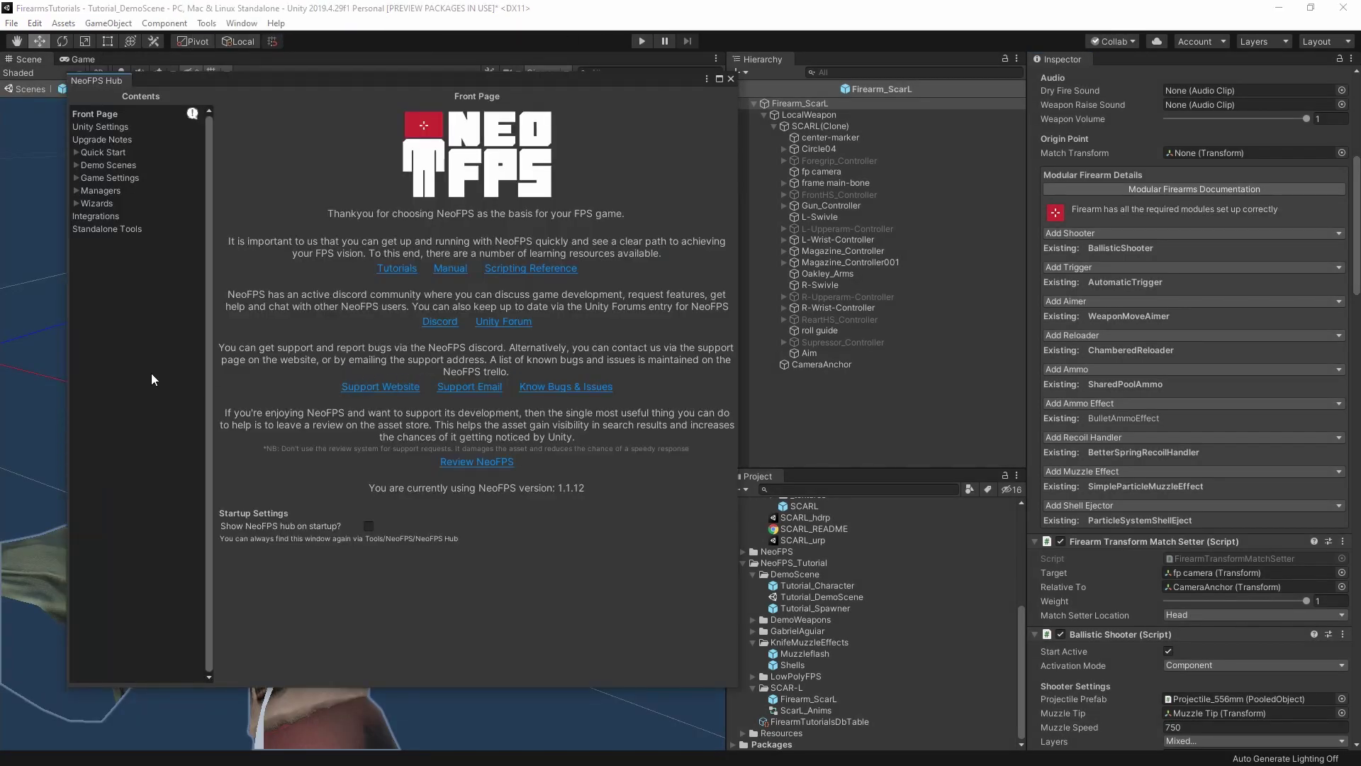
click(103, 202)
click(114, 228)
click(547, 233)
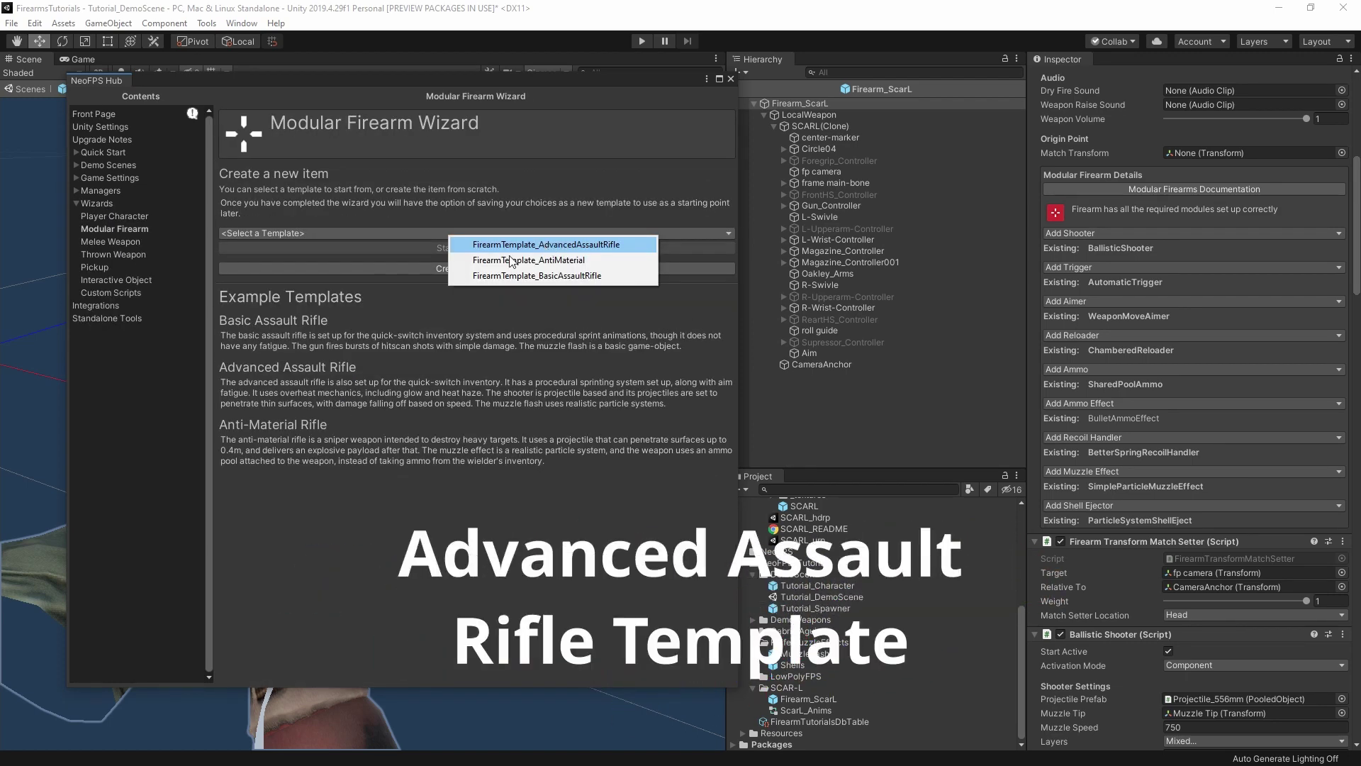
click(547, 244)
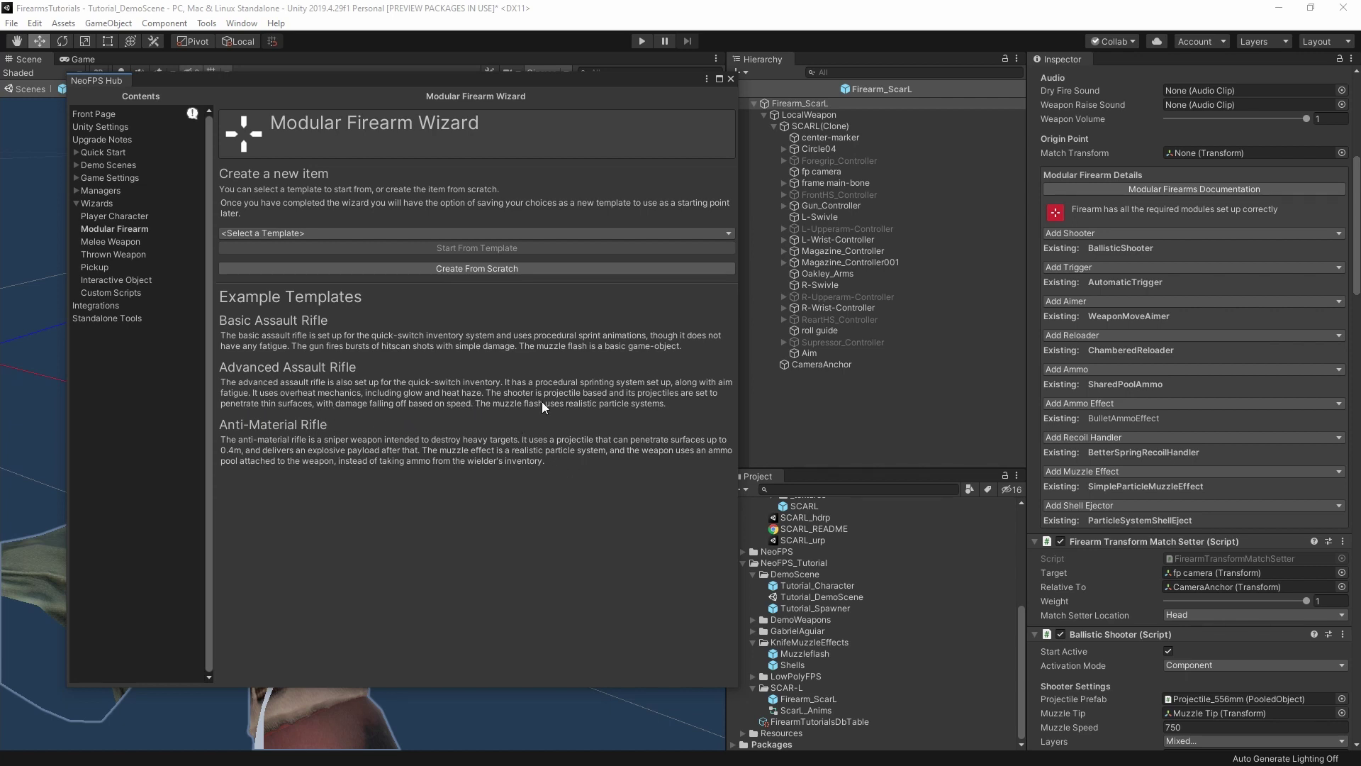
click(417, 231)
click(501, 239)
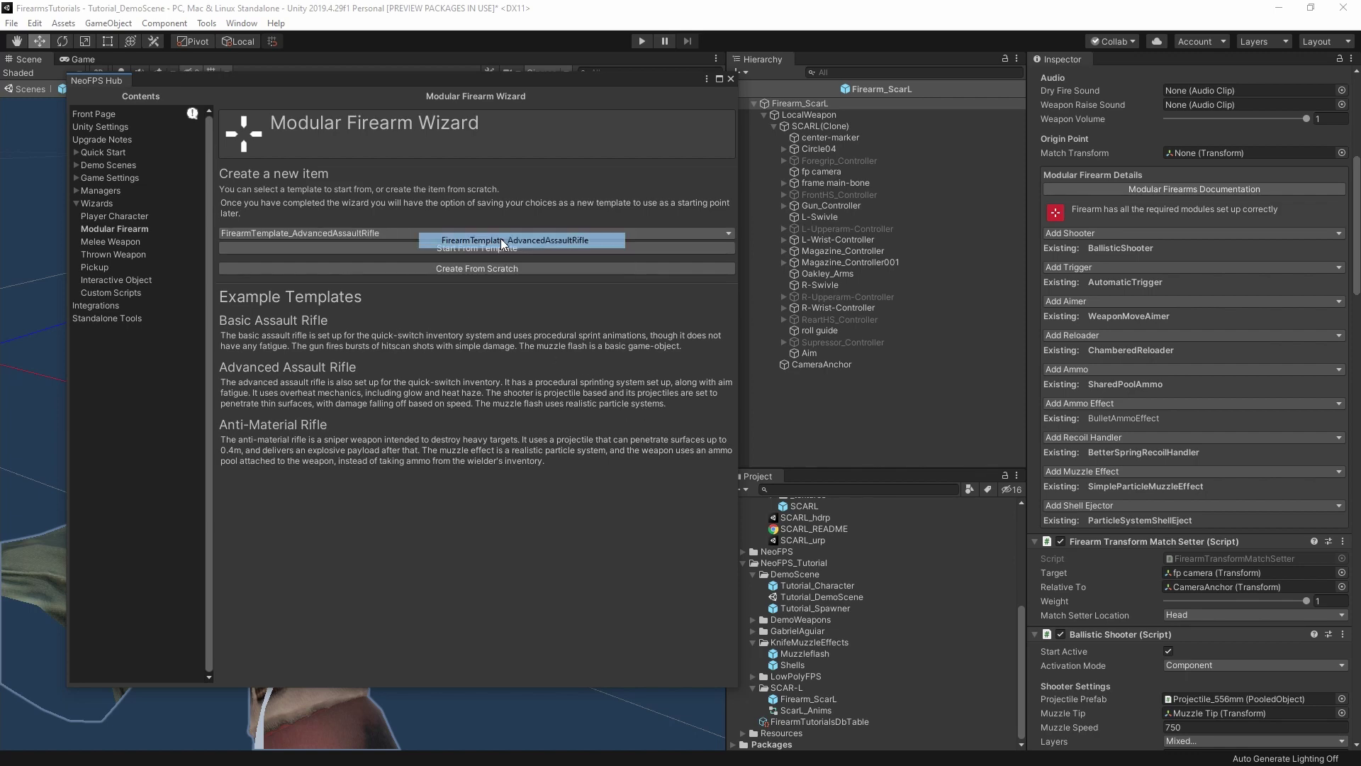
click(468, 247)
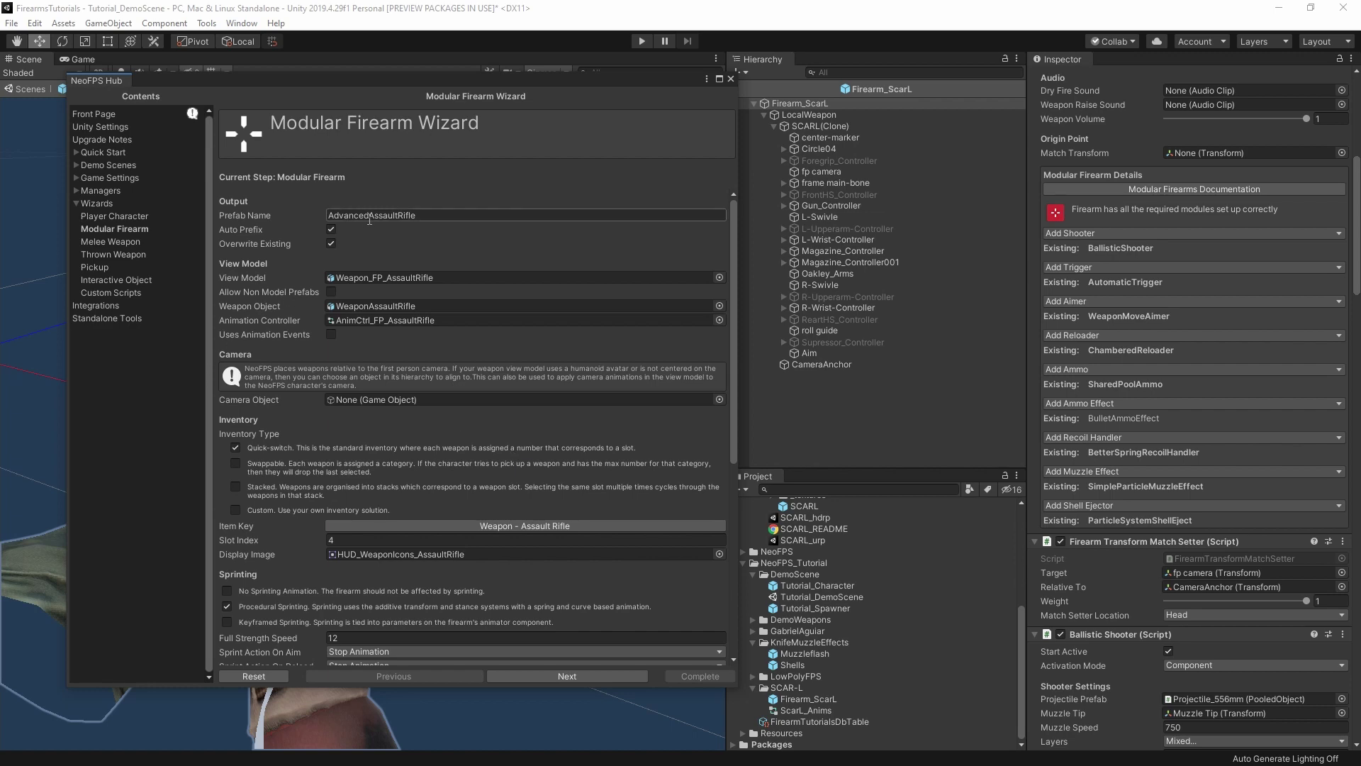
Change the inventory type of the AdvancedAssaultRifle firearm to Swappable.
scroll(283, 233, down, 10)
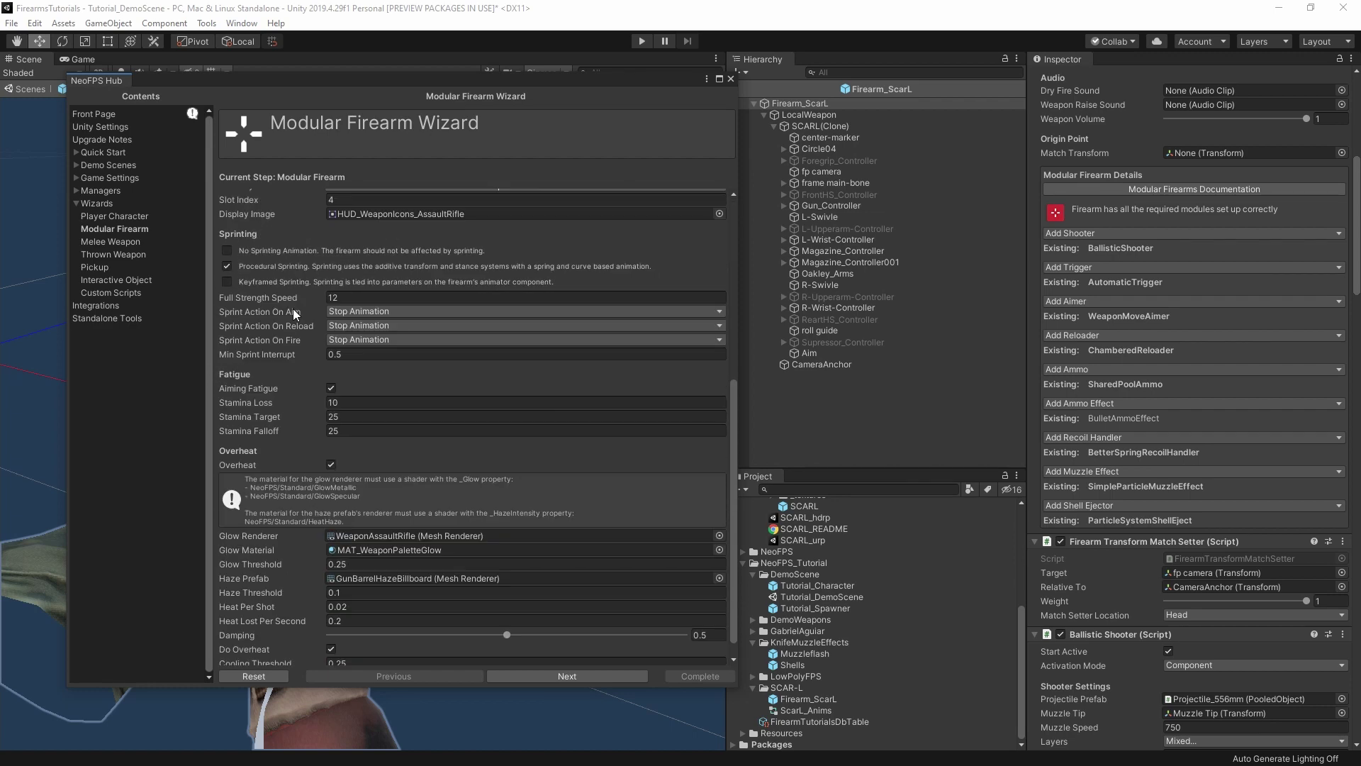
scroll(310, 458, up, 10)
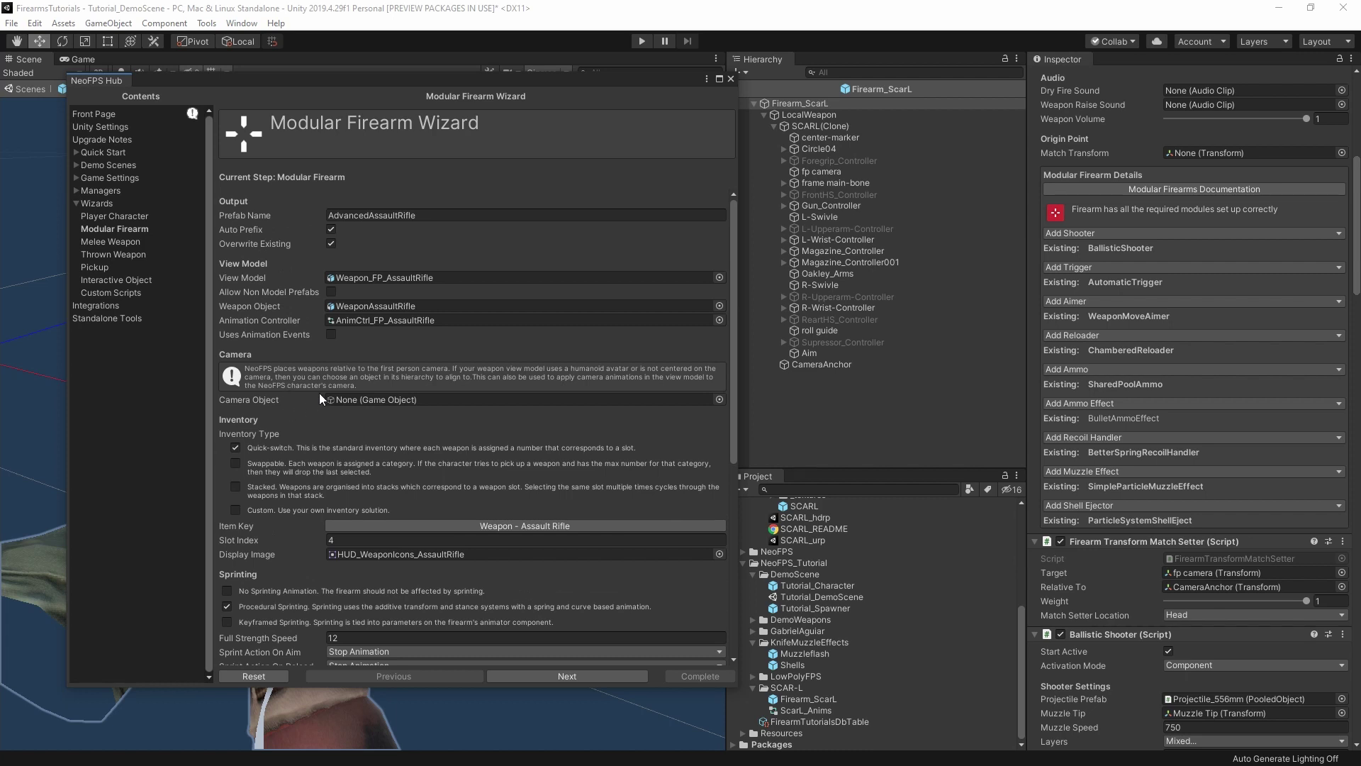
click(235, 464)
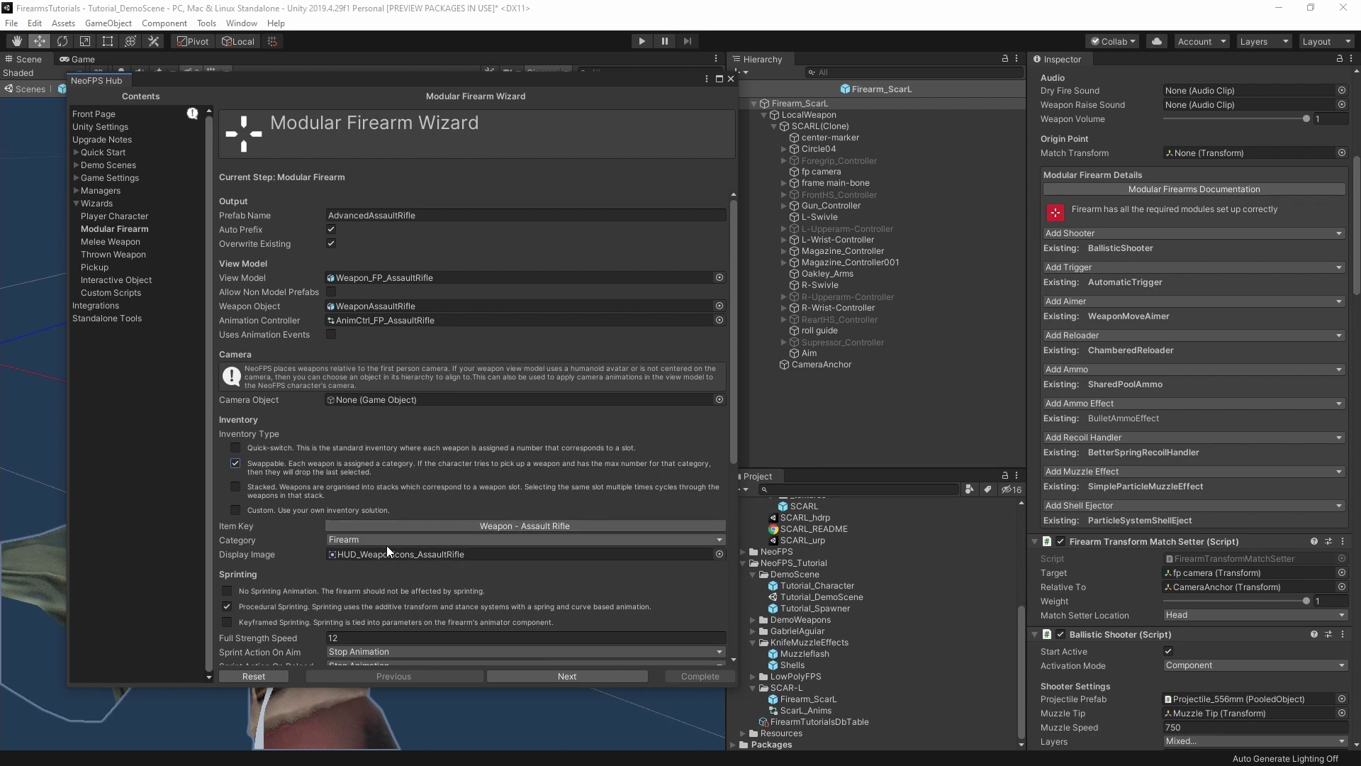
scroll(386, 546, down, 1)
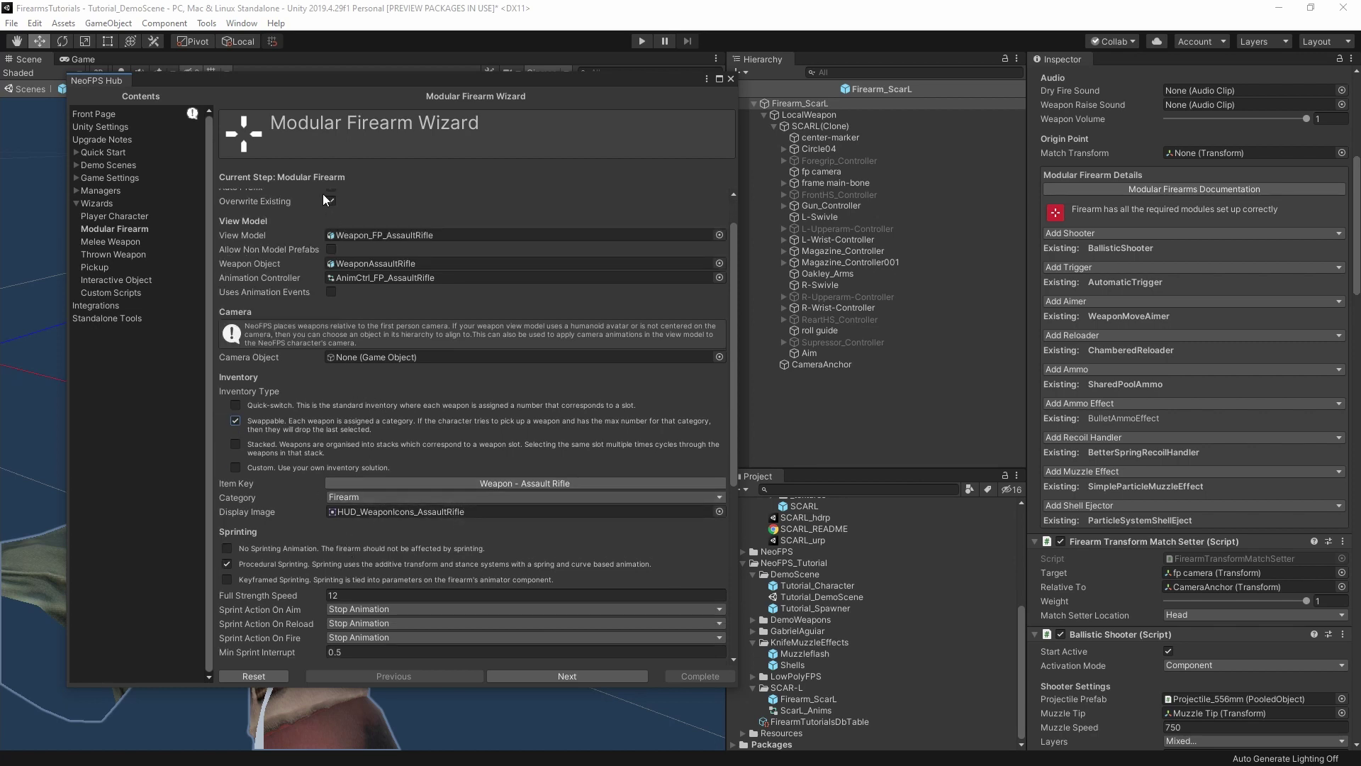
scroll(299, 304, up, 1)
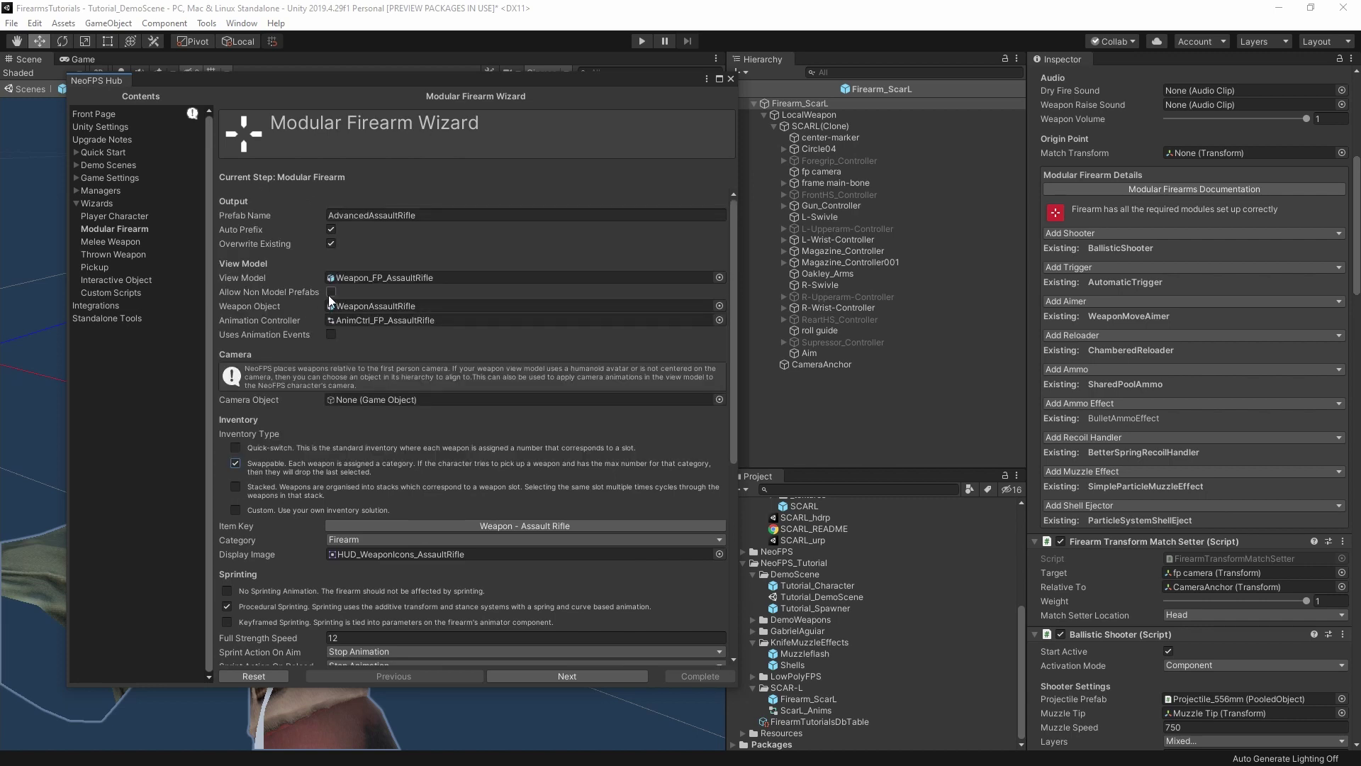
Review the sprinting, fatigue and overheat settings and advance the wizard to Ammo Hit Effect Setup with the template's options.
scroll(326, 301, down, 8)
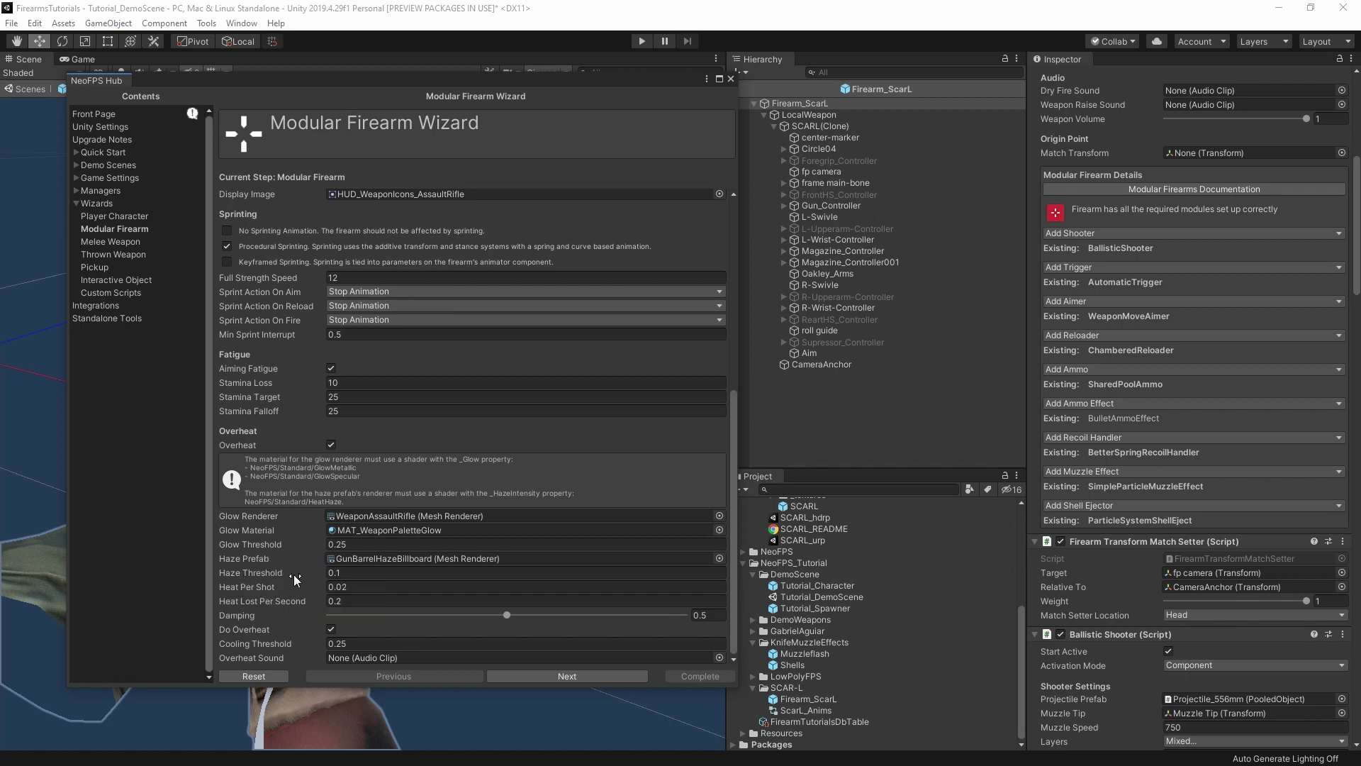
mouse_move(280, 602)
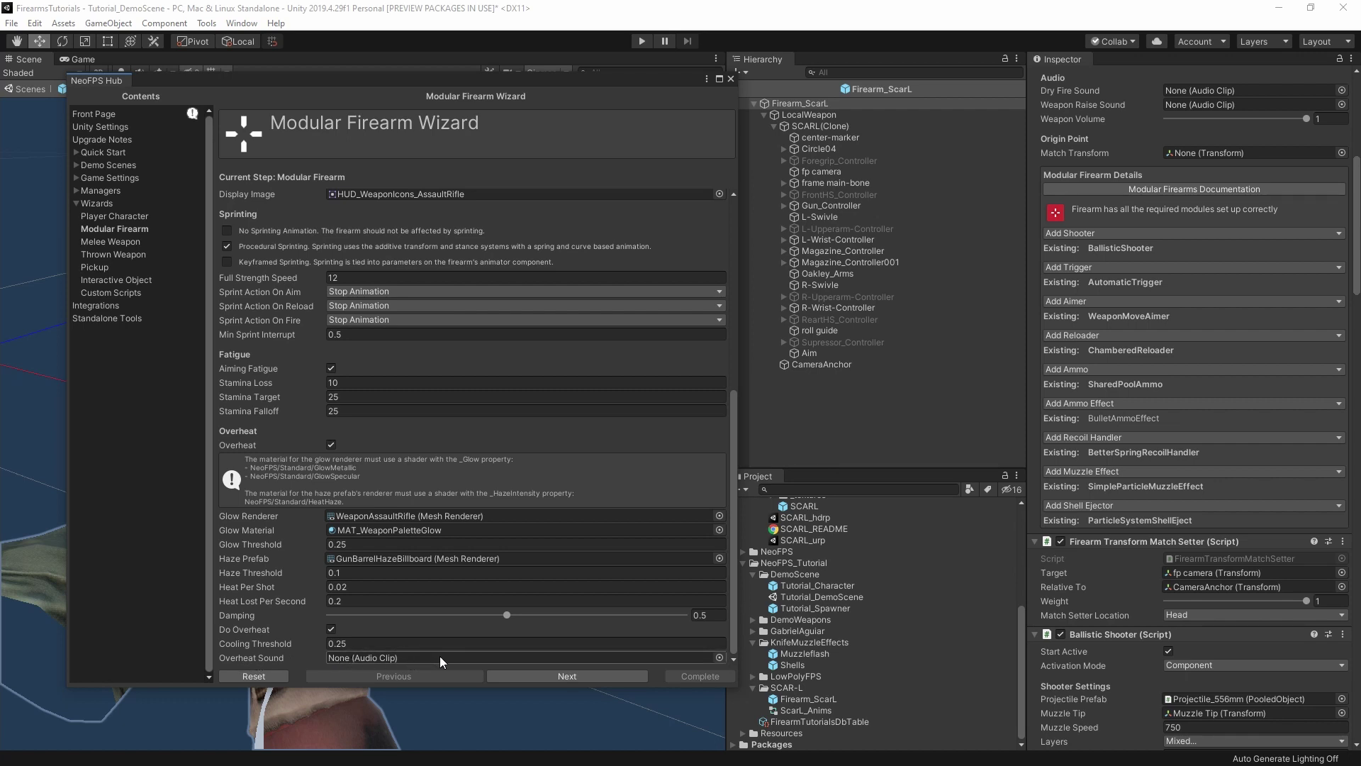
click(566, 674)
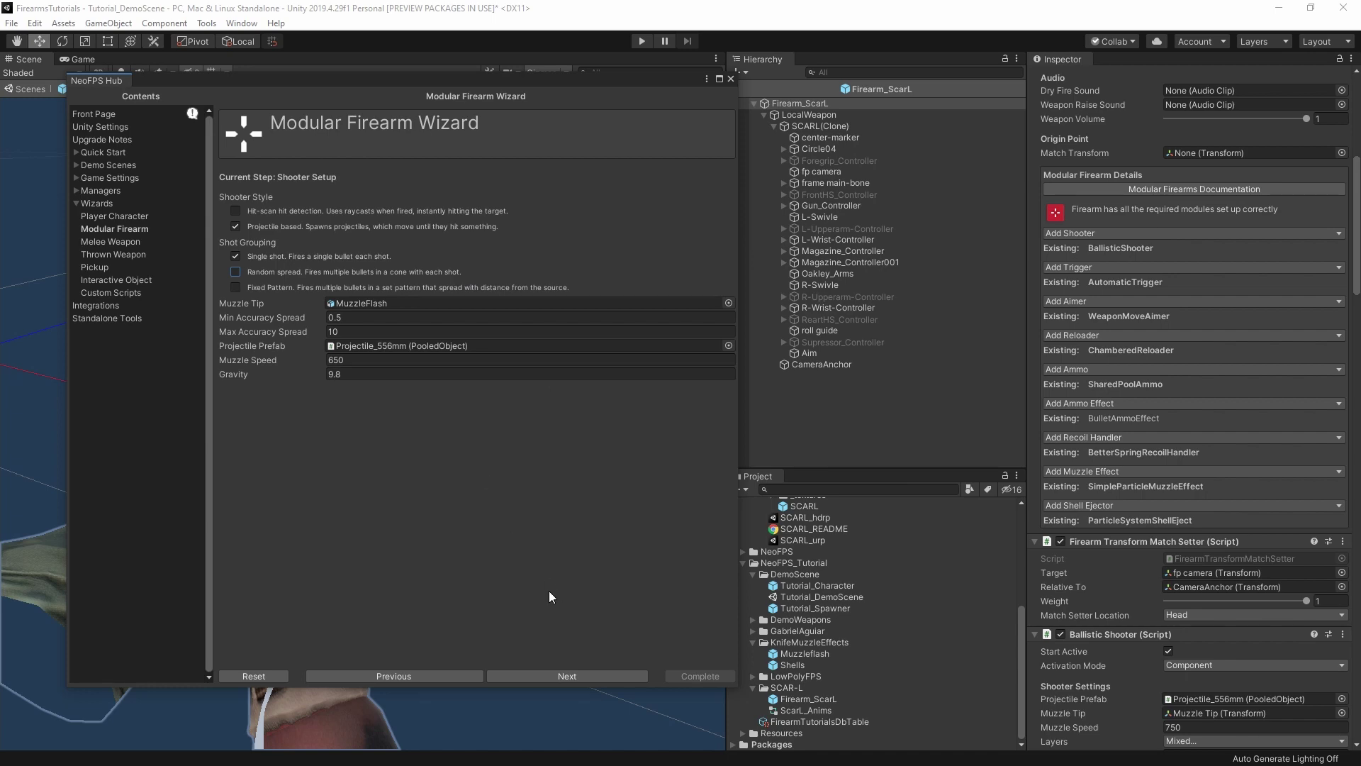
click(577, 677)
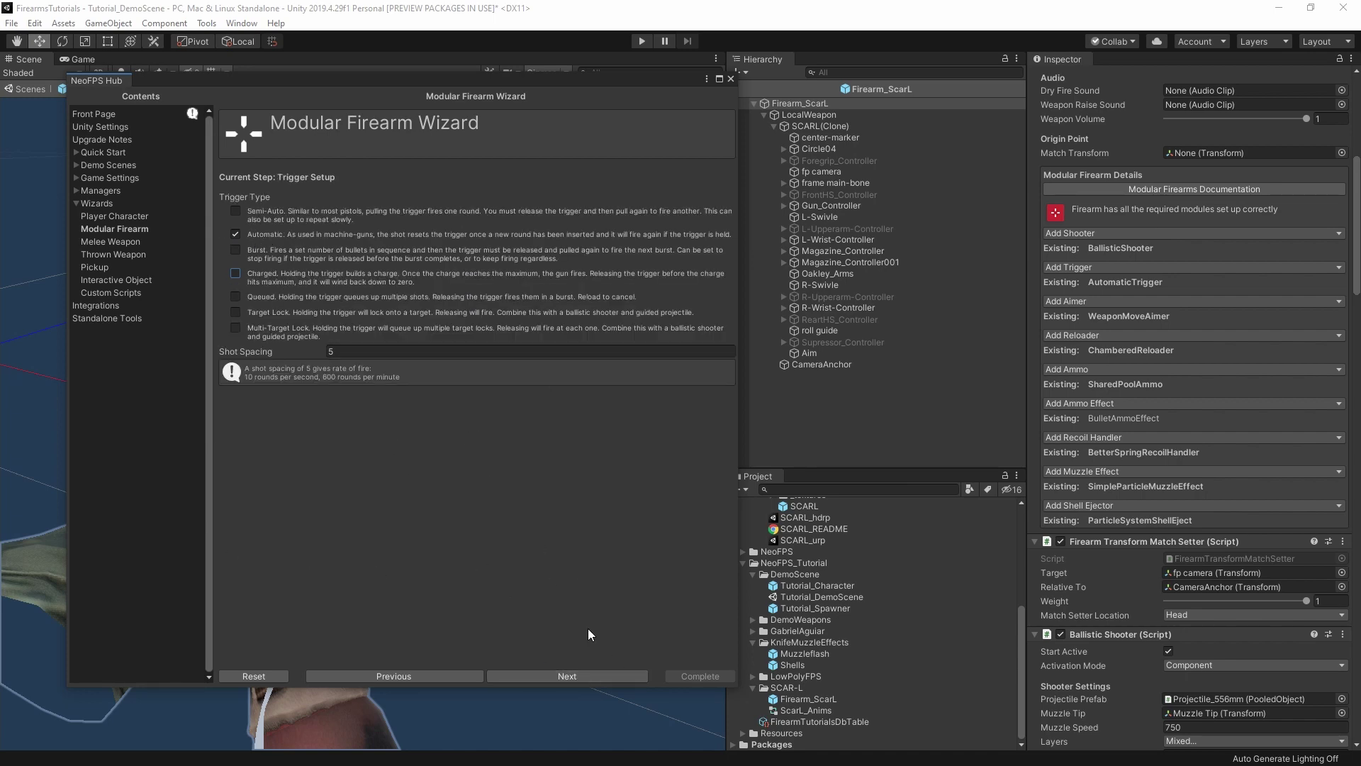
click(599, 676)
click(601, 674)
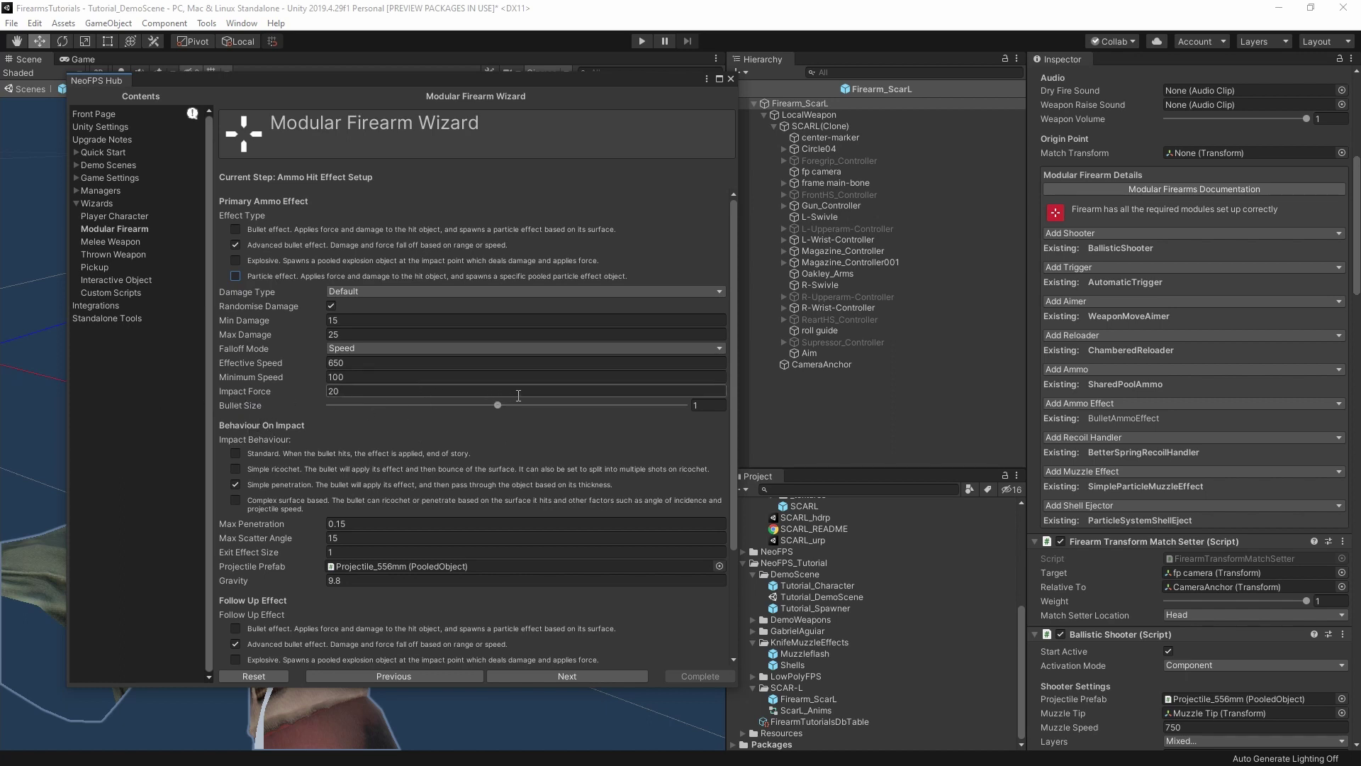
Examine the simple penetration settings of the bullet's impact behaviour, including max penetration and exit effect size.
scroll(296, 384, down, 3)
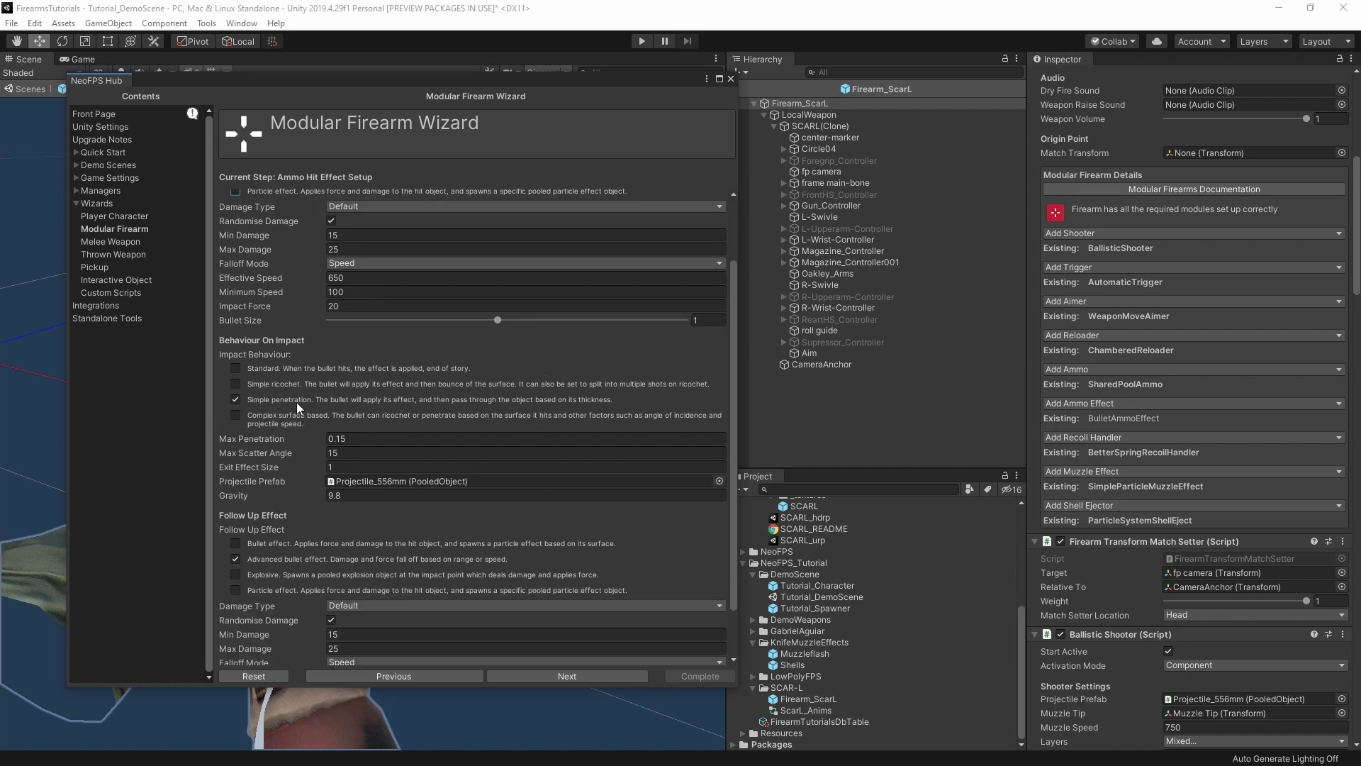
scroll(296, 402, down, 1)
click(335, 397)
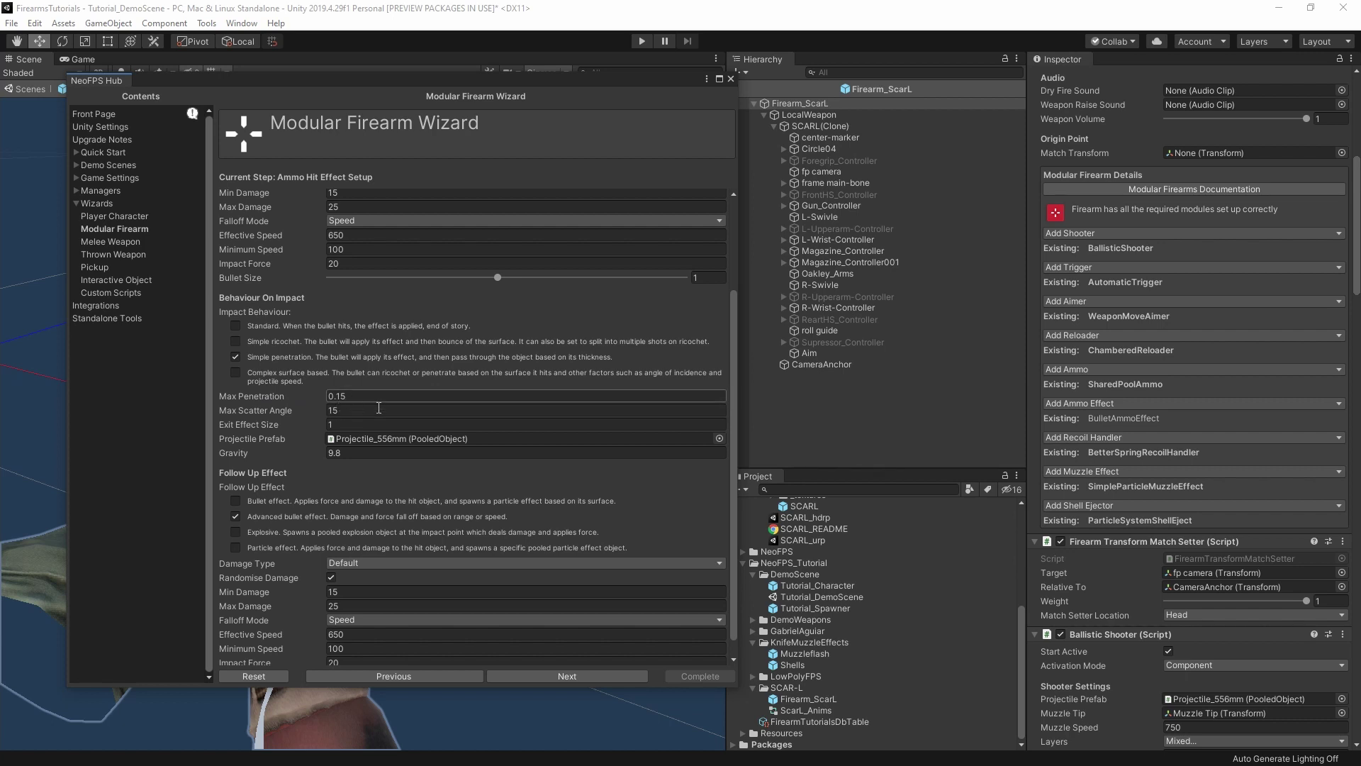
click(340, 425)
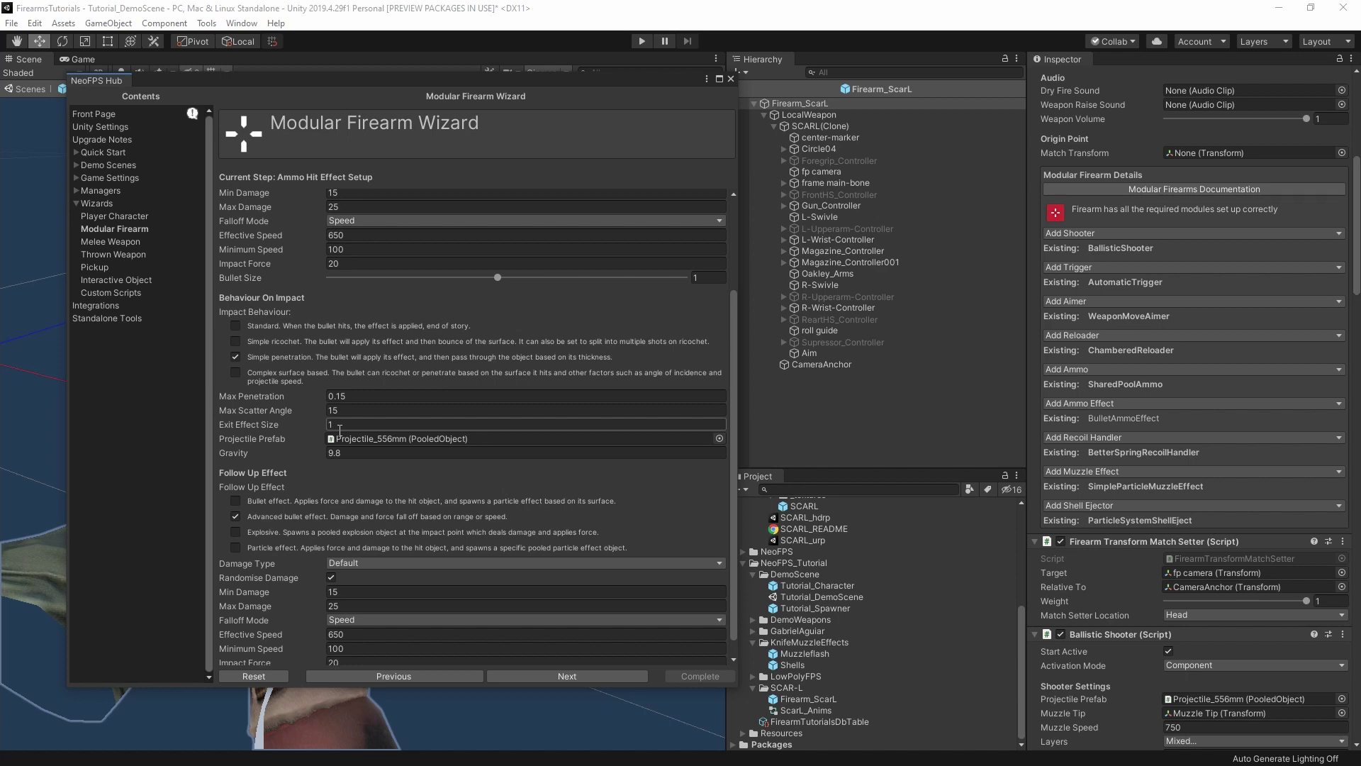
Accept the template's hit effect, recoil and muzzle effect settings, locating the RealisticMuzzleFlash_AssaultRifle prefab, and advance to Ammo Type & Reload Setup.
mouse_move(291, 411)
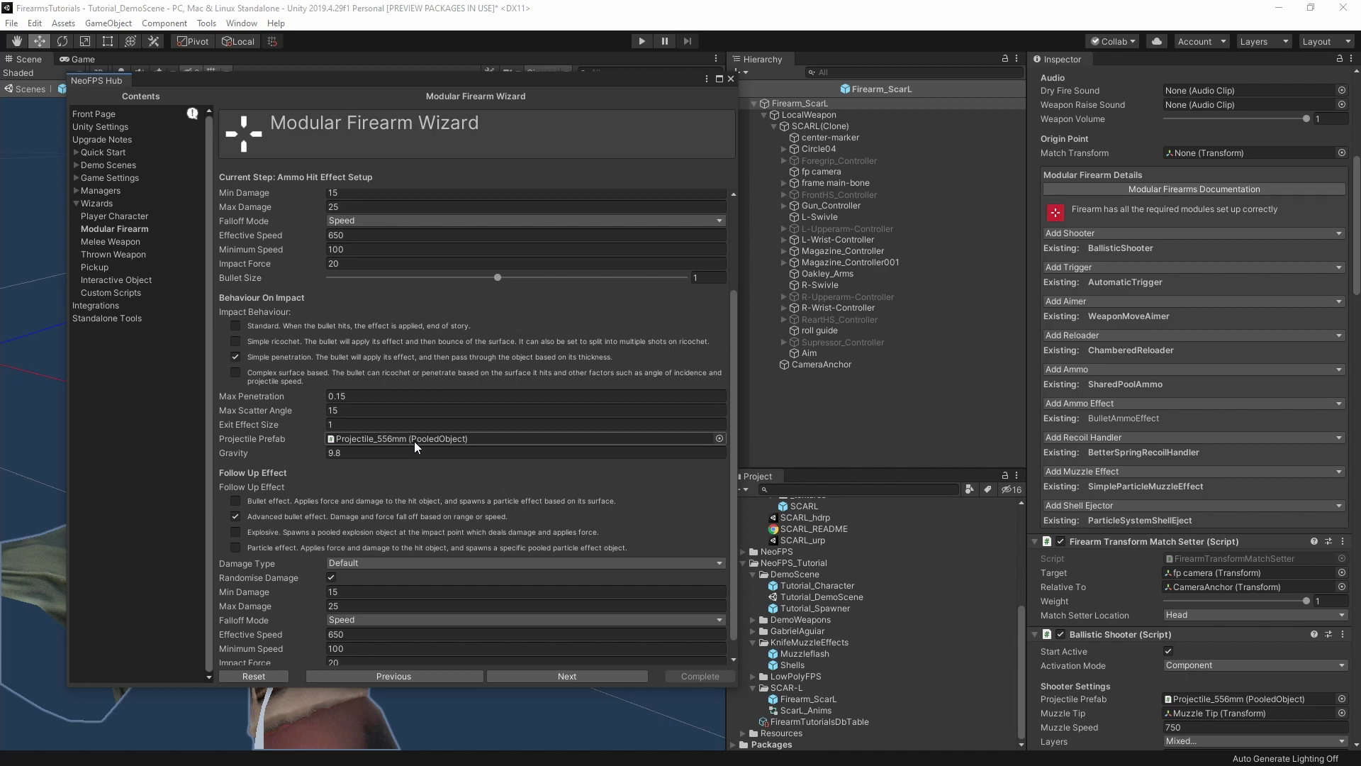
scroll(427, 459, down, 1)
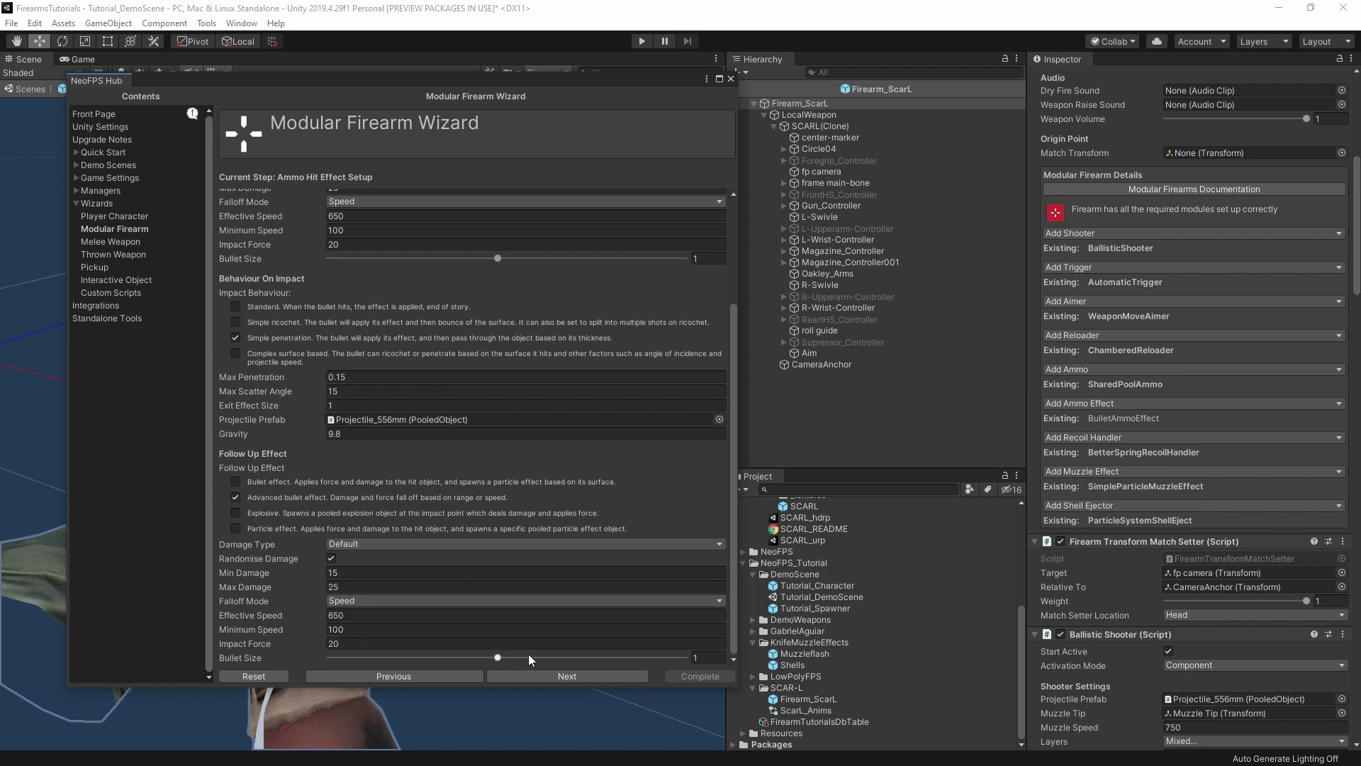
click(551, 677)
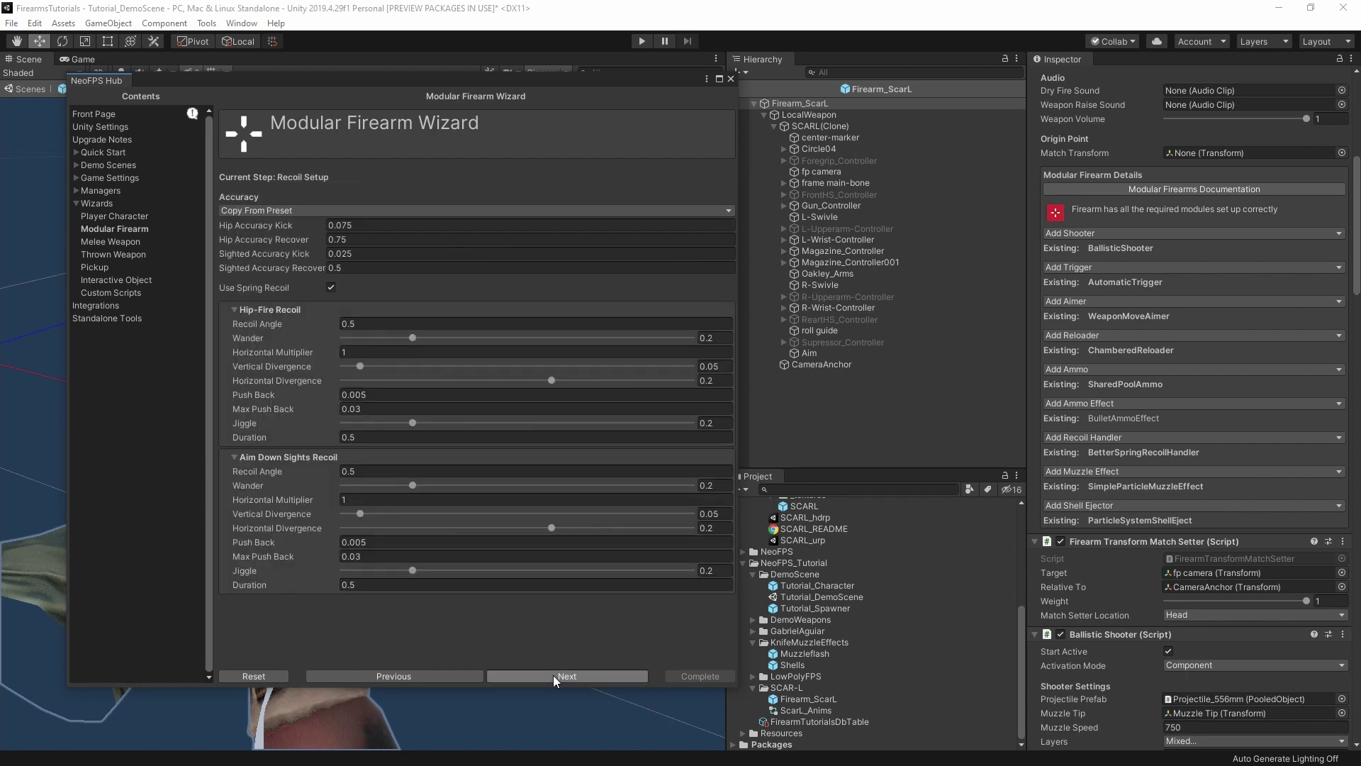
click(554, 676)
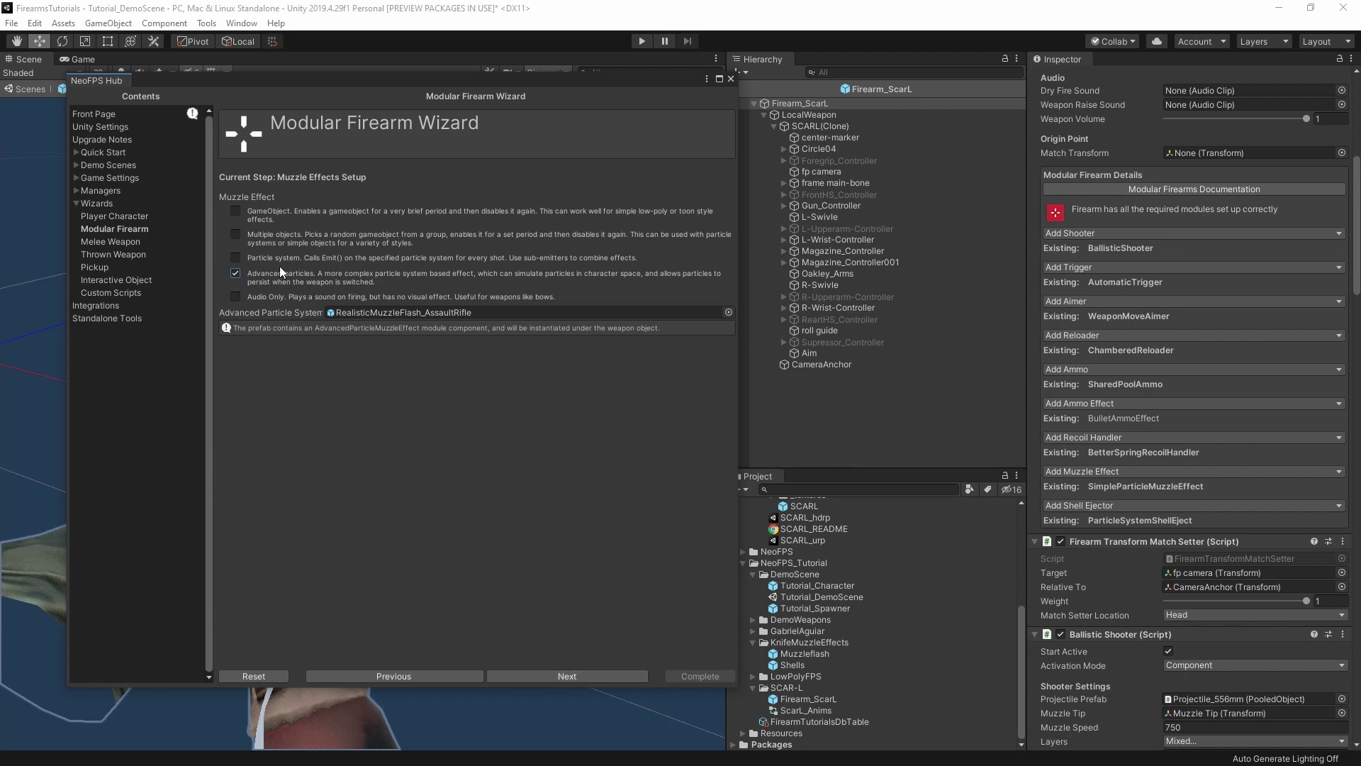
click(462, 312)
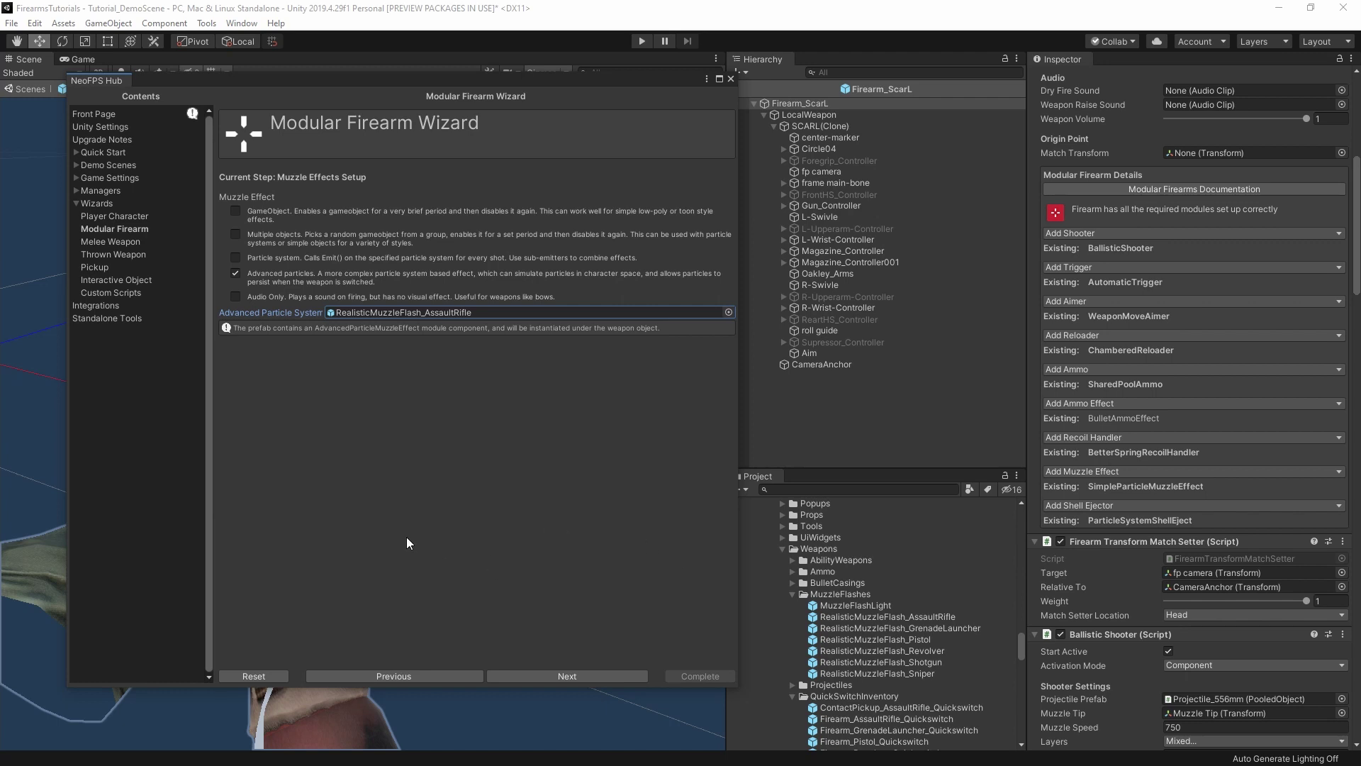
click(570, 677)
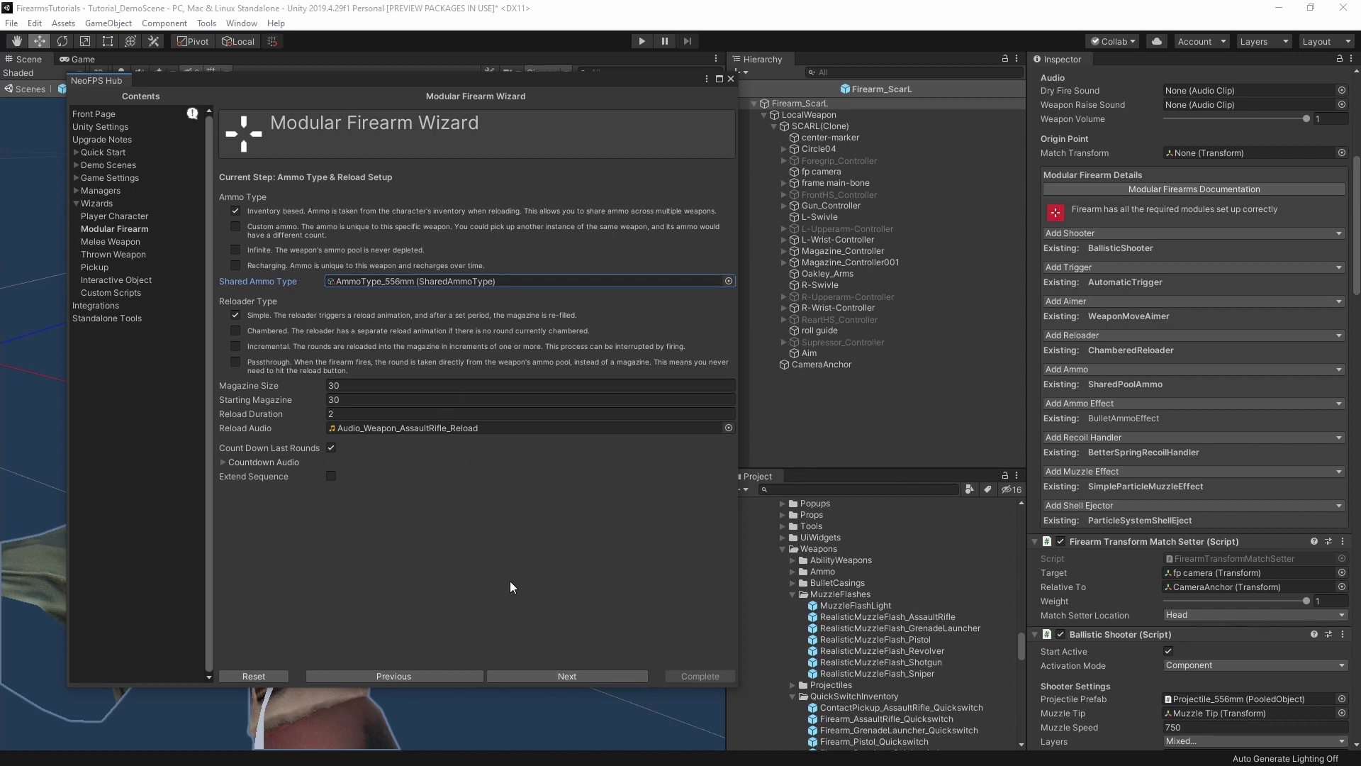
Inspect the clip and volume of all five Countdown Audio elements and advance the wizard to Shell Ejector Setup.
click(249, 461)
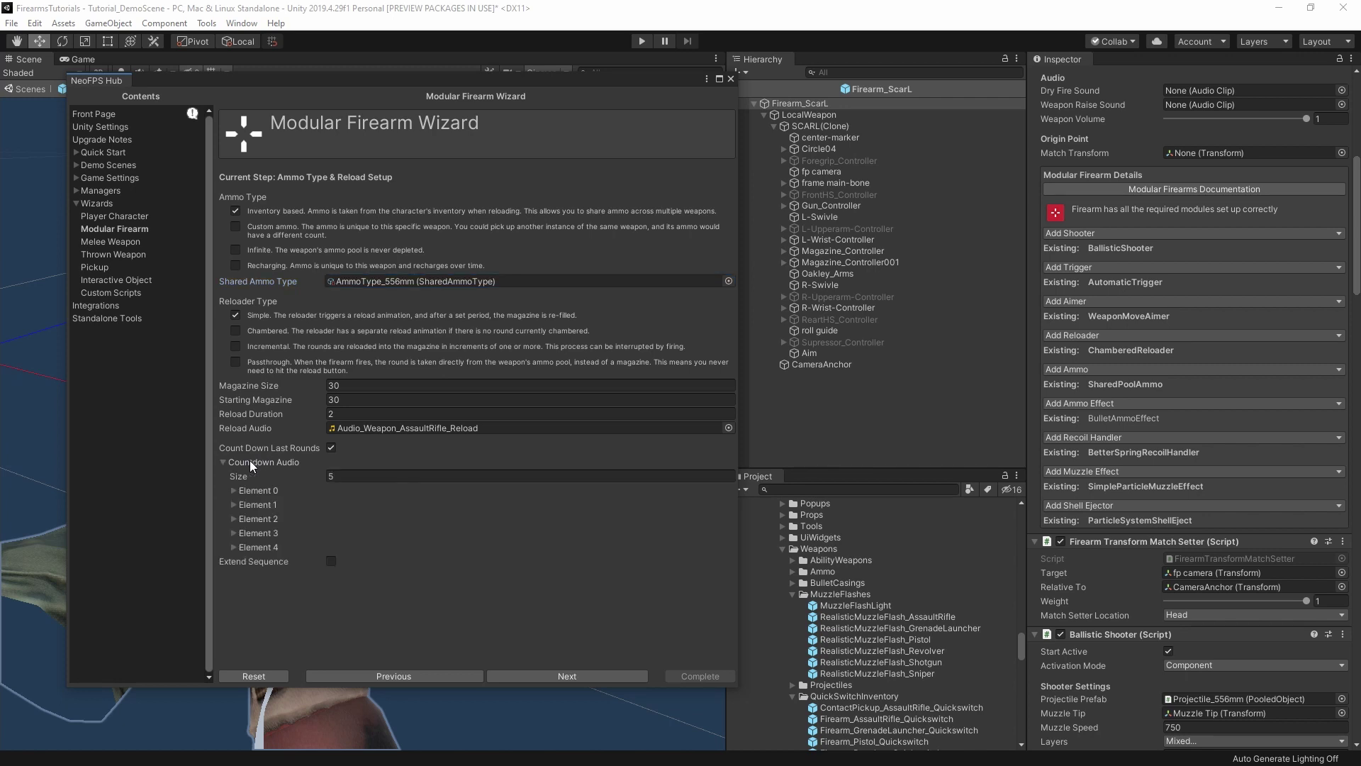
click(244, 490)
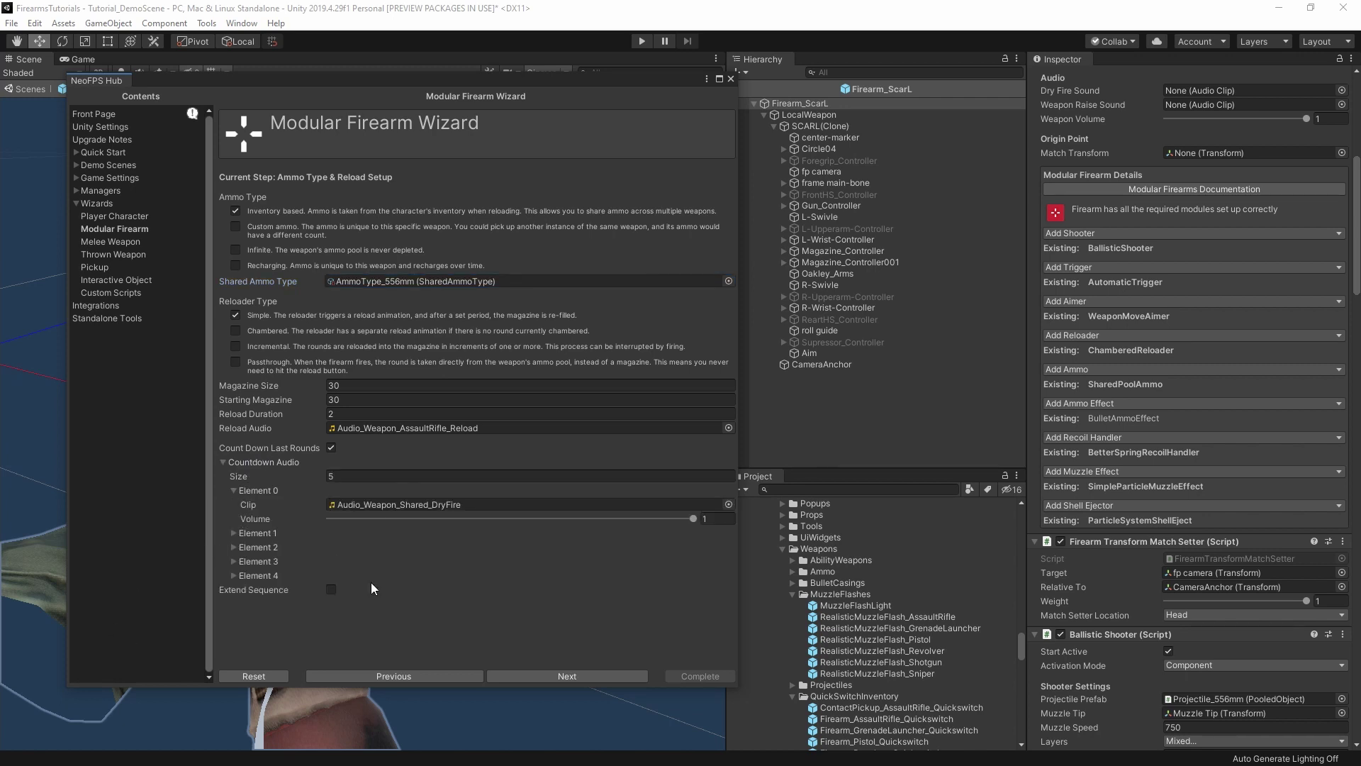
click(249, 531)
click(255, 576)
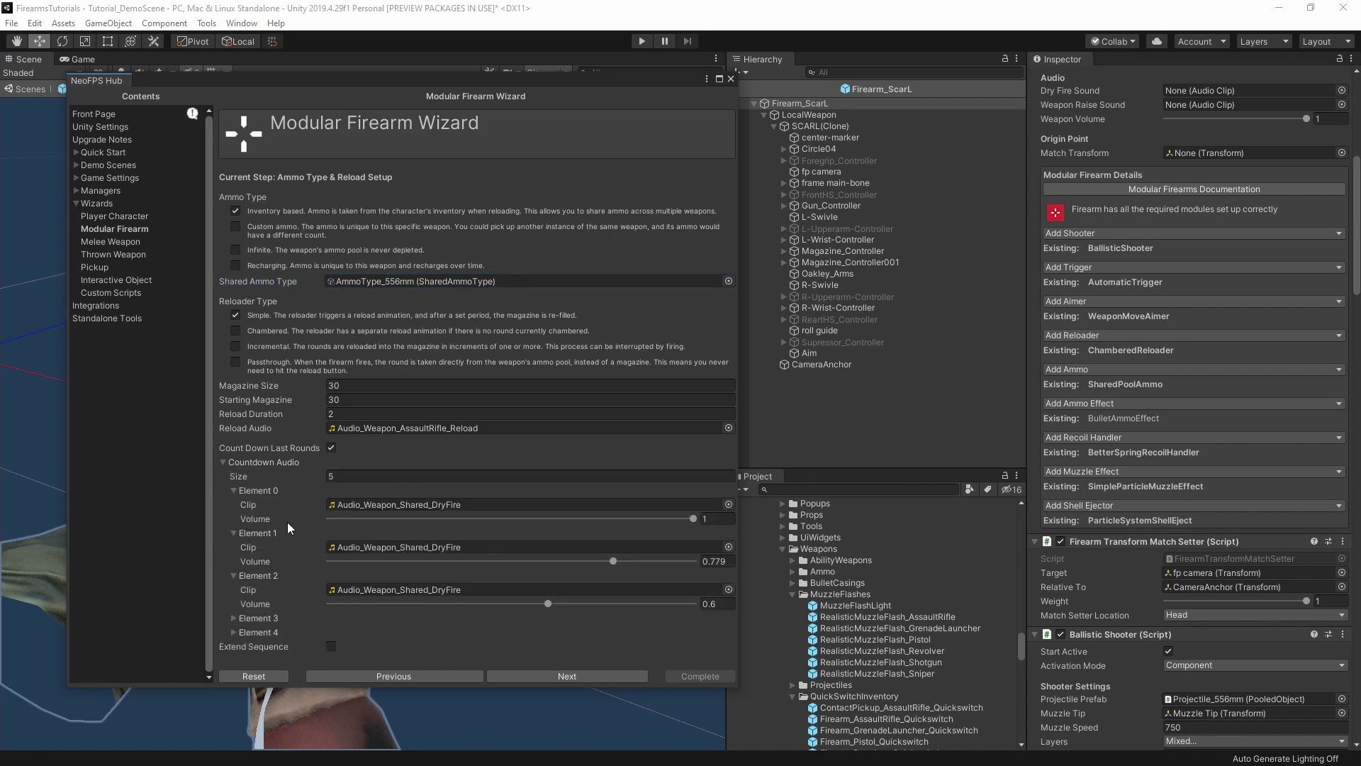
click(260, 616)
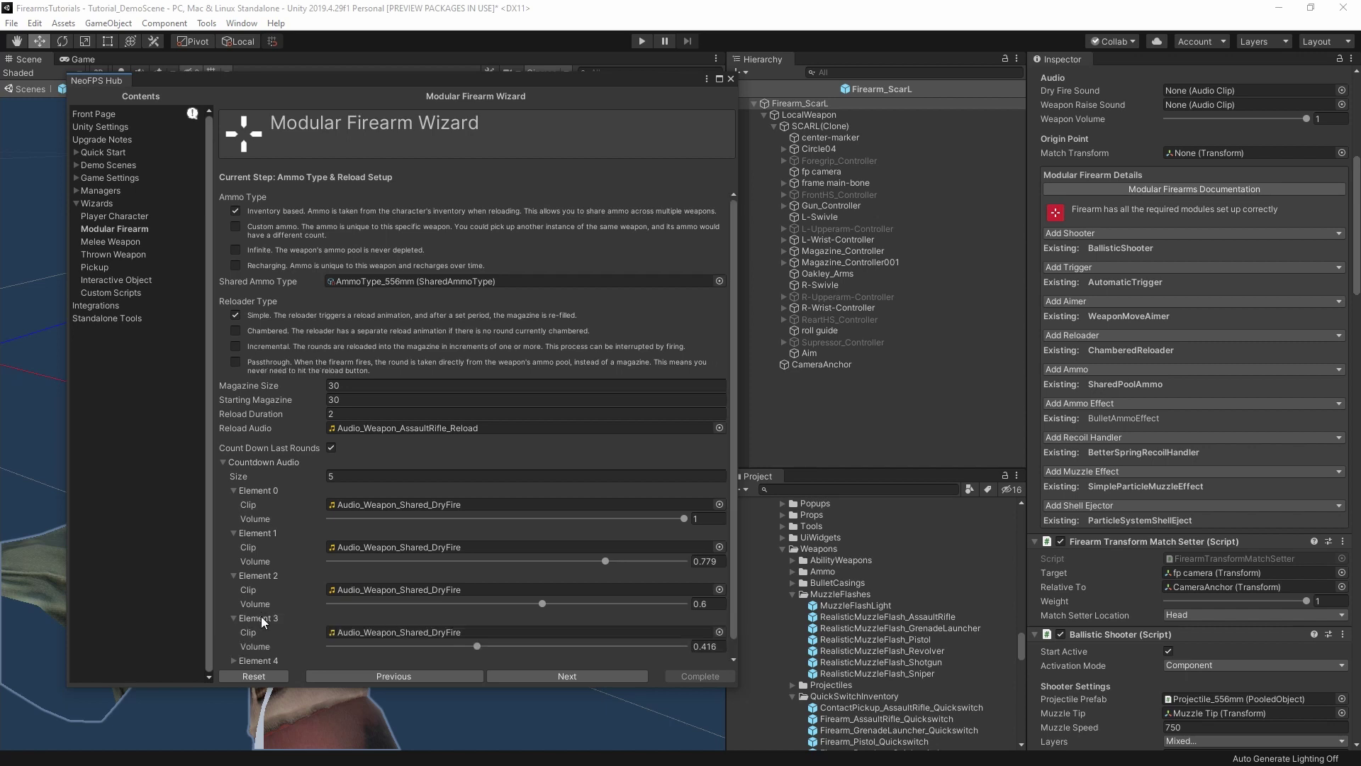
scroll(257, 631, down, 1)
click(261, 645)
scroll(365, 541, down, 1)
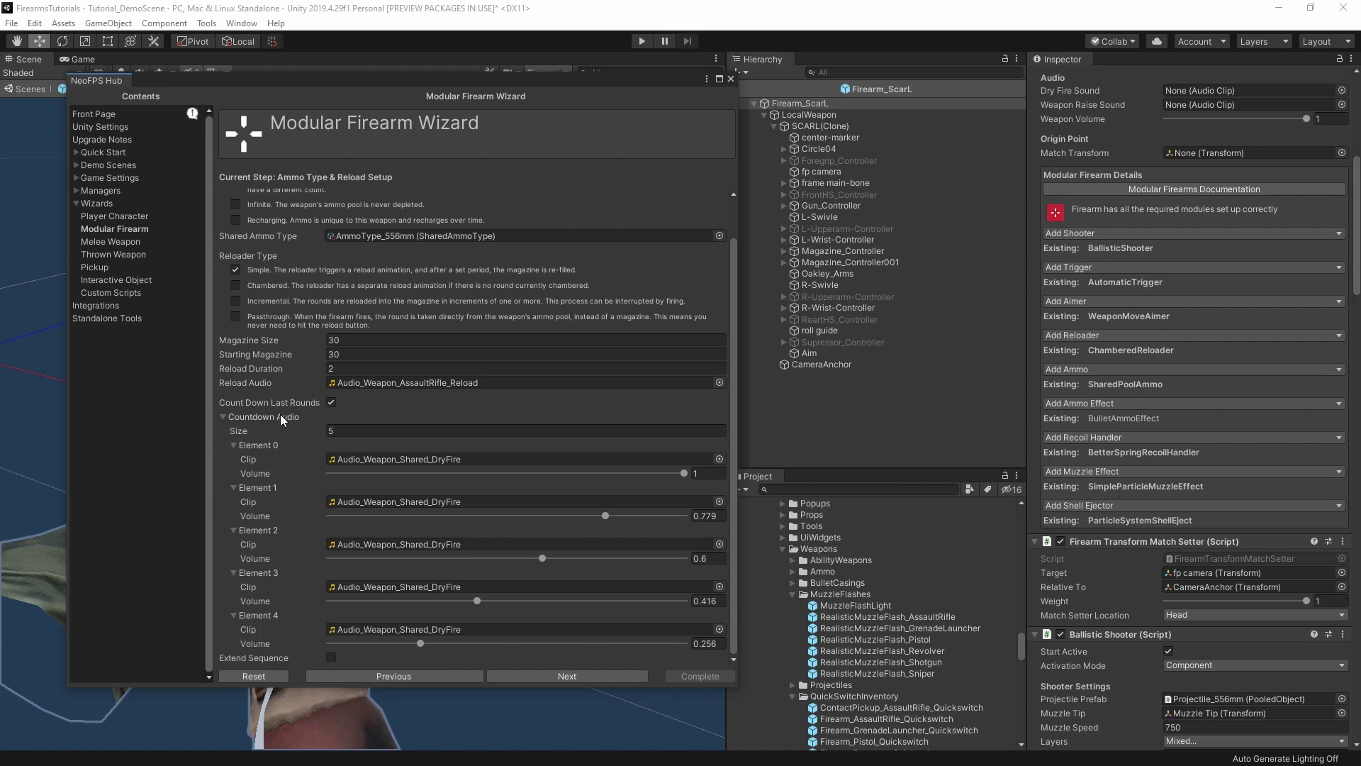
click(456, 675)
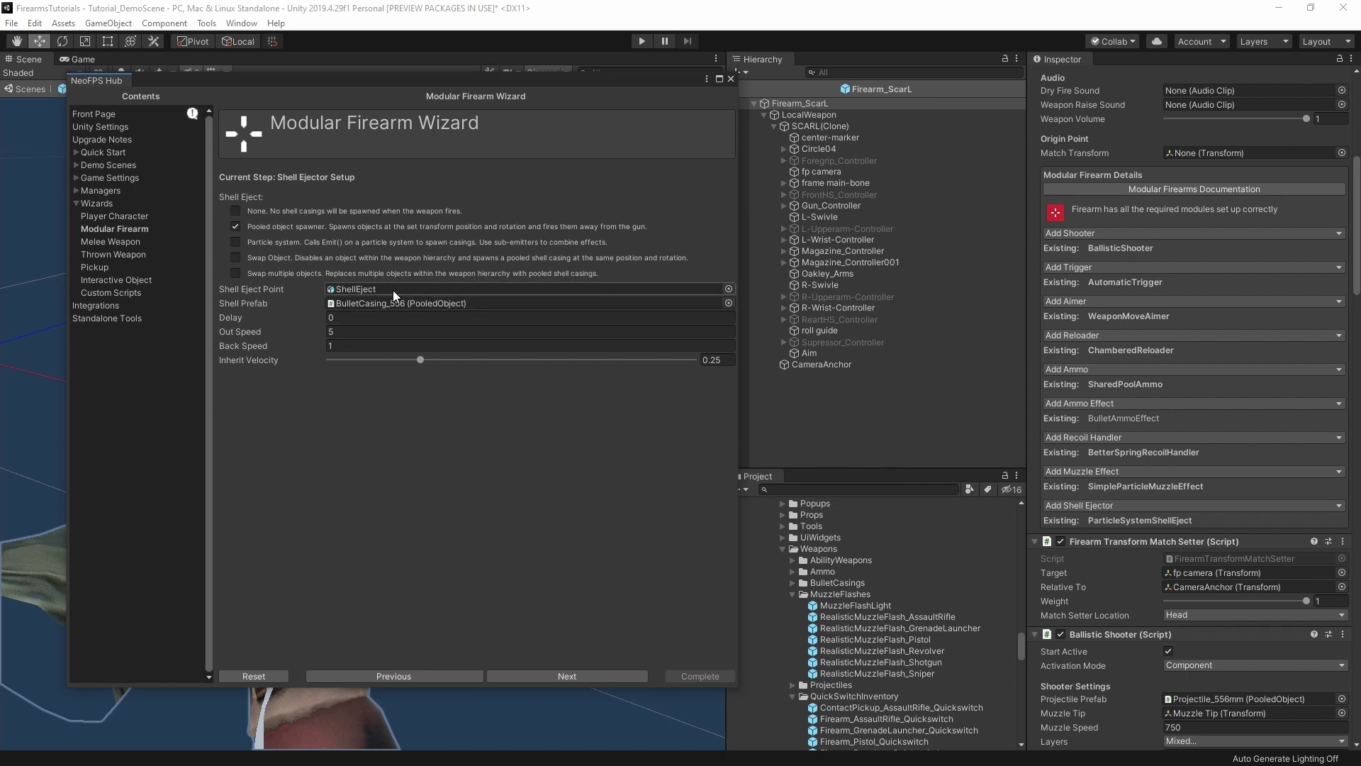
Accept the template's shell ejector, aiming and animation settings and complete the wizard to reach its summary.
click(565, 676)
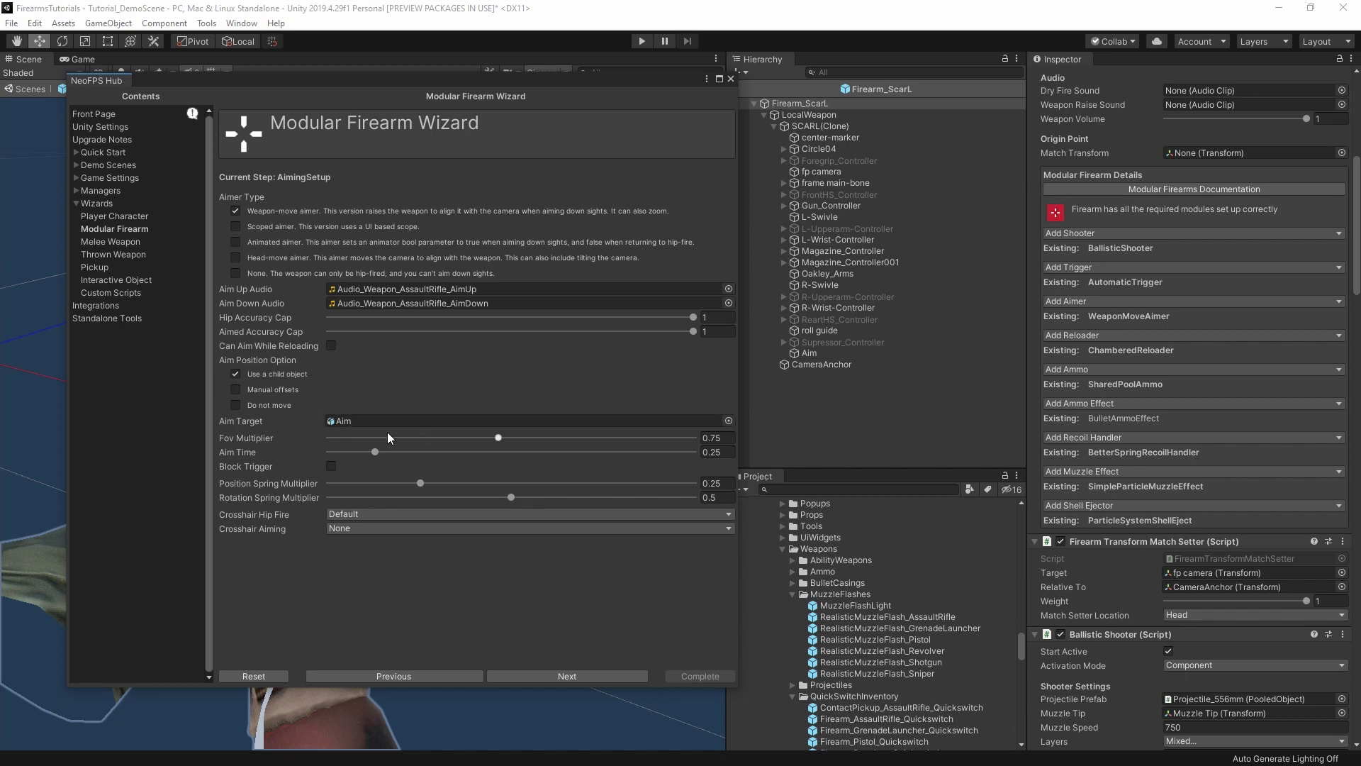
click(584, 673)
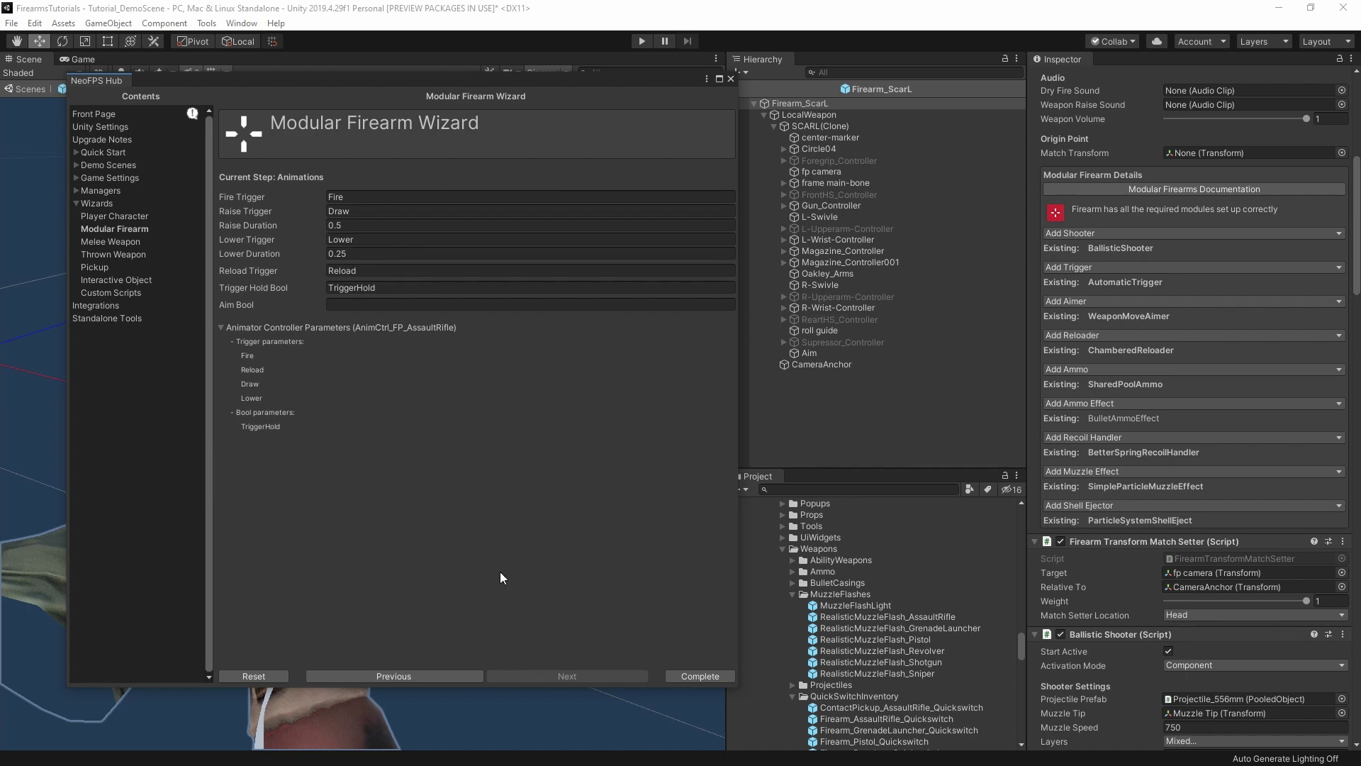
click(700, 677)
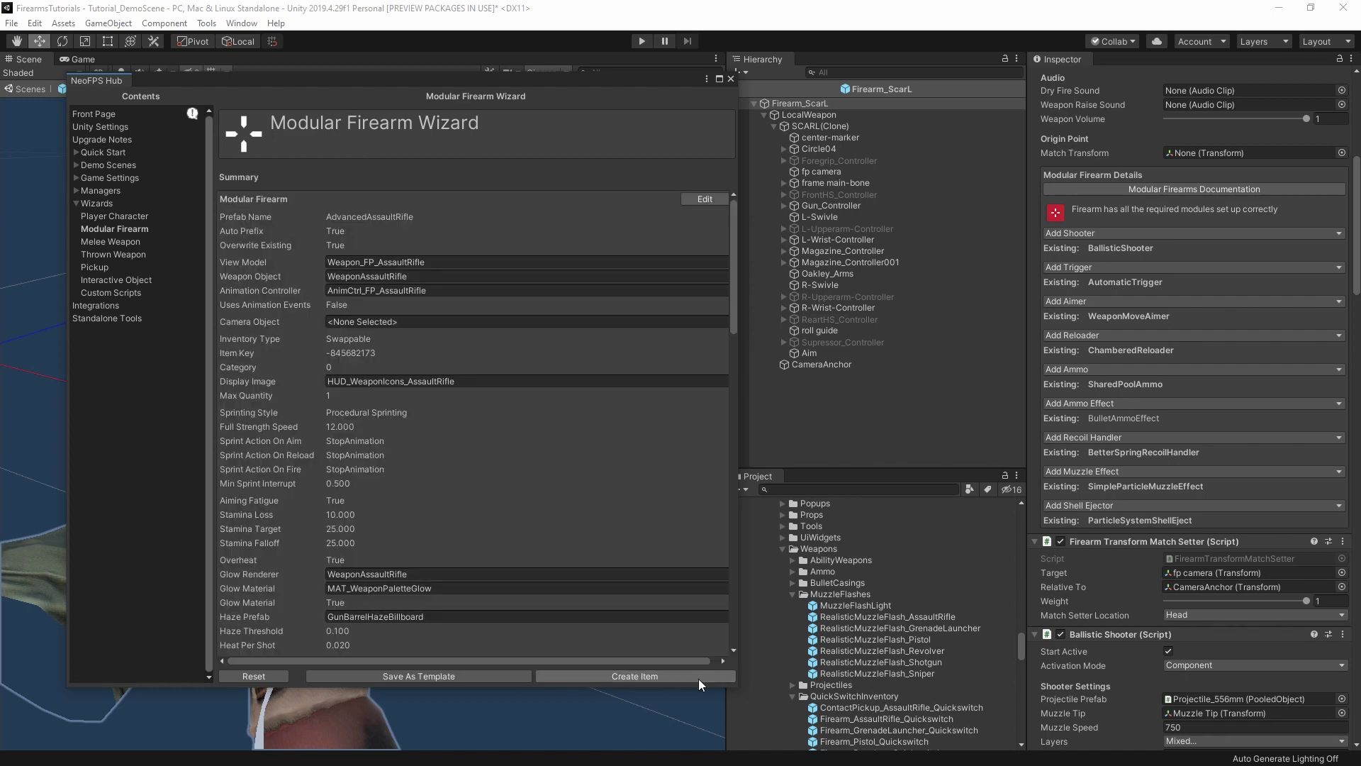
Create the AdvancedAssaultRifle item in the NeoFPS_Tutorial/SCAR-L folder and close the NeoFPS Hub.
click(636, 675)
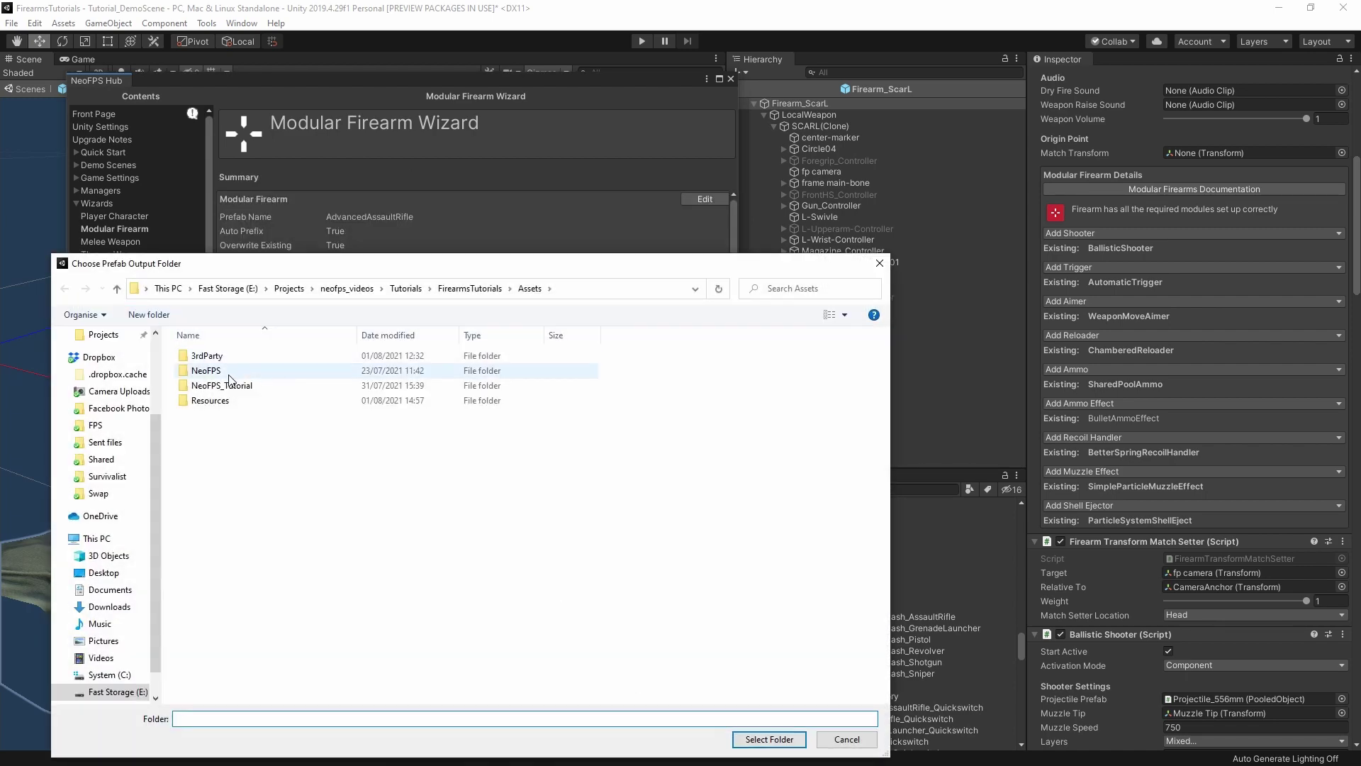
double_click(228, 385)
double_click(205, 431)
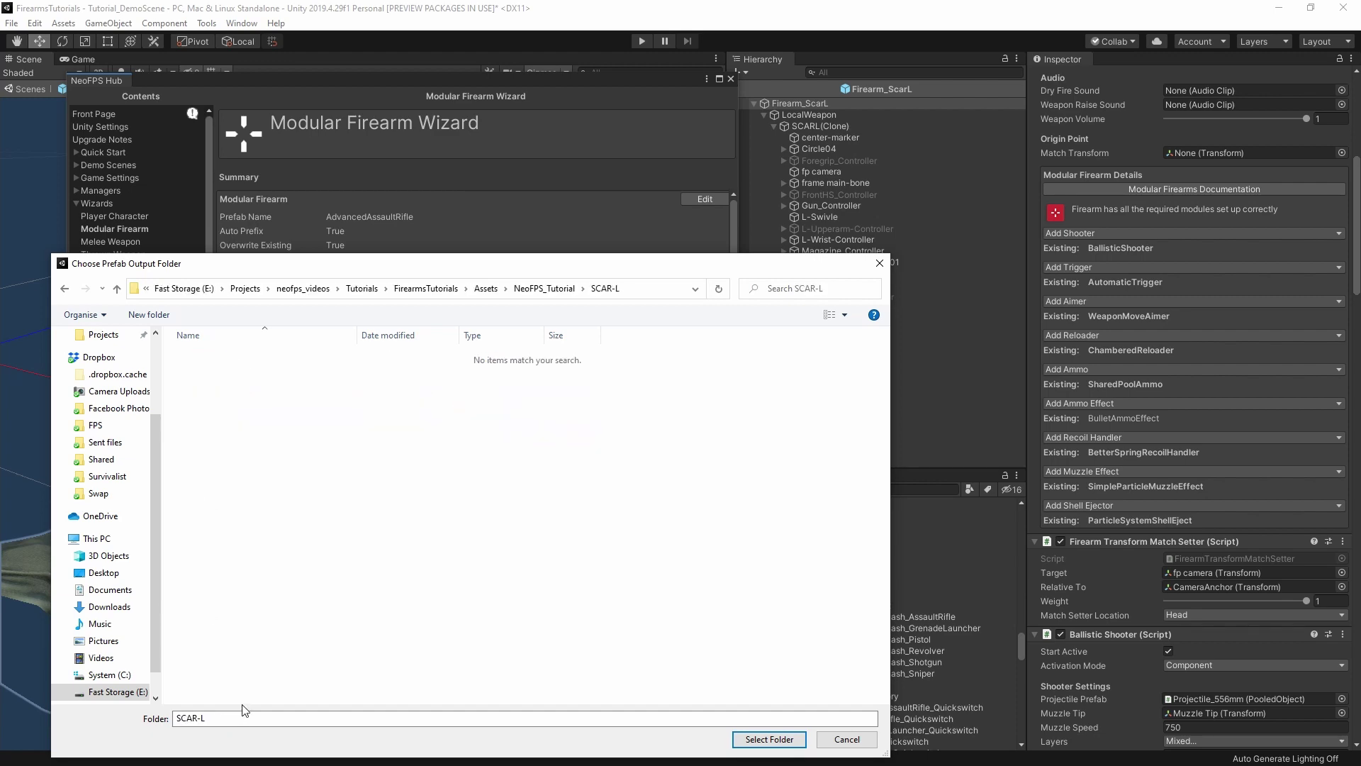
click(771, 740)
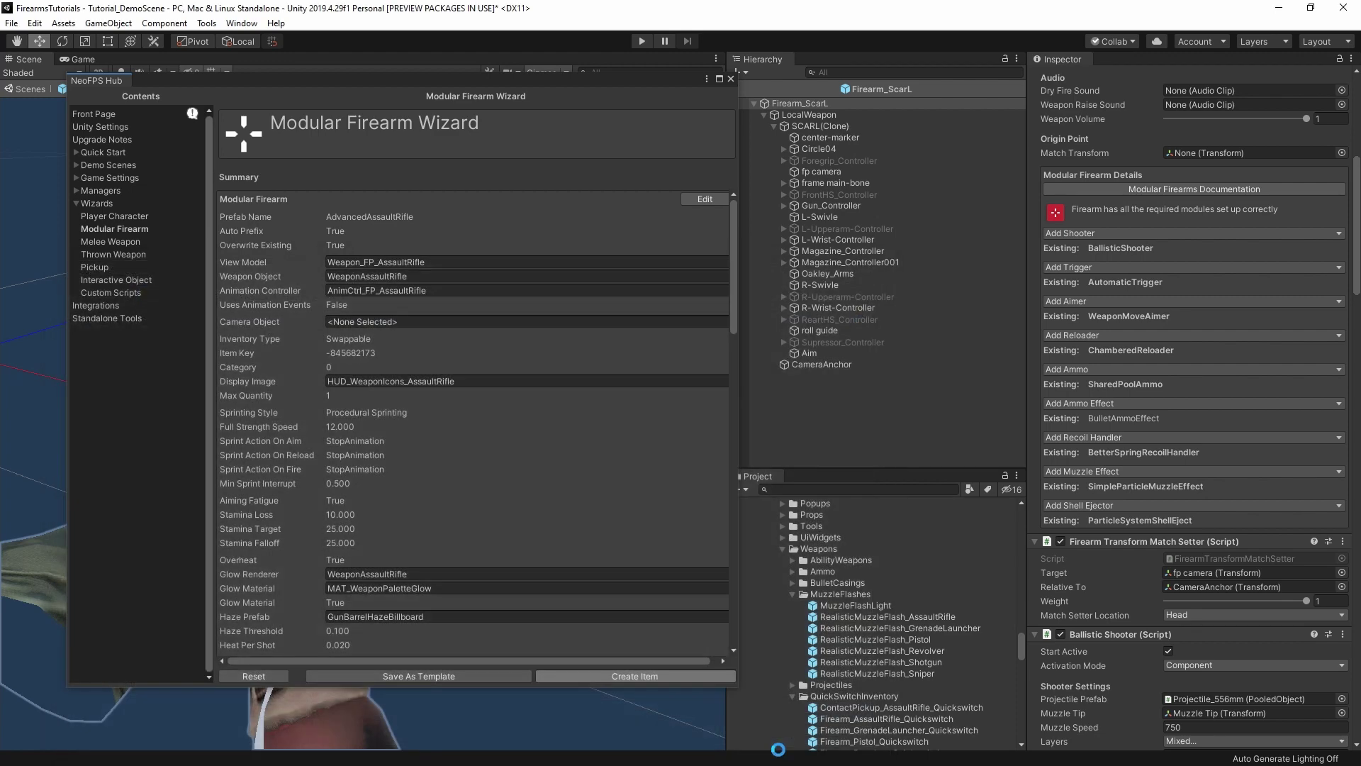
click(731, 78)
Replace Firearm_ScarL with Firearm_AdvancedAssaultRifle in the Starting Items of the Tutorial_Character prefab's swappable inventory.
scroll(815, 659, down, 3)
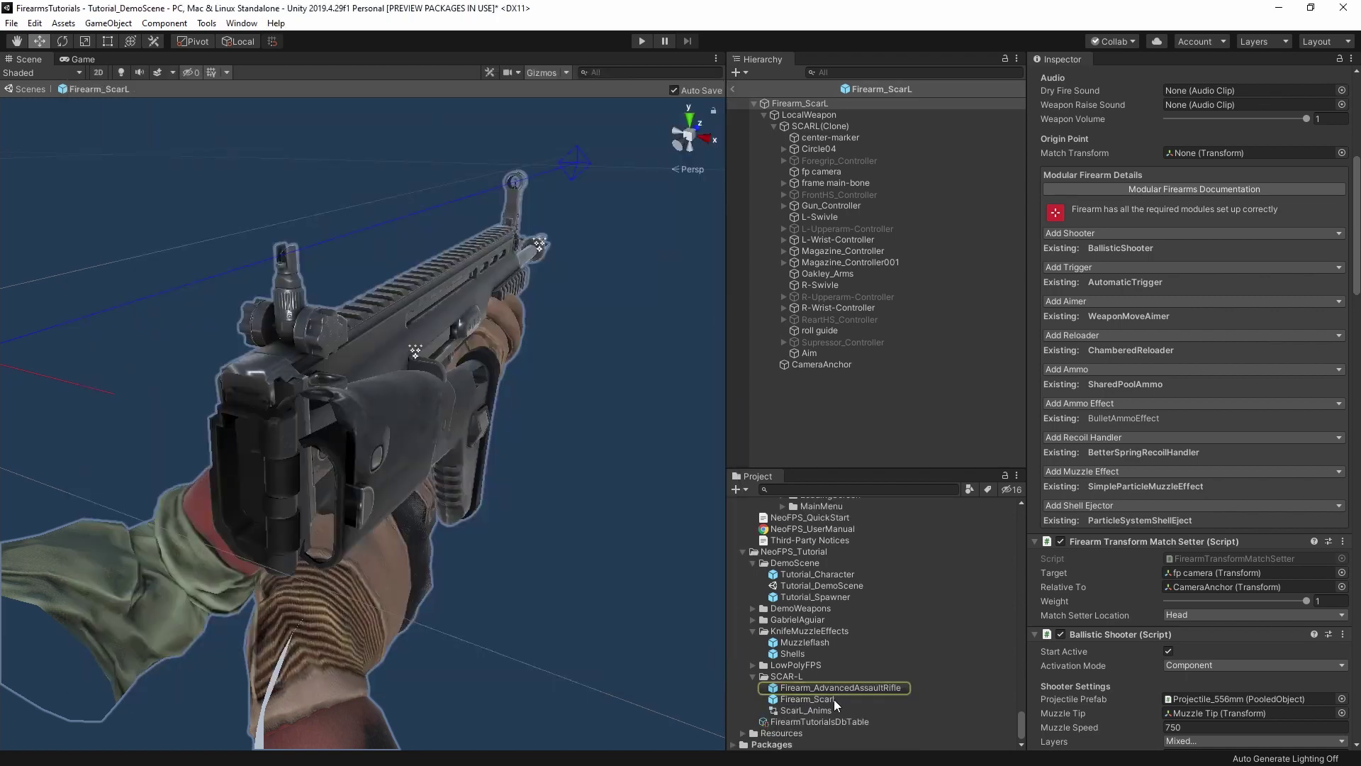
click(828, 575)
scroll(1245, 545, down, 10)
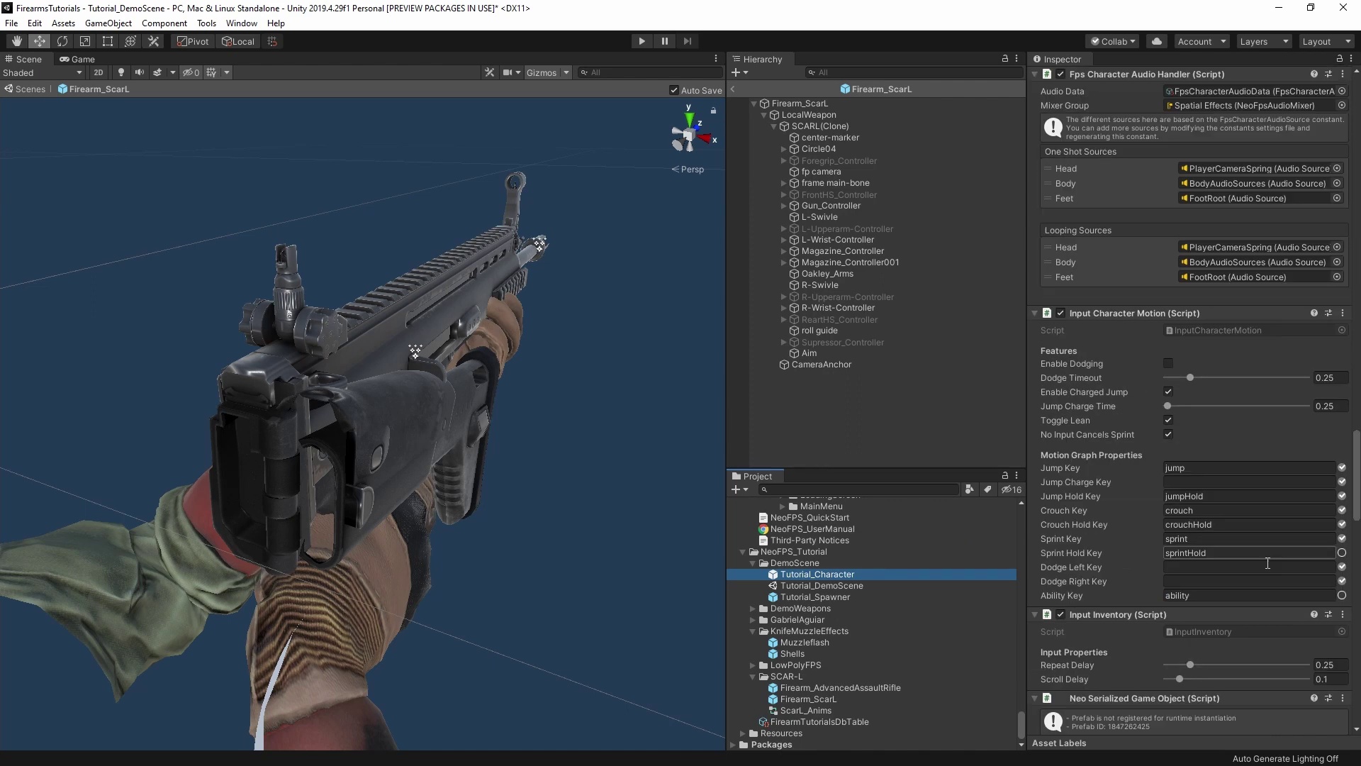
scroll(1268, 563, down, 10)
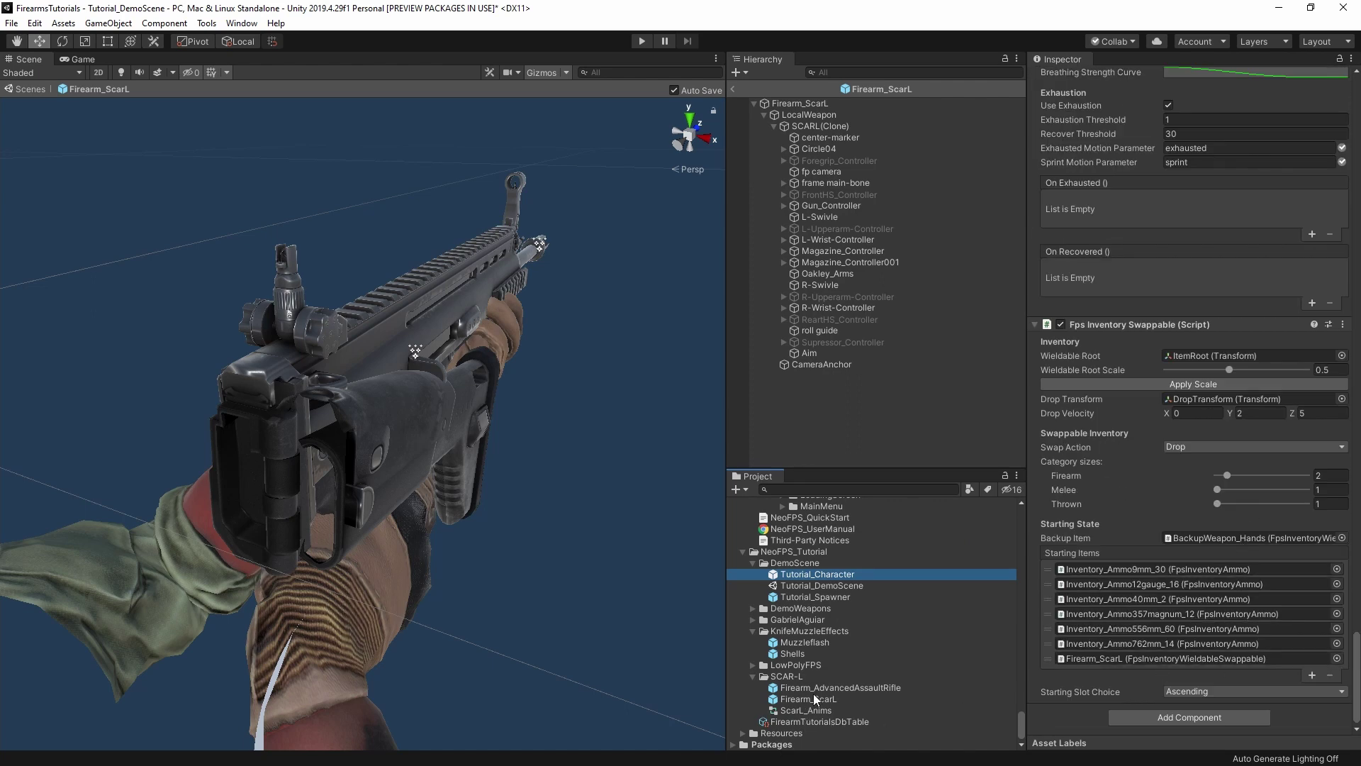
drag(814, 689, 1135, 658)
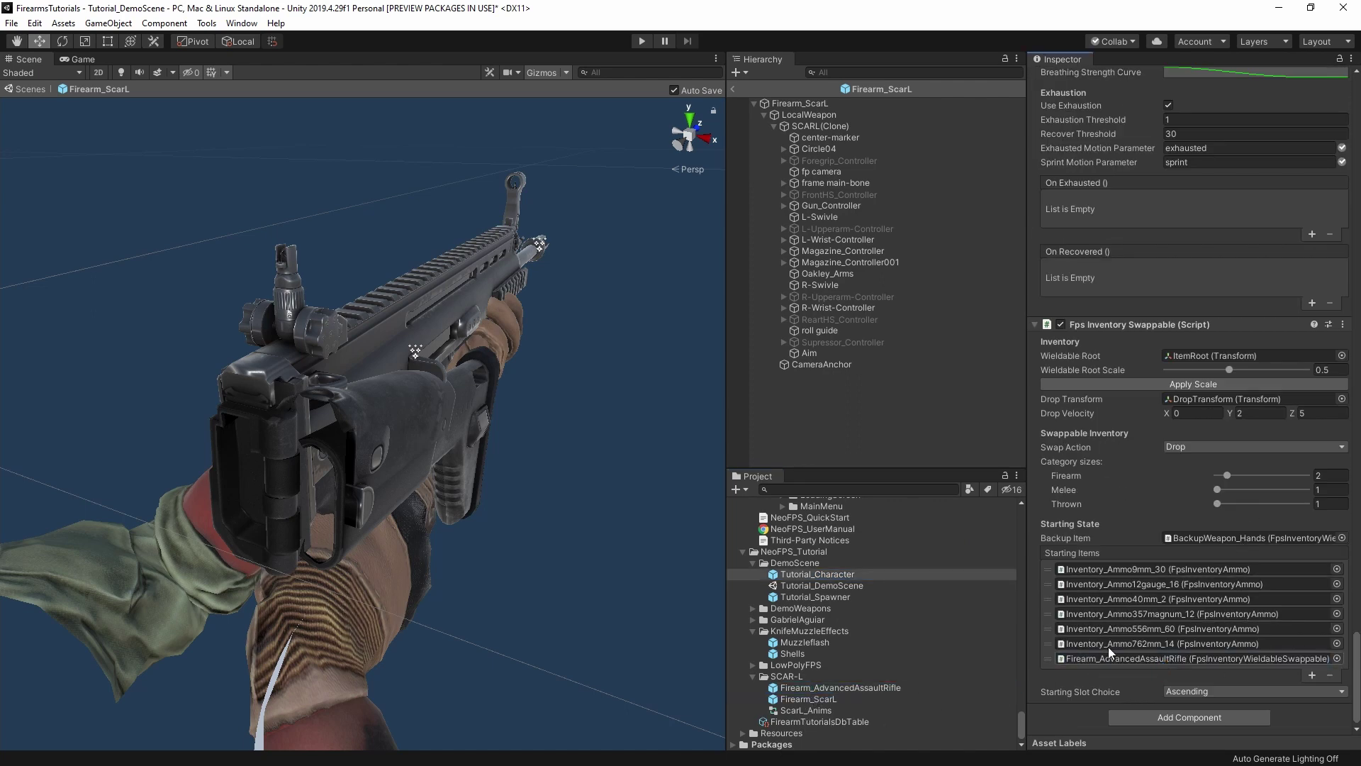
Run the demo scene to check the new assault rifle, leave the Firearm_ScarL prefab and stop playing.
click(641, 42)
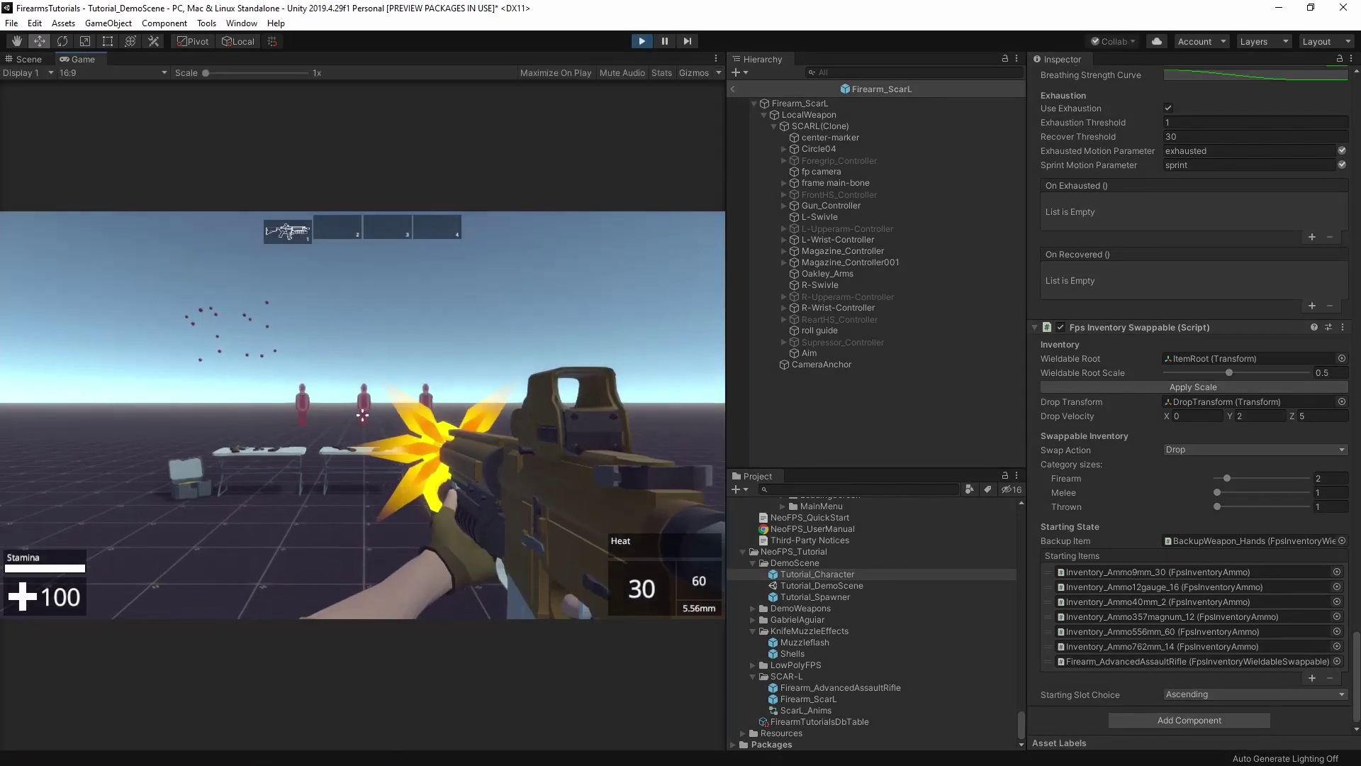
key(Escape)
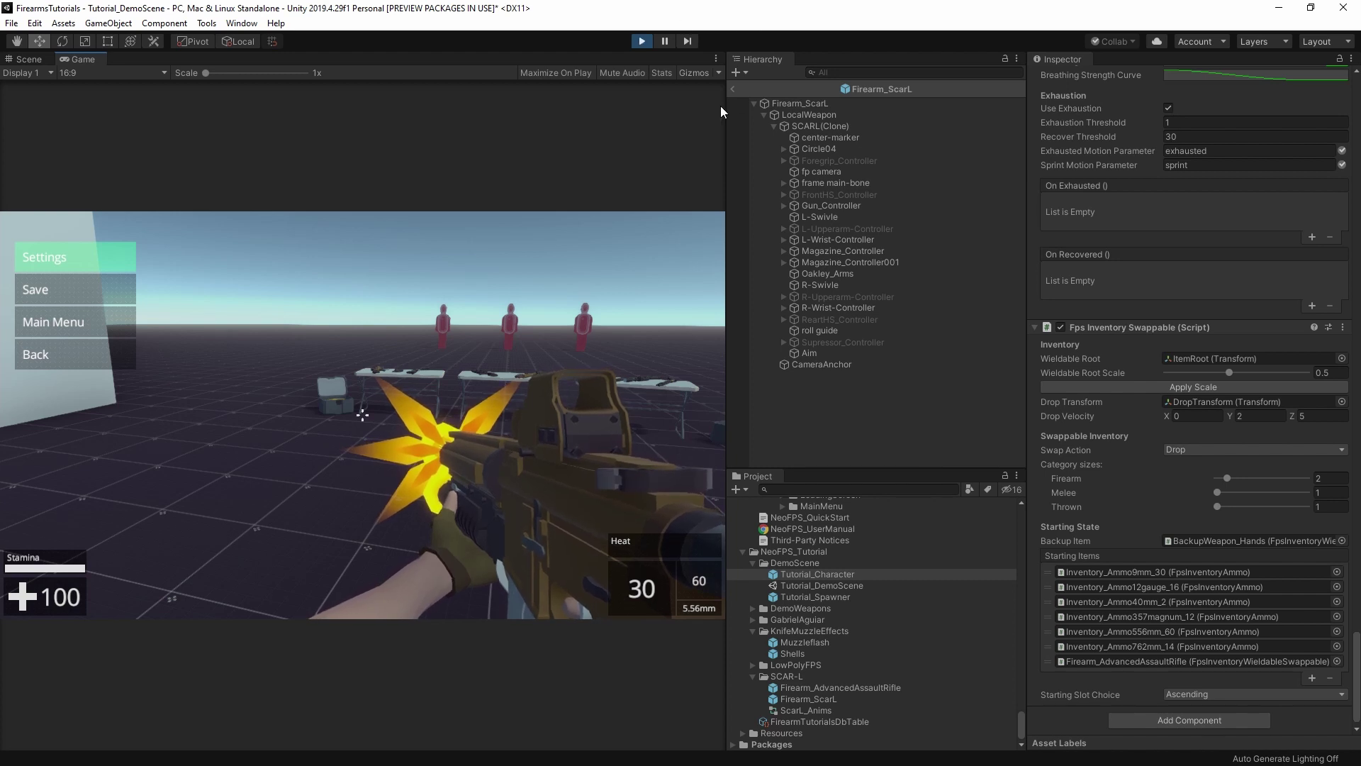
click(733, 89)
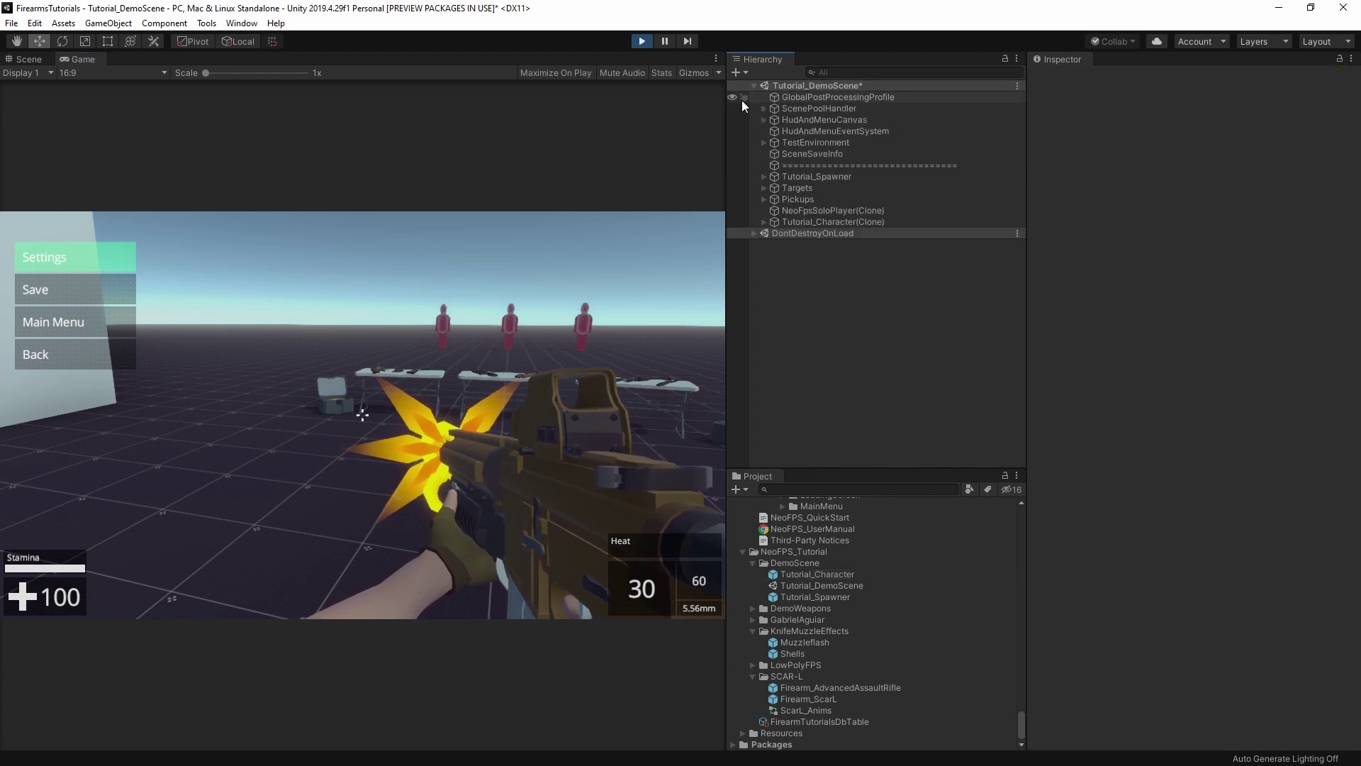
click(642, 41)
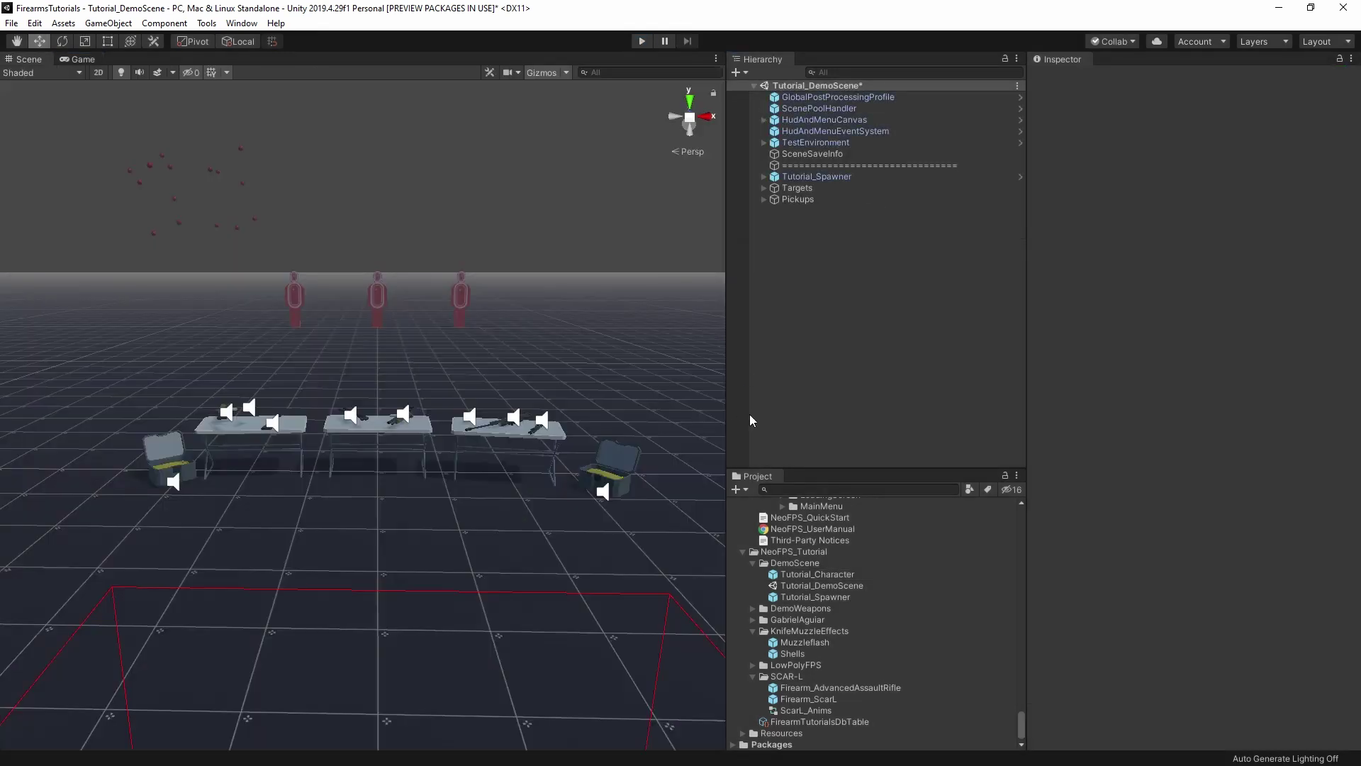
Open the Firearm_AdvancedAssaultRifle prefab and deactivate its MuzzleFlash object.
double_click(837, 688)
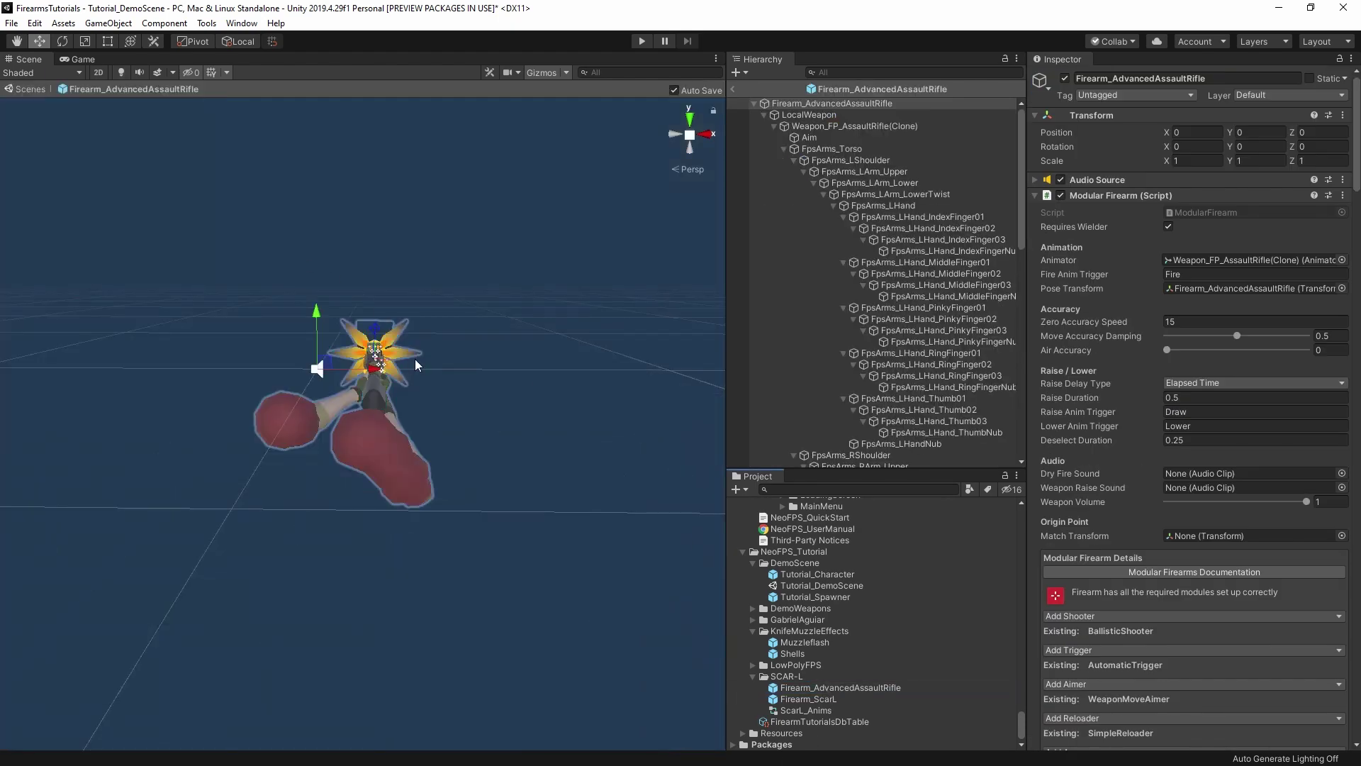
click(414, 359)
scroll(871, 264, up, 5)
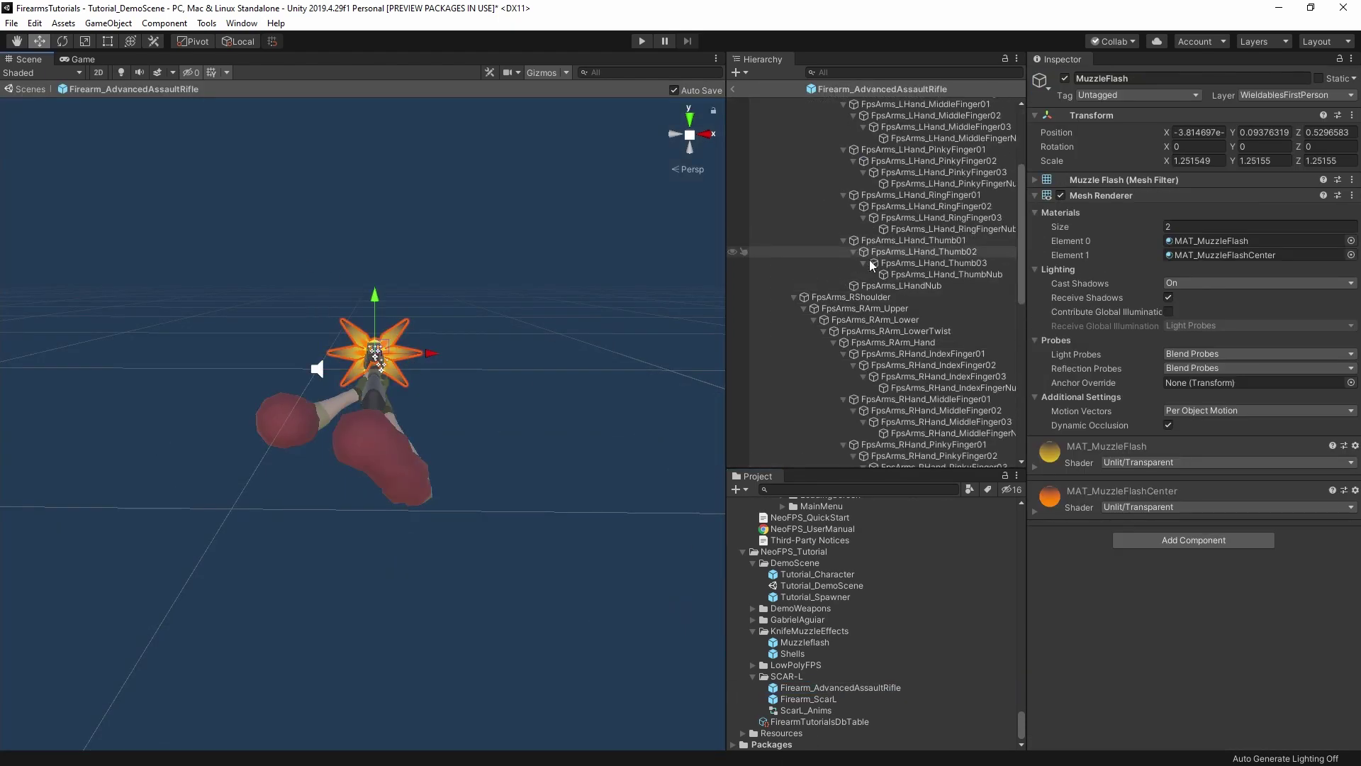
scroll(871, 264, up, 10)
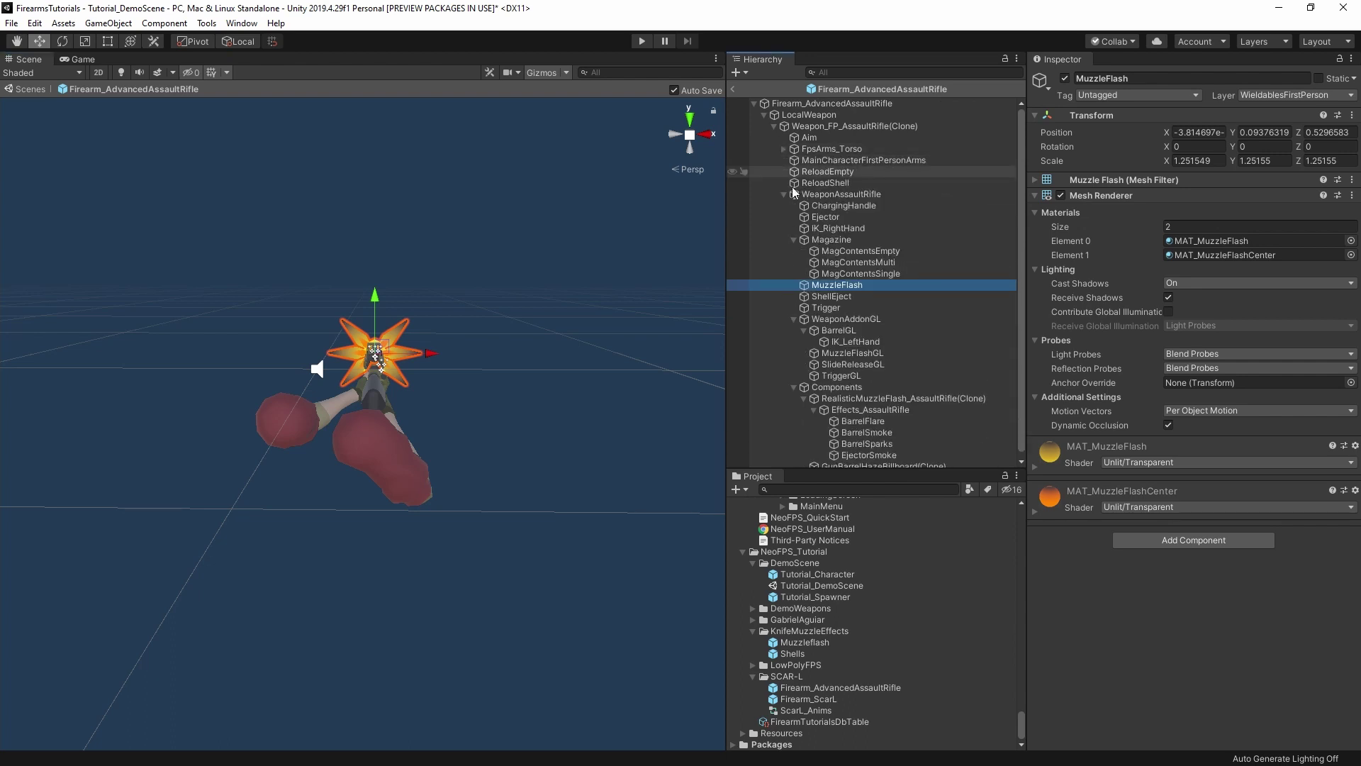
click(1065, 78)
Deactivate the MuzzleFlashGL object on the rifle's grenade launcher add-on.
alt+drag(426, 383, 559, 369)
click(560, 368)
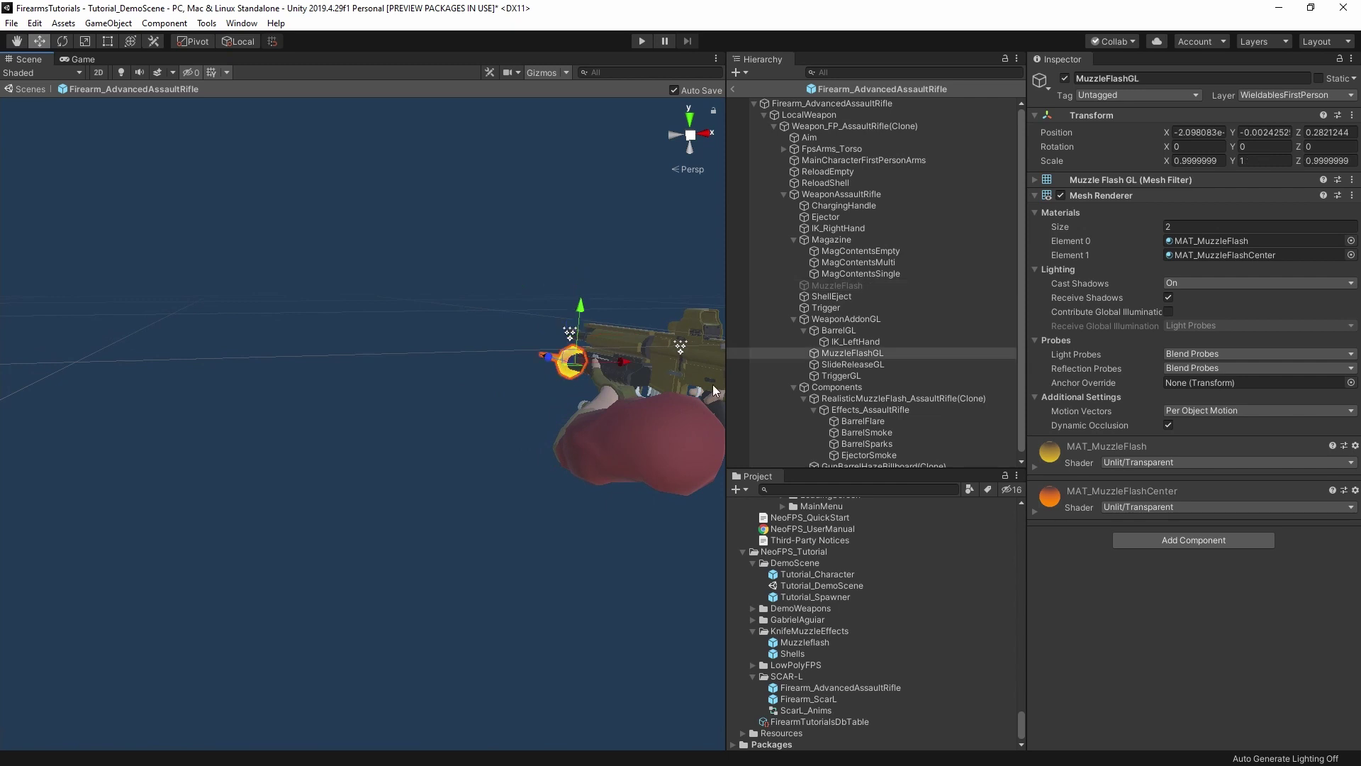
click(1065, 78)
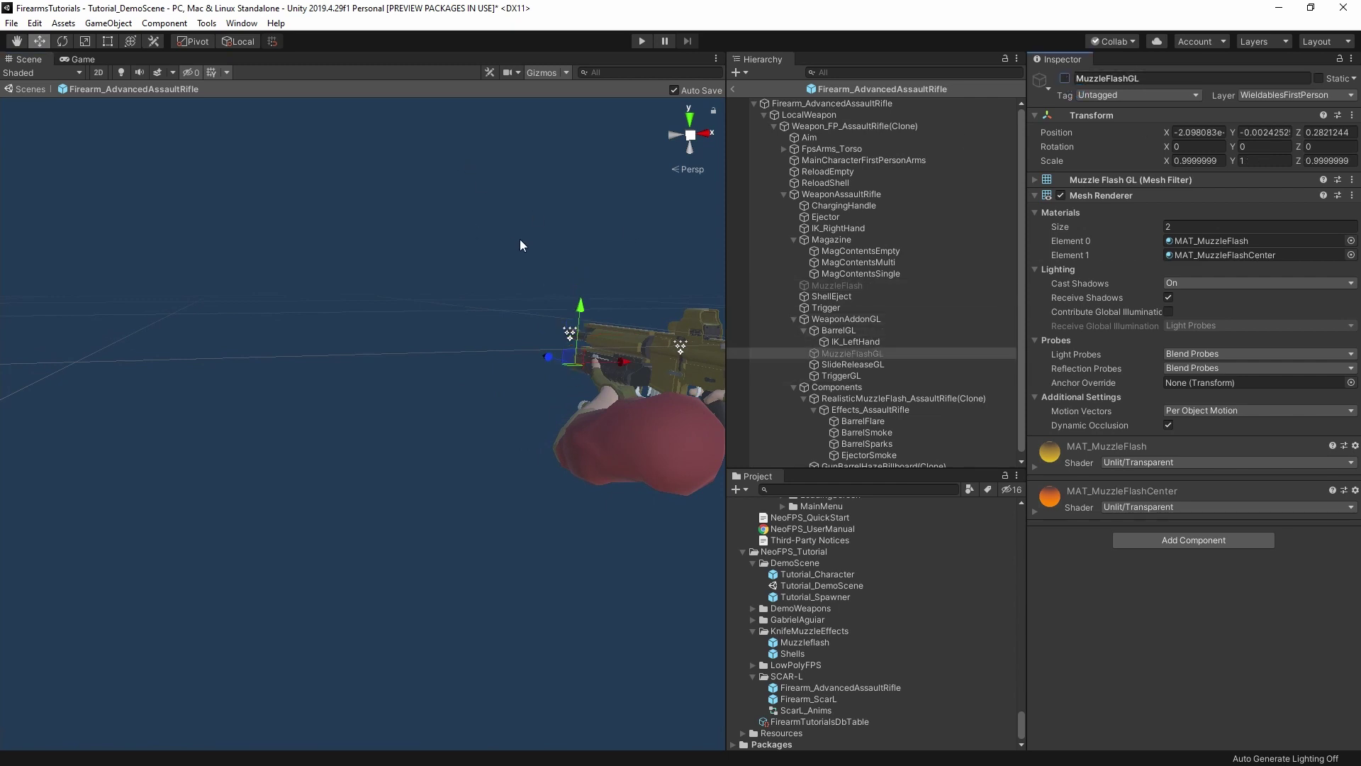
Run the scene and test the assault rifle by firing at the wall from the hip and while aiming down sights.
click(642, 42)
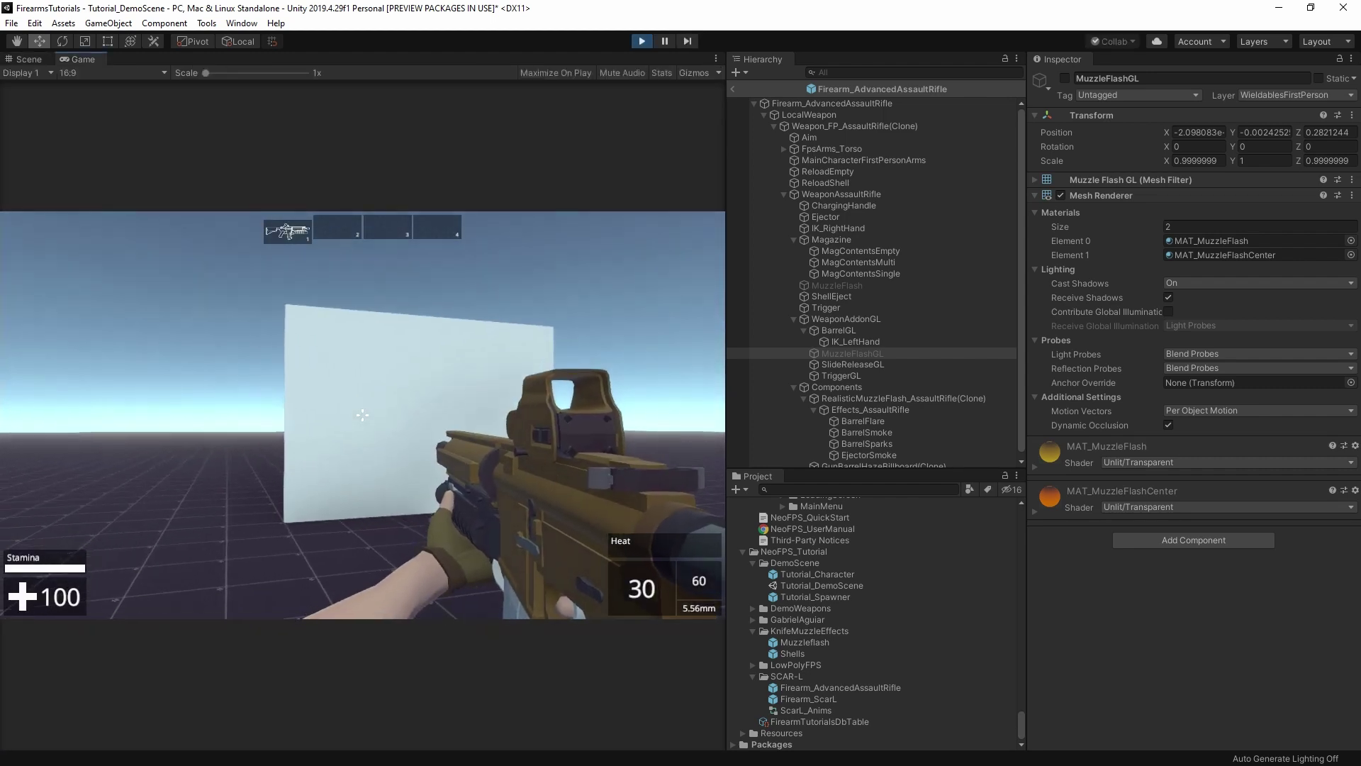
drag(362, 414, 362, 415)
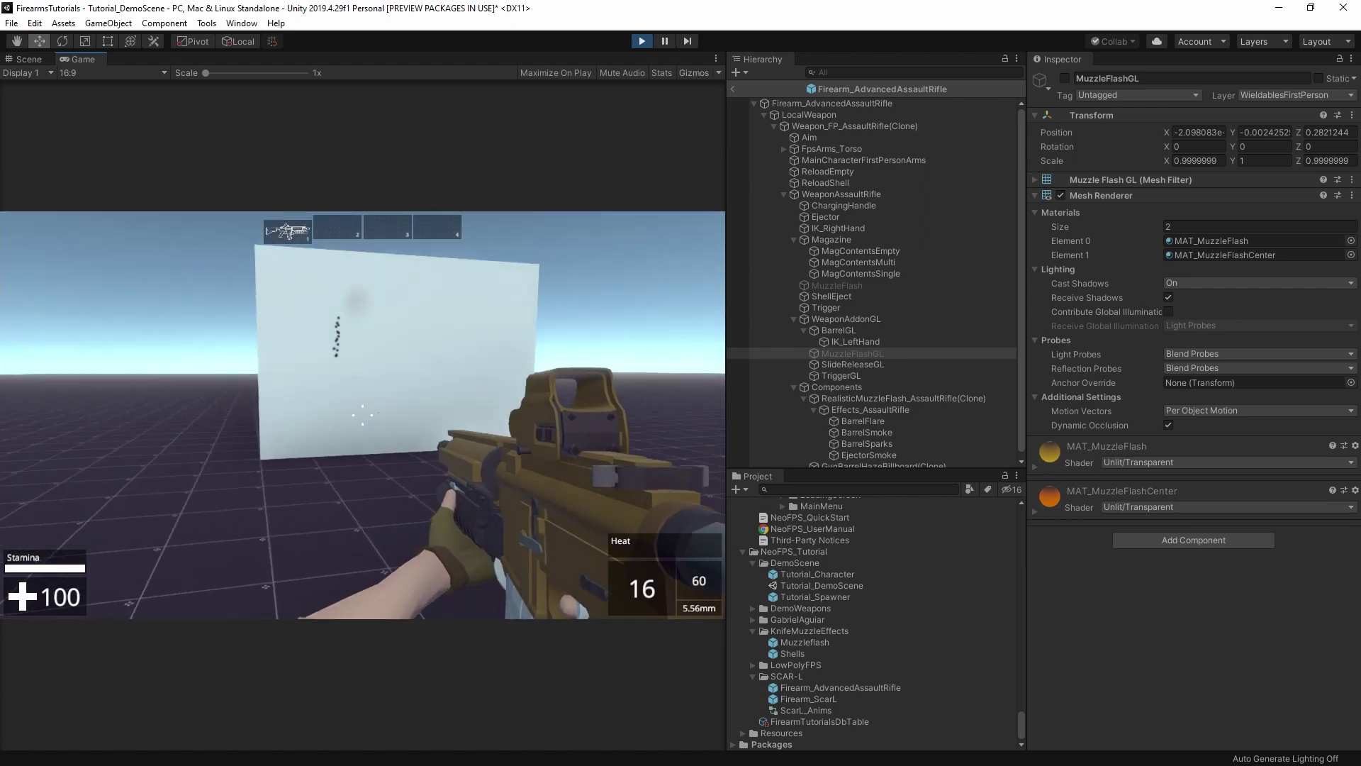
right_drag(362, 415, 362, 414)
drag(362, 415, 362, 414)
right_drag(362, 415, 362, 415)
drag(363, 415, 363, 415)
right_drag(362, 415, 362, 414)
drag(363, 414, 363, 415)
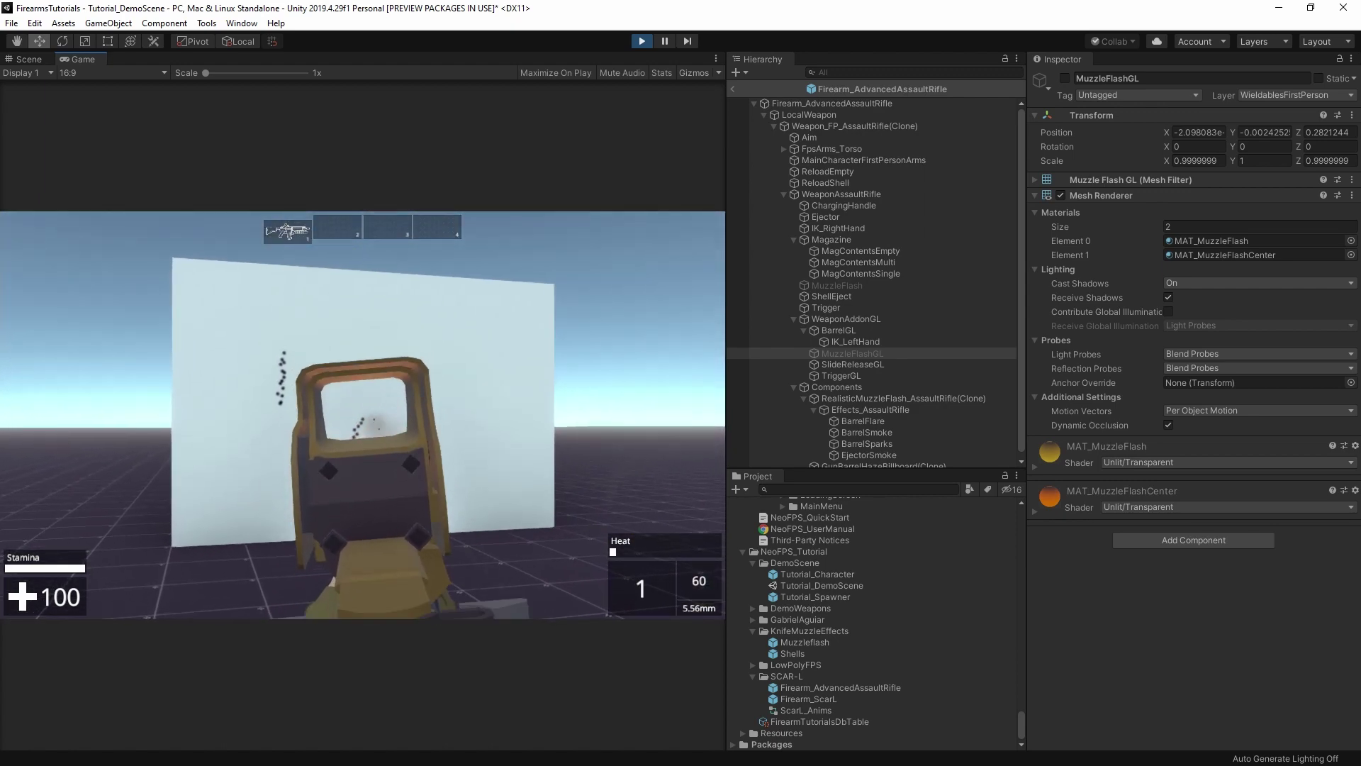
right_drag(362, 415, 362, 415)
click(362, 415)
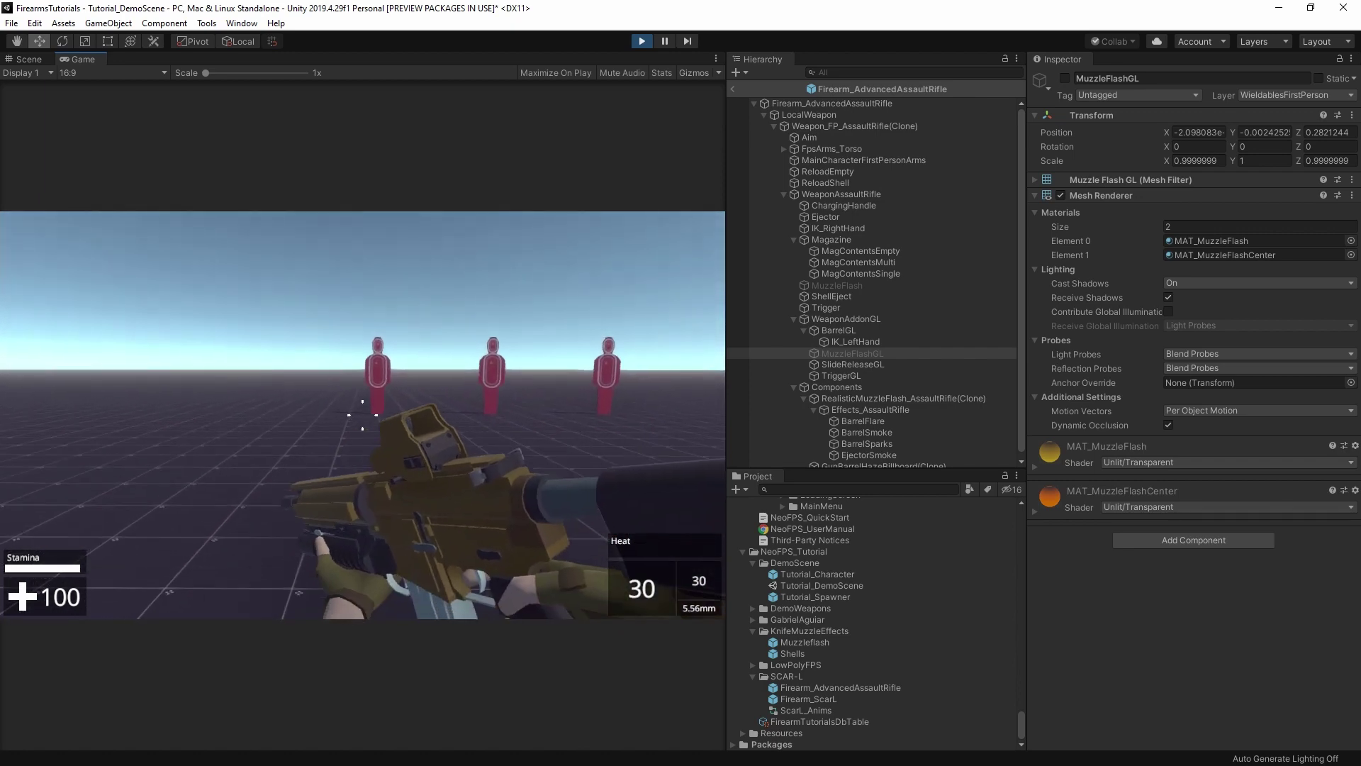
Test the assault rifle on the targets by firing while aiming down sights and from the hip, and reload it.
right_drag(363, 415, 363, 415)
drag(363, 415, 362, 415)
right_drag(363, 415, 362, 415)
drag(363, 415, 363, 415)
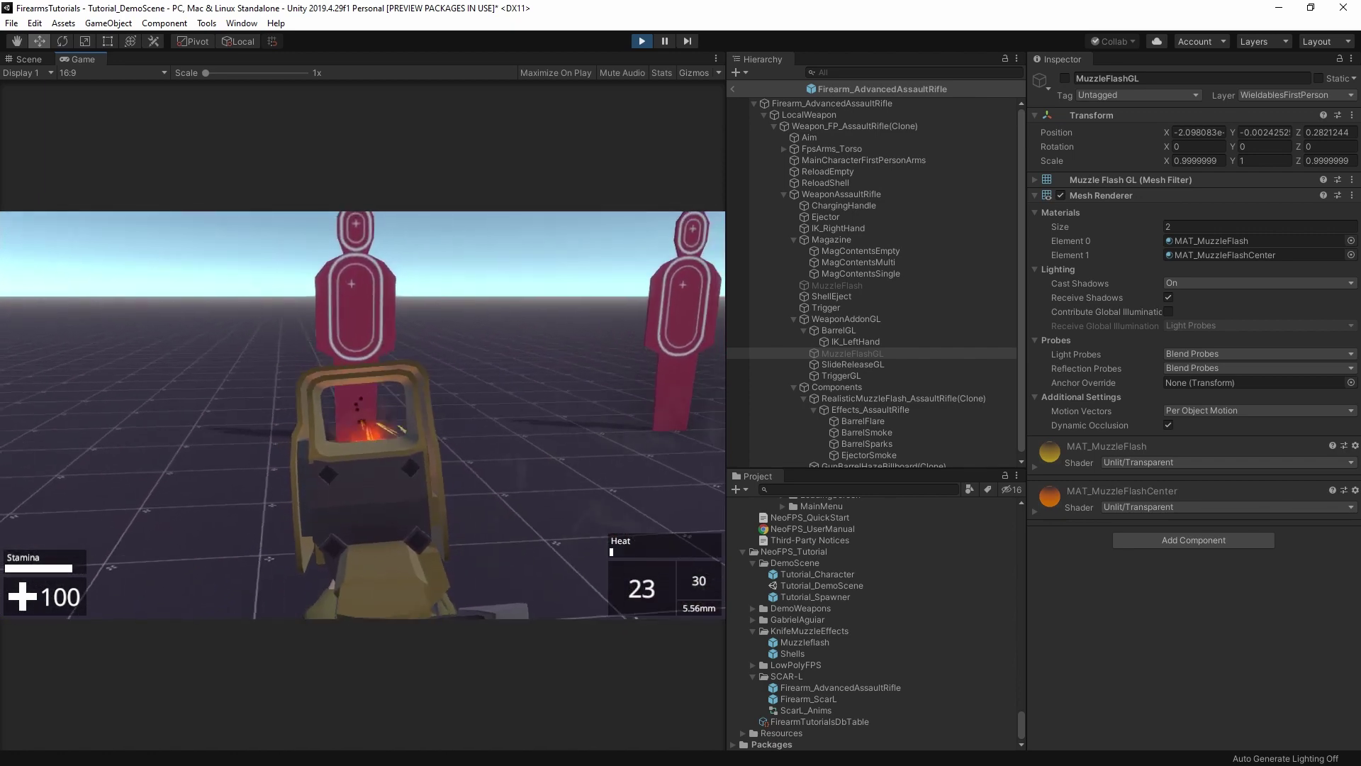
right_drag(363, 414, 362, 415)
drag(362, 415, 362, 415)
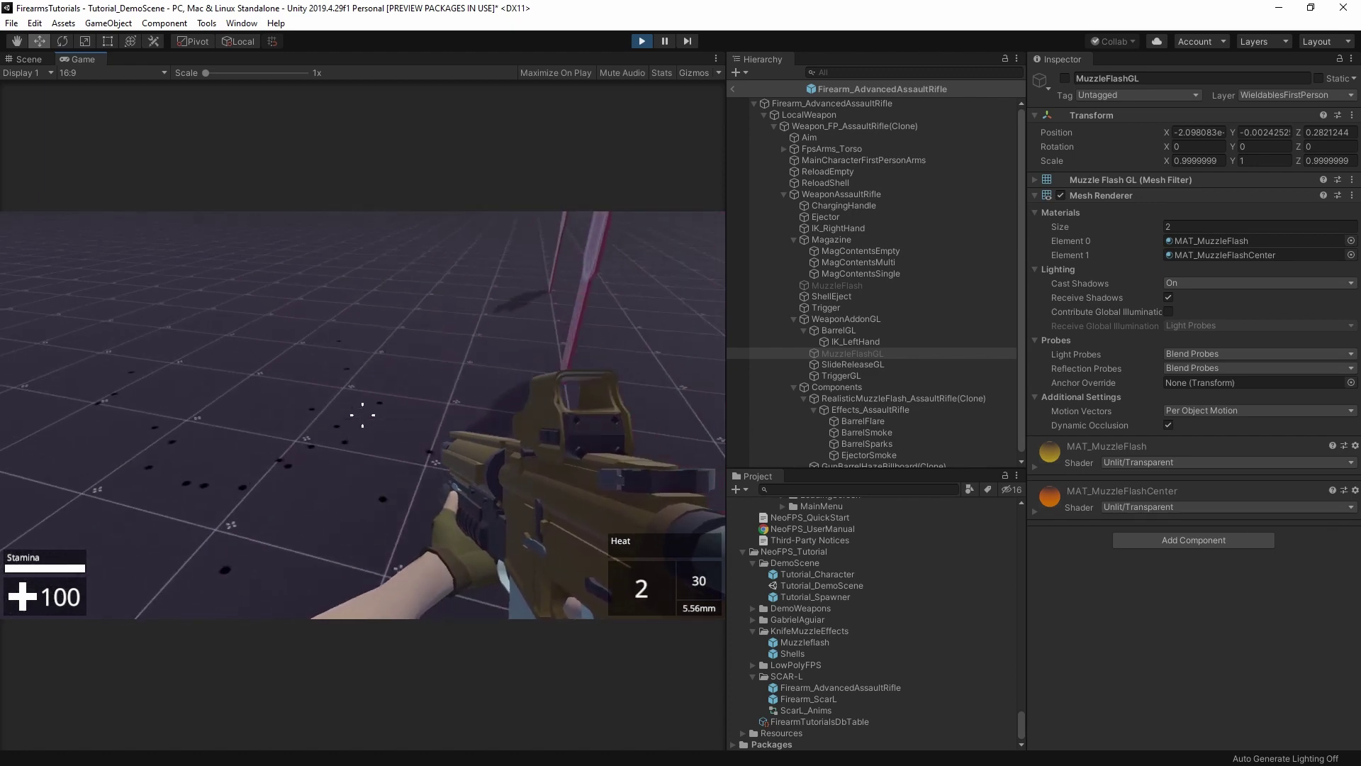
key(r)
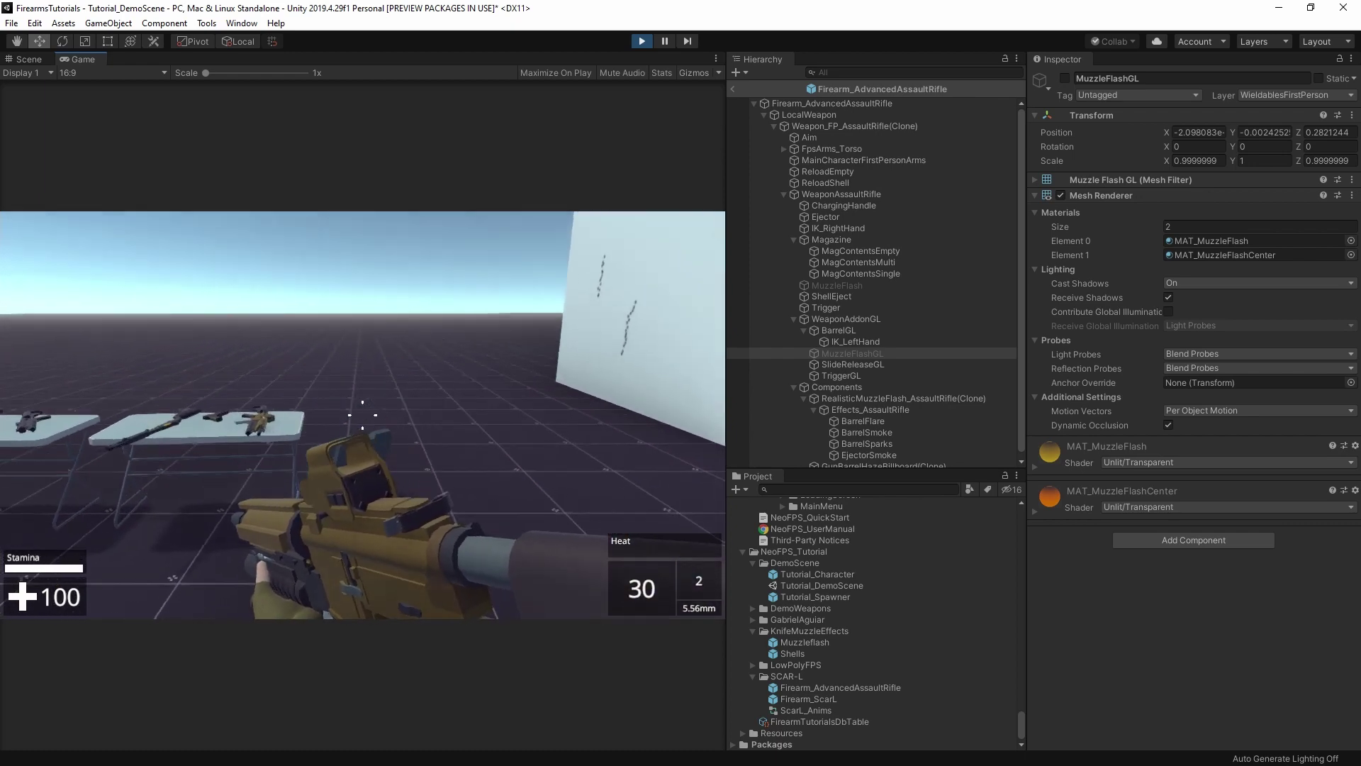
Empty the rifle's magazine, pick up ammo from the crate, reload and fire again, and stop playing.
right_drag(362, 415, 363, 415)
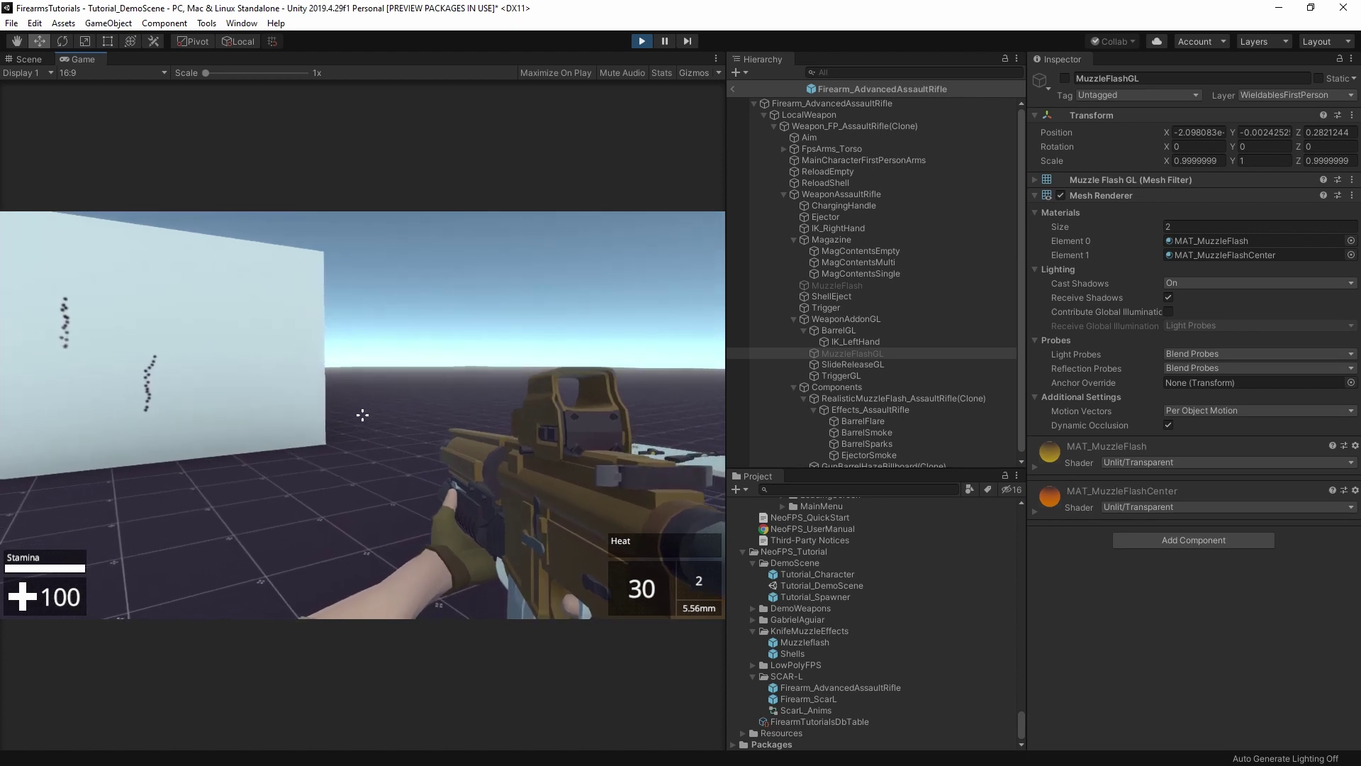
click(362, 415)
click(362, 415)
drag(362, 415, 363, 415)
key(e)
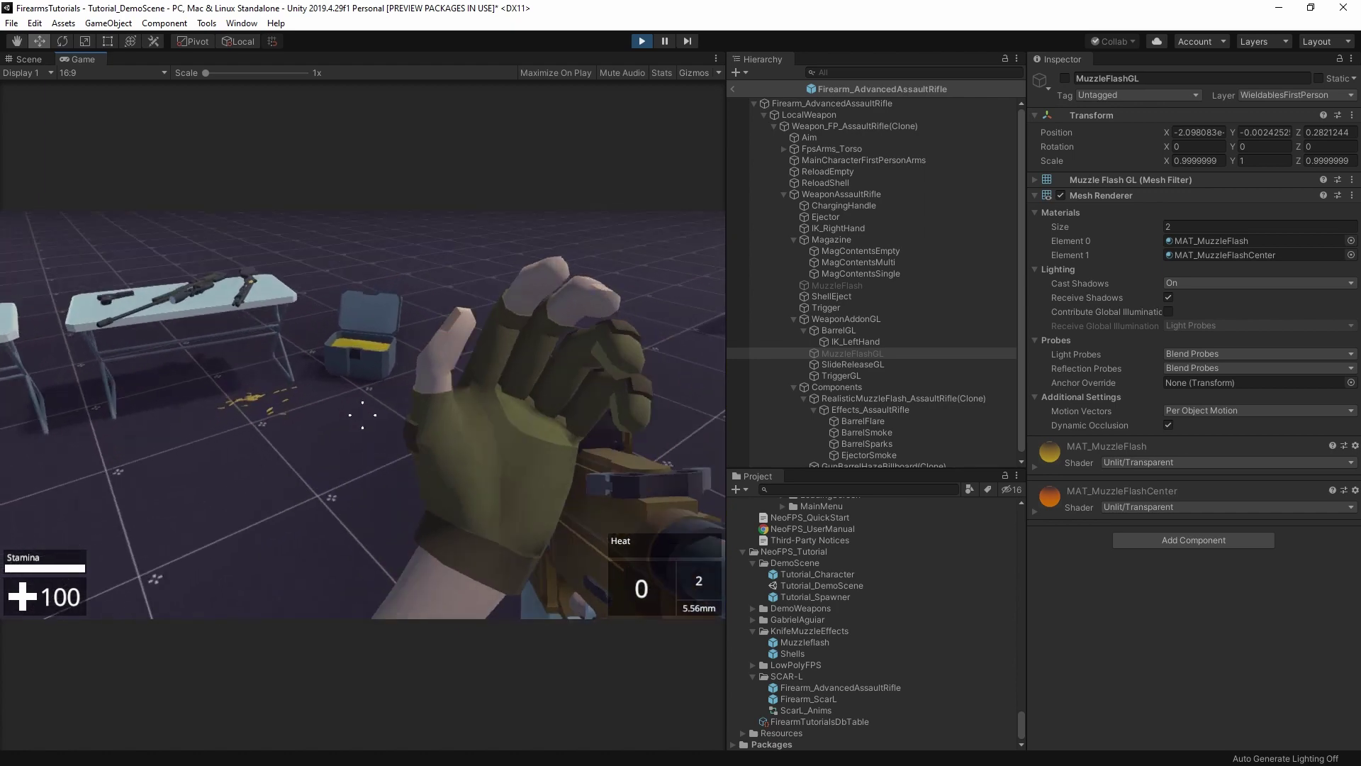
key(r)
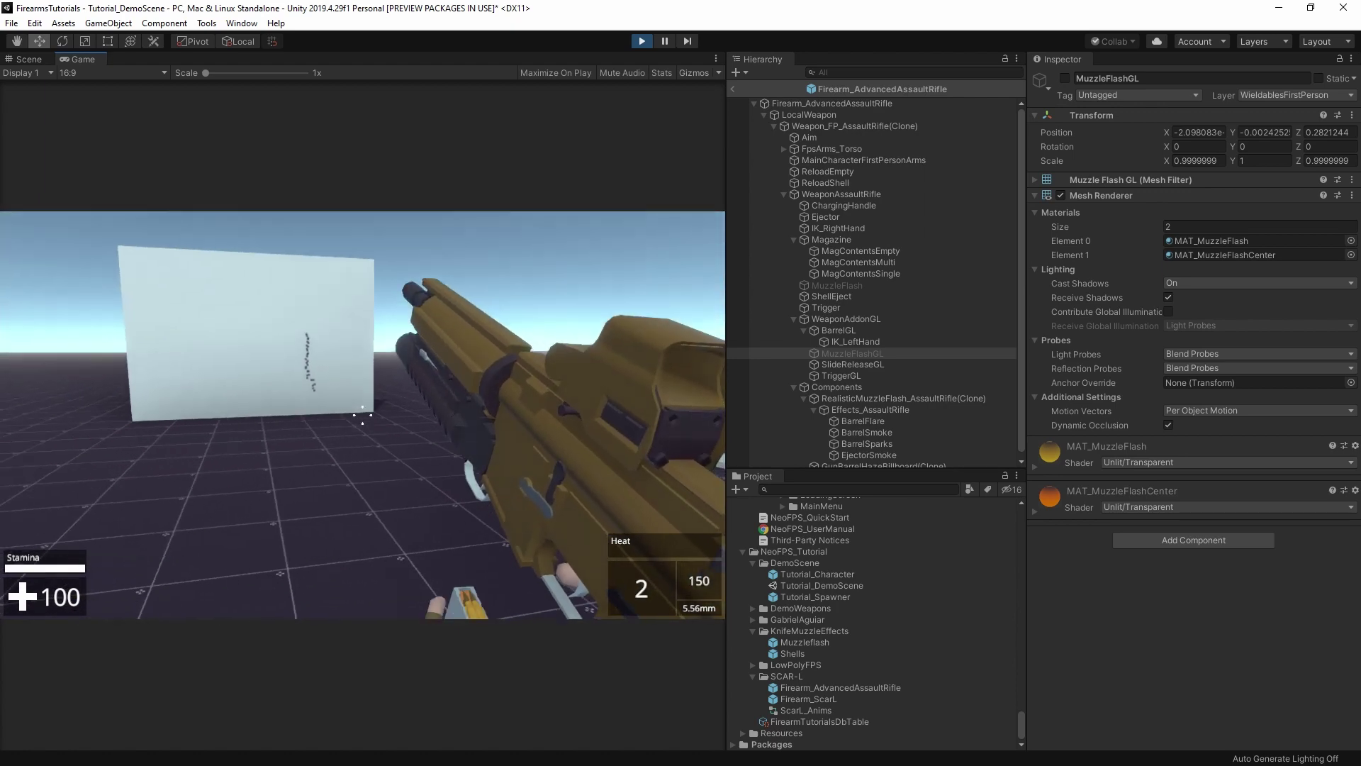
drag(363, 414, 362, 414)
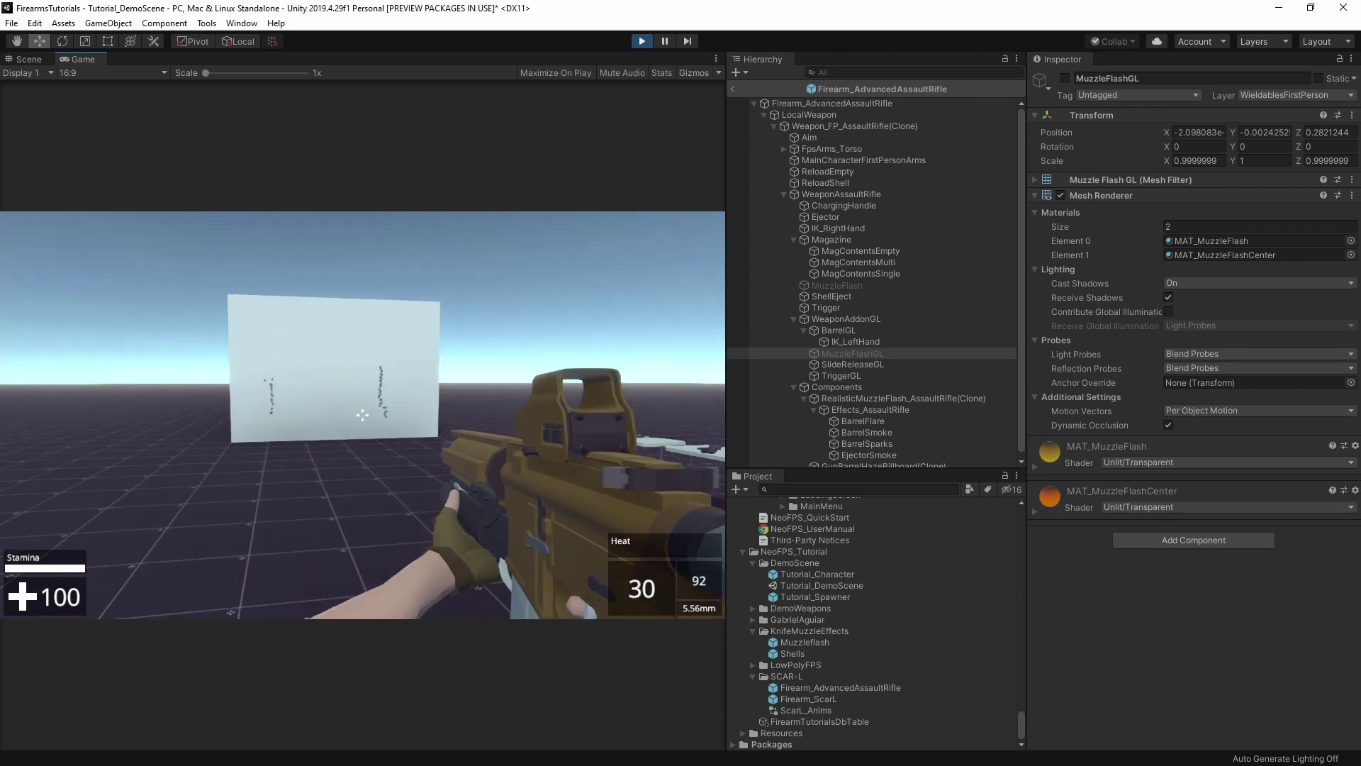
key(Escape)
click(643, 42)
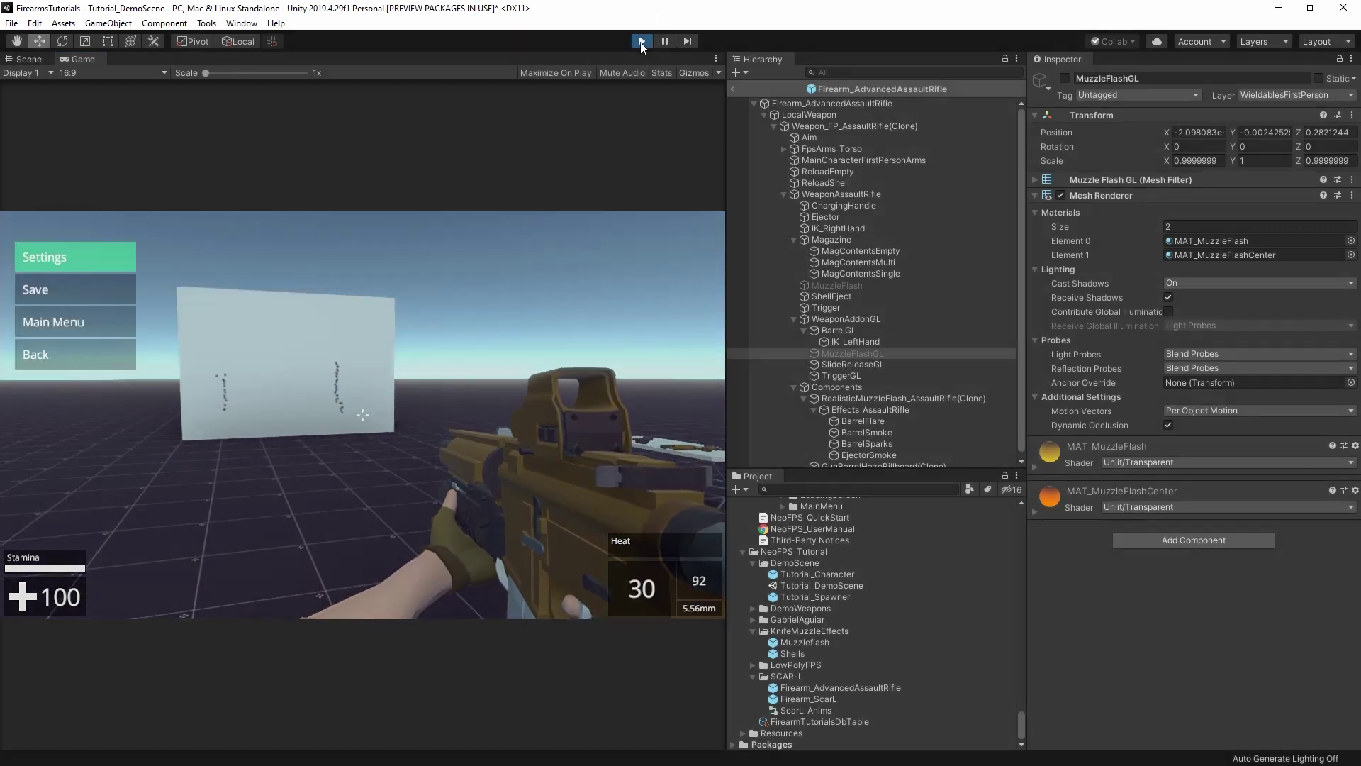
Set Magazine Size and Starting Magazine to 150 in the Simple Reloader of the Firearm_AdvancedAssaultRifle root object.
click(878, 103)
scroll(1295, 533, down, 15)
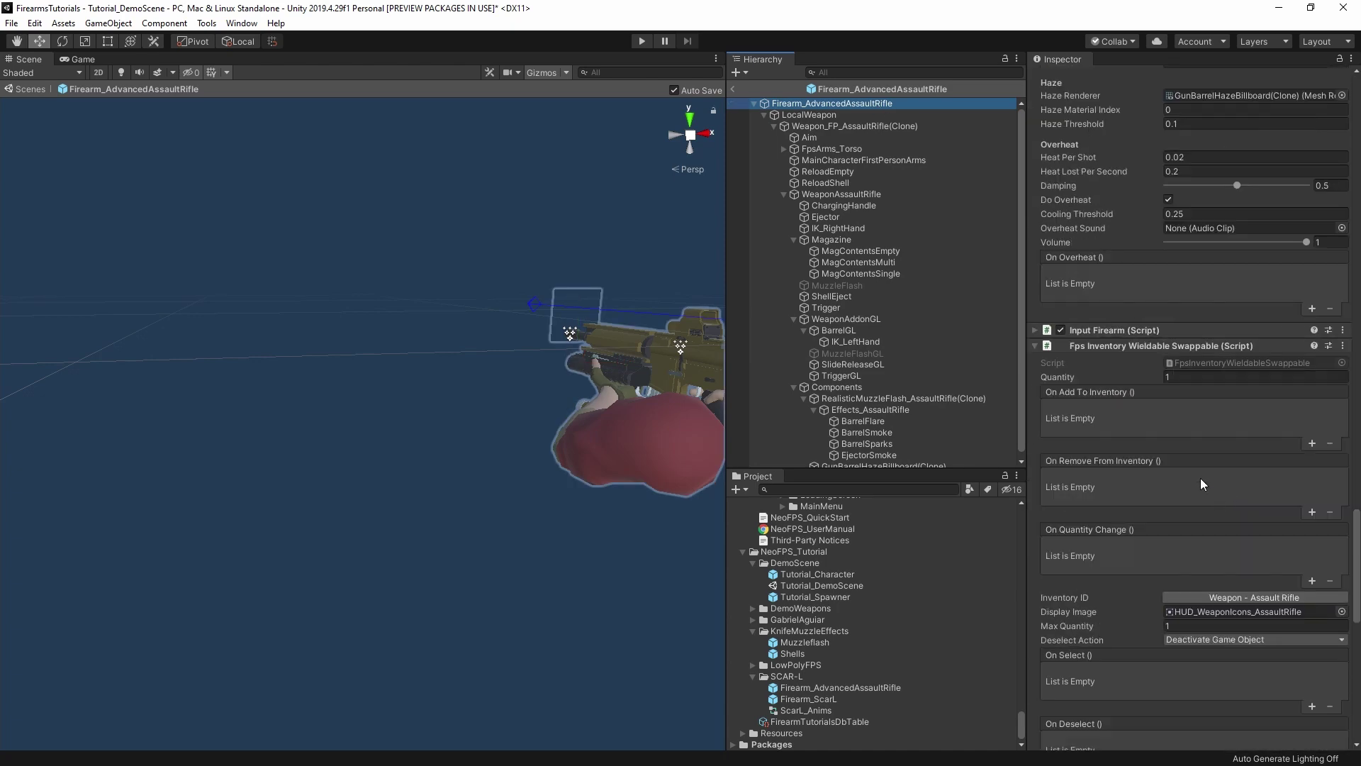
scroll(1201, 478, up, 20)
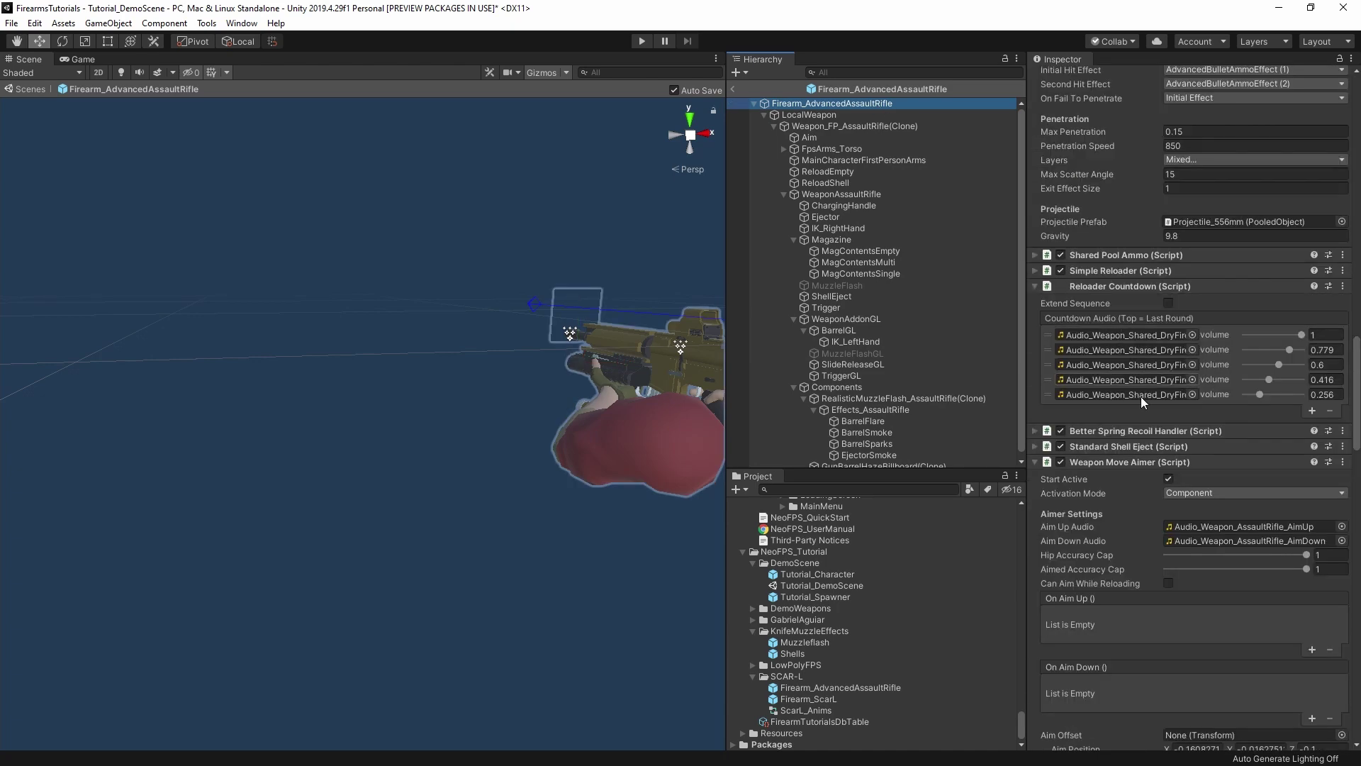
click(1119, 272)
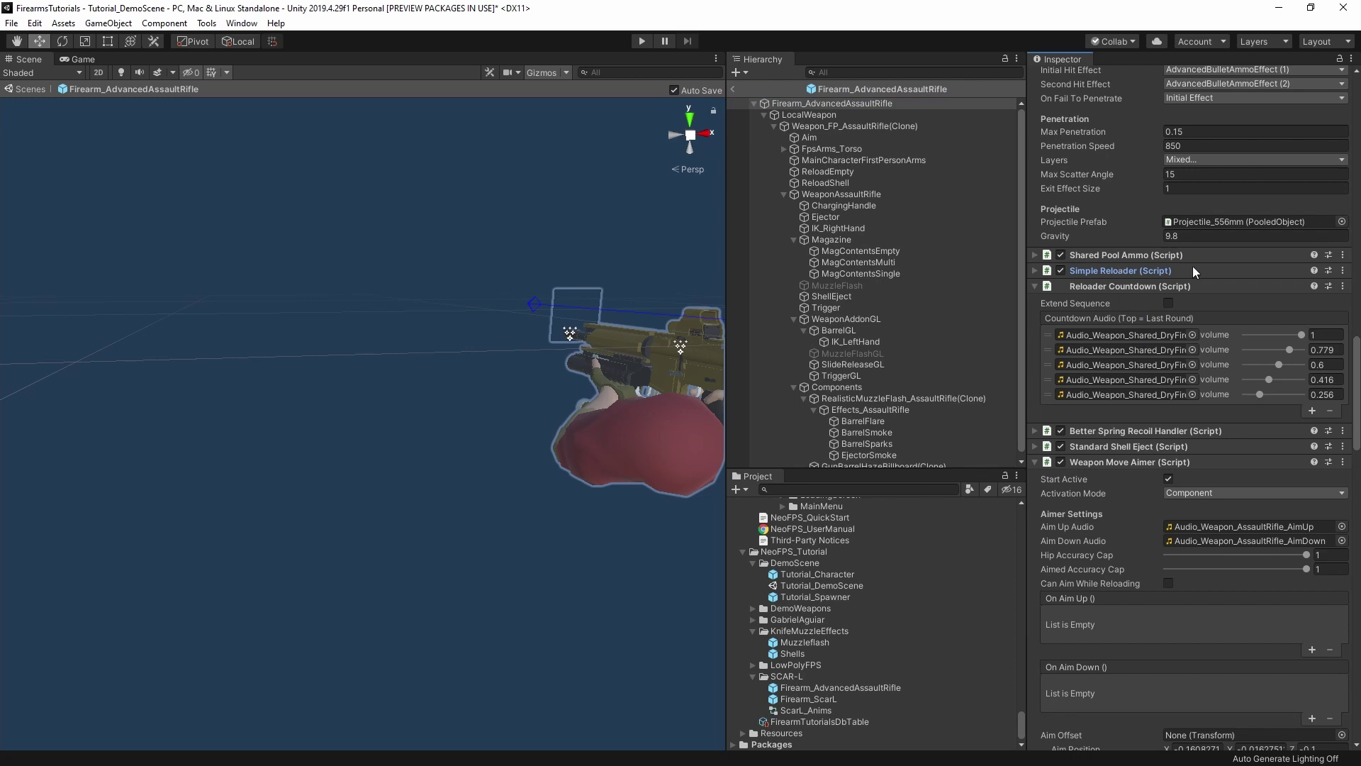
click(1052, 271)
click(1034, 271)
click(1032, 269)
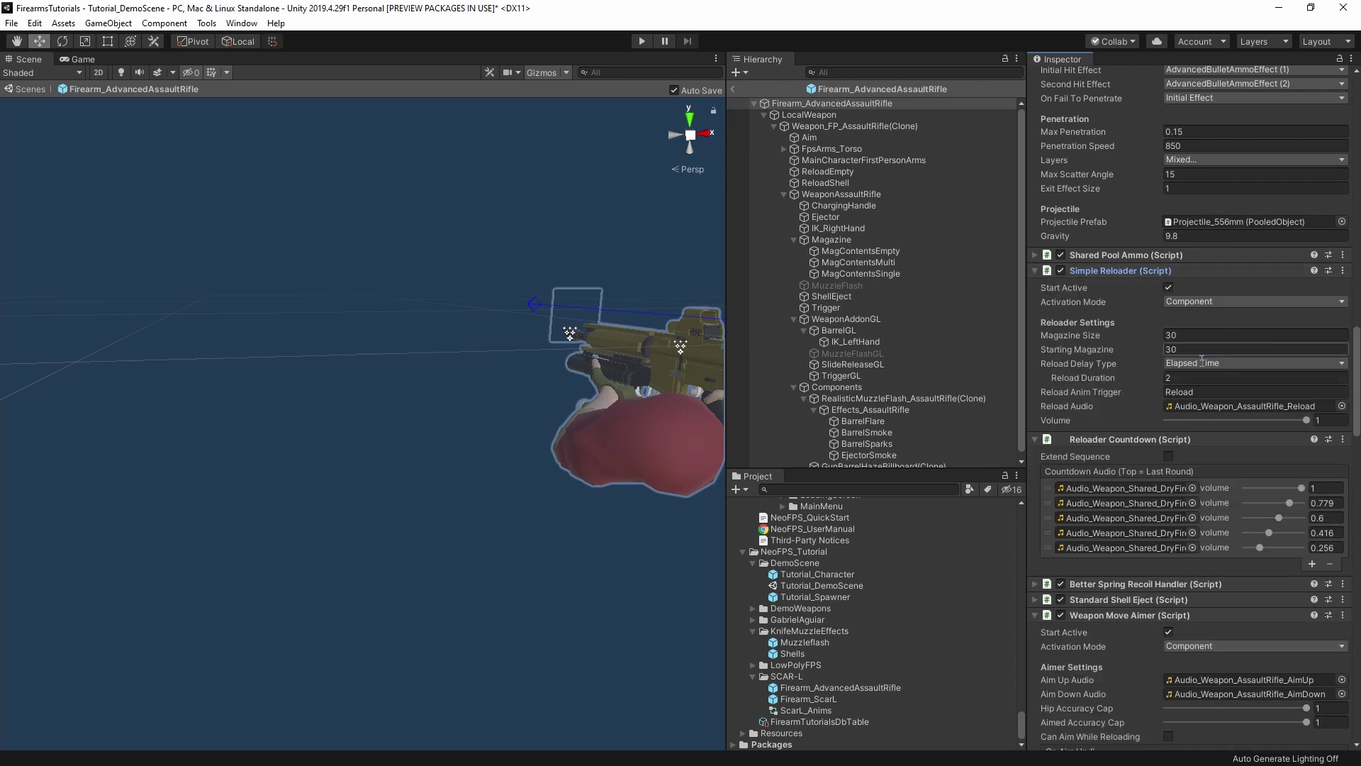
click(1203, 351)
click(1207, 336)
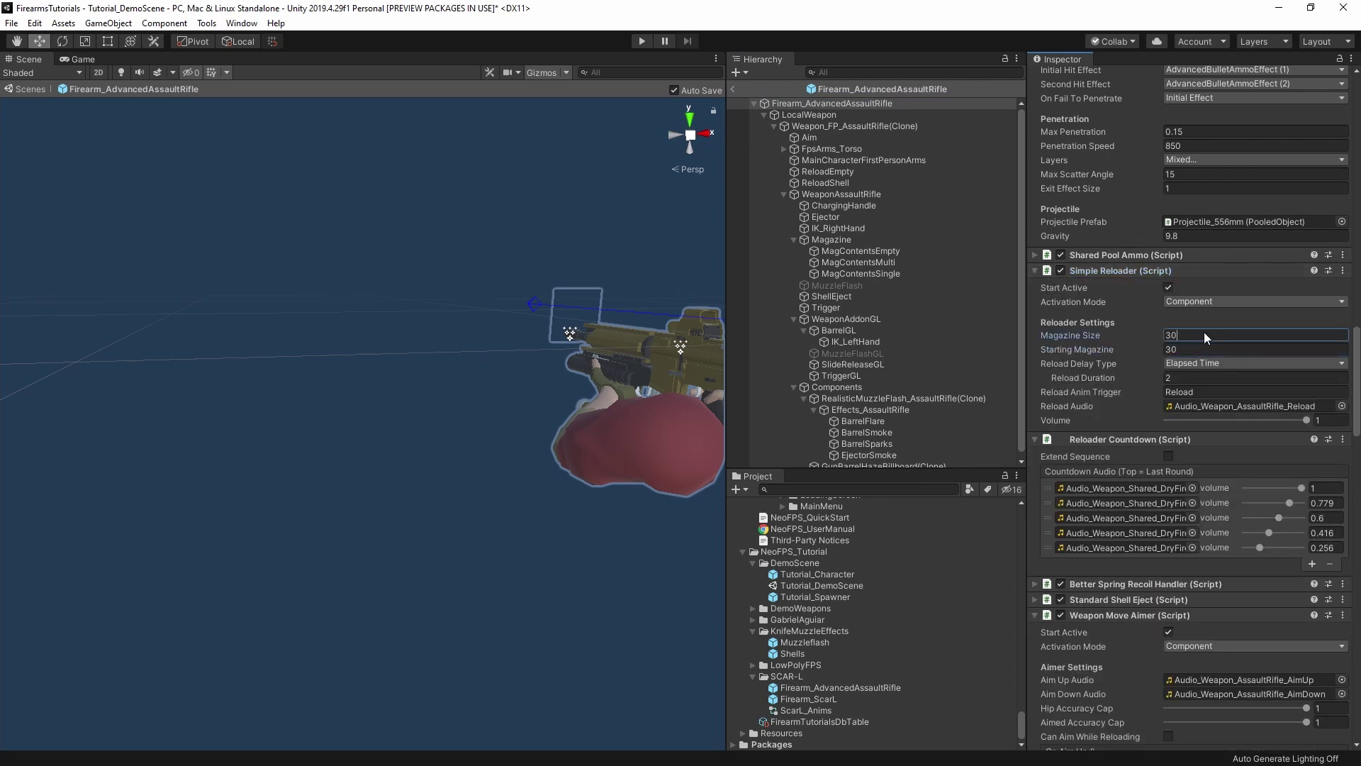
click(1196, 350)
text(12)
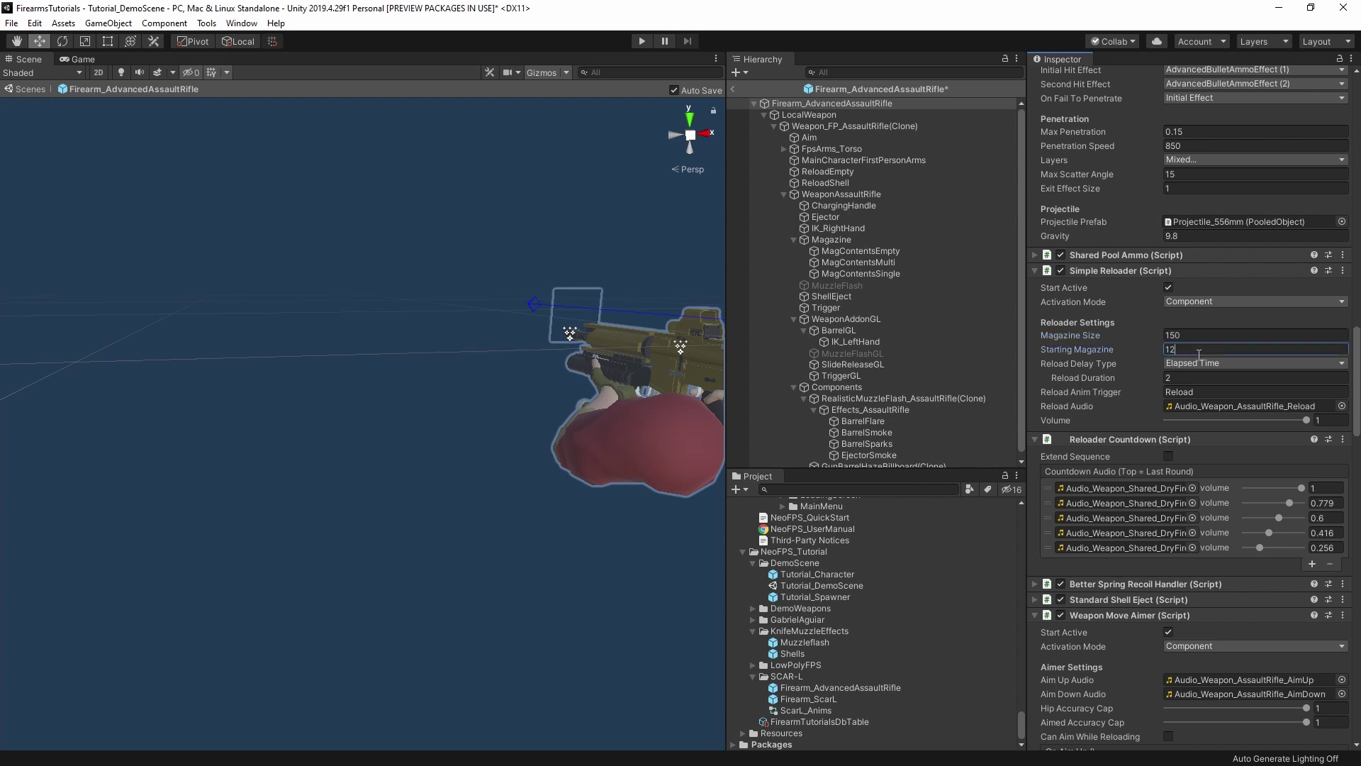
text(50)
Set Heat Per Shot to 0.05 in the rifle's Firearm Overheat component.
scroll(1173, 344, down, 3)
scroll(1173, 344, down, 15)
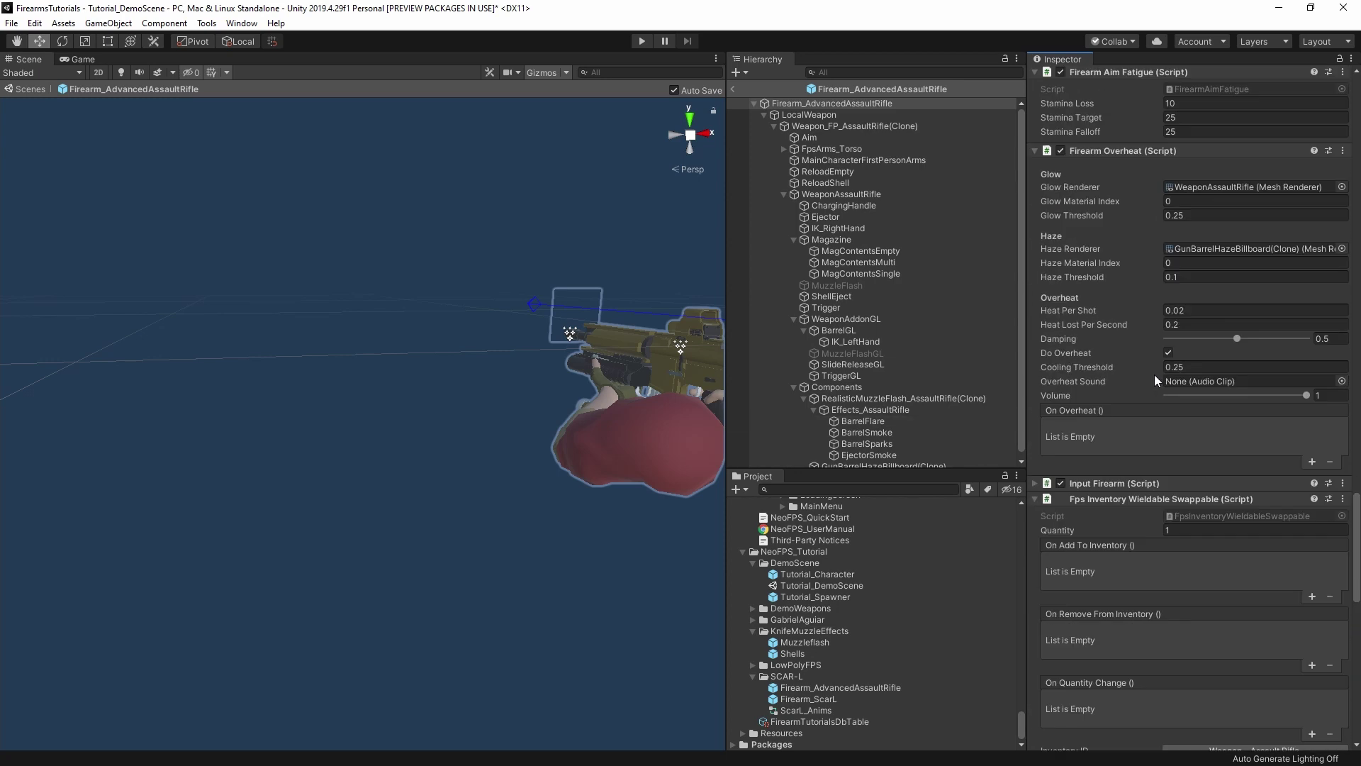
scroll(1116, 418, down, 10)
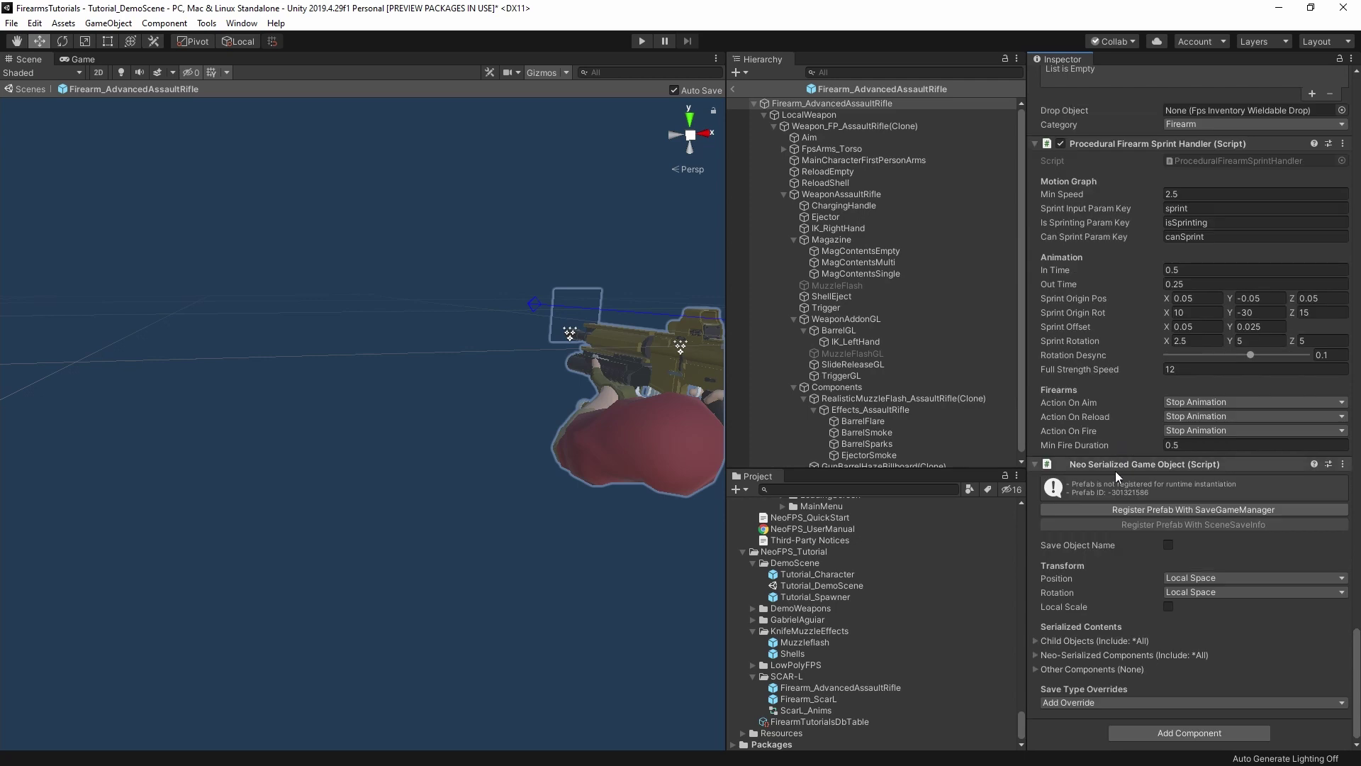
scroll(1121, 419, up, 12)
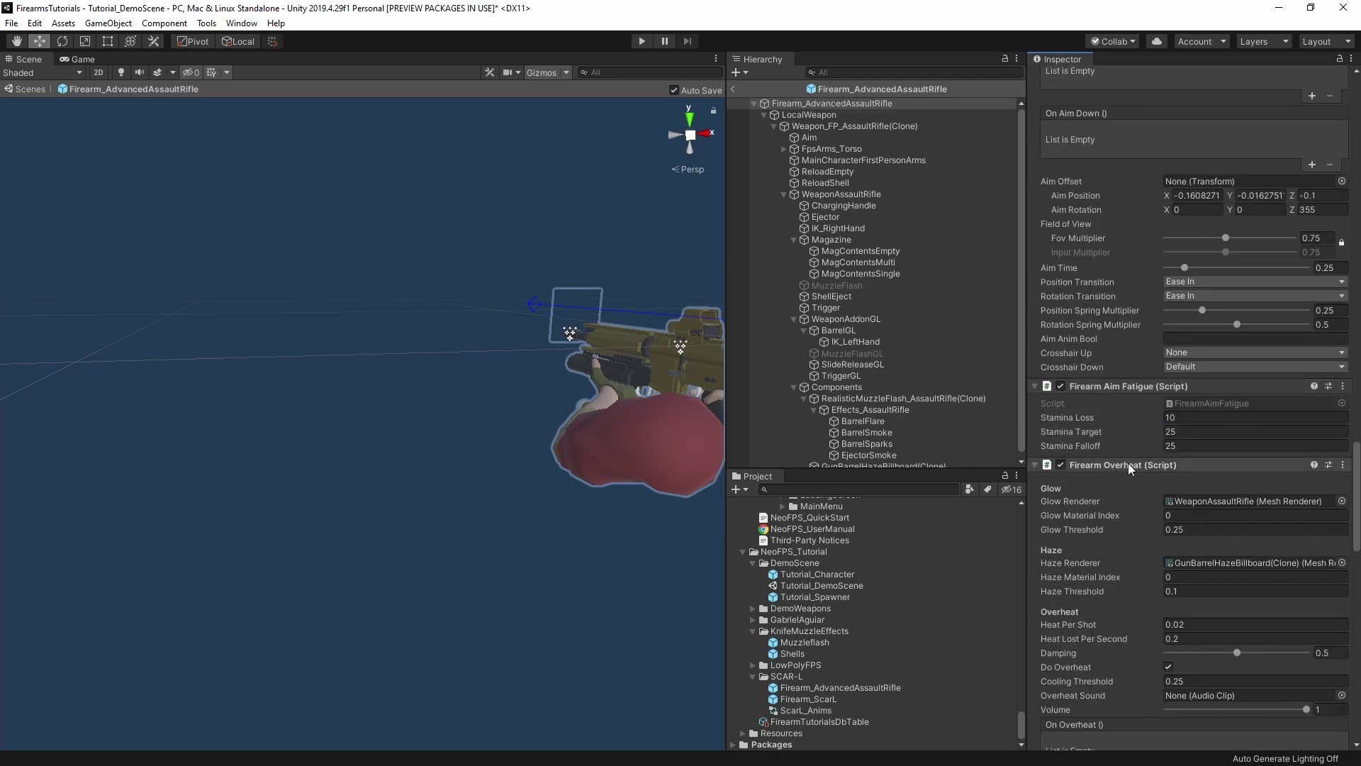
scroll(1135, 465, down, 3)
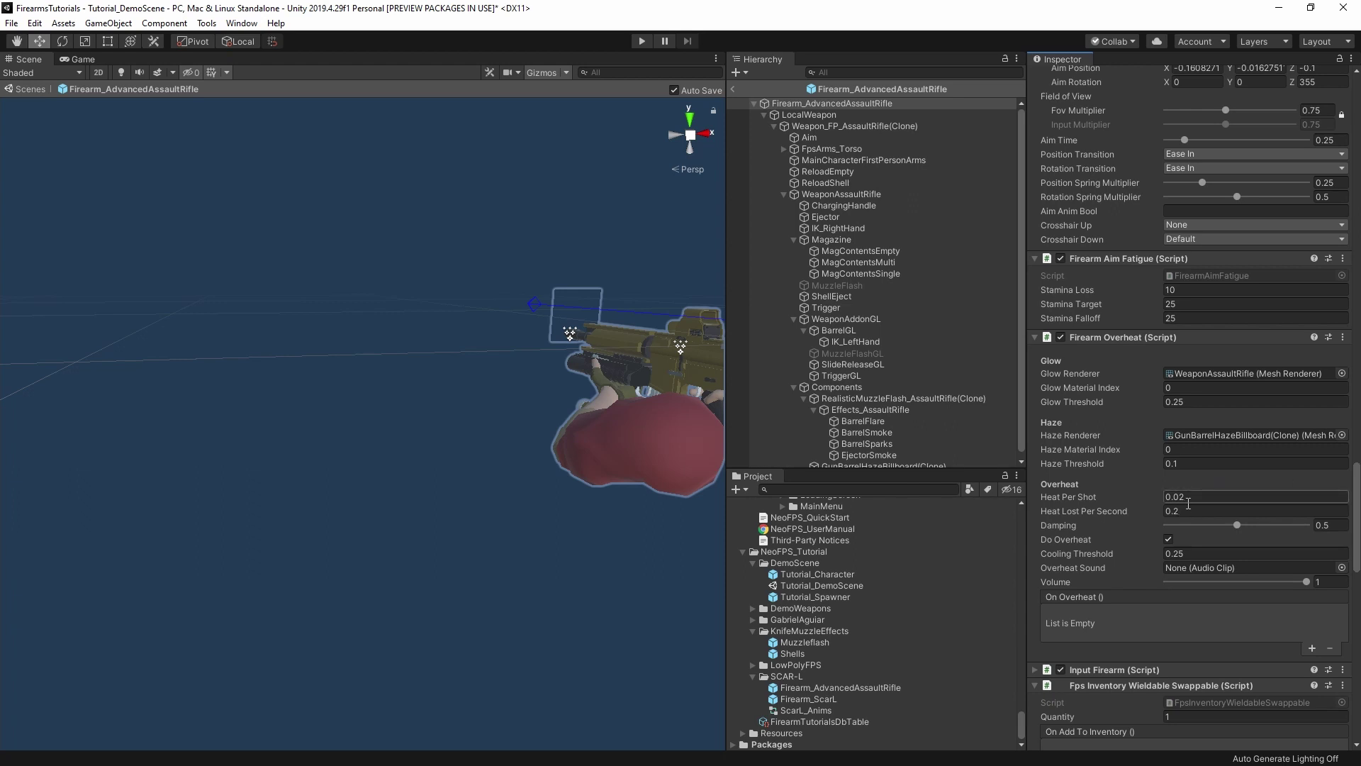
text(5)
Run the scene, test the rifle's overheating with sustained hip and aimed fire, and stop playing.
click(639, 40)
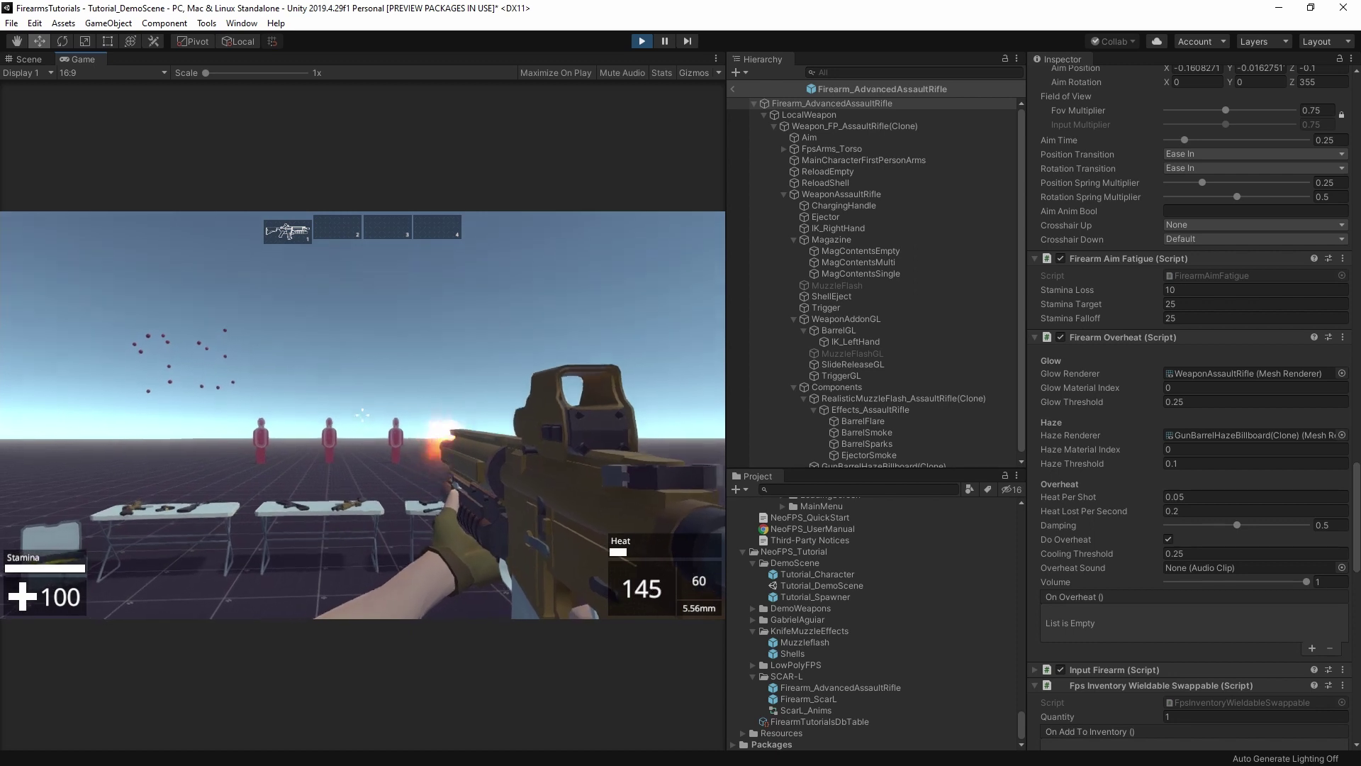
drag(362, 414, 363, 415)
right_drag(362, 414, 363, 414)
drag(363, 415, 362, 415)
right_drag(362, 415, 362, 415)
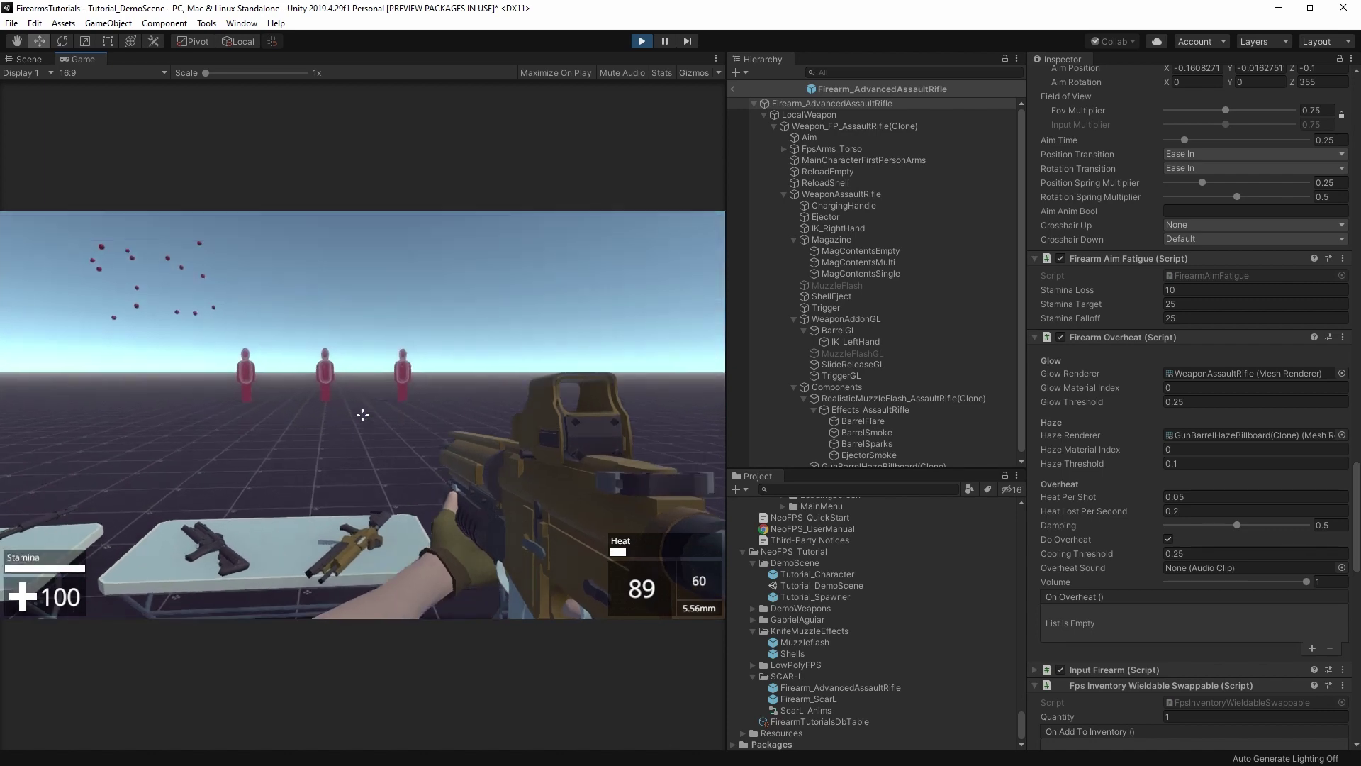
key(Escape)
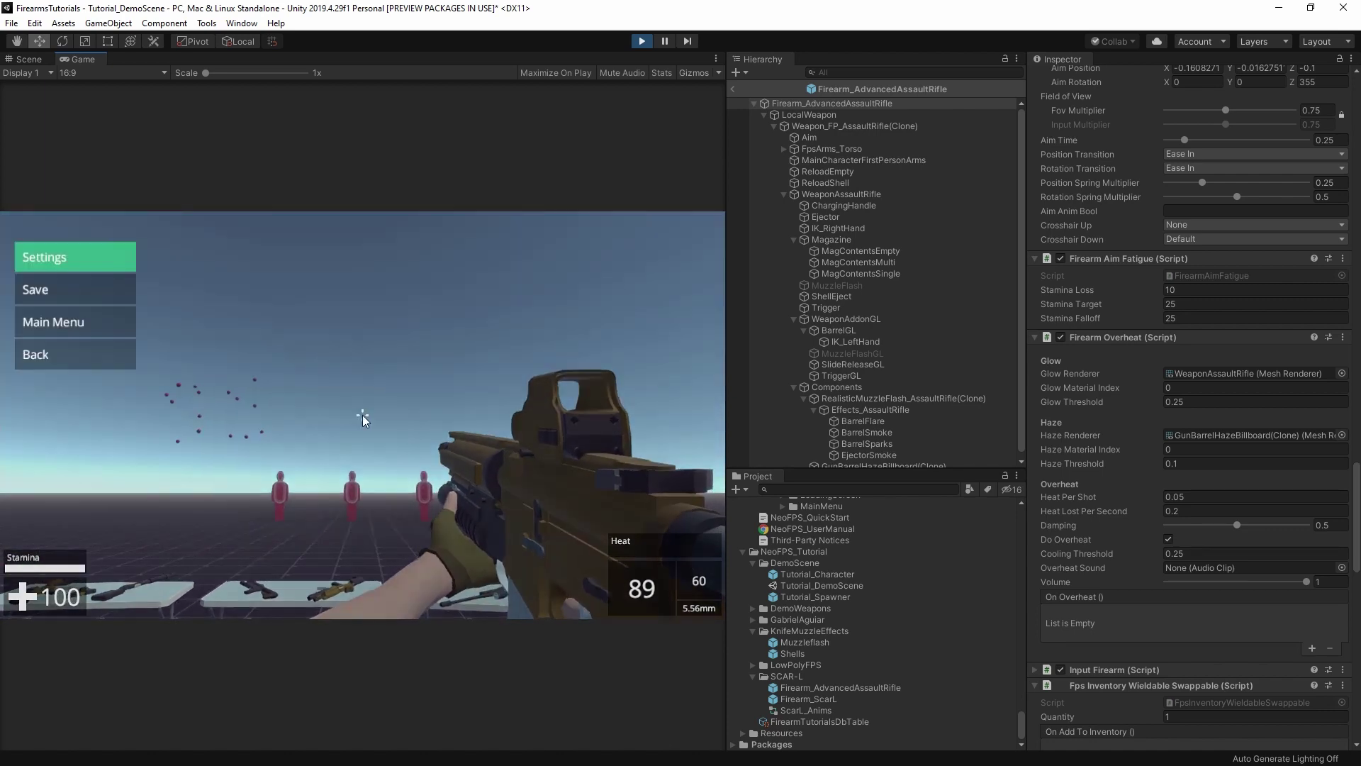
click(642, 41)
Open the Modular Firearm Wizard in the NeoFPS Hub and start a firearm from FirearmTemplate_AntiMaterial.
click(240, 23)
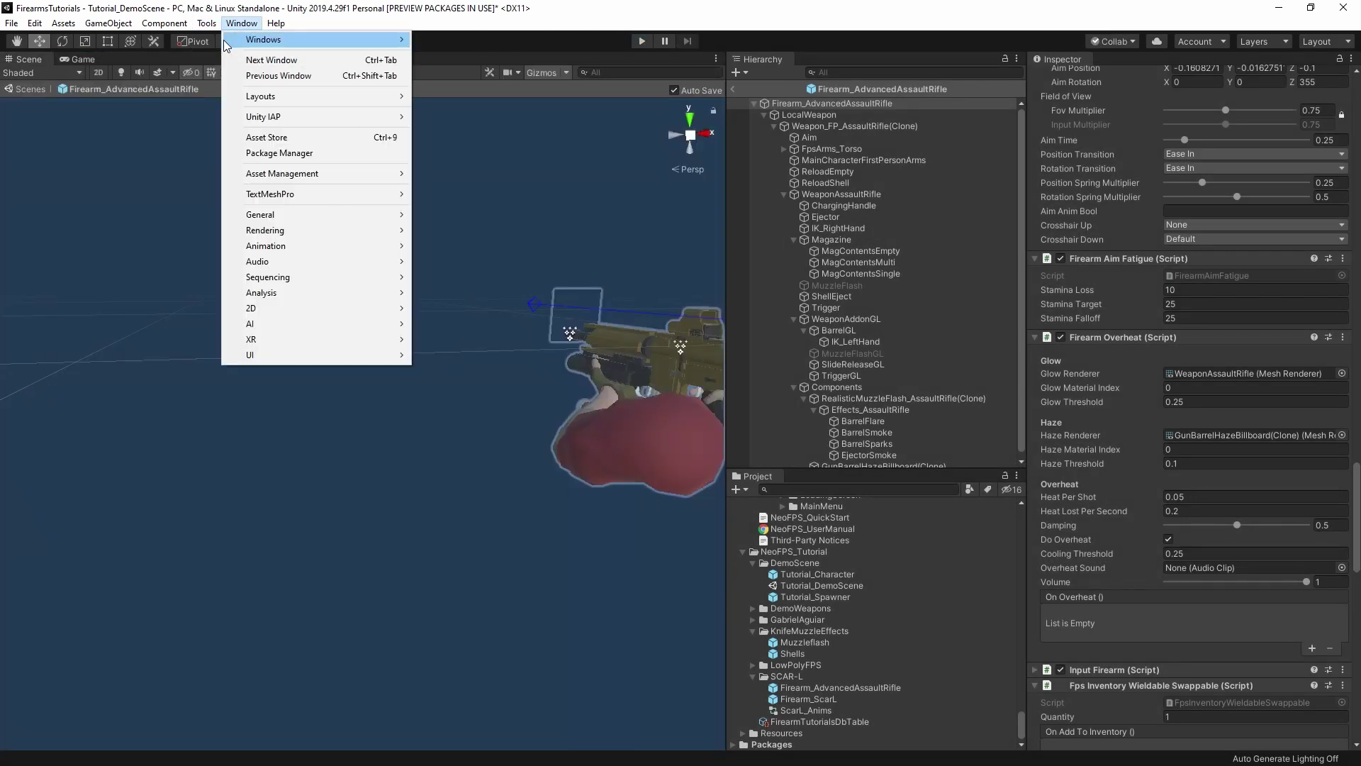
mouse_move(207, 23)
click(319, 40)
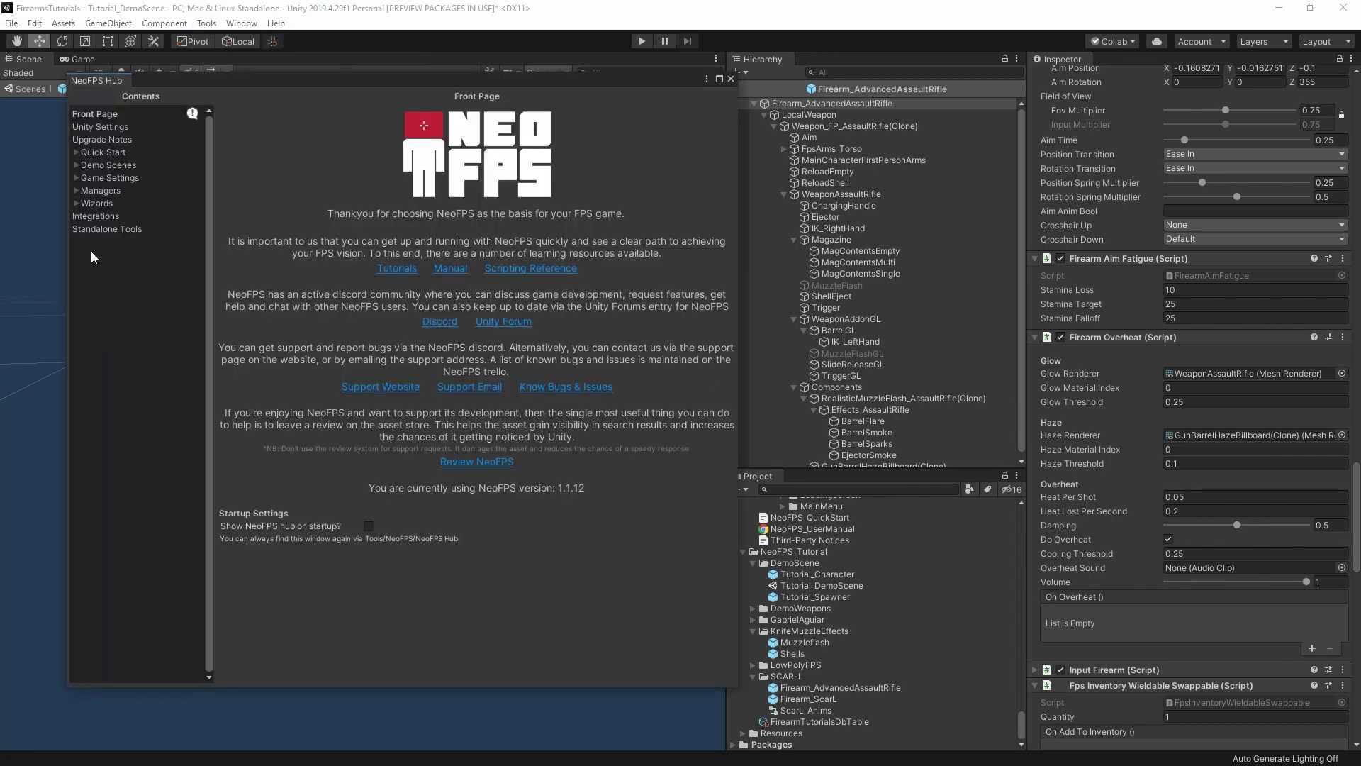
click(108, 190)
click(108, 239)
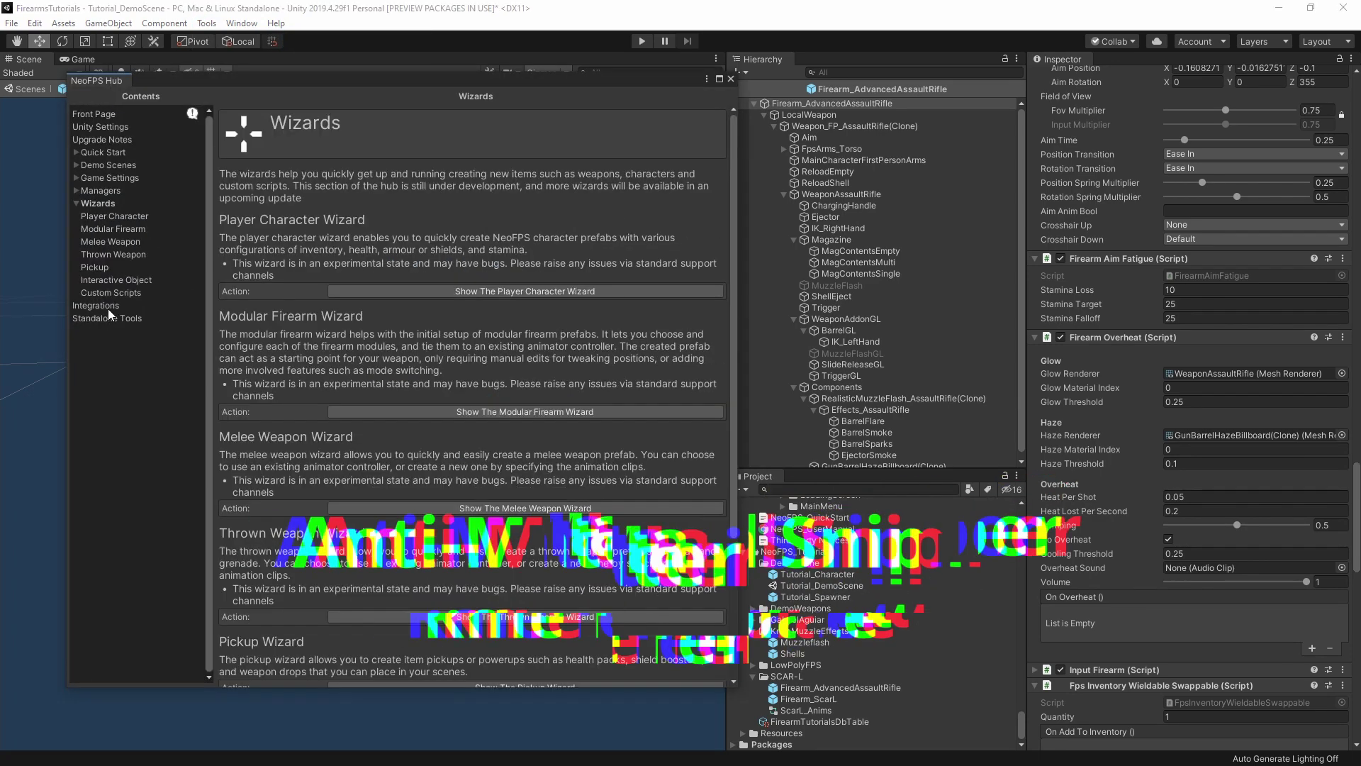
click(107, 228)
click(393, 232)
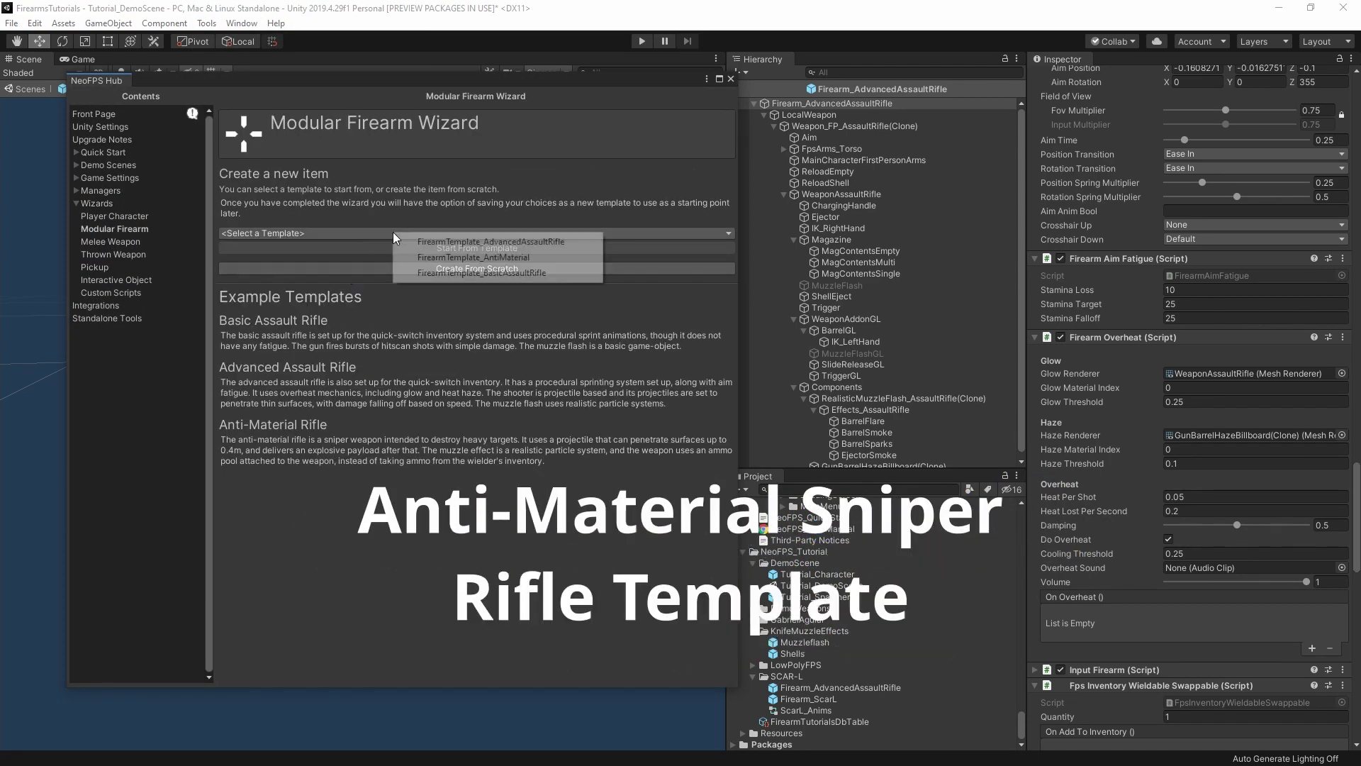
click(465, 258)
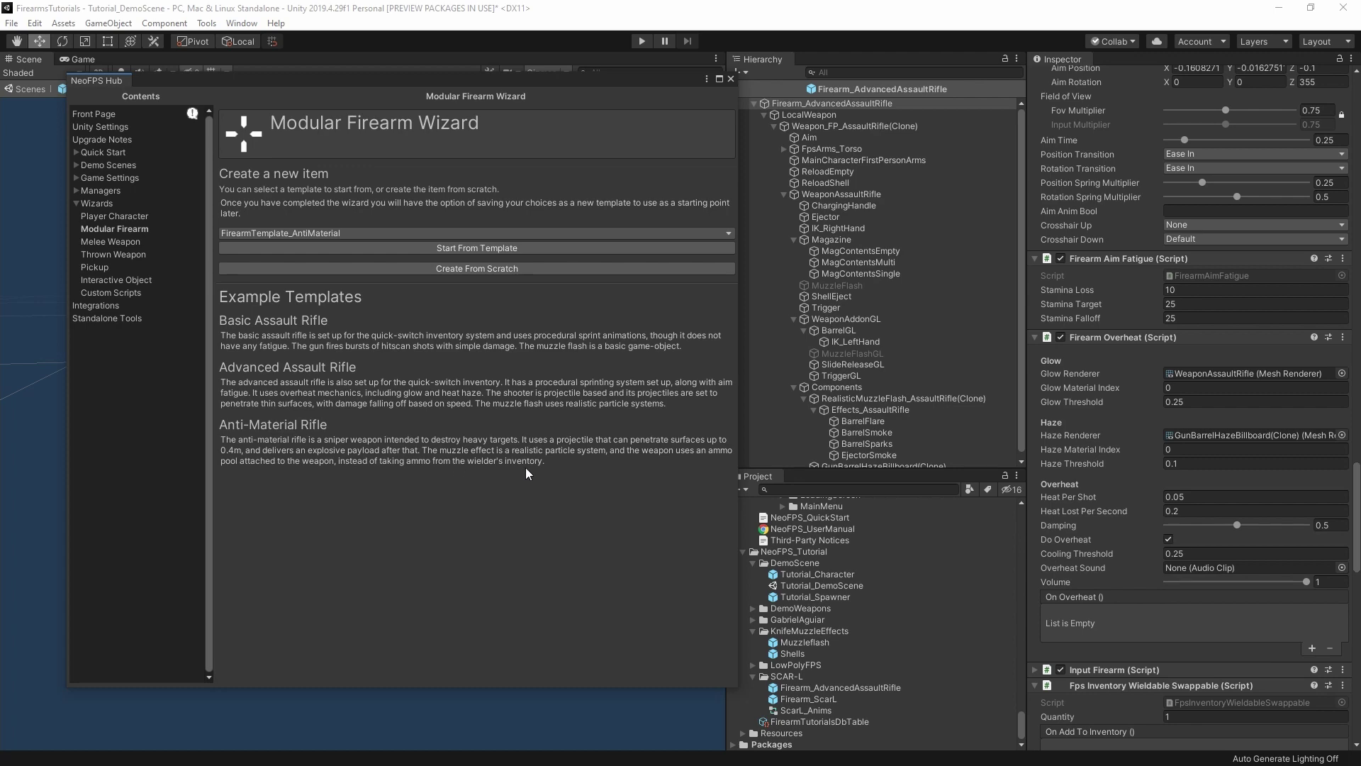
click(474, 250)
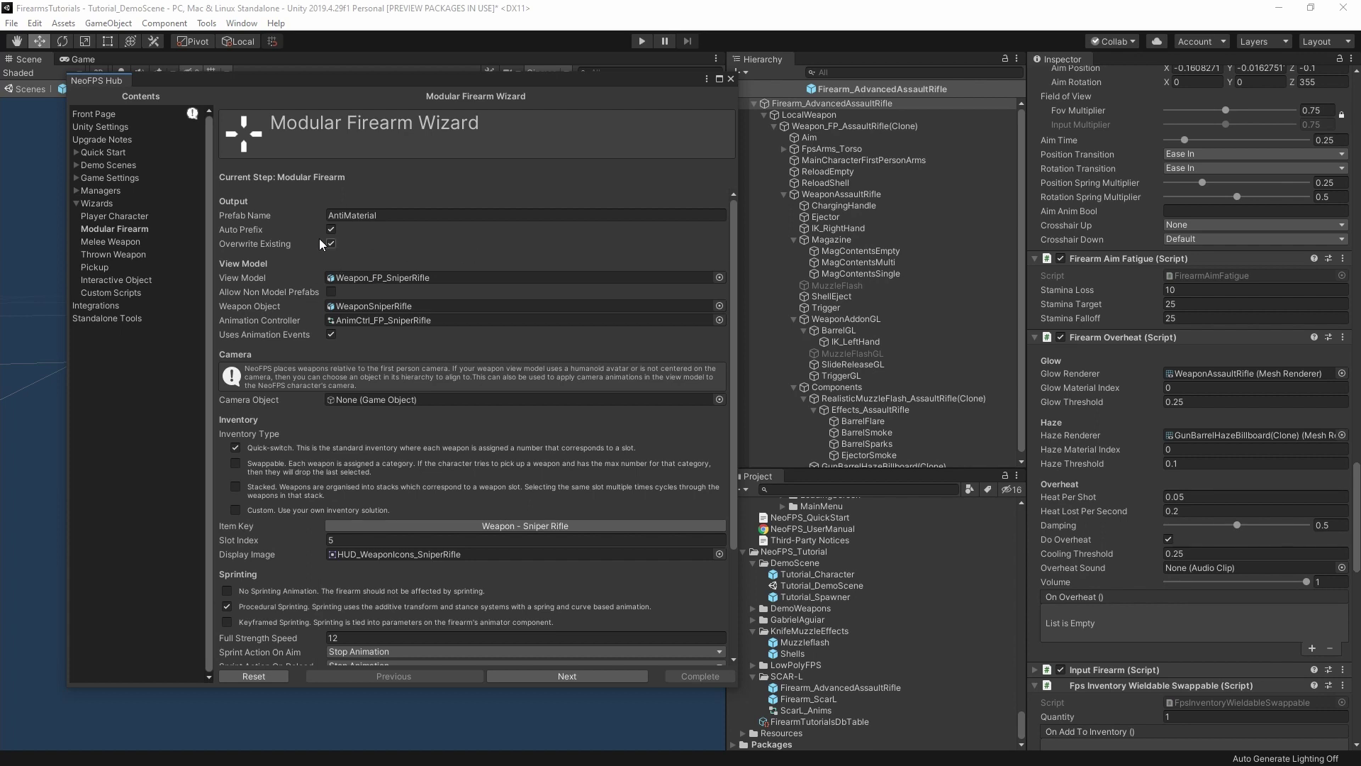
Choose the Swappable inventory type for the AntiMaterial firearm and continue to the Shooter Setup.
scroll(282, 343, down, 3)
click(235, 378)
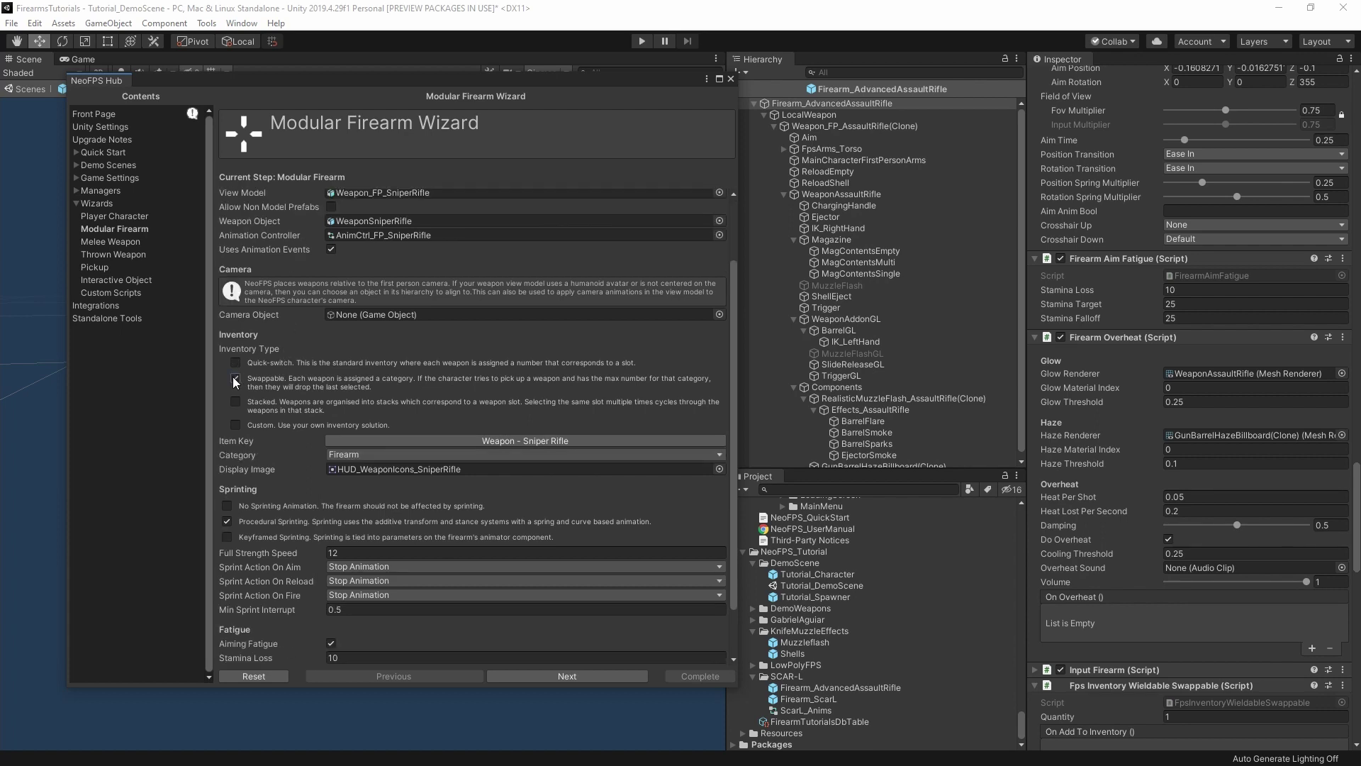
scroll(253, 380, down, 2)
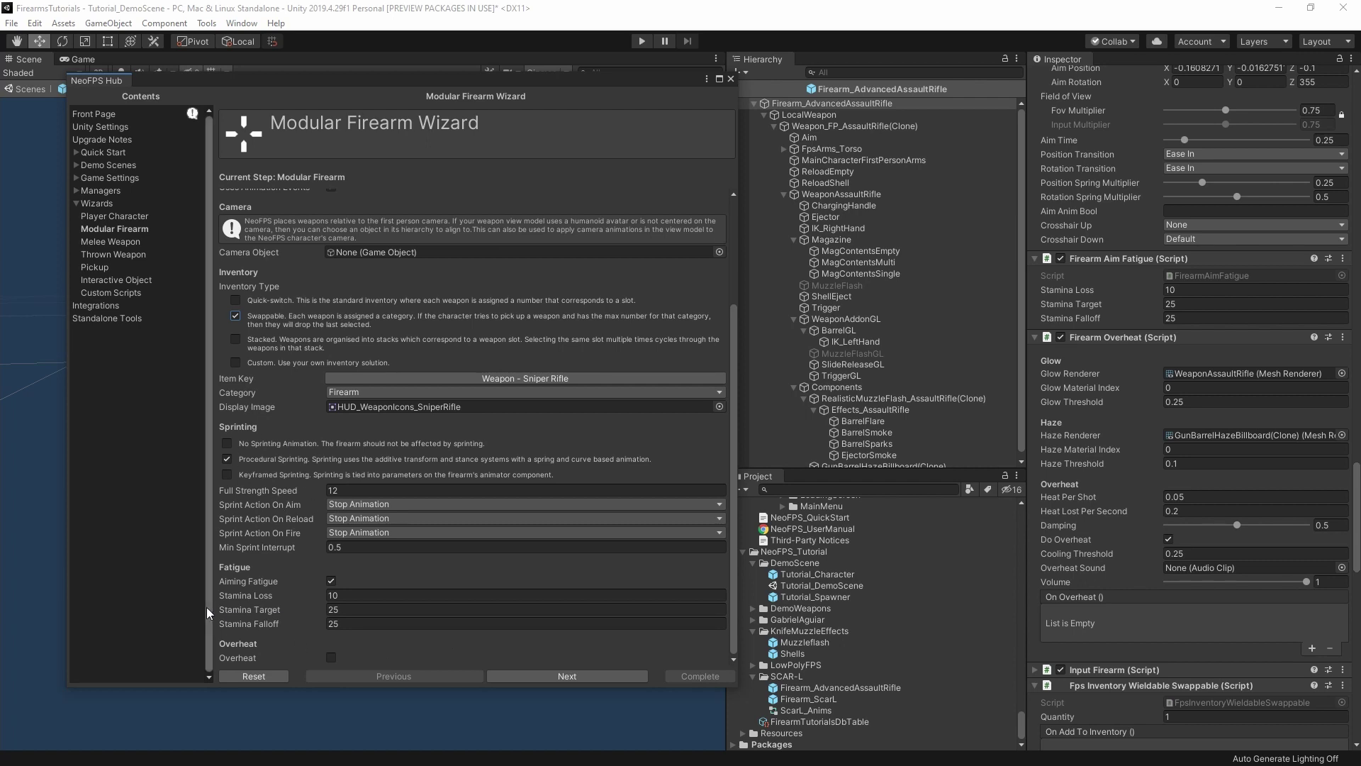
click(562, 674)
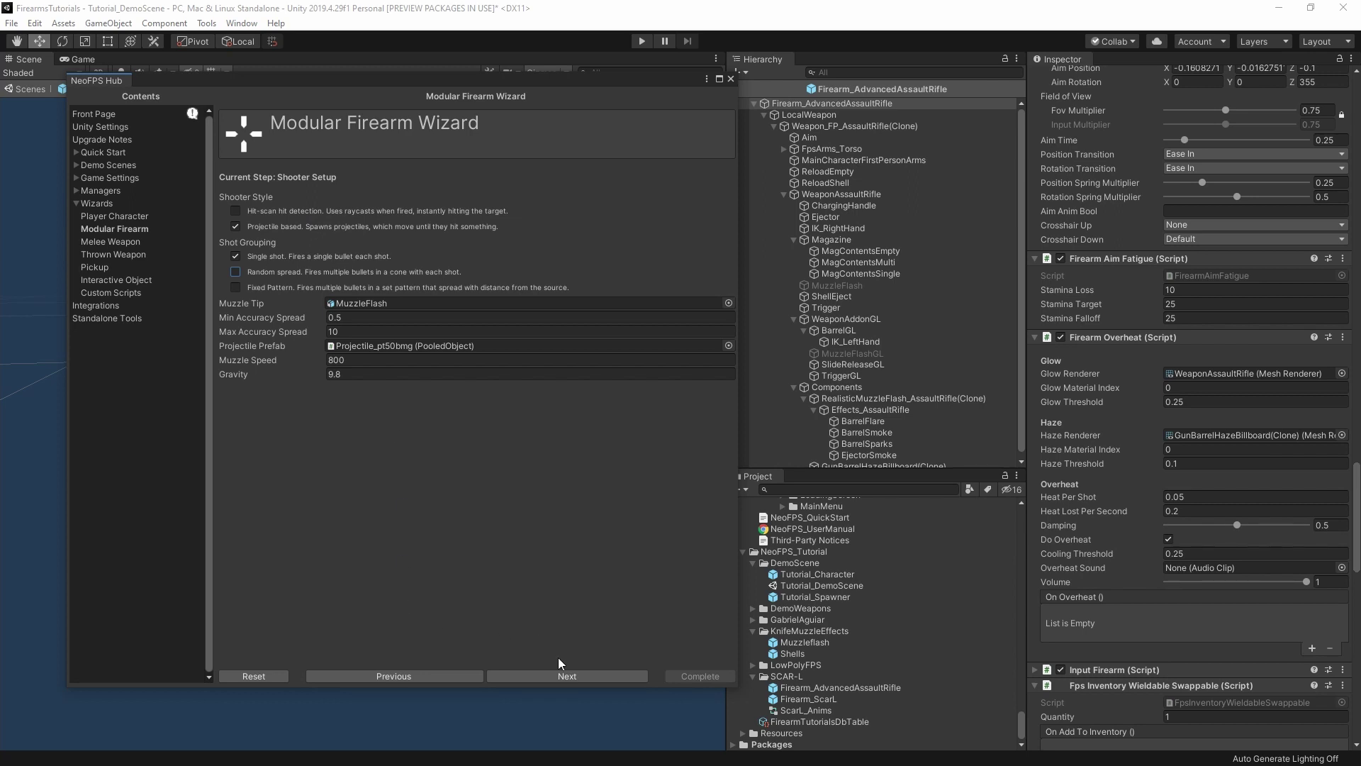
Accept the template's shooter and trigger settings and locate the follow-up effect's Explosion_360_Mid prefab in the project.
click(580, 674)
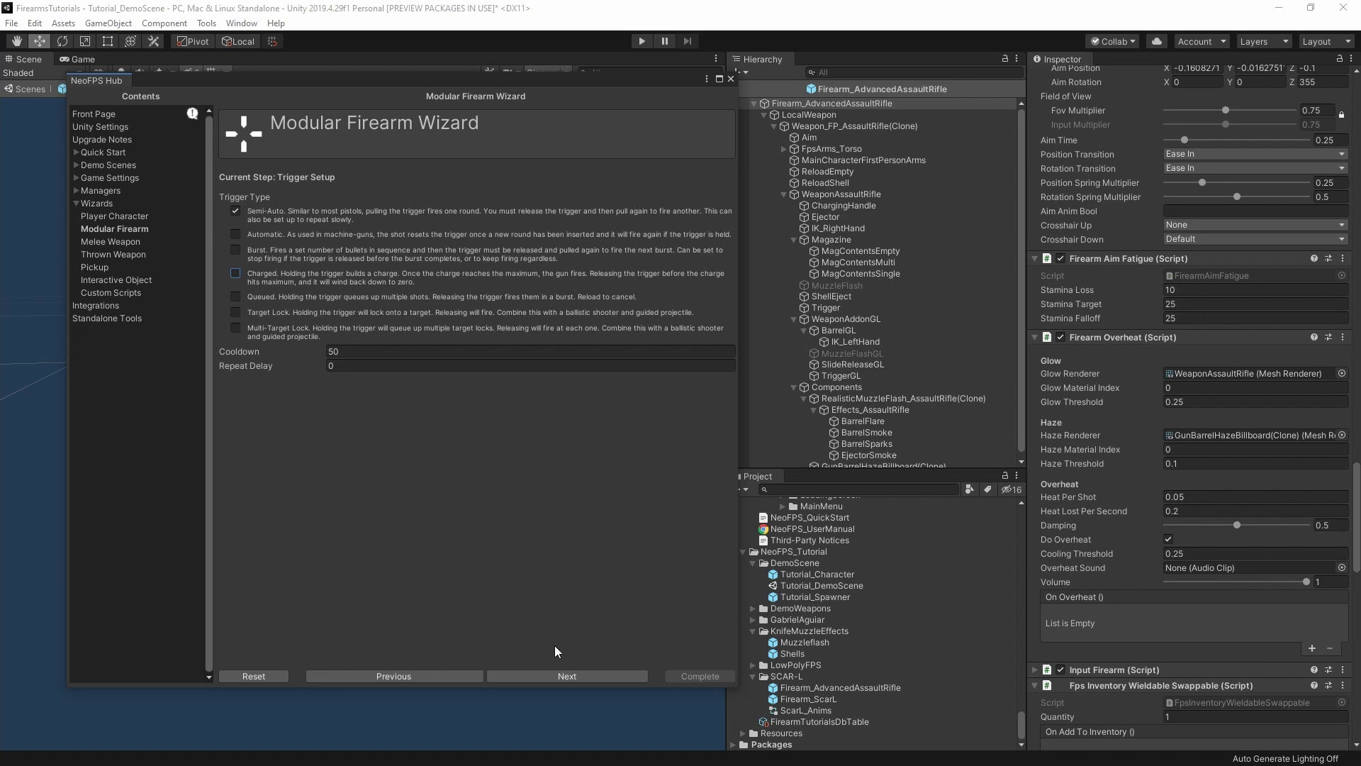
click(573, 678)
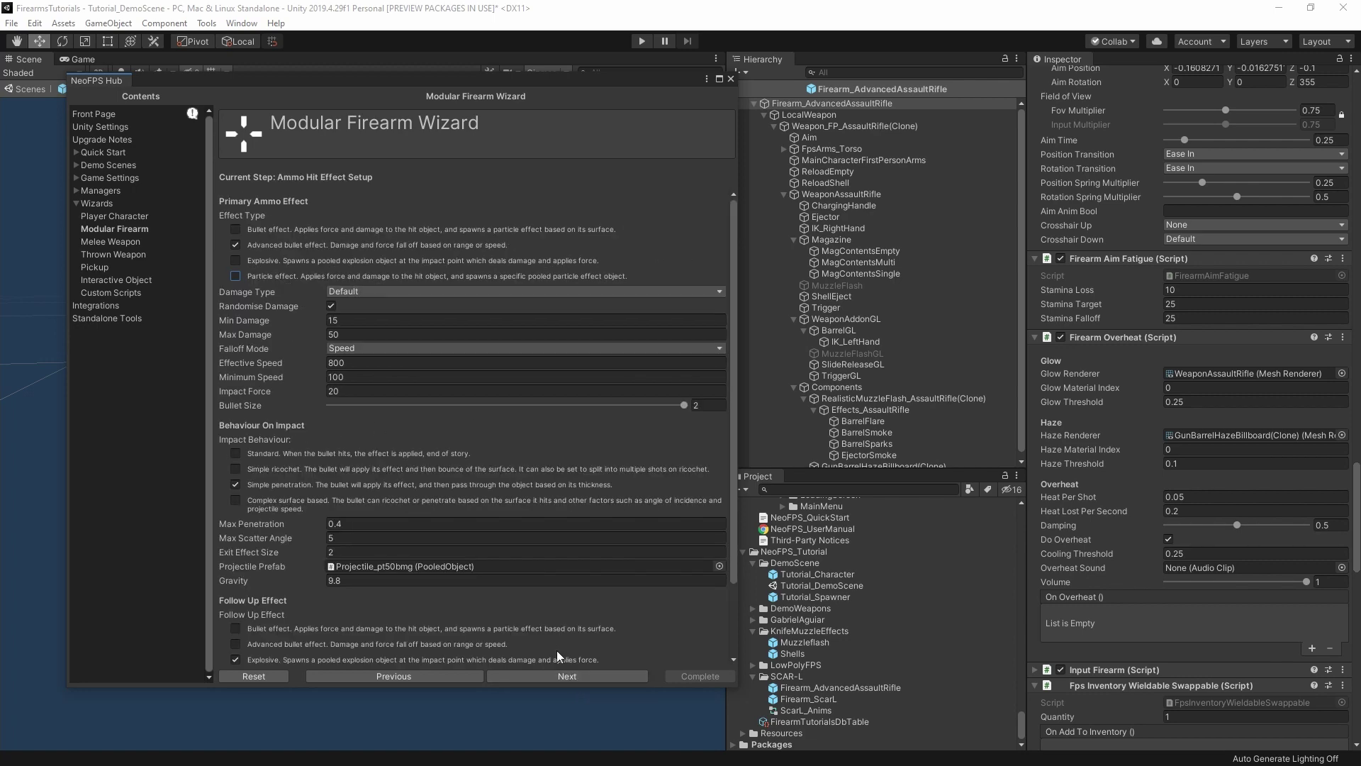
scroll(319, 241, down, 1)
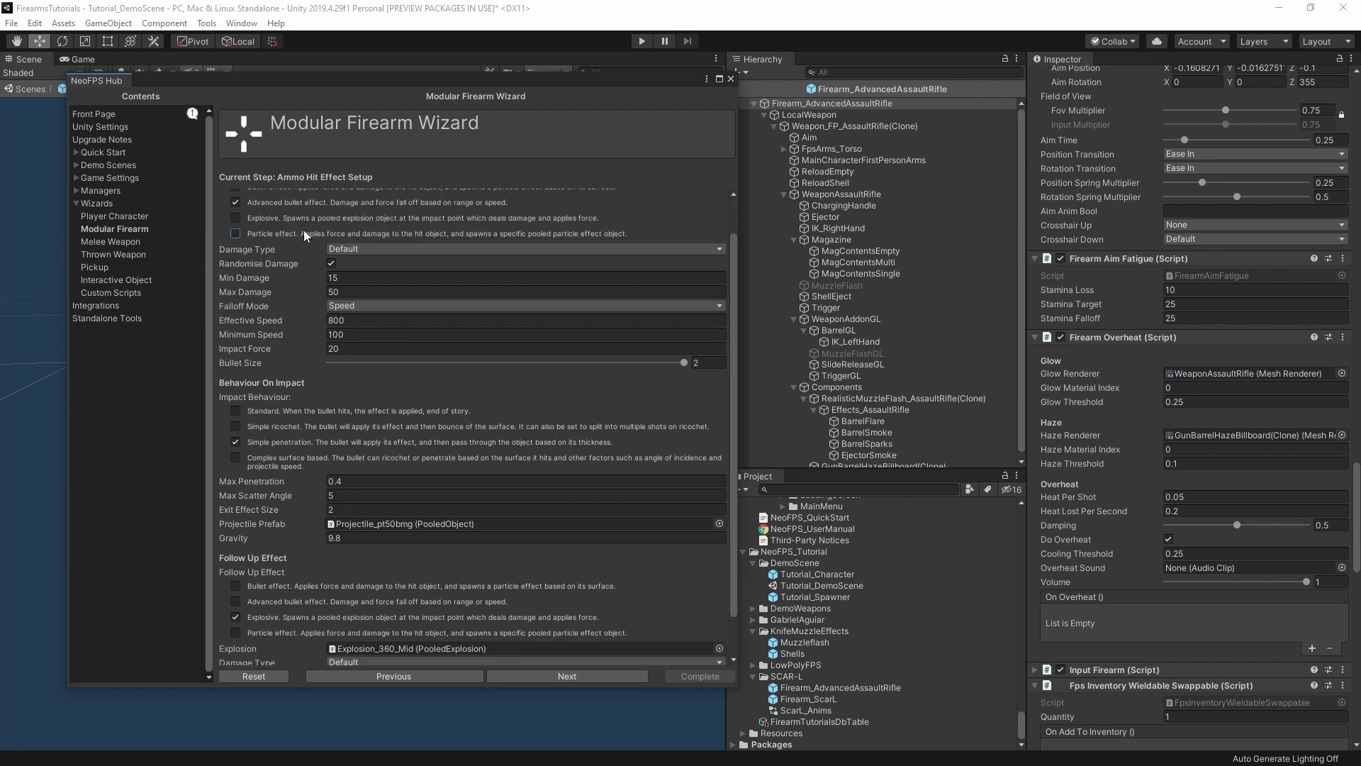
scroll(283, 322, down, 1)
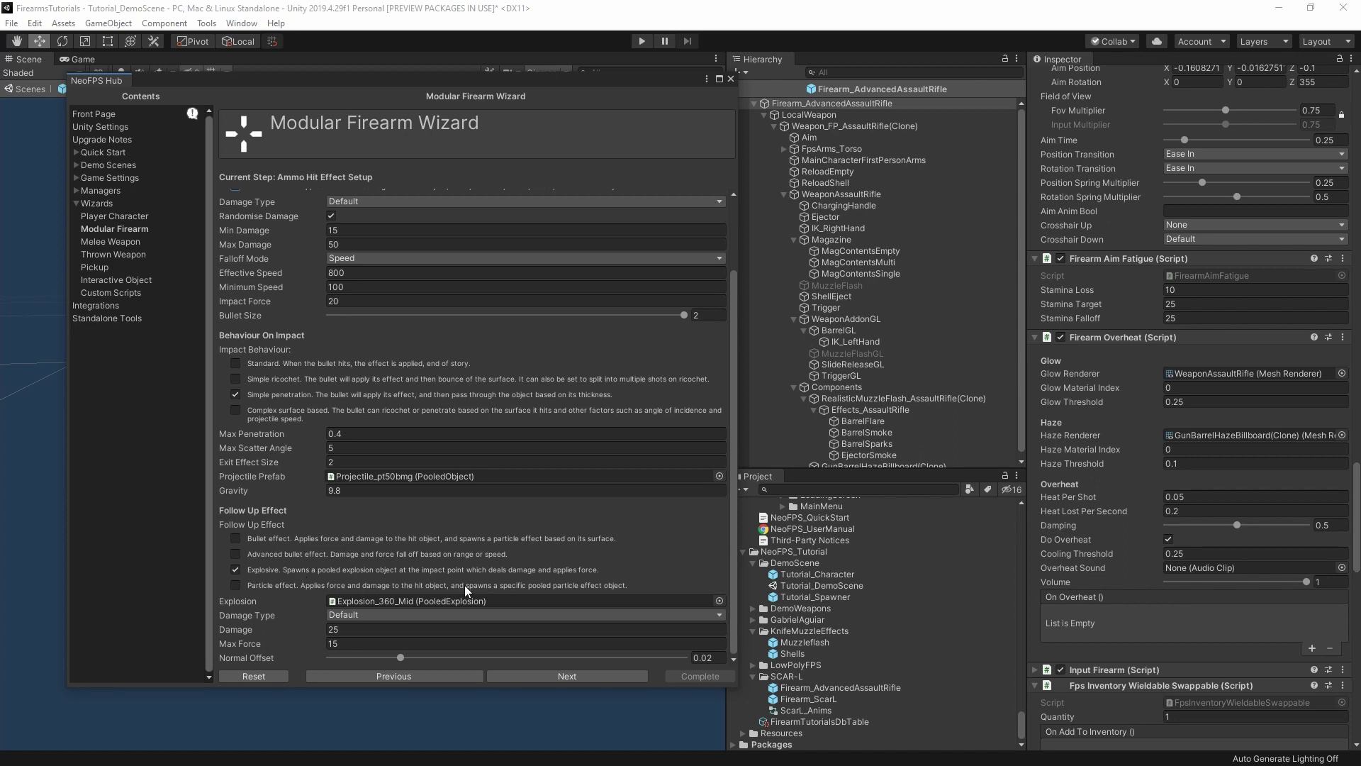
click(527, 602)
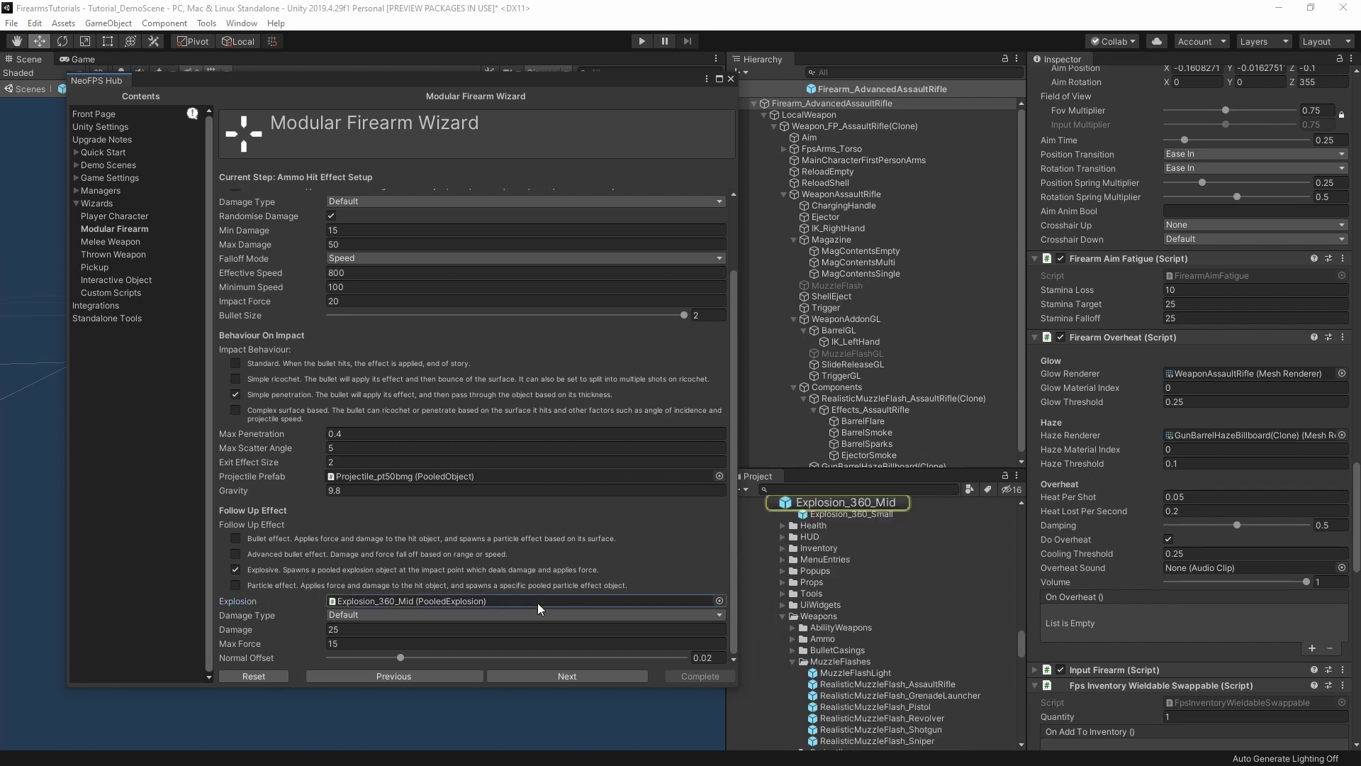
Accept the template's remaining hit effect, recoil, muzzle, ammo and reload, shell ejector, aiming and animation settings, and complete the wizard's setup.
scroll(865, 549, up, 2)
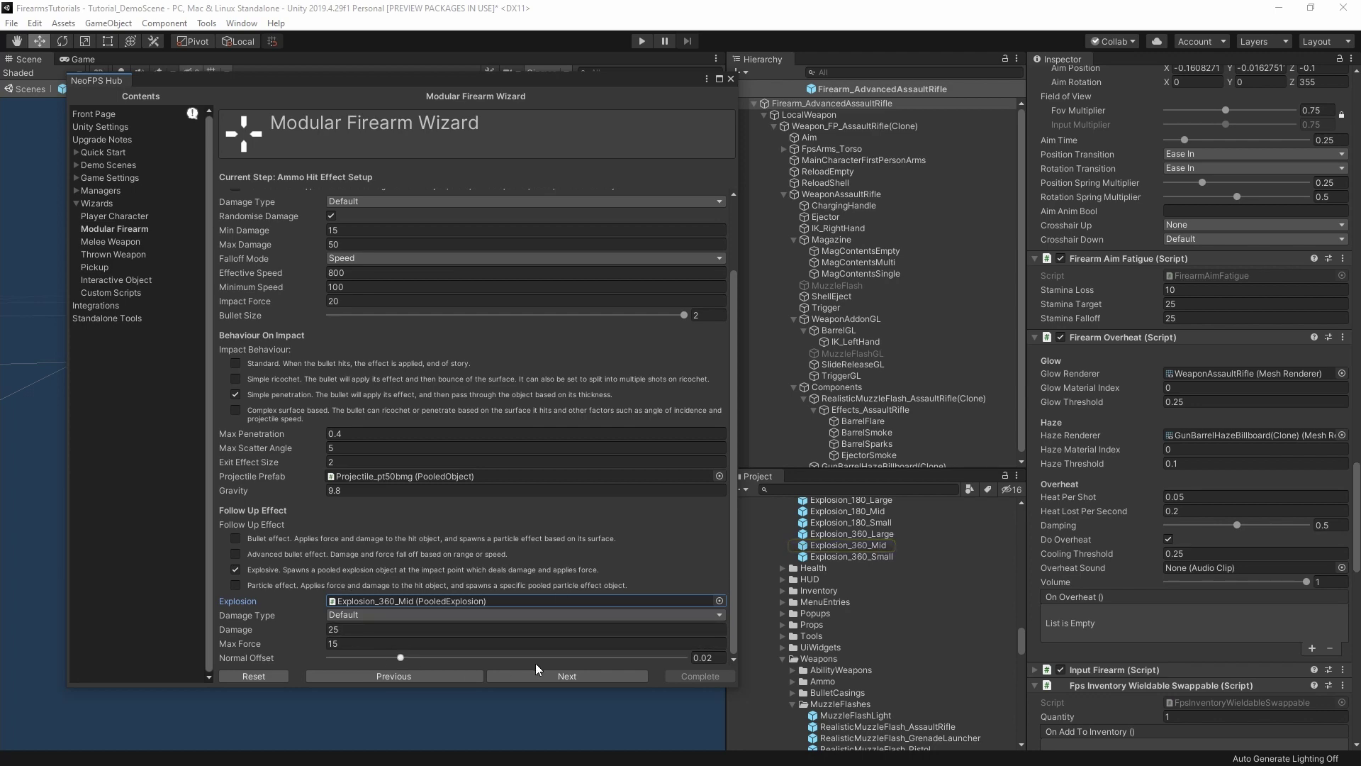
click(556, 678)
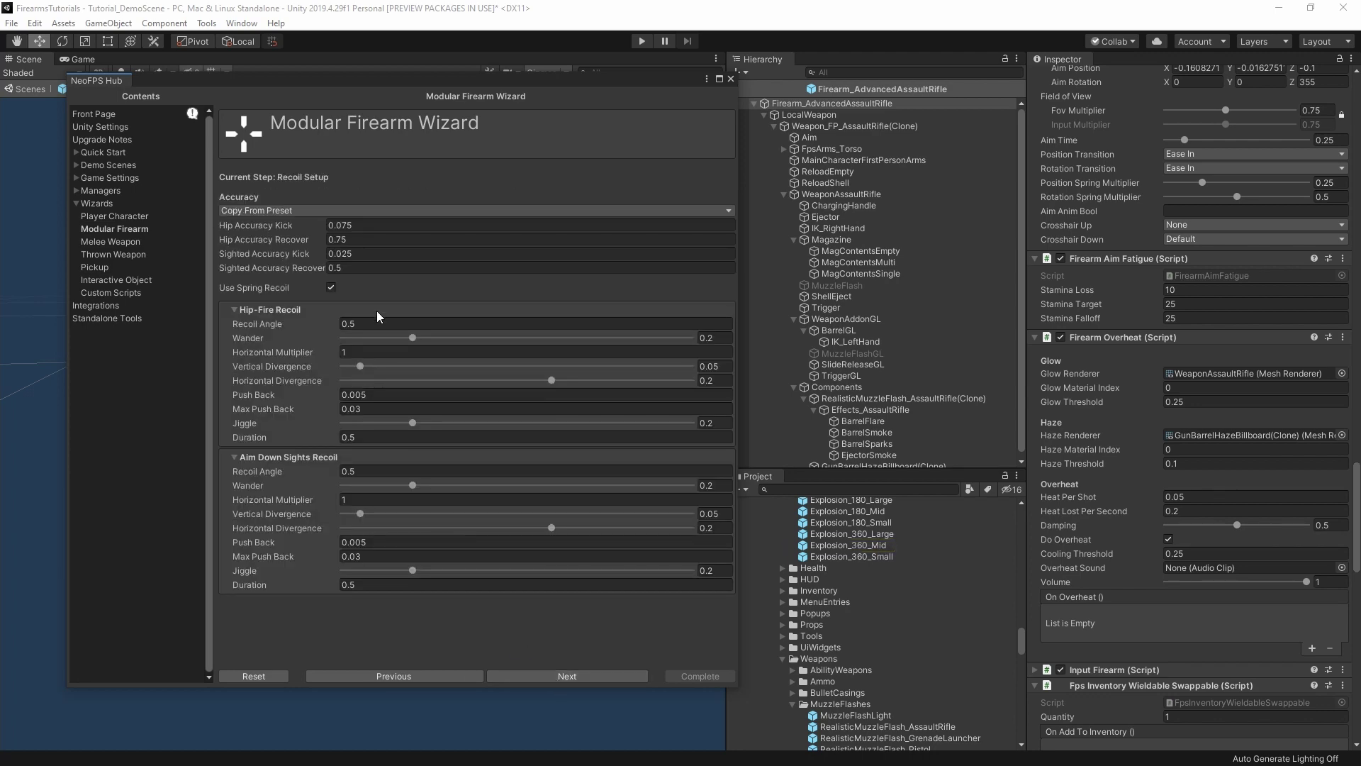
click(573, 675)
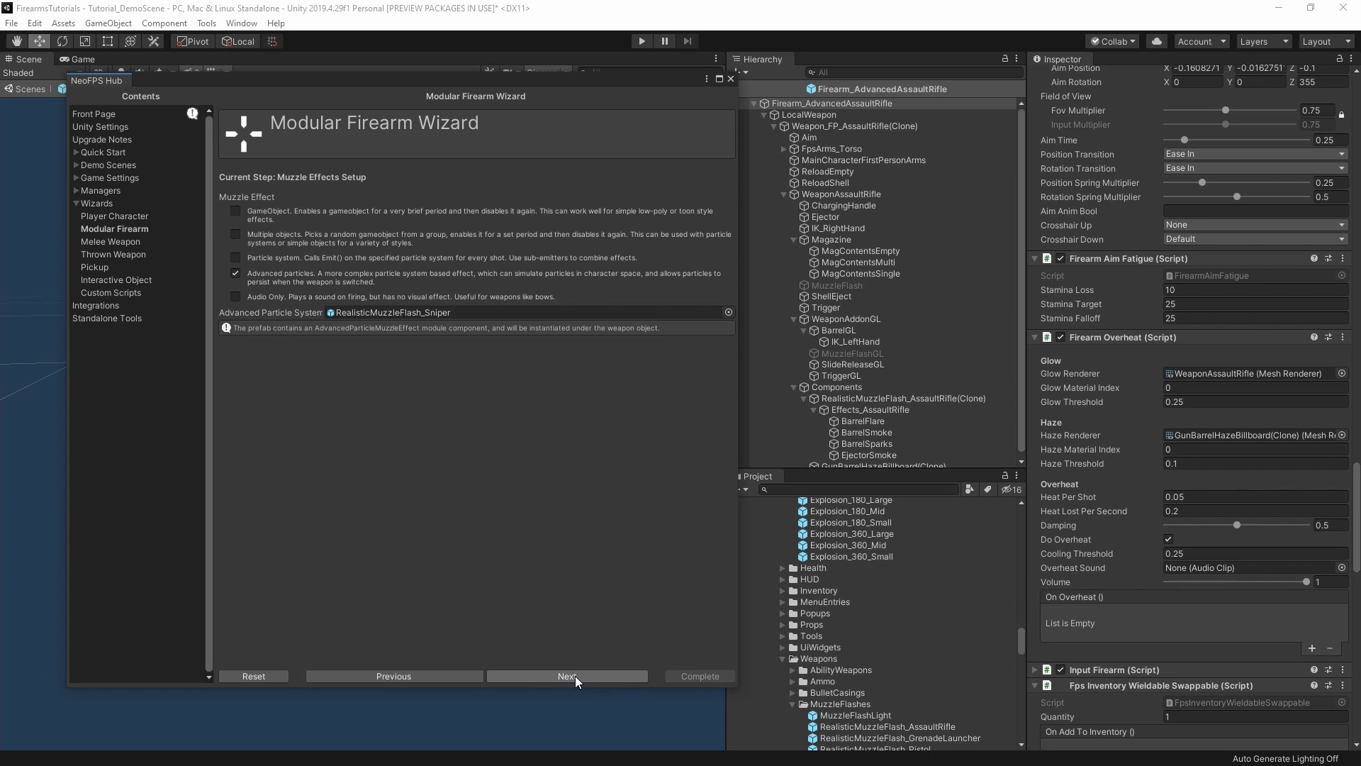
click(572, 672)
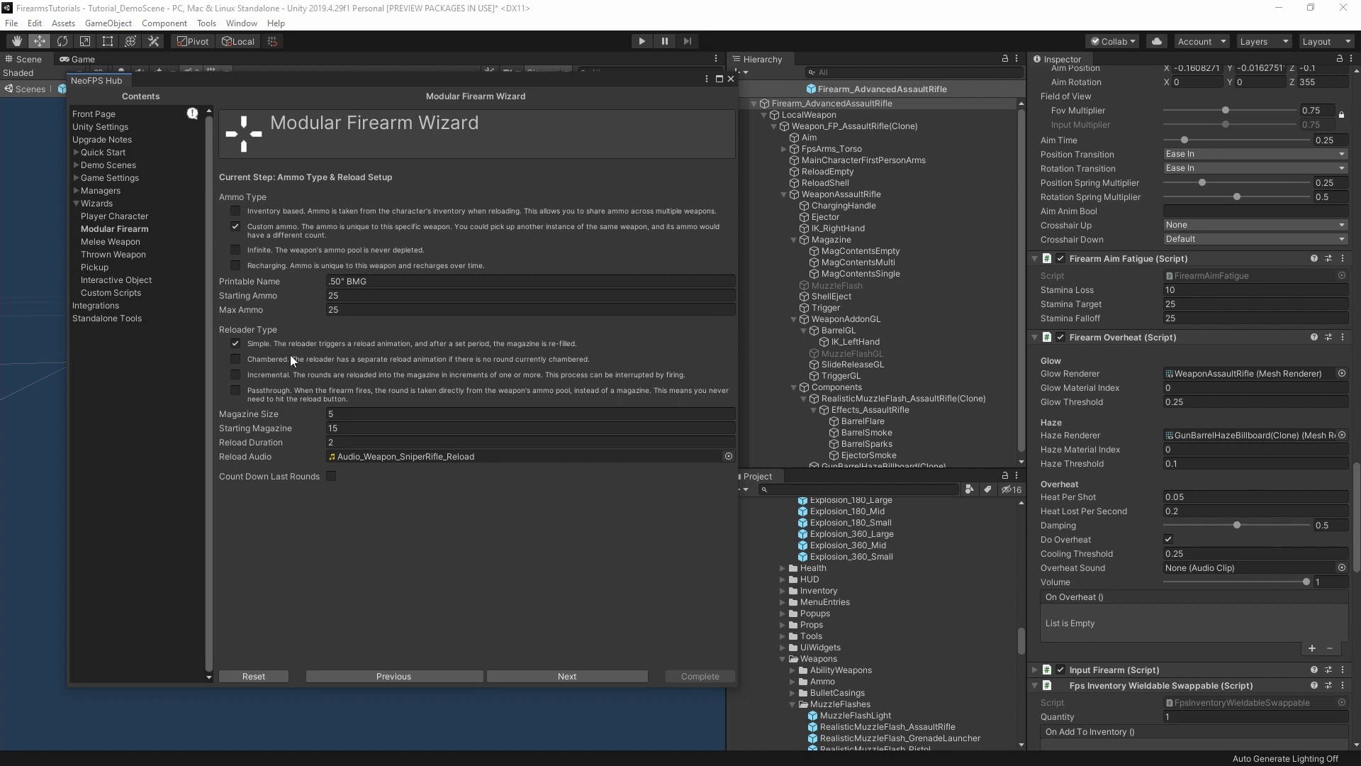
click(560, 676)
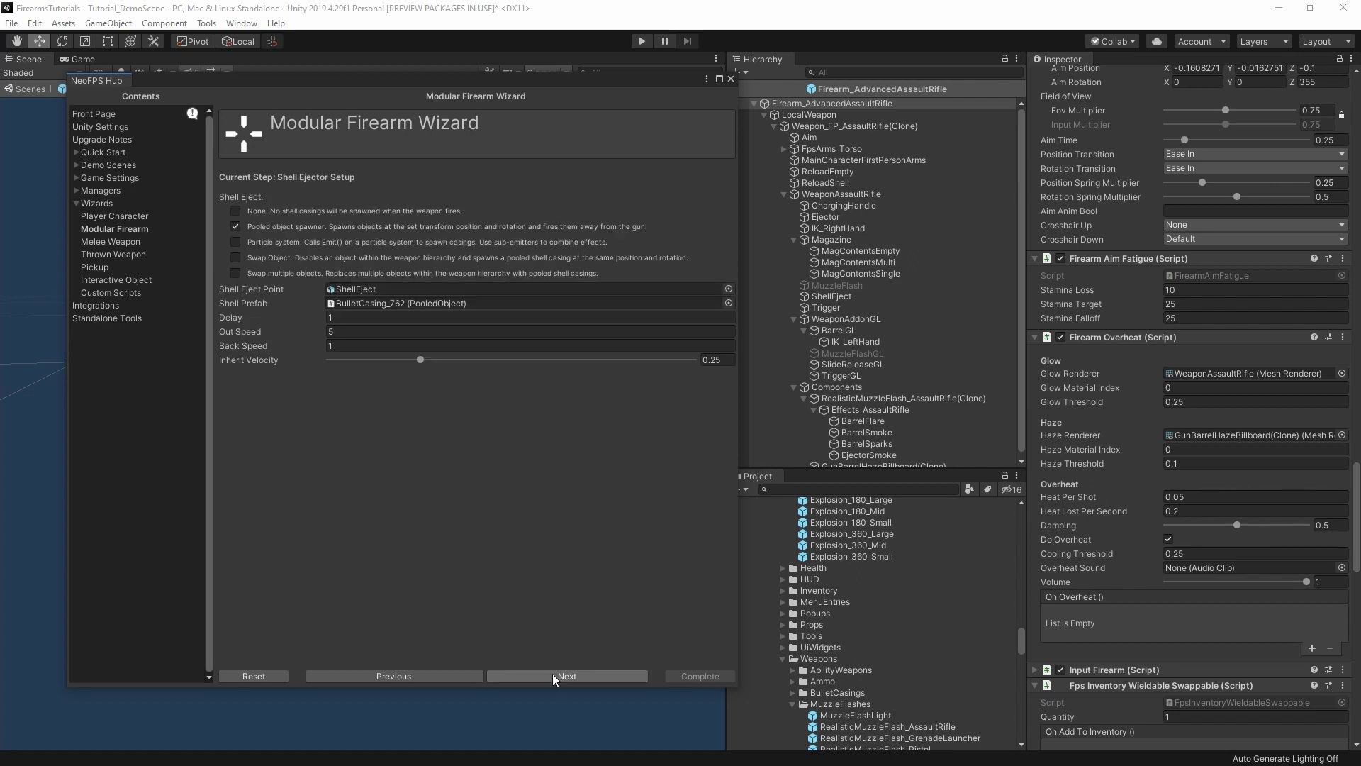
click(576, 677)
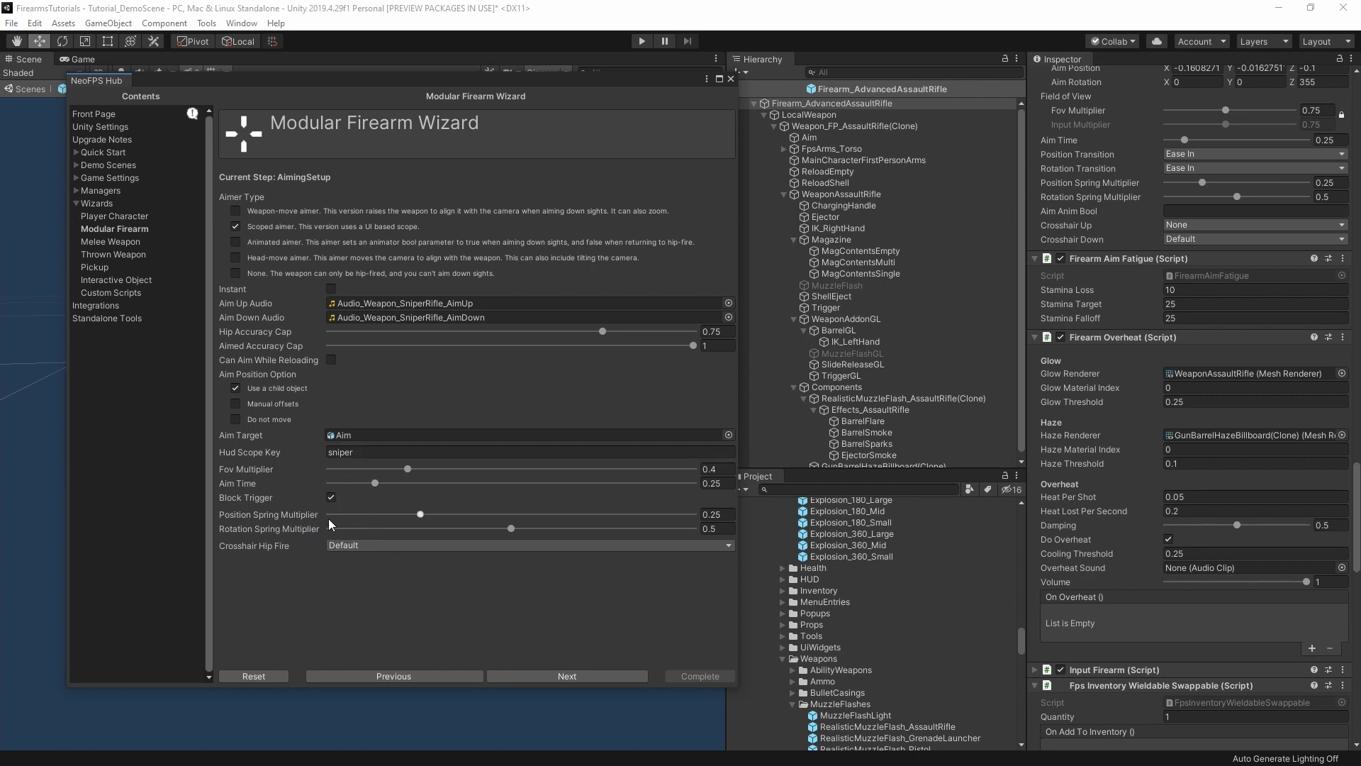
click(602, 678)
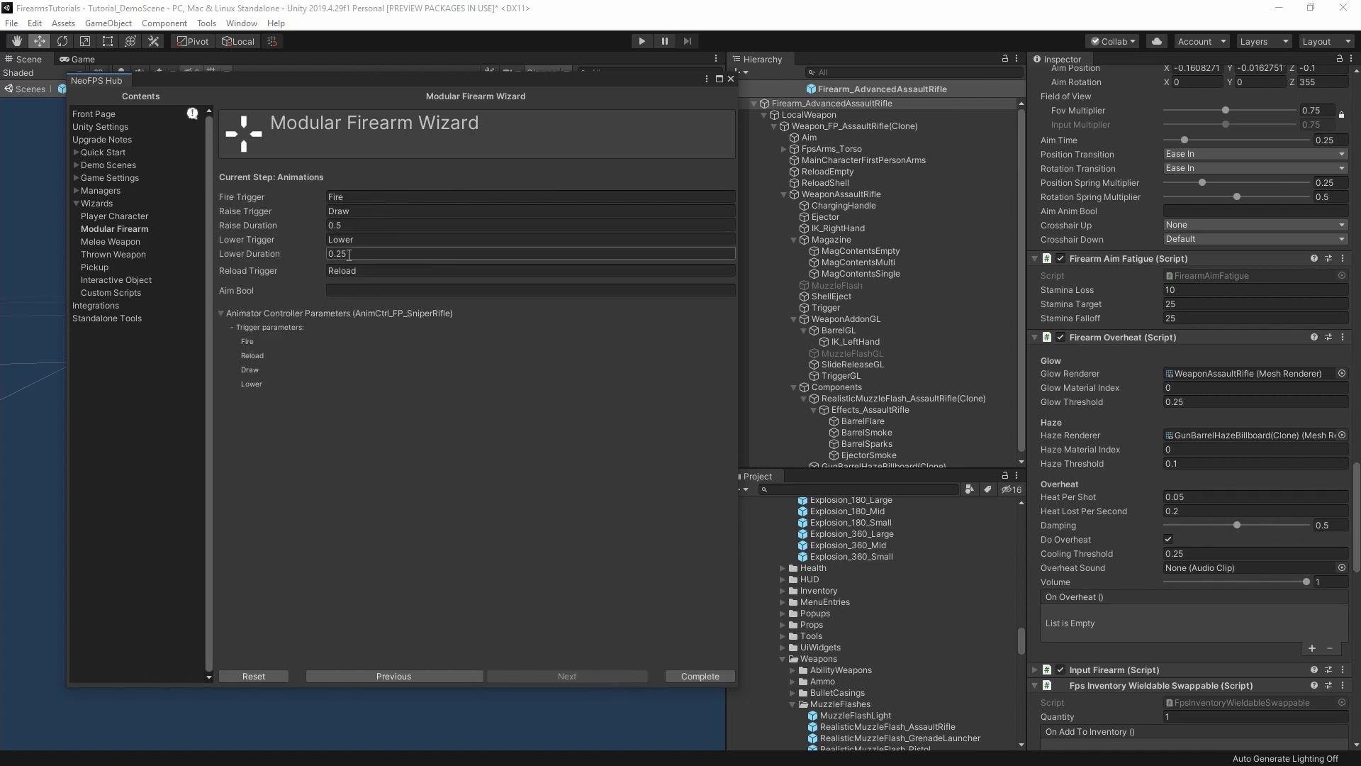
click(712, 679)
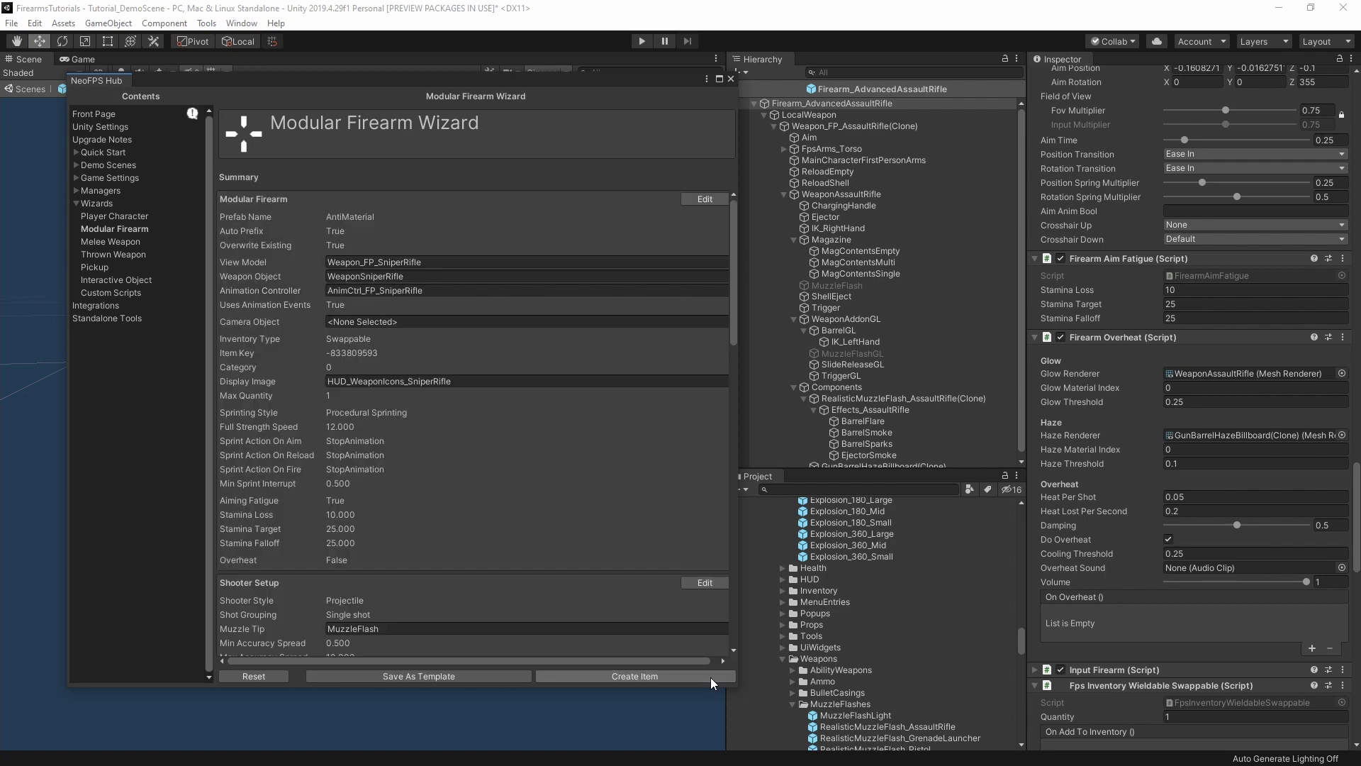
Create the AntiMaterial firearm prefab in the NeoFPS_Tutorial/SCAR-L folder and close the NeoFPS Hub.
click(627, 676)
double_click(222, 387)
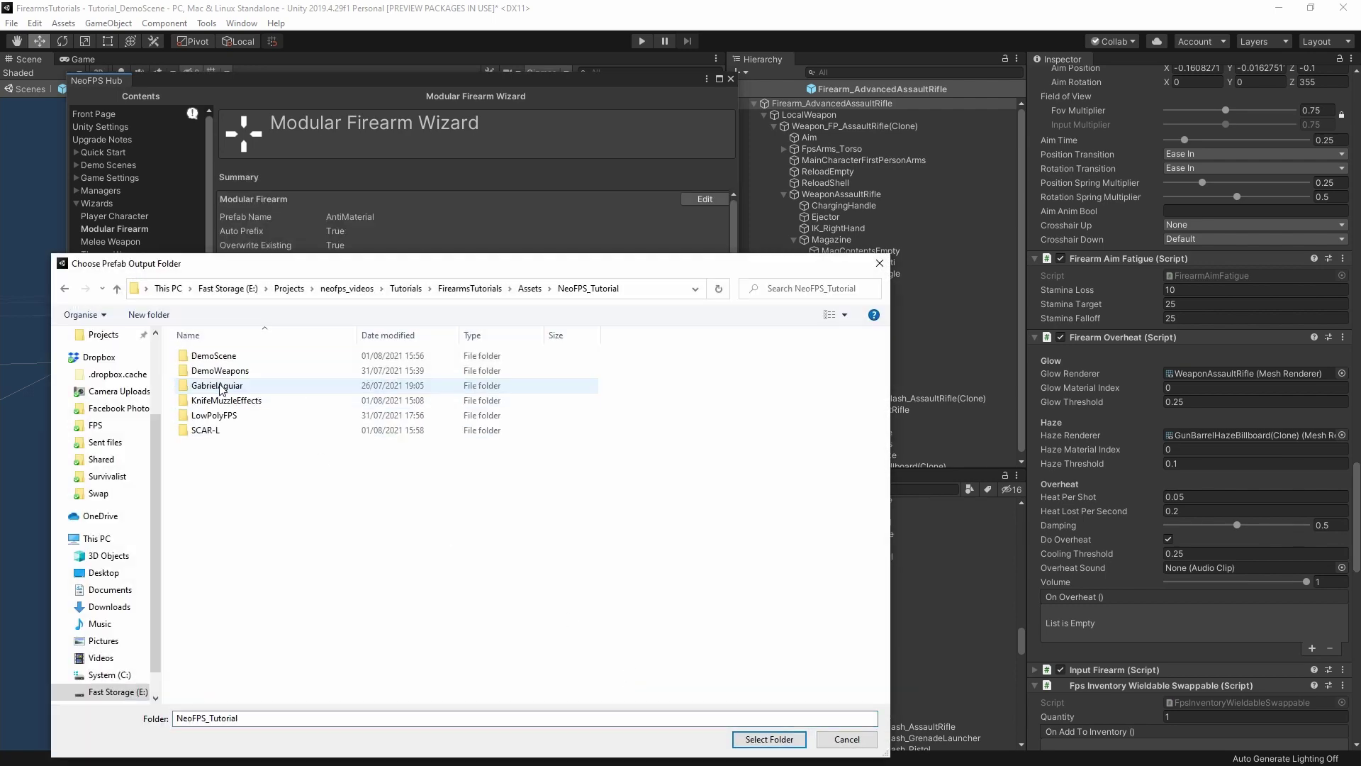
click(205, 430)
click(781, 741)
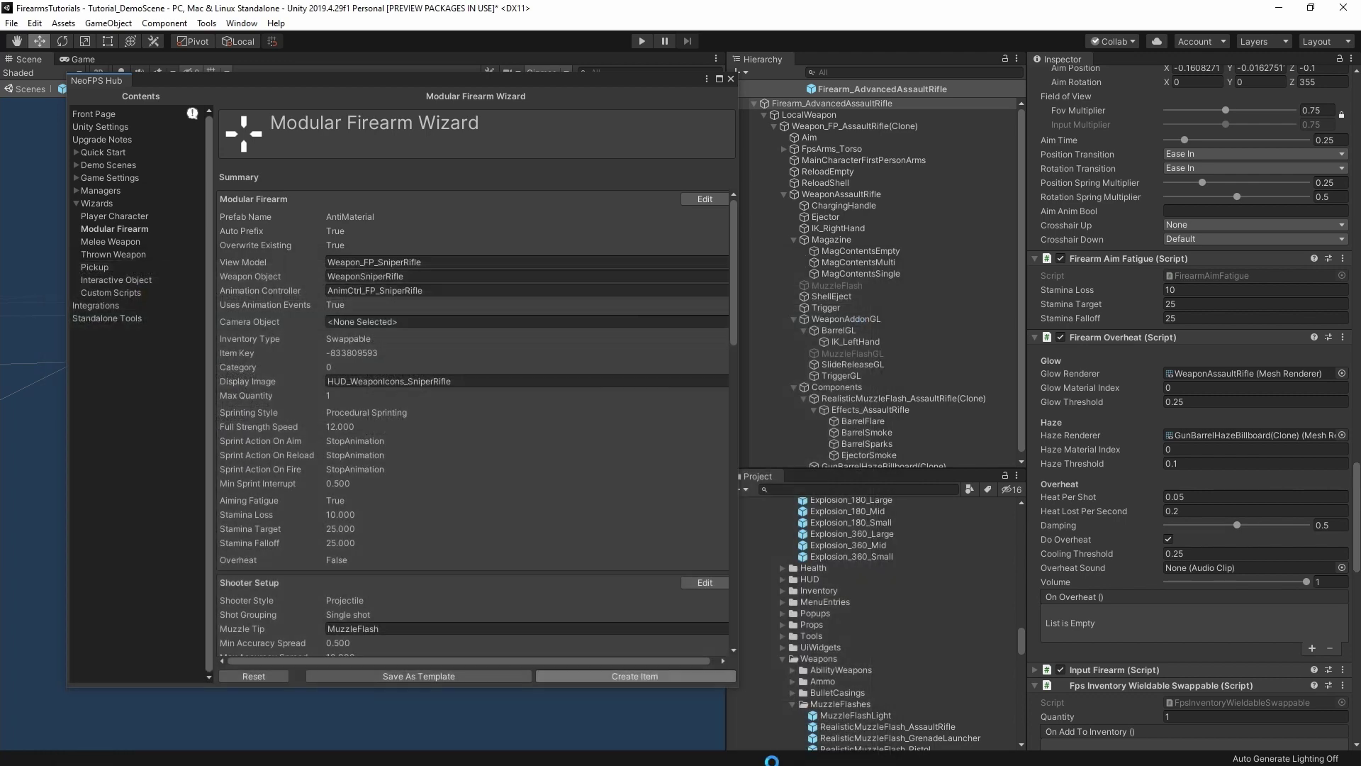
click(731, 79)
Open the Firearm_AntiMaterial prefab and deactivate its MuzzleFlash object.
scroll(882, 644, down, 3)
double_click(816, 691)
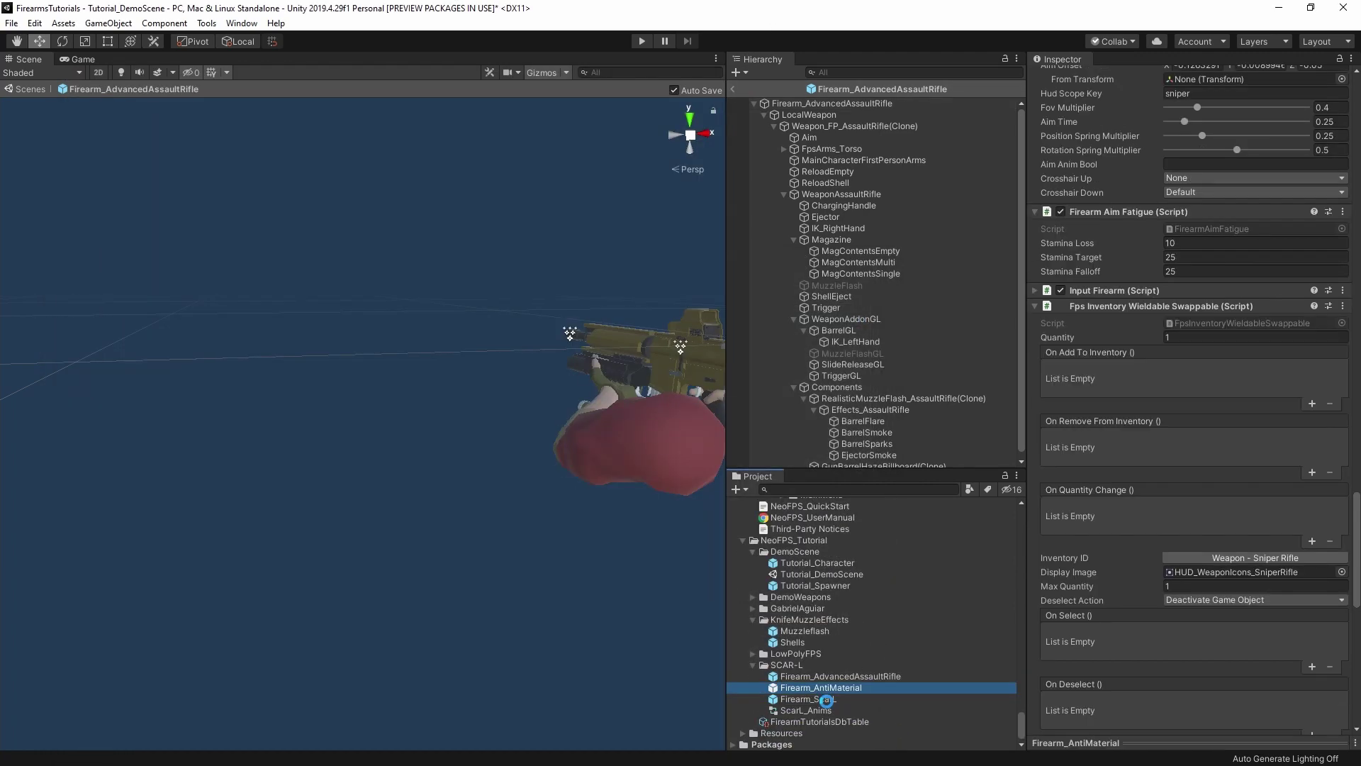
click(317, 360)
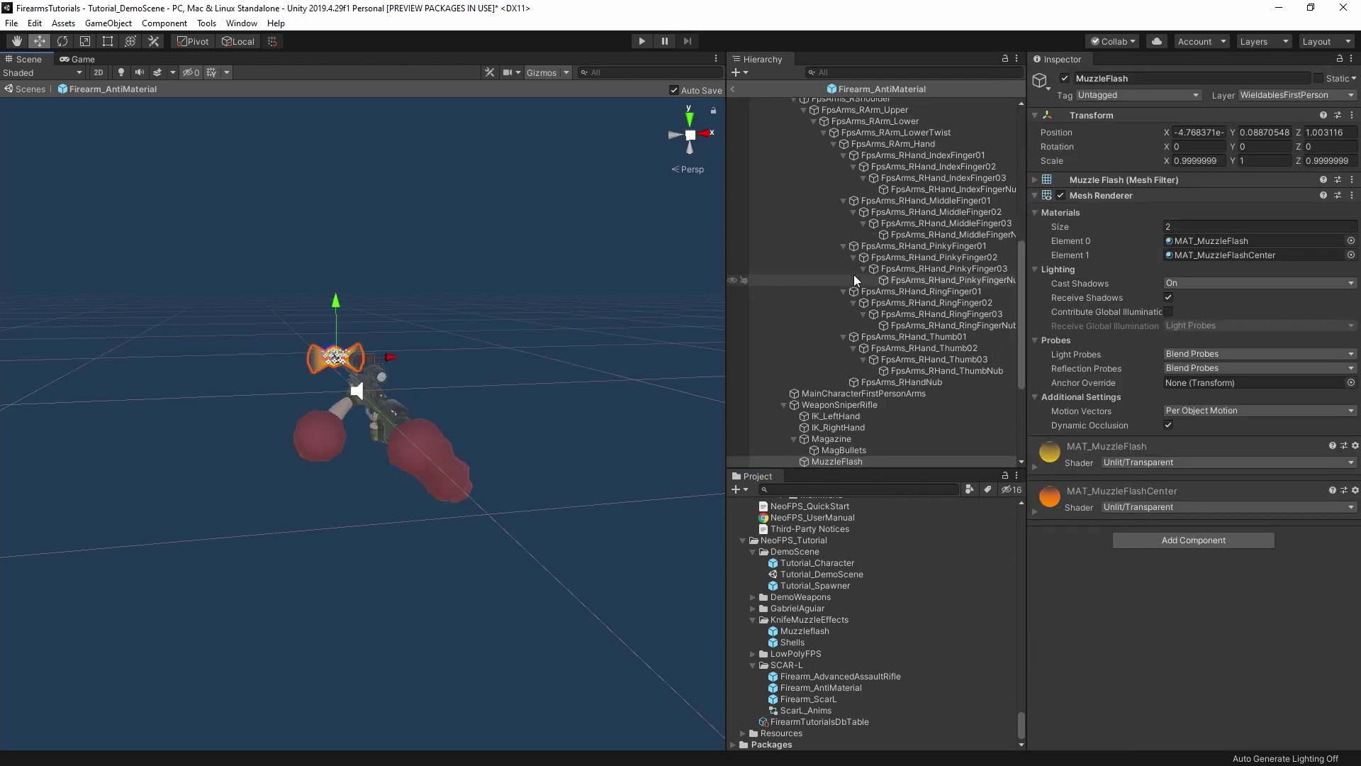
scroll(872, 312, down, 3)
click(1065, 78)
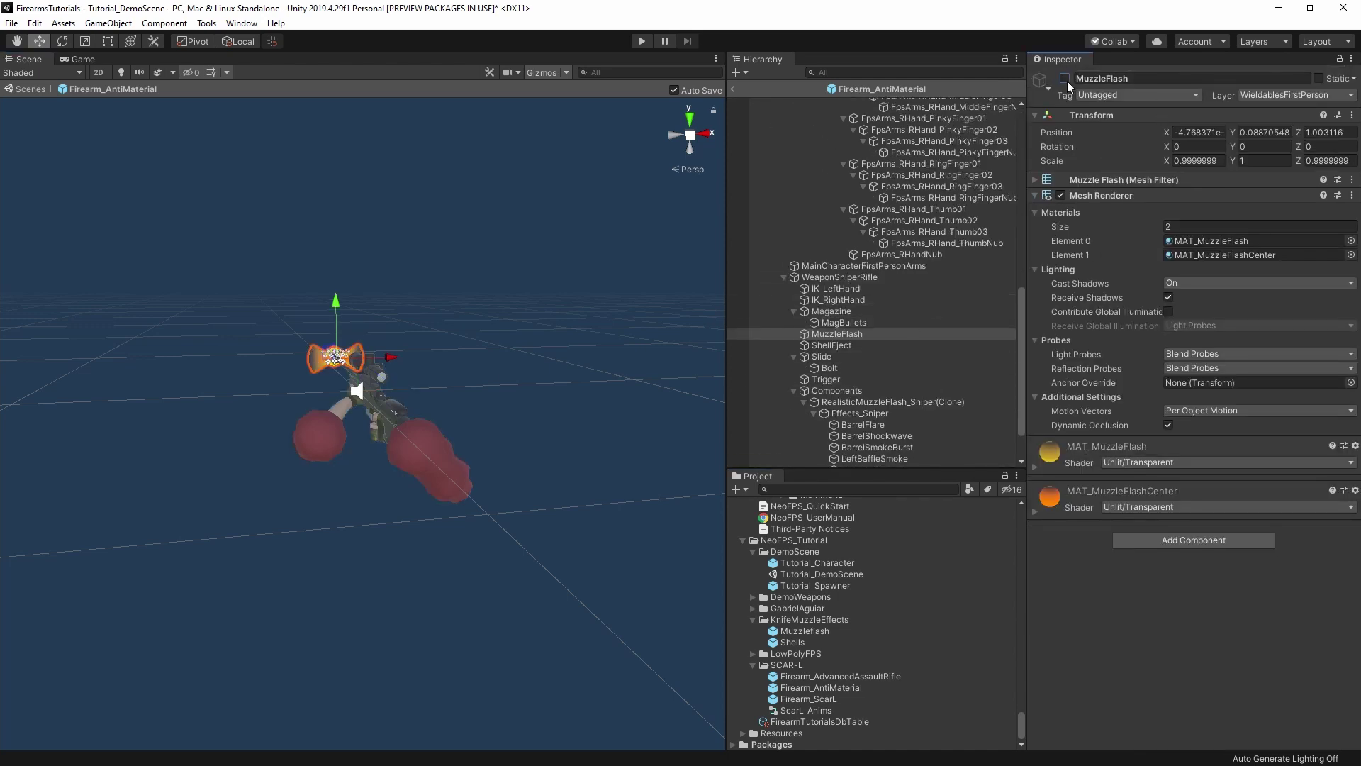
click(526, 278)
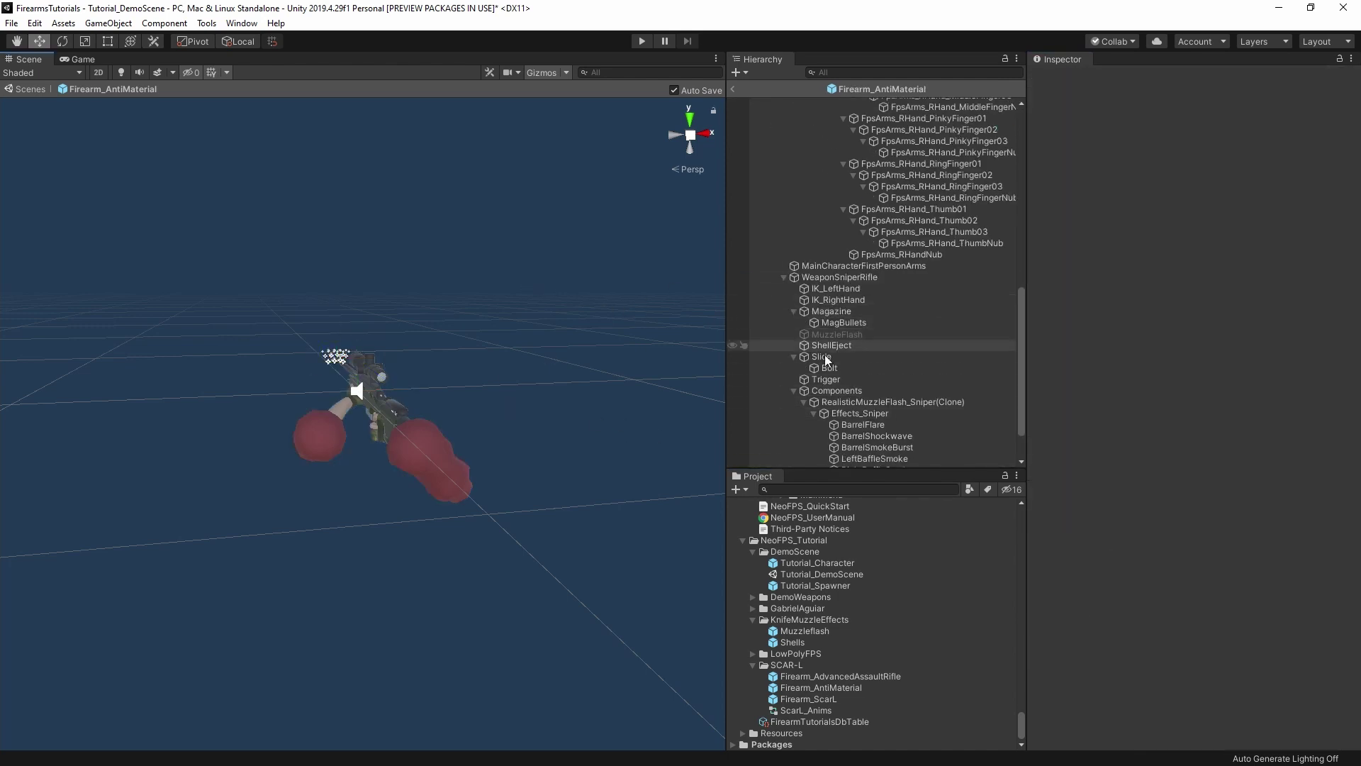
Replace Firearm_AdvancedAssaultRifle with Firearm_AntiMaterial in the Tutorial_Character prefab's swappable inventory starting items.
double_click(808, 562)
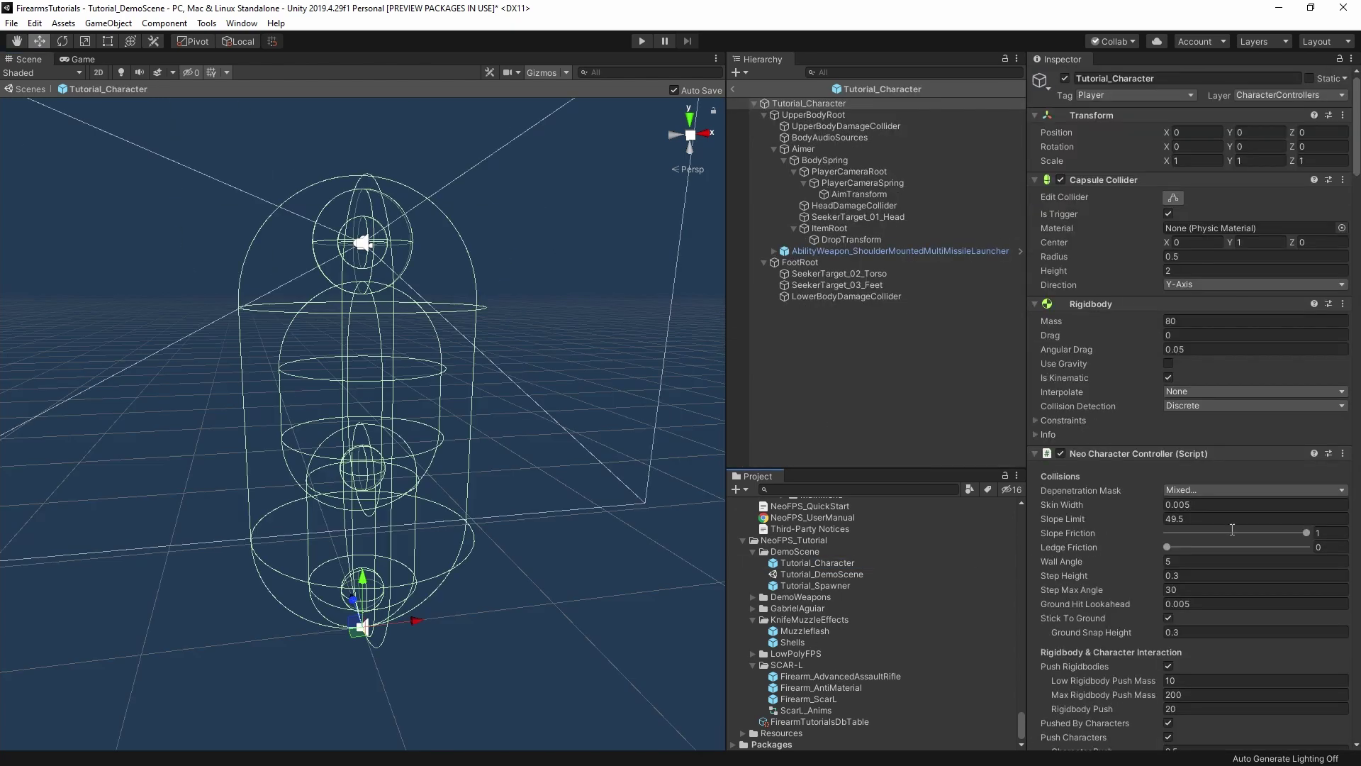
scroll(1276, 514, down, 15)
scroll(1328, 537, down, 1)
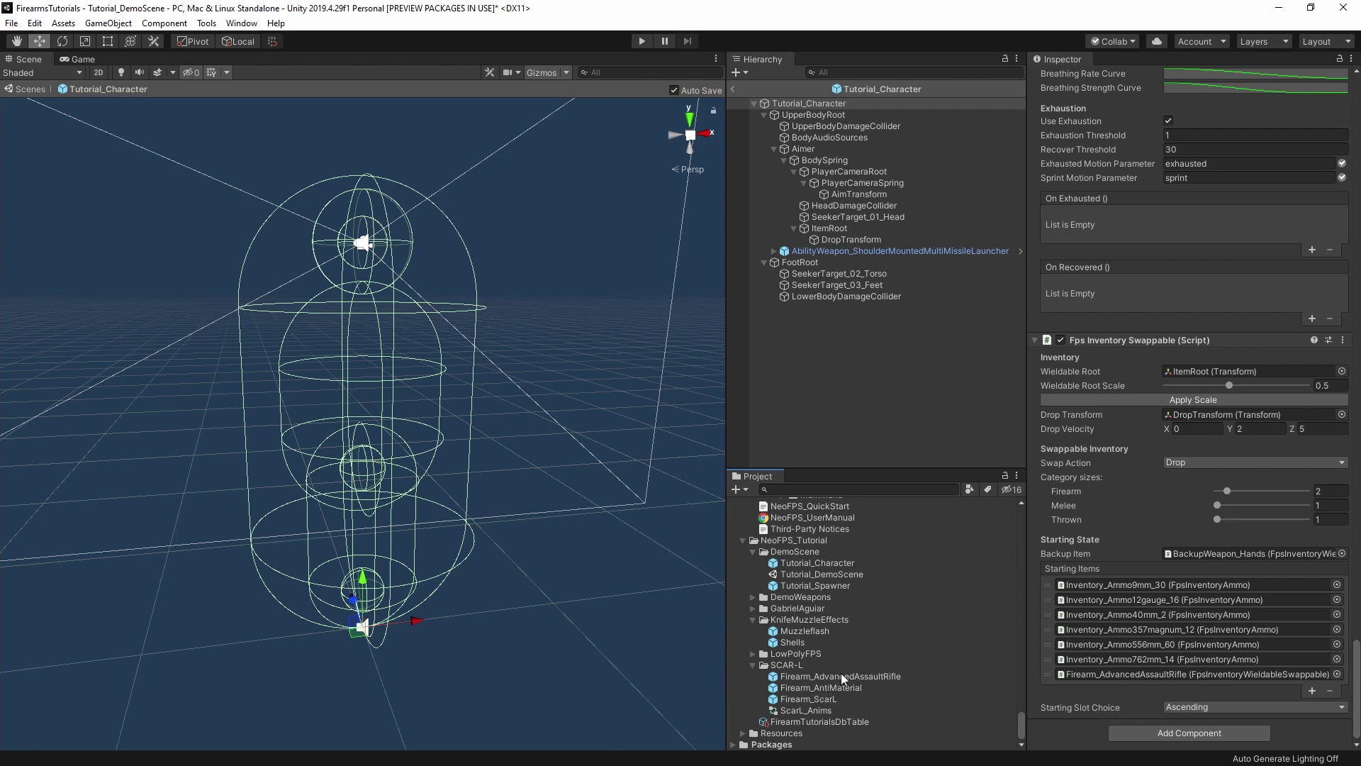
drag(819, 684, 1150, 673)
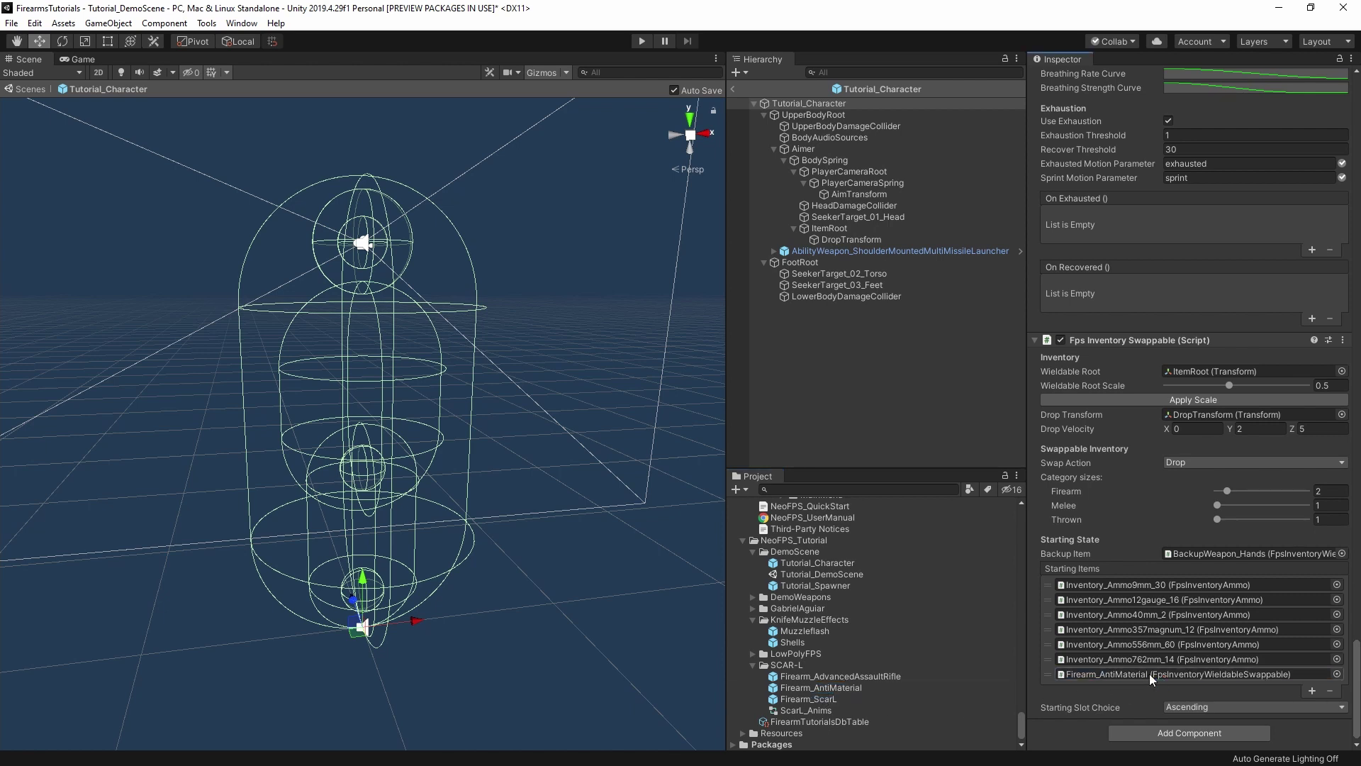
Run the scene, test the anti-material rifle by aiming, firing several shots at the targets and reloading, and bring up the pause menu.
click(641, 41)
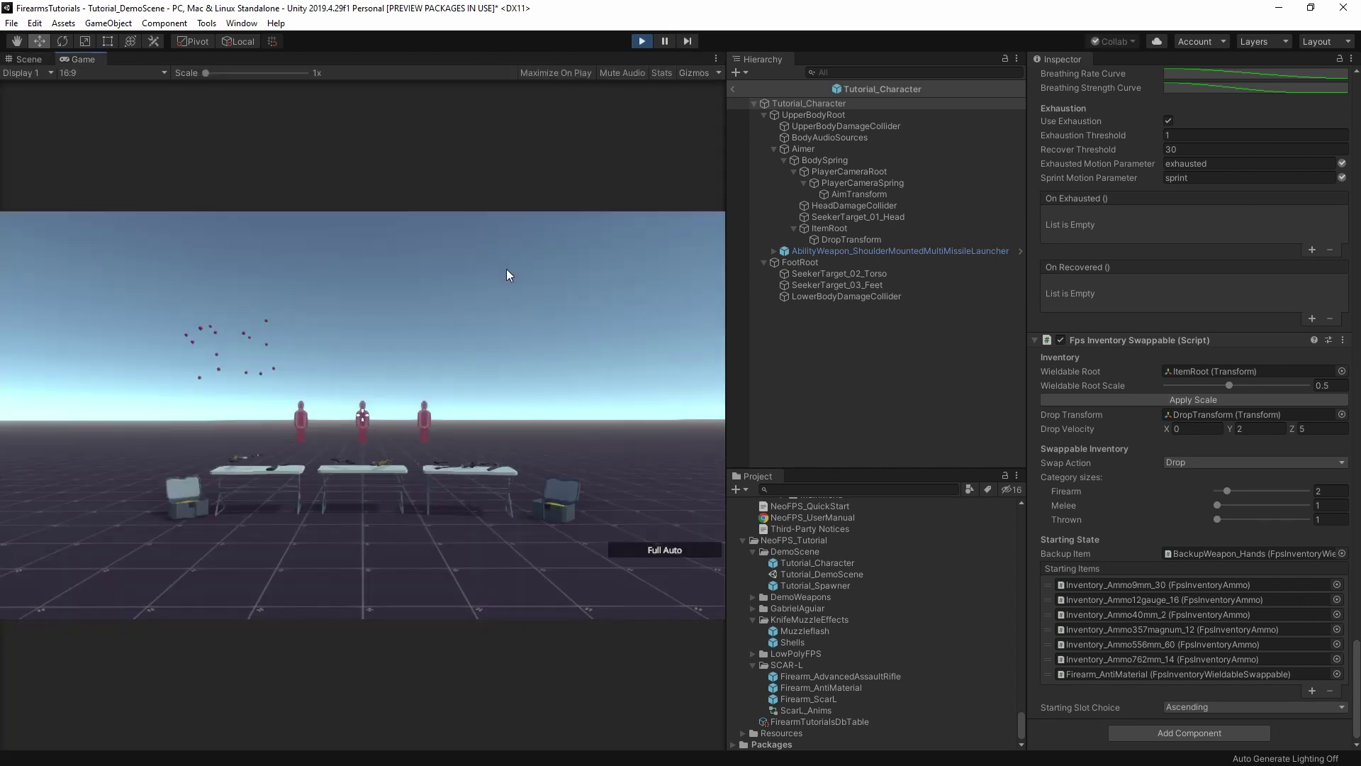
right_drag(363, 415, 362, 415)
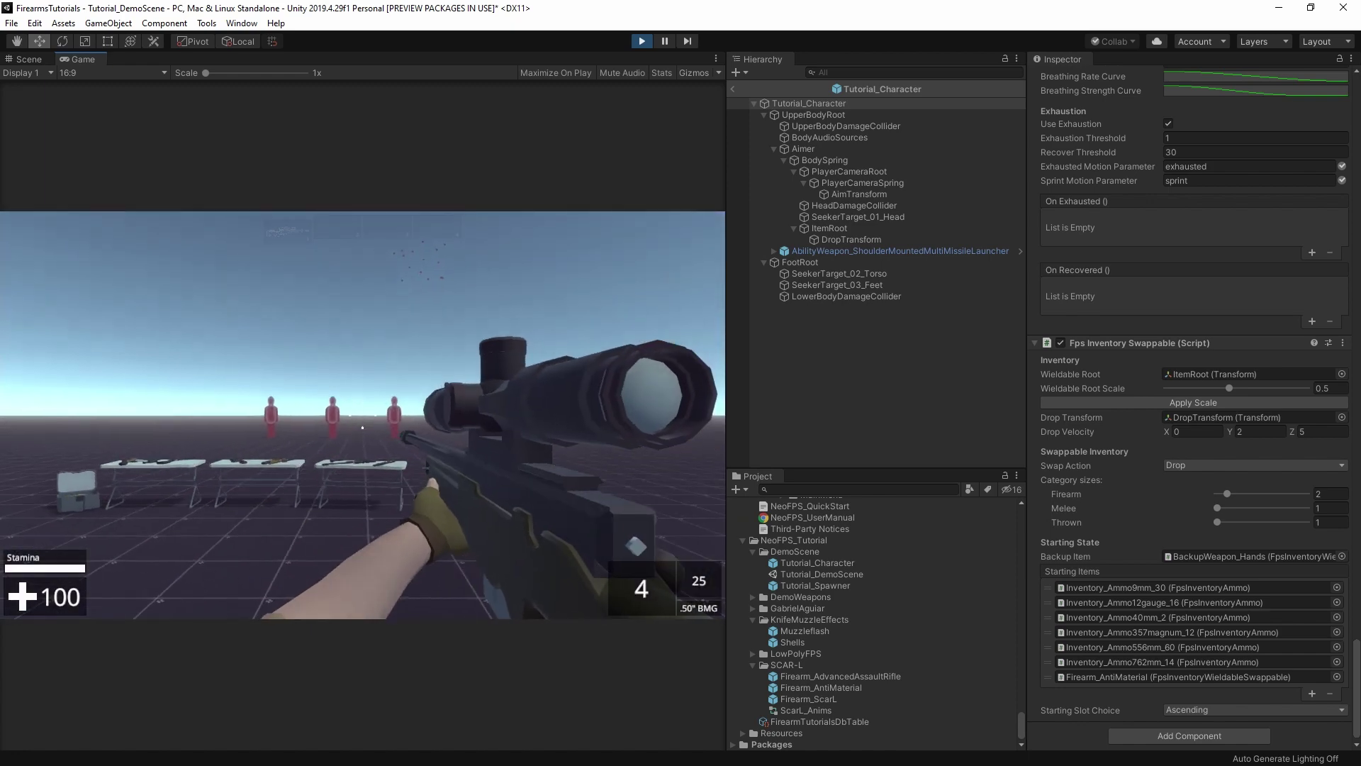
click(362, 415)
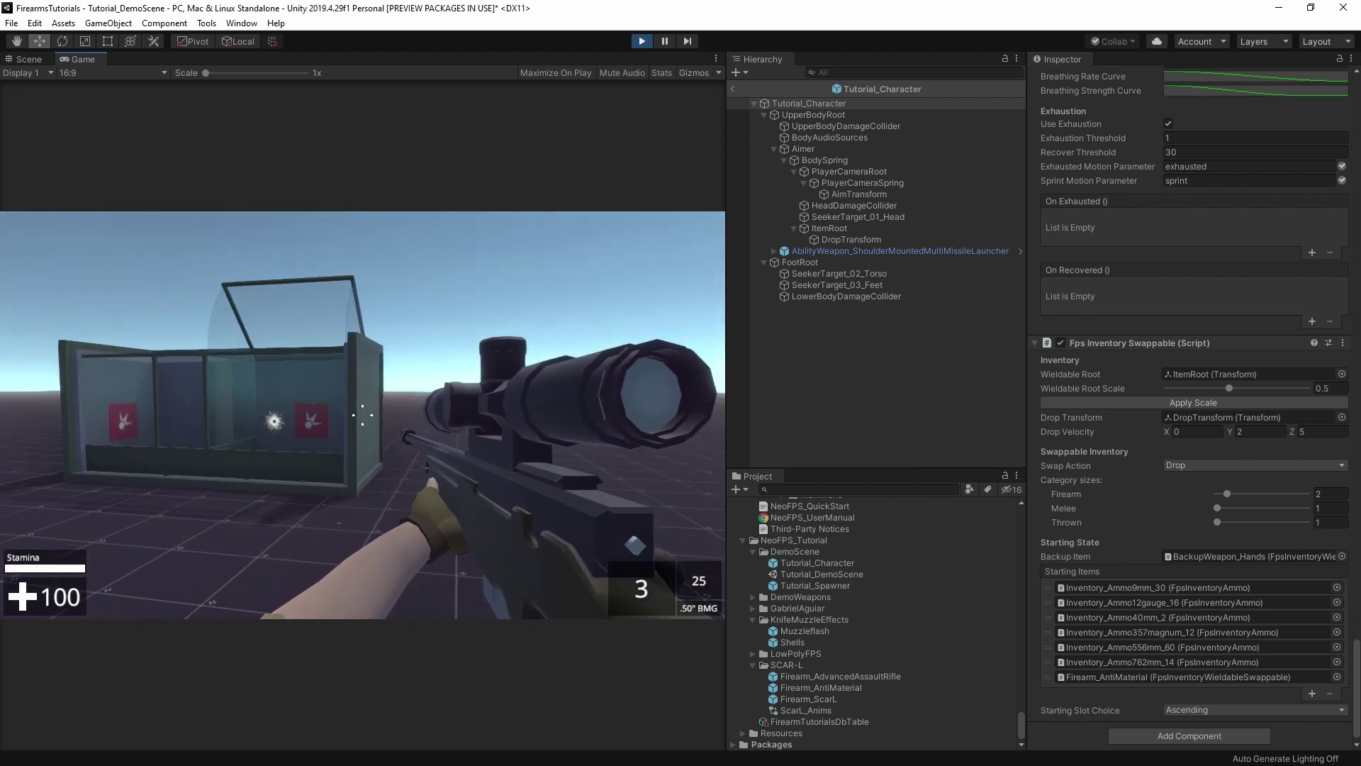
click(363, 415)
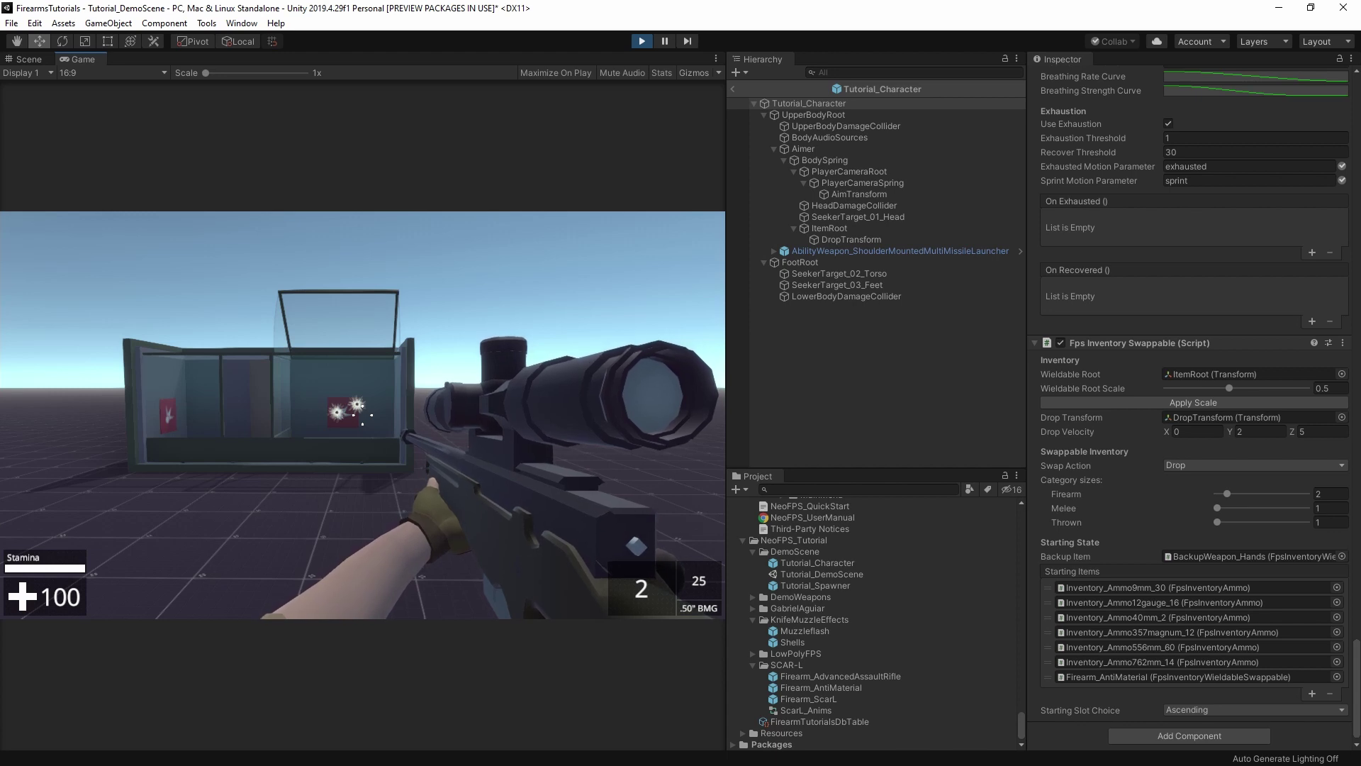
click(362, 413)
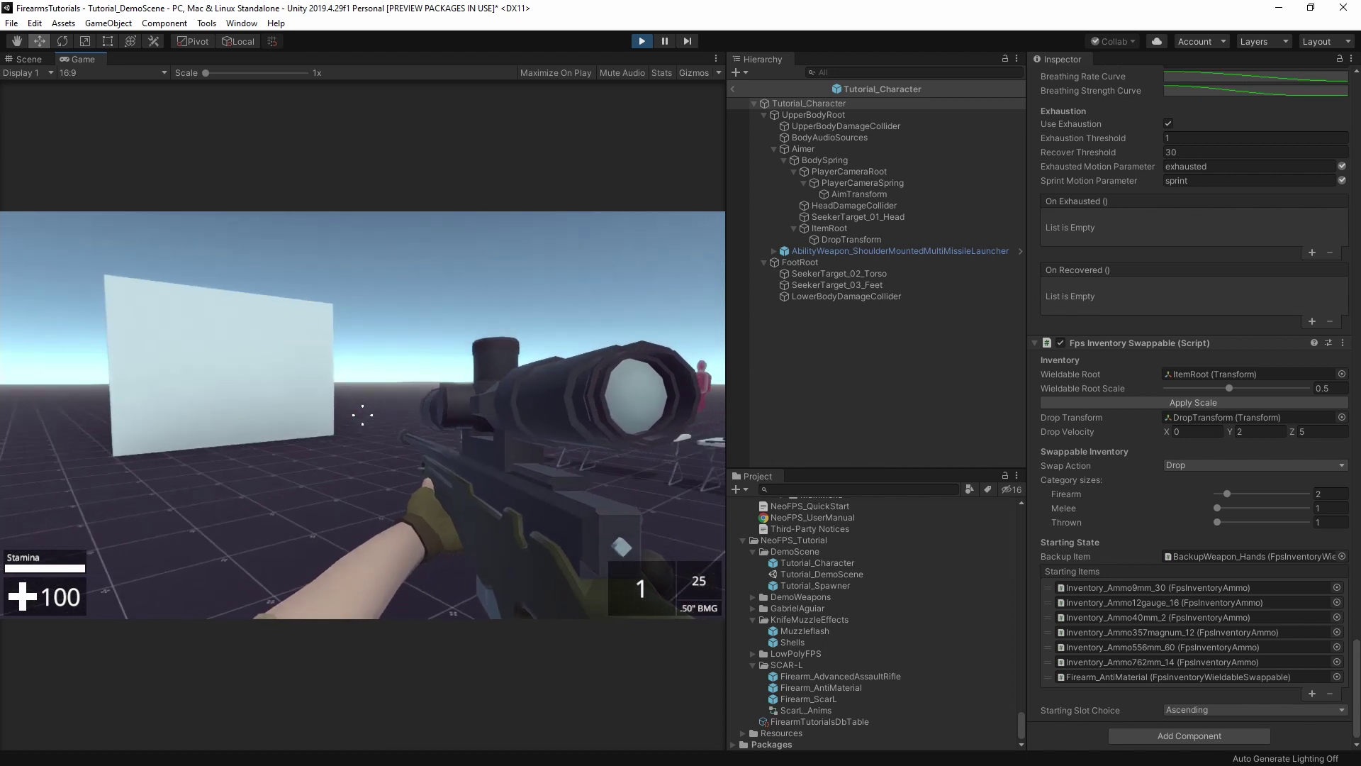
key(r)
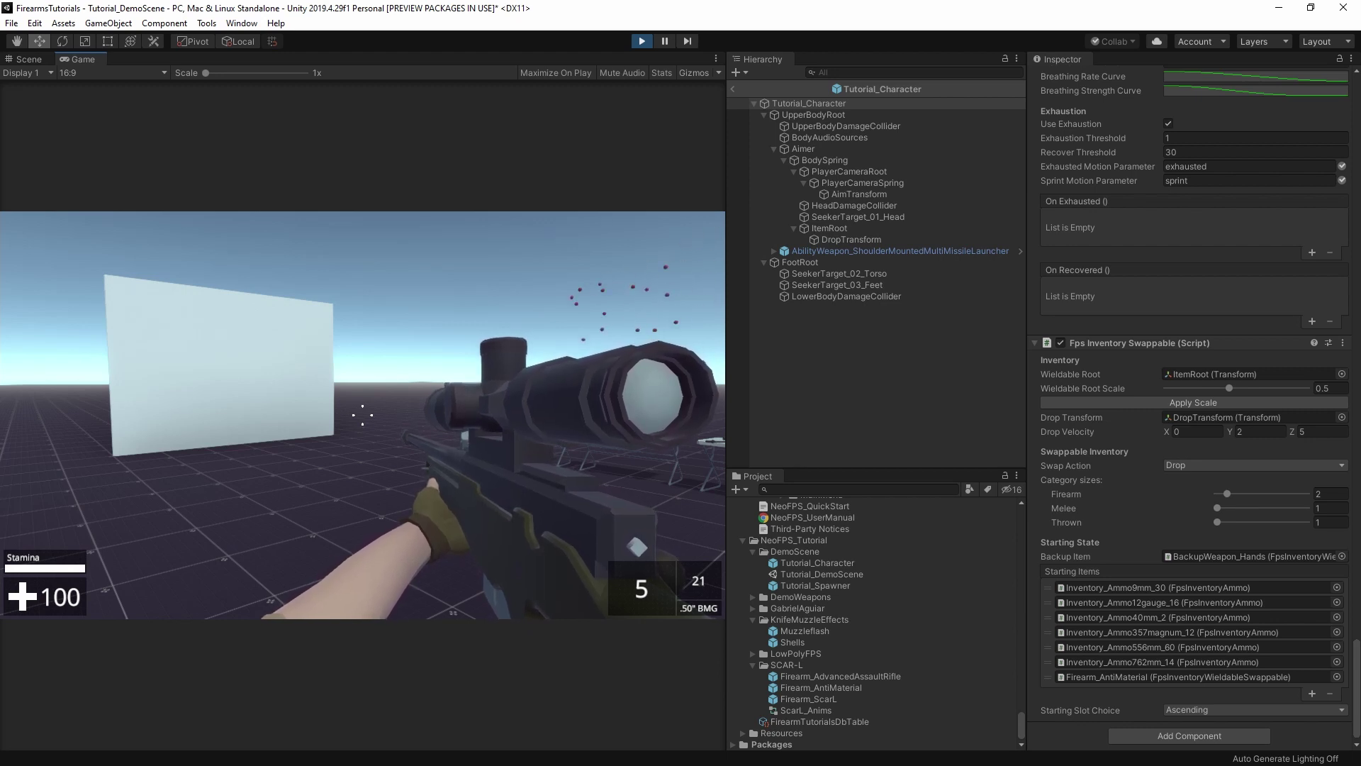
key(Escape)
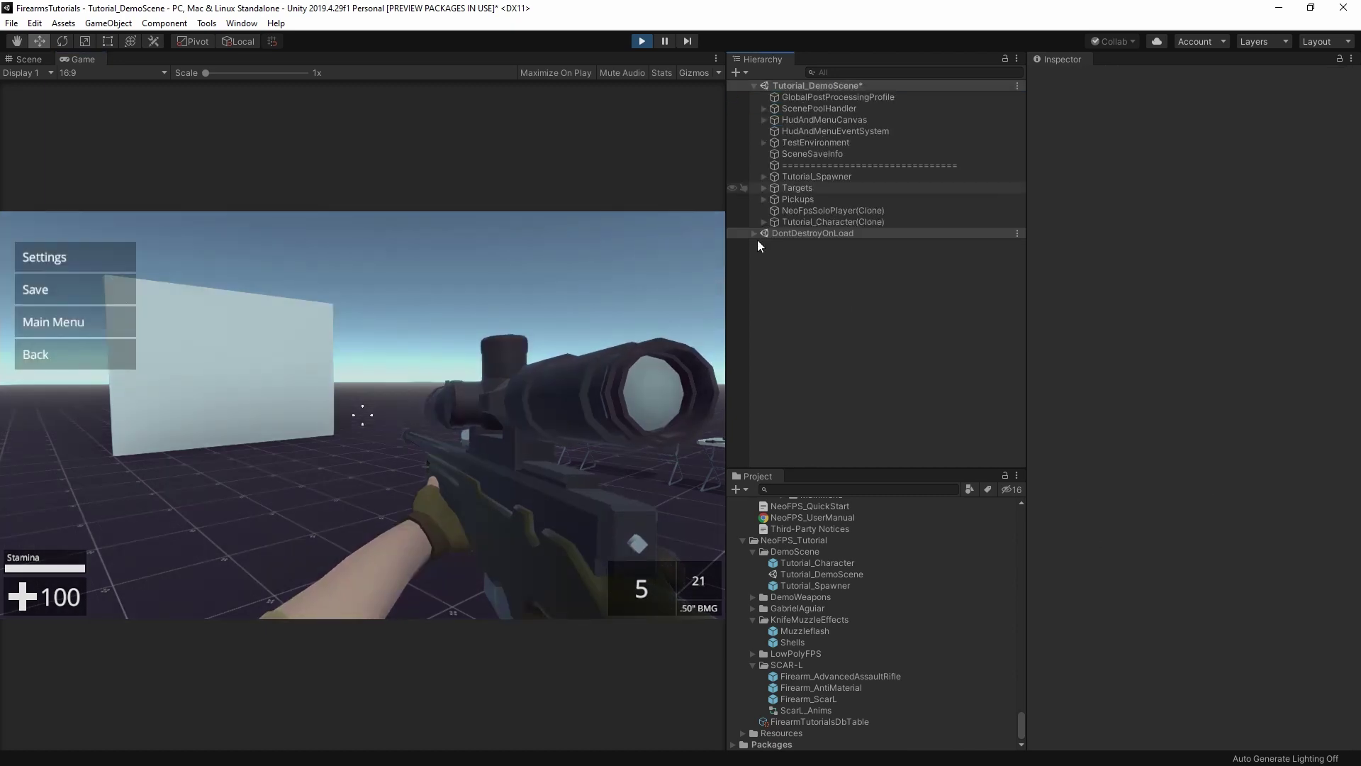
Open the Firearm_AntiMaterial prefab and examine its Modular Firearm Details, including the shooter modules available to add.
double_click(806, 688)
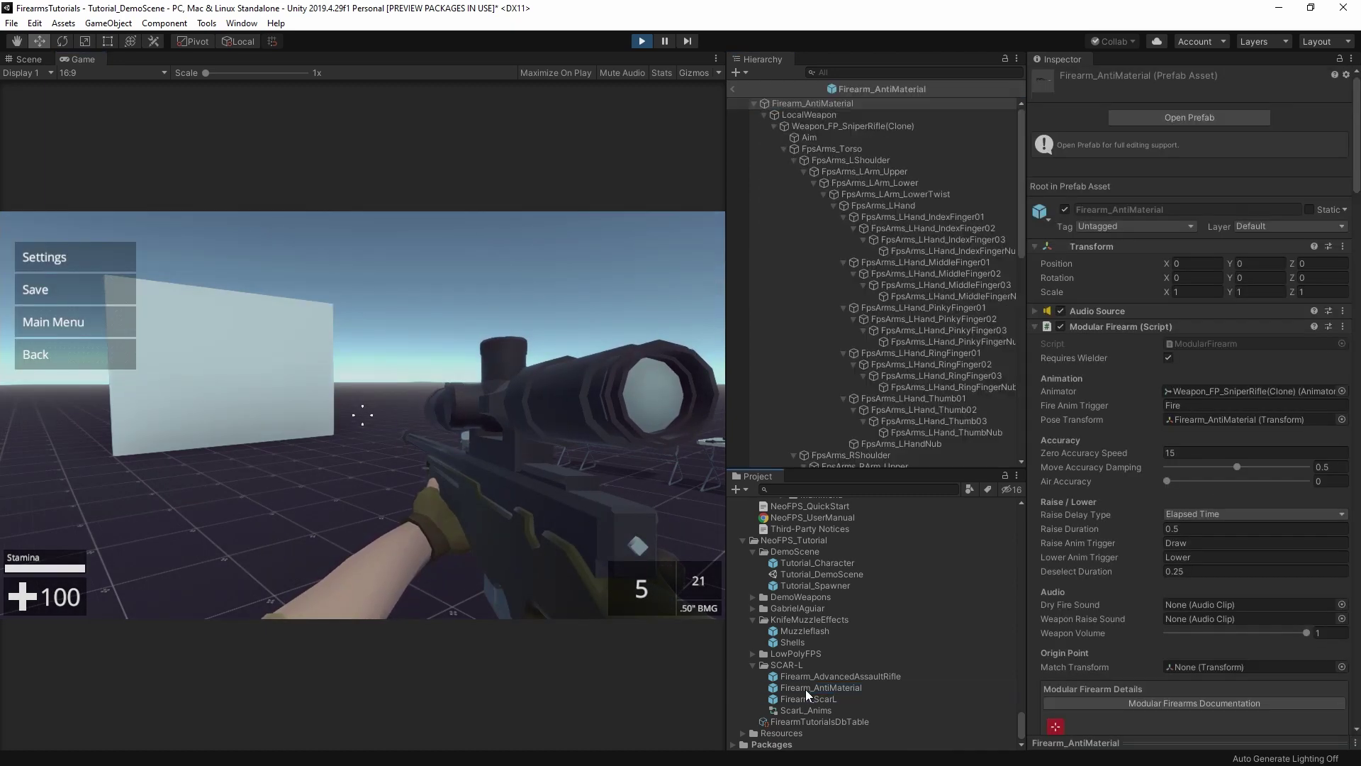
scroll(1111, 417, down, 5)
scroll(1035, 333, down, 2)
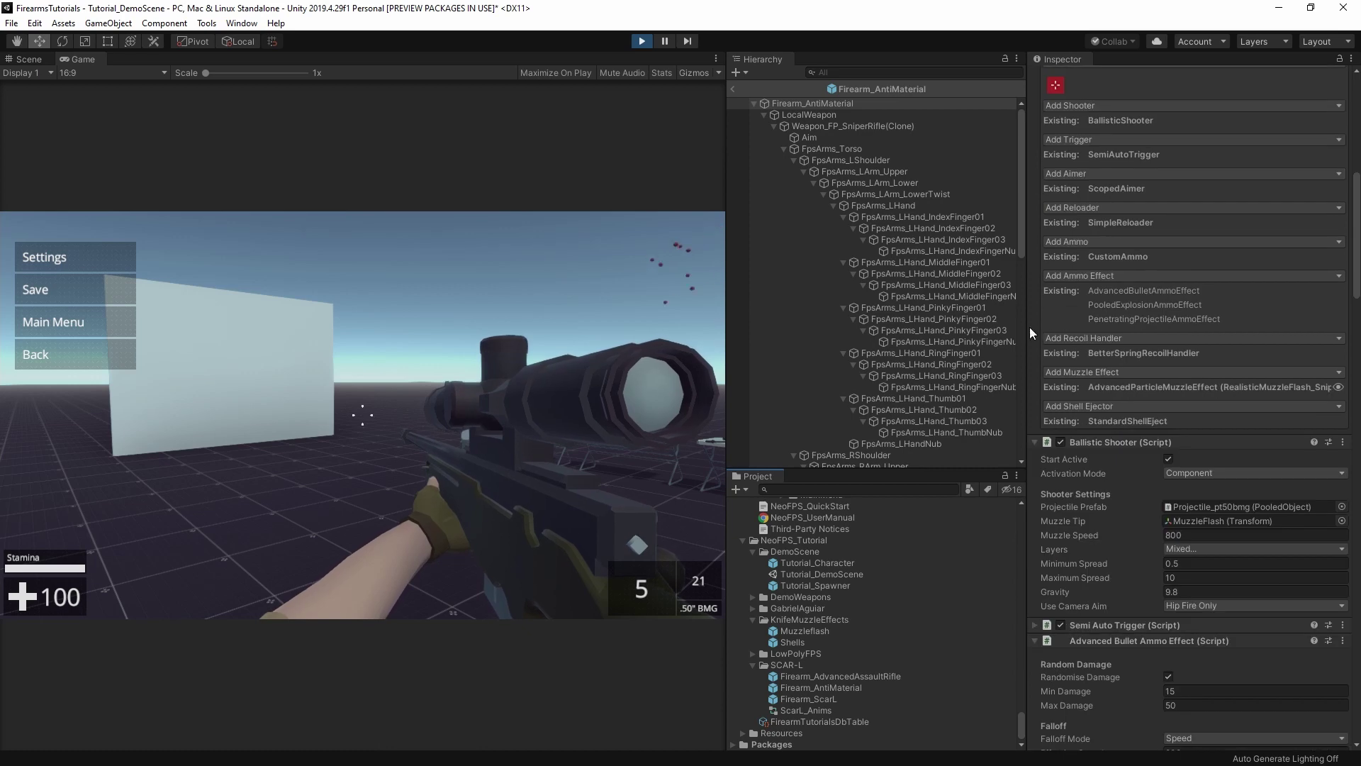
scroll(1163, 241, up, 2)
click(1137, 234)
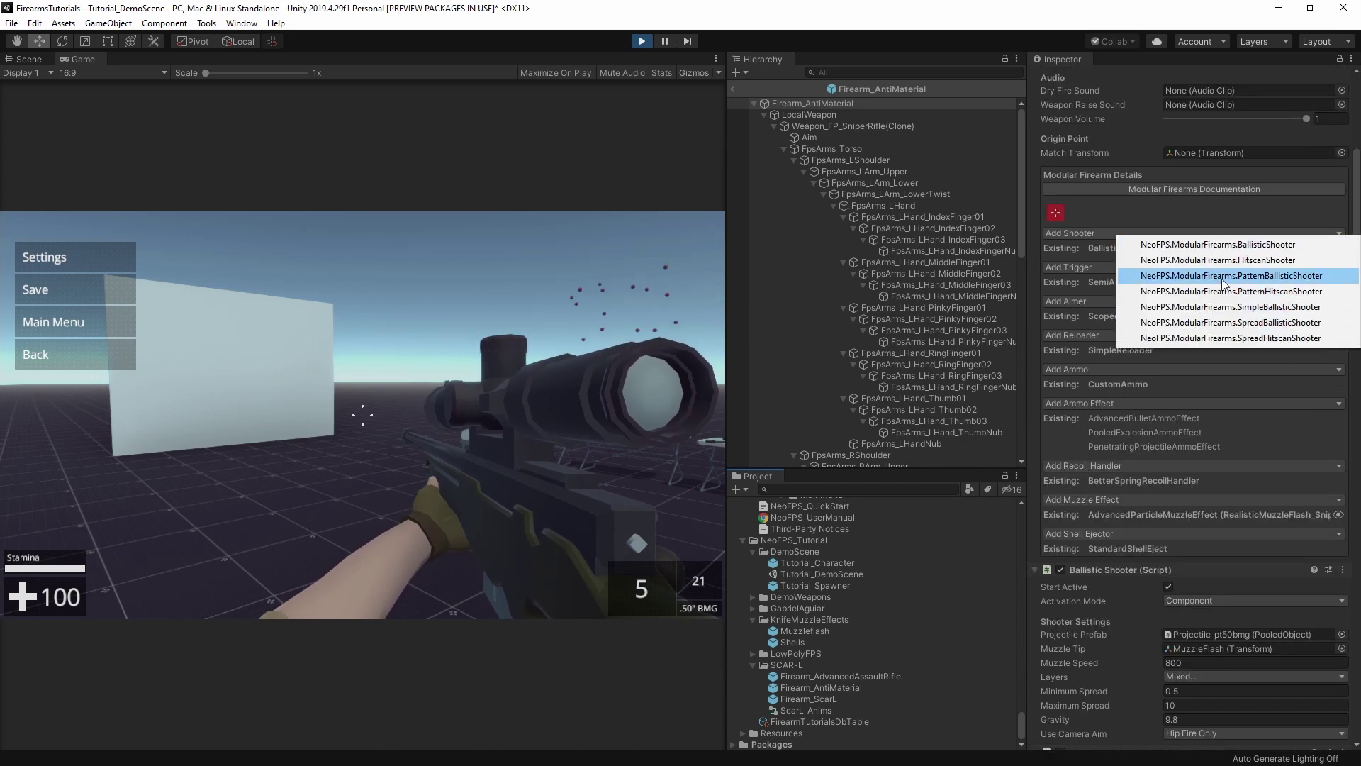
click(1155, 217)
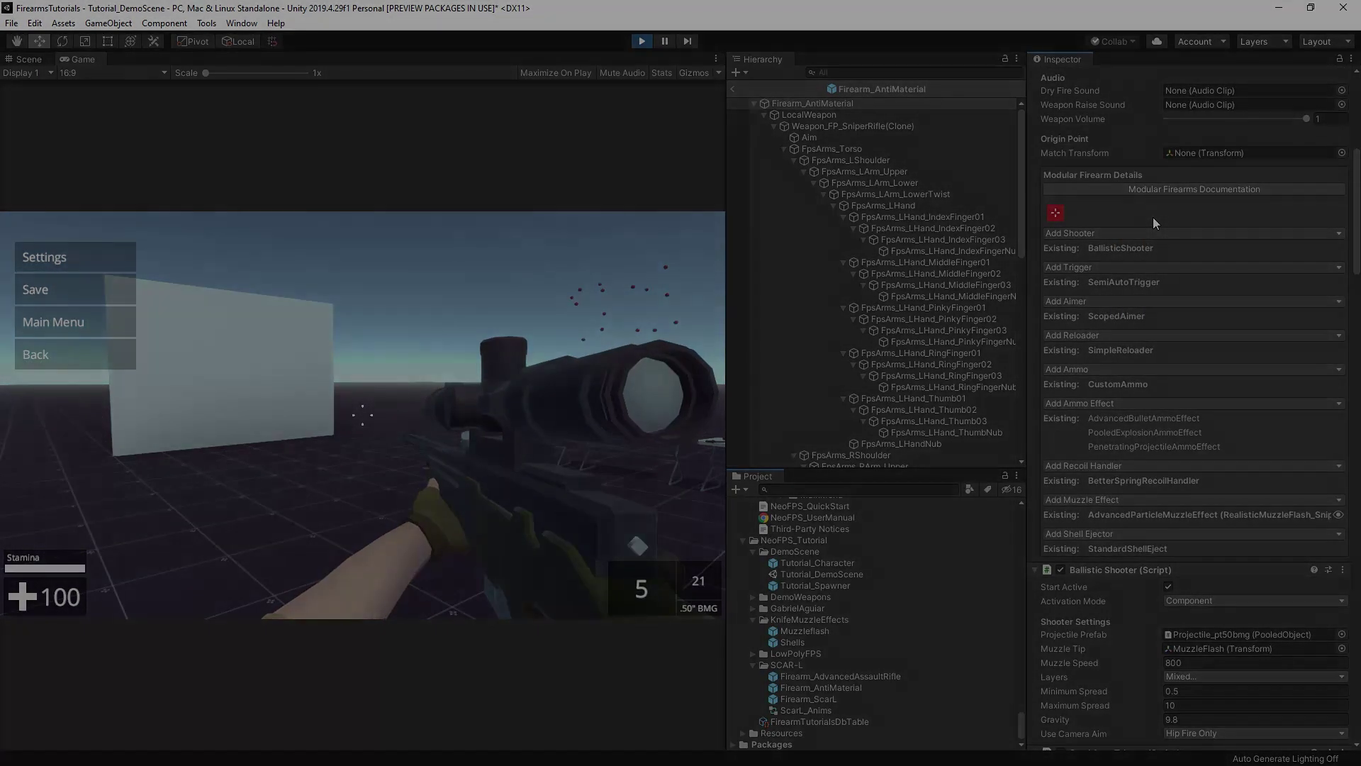